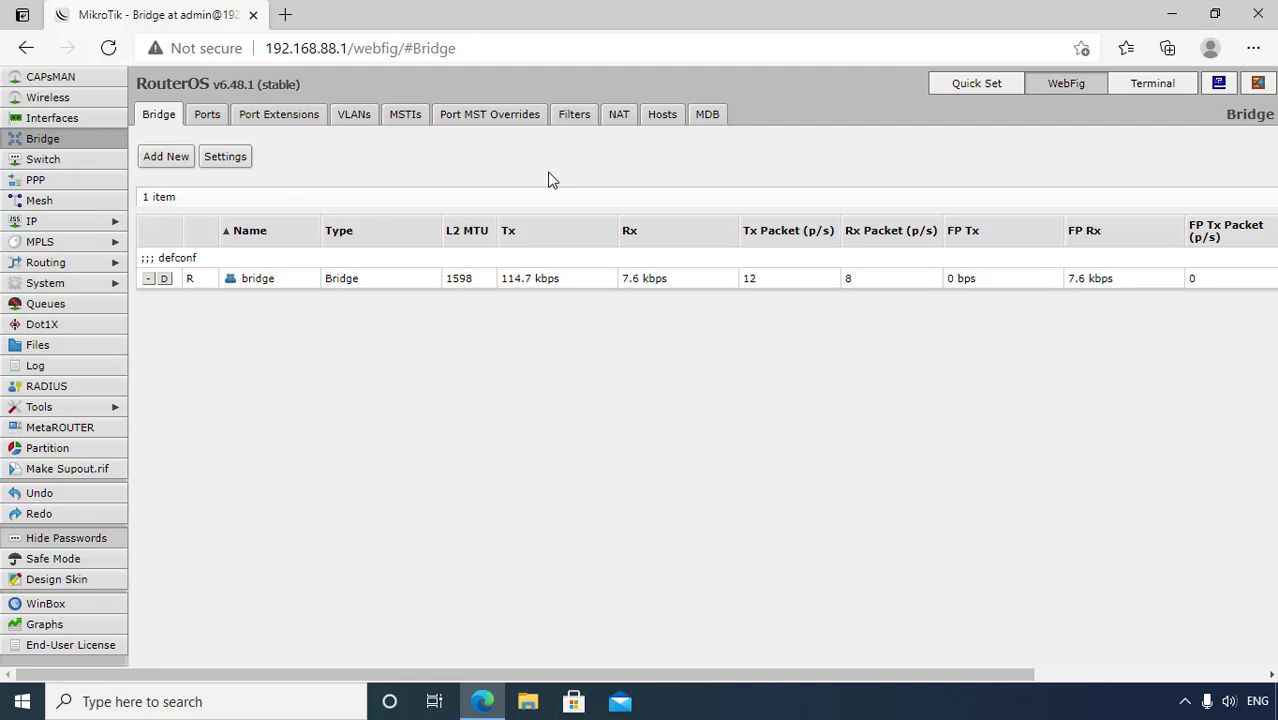
Review the router's default bridge, bridge ports, IP address list, DHCP server settings and IP pool.
left_click(346, 278)
left_click(217, 156)
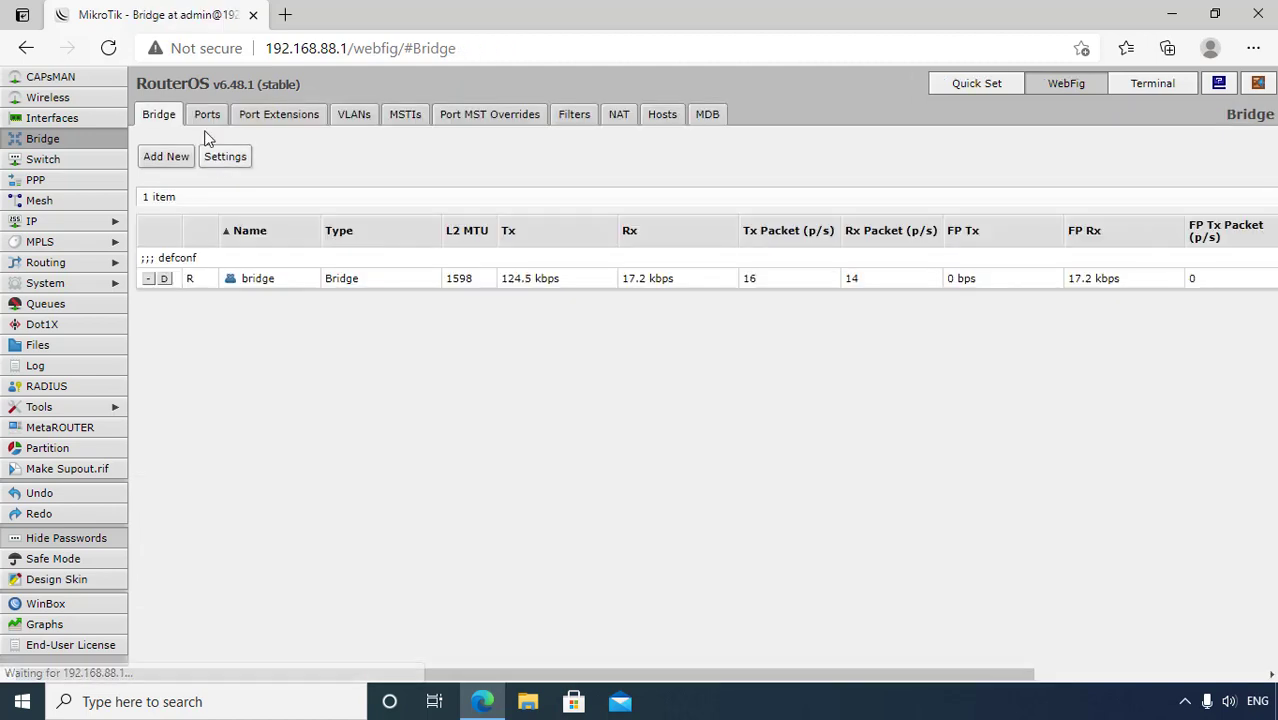
left_click(207, 114)
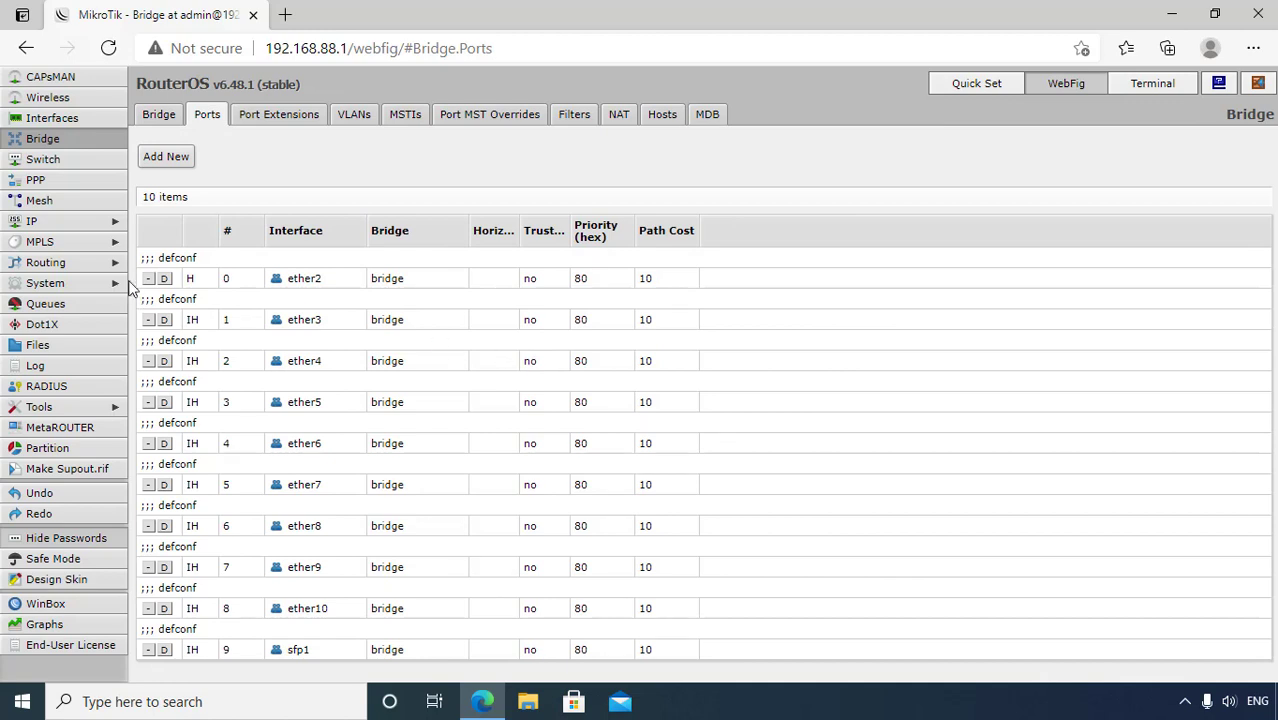
left_click(100, 223)
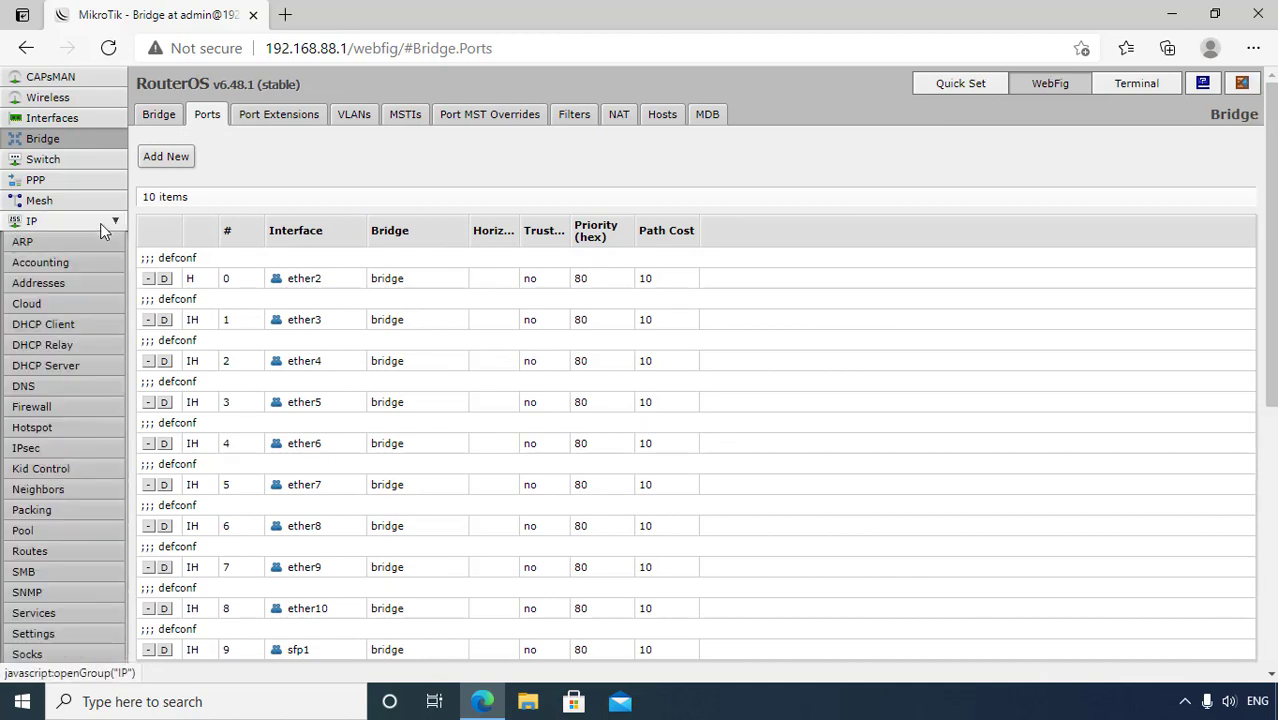
left_click(86, 286)
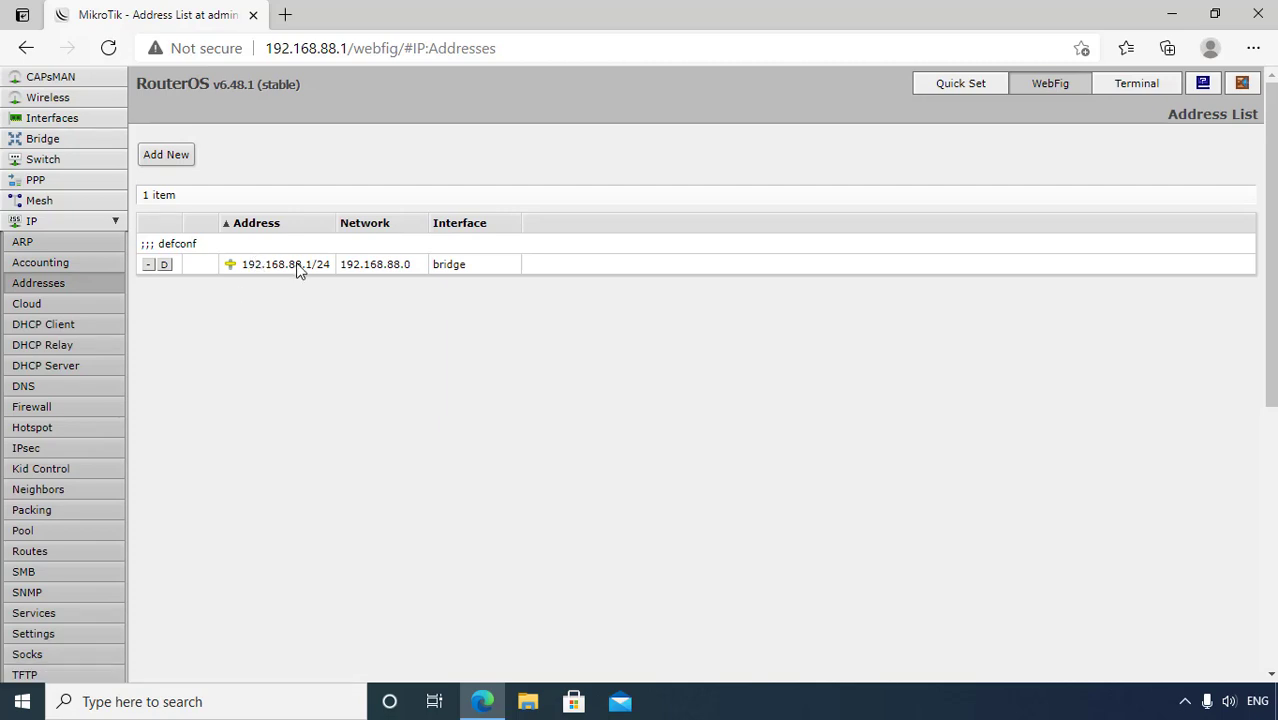
left_click(91, 367)
left_click(254, 269)
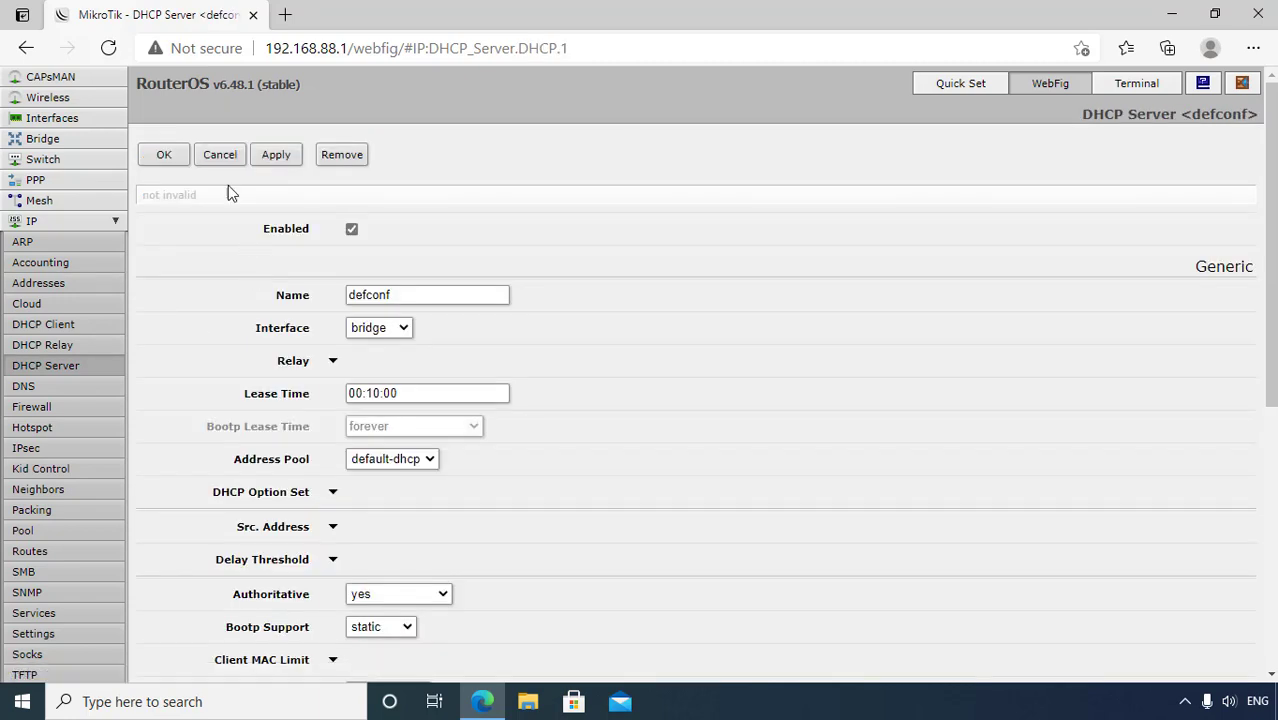
left_click(221, 157)
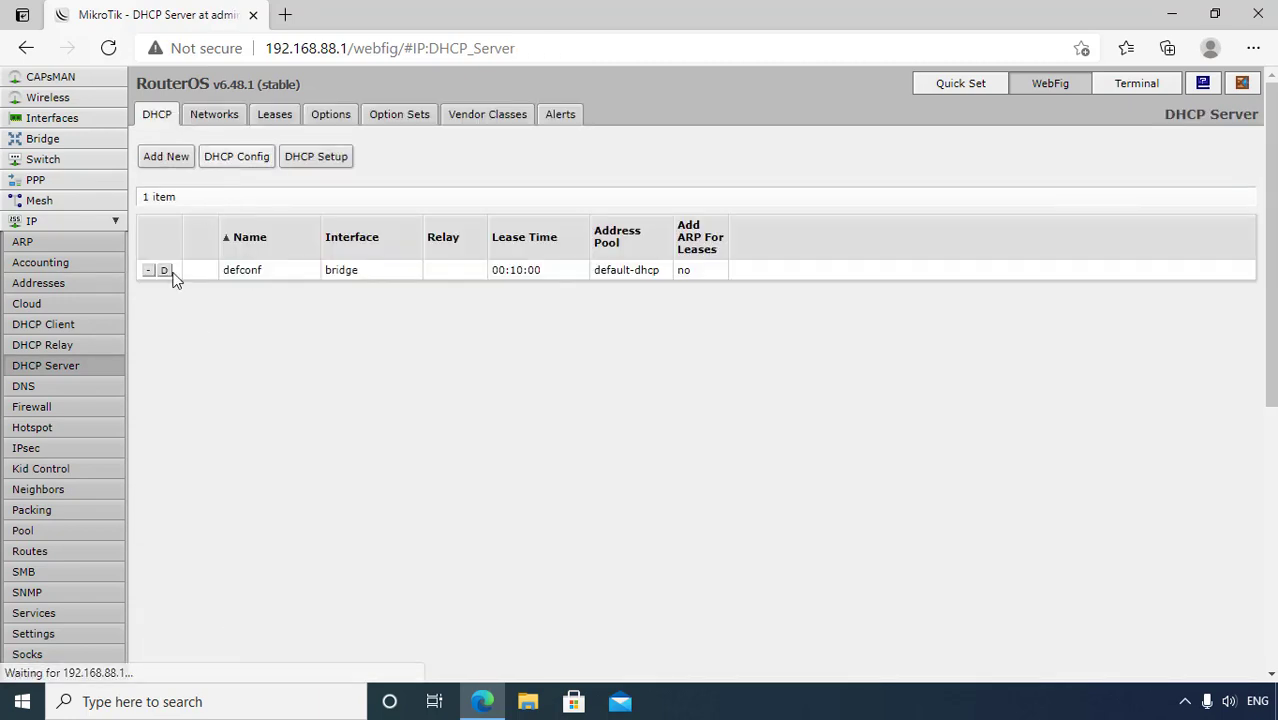
left_click(93, 530)
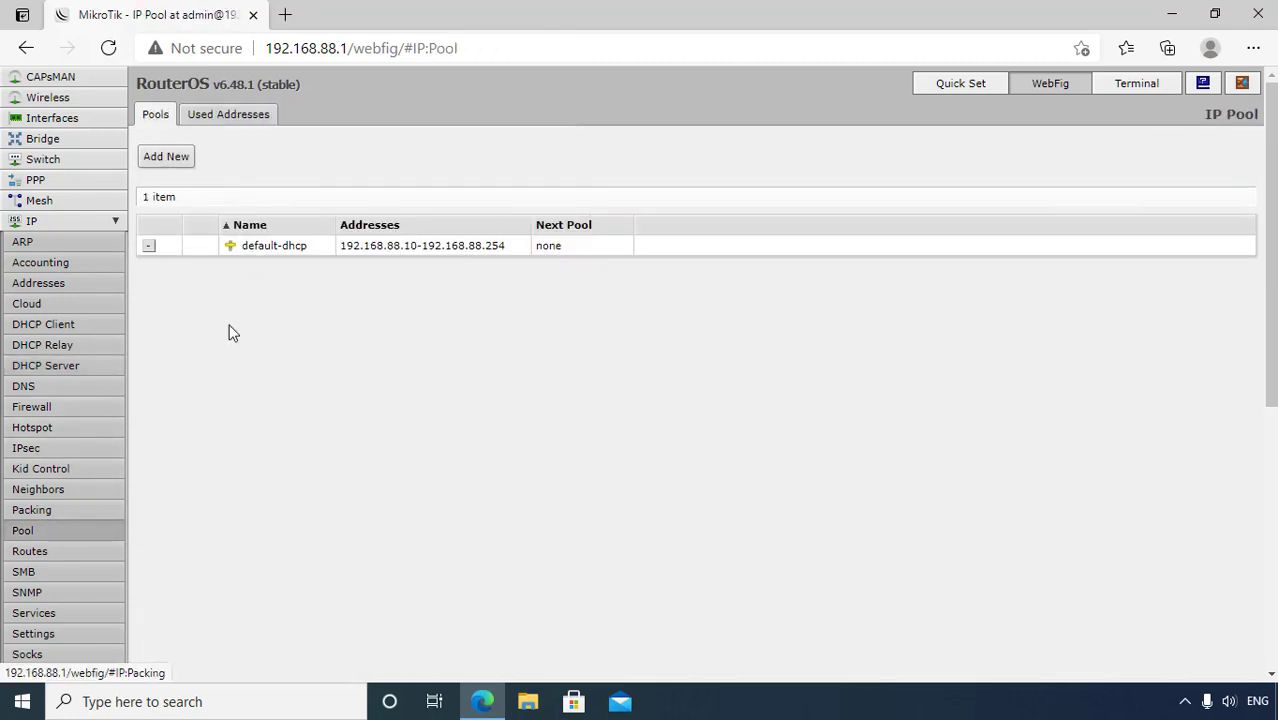
Reset the router's configuration with No Default Configuration enabled and accept the reboot.
left_click(92, 222)
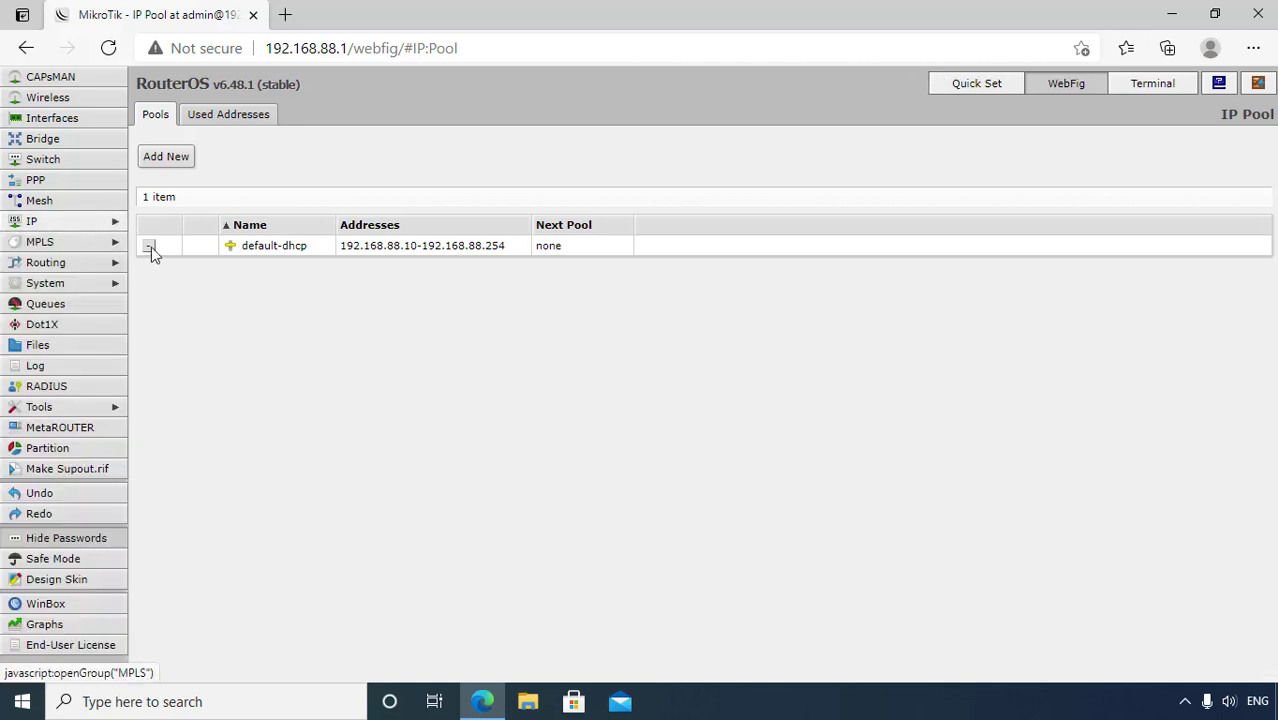
left_click(100, 286)
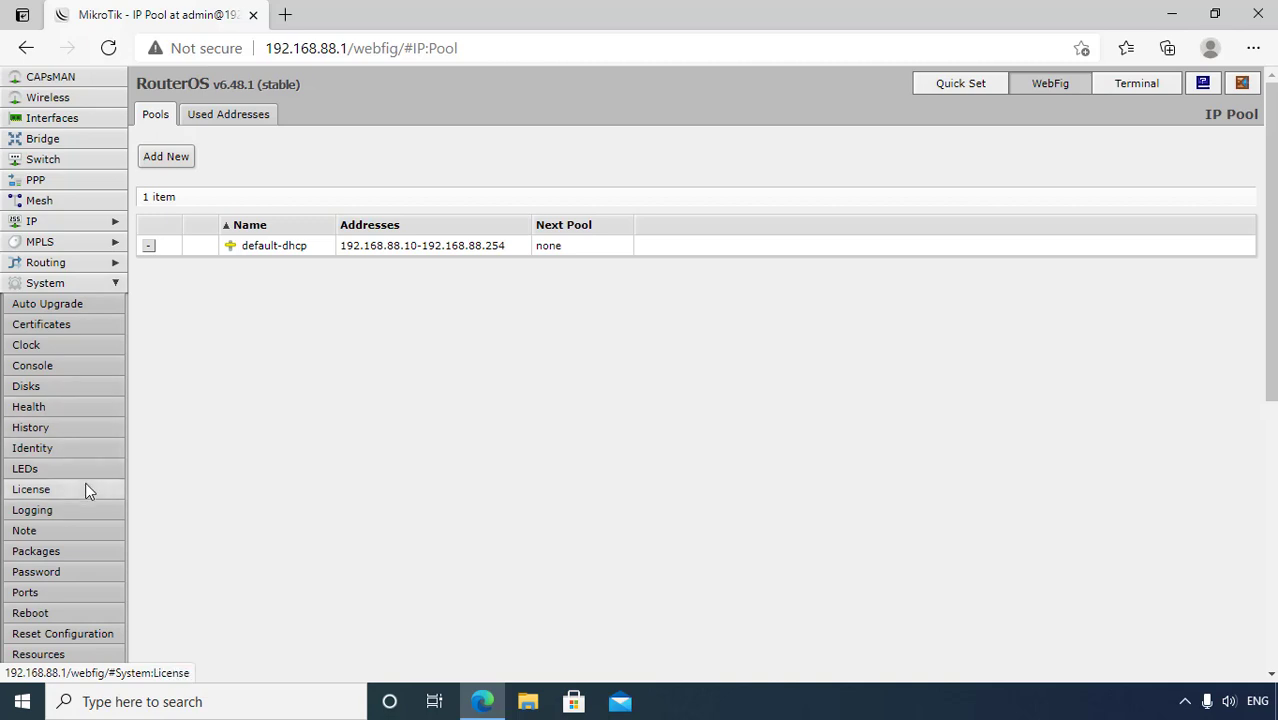
left_click(102, 634)
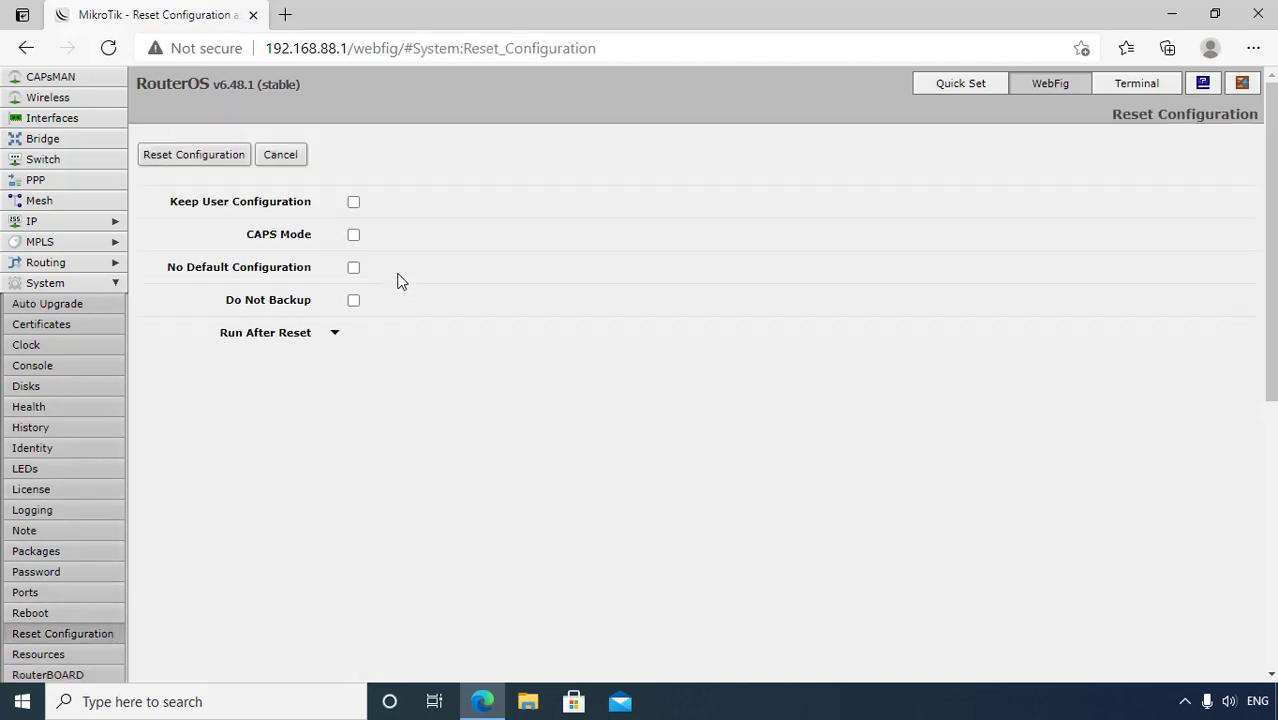
left_click(353, 268)
left_click(209, 158)
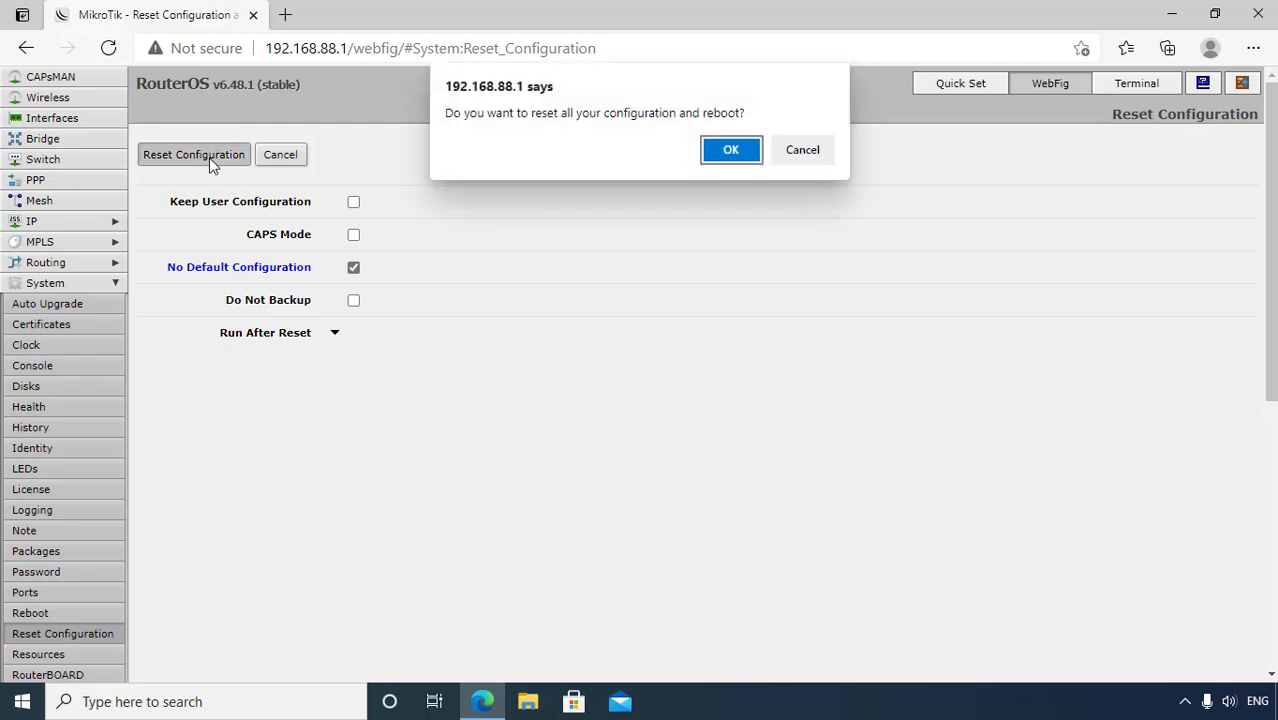
left_click(720, 153)
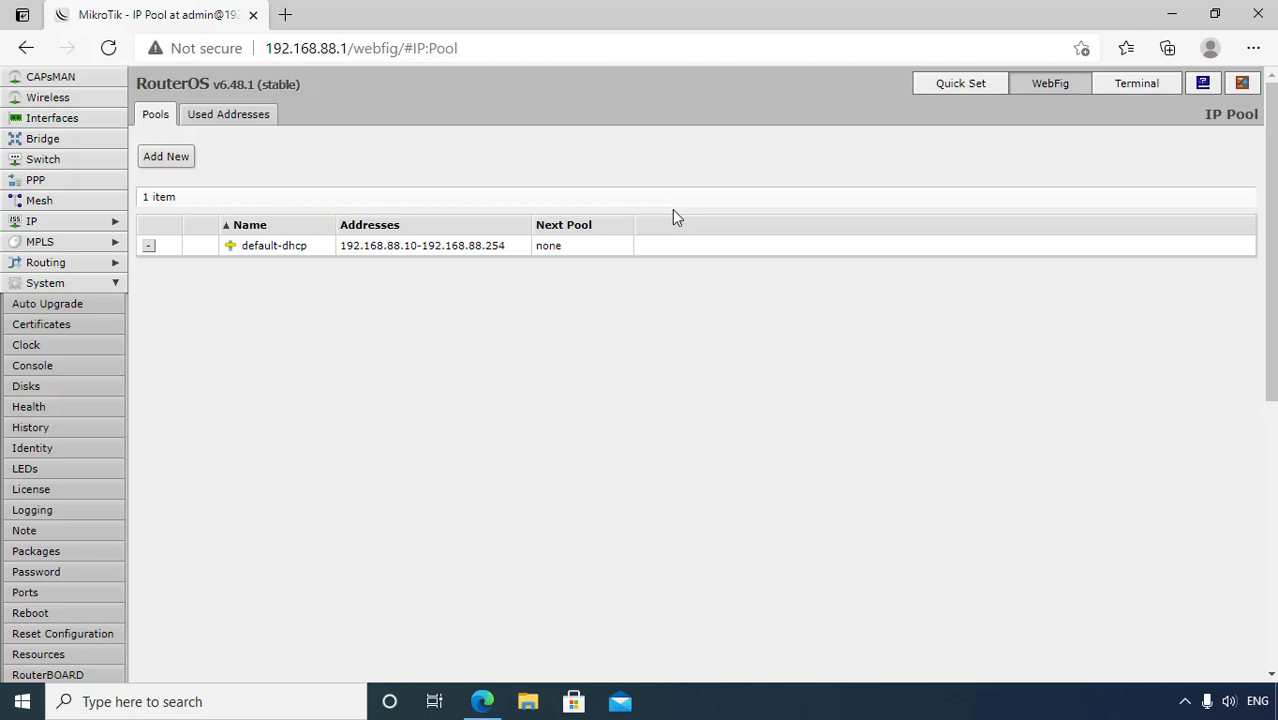
Try to open the router's web interface at 192.168.88.1 in a new browser tab.
left_click(285, 14)
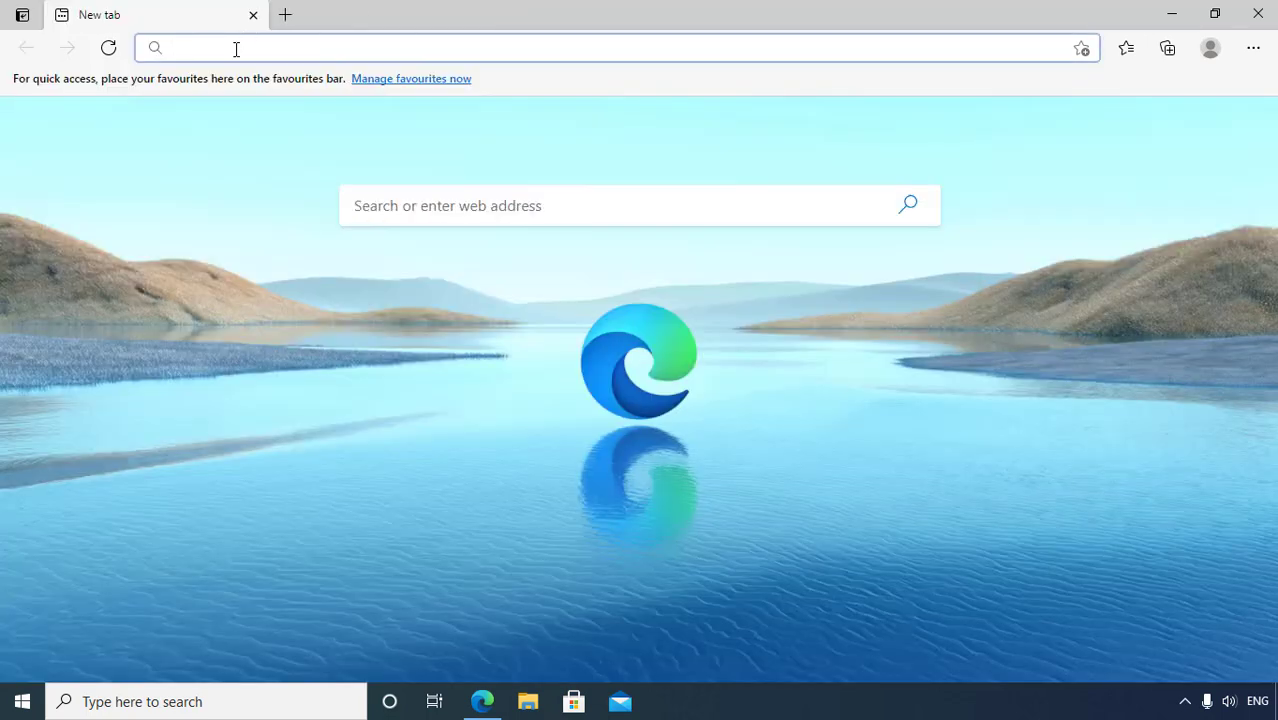
type("192.168.88.1")
key("Return")
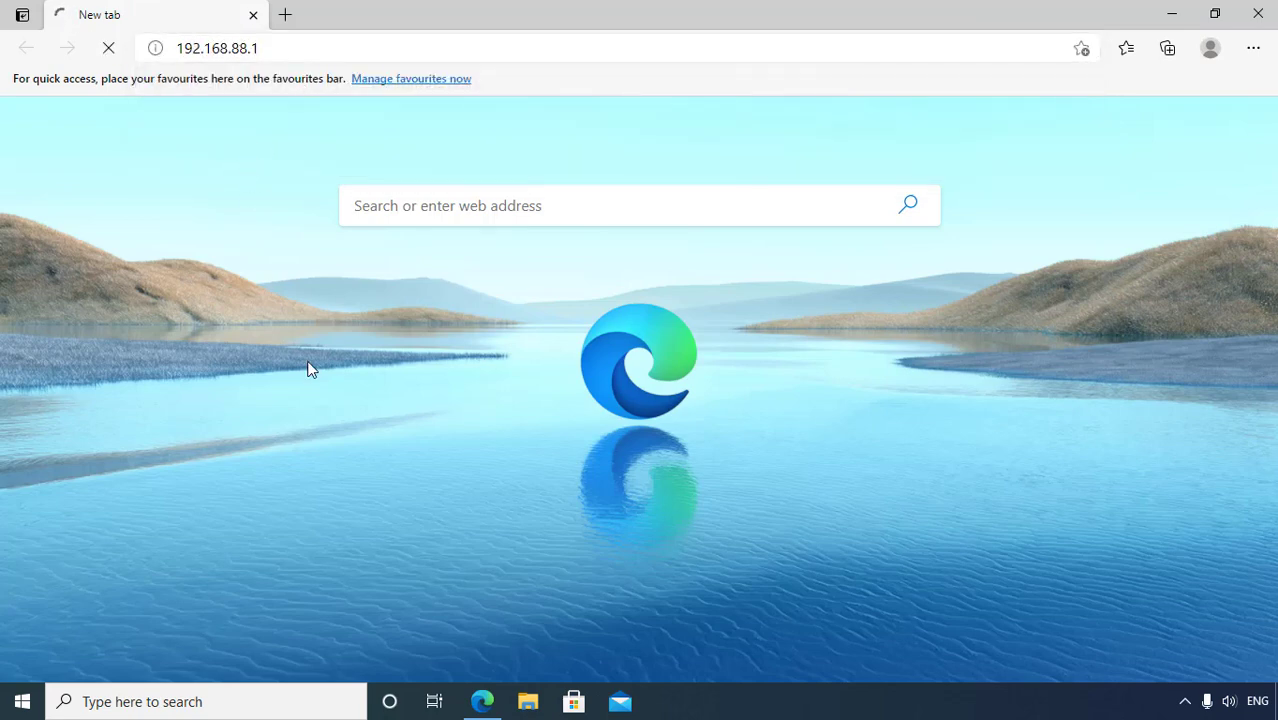
Open Windows Network Connections with ncpa.cpl, disable the Ethernet adapter and enable it again.
left_click(246, 692)
type("ncpa.cpl")
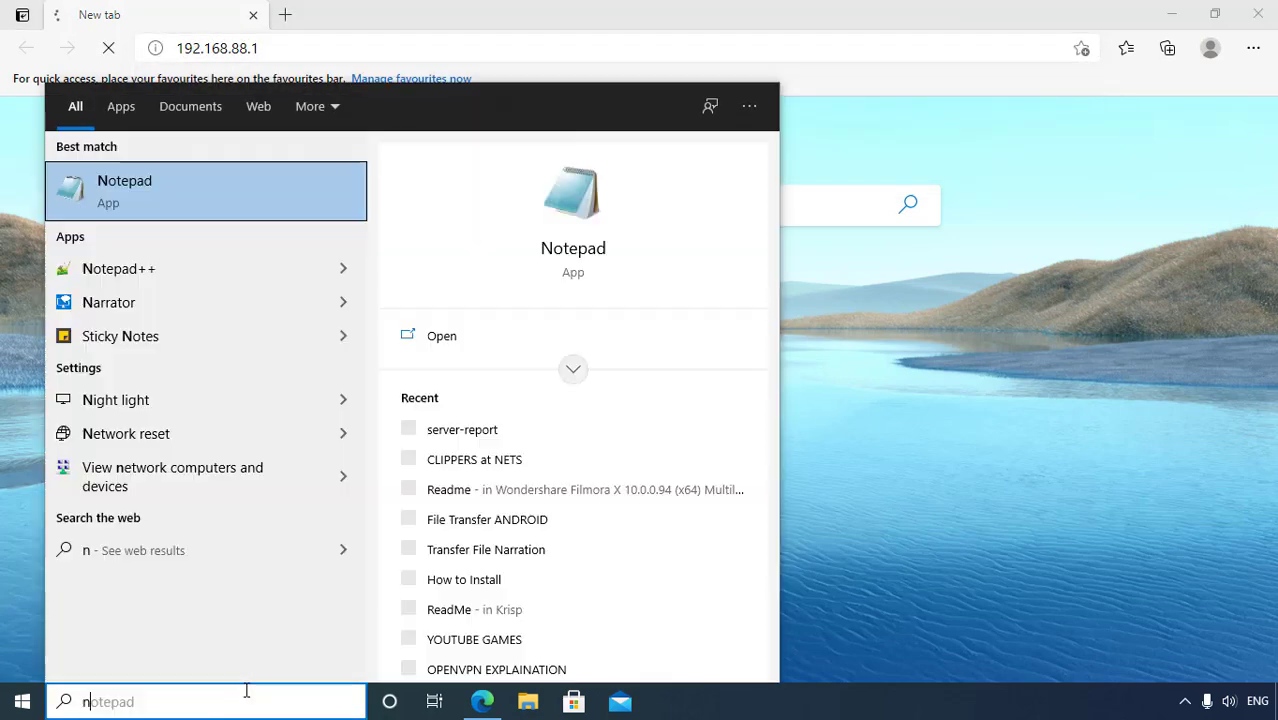
key("Return")
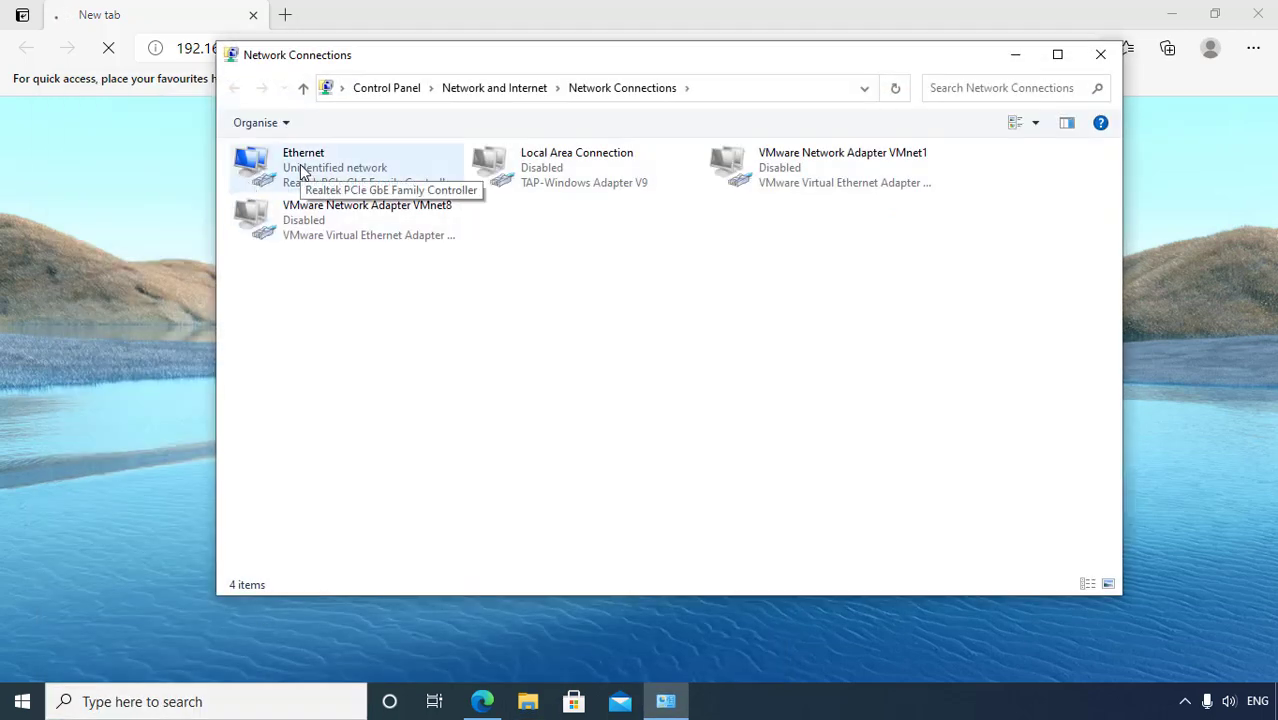
right_click(301, 166)
left_click(340, 177)
right_click(300, 166)
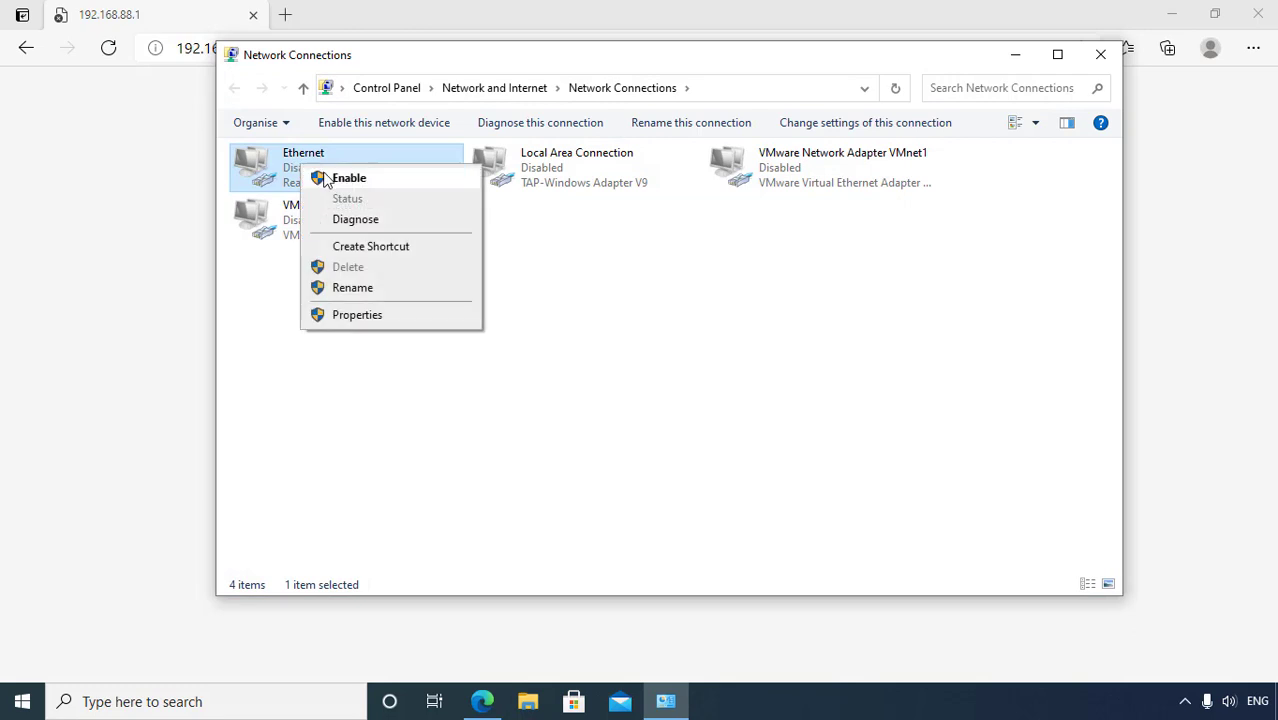
left_click(340, 178)
right_click(359, 283)
left_click(392, 356)
Check the PC's IP configuration by running ipconfig in a Command Prompt, and close it.
left_click(295, 701)
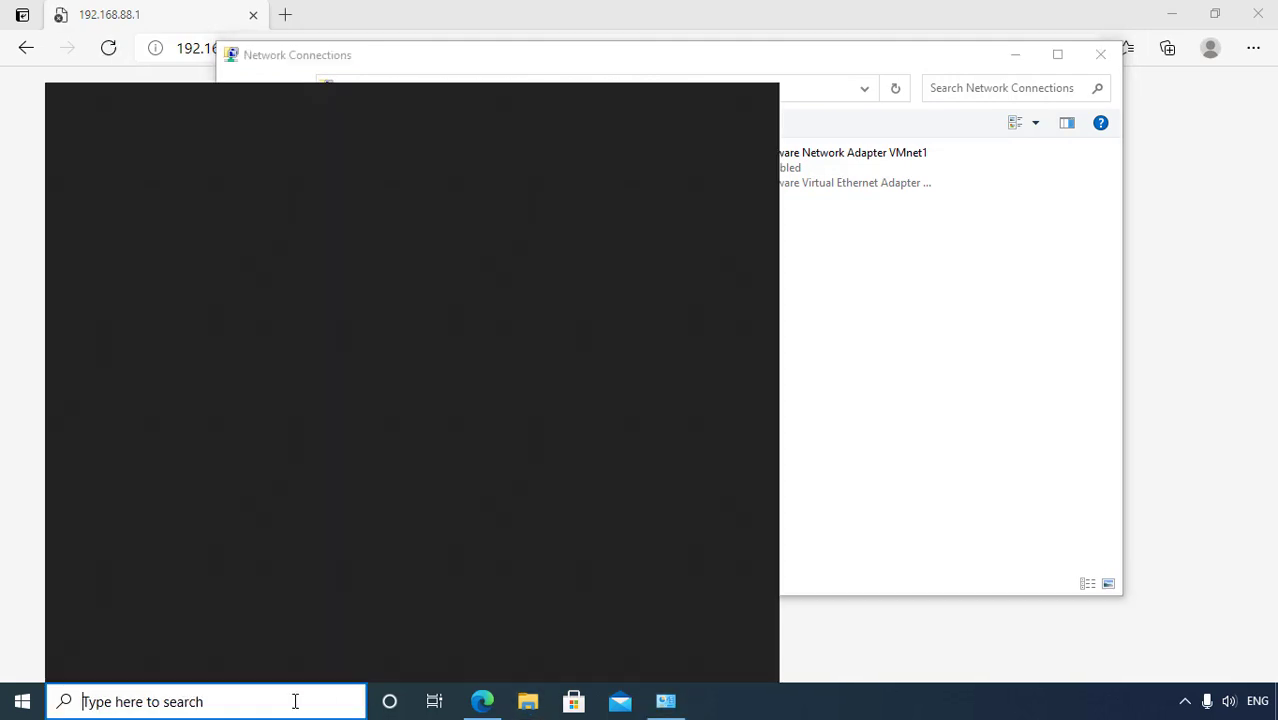
type("cmd")
key("Return")
type("ipconfig")
key("Return")
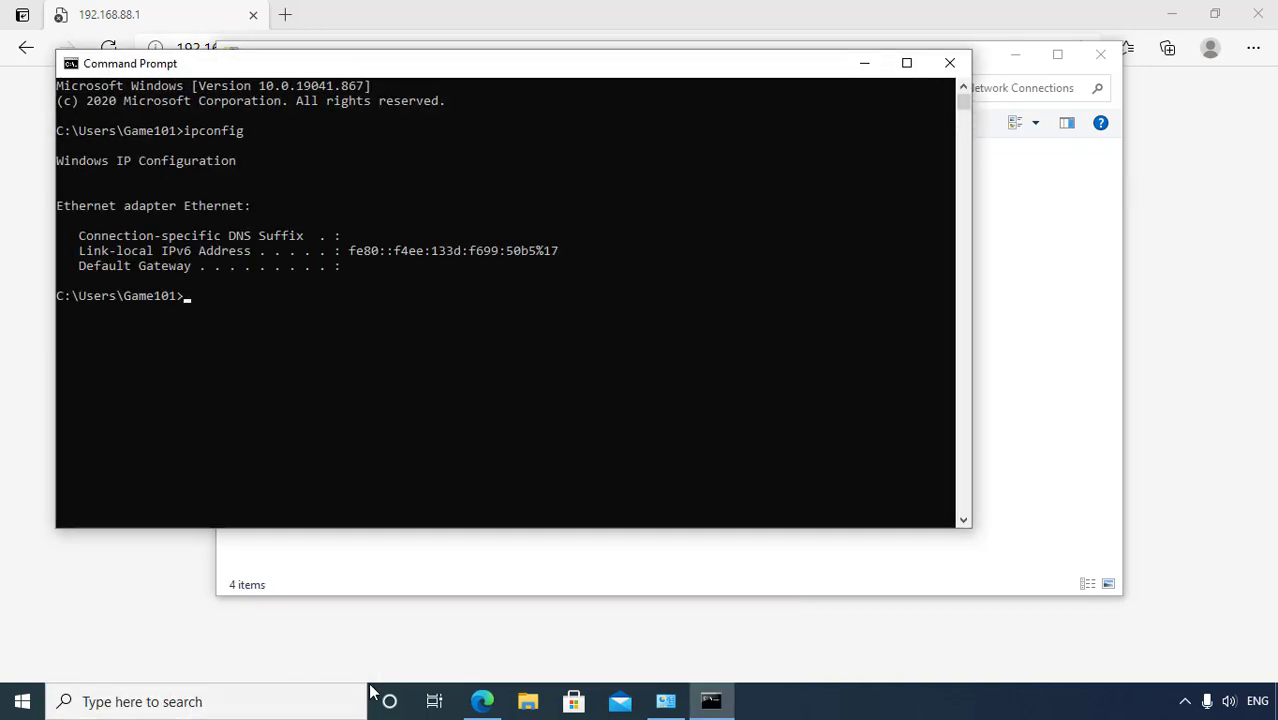
left_click(391, 240)
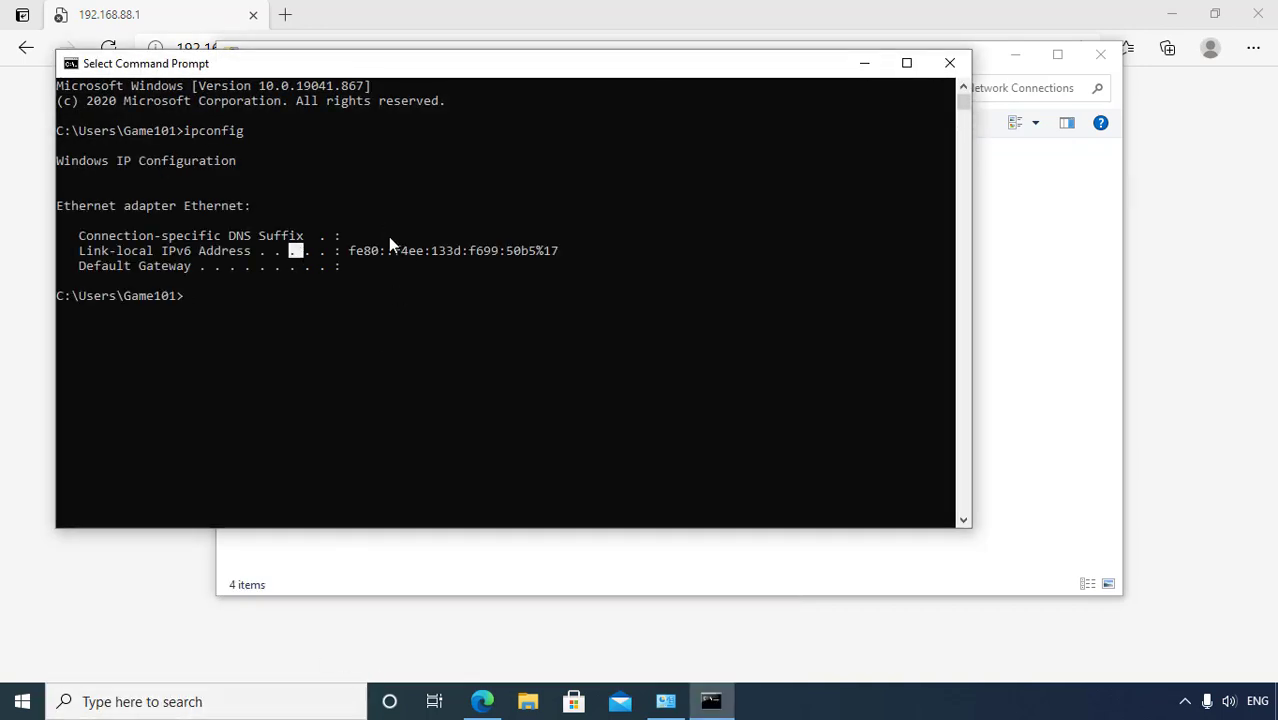
left_click(948, 62)
Close the browser, run WinBox from the desktop and connect to the discovered RB2011iLS router by its MAC address as admin.
left_click(1016, 53)
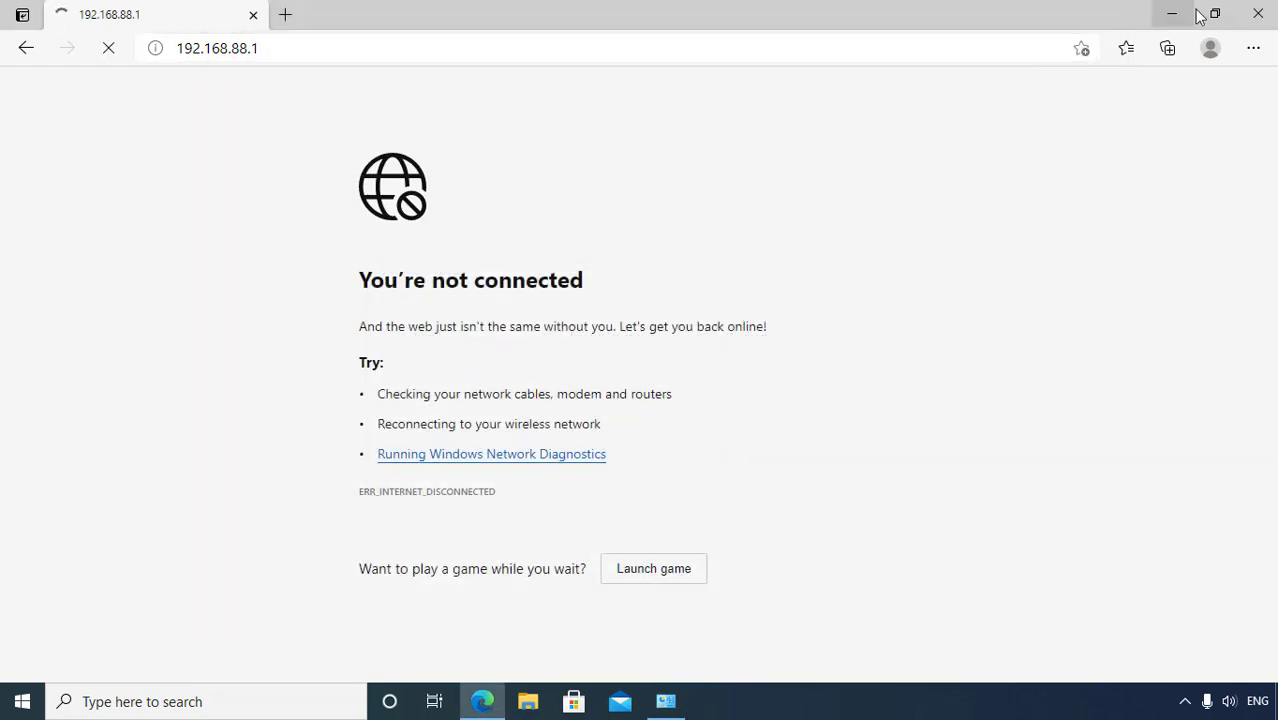
left_click(1258, 14)
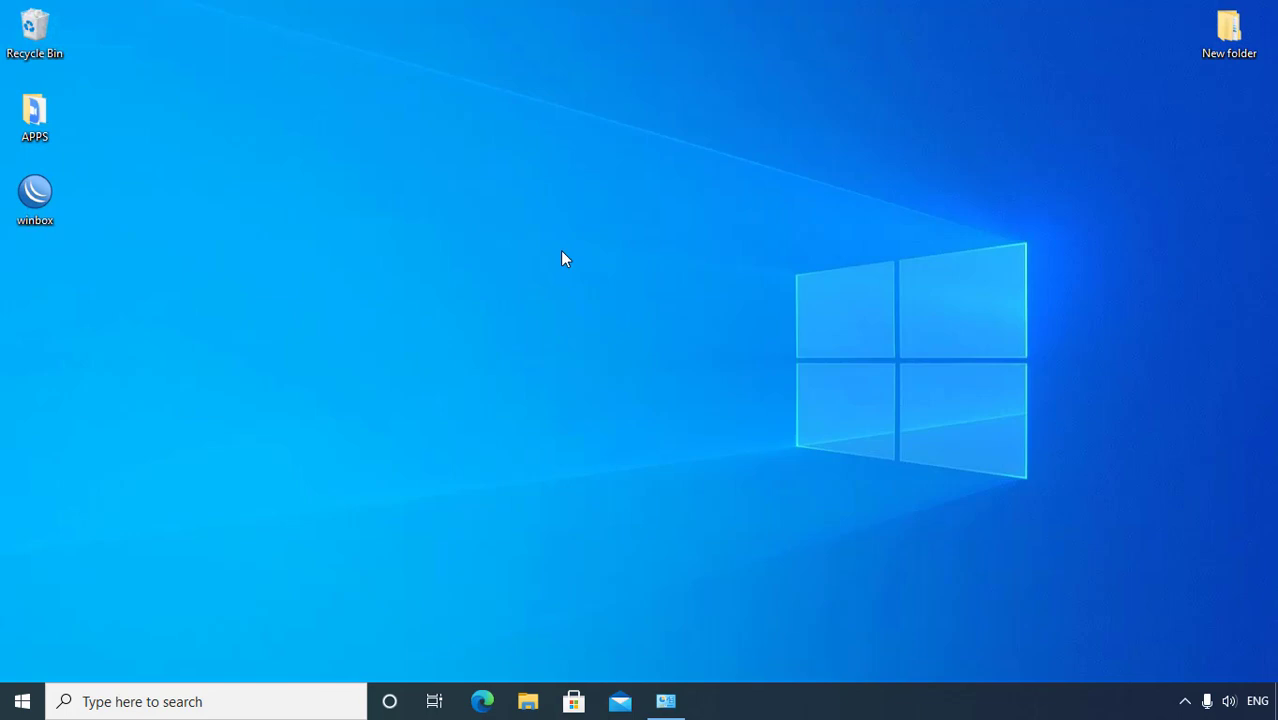
double_click(55, 201)
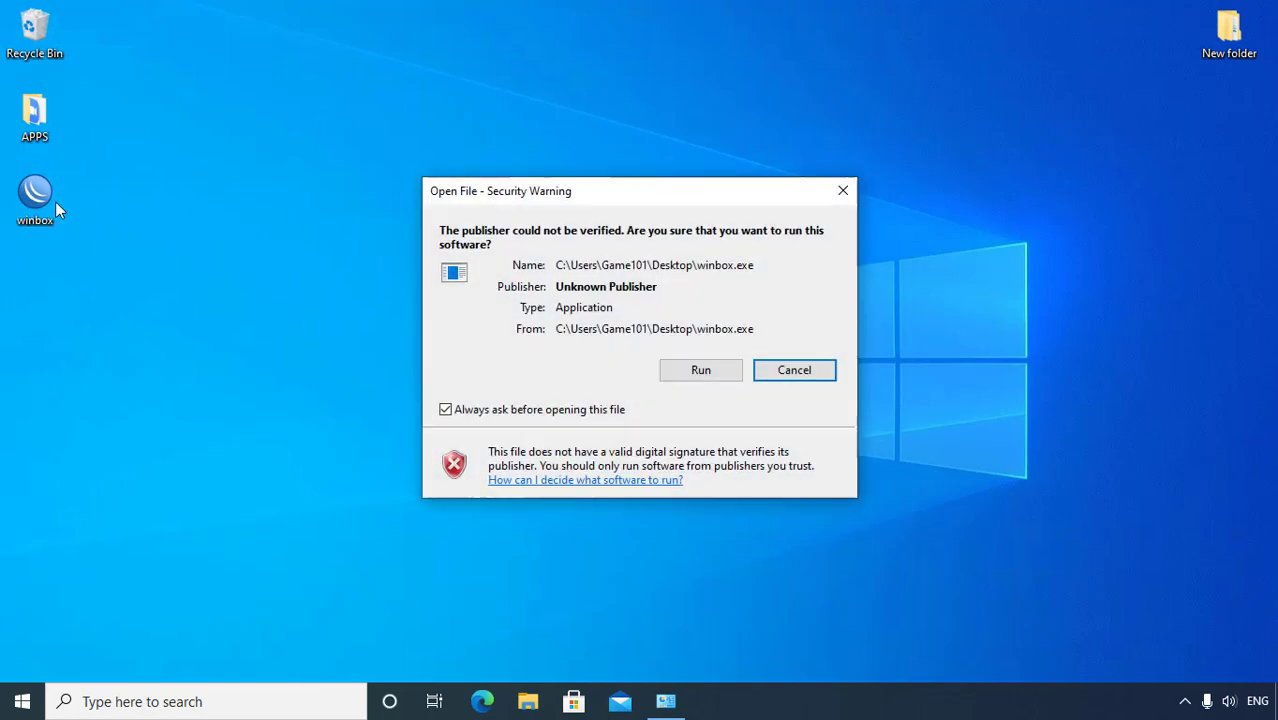
left_click(699, 371)
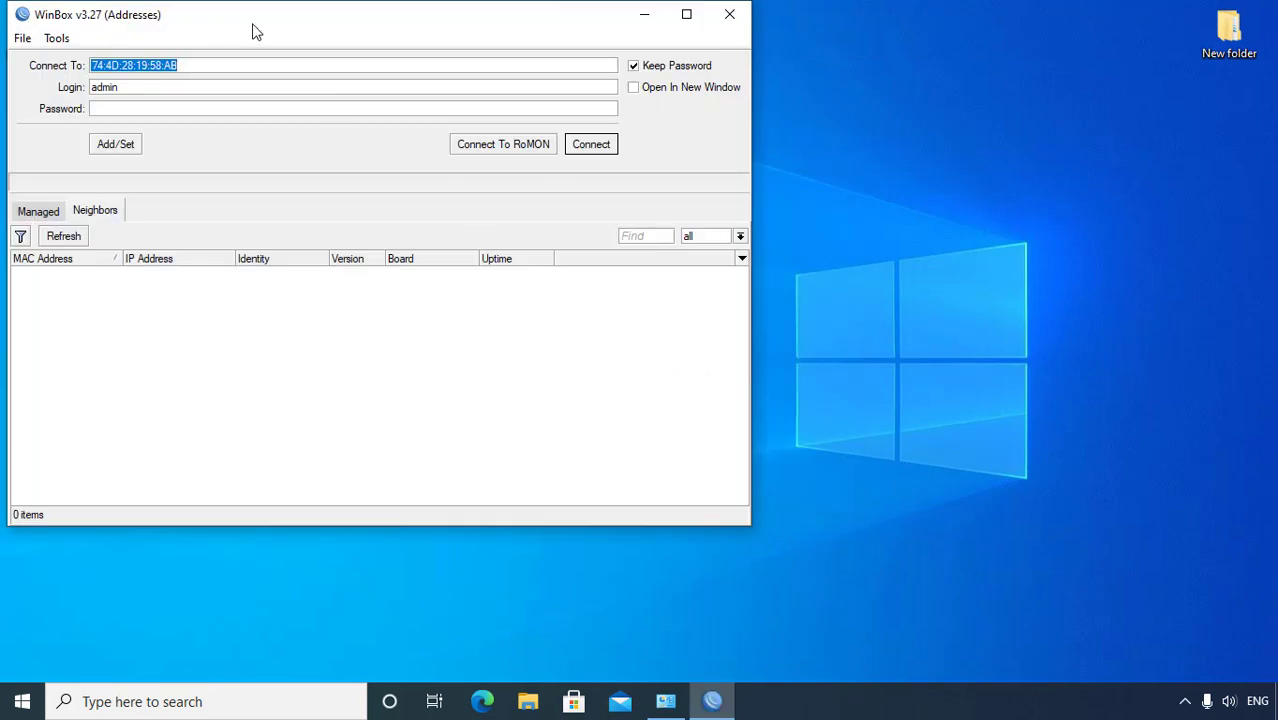
left_click_drag(254, 17, 617, 77)
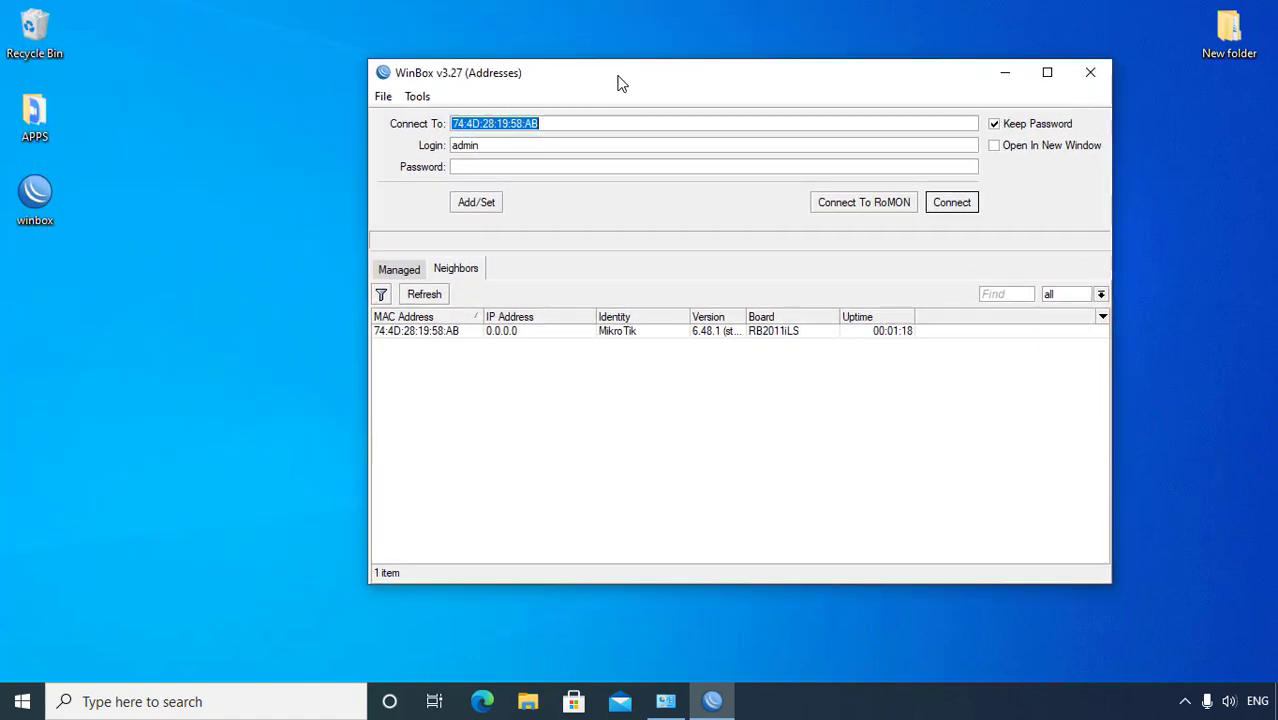
left_click(428, 333)
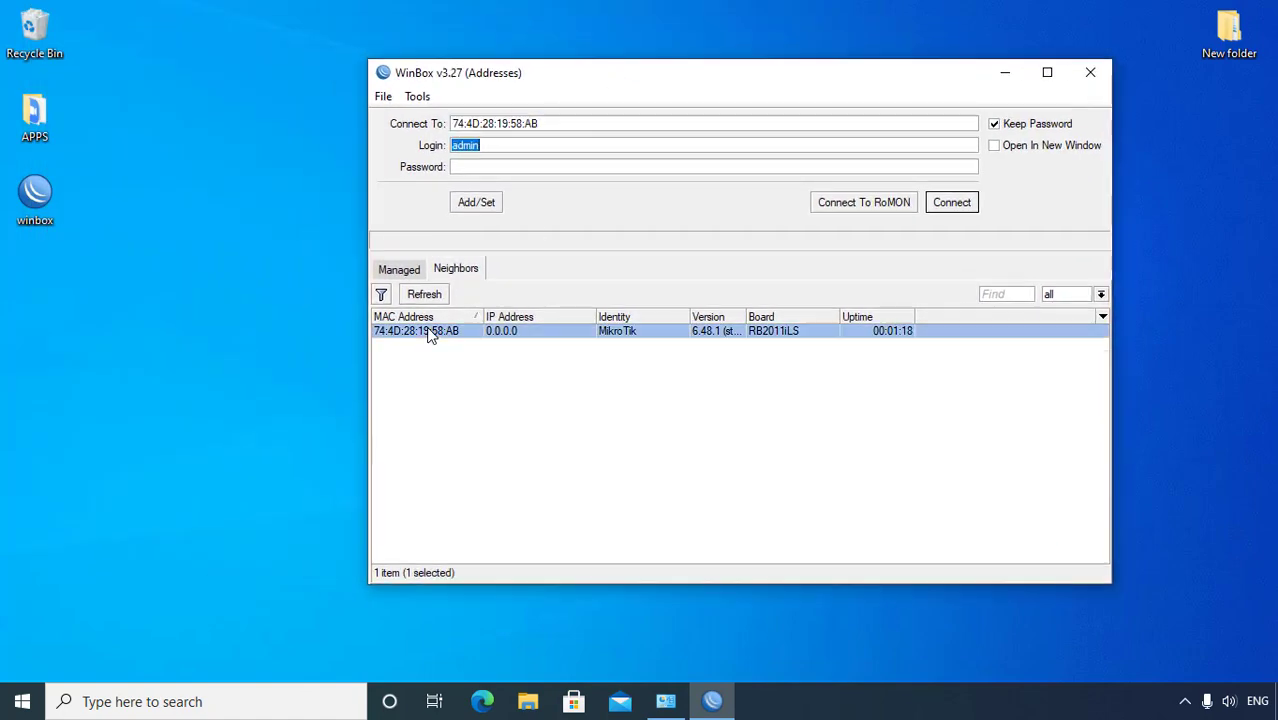
left_click(953, 204)
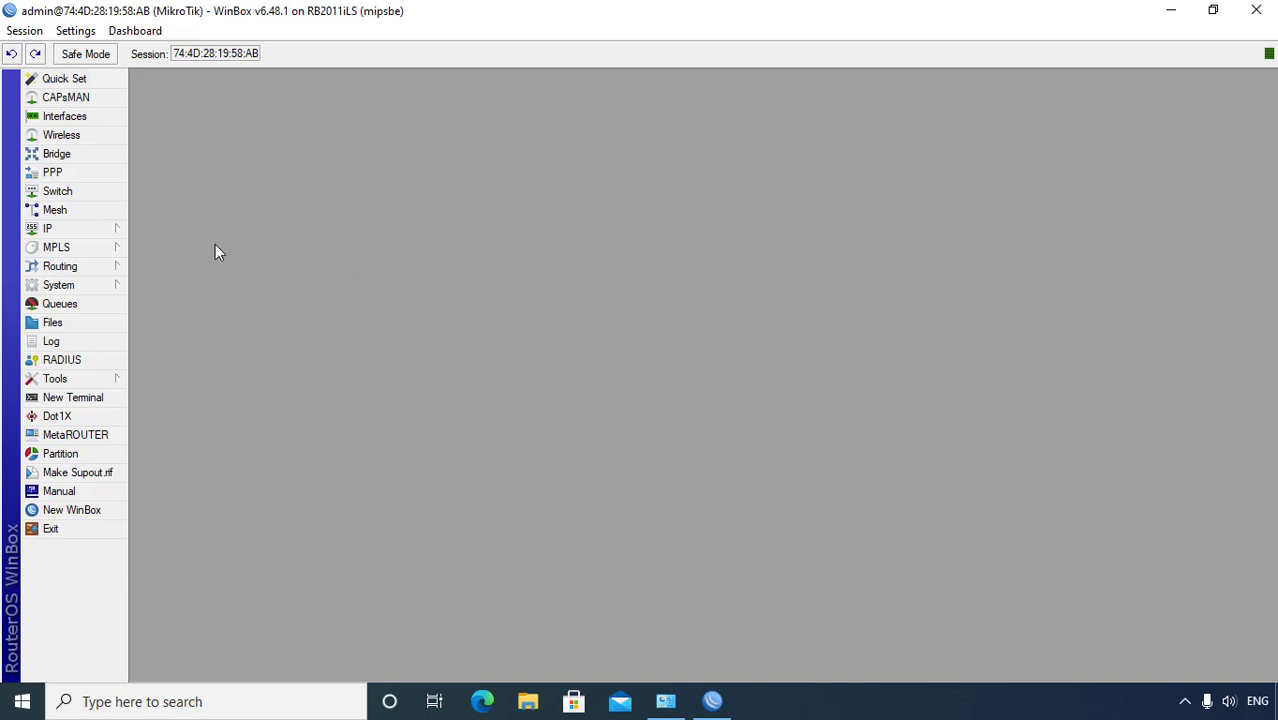
Create a new bridge interface named Bridge(2-5).
left_click(90, 156)
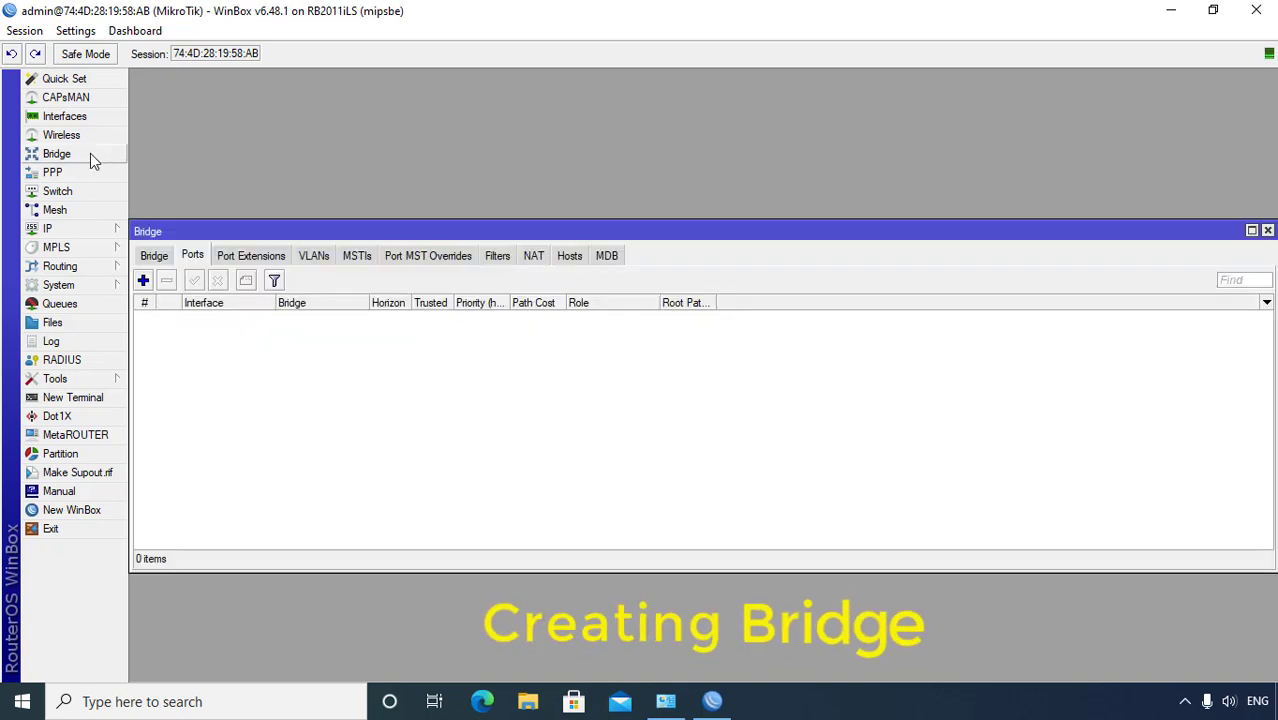
left_click(150, 256)
left_click(143, 280)
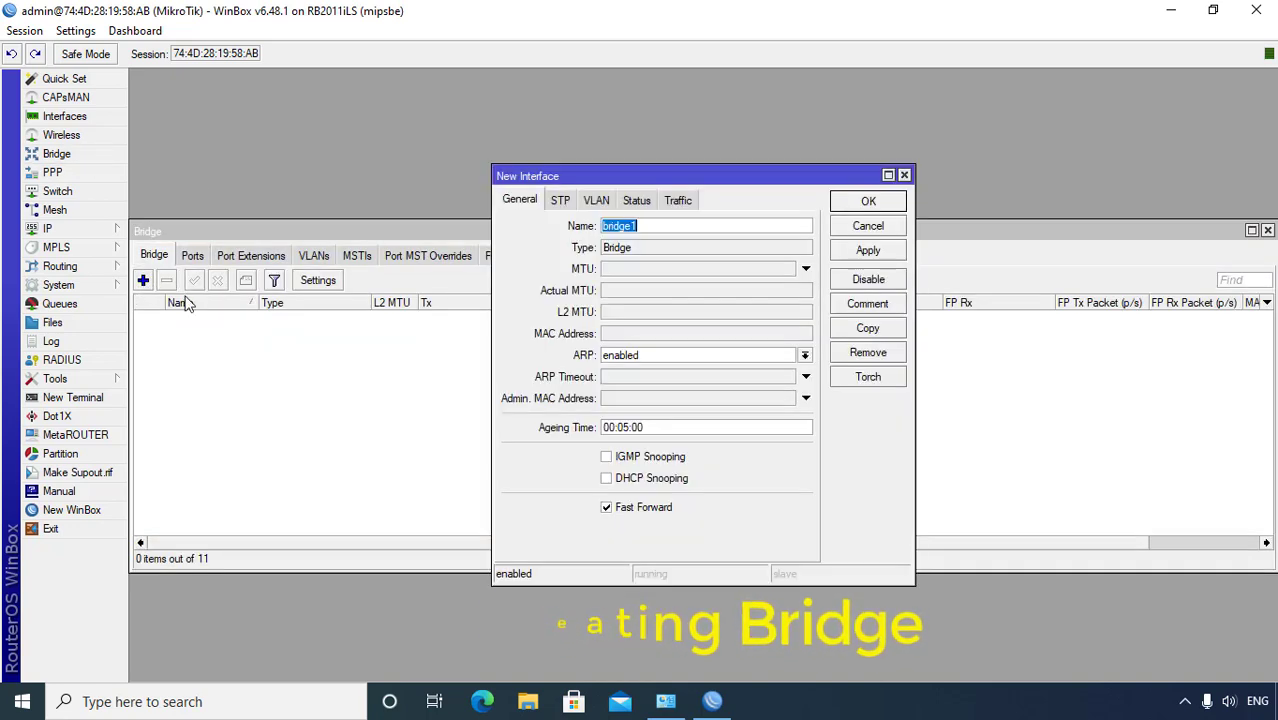
type("B")
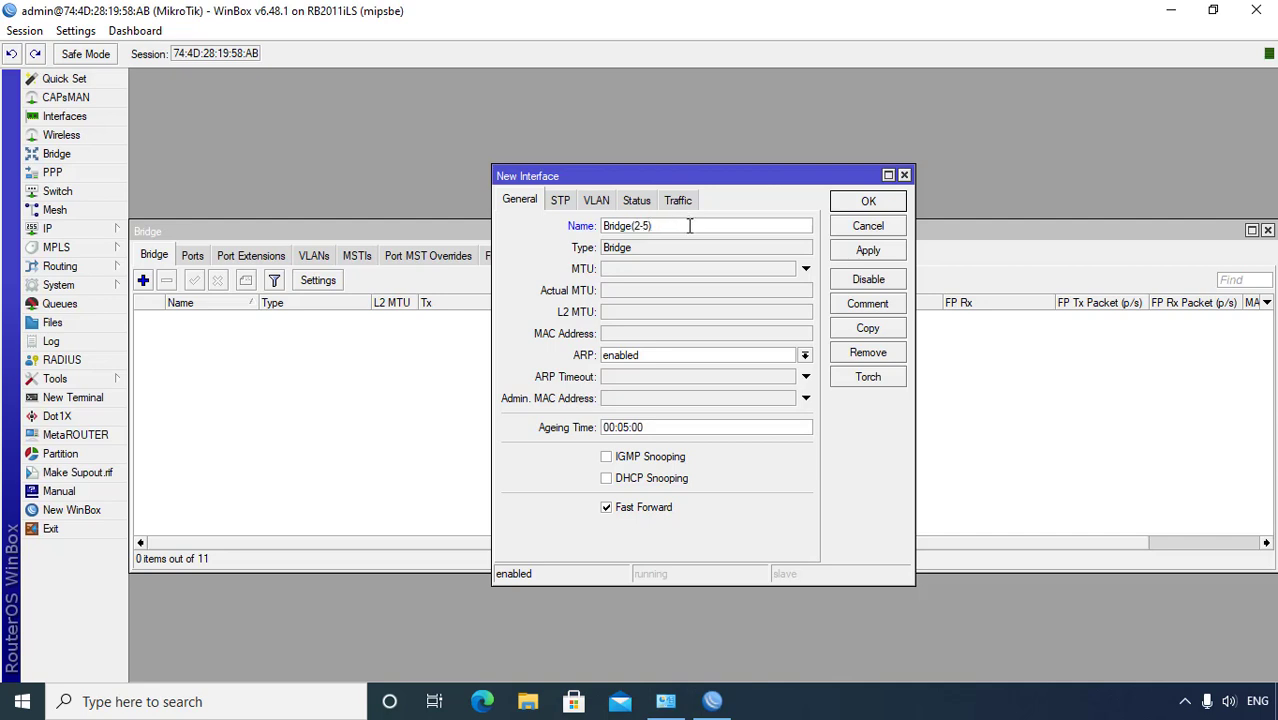
left_click(854, 204)
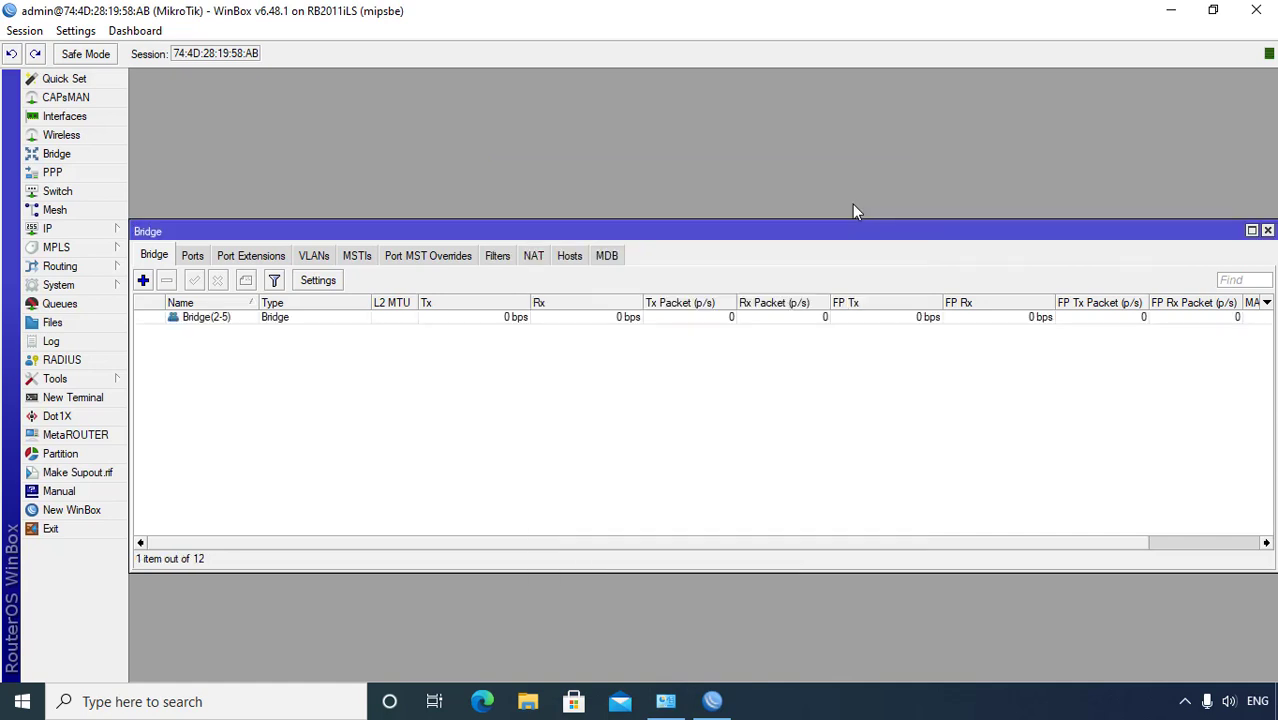
Add interface ether2 as a port of Bridge(2-5).
left_click(195, 258)
left_click(143, 281)
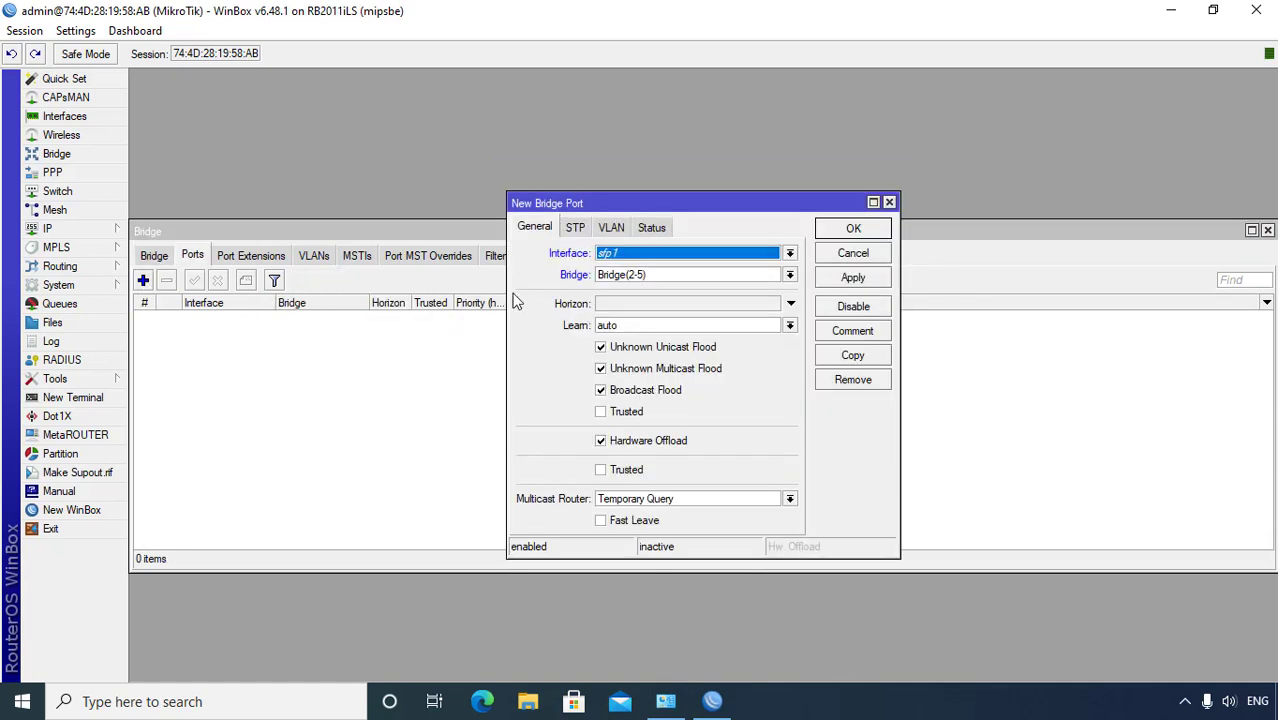
left_click(790, 255)
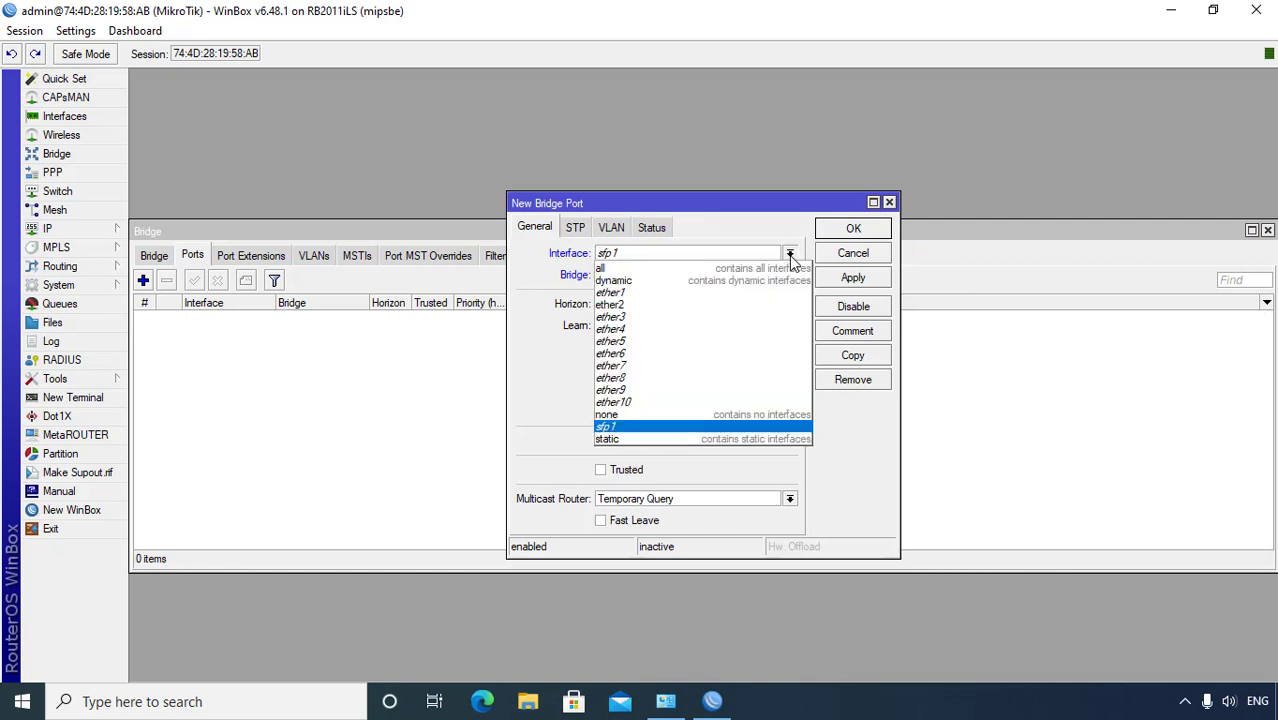
left_click(757, 305)
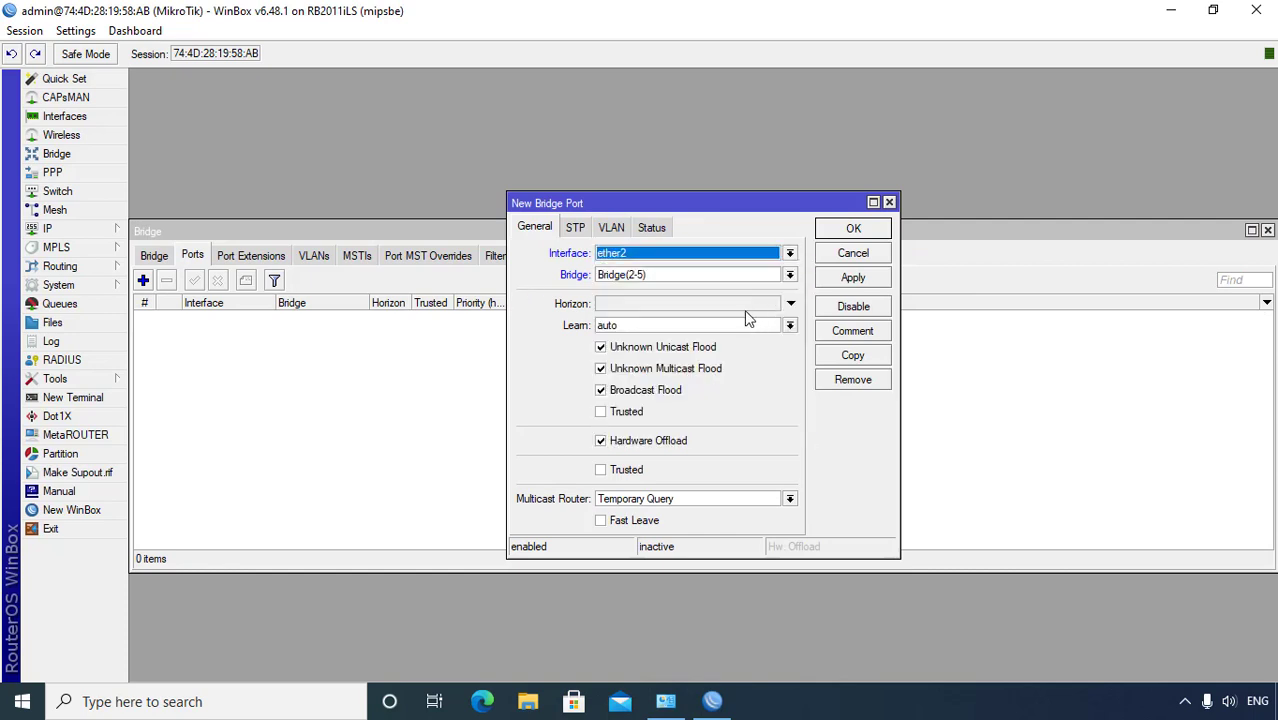
left_click(852, 282)
left_click(853, 229)
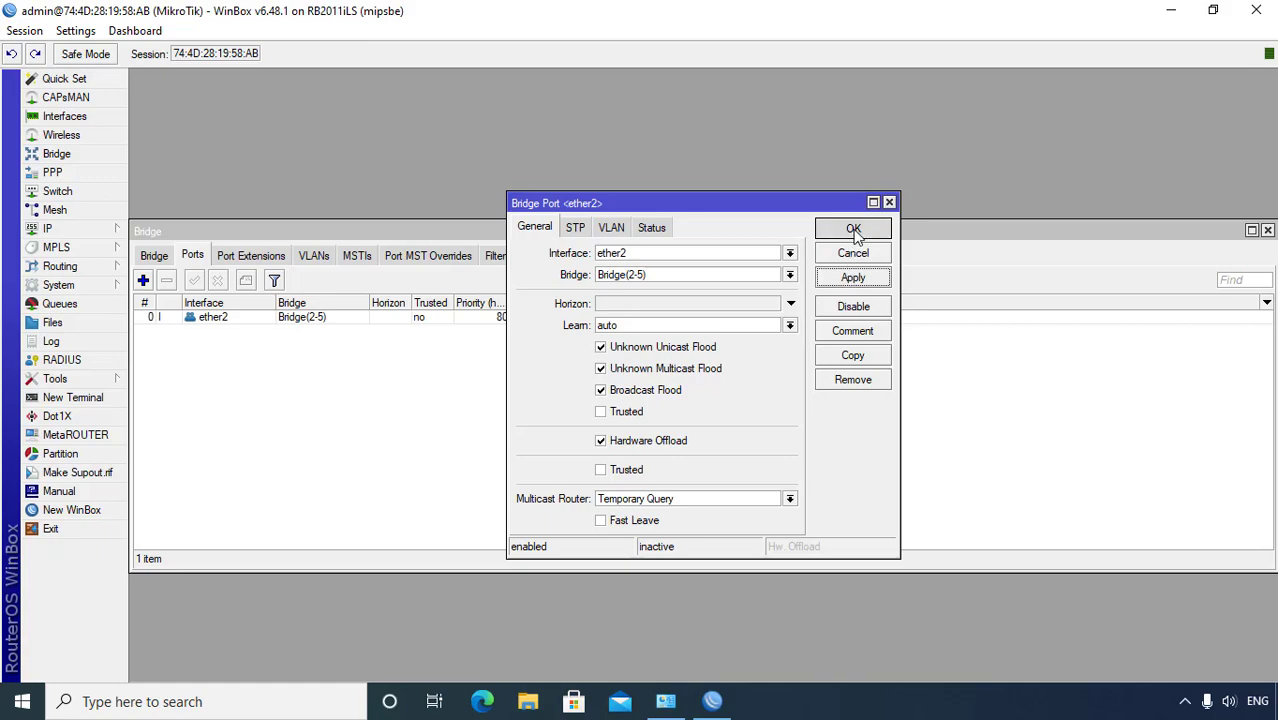
Reconnect to the router after the disconnection and add interface ether3 as a port of Bridge(2-5).
left_click(143, 281)
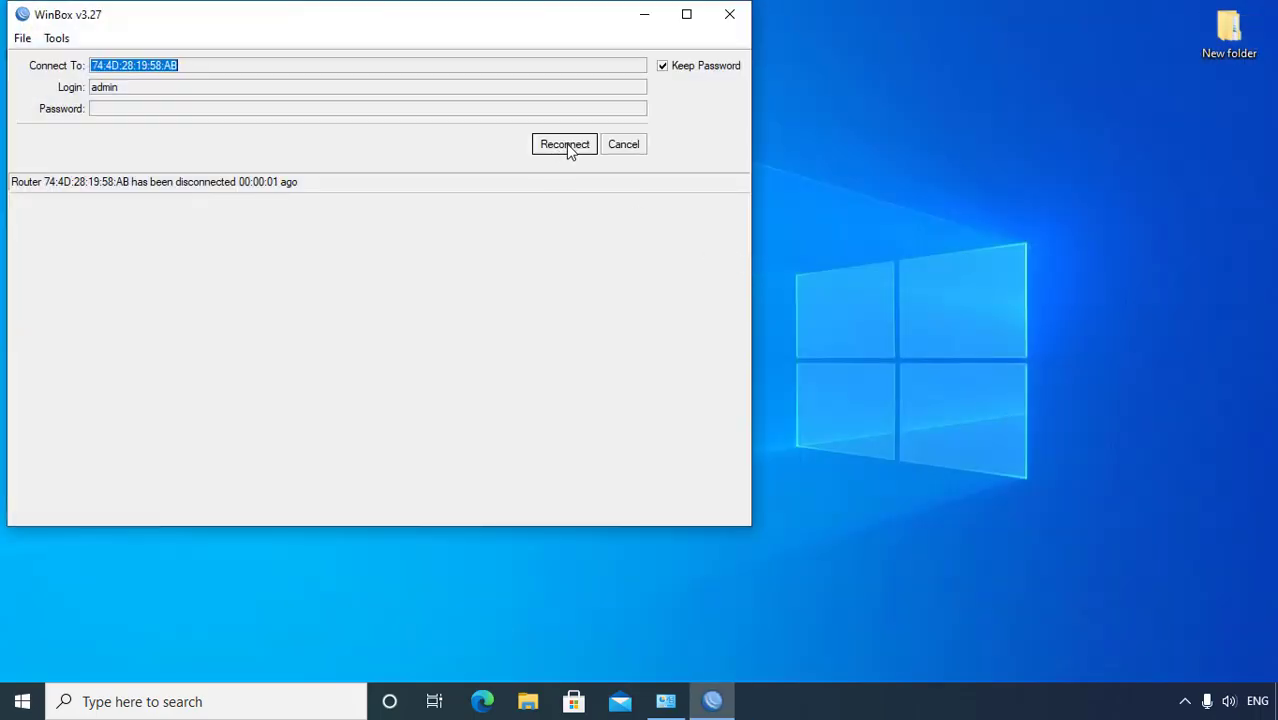
left_click(566, 146)
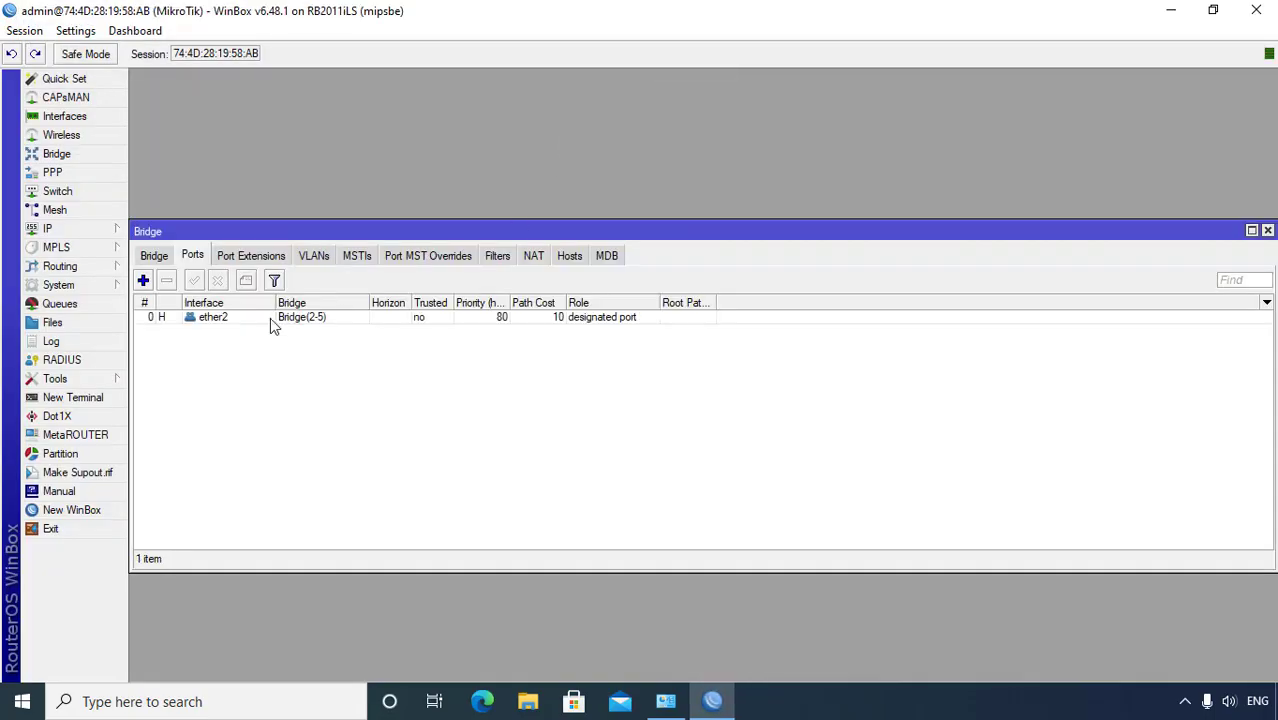
left_click(143, 281)
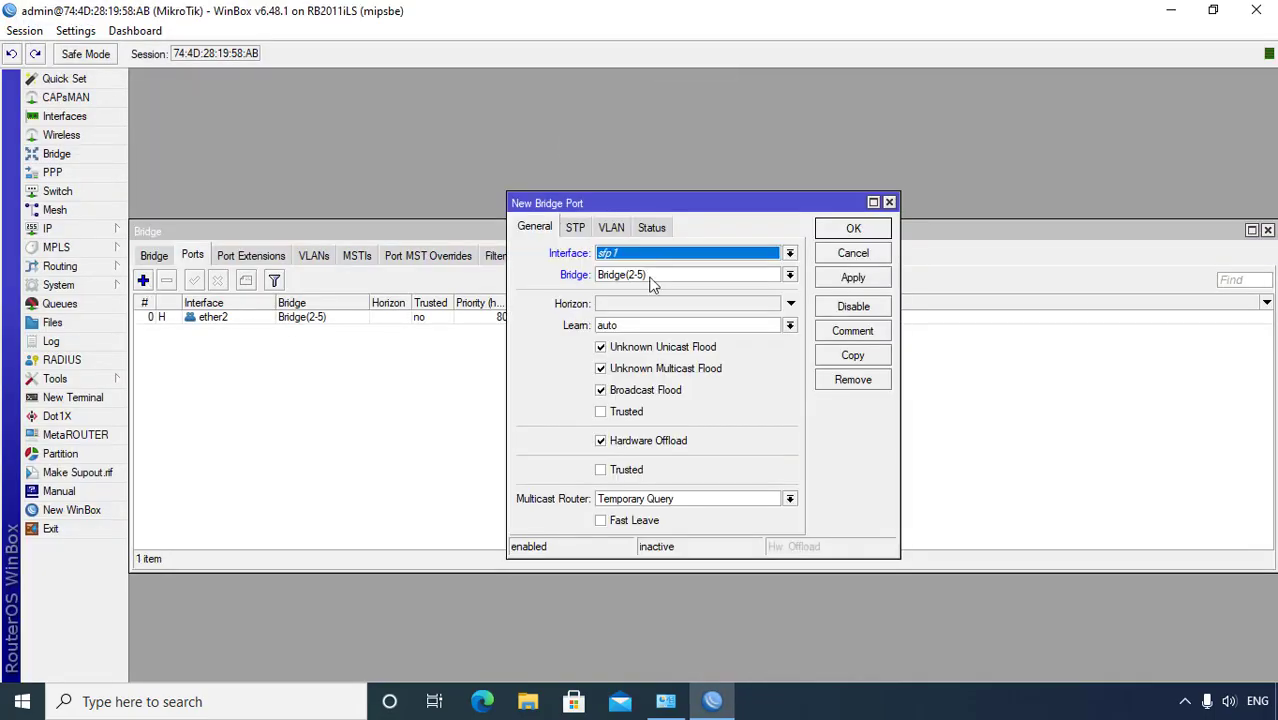
left_click(789, 253)
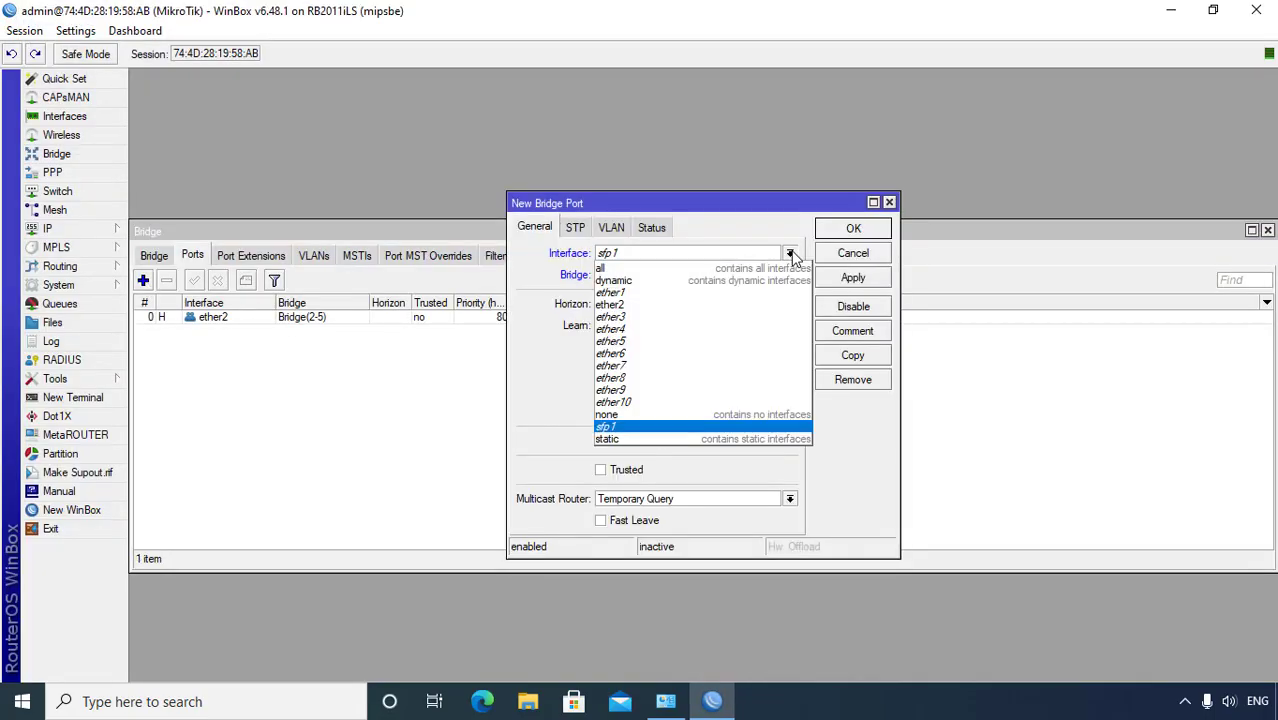
left_click(767, 318)
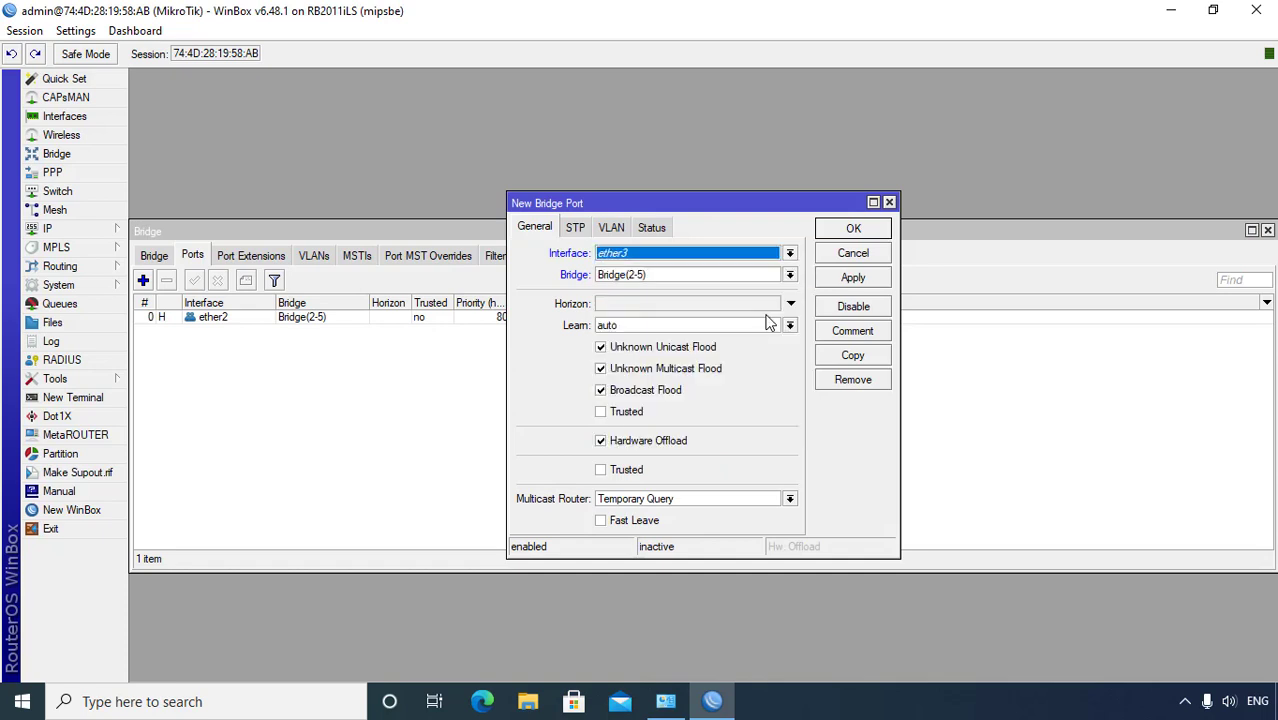
left_click(853, 279)
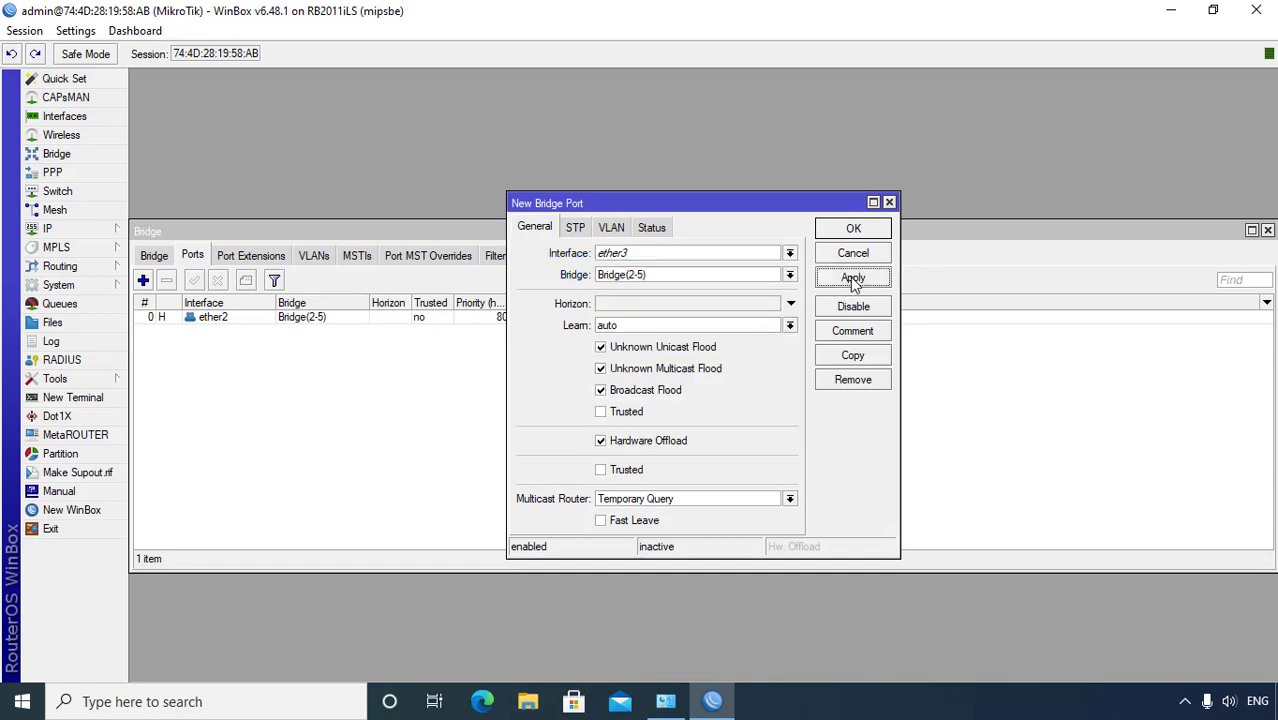
Copy the ether3 port entry and apply it with interface ether4 as another port of Bridge(2-5).
left_click(849, 358)
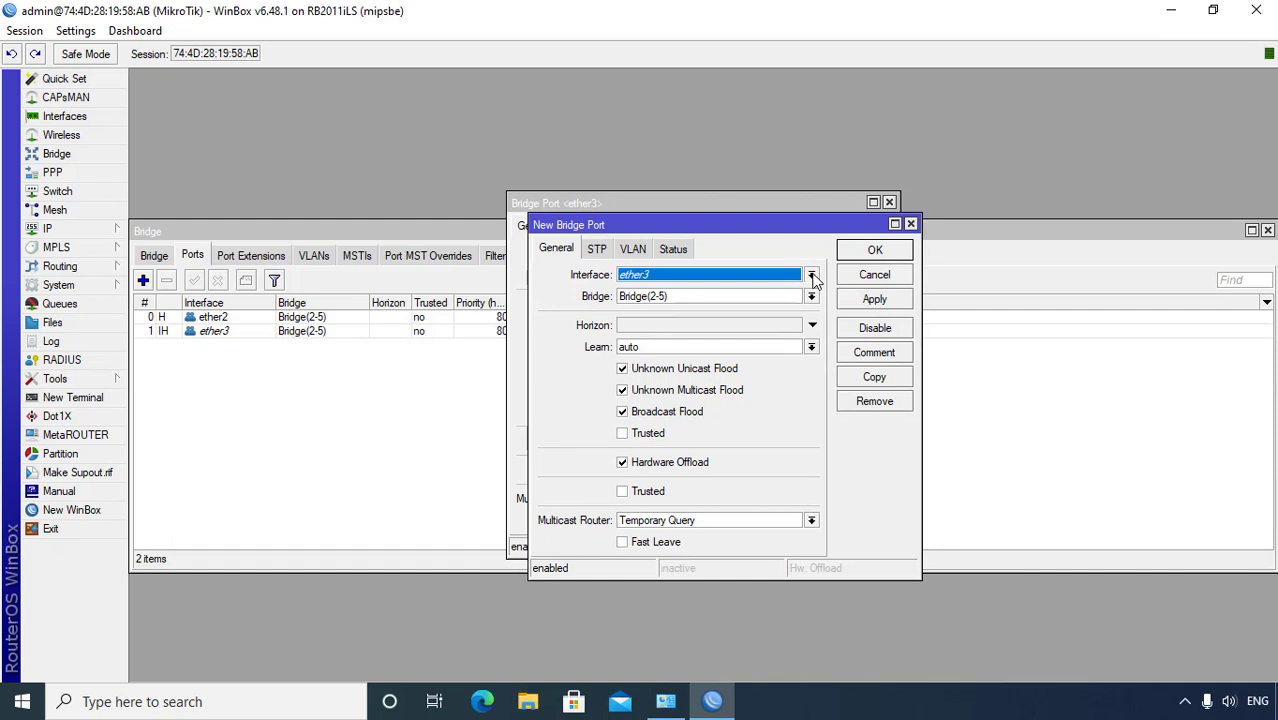
left_click(811, 276)
left_click(799, 351)
left_click(889, 302)
Copy the ether4 port entry for interface ether5, apply it, and close all the bridge port windows.
left_click(872, 378)
left_click(832, 297)
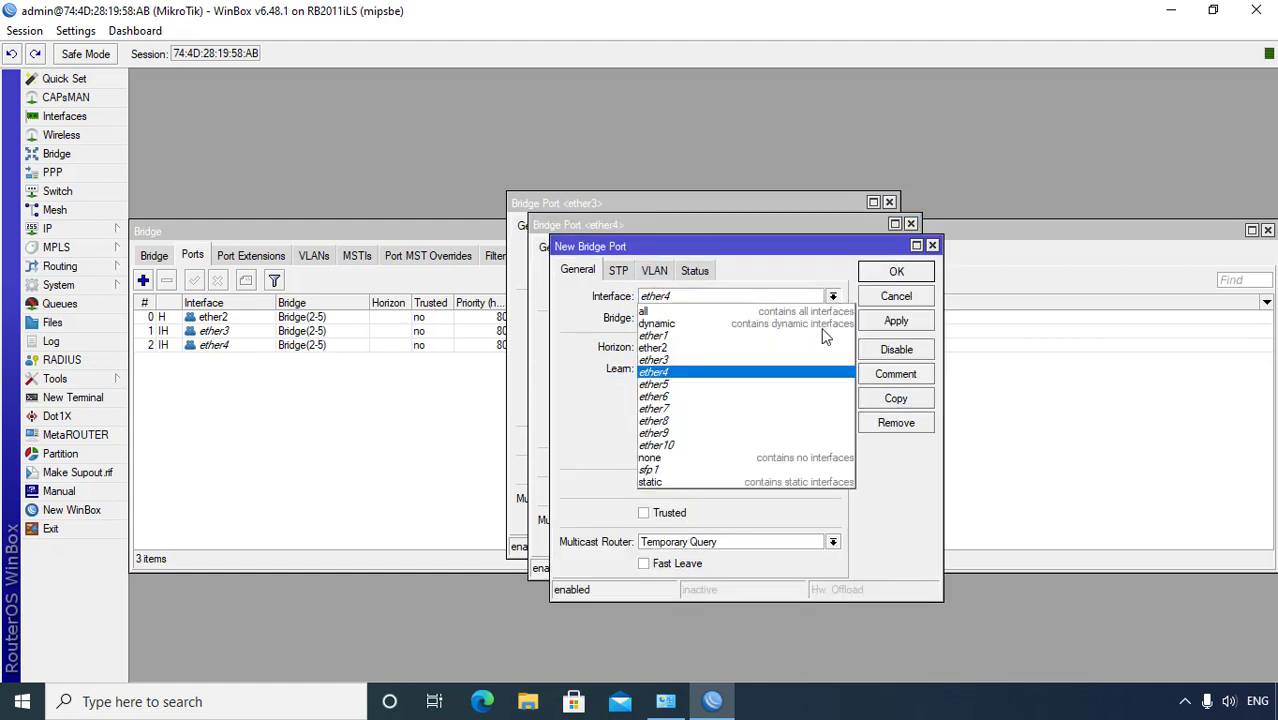
left_click(816, 385)
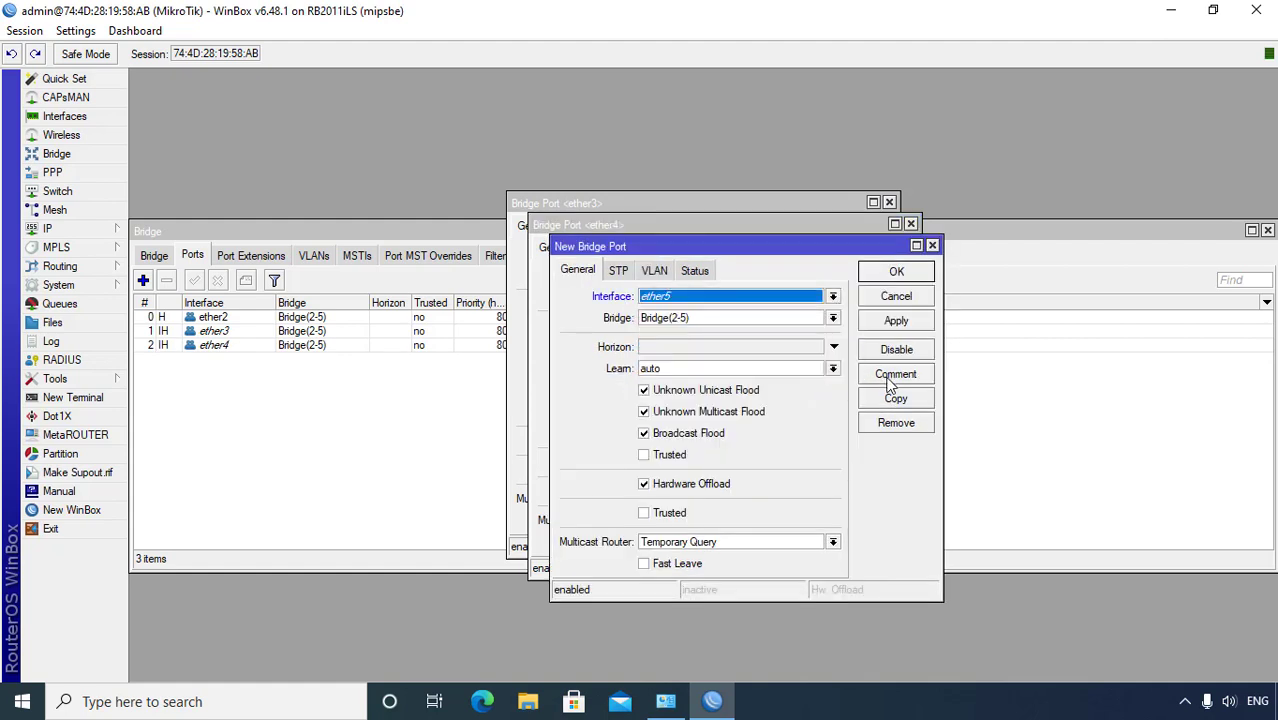
left_click(896, 322)
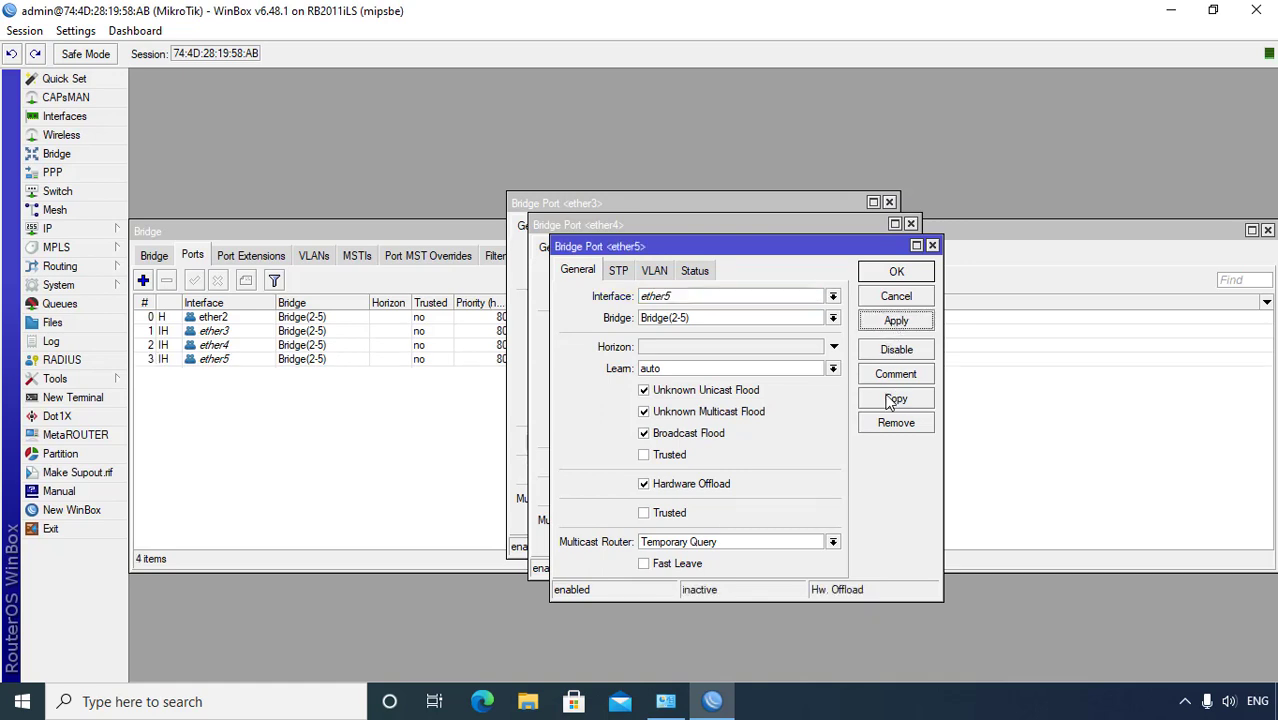
left_click(896, 272)
left_click(910, 224)
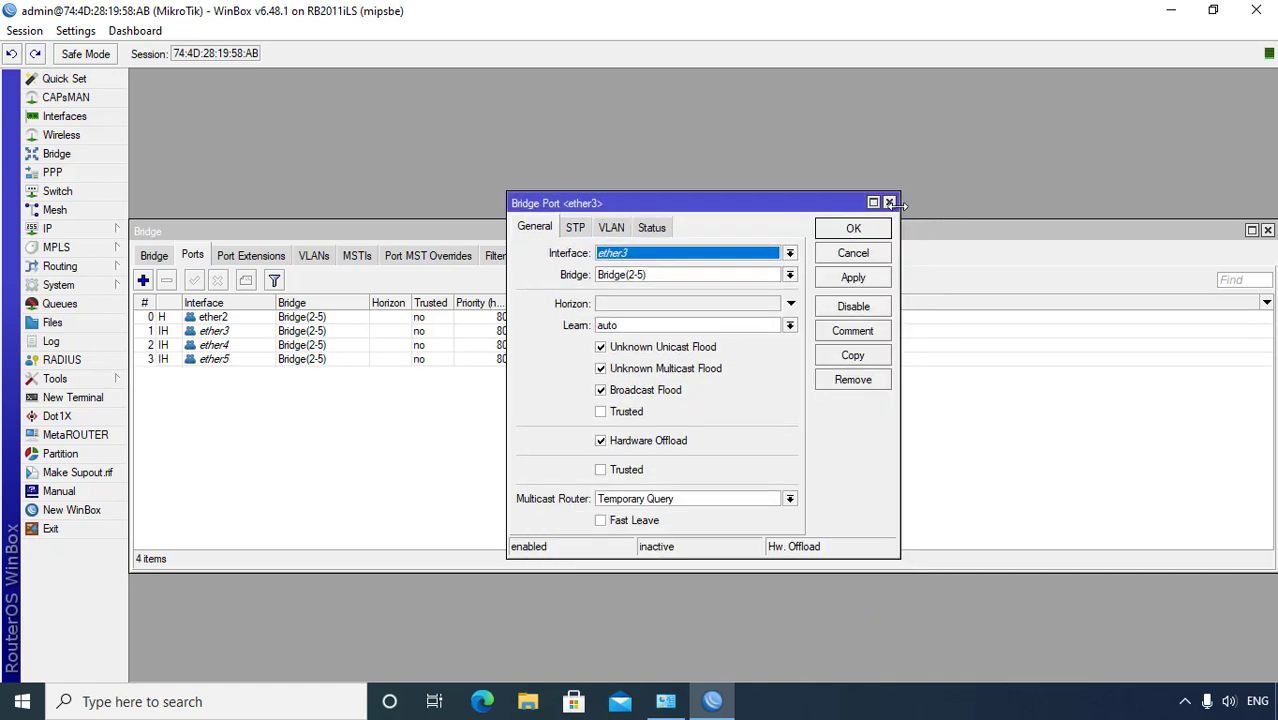
left_click(889, 203)
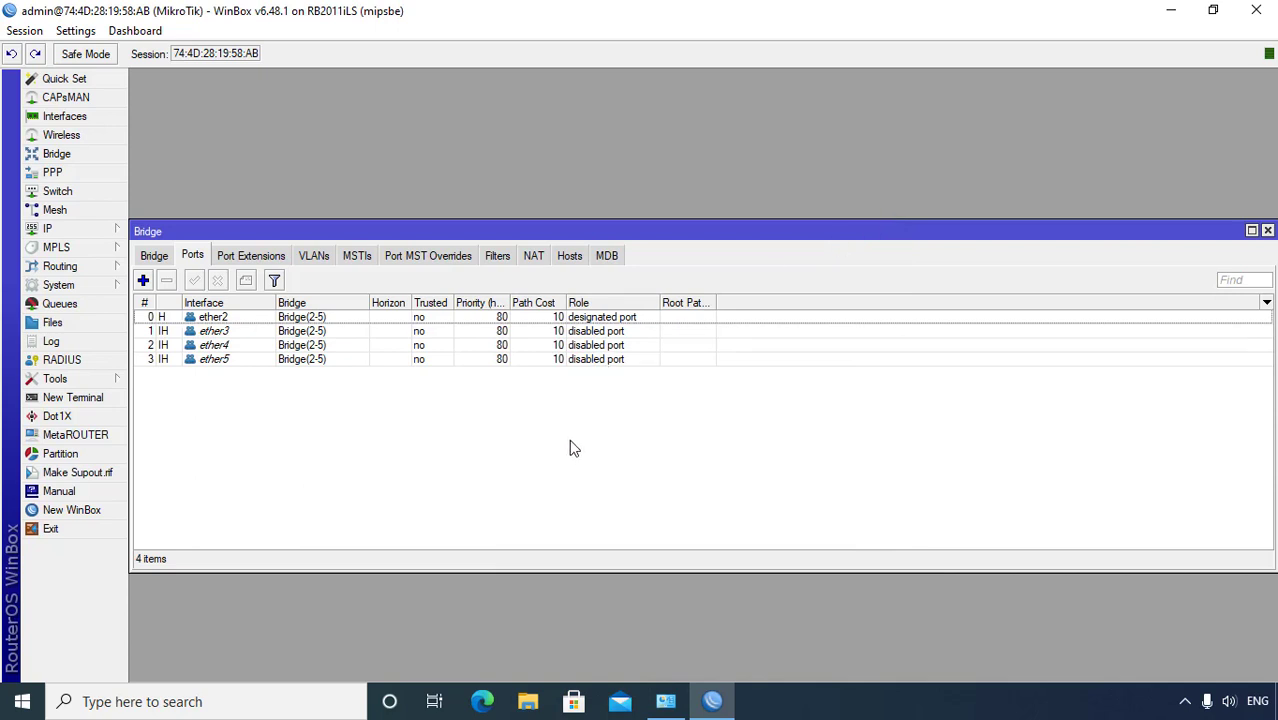
Start a new IP address entry on interface Bridge(2-5) with the address 192.168.88.1/24.
left_click(105, 229)
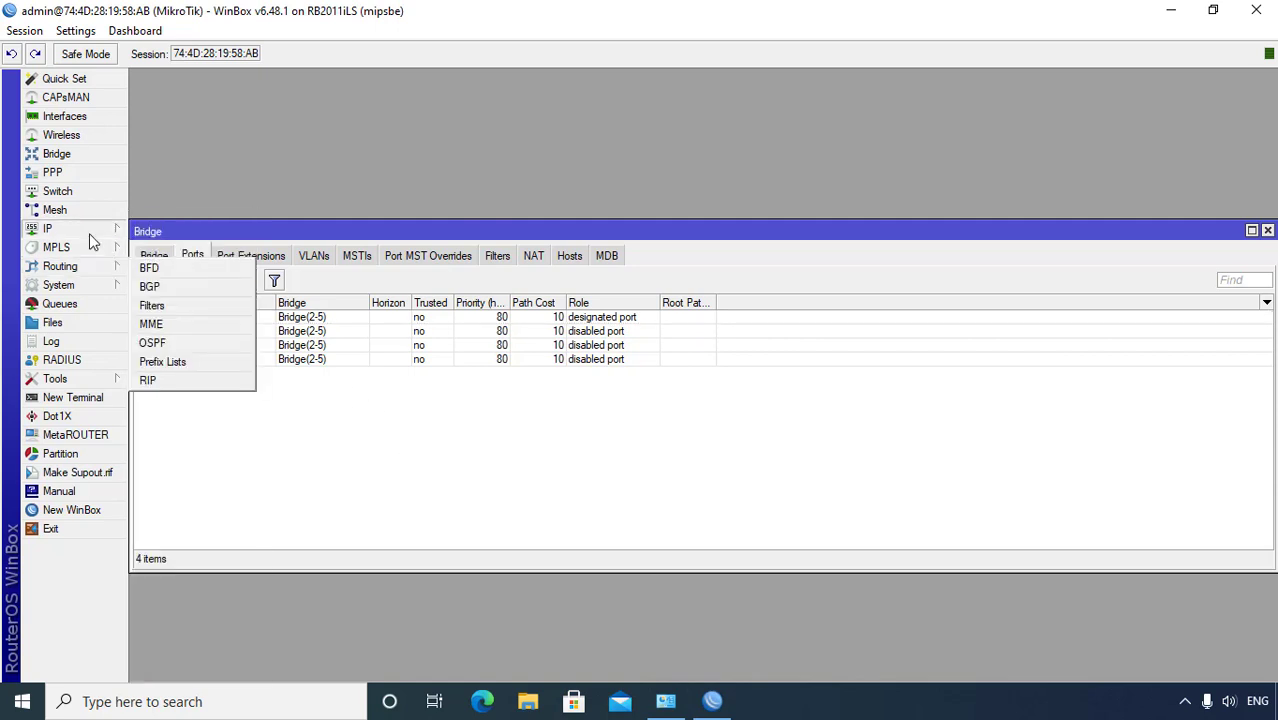
left_click(155, 262)
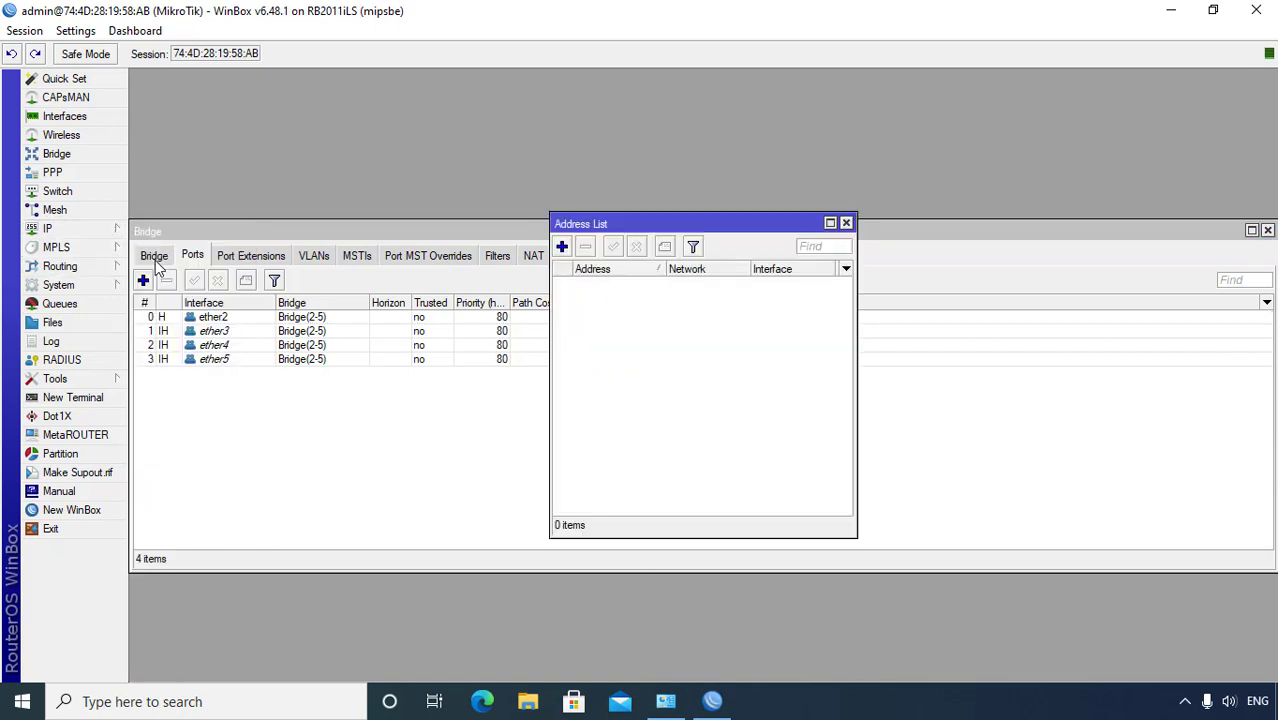
left_click(561, 250)
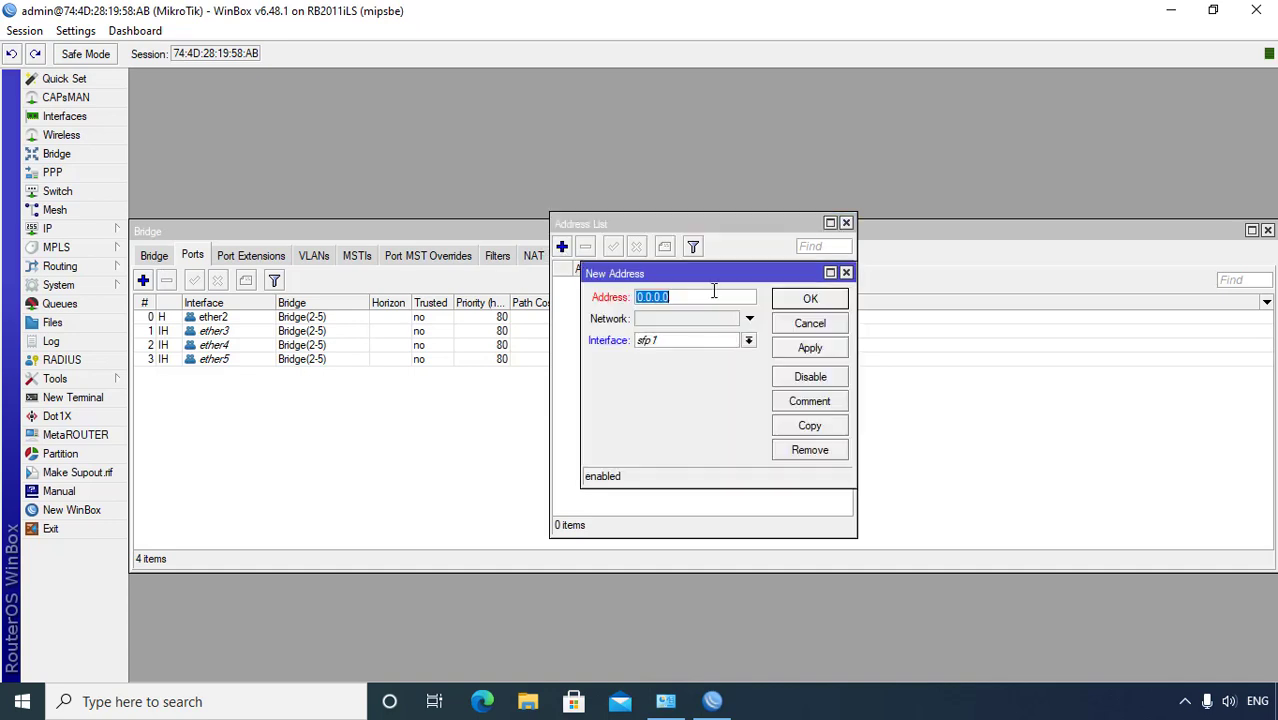
left_click(747, 342)
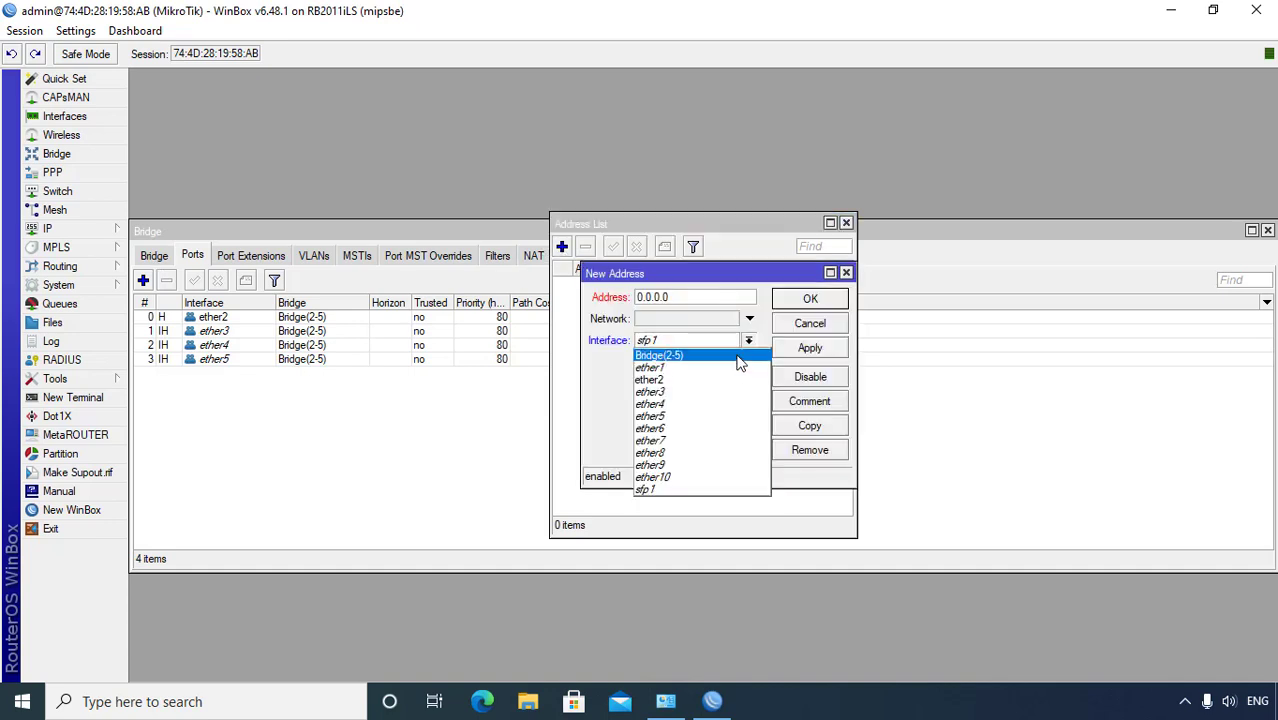
left_click(738, 356)
left_click_drag(689, 294, 599, 296)
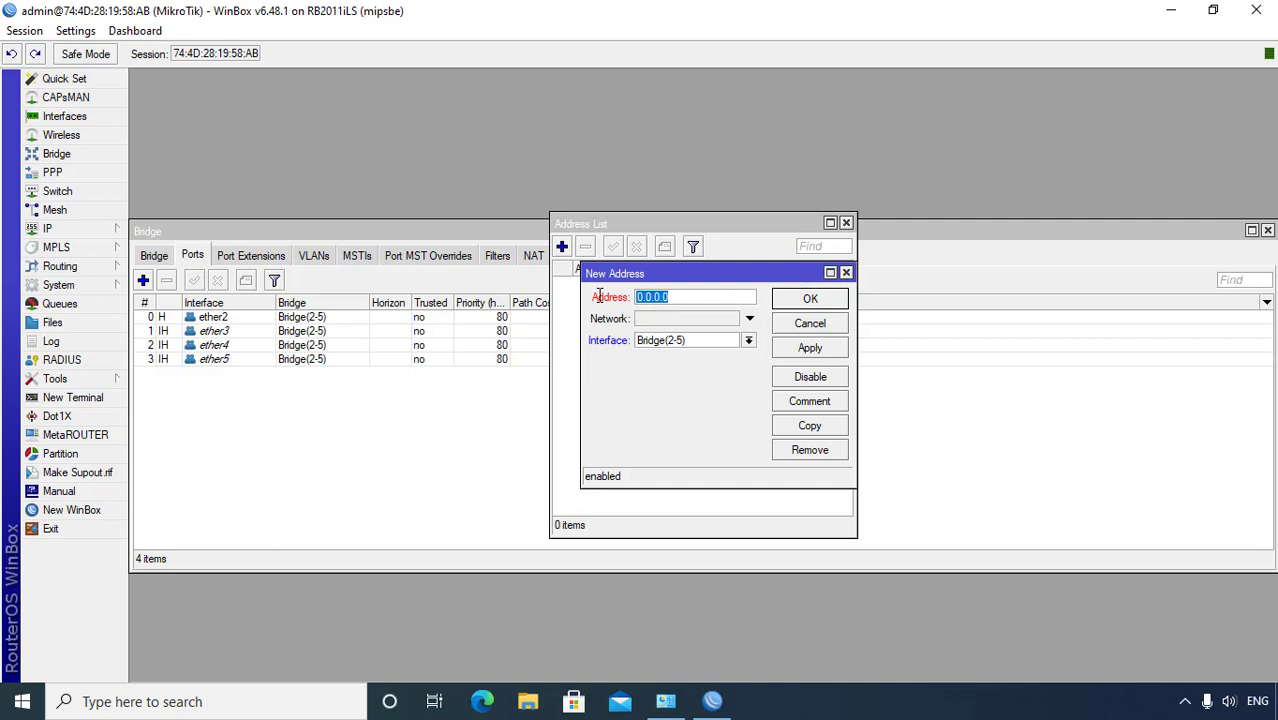
type("192.168.88.1/24")
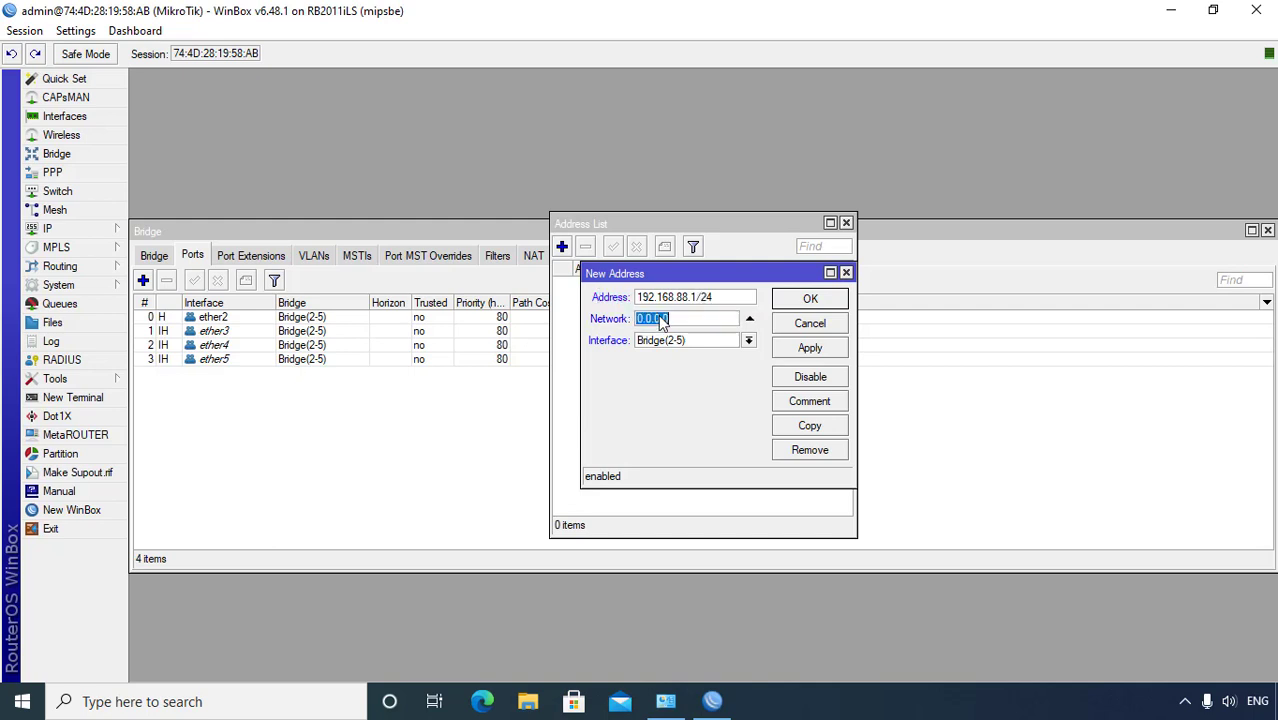
Set the new address entry's network to 192.168.88.0, save the entry and close the address list.
left_click(660, 320)
left_click_drag(669, 319, 609, 318)
type("192.168.88.0")
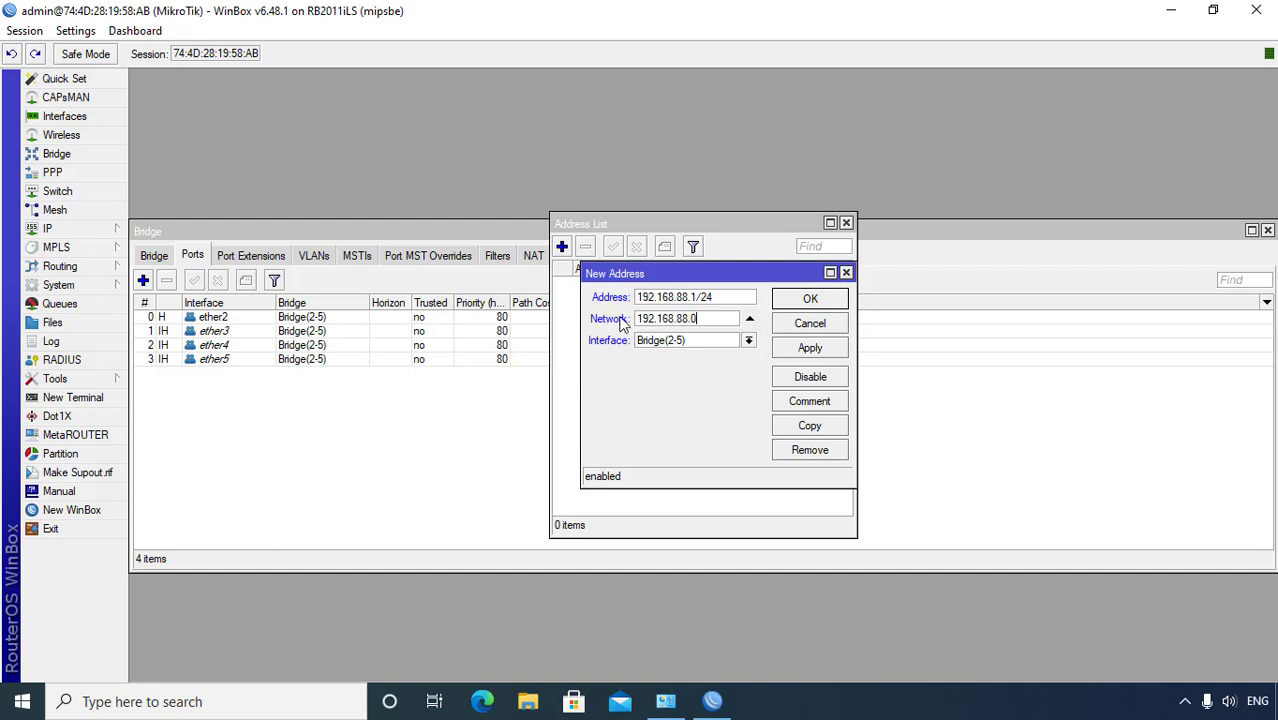
mouse_move(691, 303)
left_click_drag(703, 297, 642, 304)
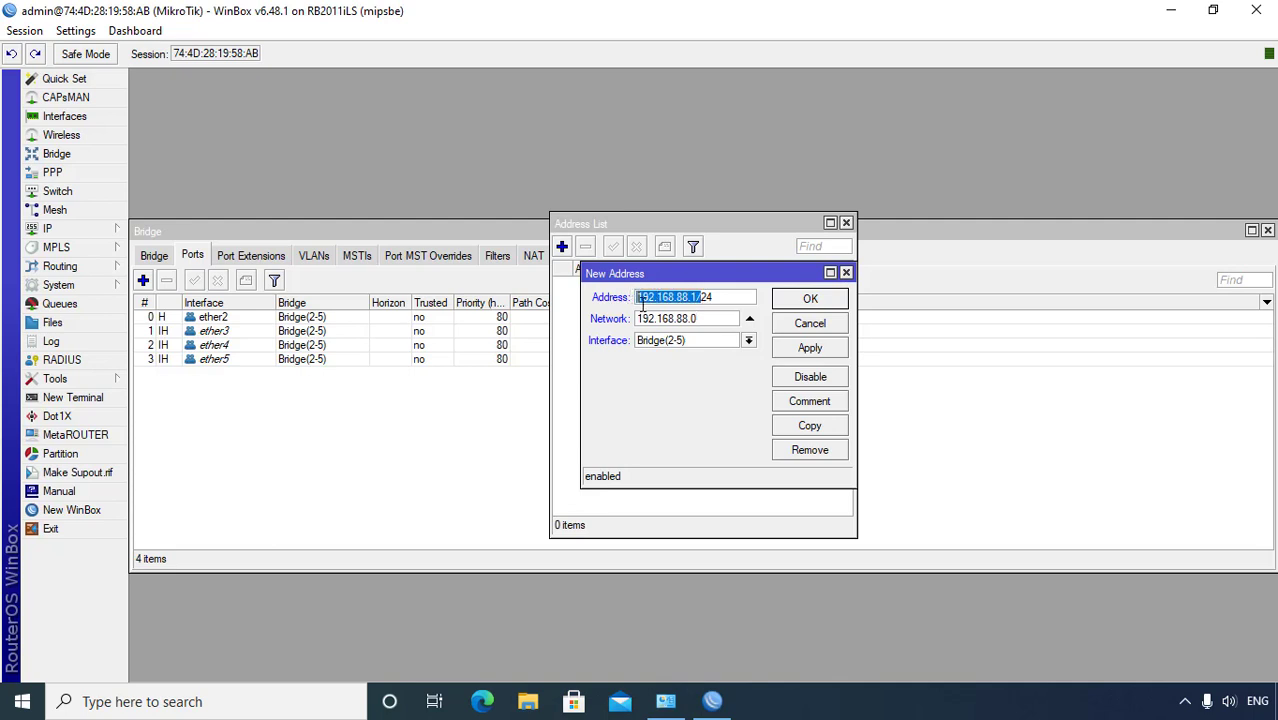
left_click(811, 349)
left_click(818, 301)
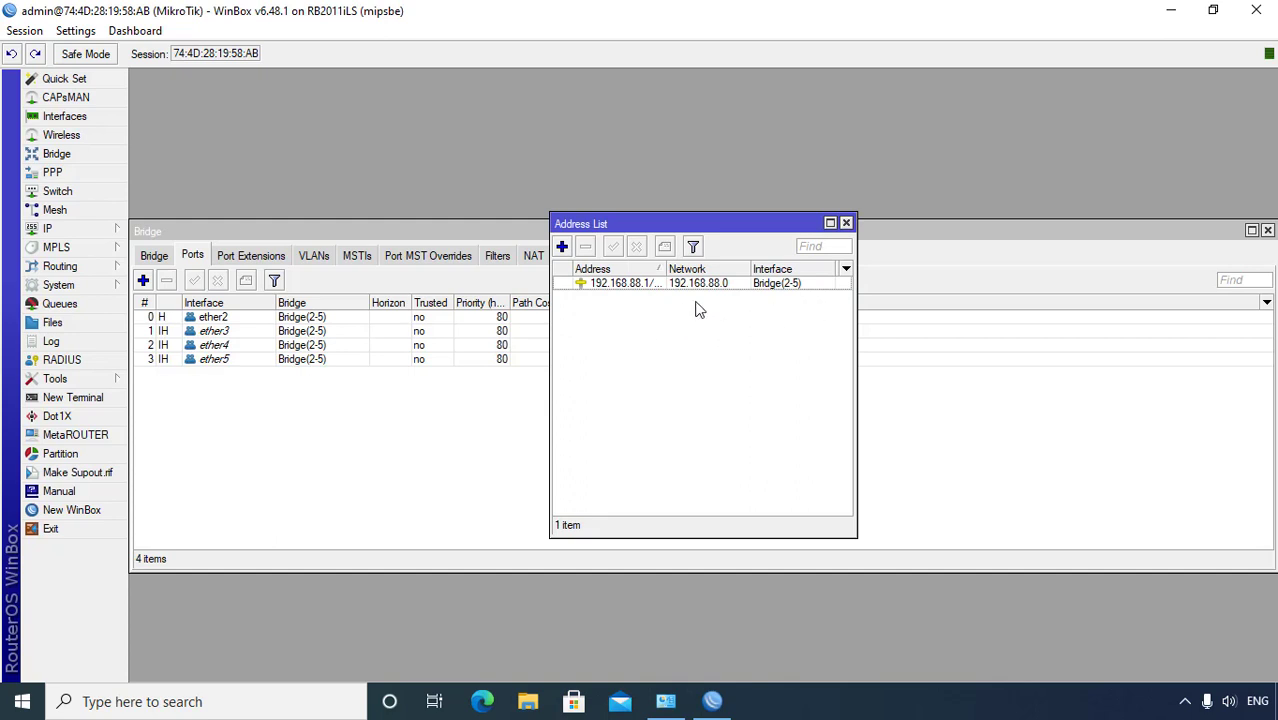
left_click(846, 223)
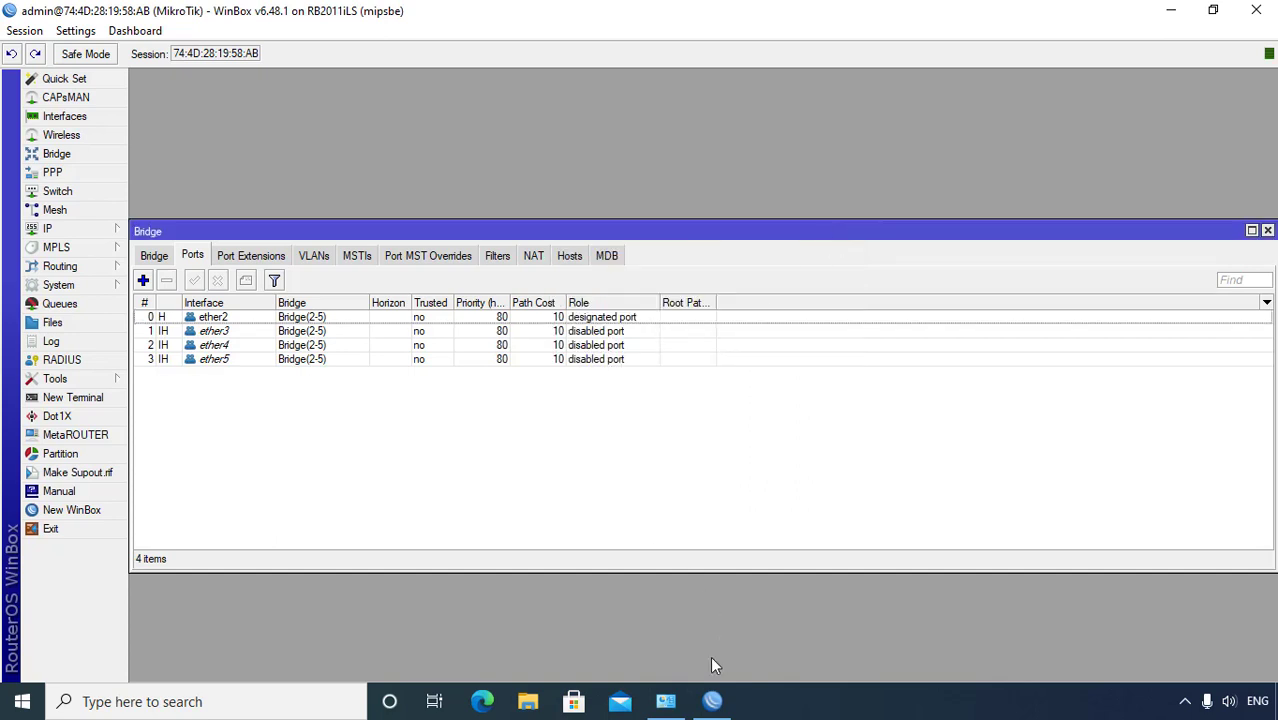
Give the PC's Ethernet adapter the static IPv4 address 192.168.88.34 with the automatically filled subnet mask, and close Network Connections.
left_click(667, 700)
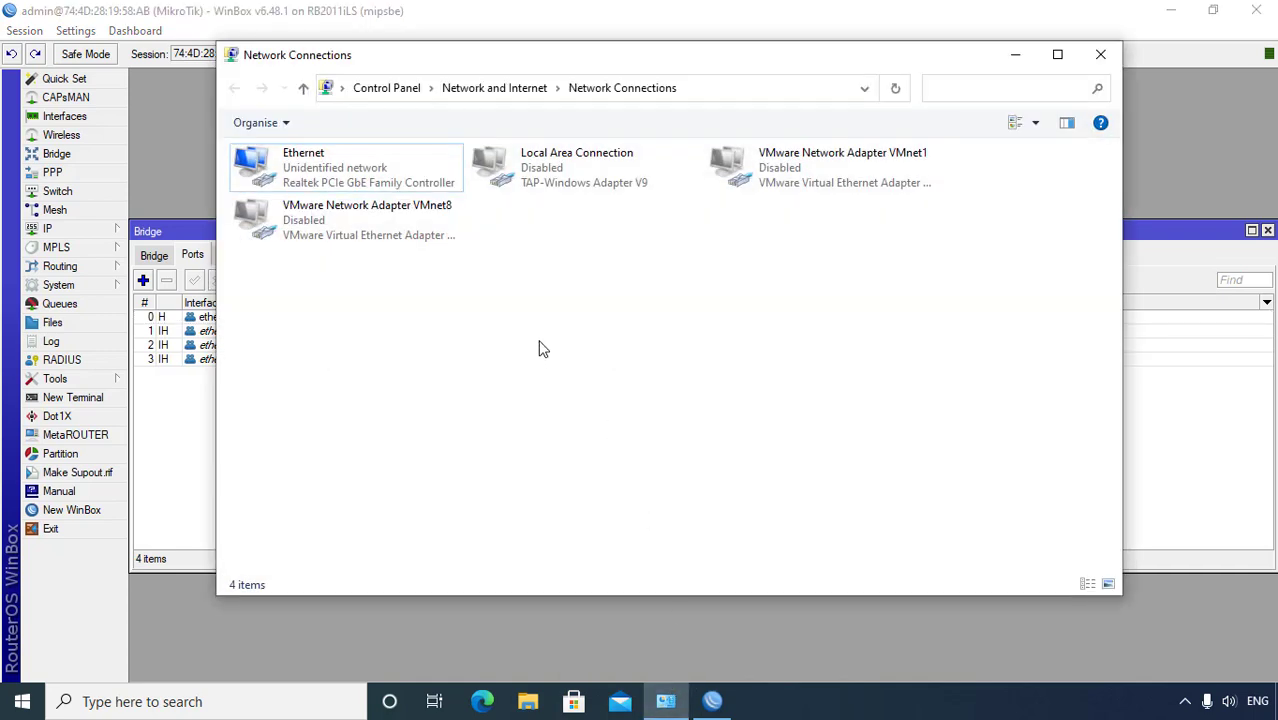
right_click(309, 172)
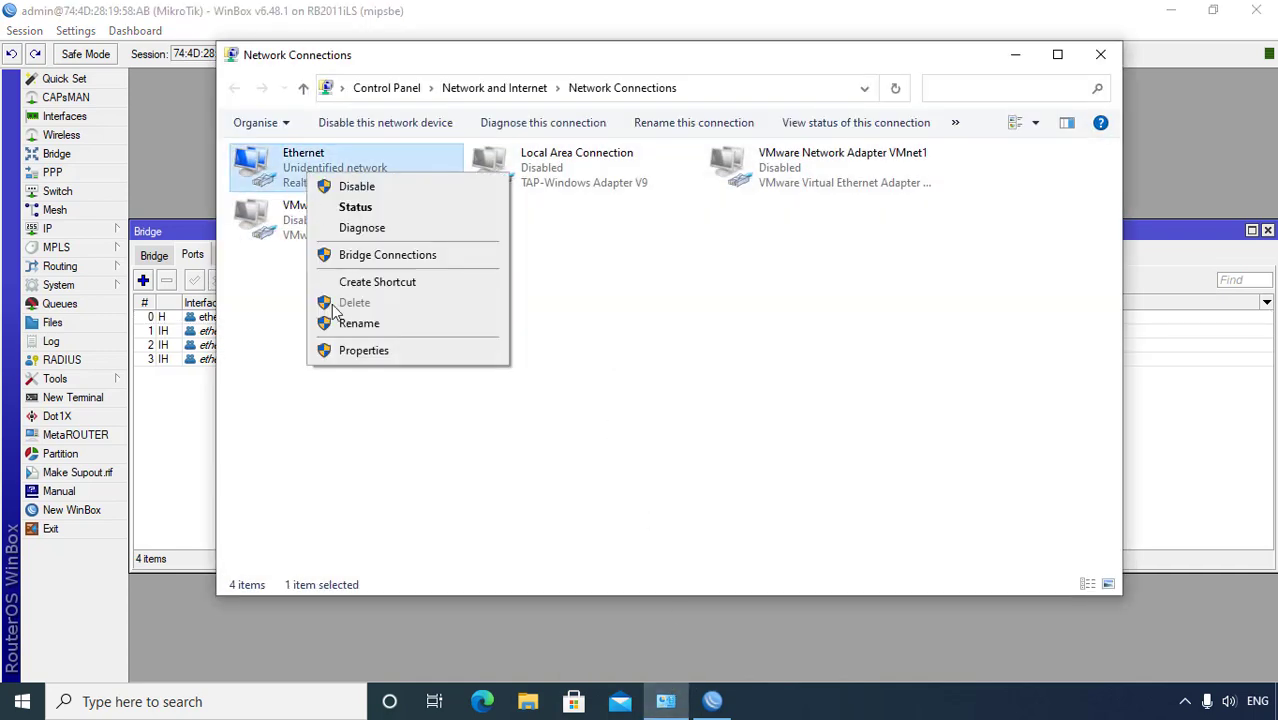
left_click(365, 351)
left_click(440, 356)
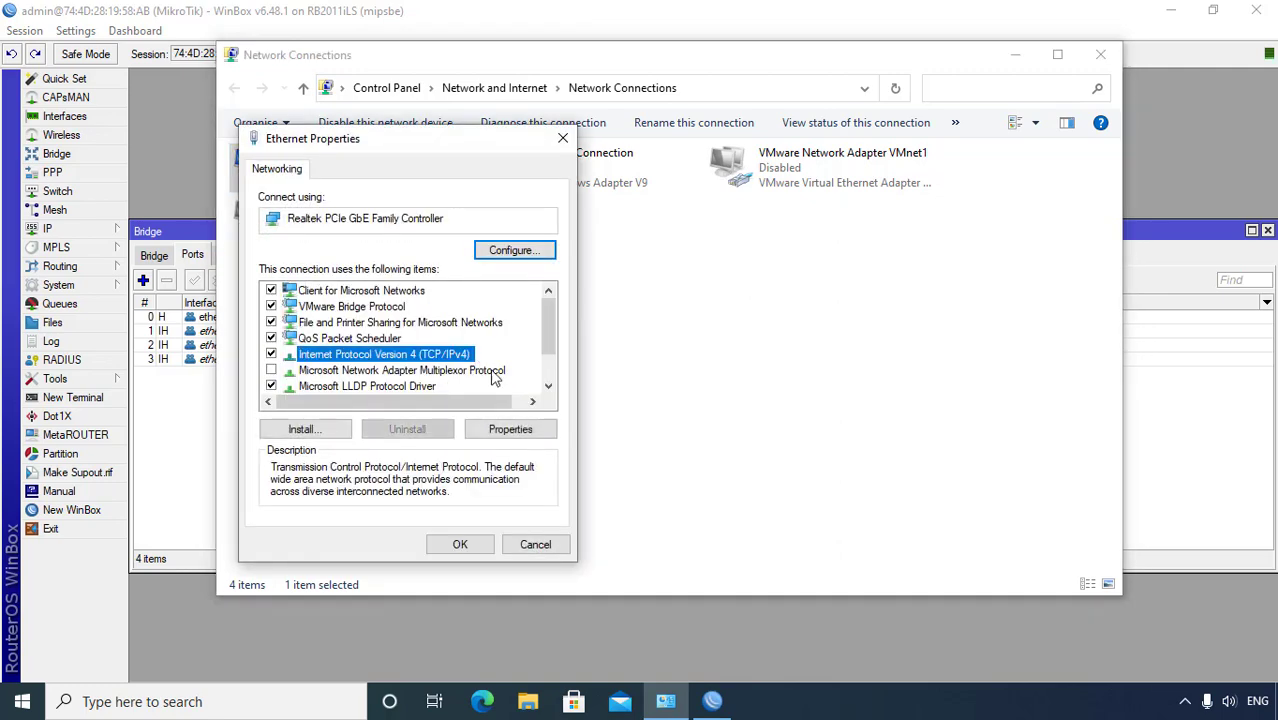
left_click(509, 429)
left_click(402, 345)
left_click(474, 369)
type("192 . 168 . 88 . 34")
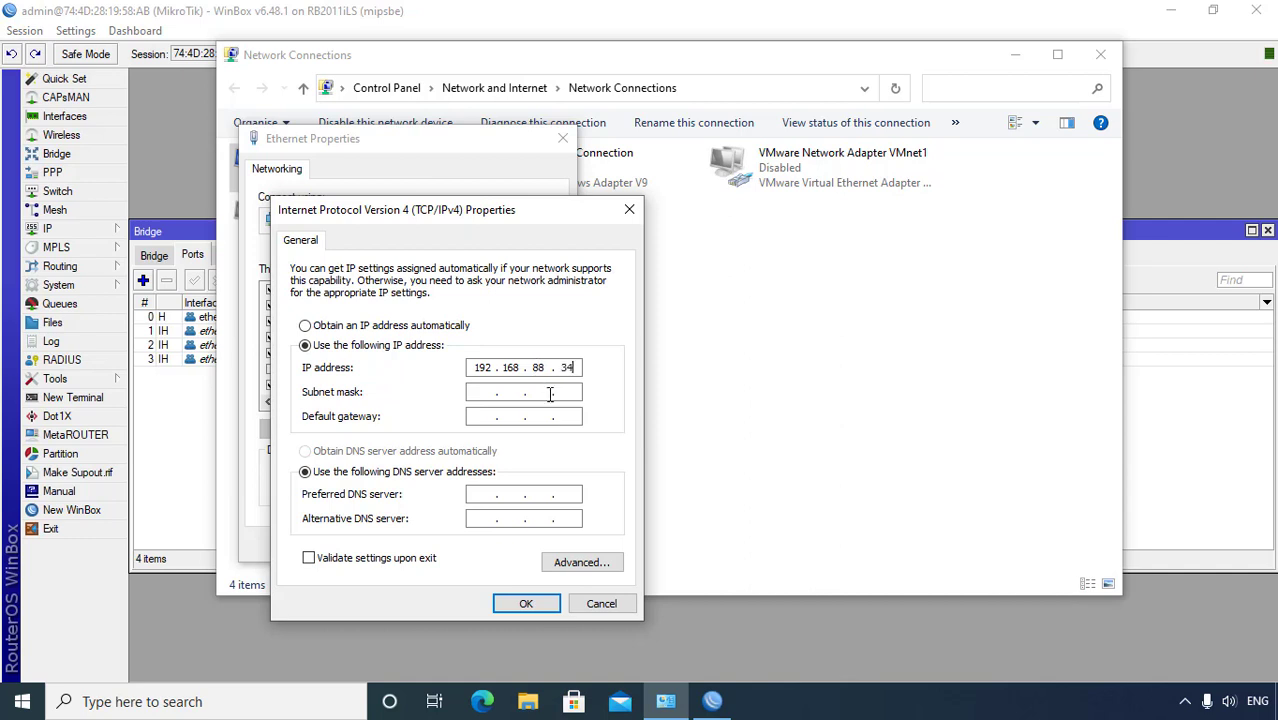
left_click(549, 394)
left_click(522, 602)
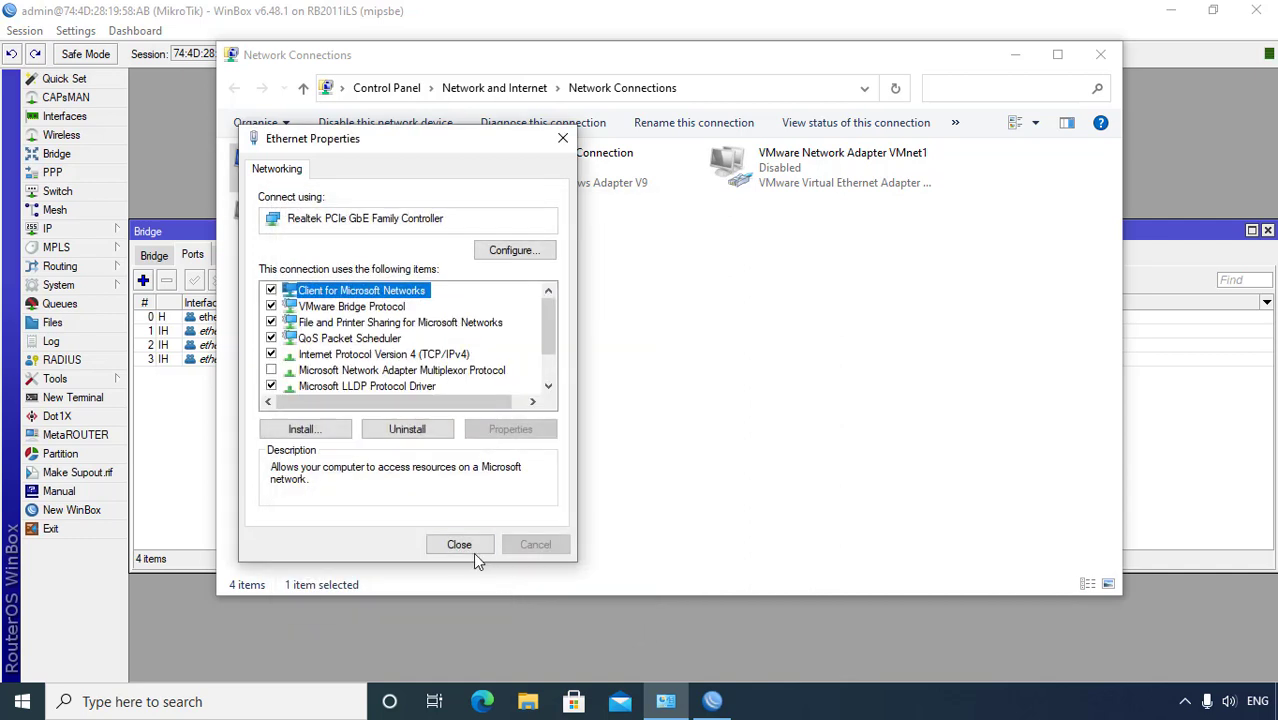
left_click(459, 545)
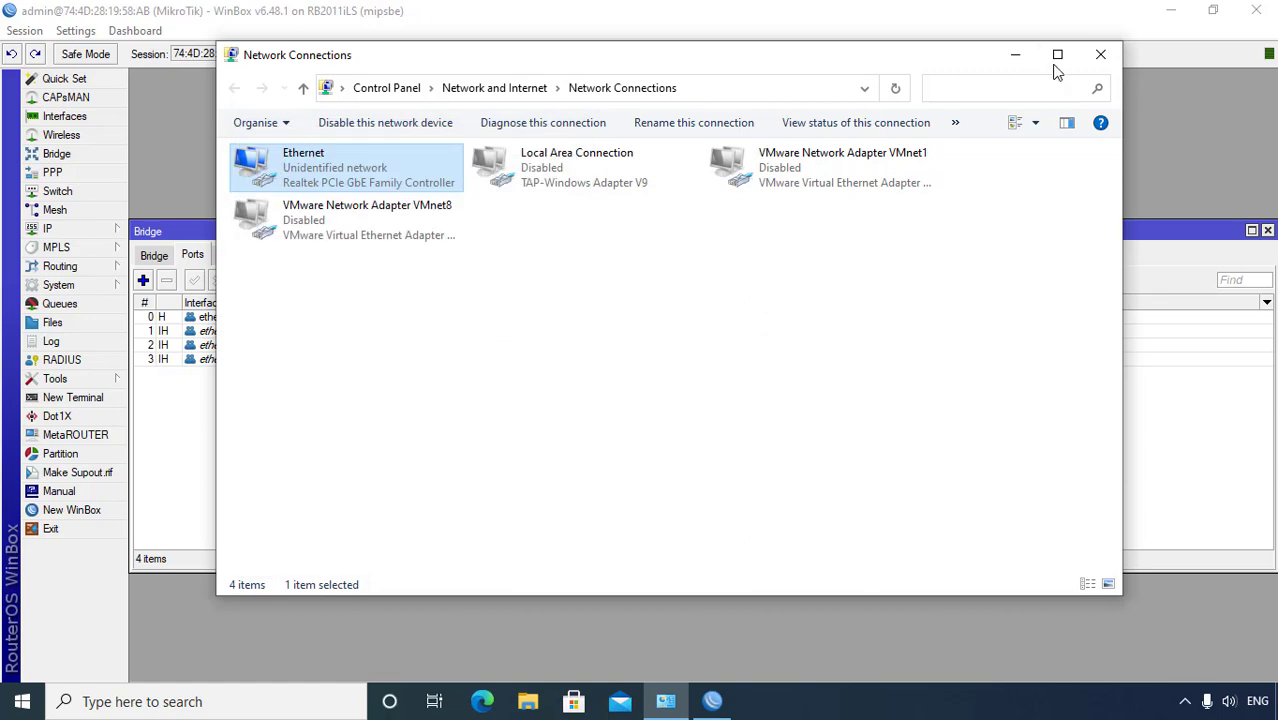
left_click(1100, 56)
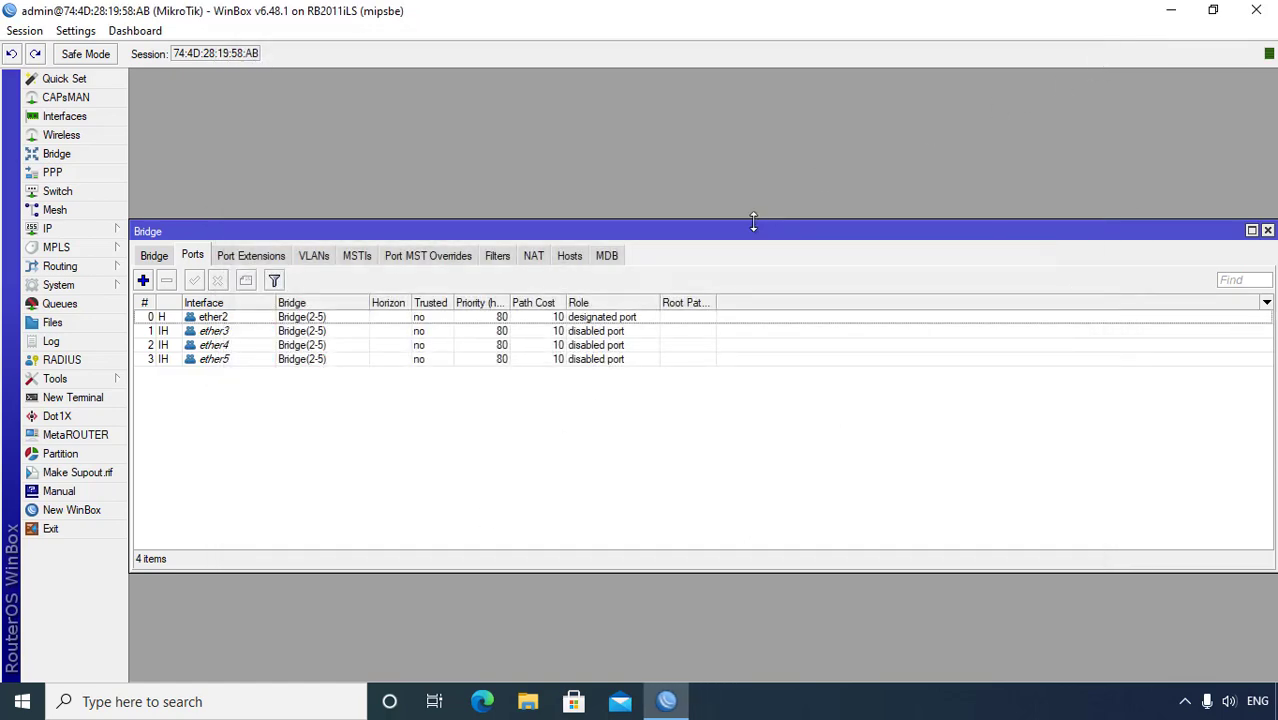
Open 192.168.88.1 in the Edge browser and view the router's interface list in WebFig.
left_click(482, 698)
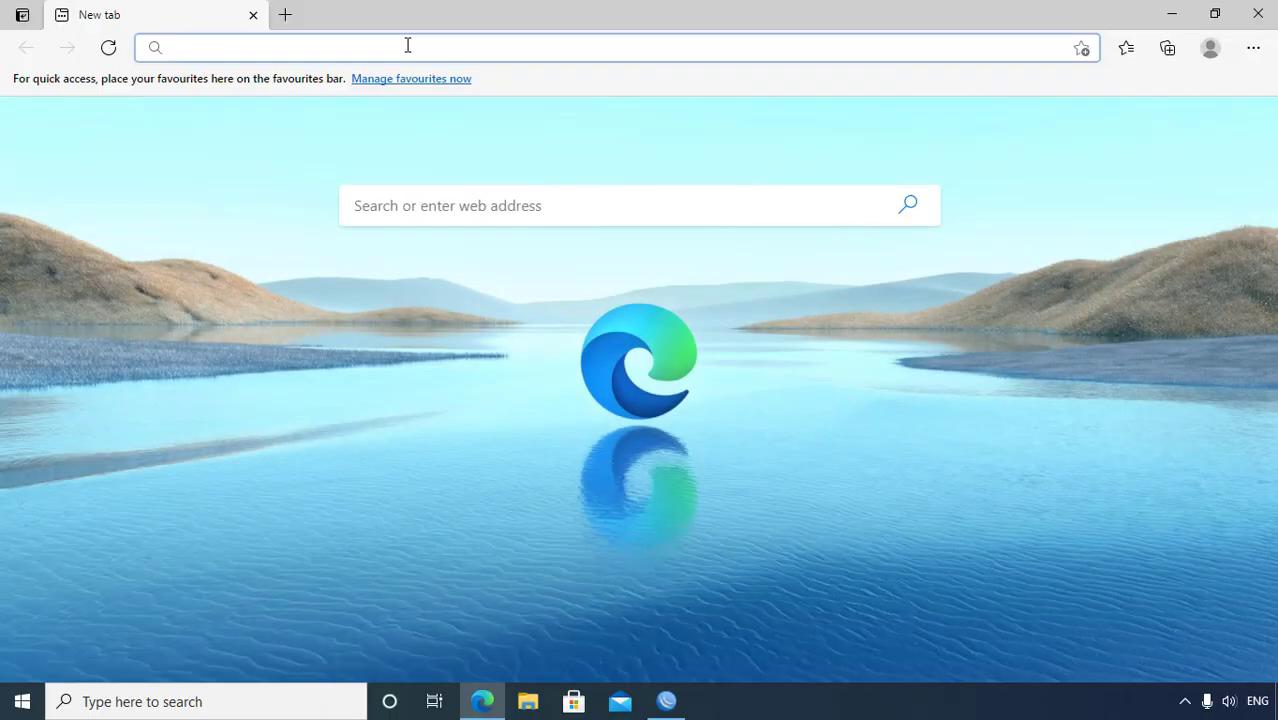
type("192.168.88.1")
key("Return")
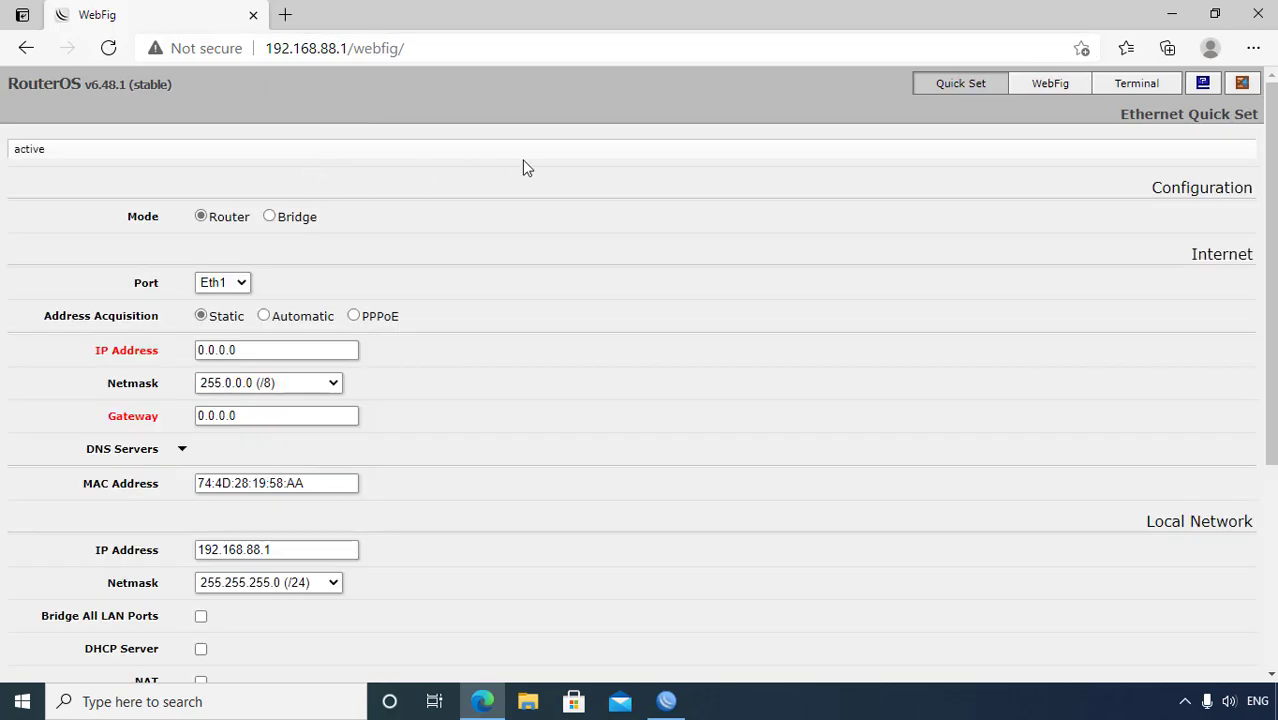
left_click(1055, 85)
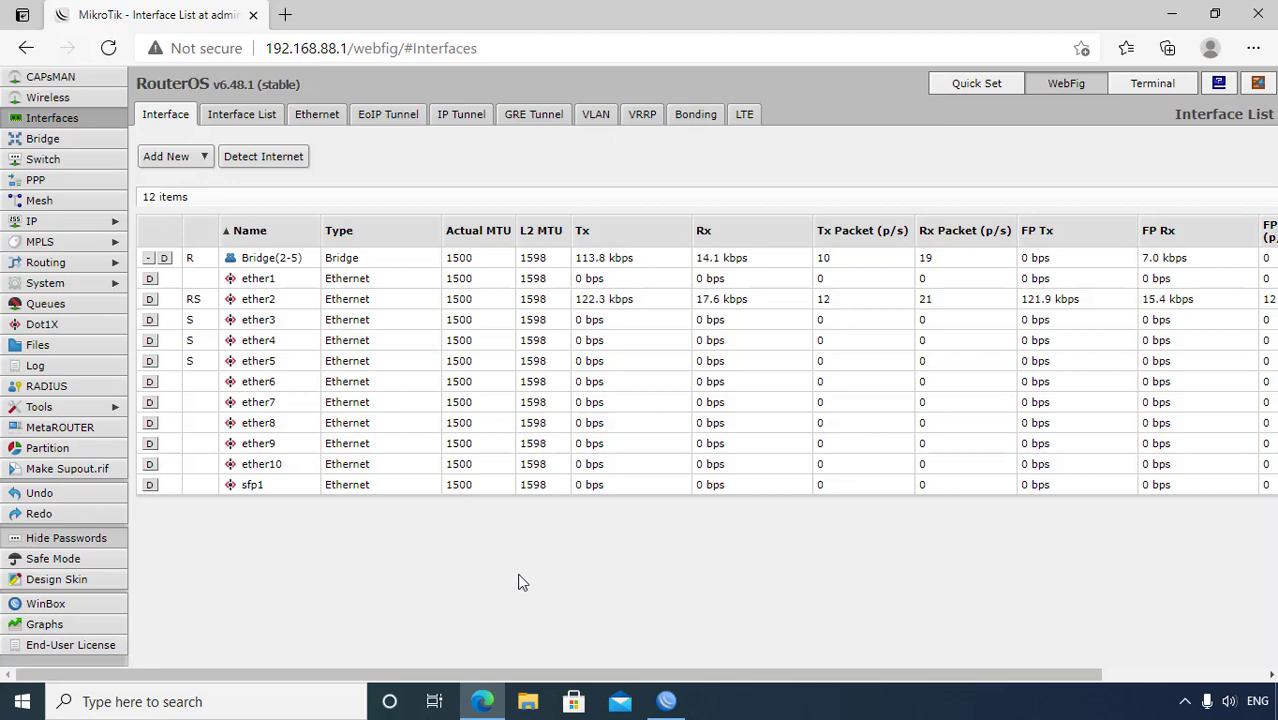
Open Network Connections through ncpa.cpl, set the Ethernet adapter's IPv4 to obtain its IP and DNS addresses automatically, and refresh the window.
left_click(295, 695)
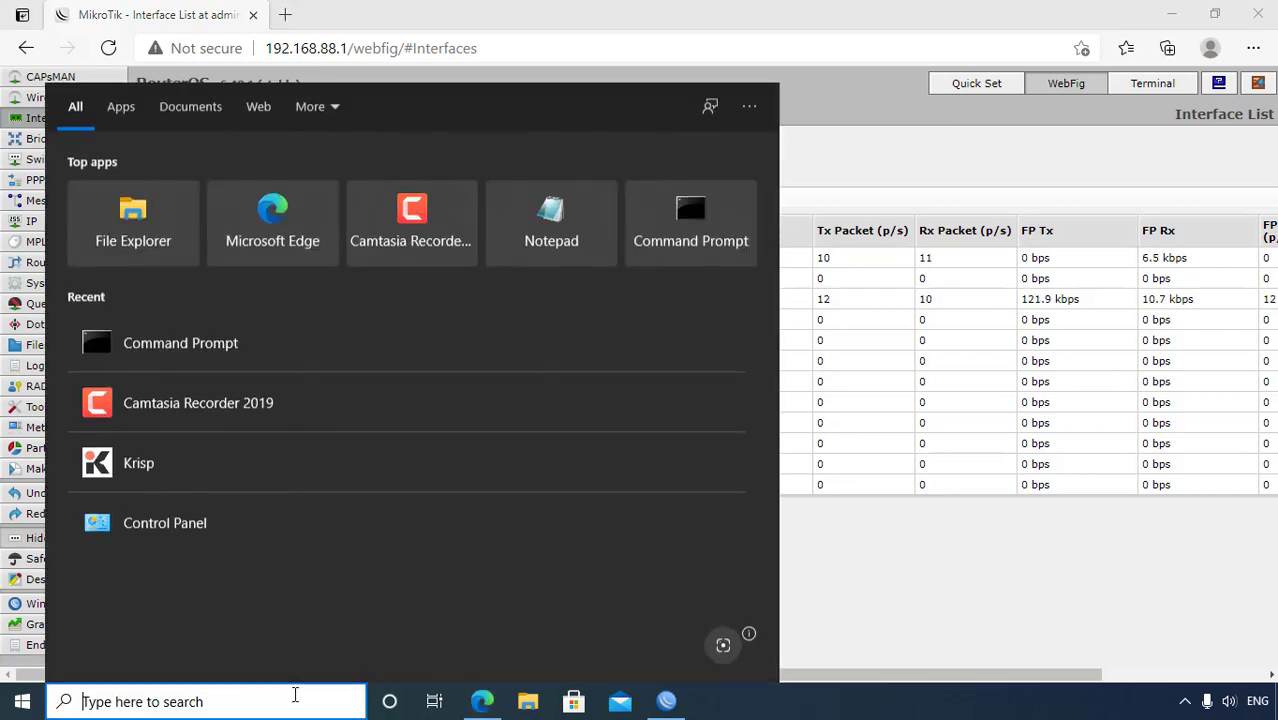
type("ncp")
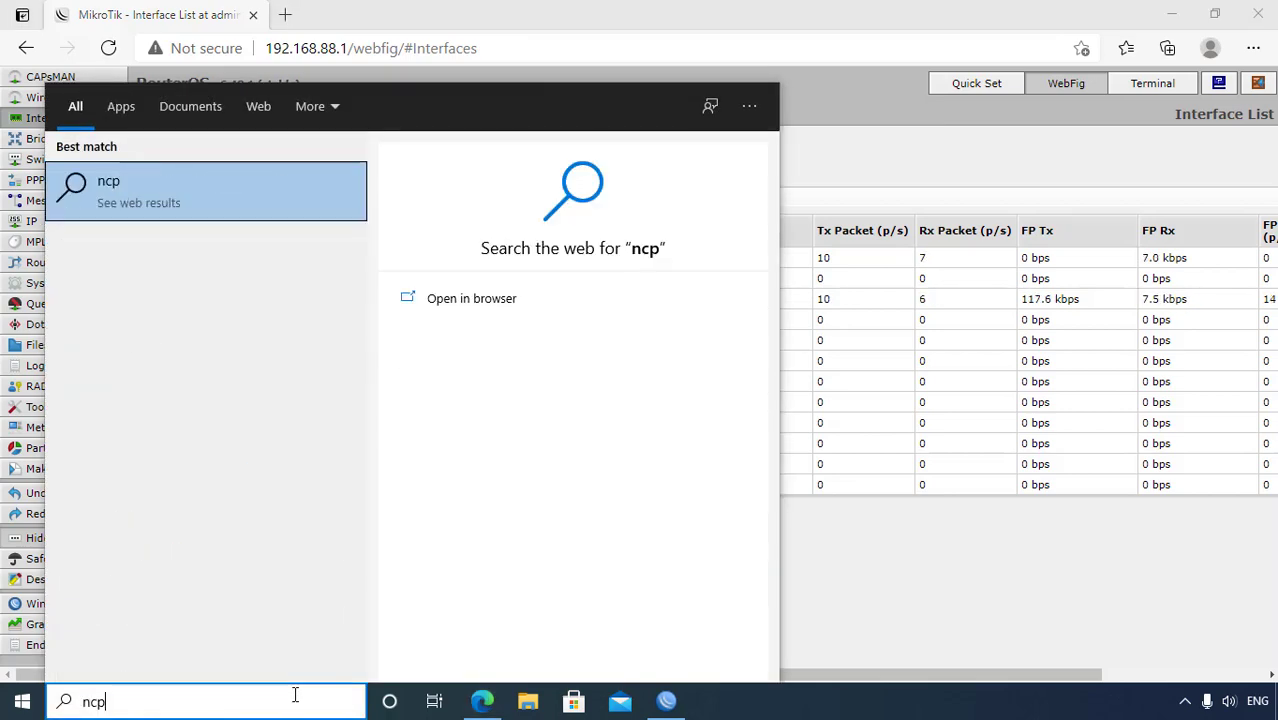
type("a.cpl")
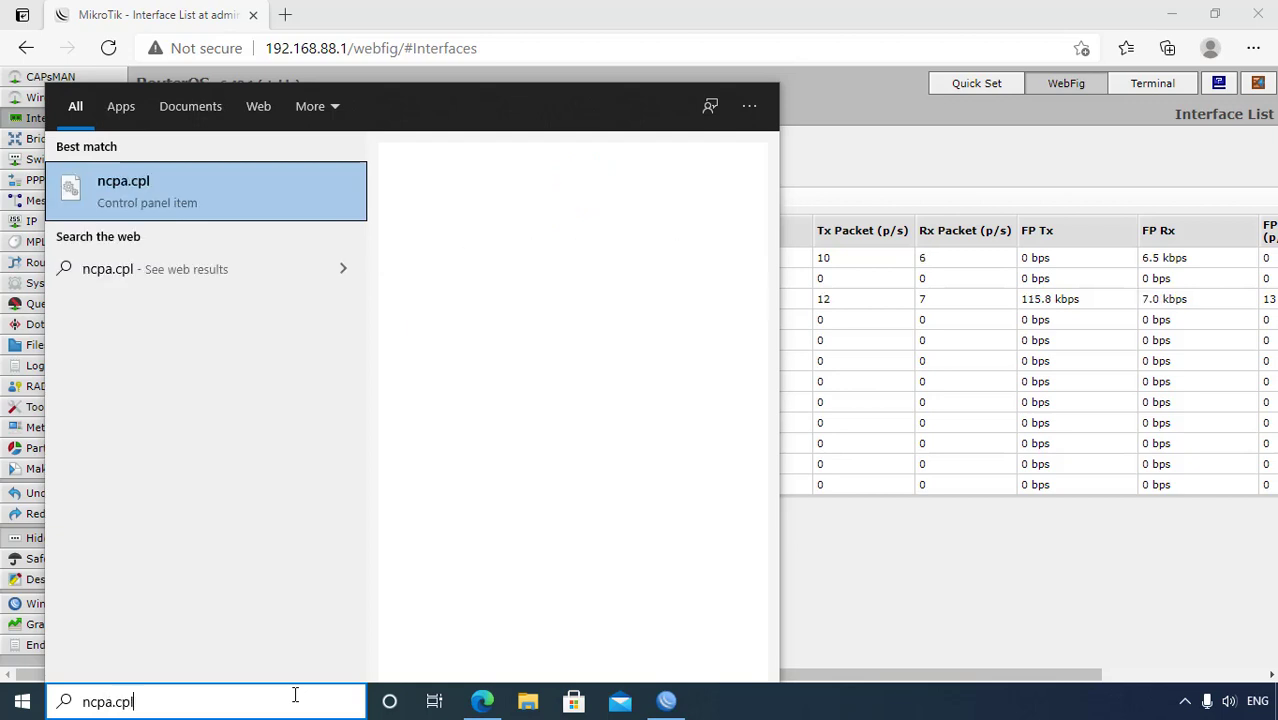
key("Return")
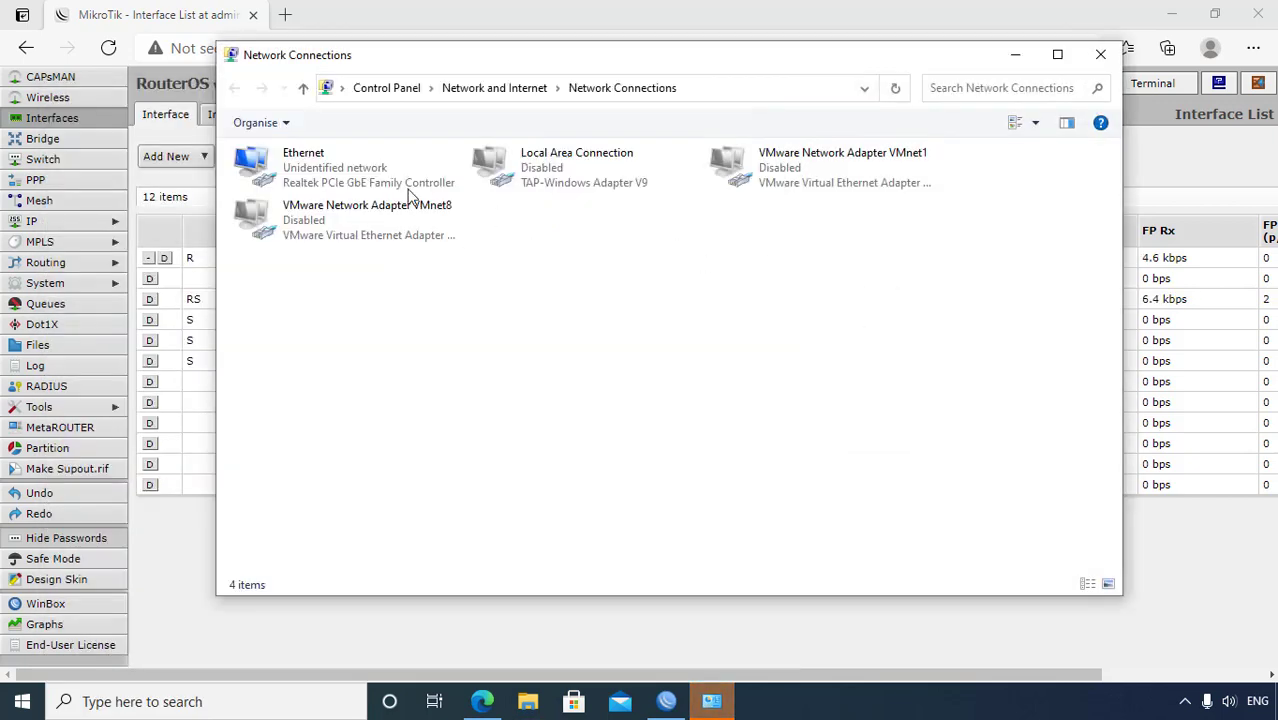
right_click(331, 177)
left_click(357, 352)
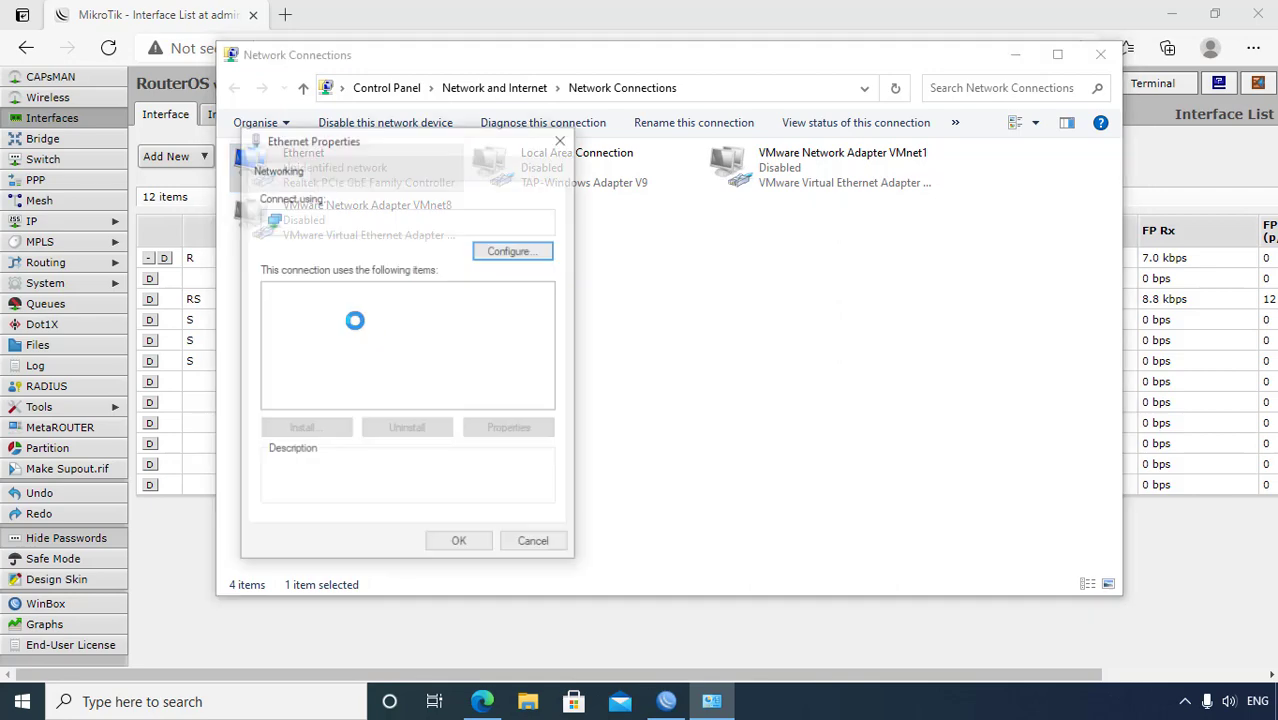
left_click(447, 361)
left_click(507, 427)
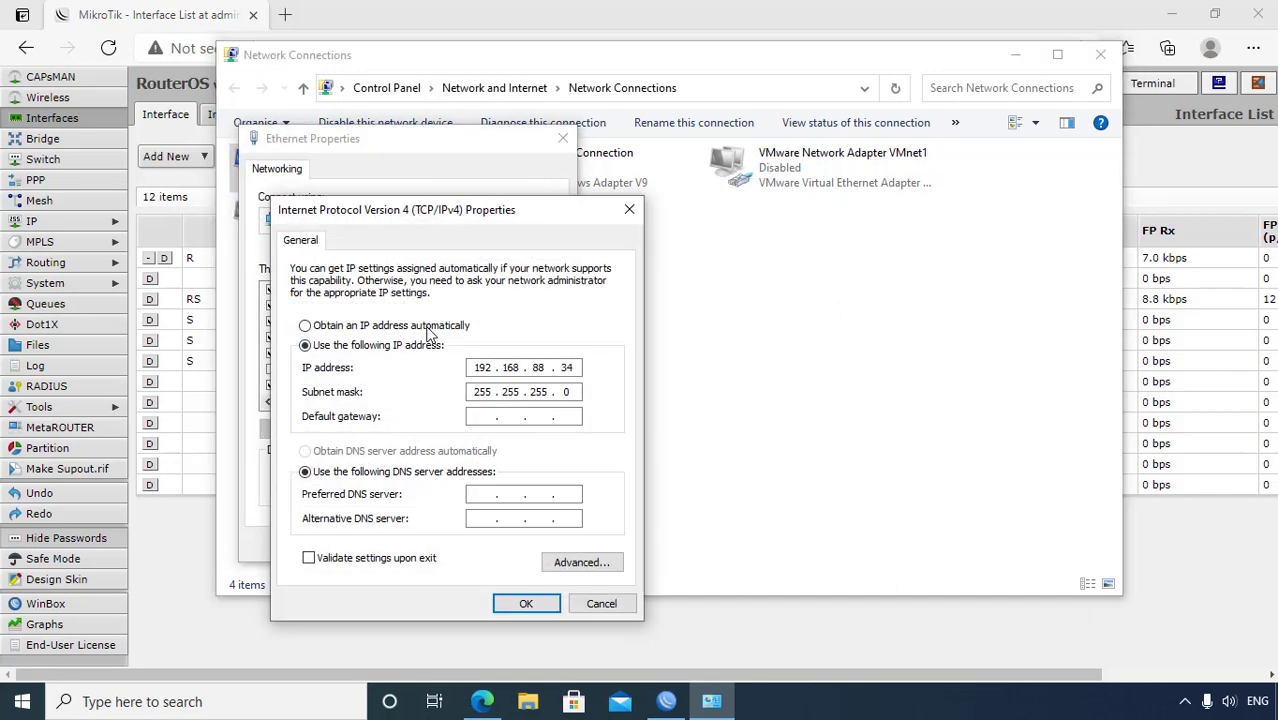
left_click(410, 326)
left_click(412, 451)
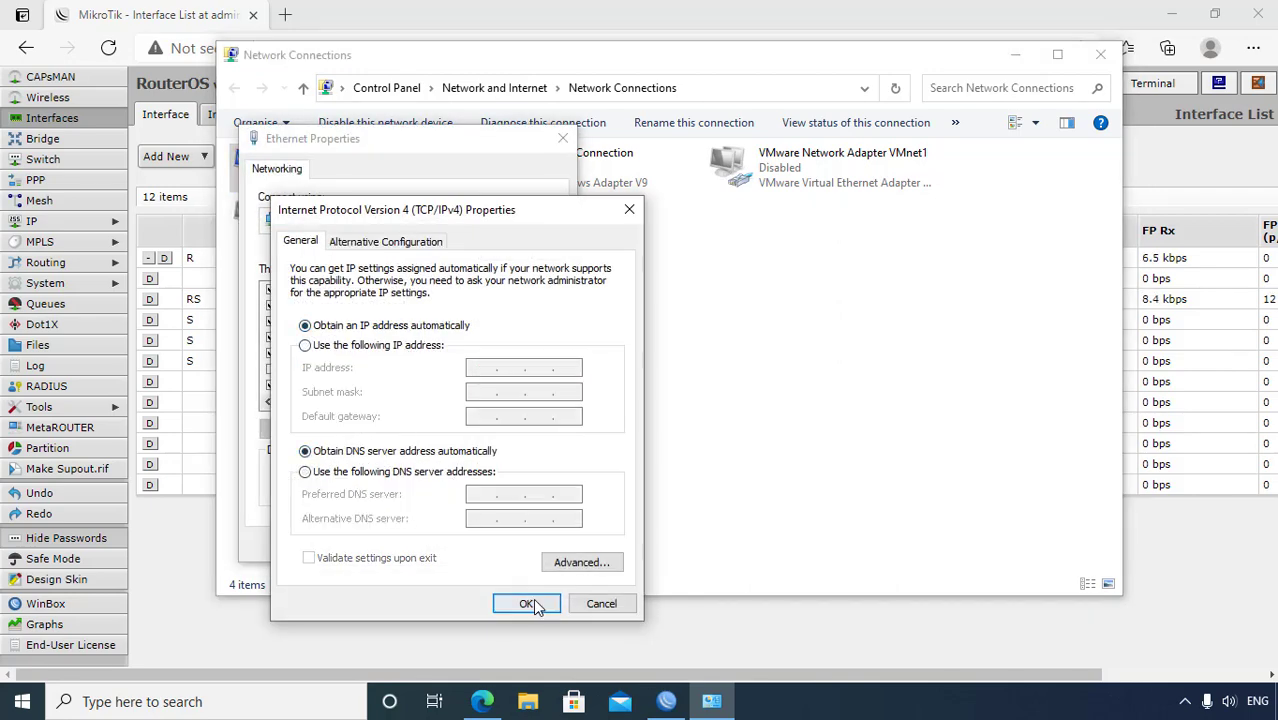
left_click(528, 604)
left_click(468, 547)
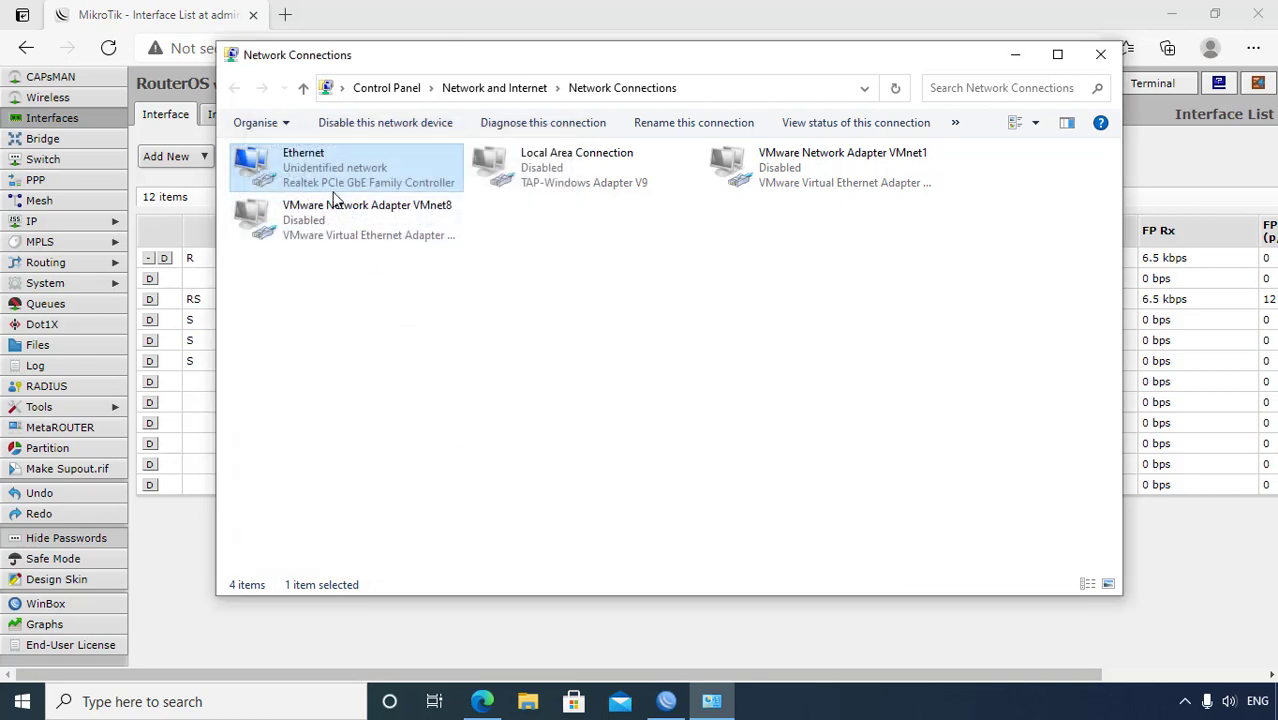
right_click(492, 299)
left_click(548, 375)
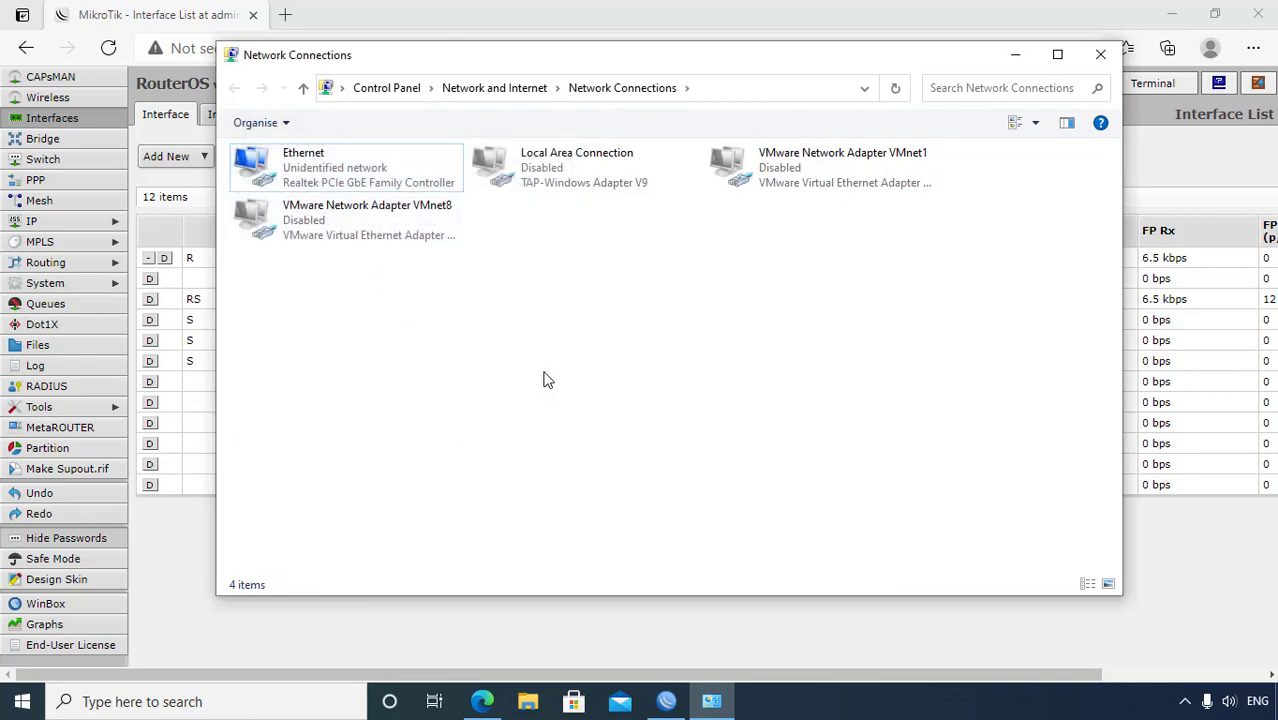
Check the PC's current IP configuration by running ipconfig in Command Prompt, and close the prompt.
left_click(295, 701)
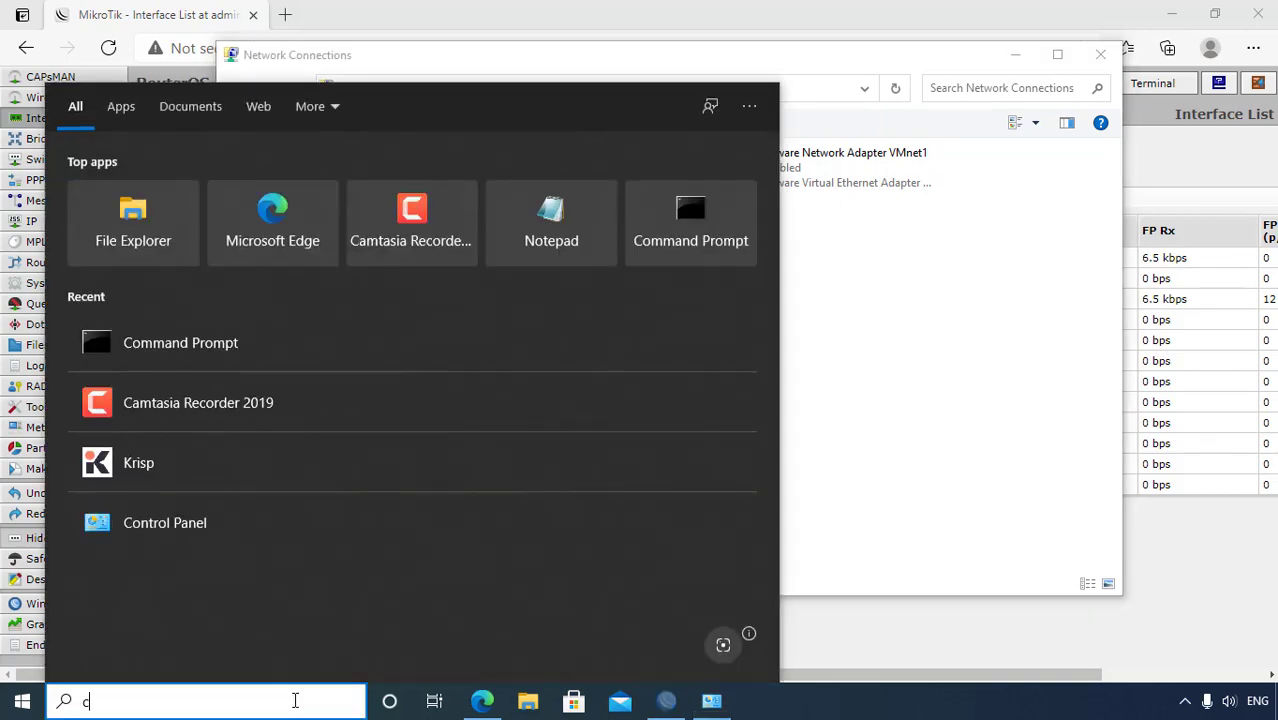
type("cmd")
key("Return")
type("ipconfi")
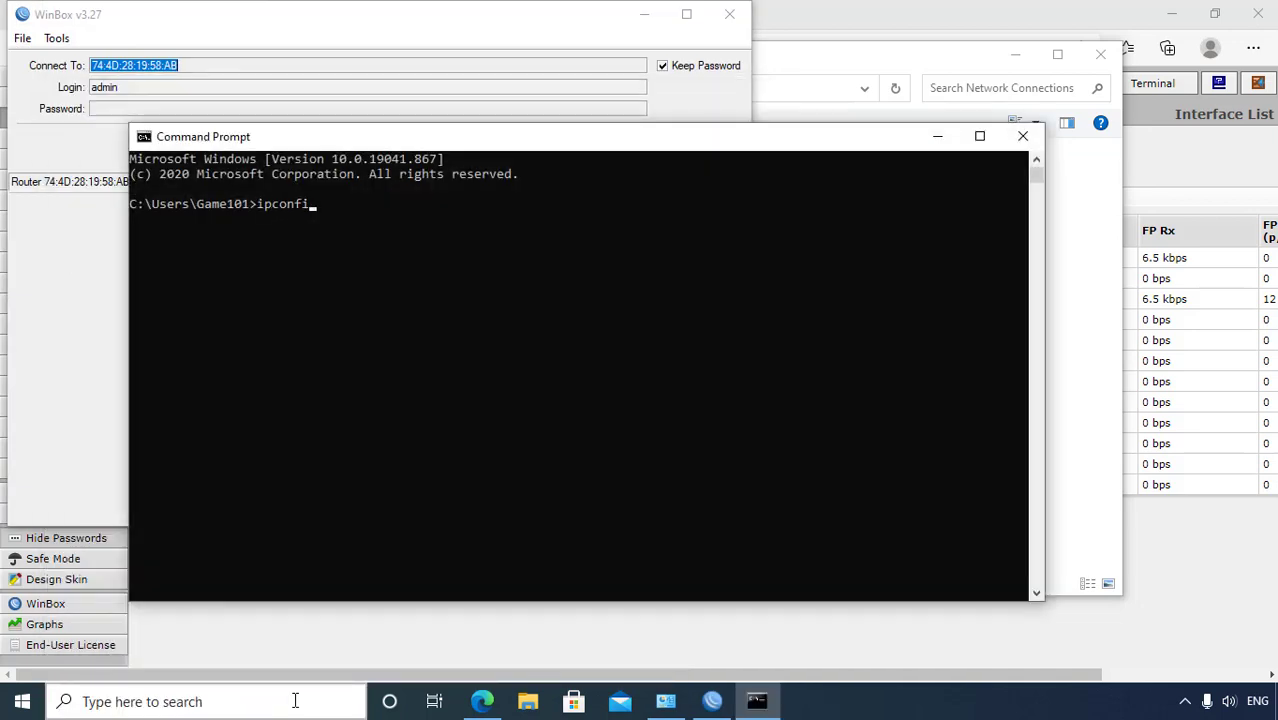
type("g")
key("Return")
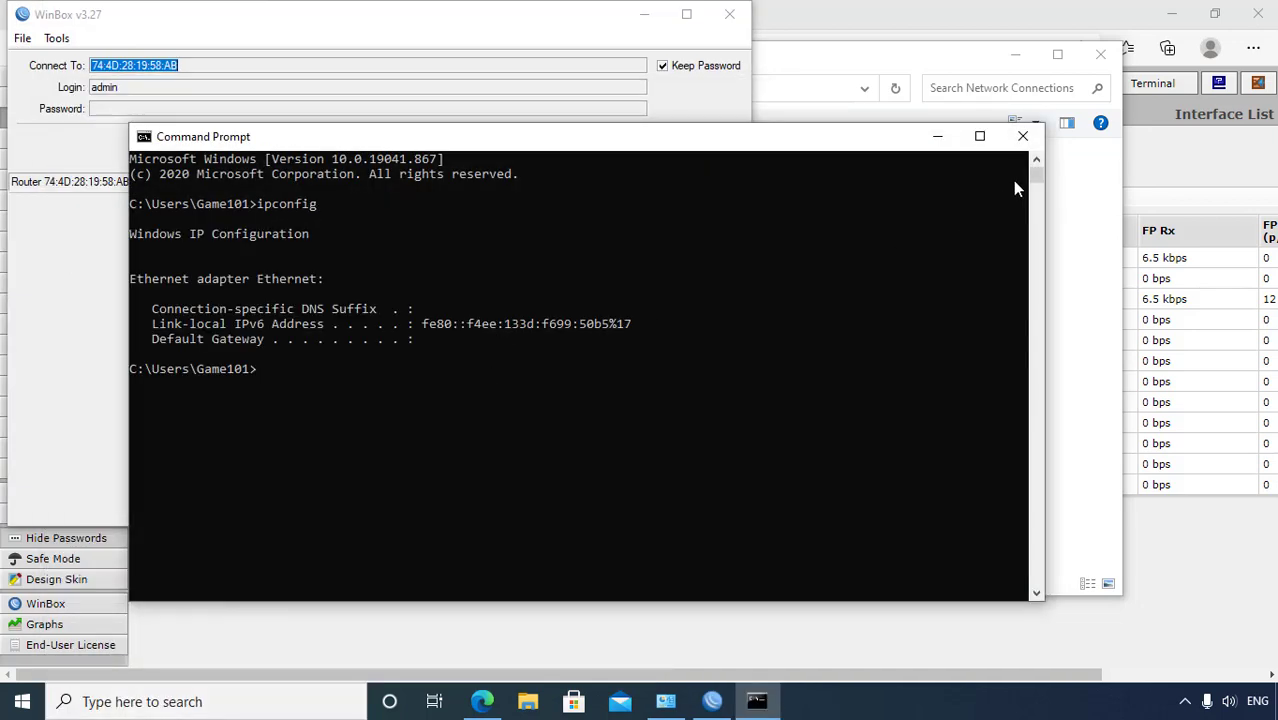
left_click(1022, 136)
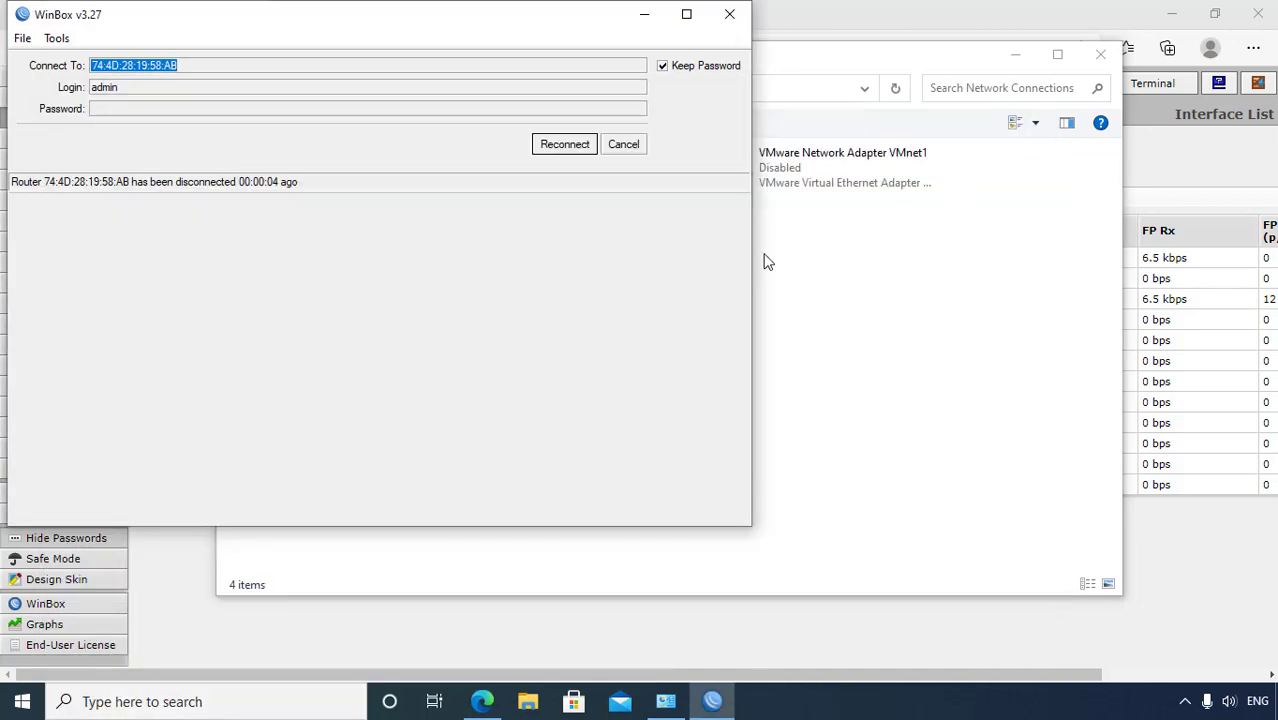
Give the Ethernet adapter the static IPv4 address 192.168.88.34 with the automatically filled subnet mask, and close its properties.
left_click(812, 327)
right_click(310, 169)
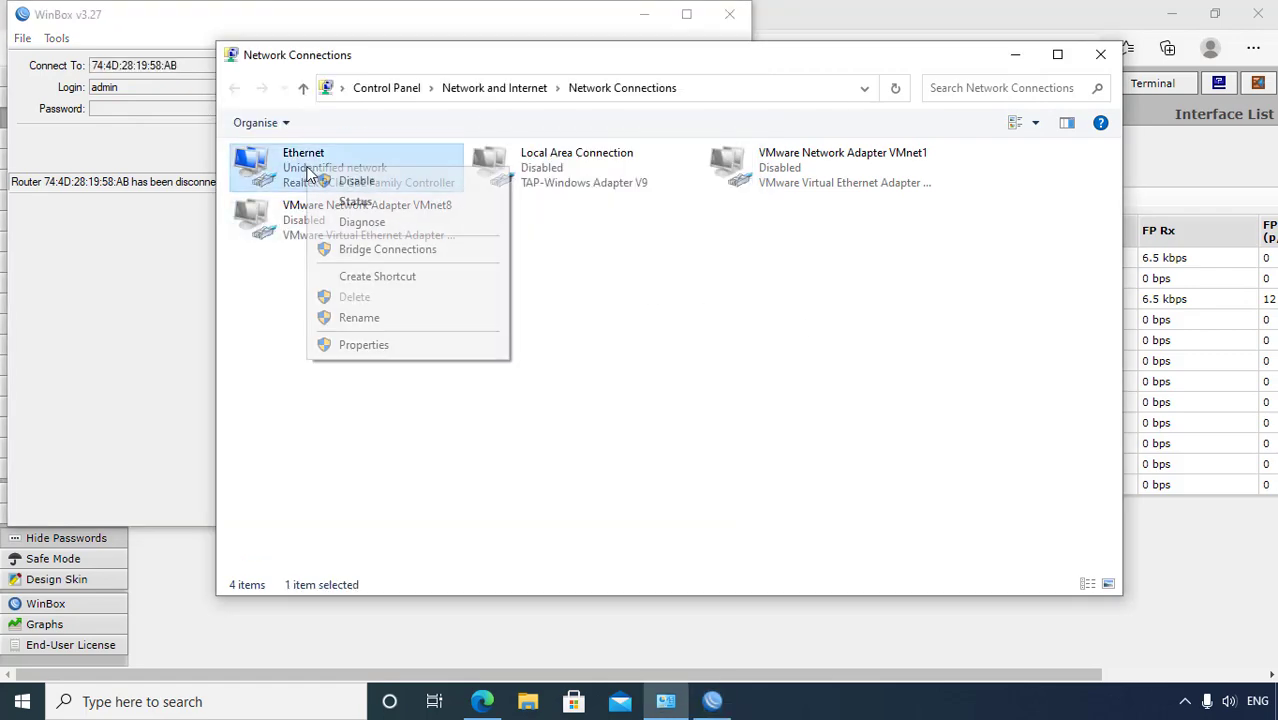
left_click(357, 342)
left_click(395, 355)
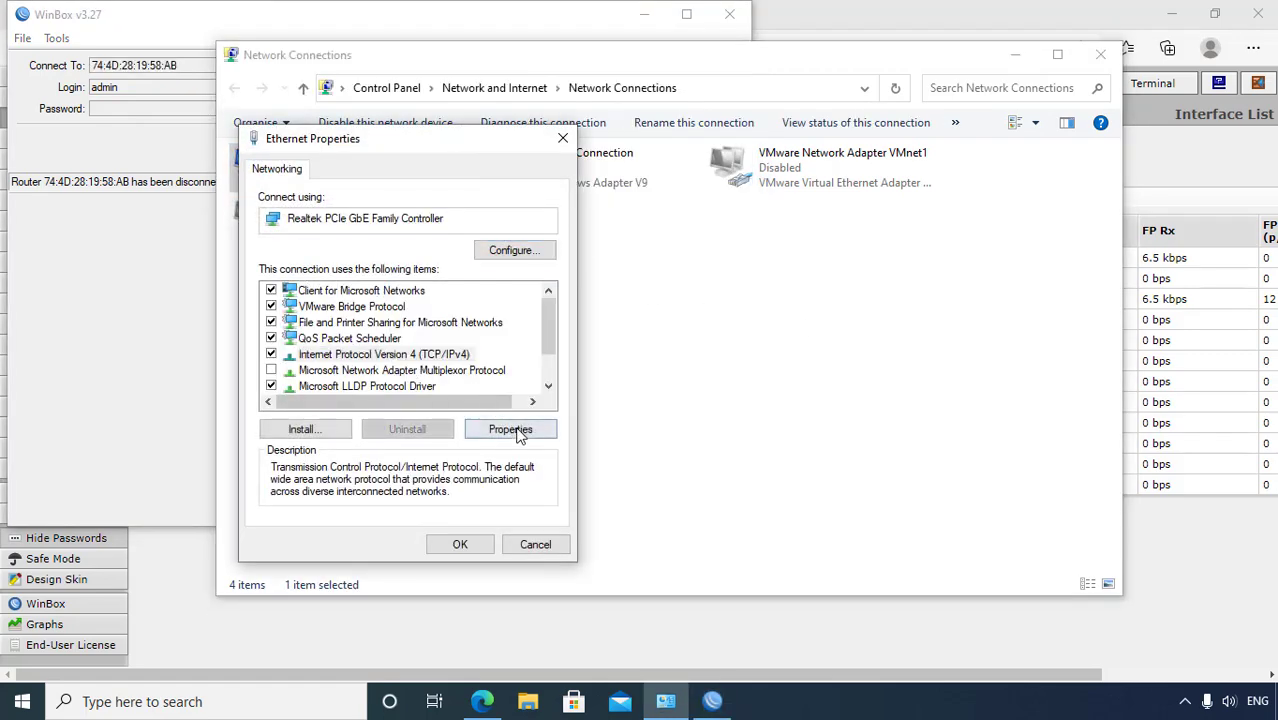
left_click(510, 429)
left_click(415, 346)
type("192.168.")
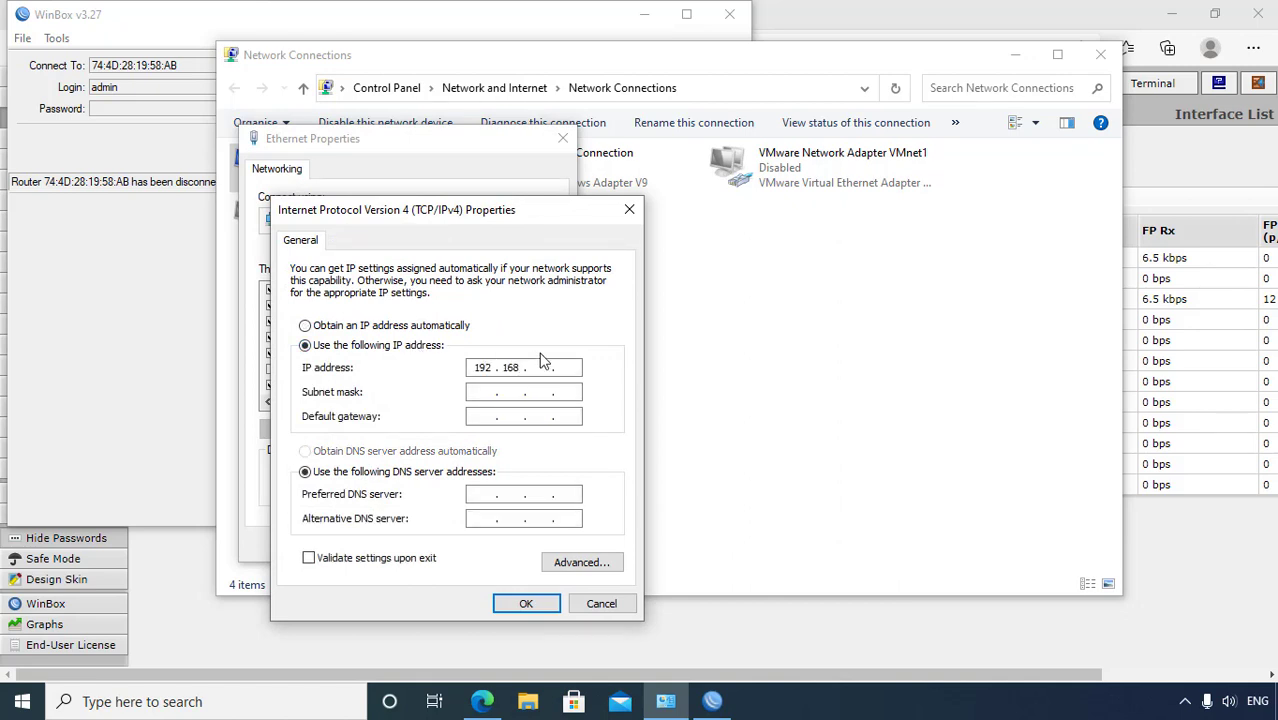
type("88.34")
left_click(525, 391)
left_click(525, 603)
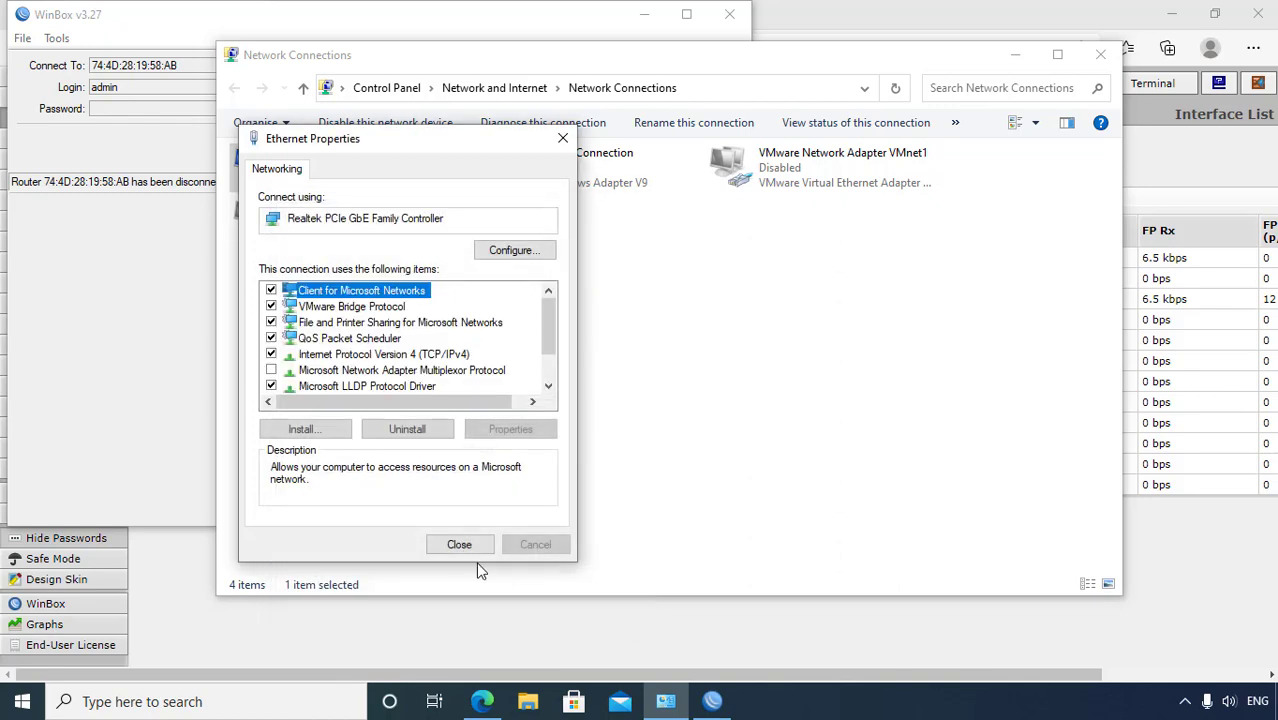
left_click(462, 543)
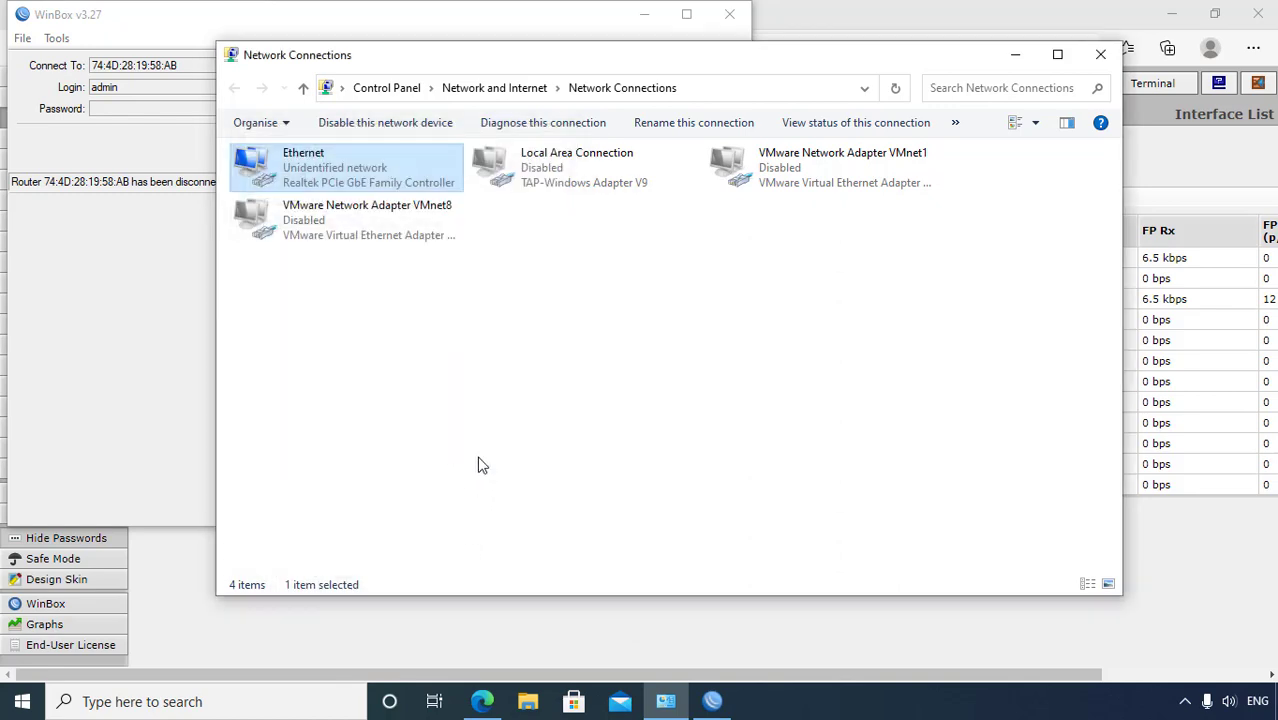
Switch back to WebFig in Edge and start the DHCP server setup wizard on interface Bridge(2-5).
left_click(843, 33)
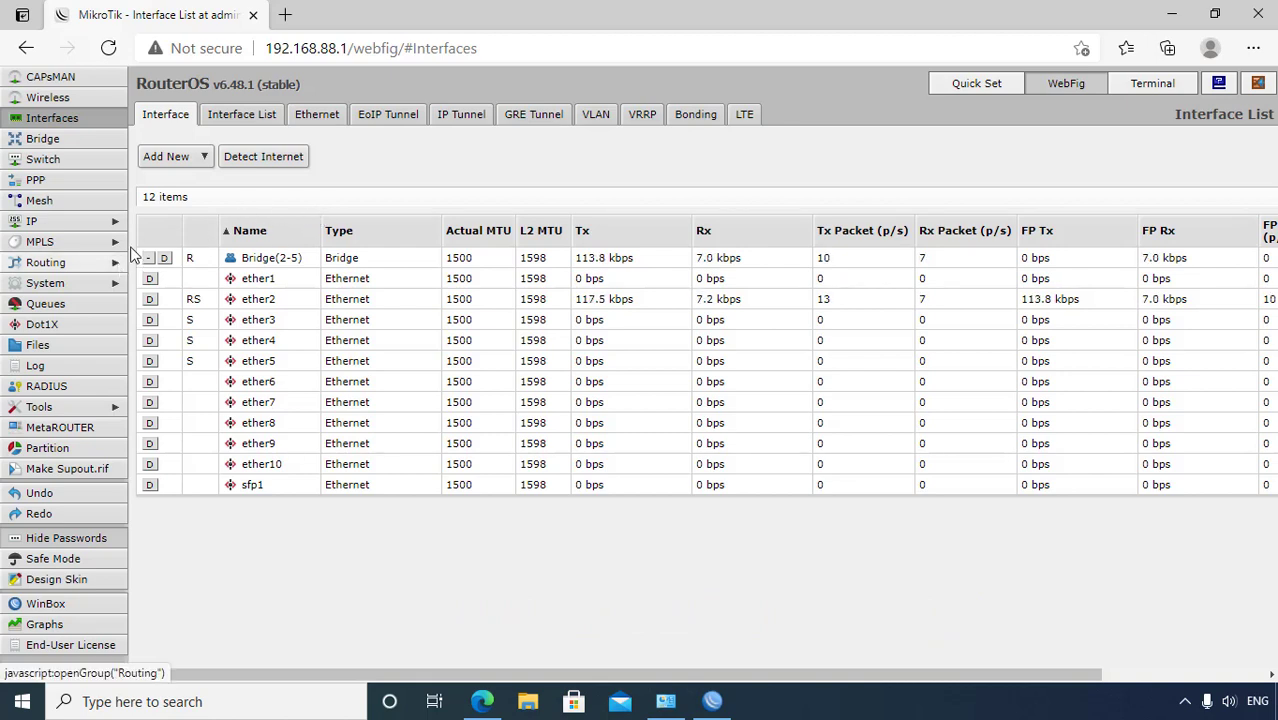
left_click(80, 221)
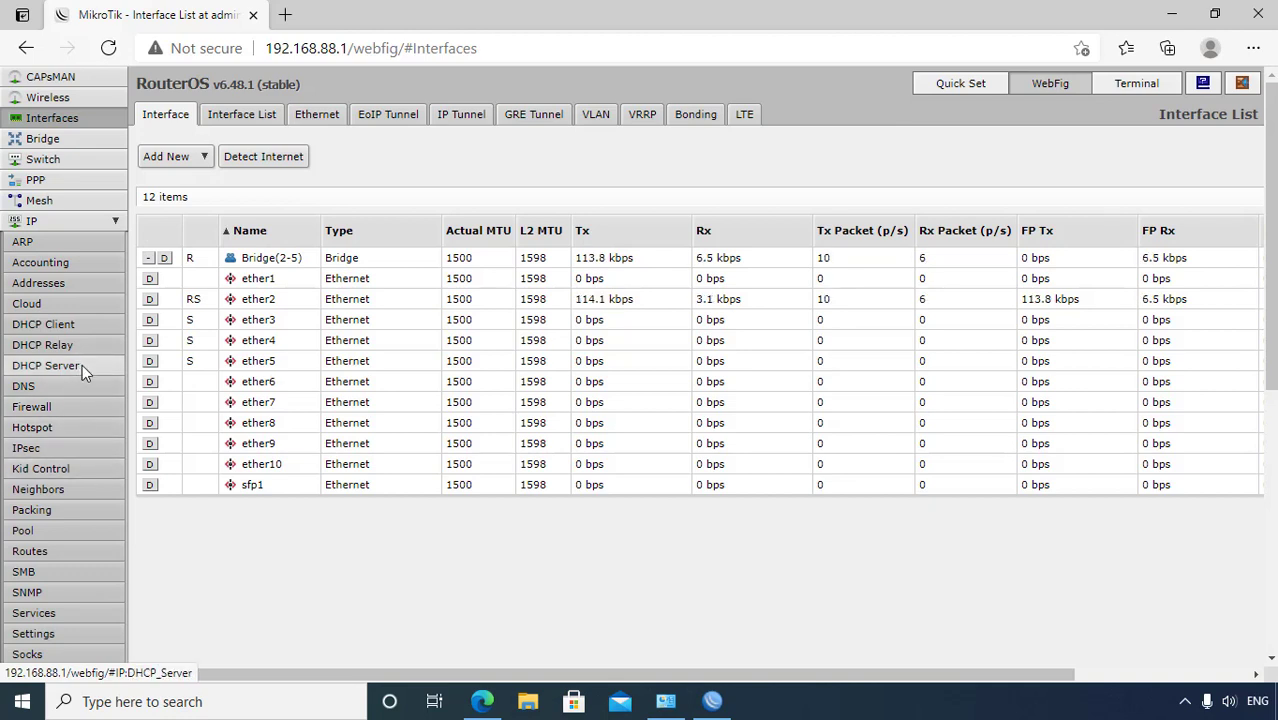
left_click(90, 221)
left_click(90, 220)
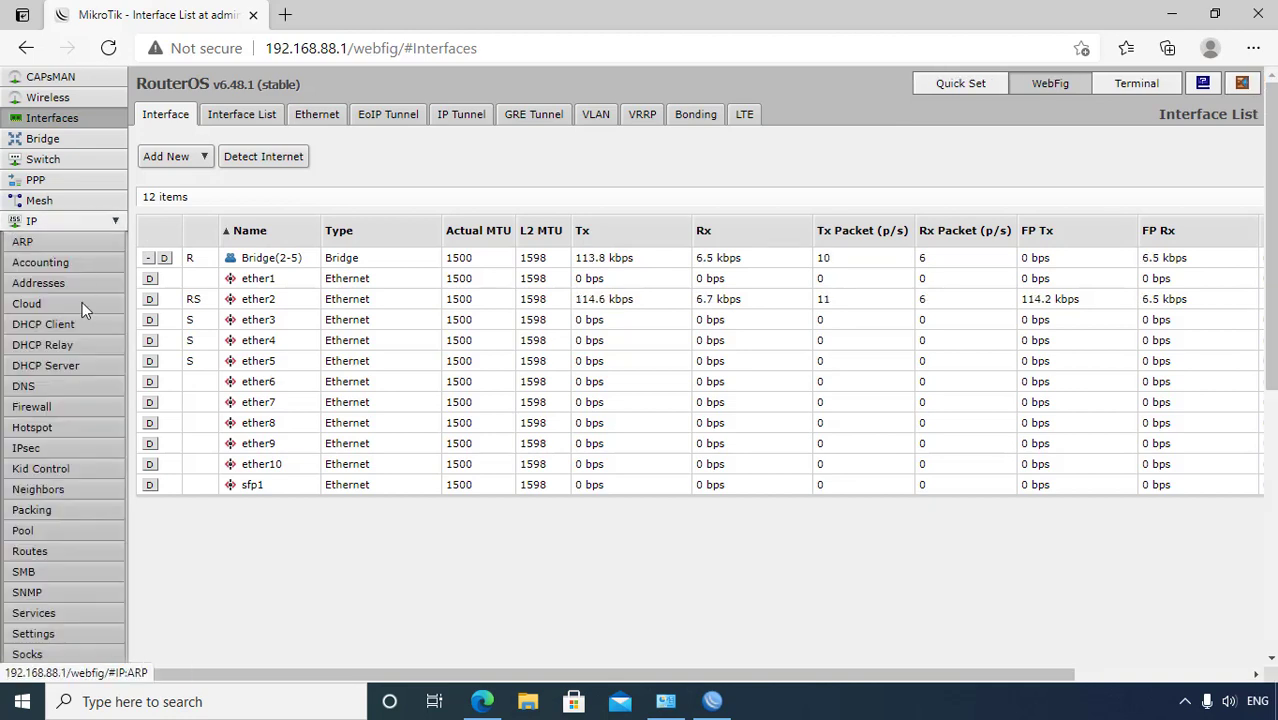
left_click(78, 362)
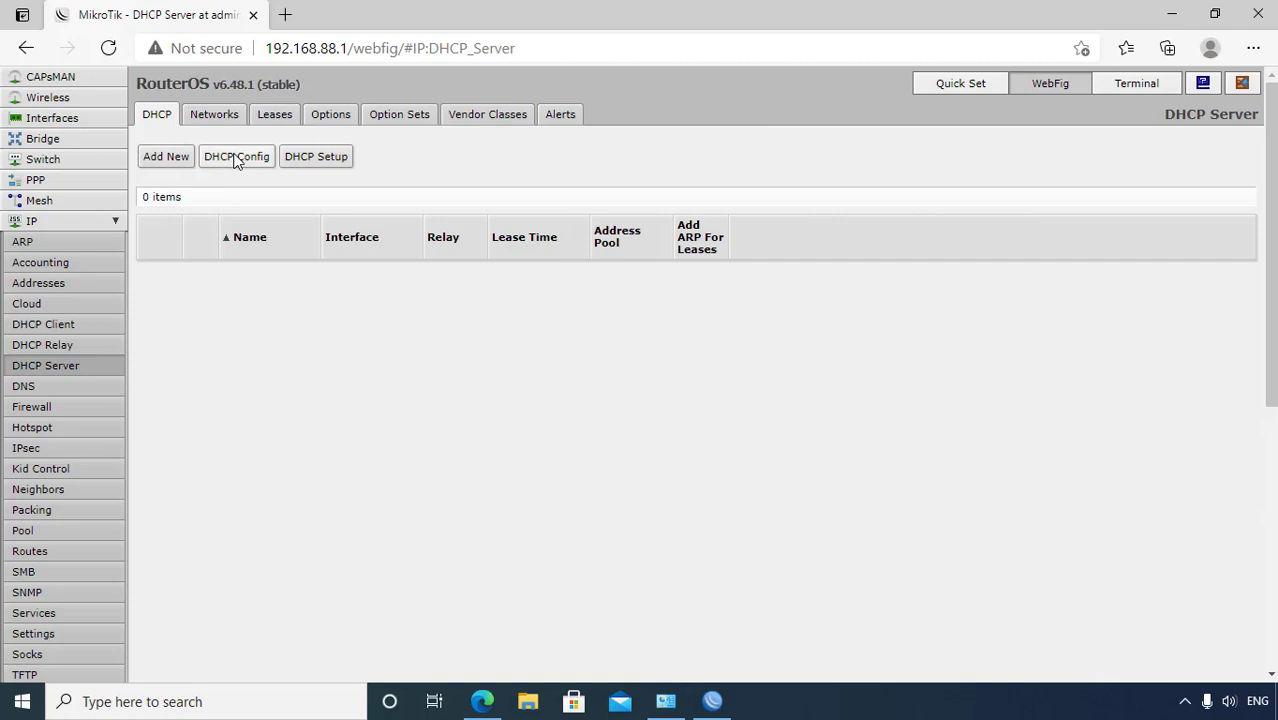
left_click(318, 154)
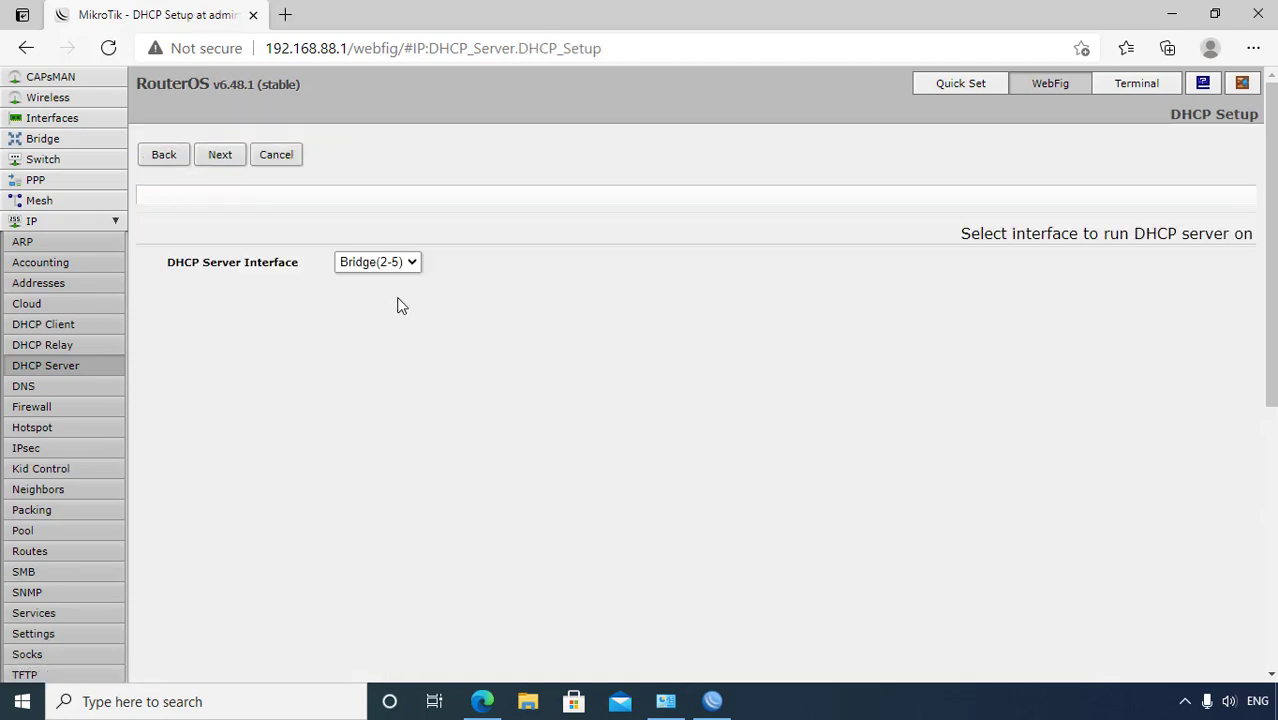
left_click(220, 157)
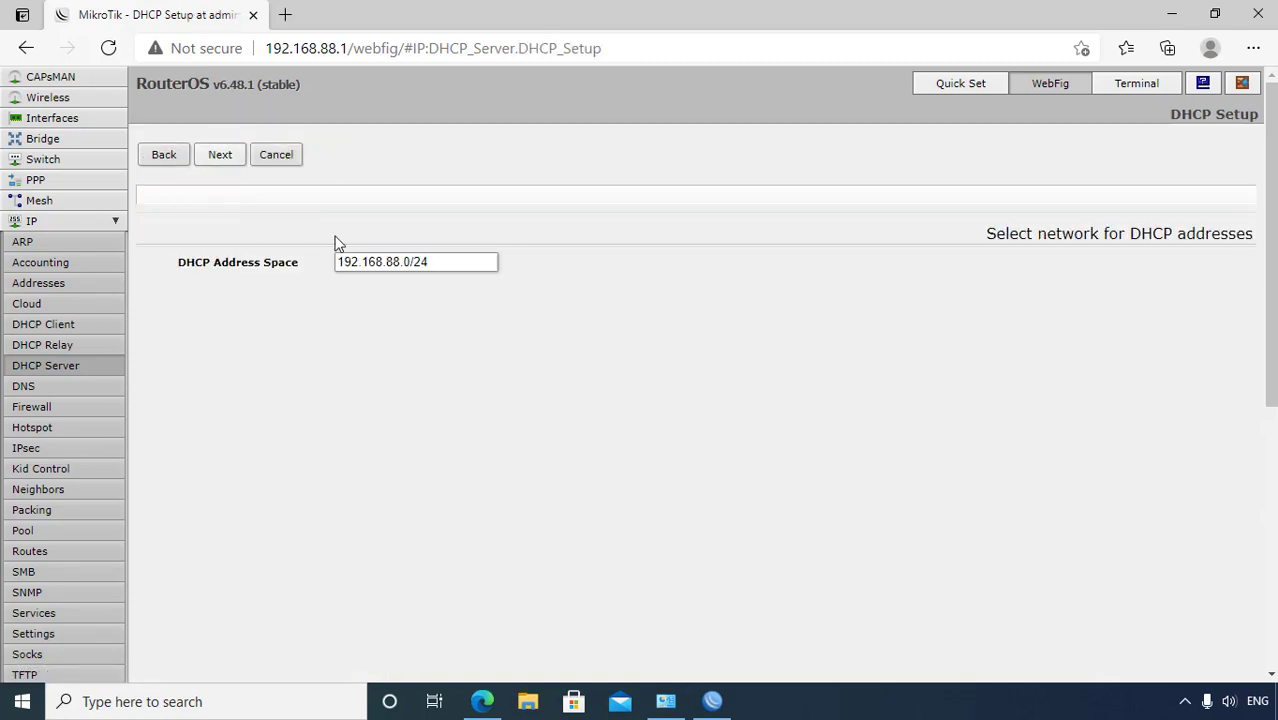
Accept 192.168.88.0/24 as the DHCP address space and 192.168.88.1 as the gateway for the DHCP network.
left_click_drag(412, 261, 386, 261)
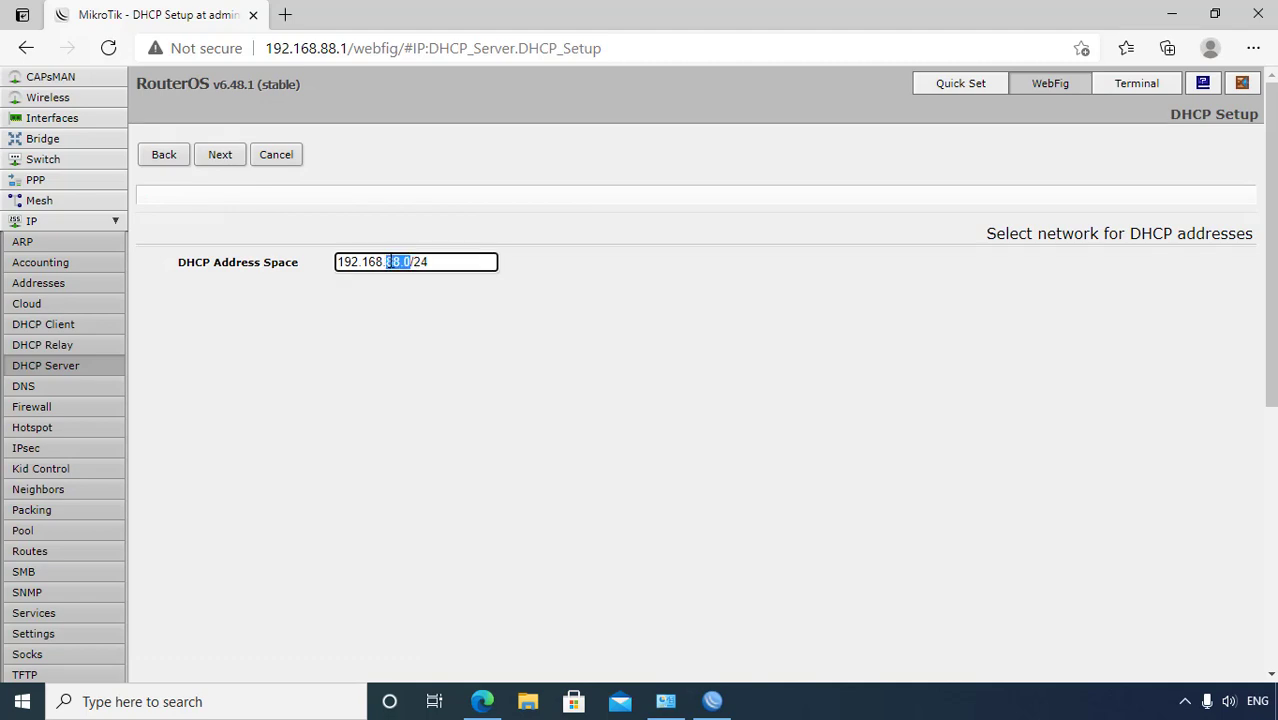
left_click(223, 155)
left_click_drag(438, 261, 342, 263)
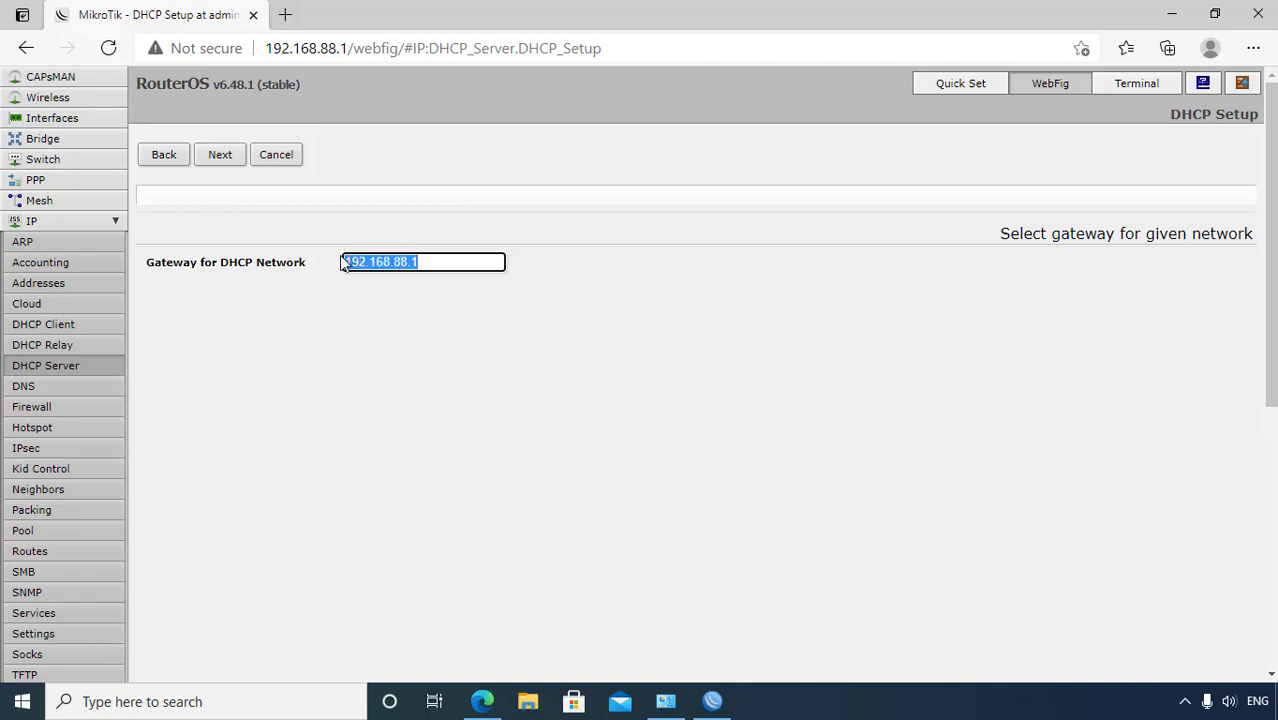
left_click(219, 155)
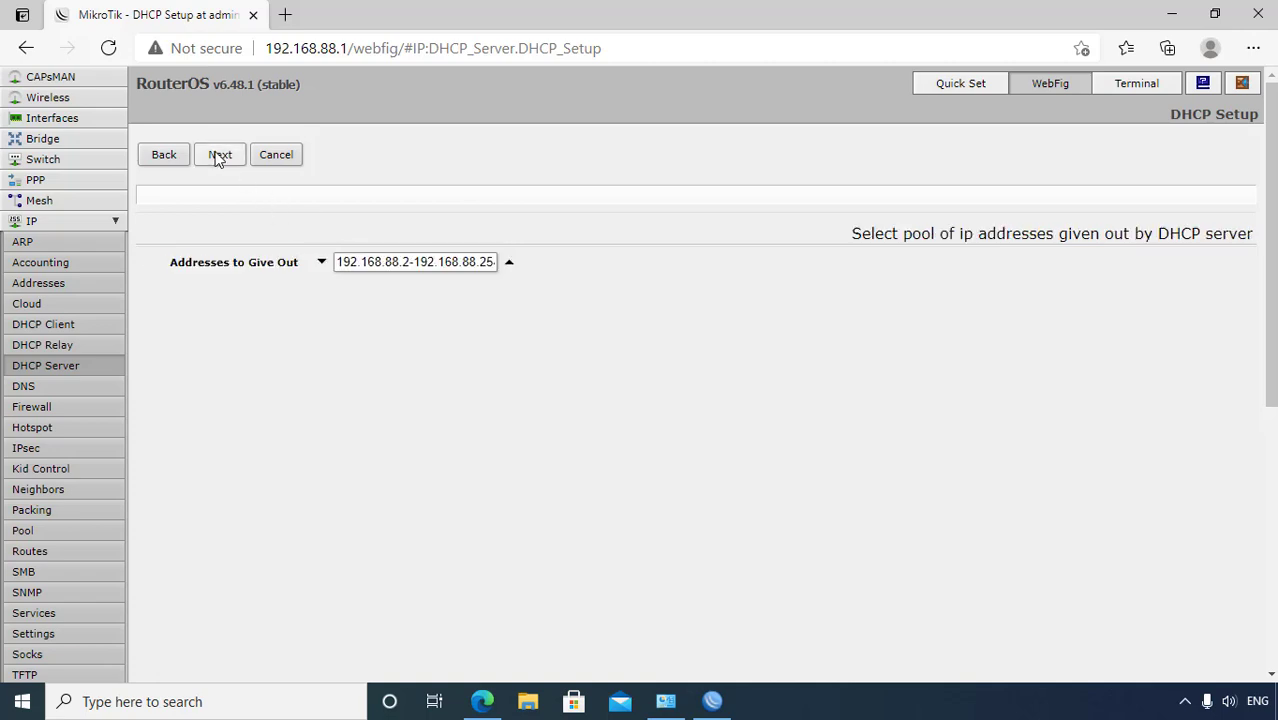
Set the addresses to give out to 192.168.88.50-192.168.88.200 and continue the wizard.
double_click(405, 262)
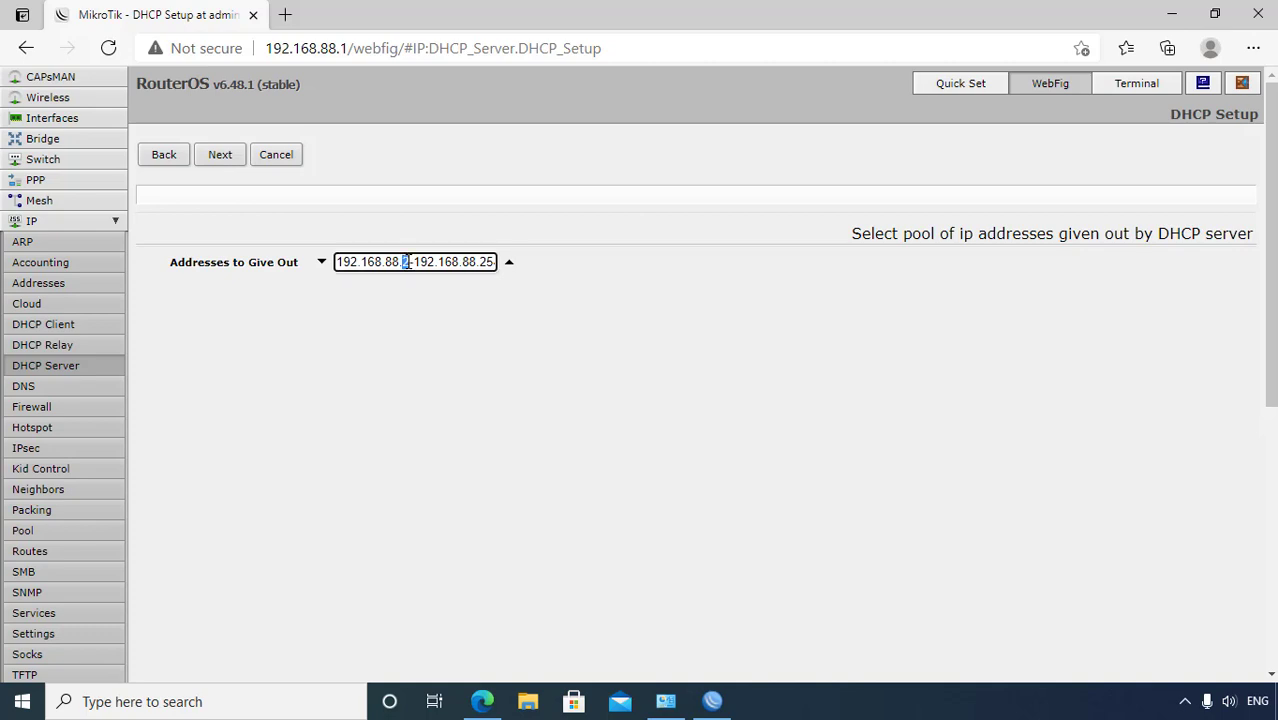
type("50")
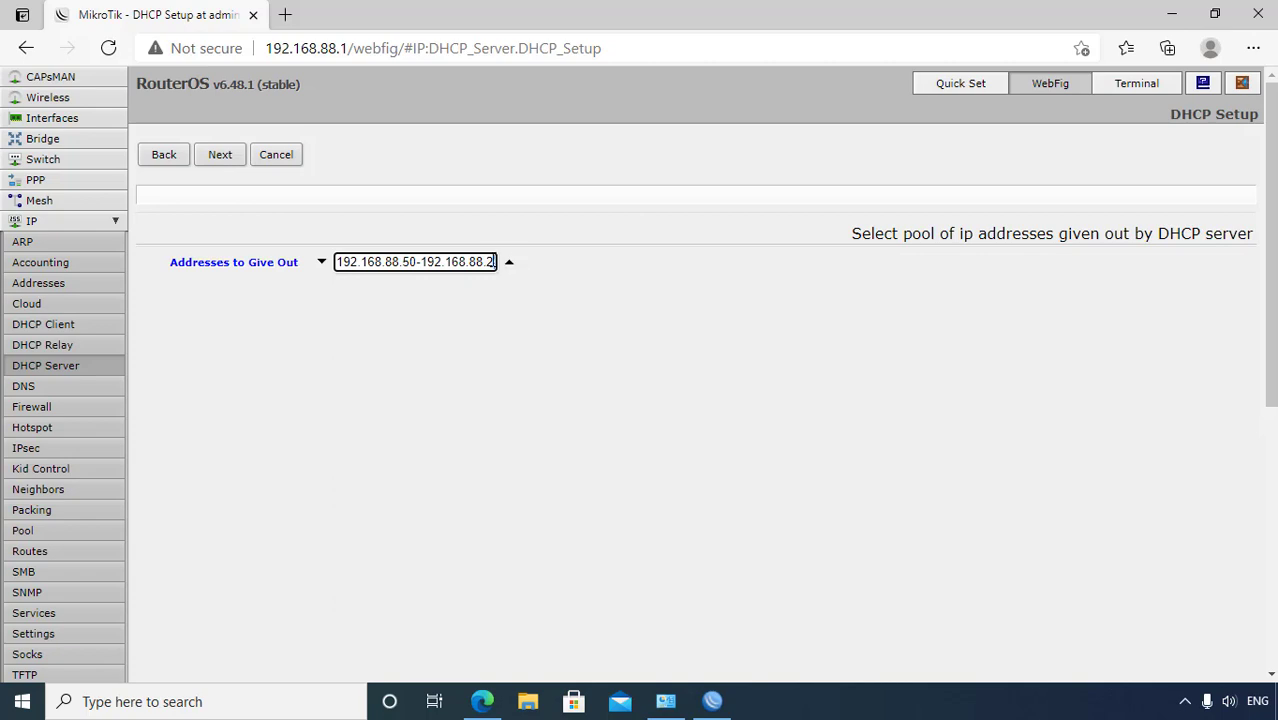
double_click(490, 261)
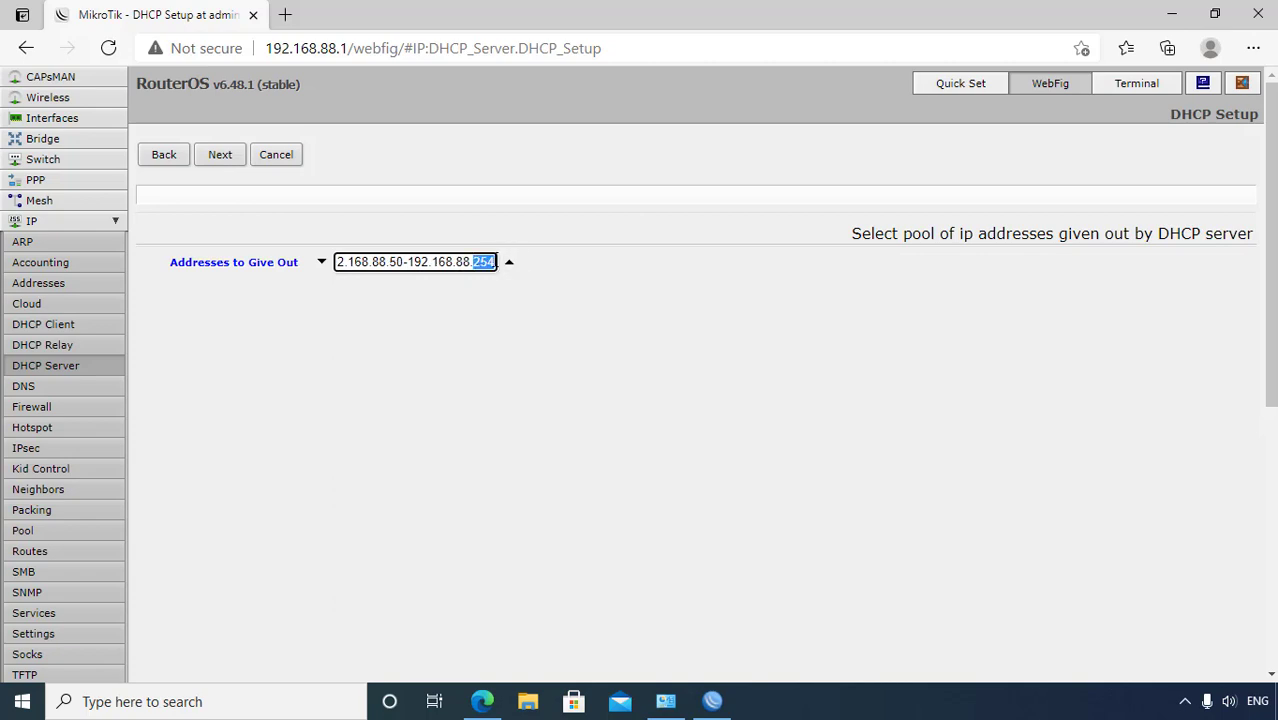
type("200")
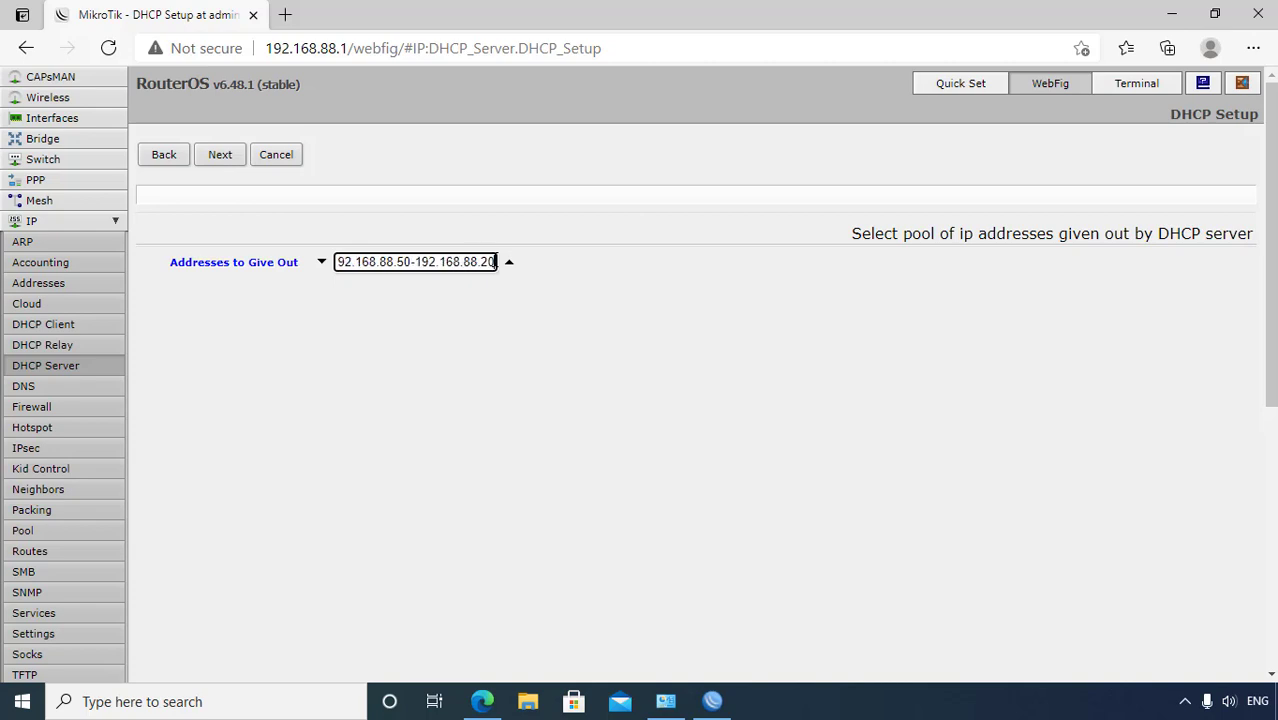
left_click(220, 156)
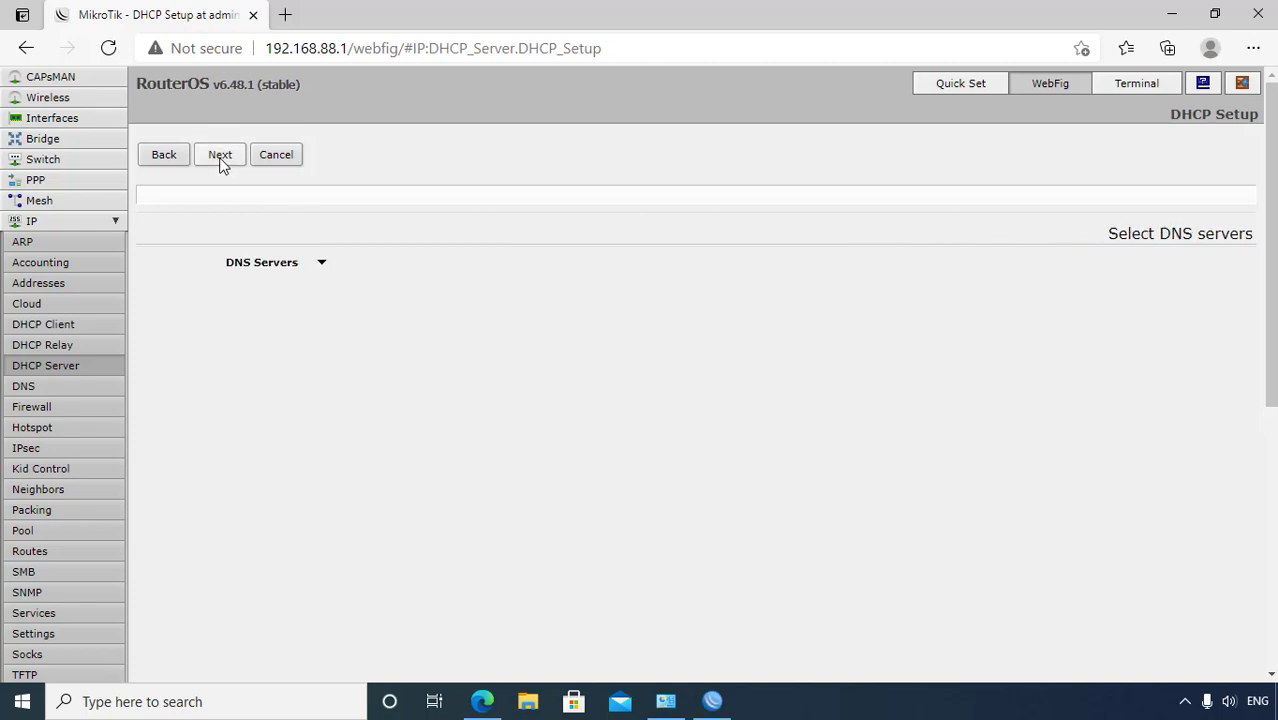
Set the DHCP DNS server to 8.8.8.8 and continue to the lease time.
left_click_drag(402, 262, 298, 262)
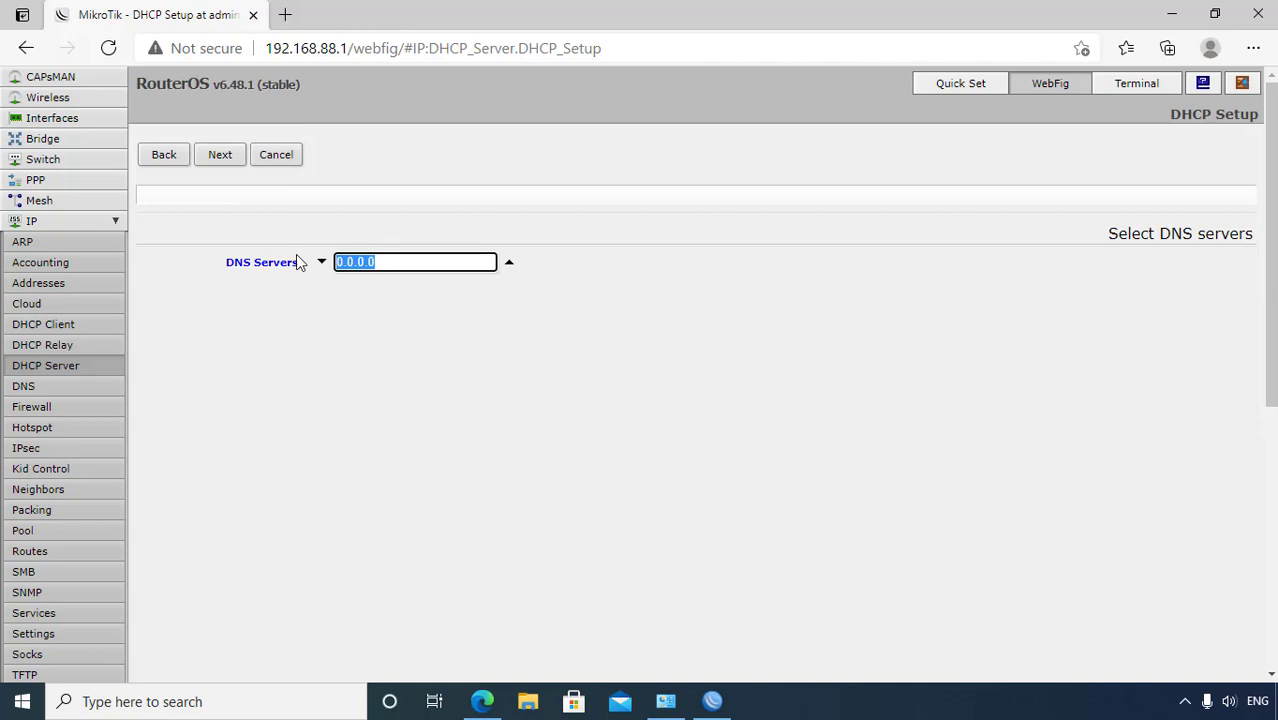
type("8.8.8.8")
left_click(220, 154)
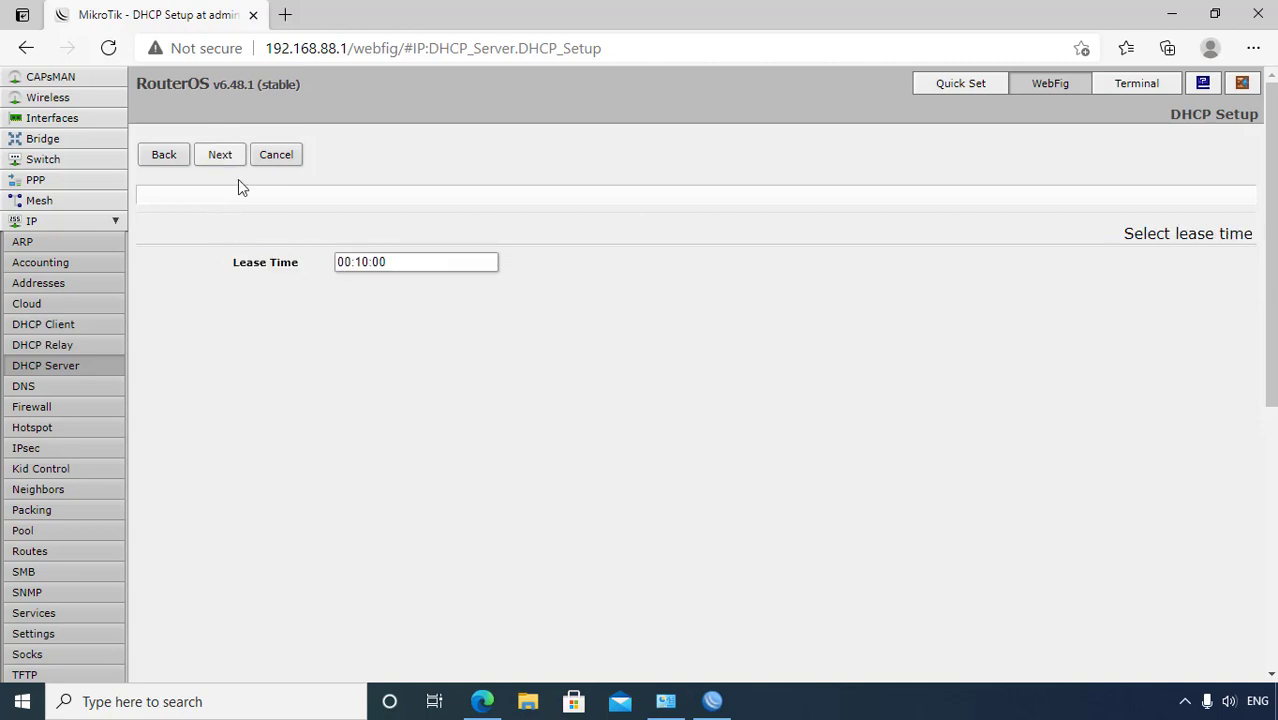
Set the DHCP lease time to 23:10:00 and finish the DHCP server setup.
left_click_drag(352, 262, 342, 262)
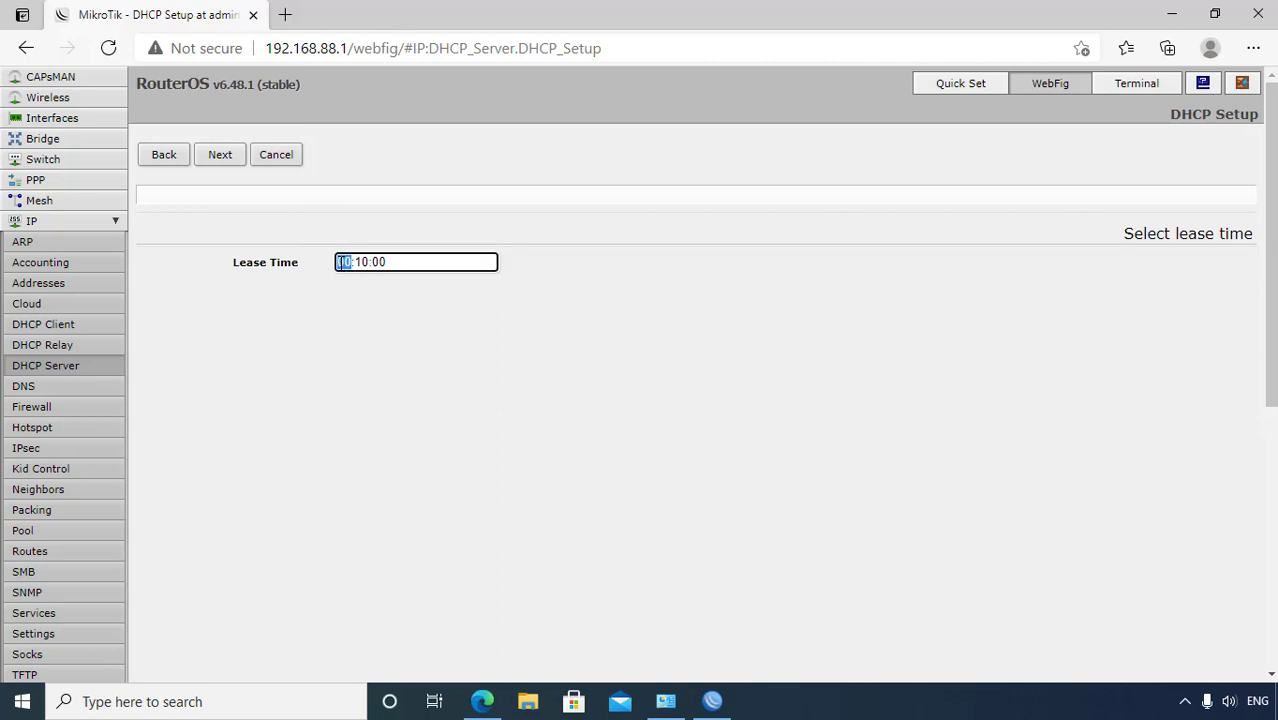
type("23")
left_click(222, 156)
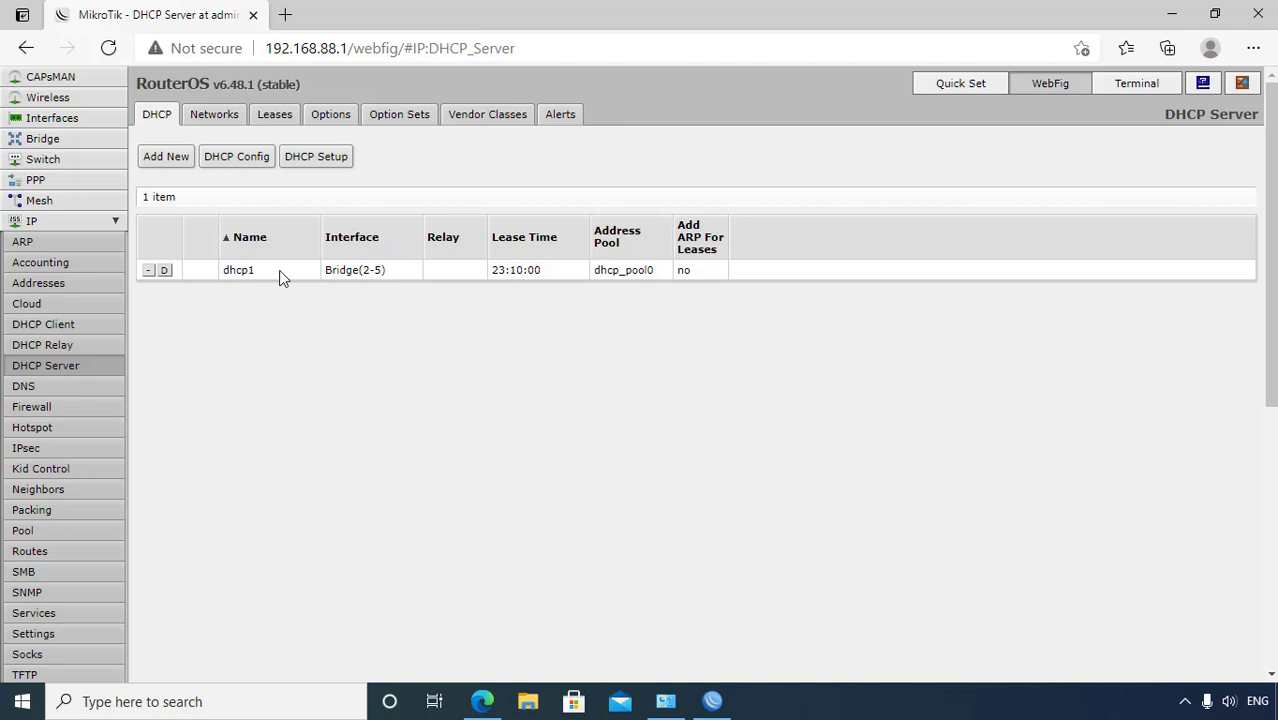
Rename the address pool dhcp_pool0 to dhcp_bridge(2-5) and save it.
left_click(72, 534)
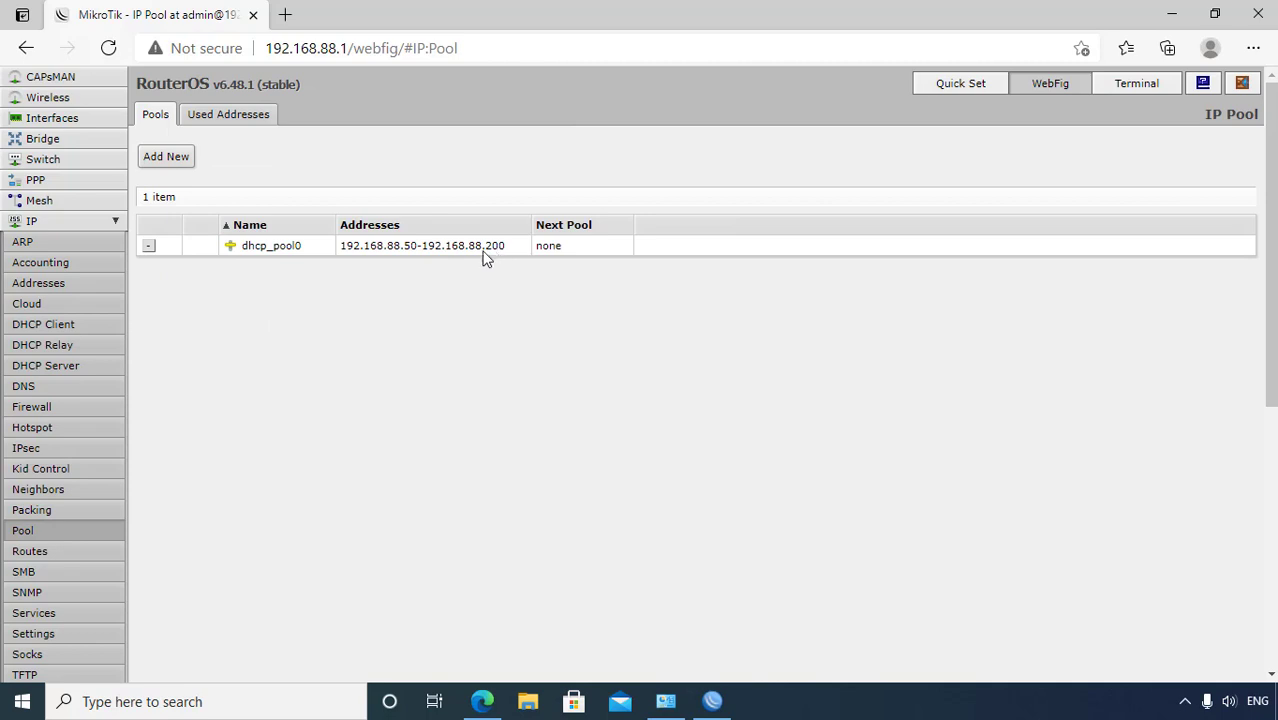
left_click(289, 250)
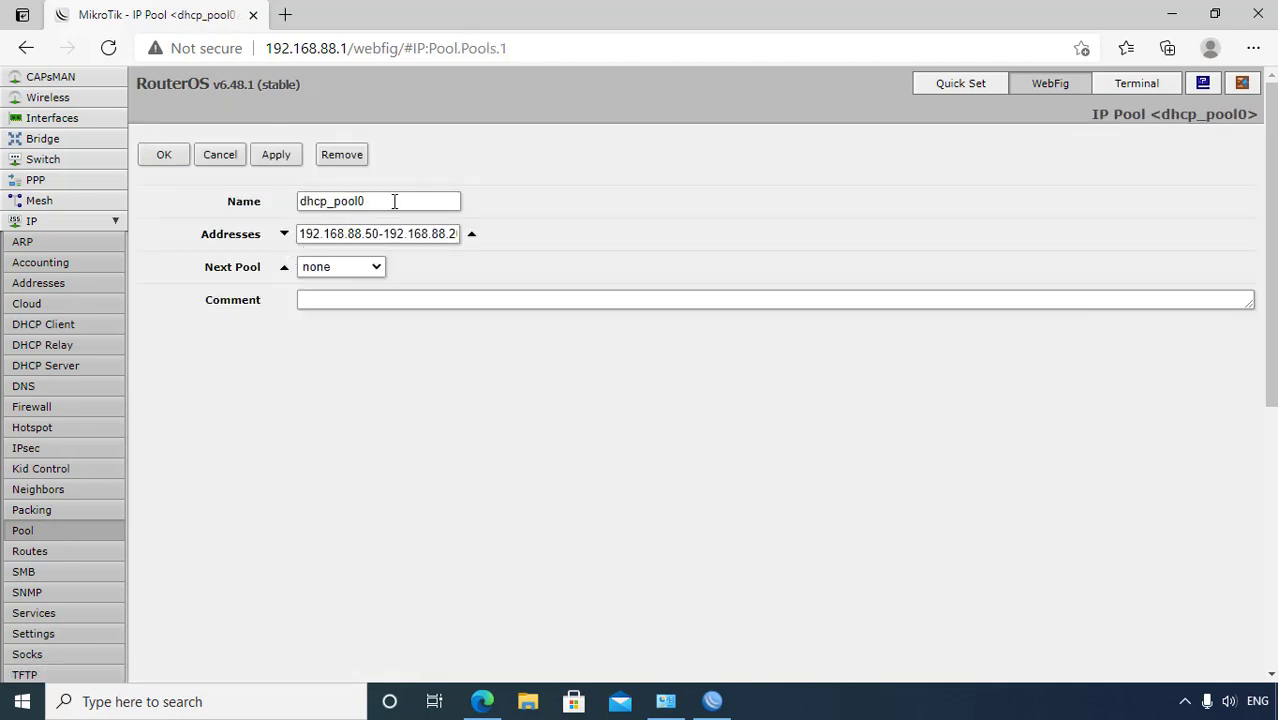
type("h")
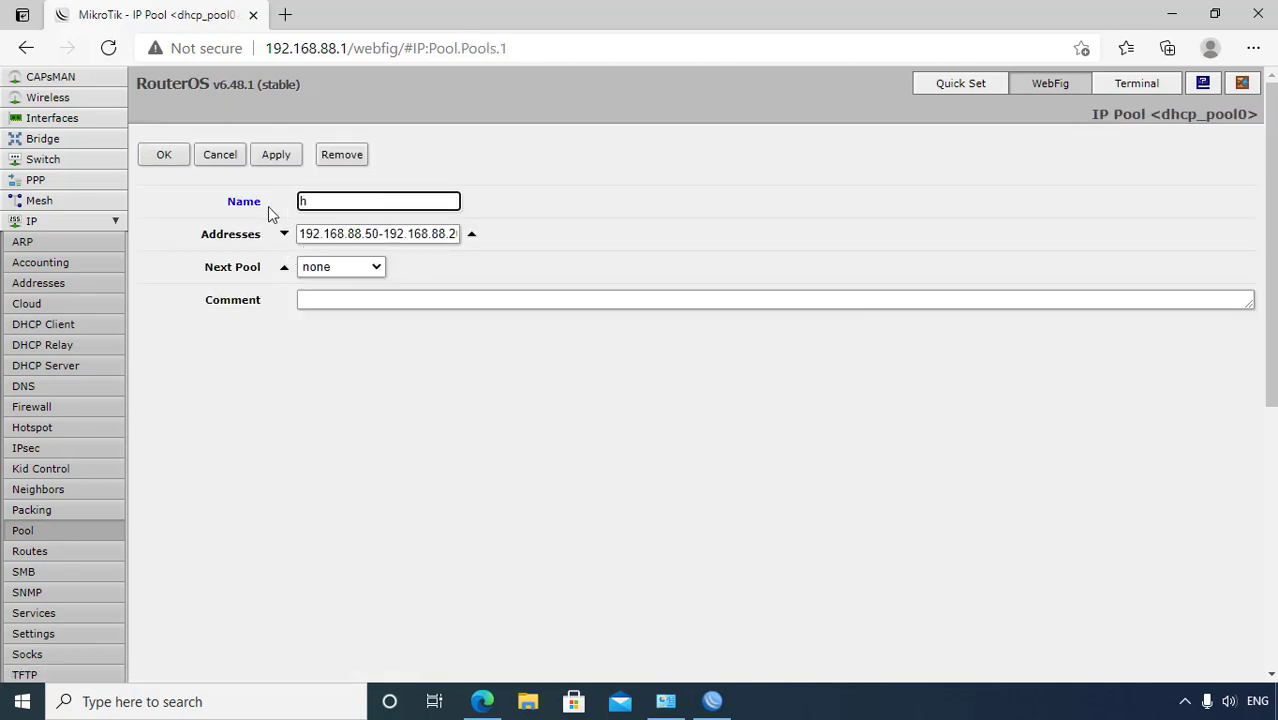
type("dhcp")
type("_(b")
type("idge")
key("BackSpace")
key("BackSpace")
key("BackSpace")
key("BackSpace")
key("BackSpace")
key("BackSpace")
key("BackSpace")
type("bridge(2-5)")
left_click(274, 154)
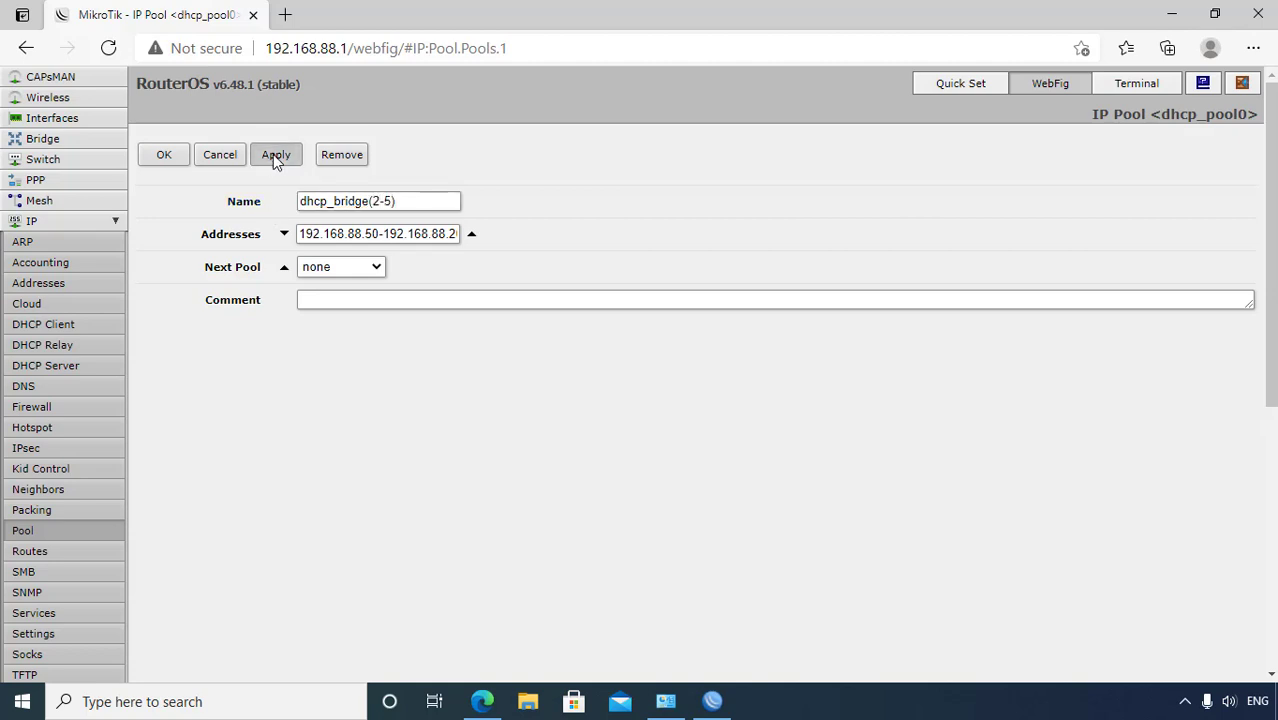
left_click(164, 157)
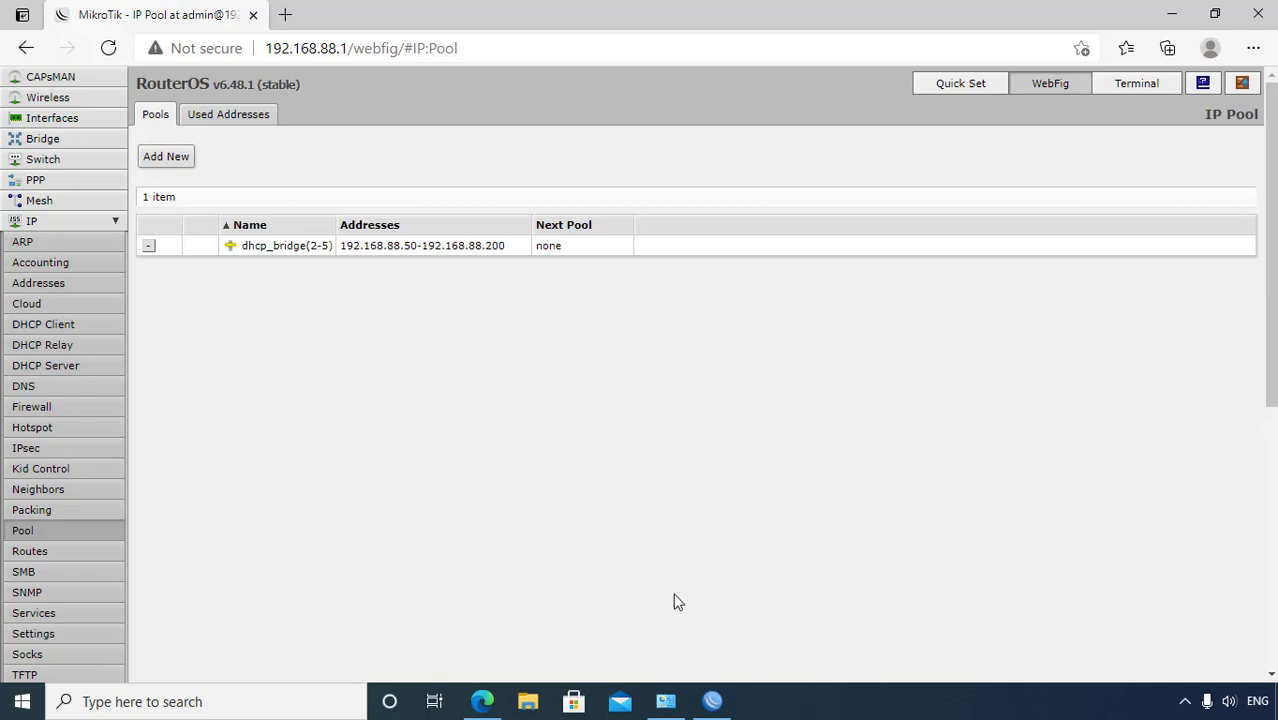
In Windows Network Connections, set the Ethernet adapter's IPv4 to obtain its IP and DNS addresses automatically, and refresh the list.
left_click(665, 701)
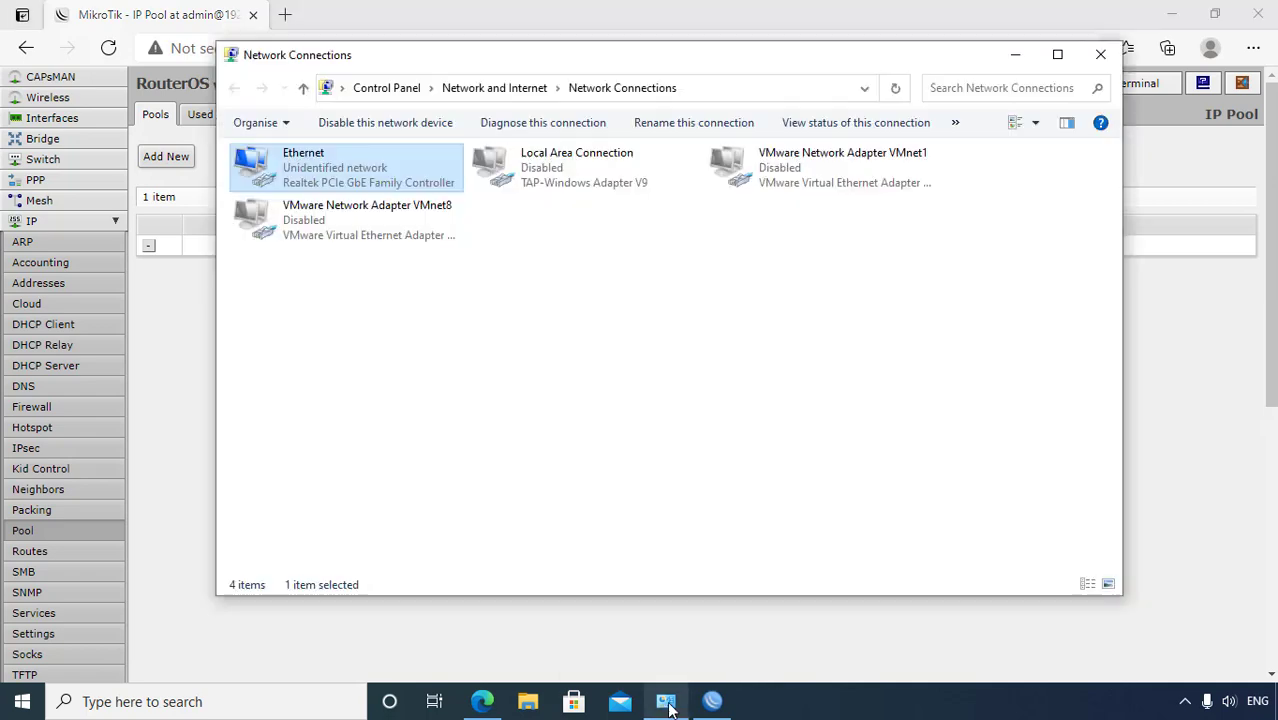
right_click(318, 175)
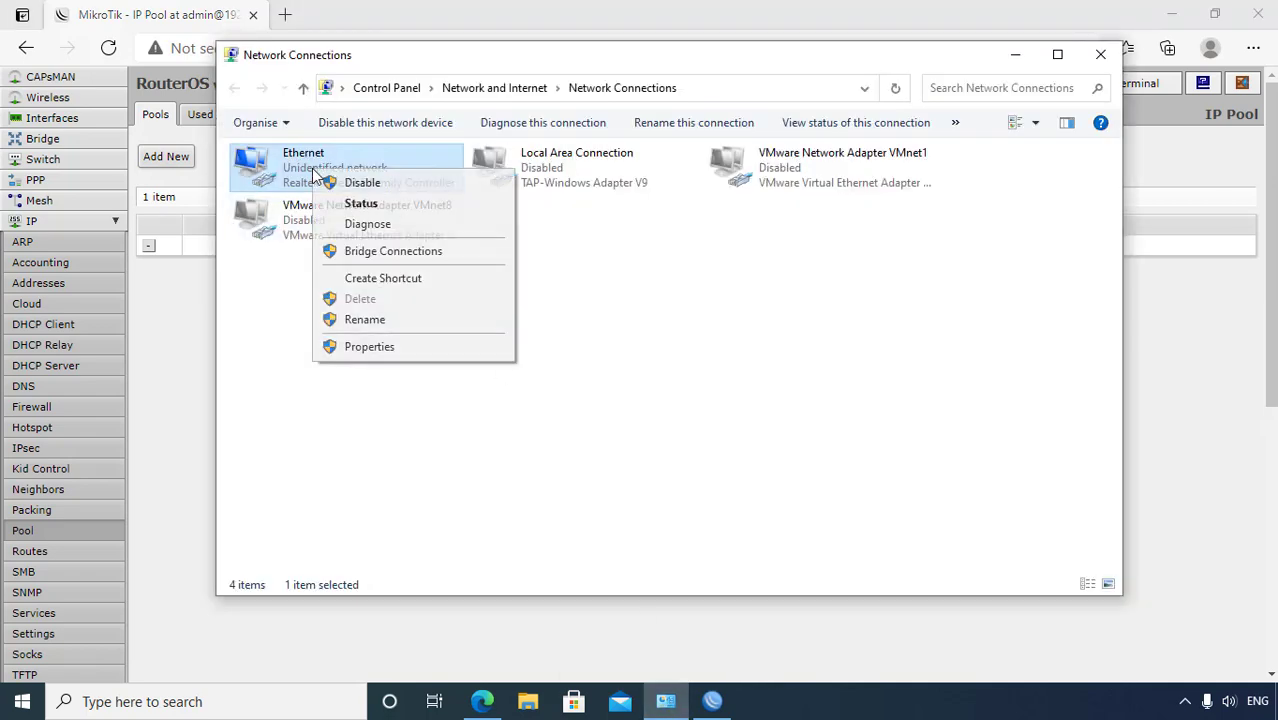
left_click(376, 348)
double_click(384, 352)
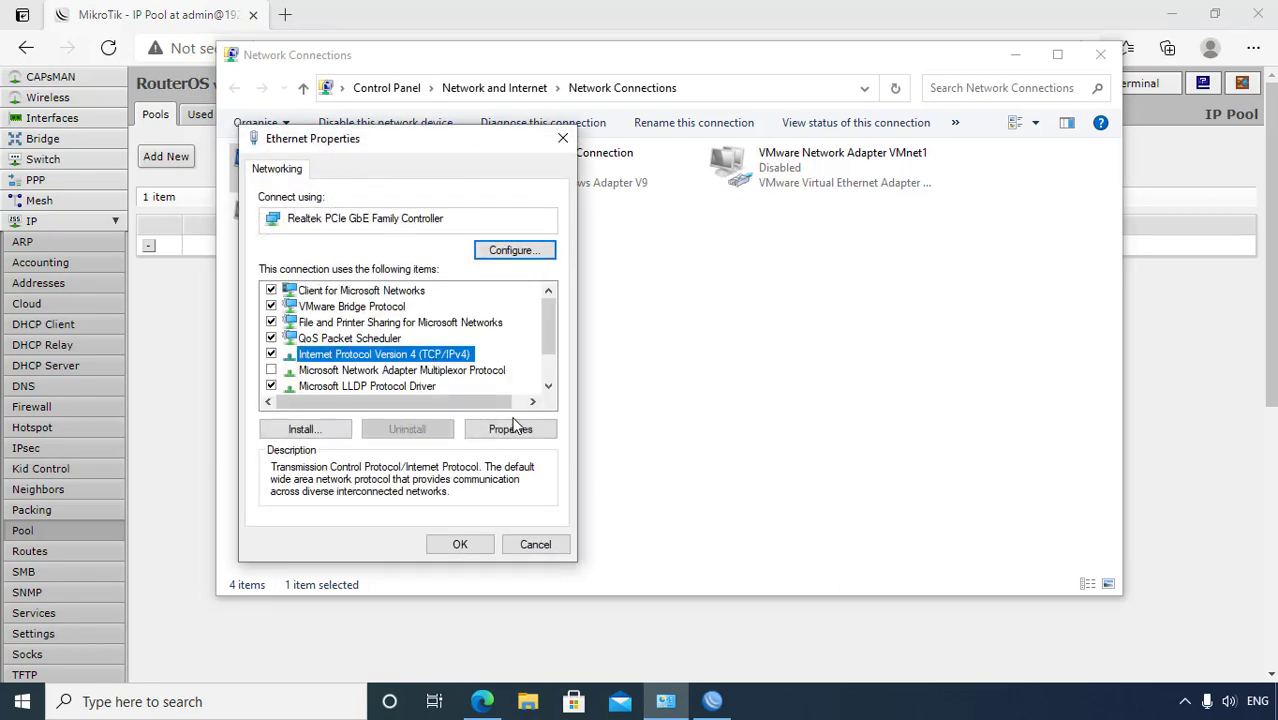
left_click(386, 327)
left_click(388, 451)
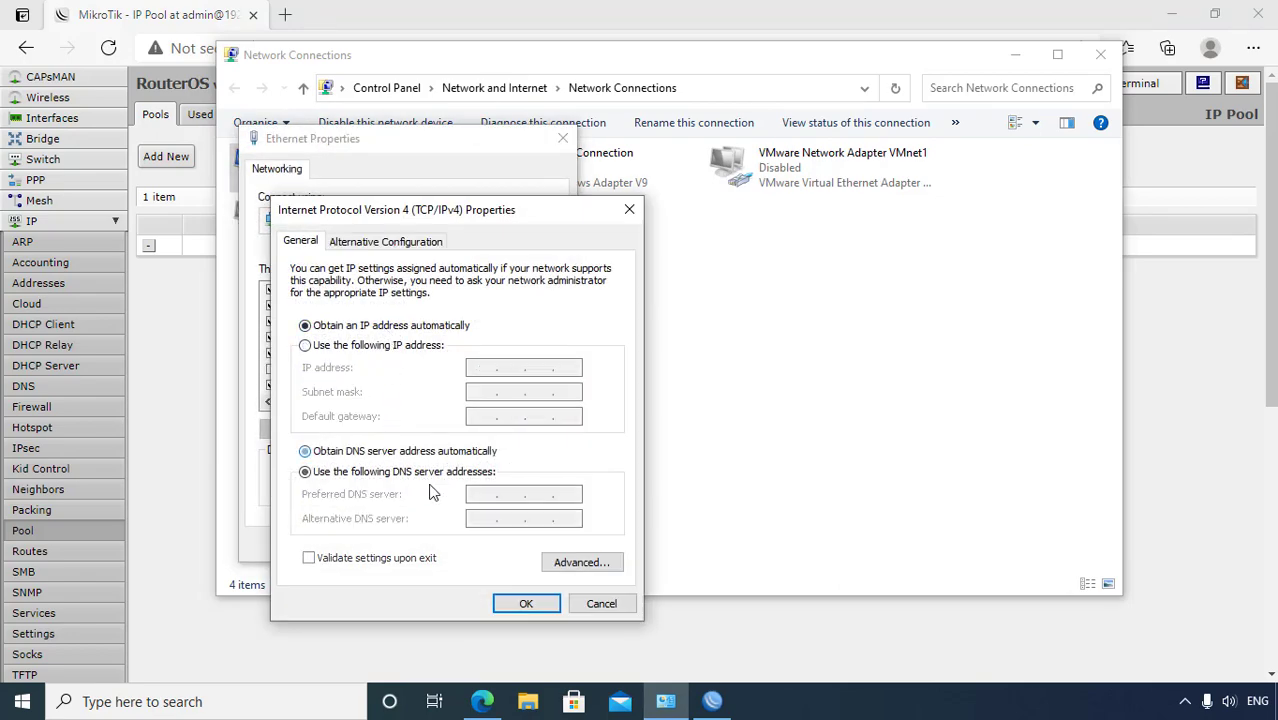
left_click(526, 603)
left_click(458, 546)
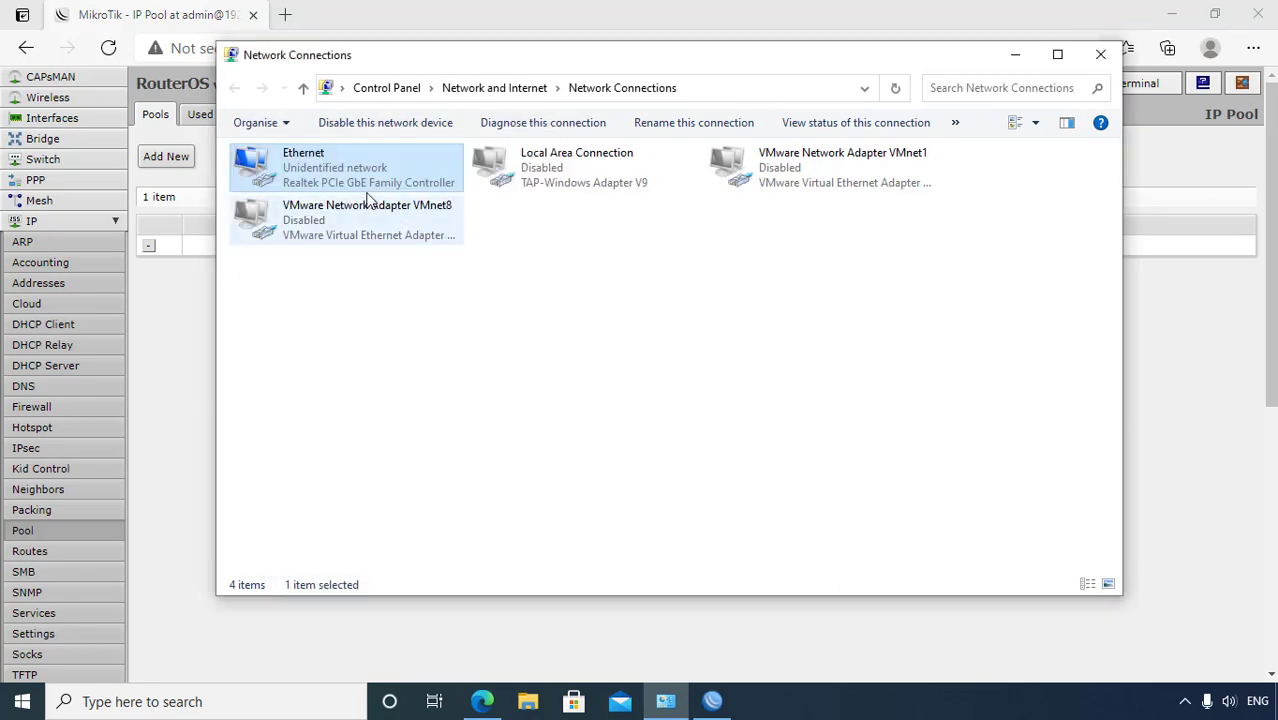
right_click(450, 331)
left_click(497, 406)
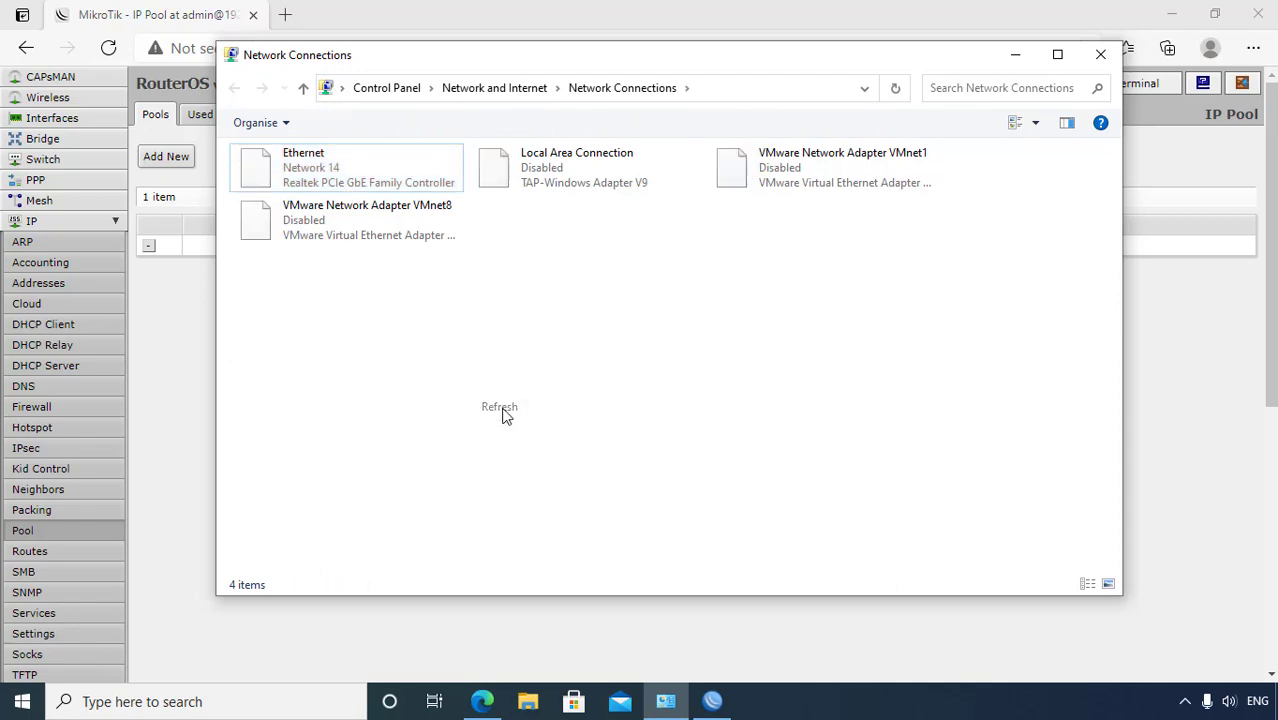
Run ipconfig in a Command Prompt to check the PC's assigned IPv4 address, and close both windows to return to WebFig.
left_click(298, 701)
type("cmd")
key("Return")
type("ipconfig")
key("Return")
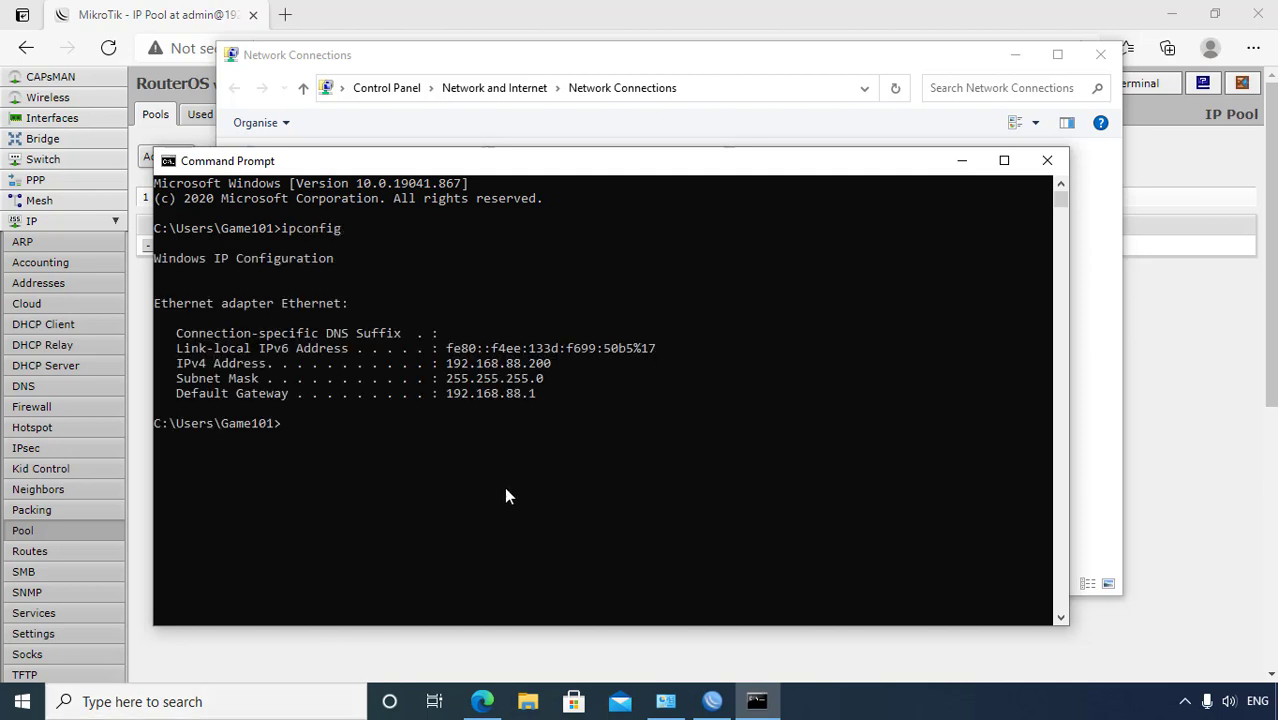
left_click_drag(490, 368, 585, 368)
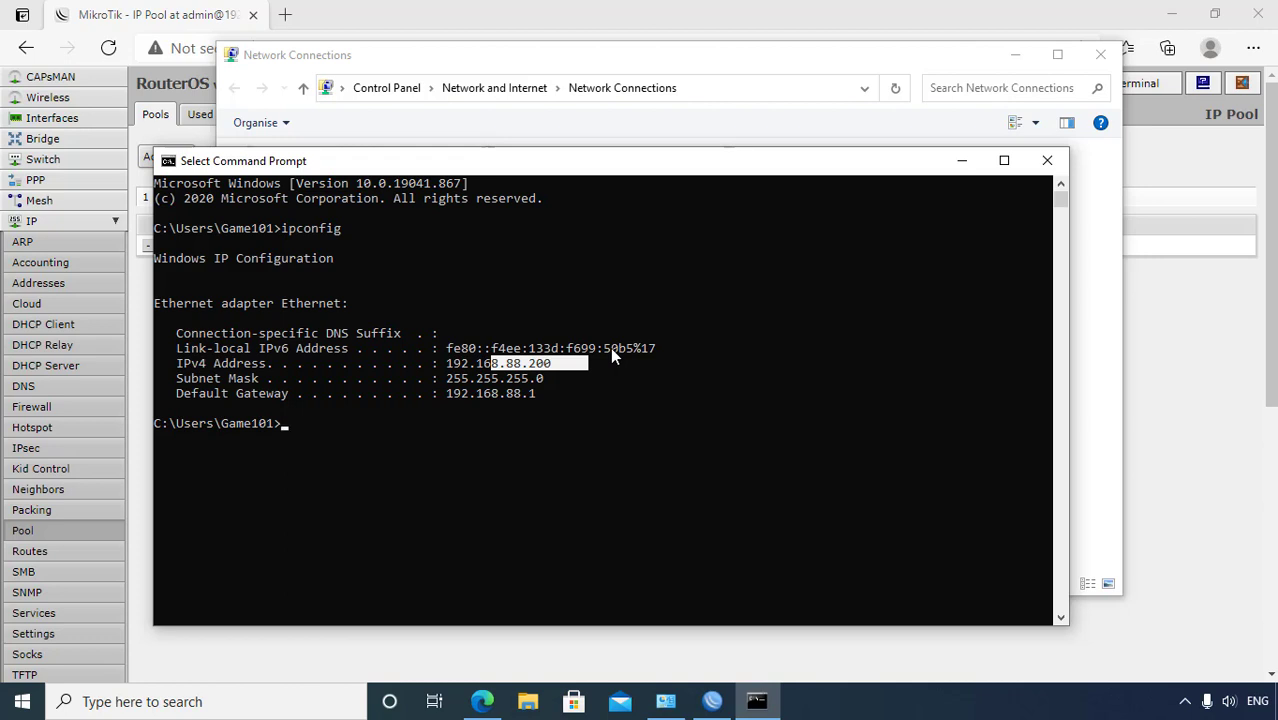
left_click(1047, 160)
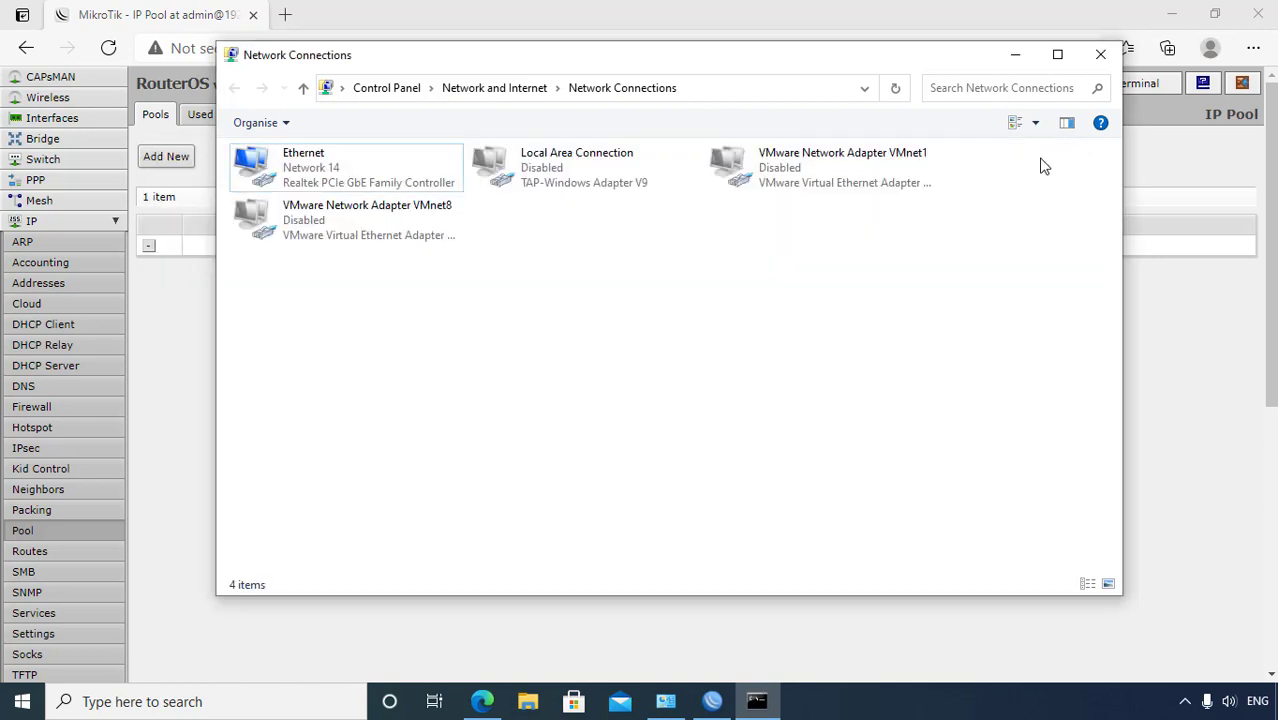
left_click(1099, 57)
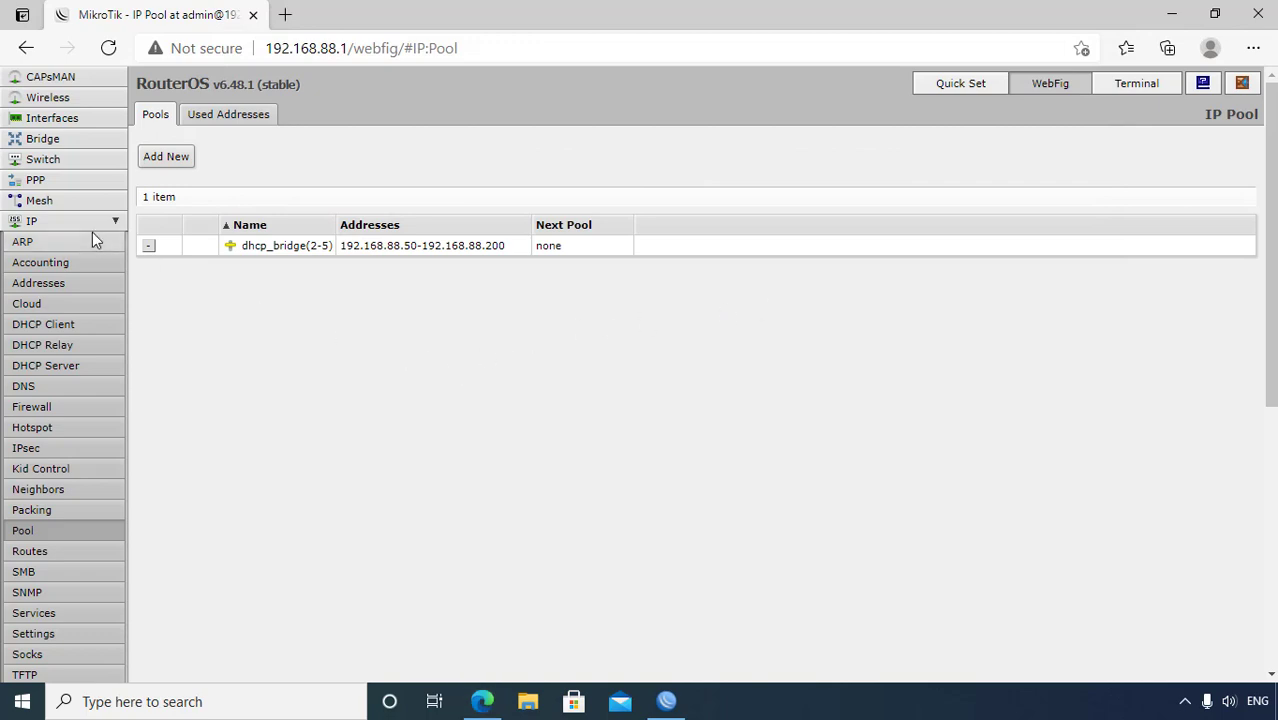
Open the IP firewall's filter rules, reloading the WebFig page, and expand the IP section again.
left_click(86, 410)
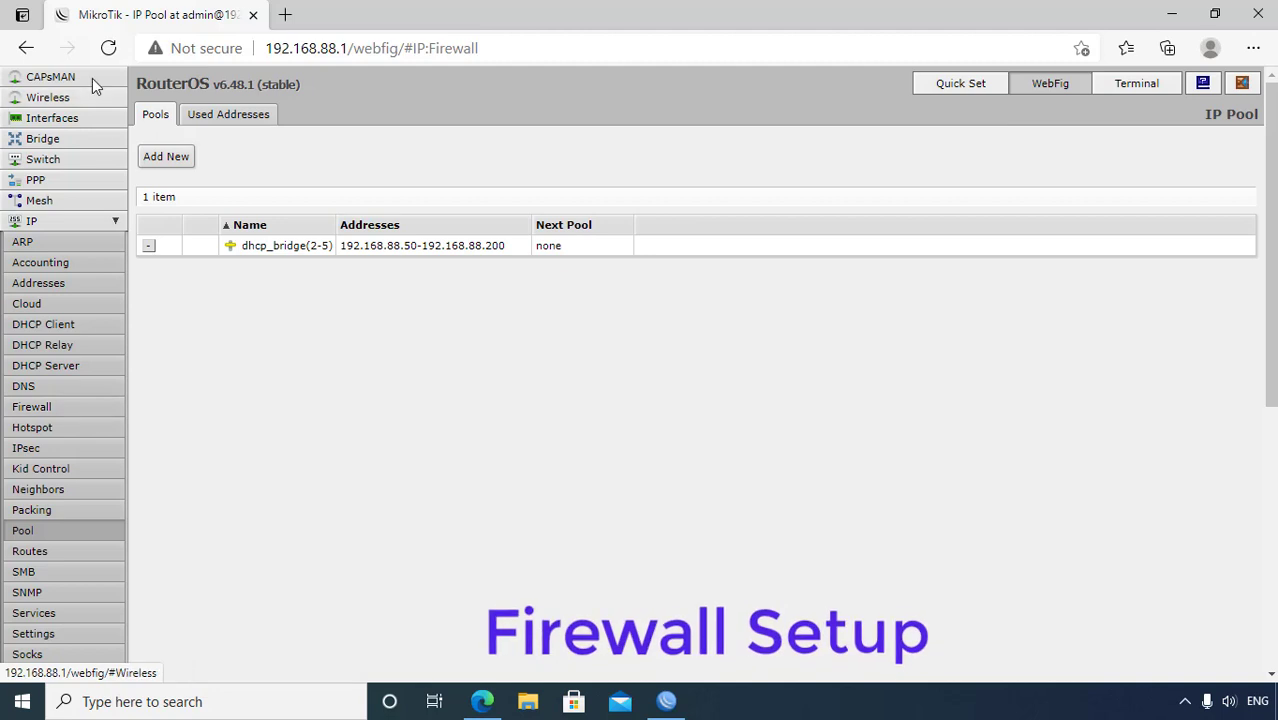
left_click(108, 48)
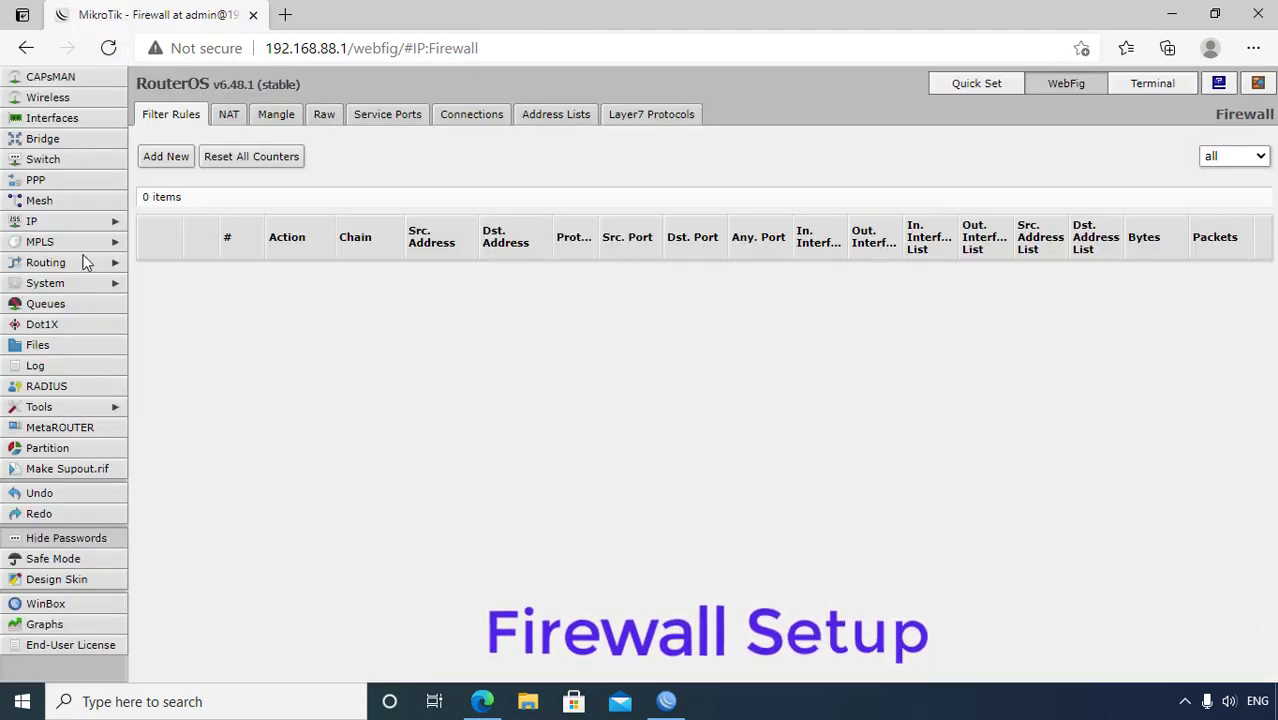
left_click(89, 220)
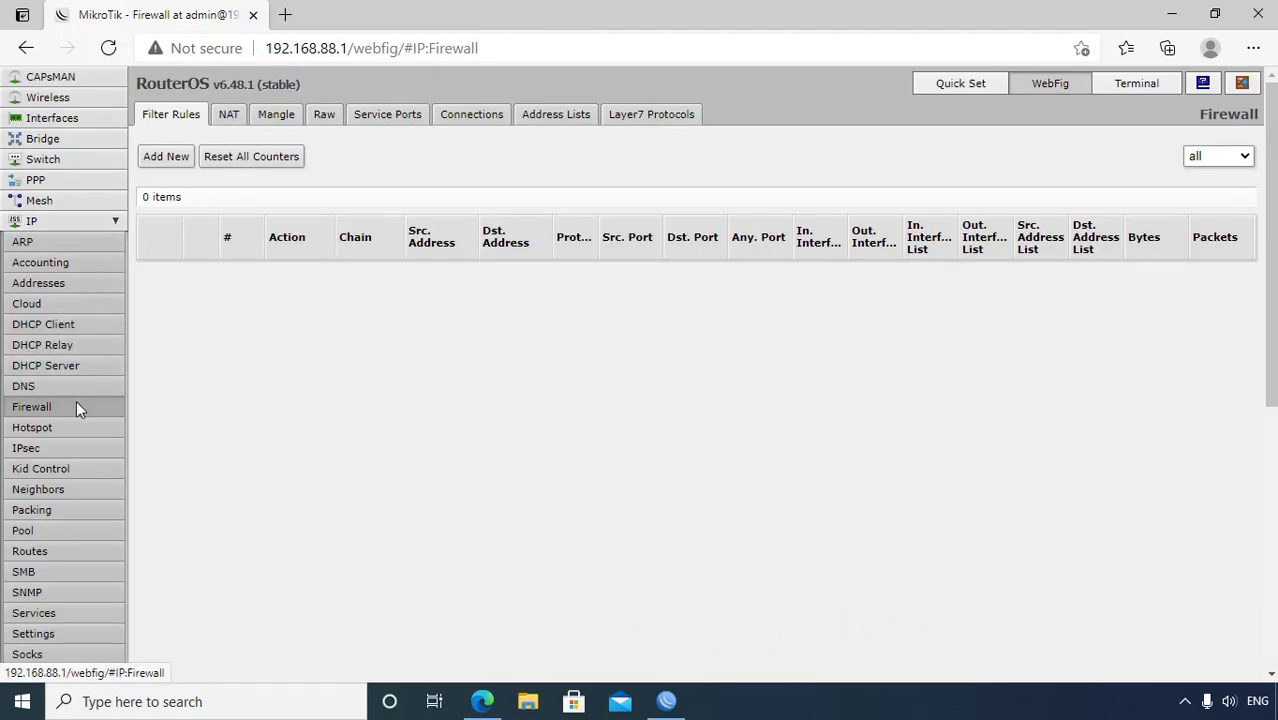
Add a firewall filter rule on the forward chain matching connection states established, related and new.
left_click(165, 160)
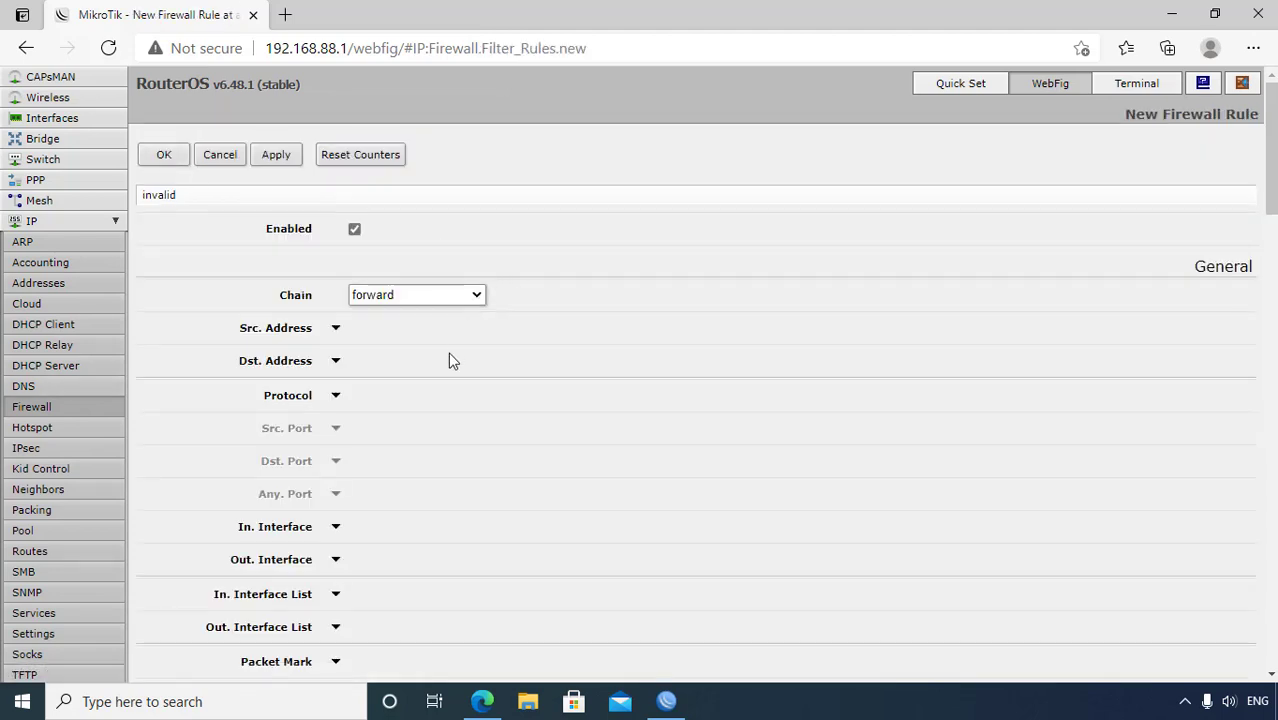
scroll(448, 361, "down", 2)
scroll(448, 372, "down", 2)
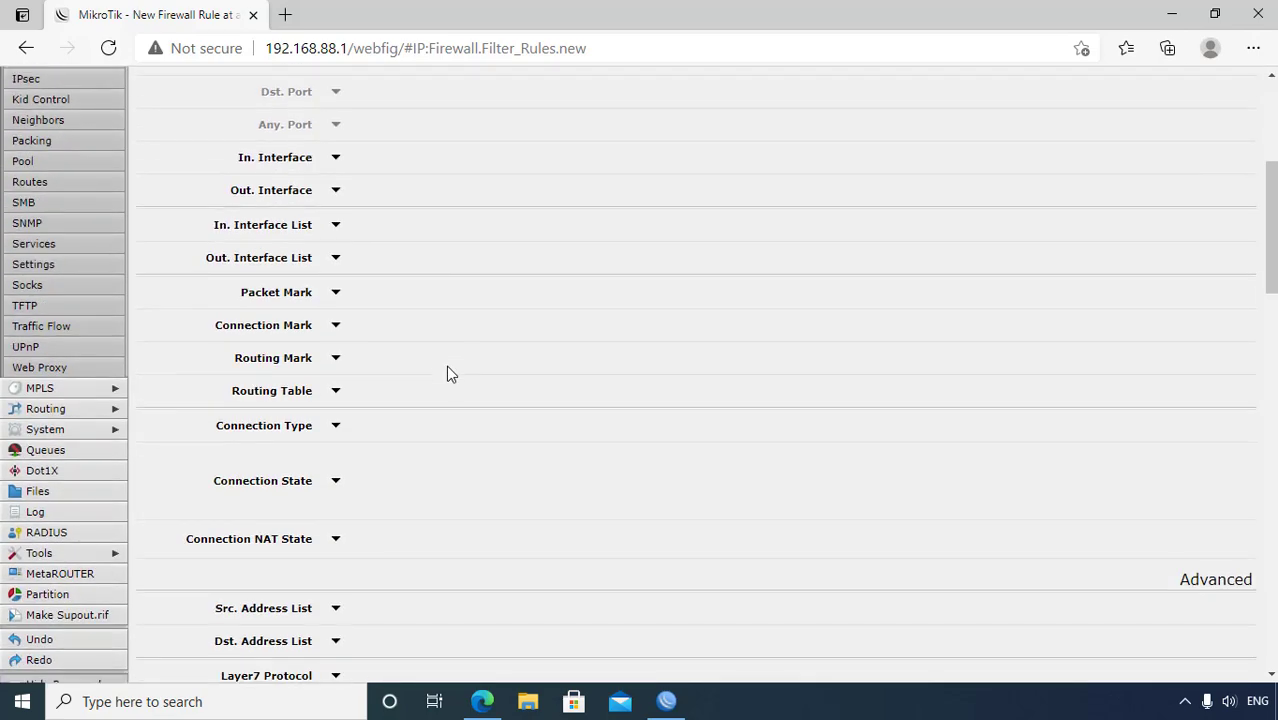
left_click(335, 481)
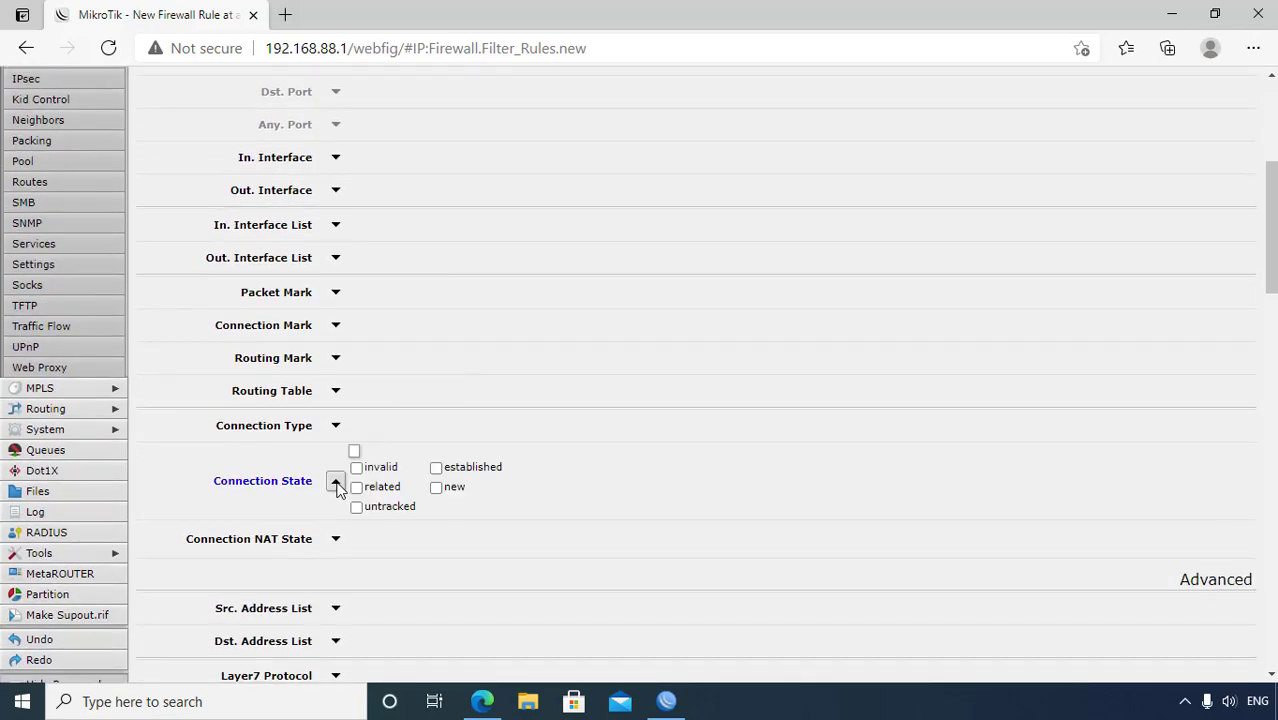
left_click(436, 487)
scroll(561, 418, "up", 4)
scroll(561, 418, "down", 9)
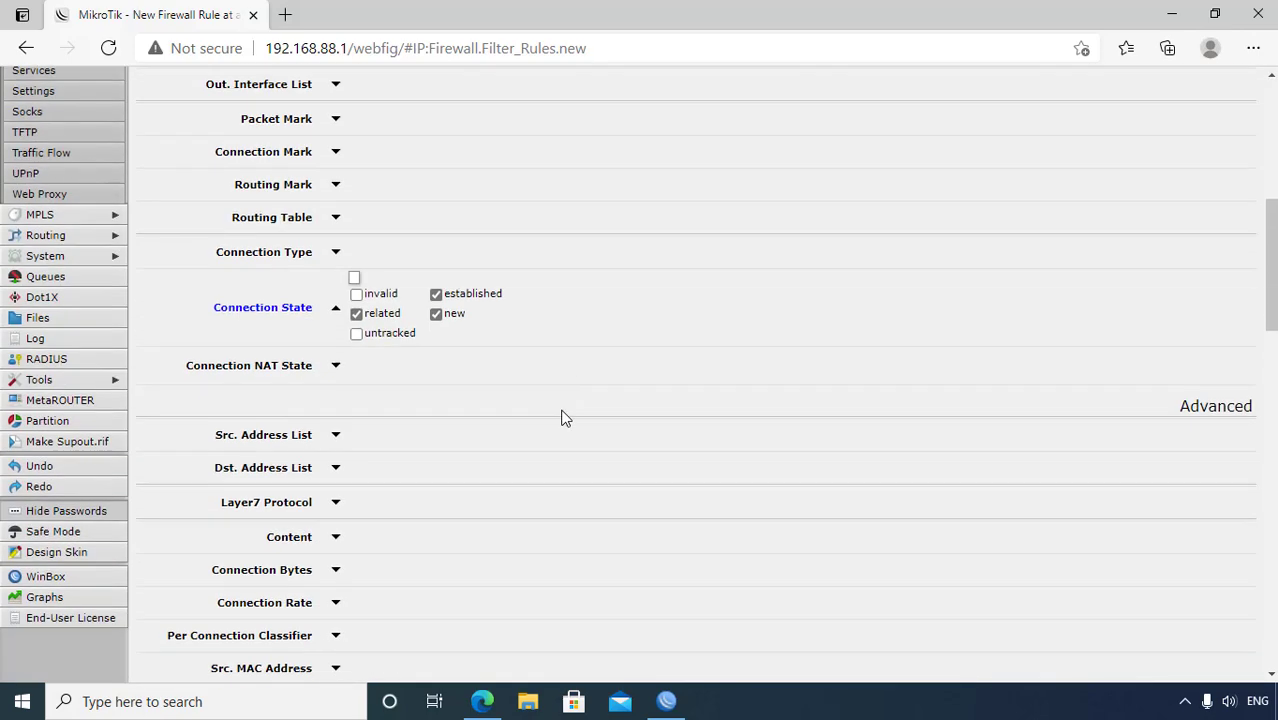
Keep accept as the forward rule's action, then apply and save the rule.
scroll(548, 427, "down", 10)
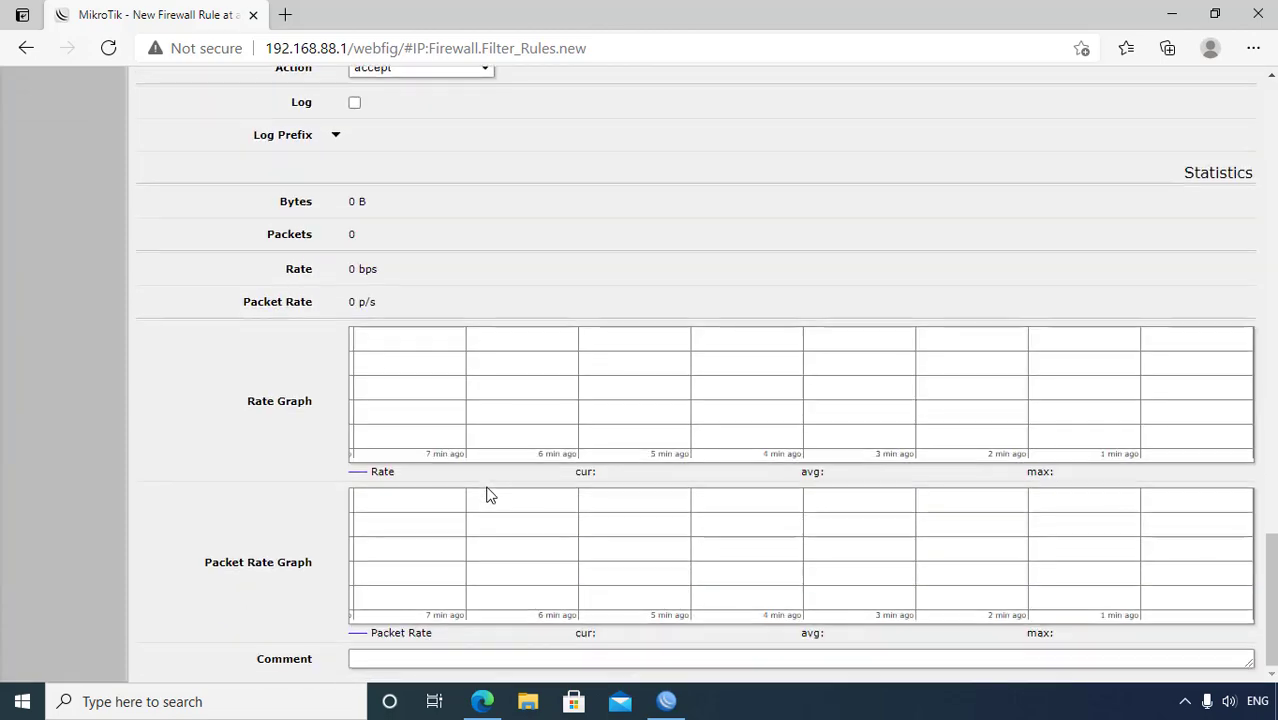
scroll(488, 494, "up", 5)
scroll(489, 514, "up", 5)
scroll(489, 510, "down", 9)
left_click(482, 255)
left_click(480, 254)
scroll(560, 285, "up", 12)
scroll(585, 307, "up", 8)
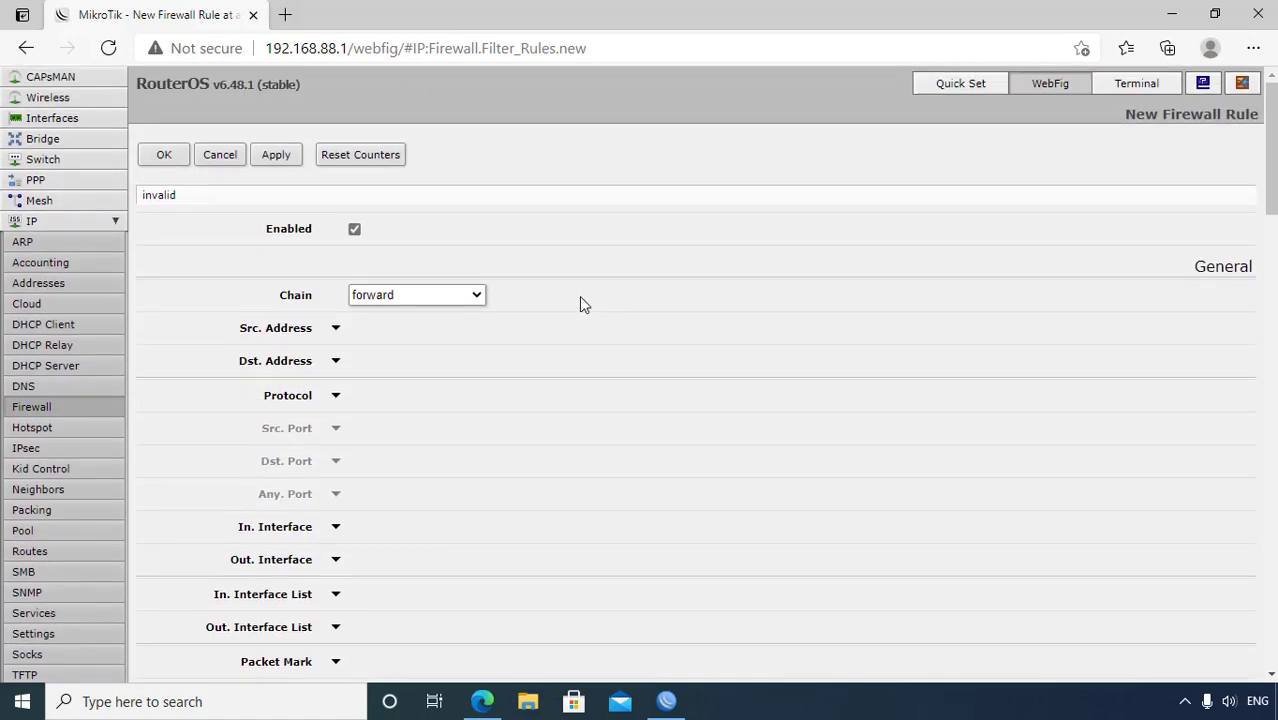
left_click(276, 158)
left_click(162, 155)
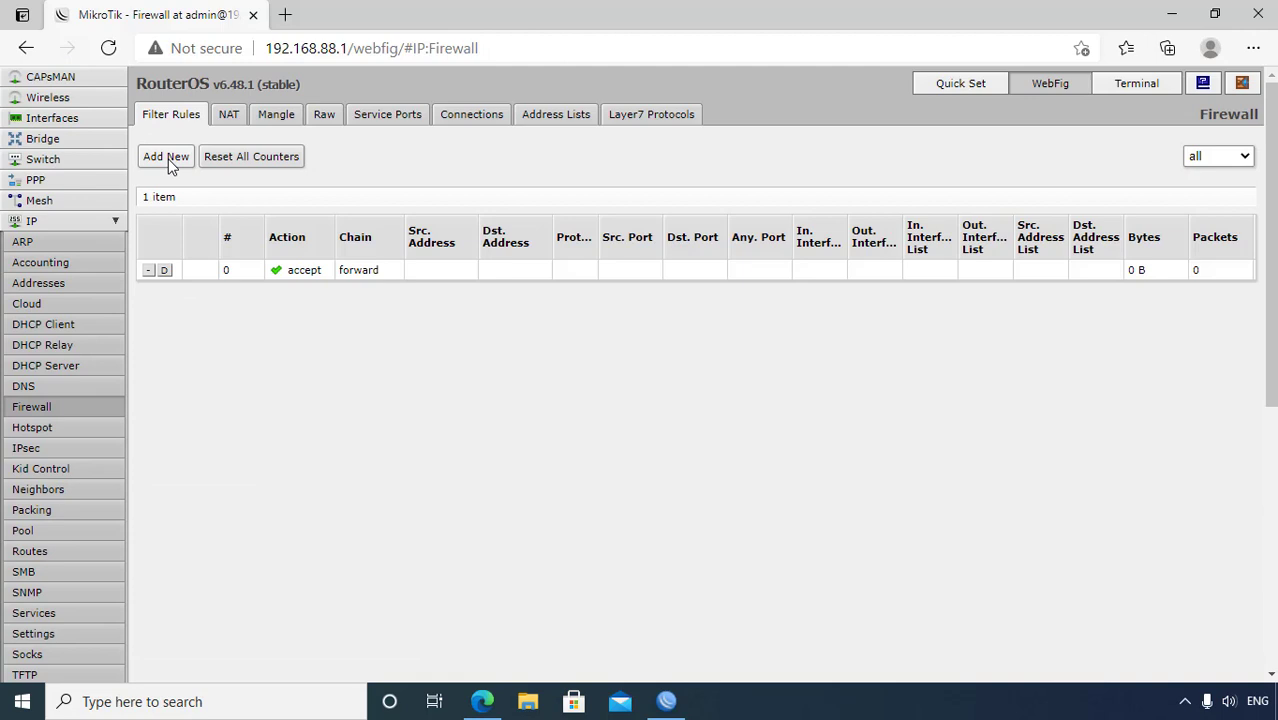
Add another firewall filter rule and set its chain to input.
left_click(168, 160)
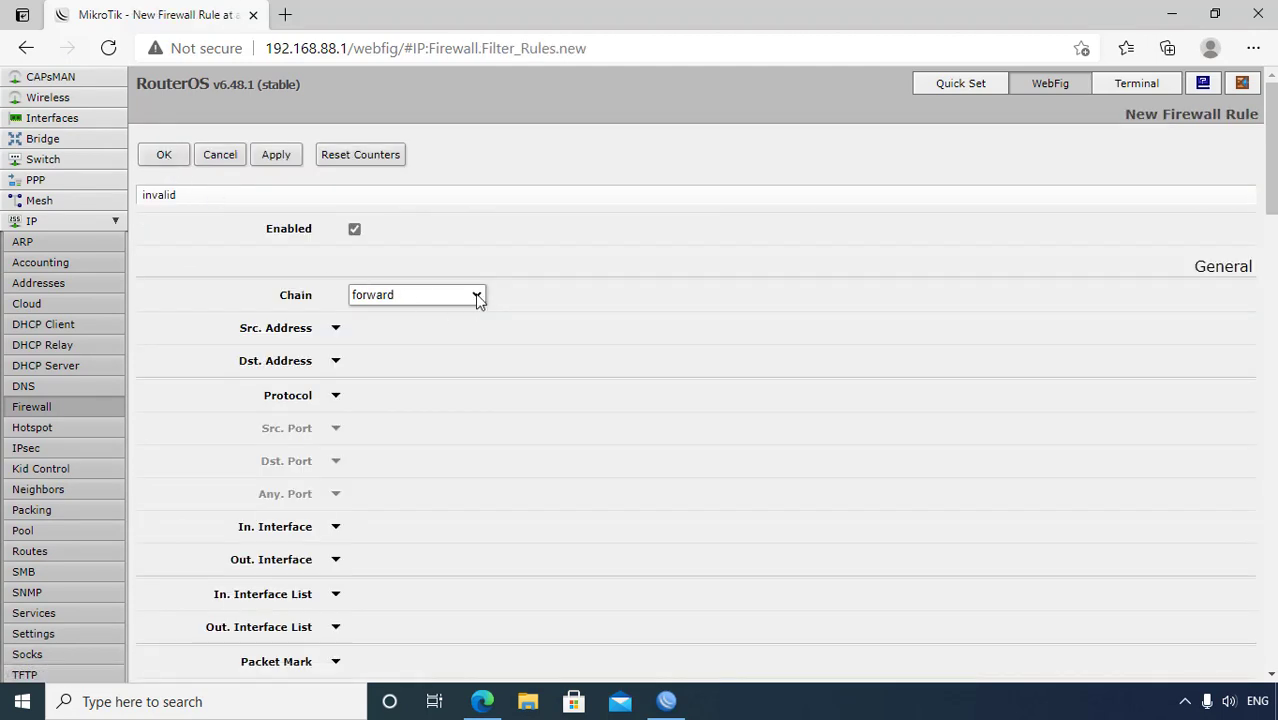
left_click(477, 298)
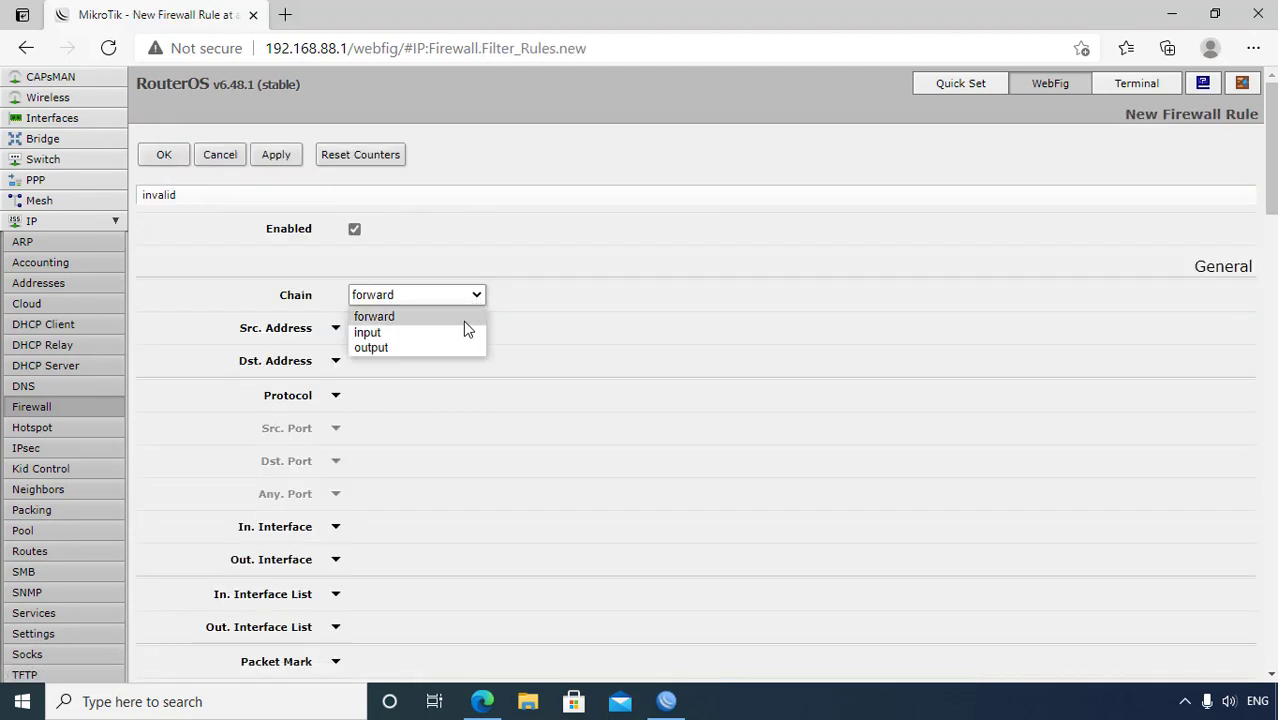
left_click(462, 328)
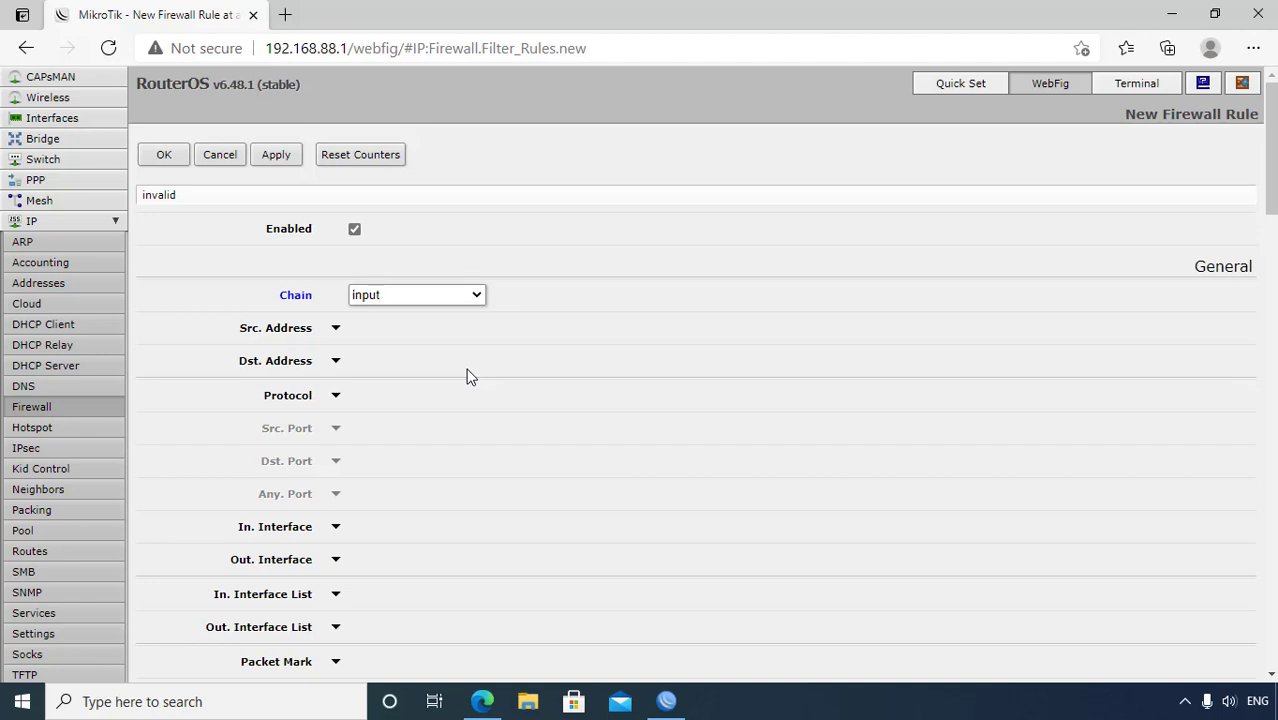
Set the input rule's connection state to established, related and new.
scroll(470, 376, "down", 12)
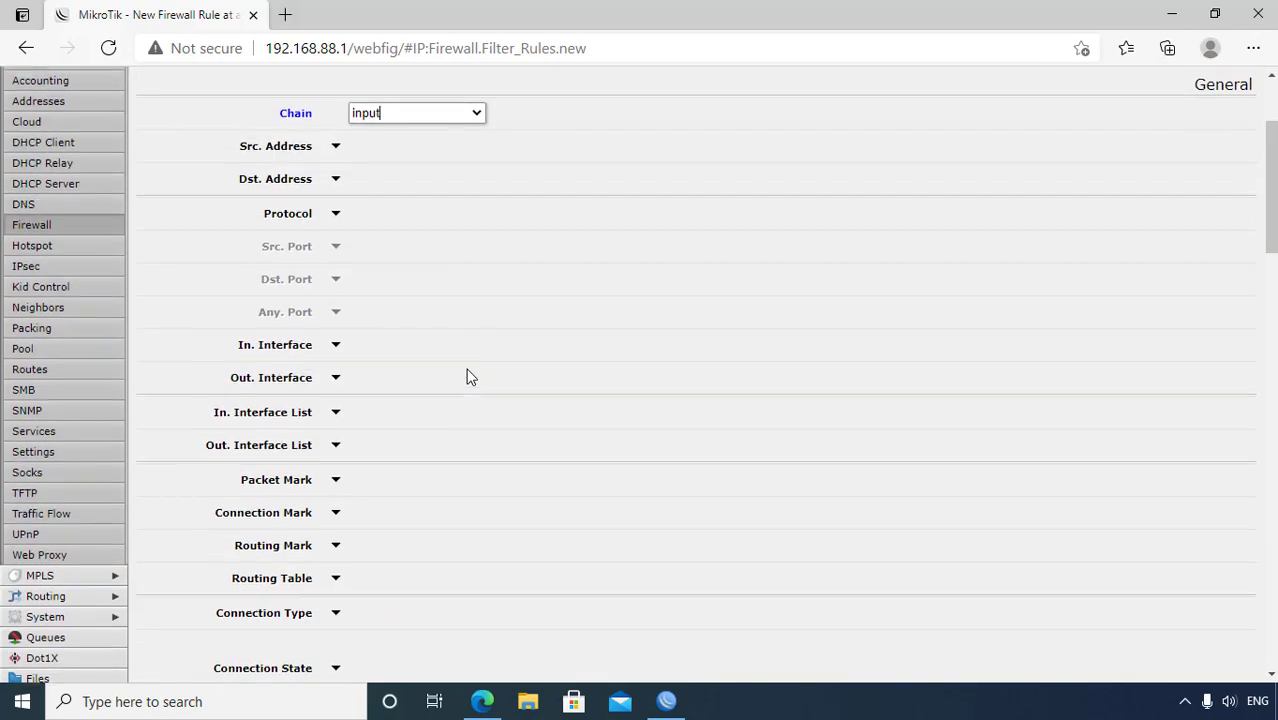
scroll(470, 376, "down", 4)
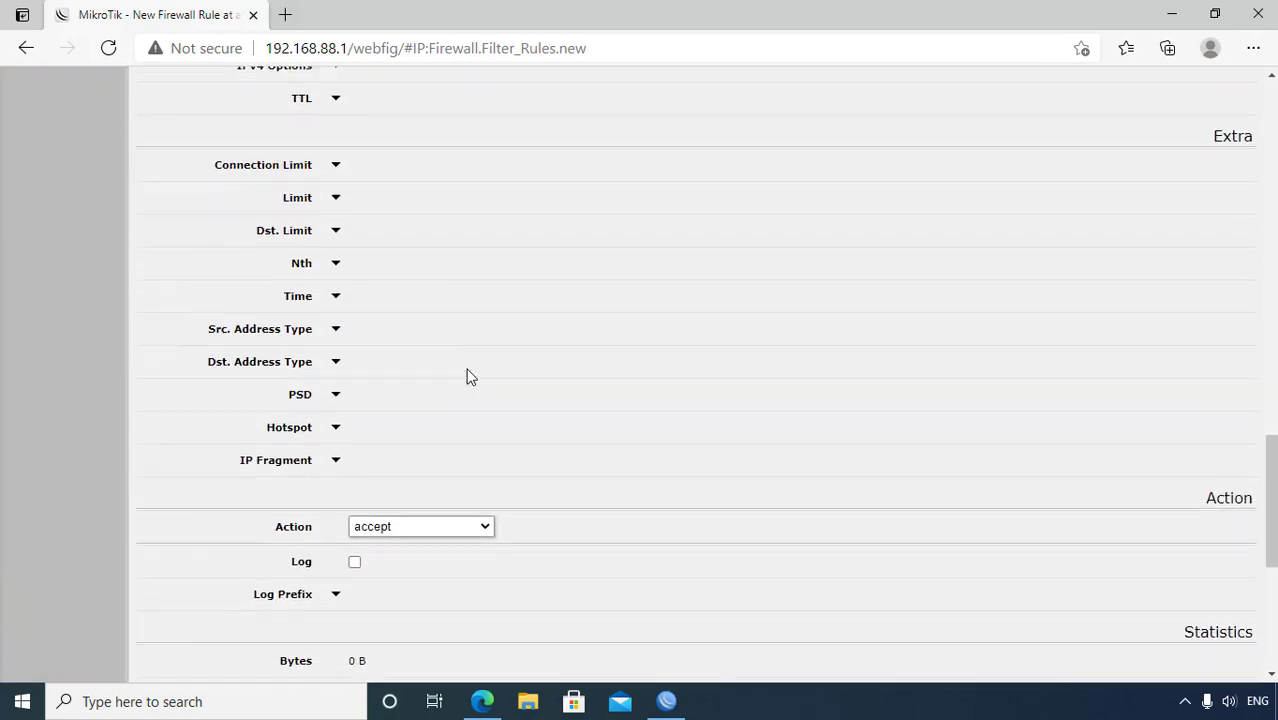
scroll(453, 333, "up", 11)
scroll(453, 333, "up", 1)
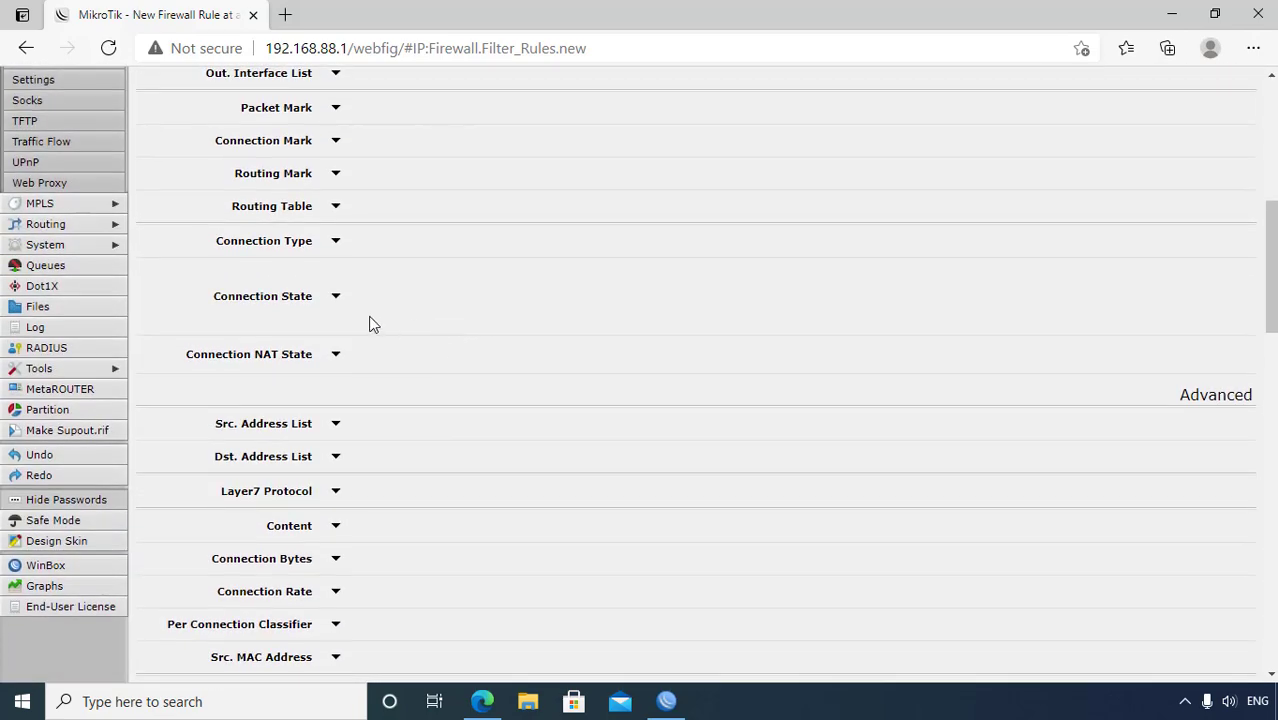
left_click(335, 296)
left_click(436, 302)
left_click(436, 283)
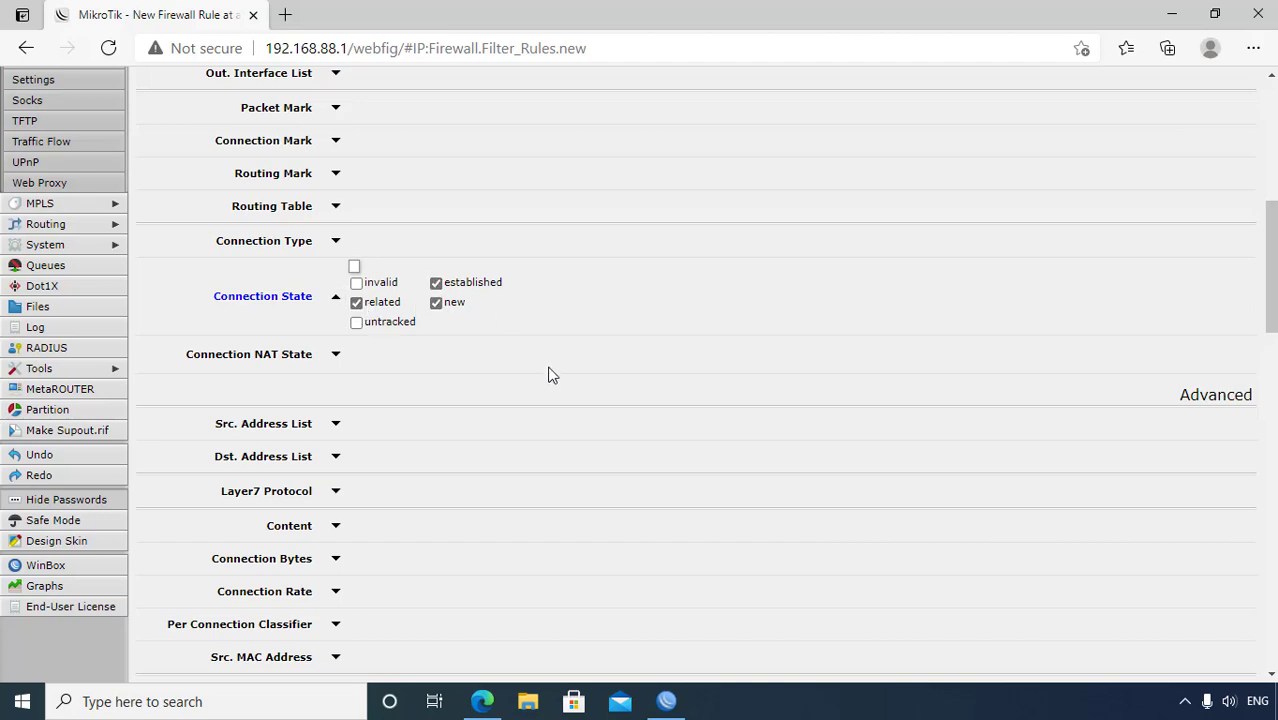
Keep accept as the input rule's action, then apply and save the rule.
scroll(549, 378, "down", 10)
scroll(485, 348, "down", 3)
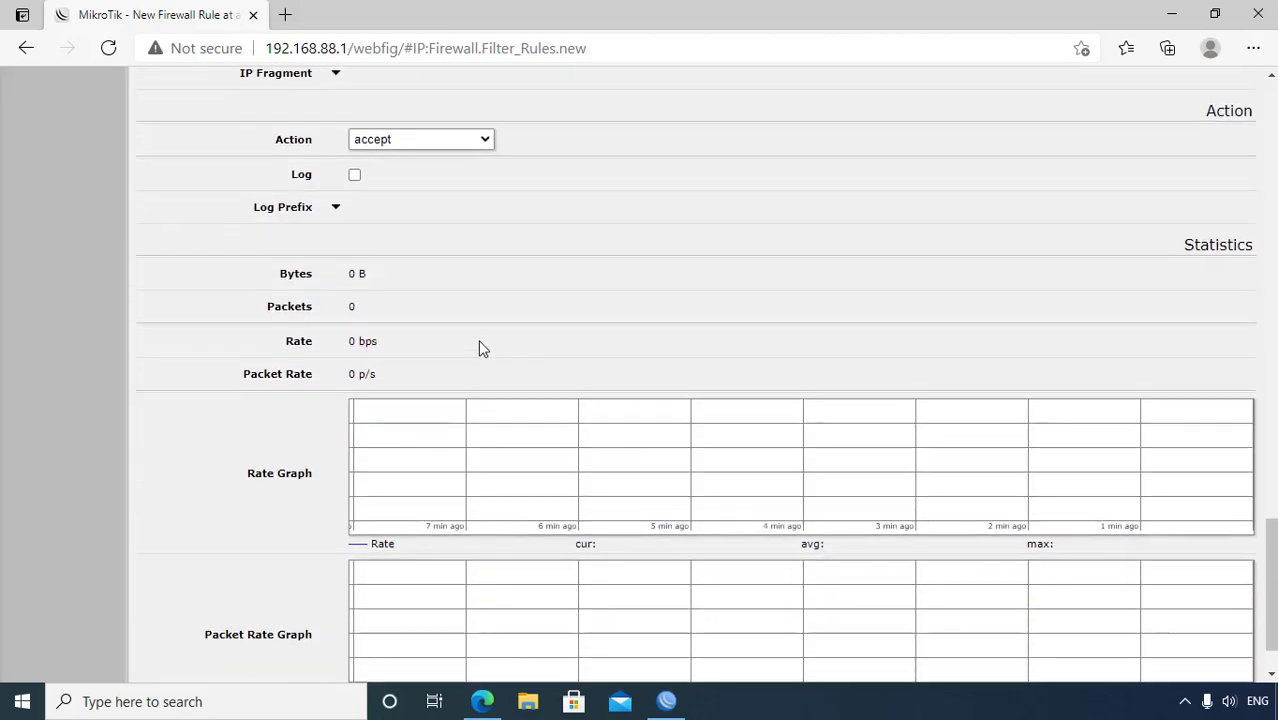
scroll(422, 322, "up", 10)
scroll(400, 300, "up", 15)
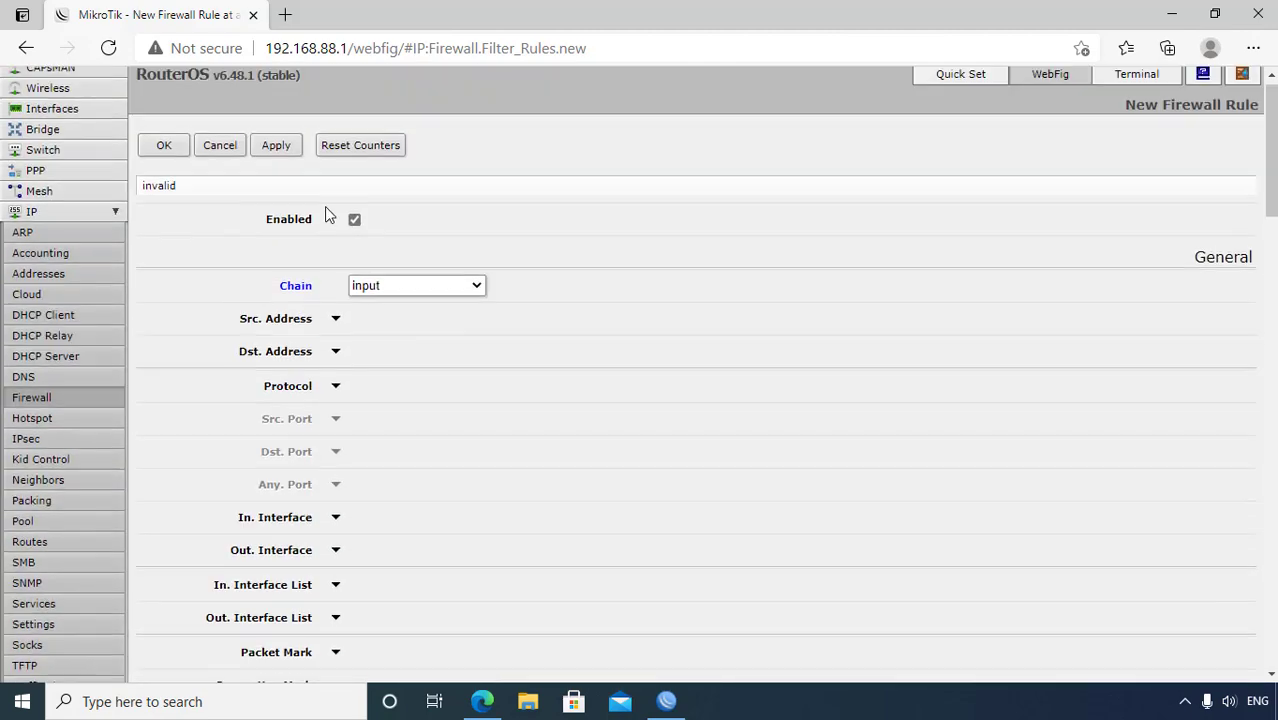
left_click(276, 154)
left_click(158, 158)
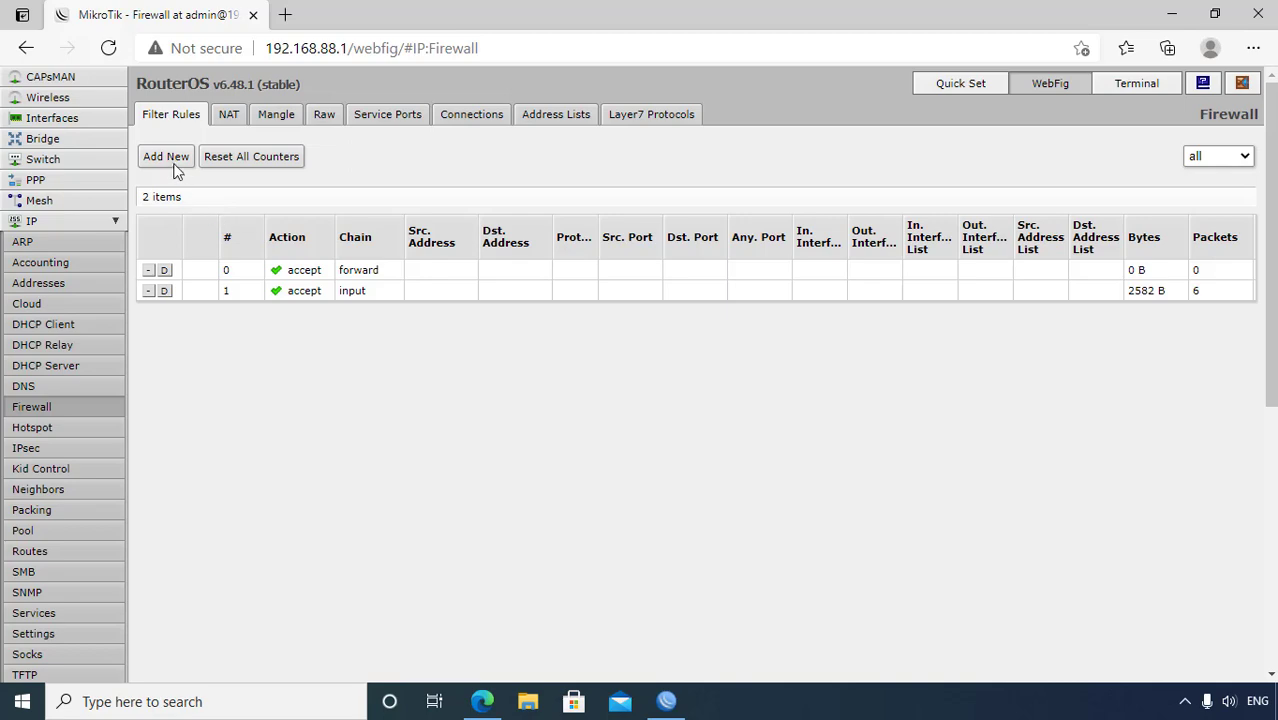
Add a firewall filter rule on the forward chain matching the invalid connection state.
left_click(166, 157)
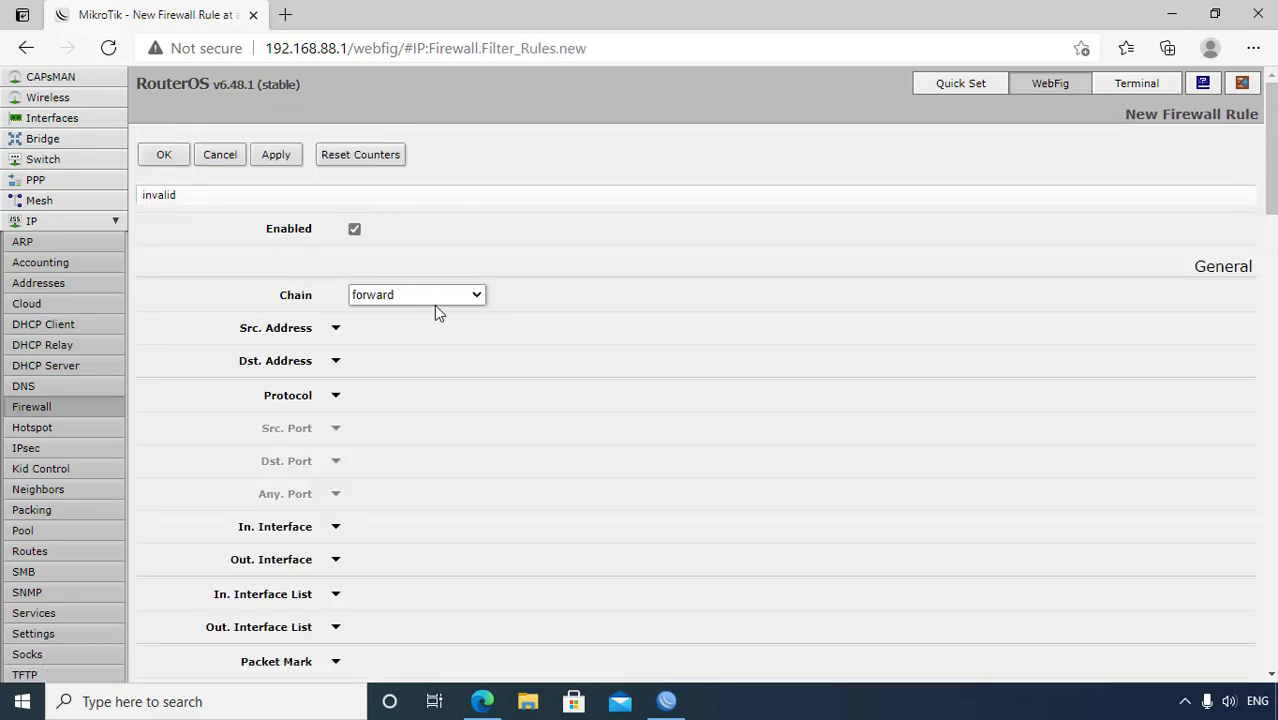
scroll(444, 361, "down", 7)
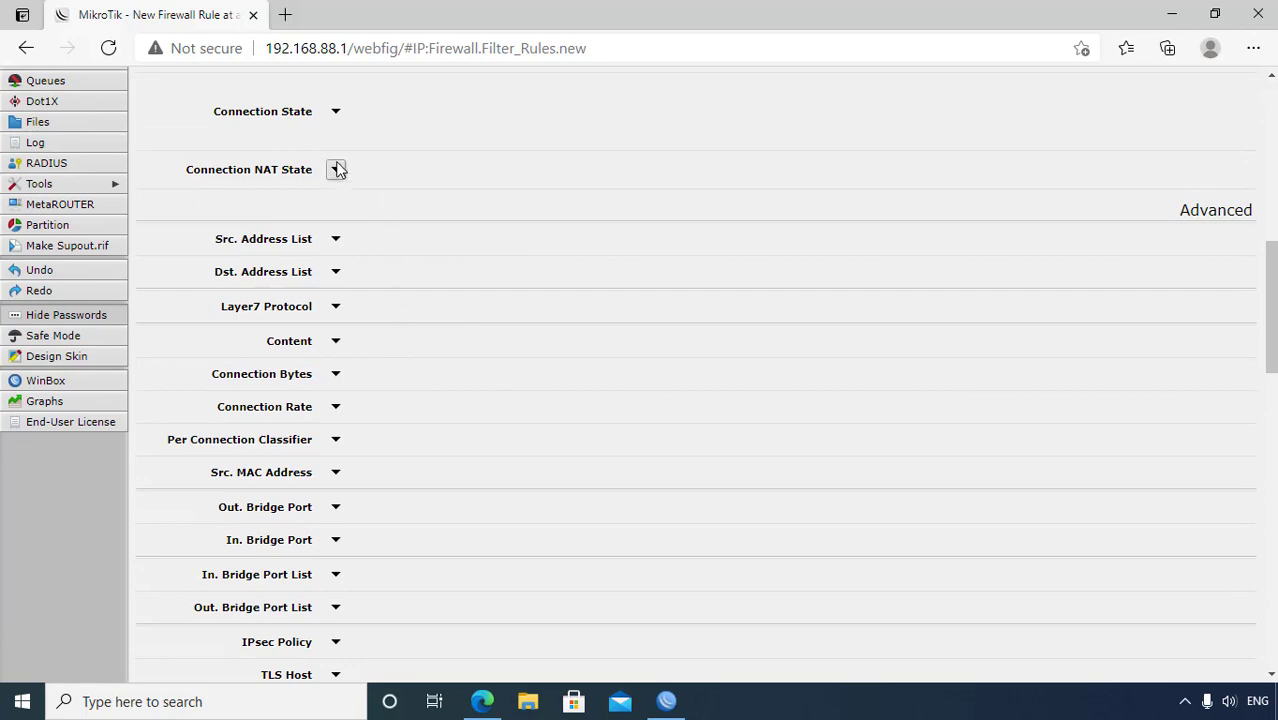
left_click(336, 111)
left_click(356, 97)
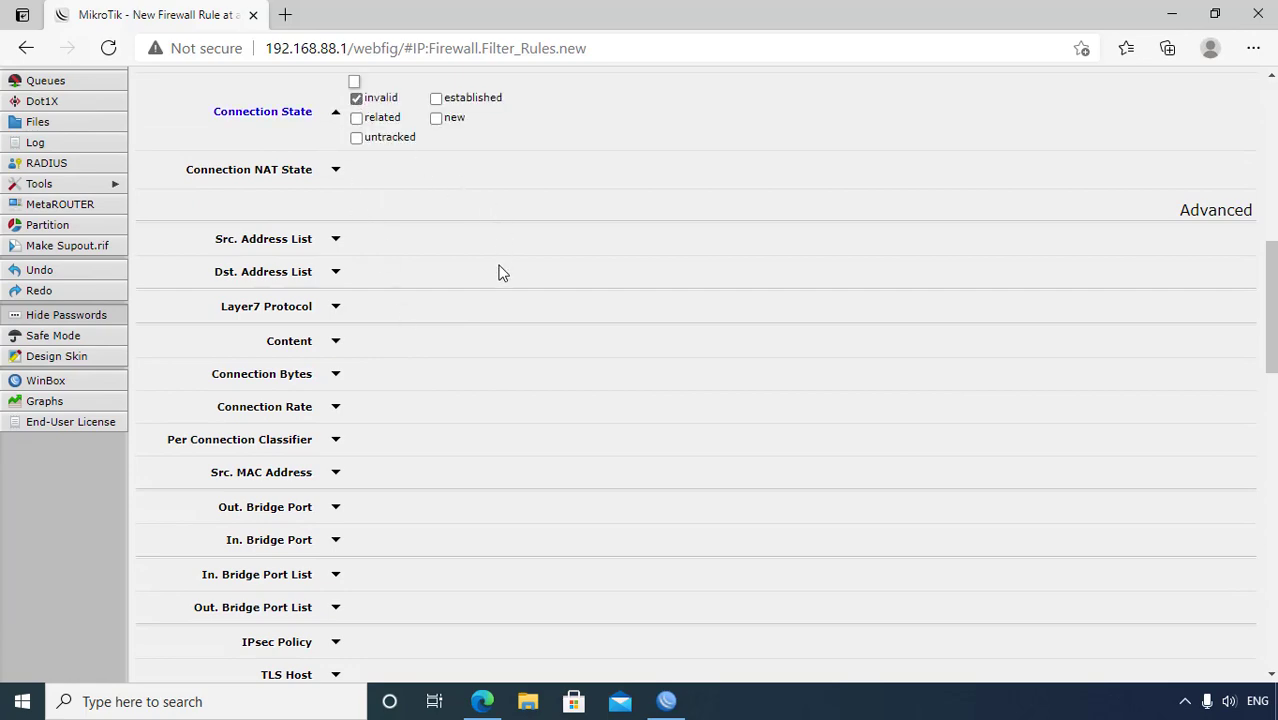
Set the invalid-state forward rule's action to drop, then apply and save the rule.
scroll(499, 268, "down", 12)
left_click(483, 141)
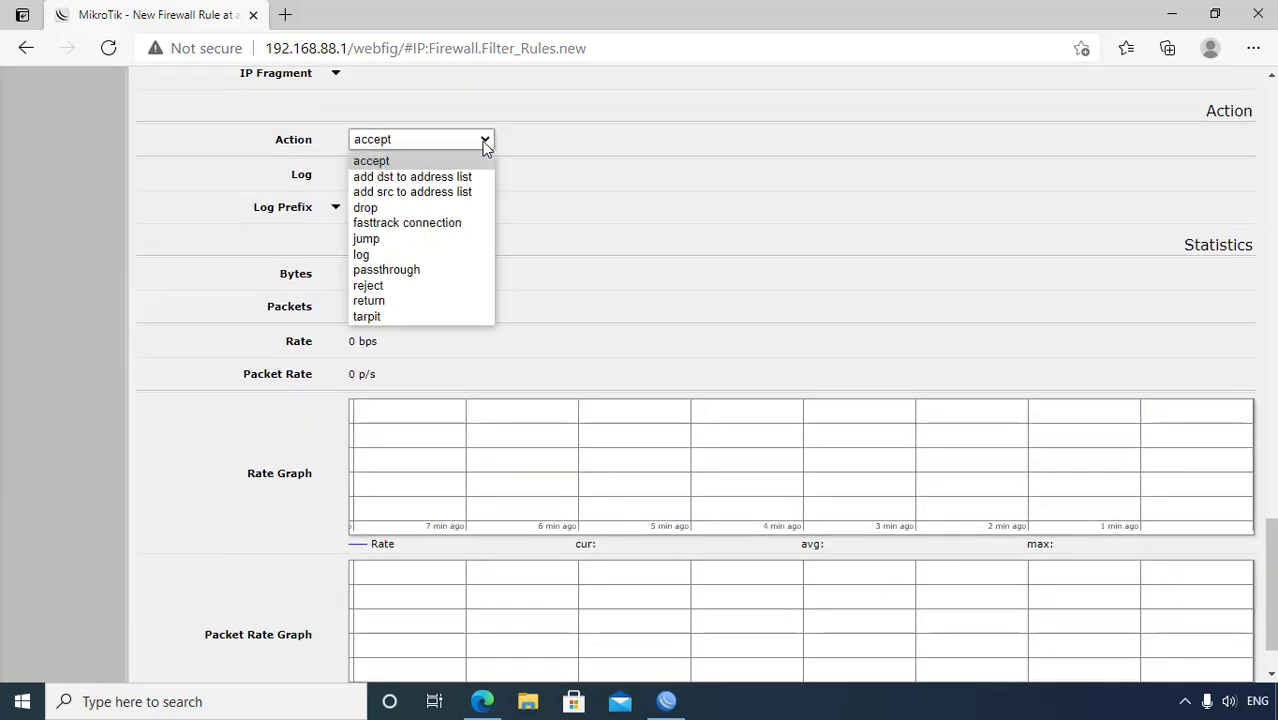
left_click(460, 207)
scroll(479, 257, "up", 15)
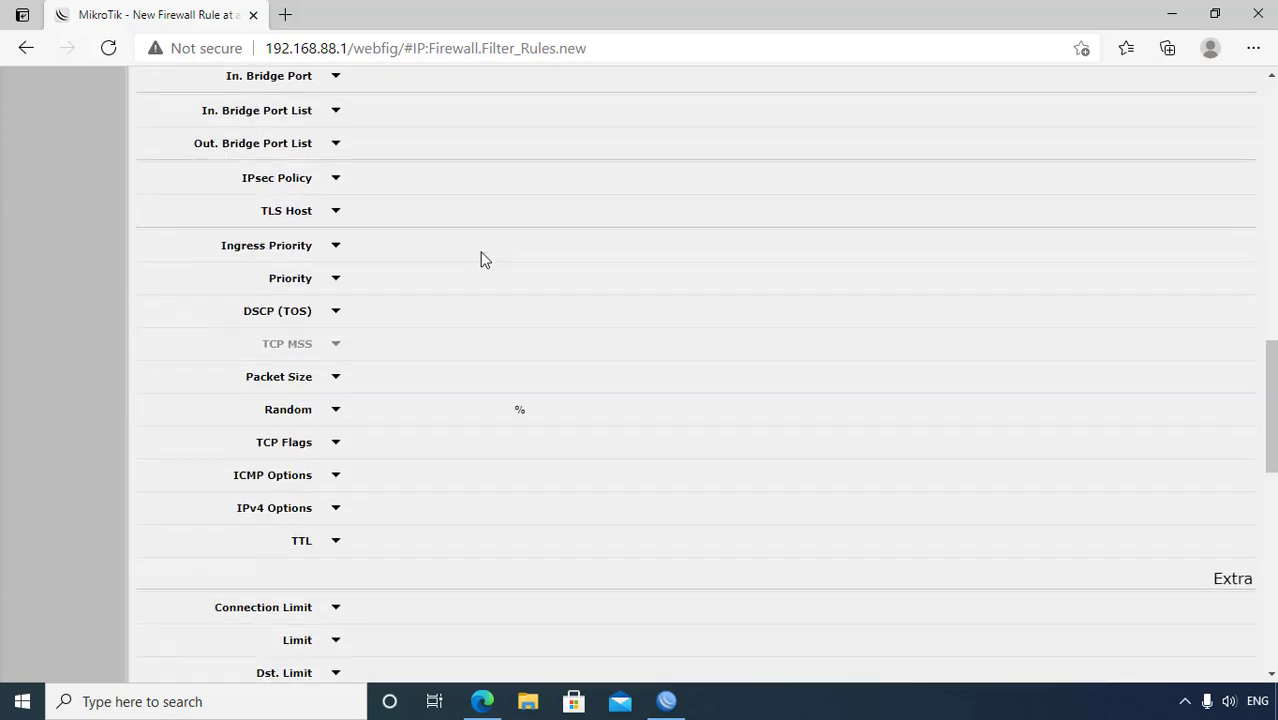
left_click(269, 156)
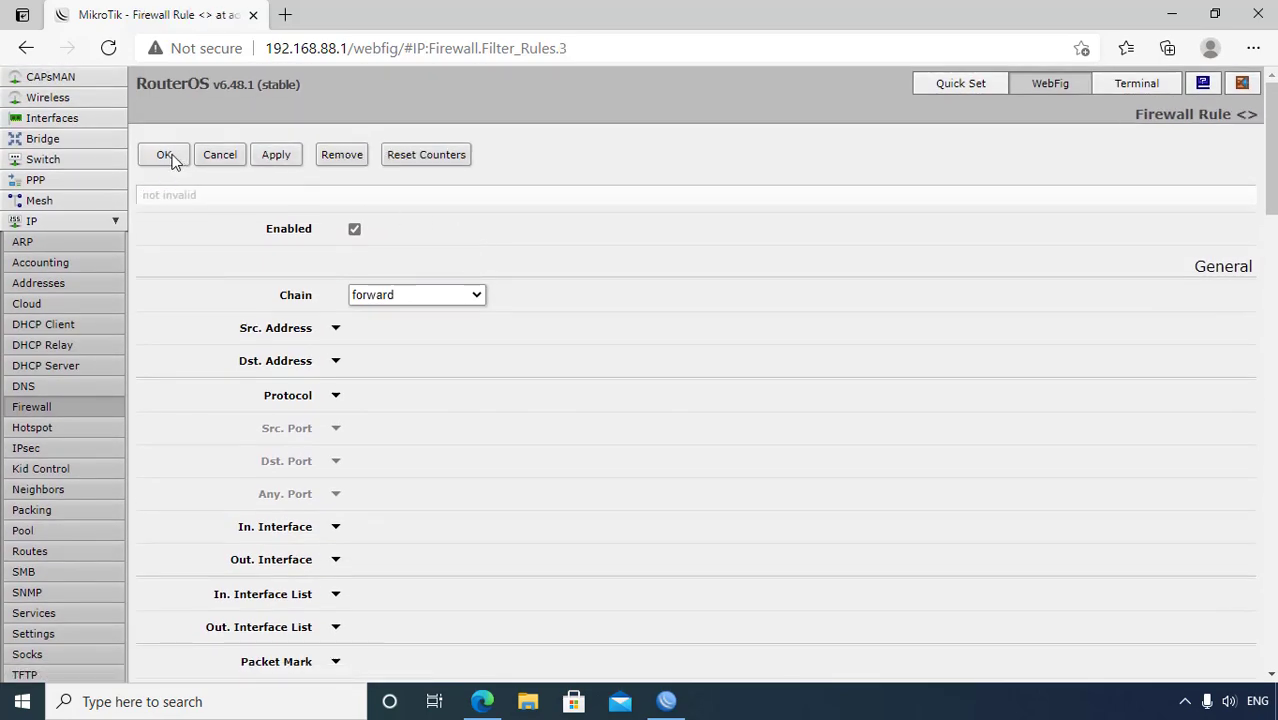
left_click(163, 157)
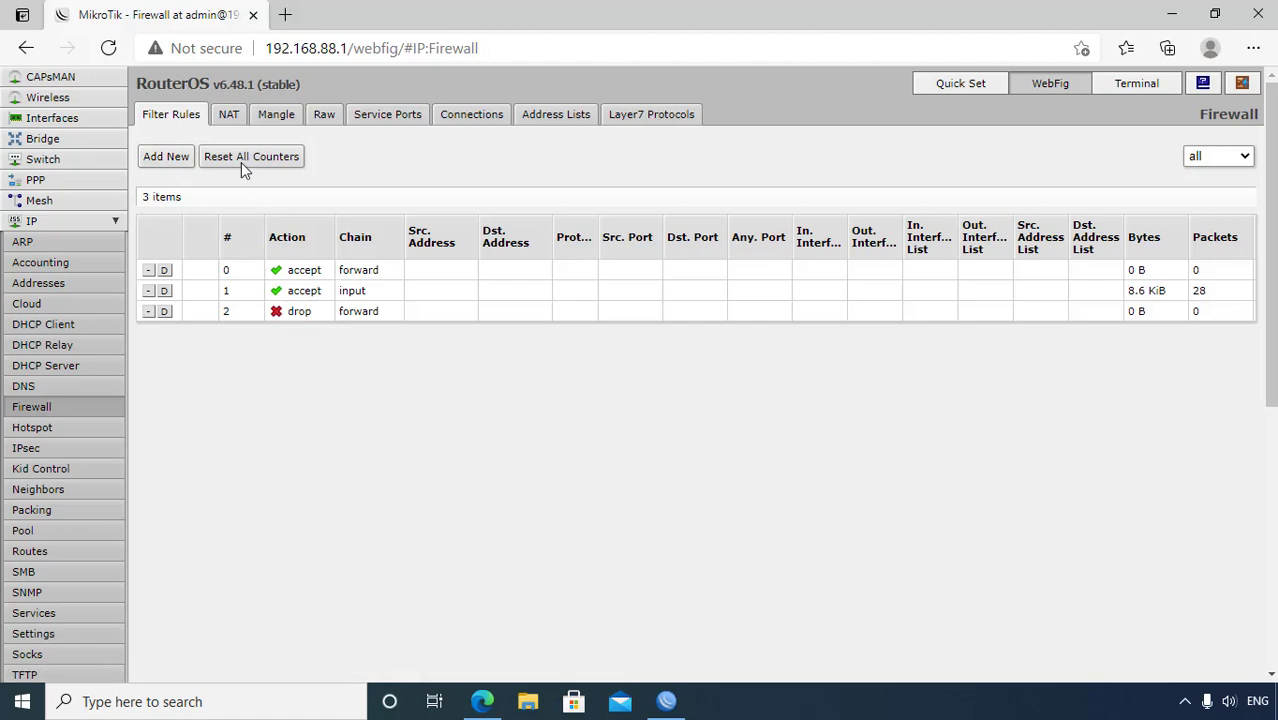
Add a firewall filter rule on the input chain matching the invalid connection state.
left_click(166, 160)
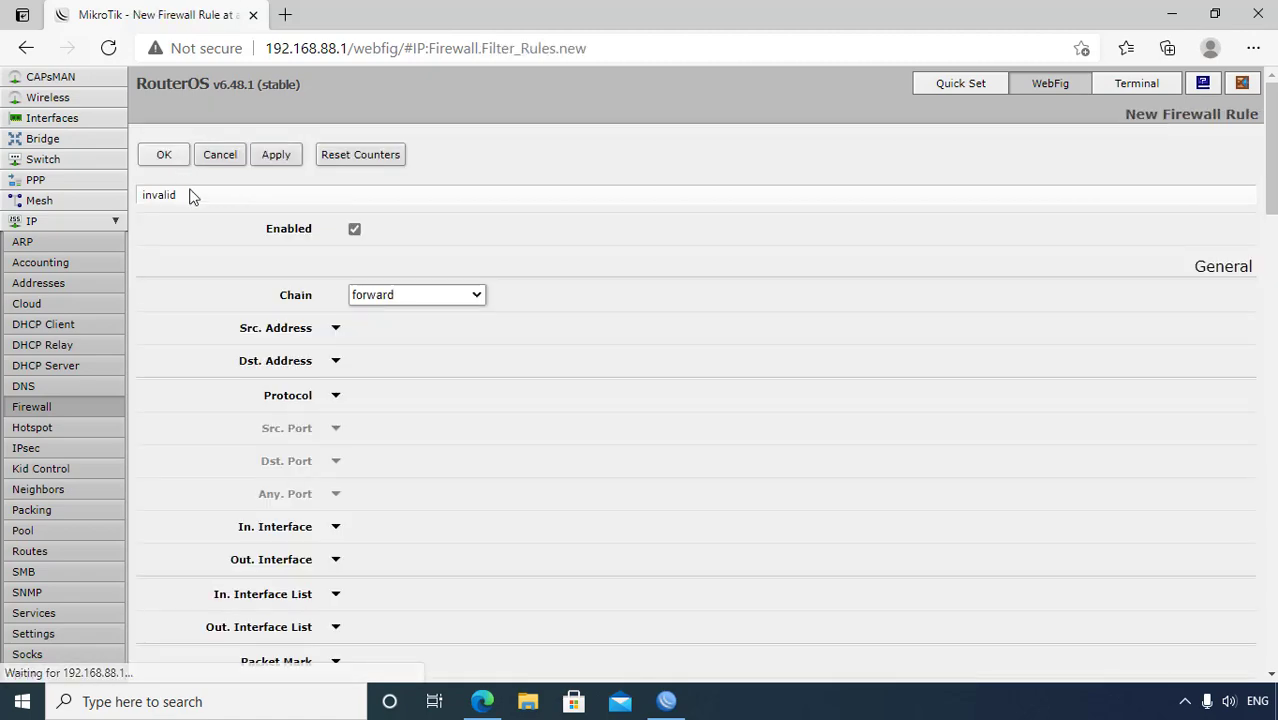
left_click(474, 298)
left_click(457, 334)
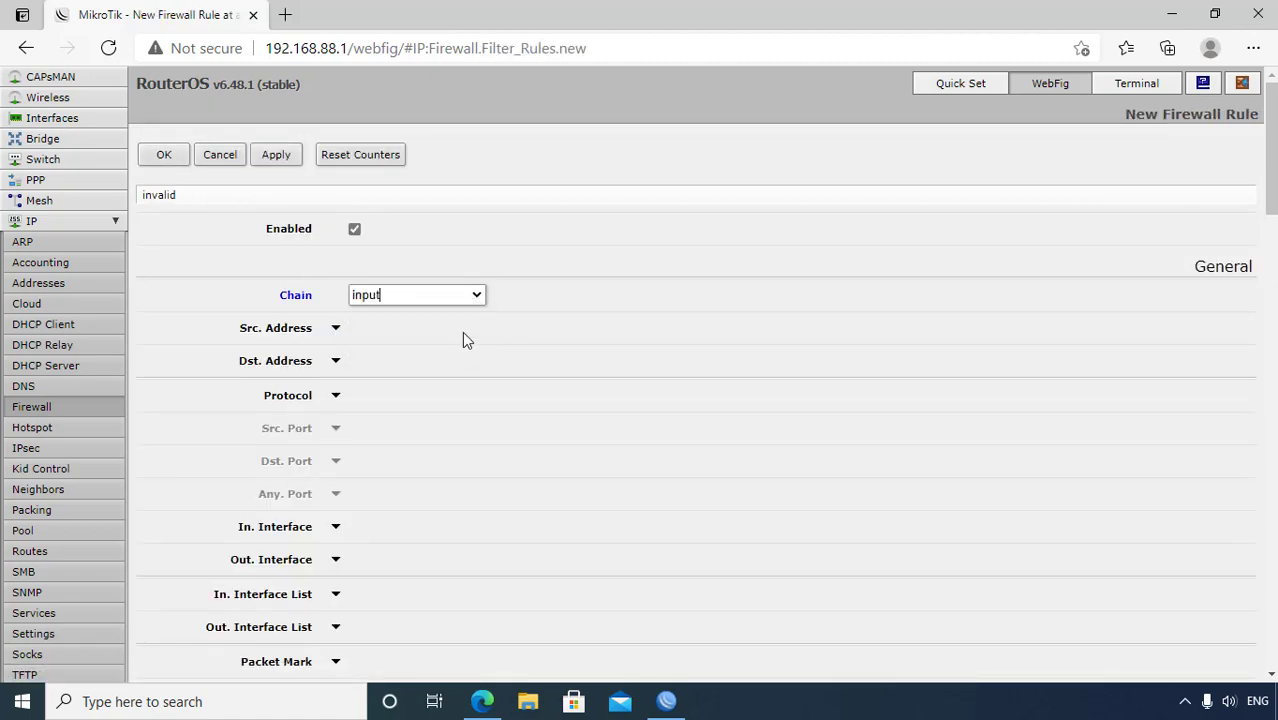
scroll(462, 338, "down", 10)
scroll(465, 339, "down", 8)
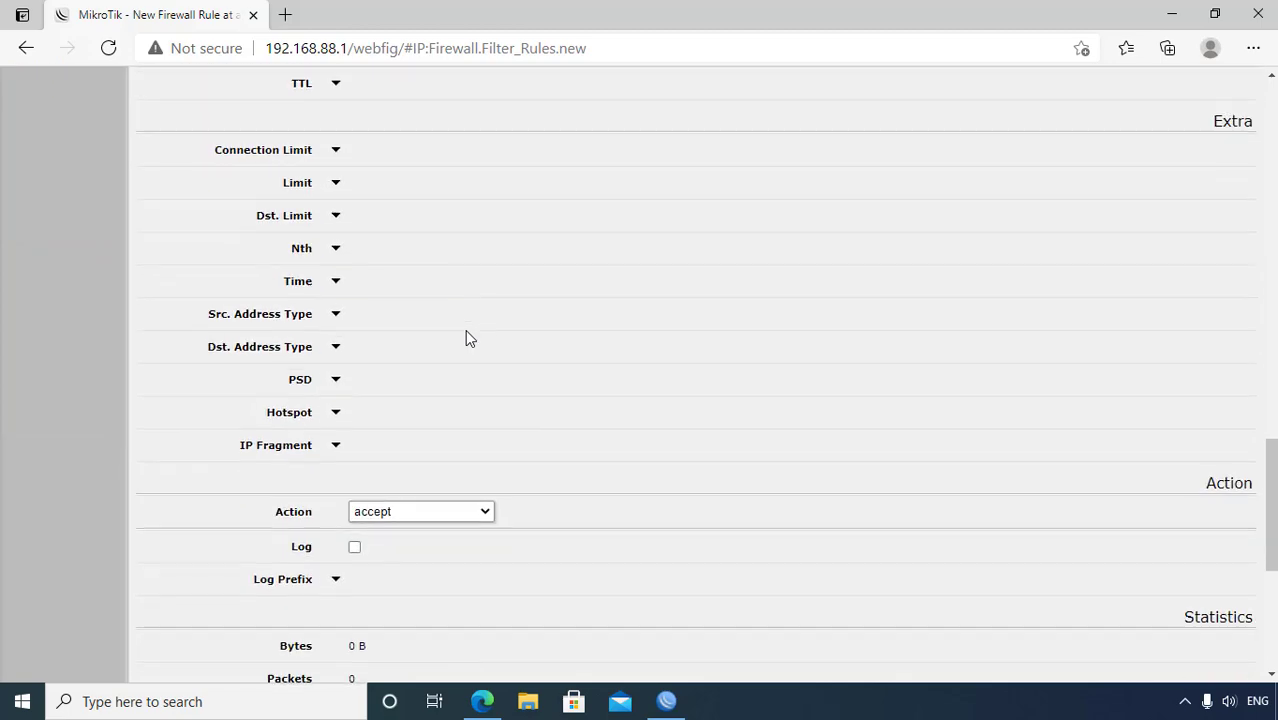
scroll(357, 195, "up", 8)
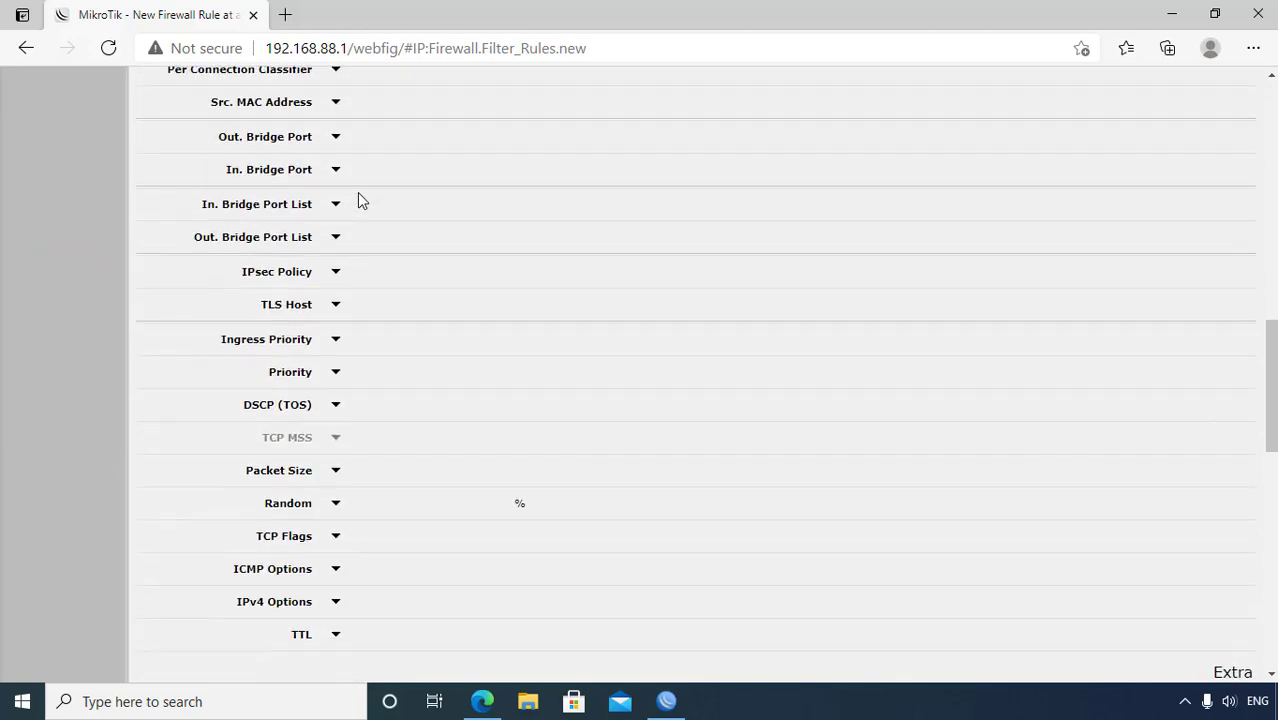
left_click(335, 109)
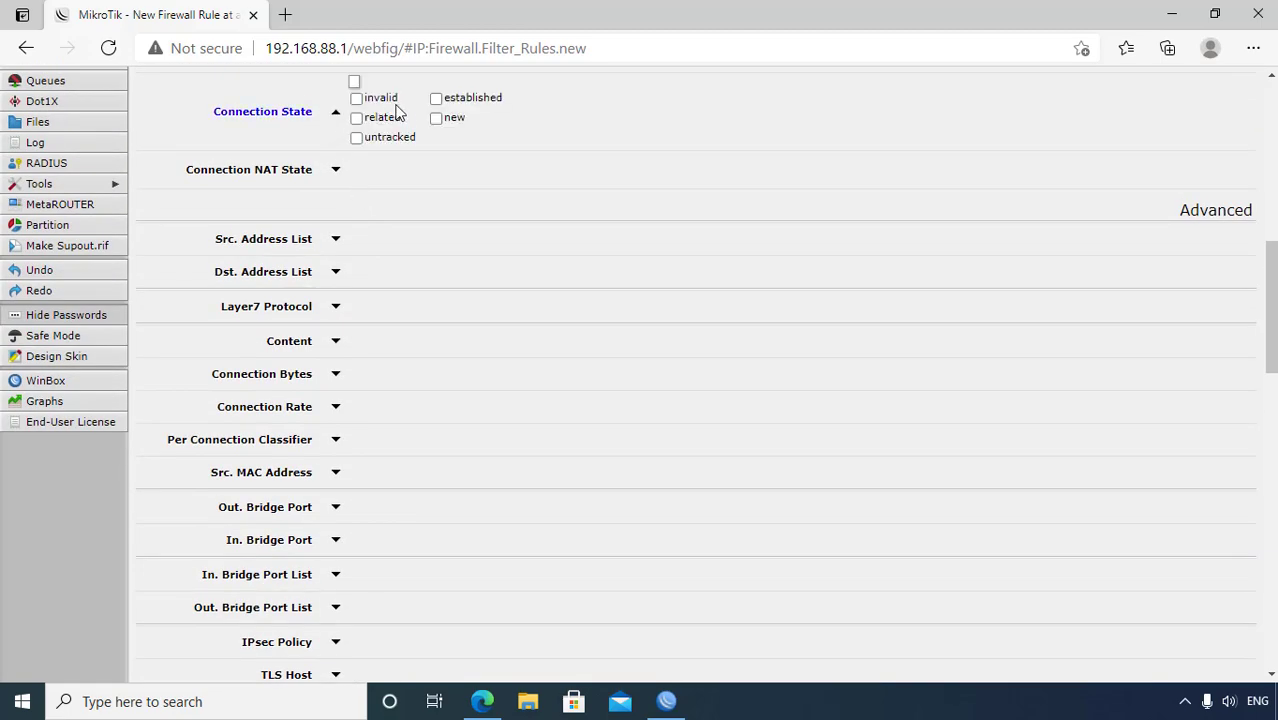
left_click(356, 98)
Set the invalid-state input rule's action to drop, then apply and save the rule.
scroll(545, 277, "down", 8)
scroll(562, 279, "down", 5)
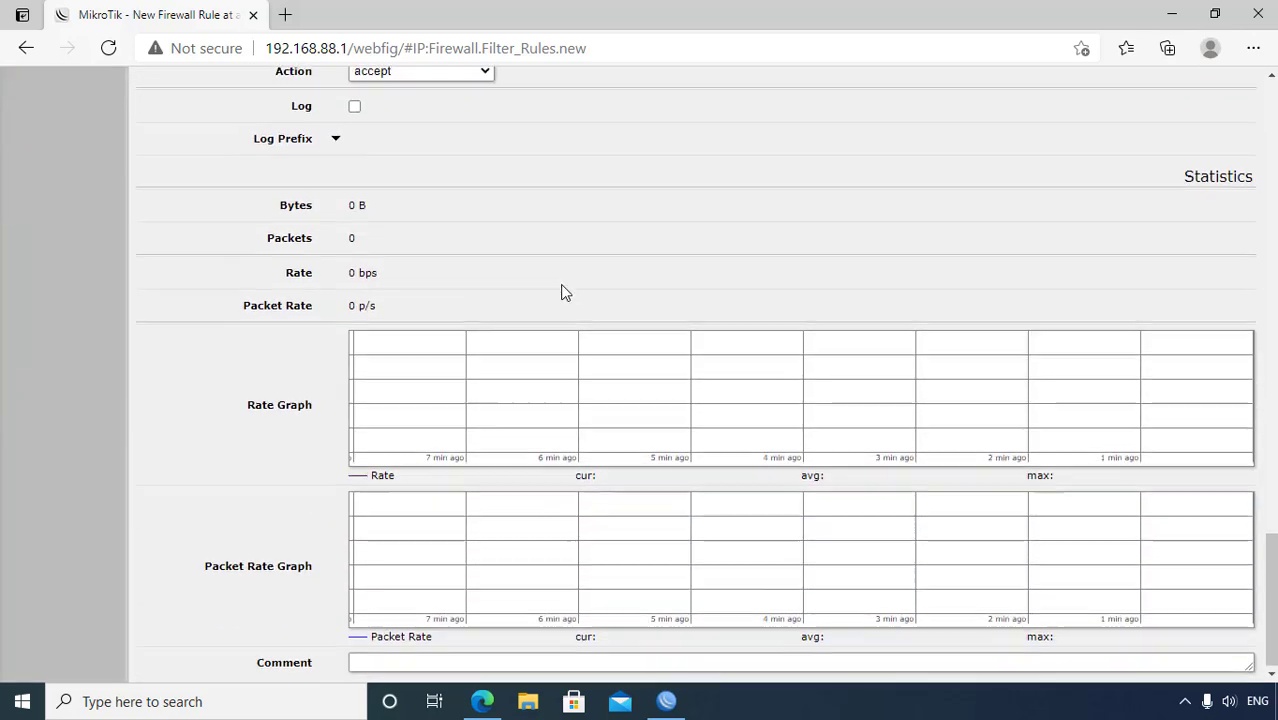
scroll(540, 315, "up", 6)
scroll(537, 326, "down", 3)
left_click(485, 437)
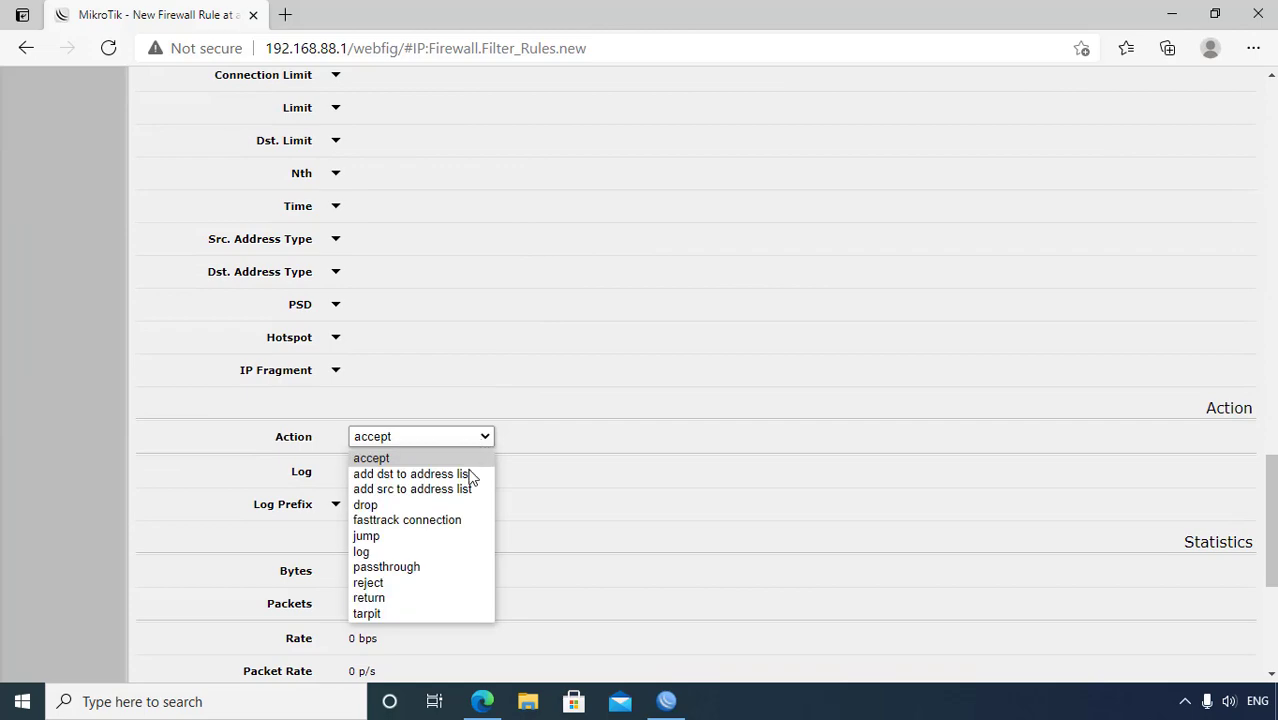
left_click(470, 507)
scroll(470, 330, "up", 12)
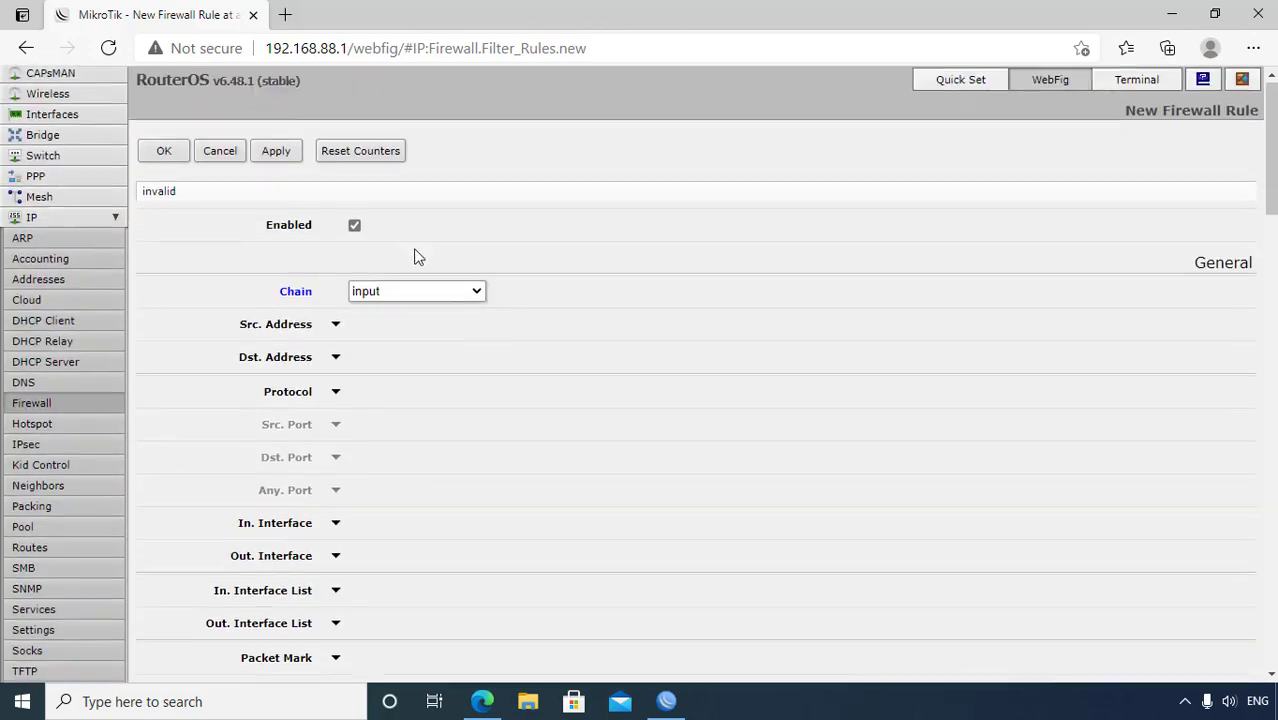
left_click(268, 156)
left_click(170, 156)
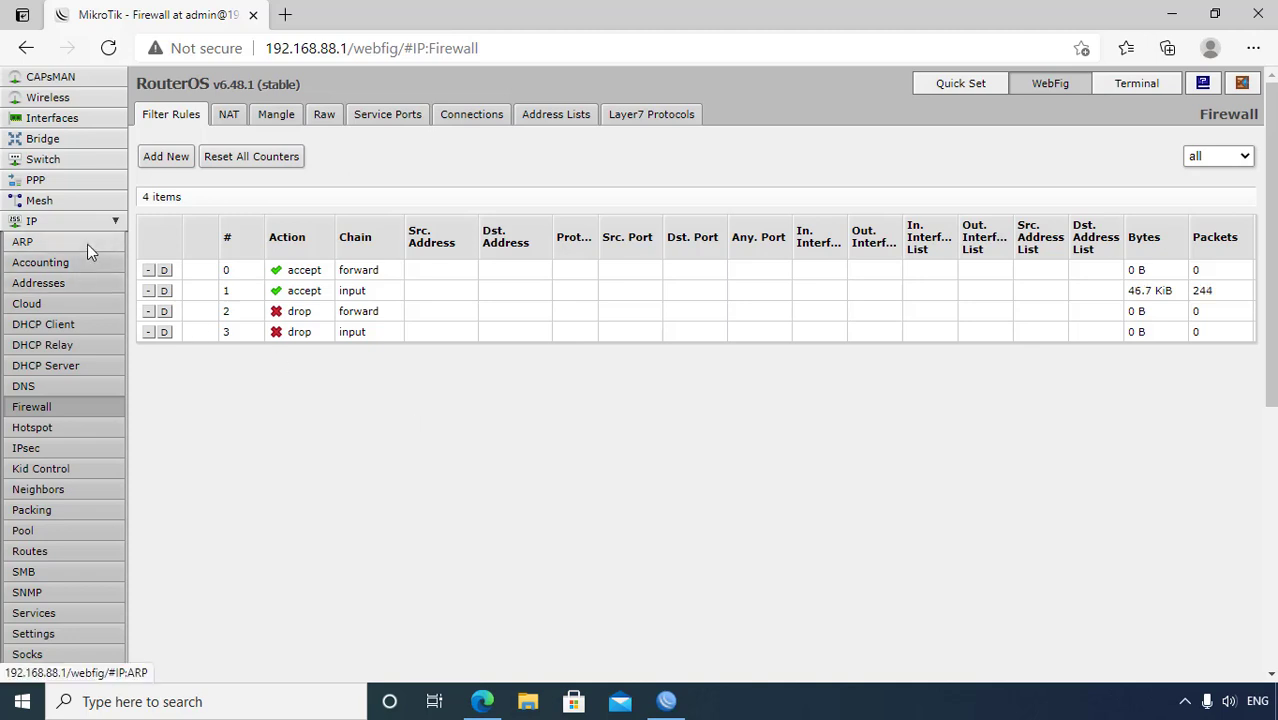
left_click(88, 325)
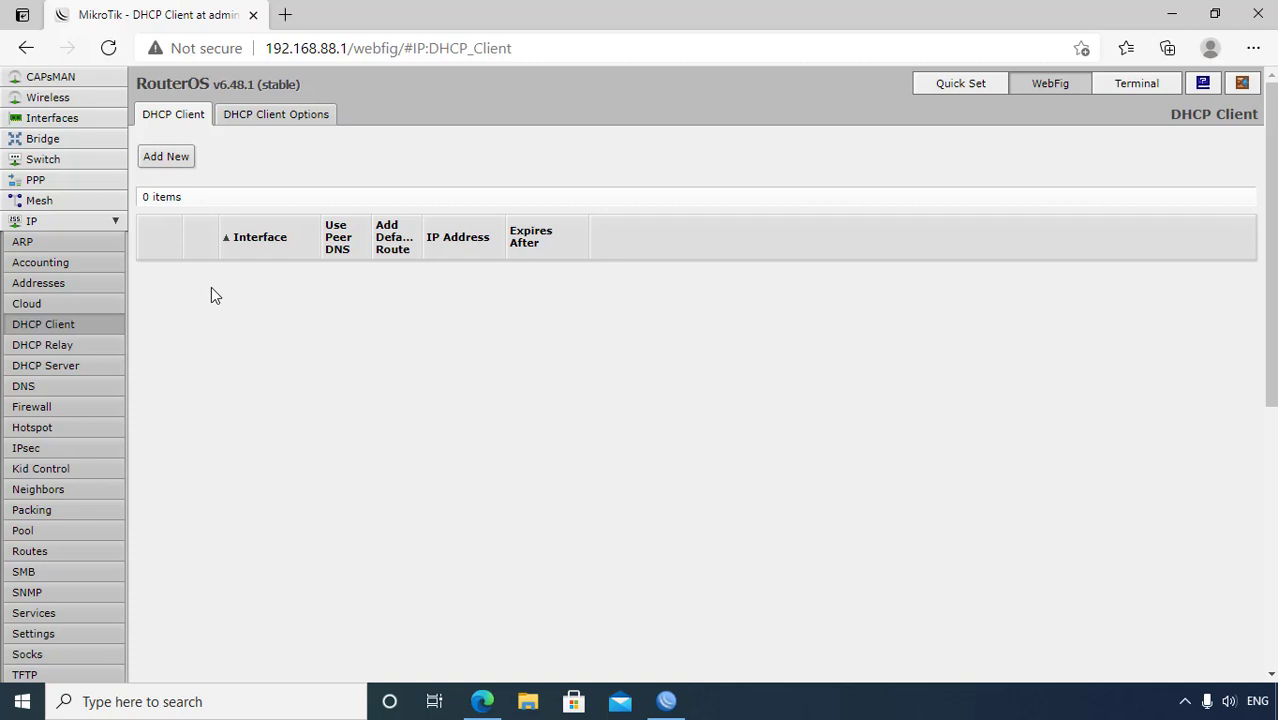
left_click(109, 283)
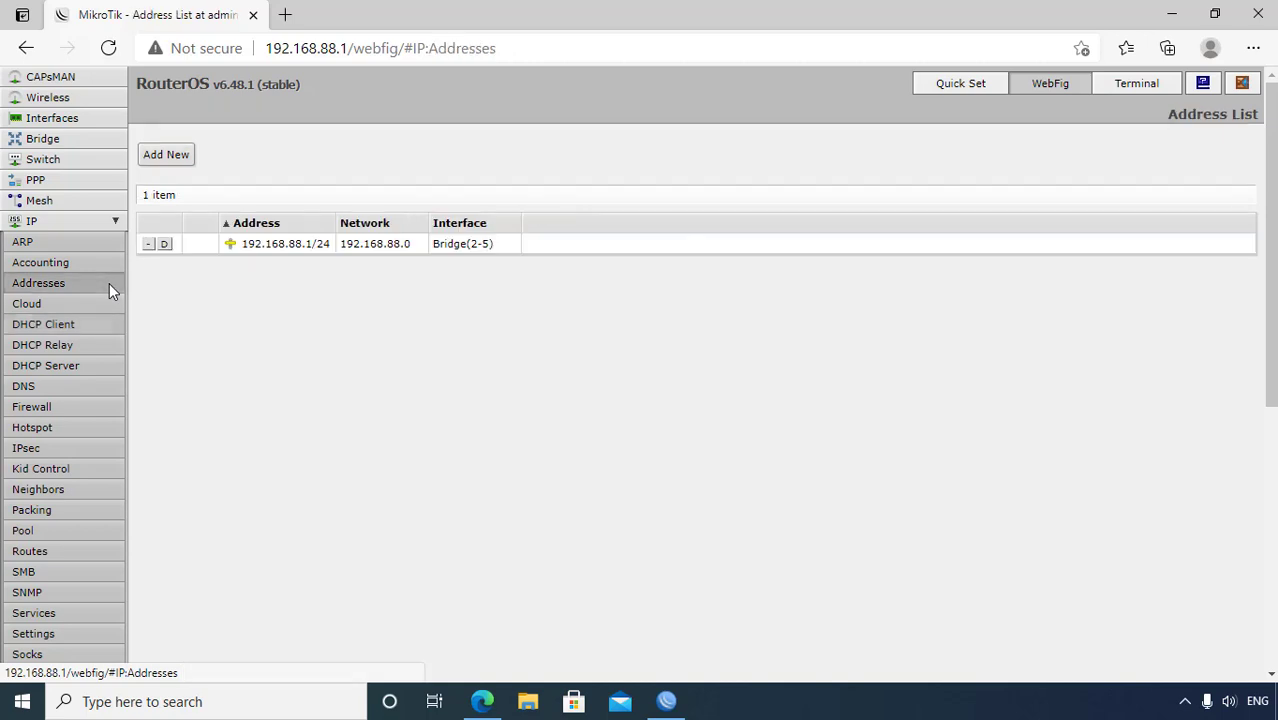
left_click(172, 155)
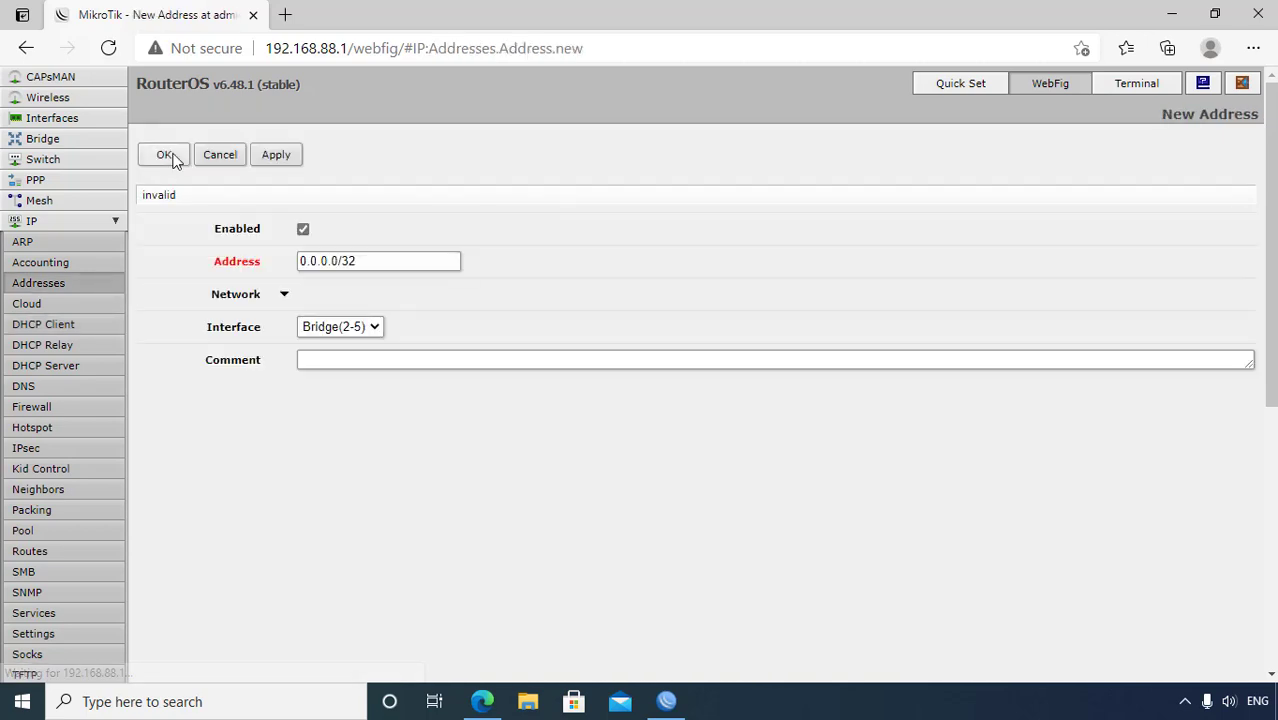
left_click(368, 327)
left_click(368, 362)
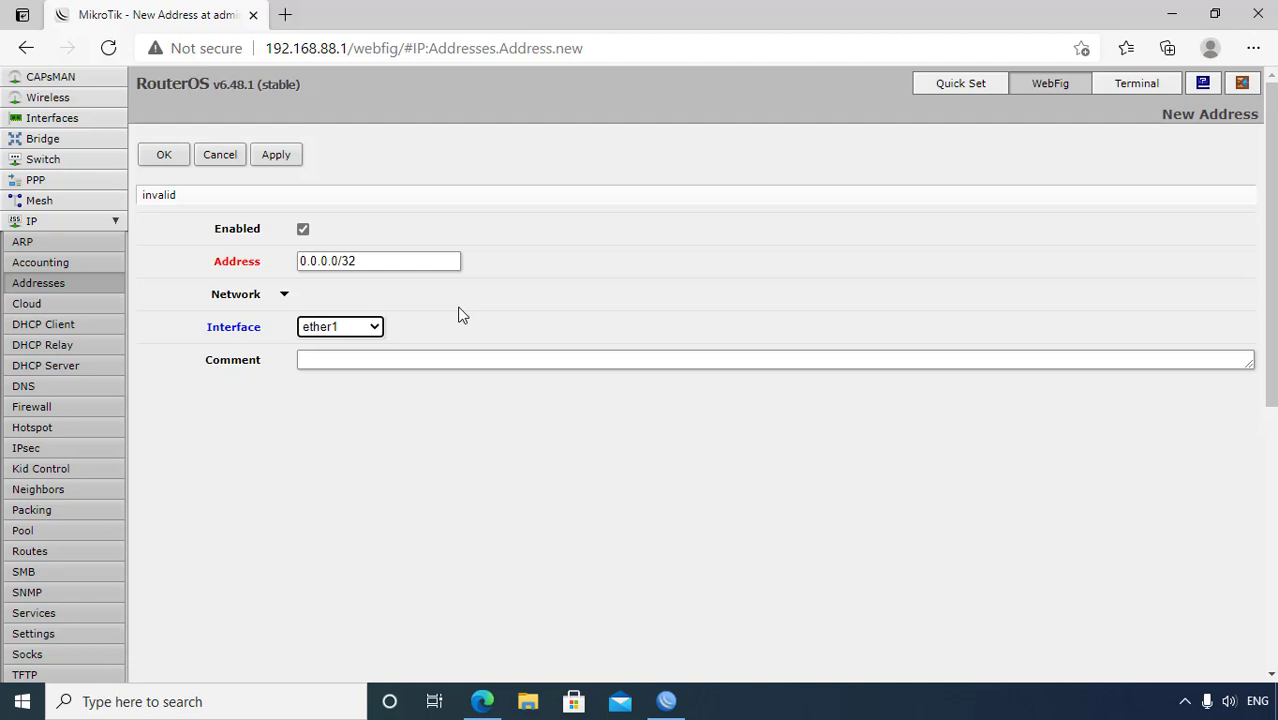
left_click(220, 155)
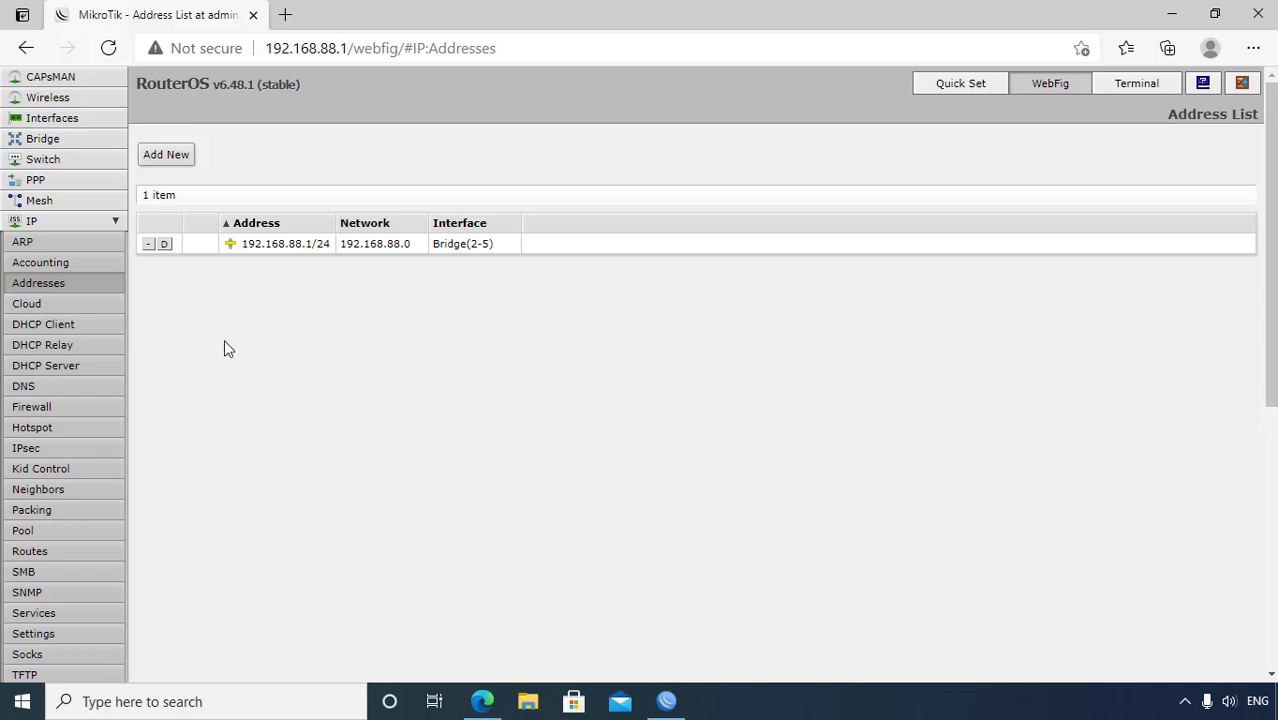
left_click(102, 324)
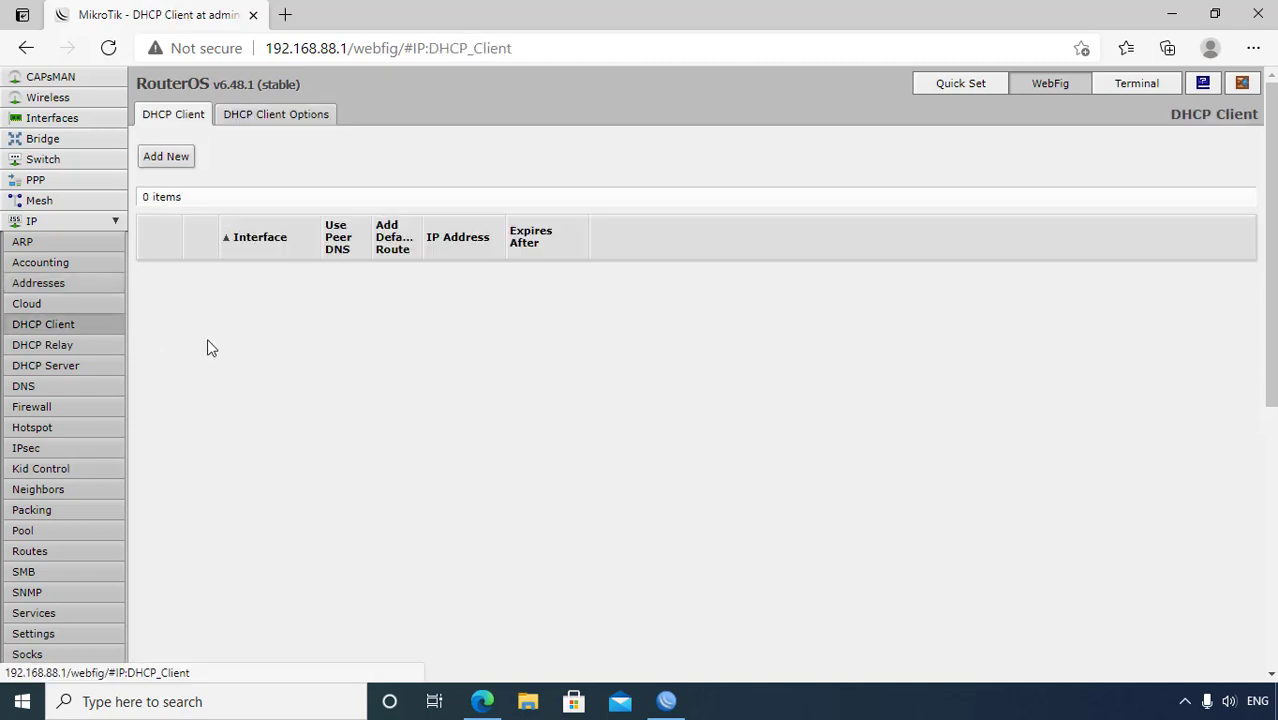
left_click(164, 159)
left_click(412, 294)
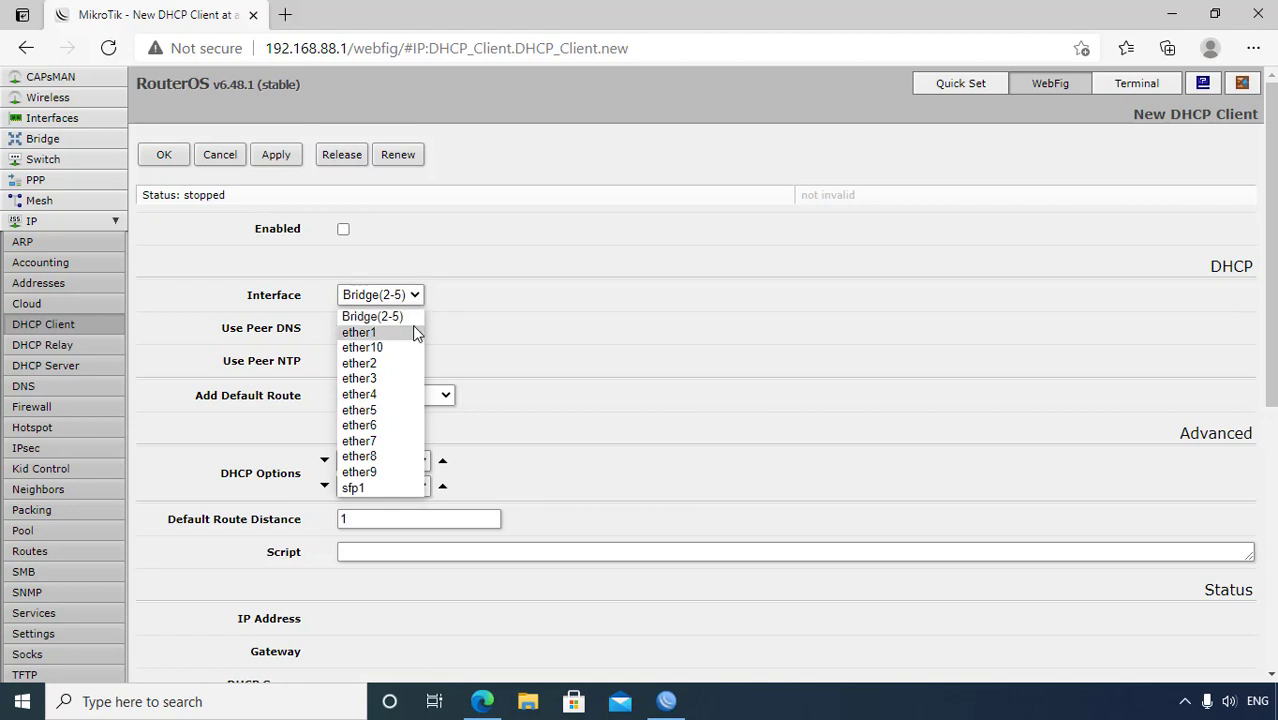
left_click(216, 156)
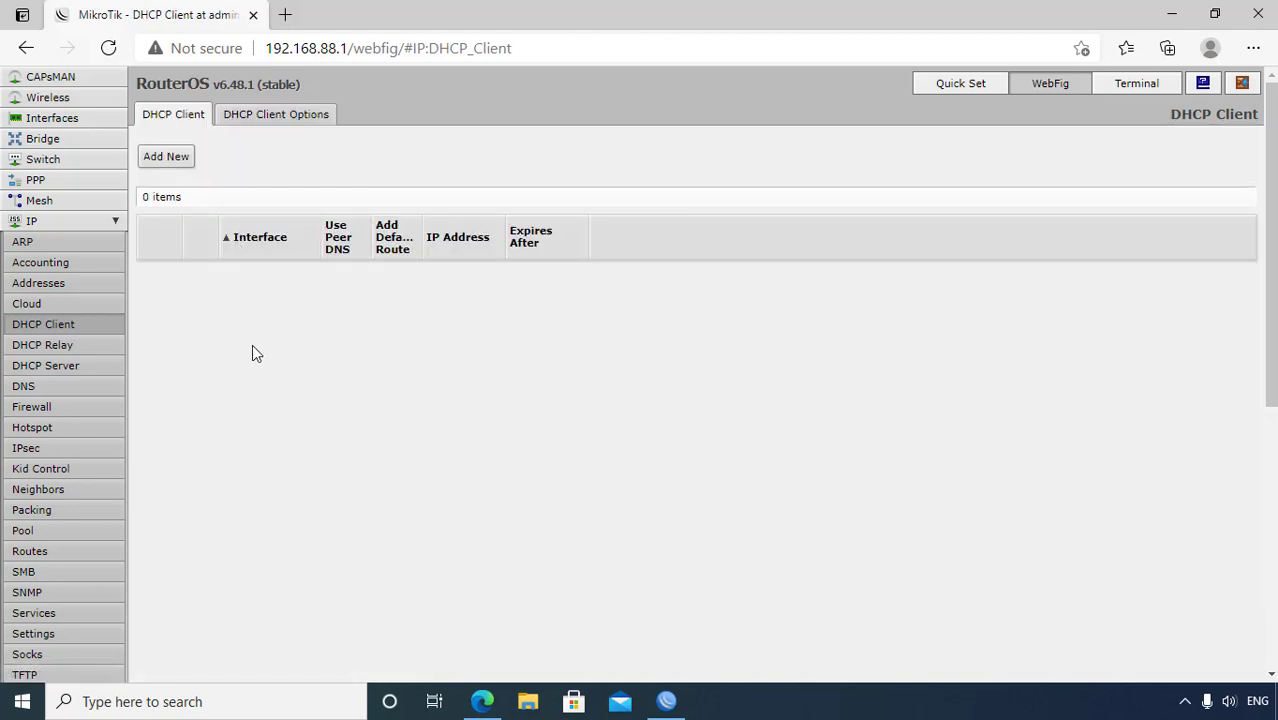
Rename the ether1 interface to WAN(eth1), then apply and save the change.
left_click(88, 120)
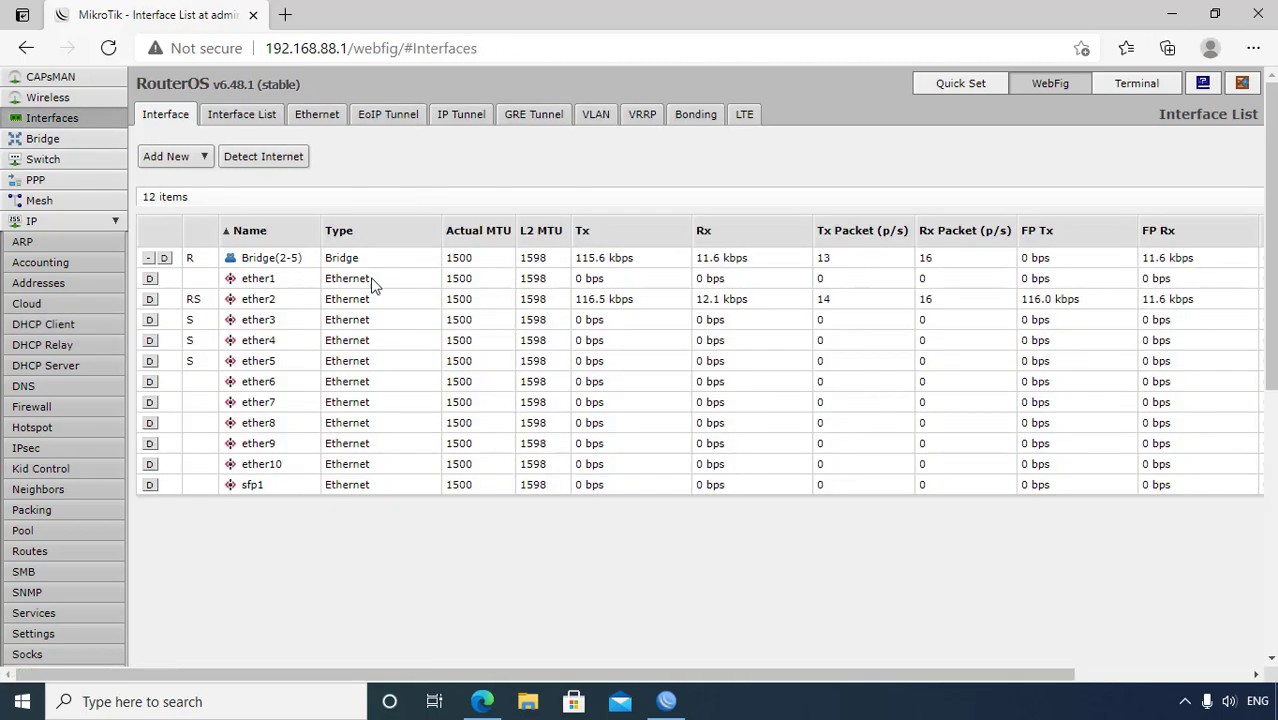
left_click(370, 278)
left_click_drag(405, 293, 307, 304)
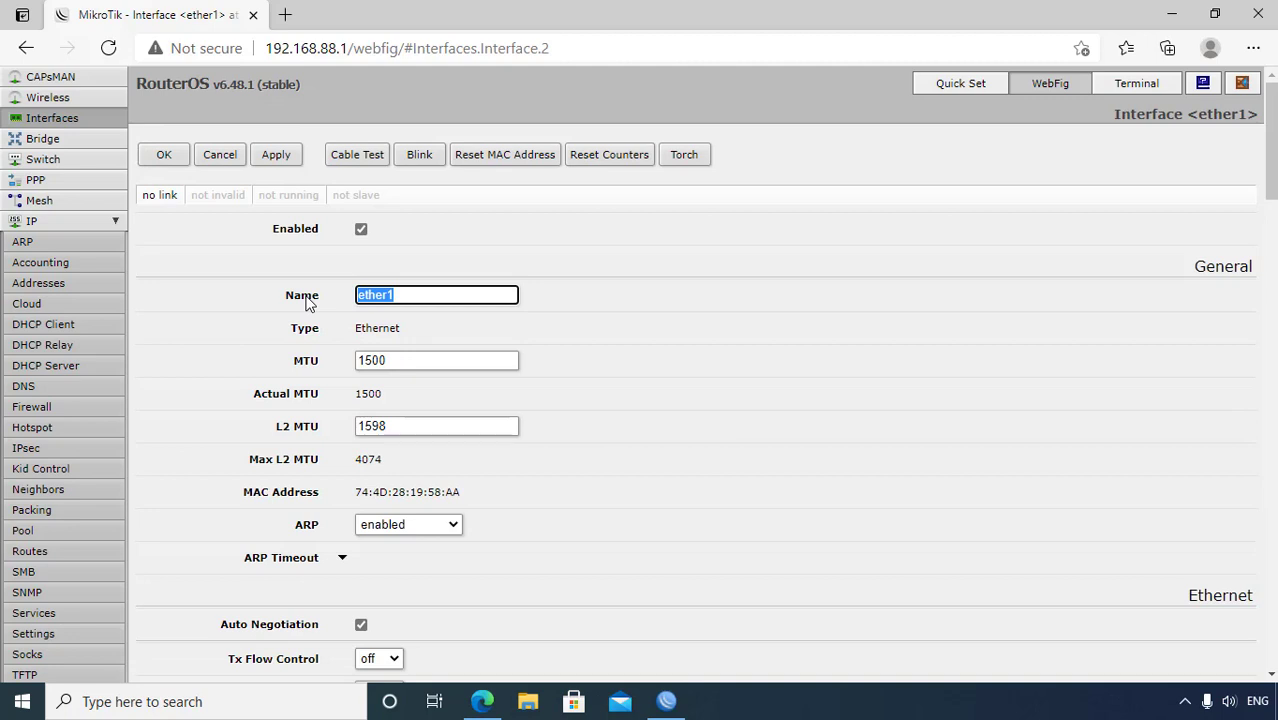
type("WAN(eth1)")
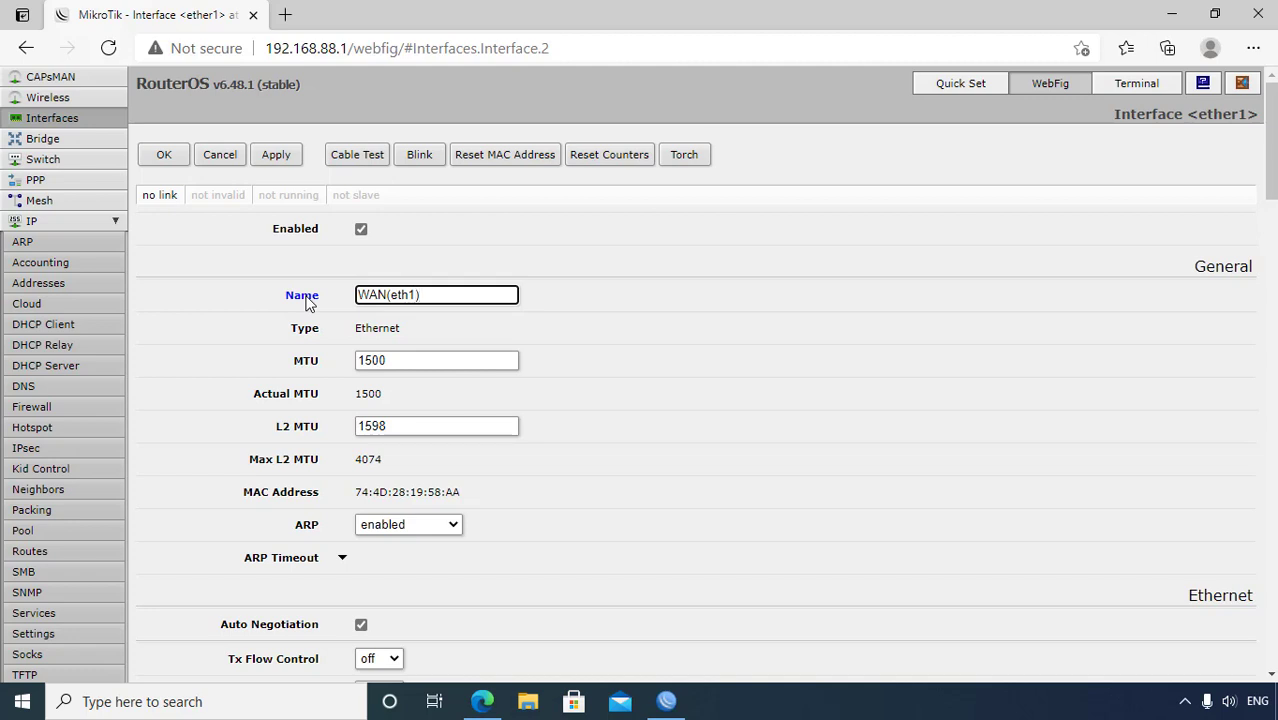
left_click(283, 155)
left_click(174, 155)
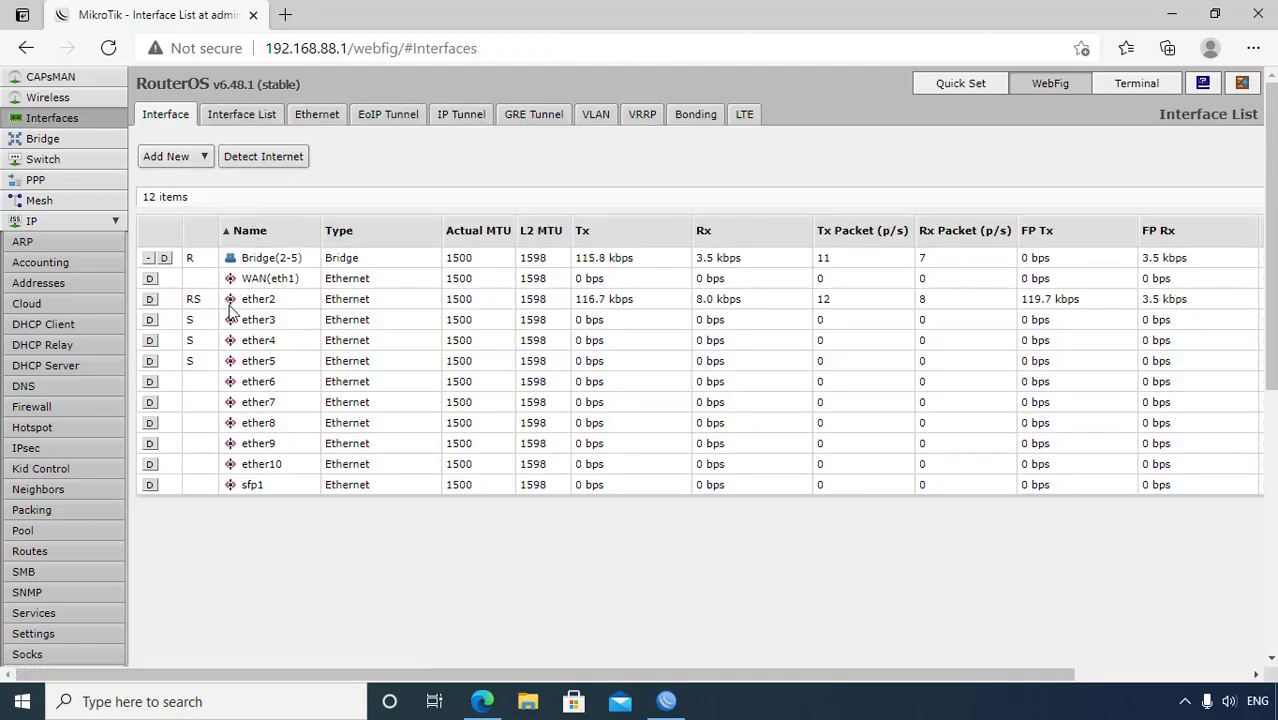
Add an enabled DHCP client on the WAN(eth1) interface, then apply and save it.
left_click(95, 325)
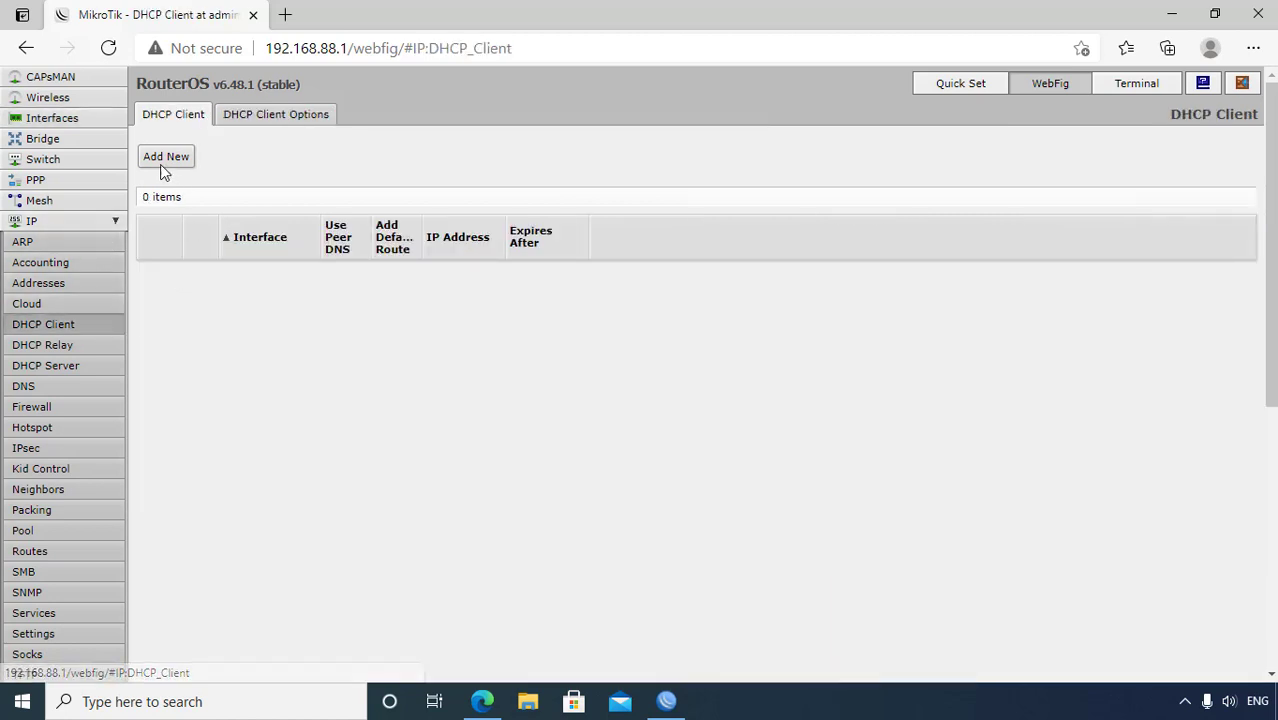
left_click(163, 157)
left_click(419, 292)
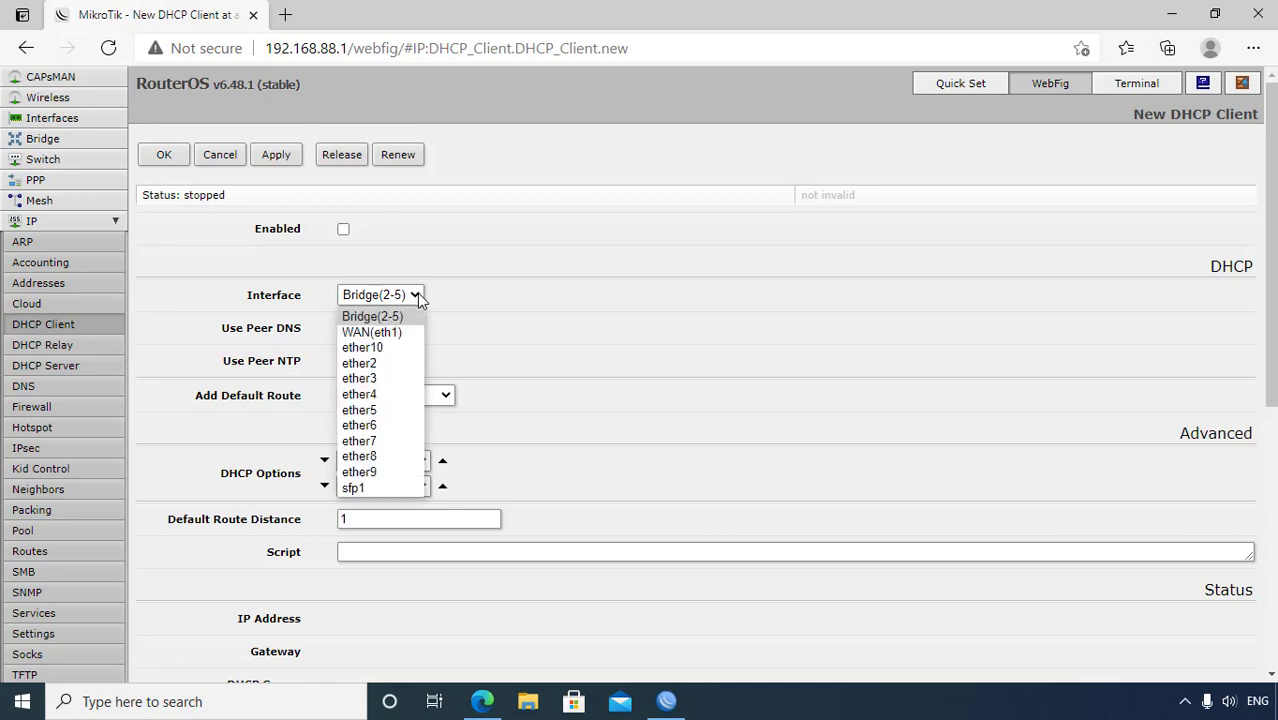
left_click(402, 330)
left_click(343, 230)
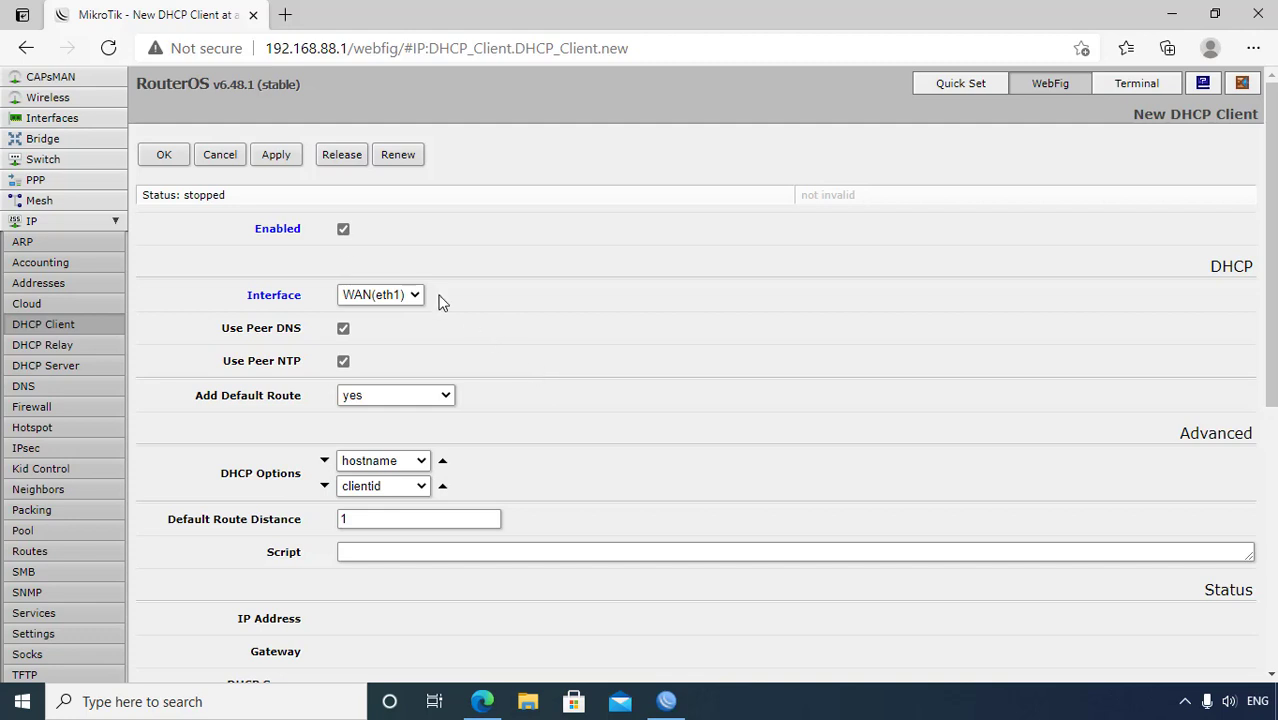
left_click(277, 158)
left_click(166, 157)
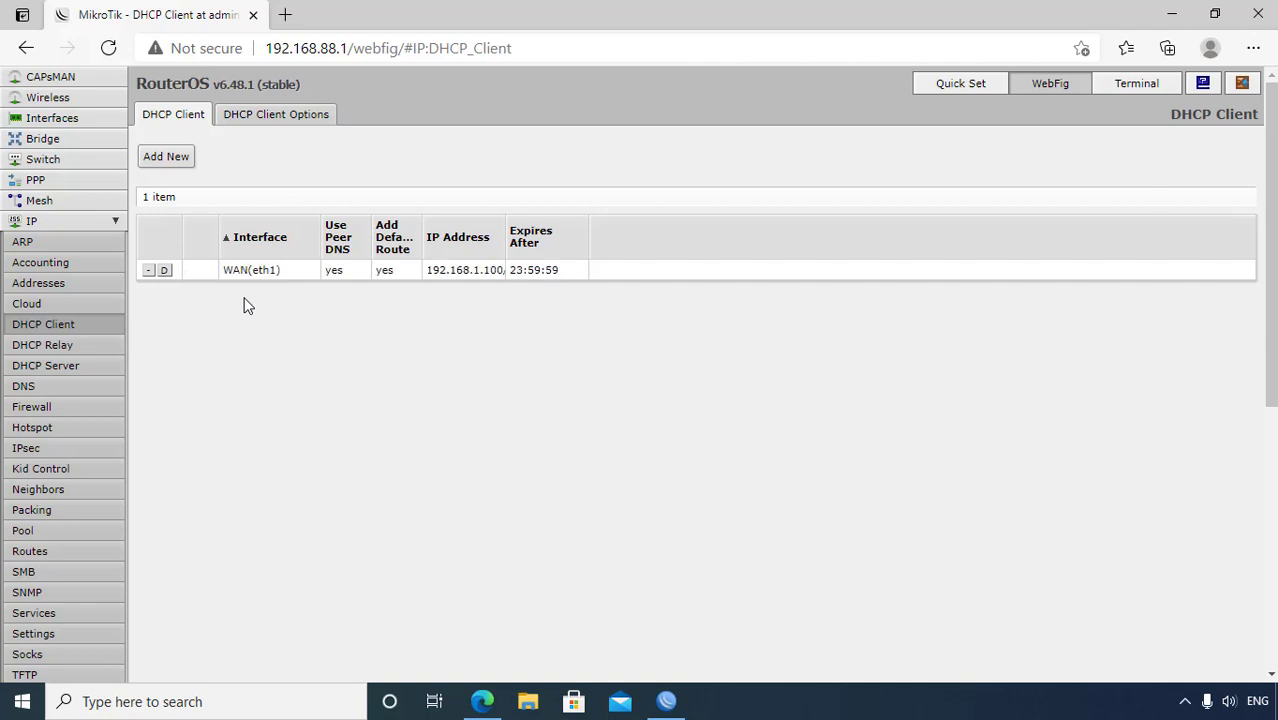
Widen the DHCP client list's IP Address column, then ping google.com from the router's terminal and stop the ping.
left_click_drag(507, 236, 546, 236)
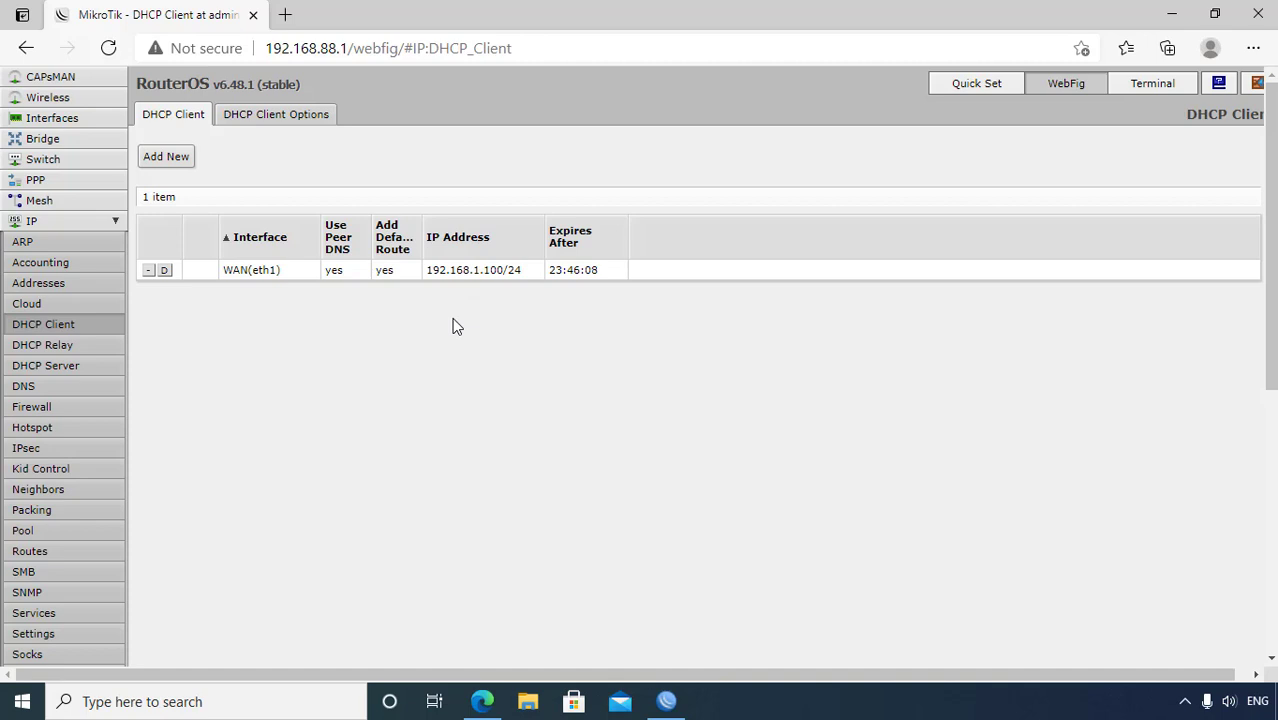
left_click(1150, 85)
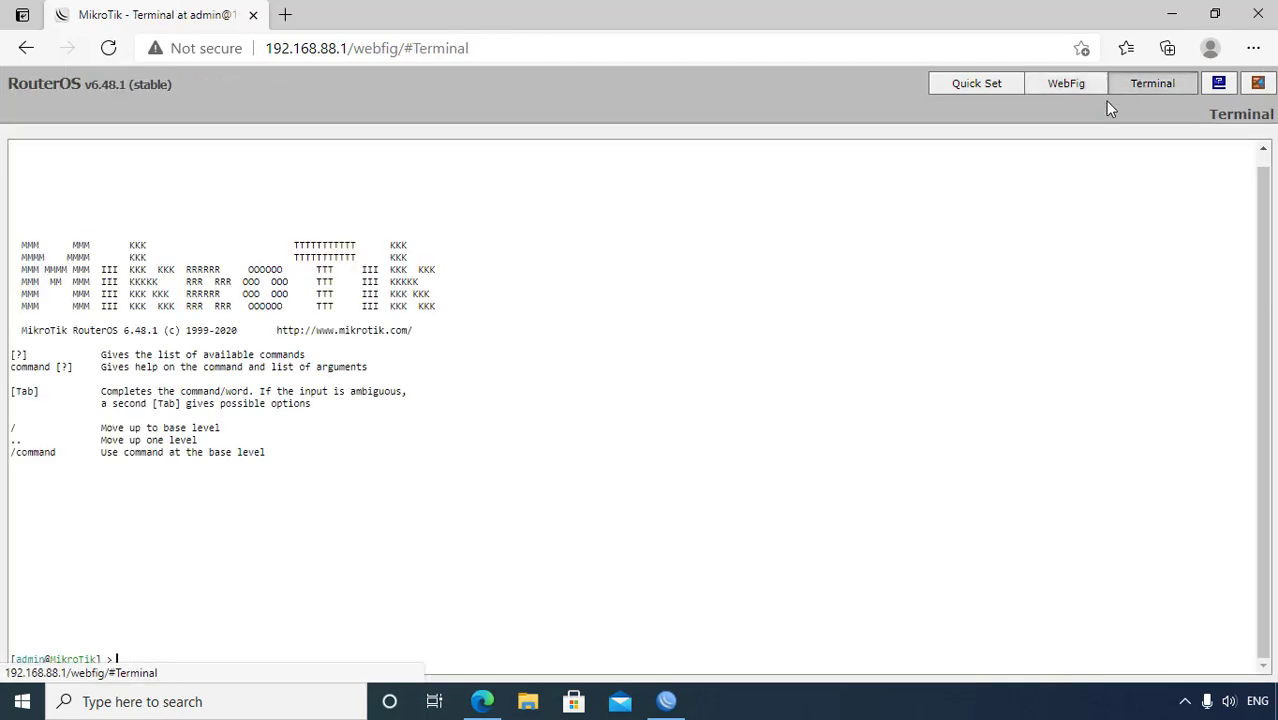
type("p")
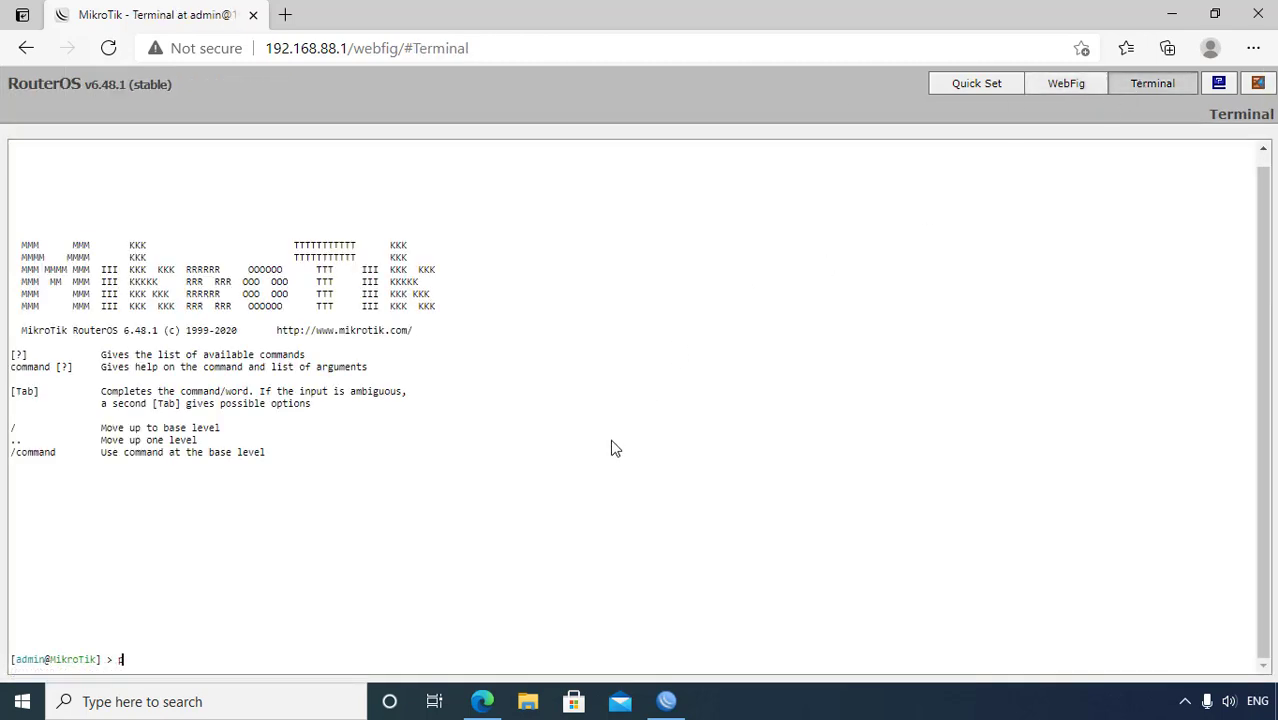
type("ing google.com")
key("Return")
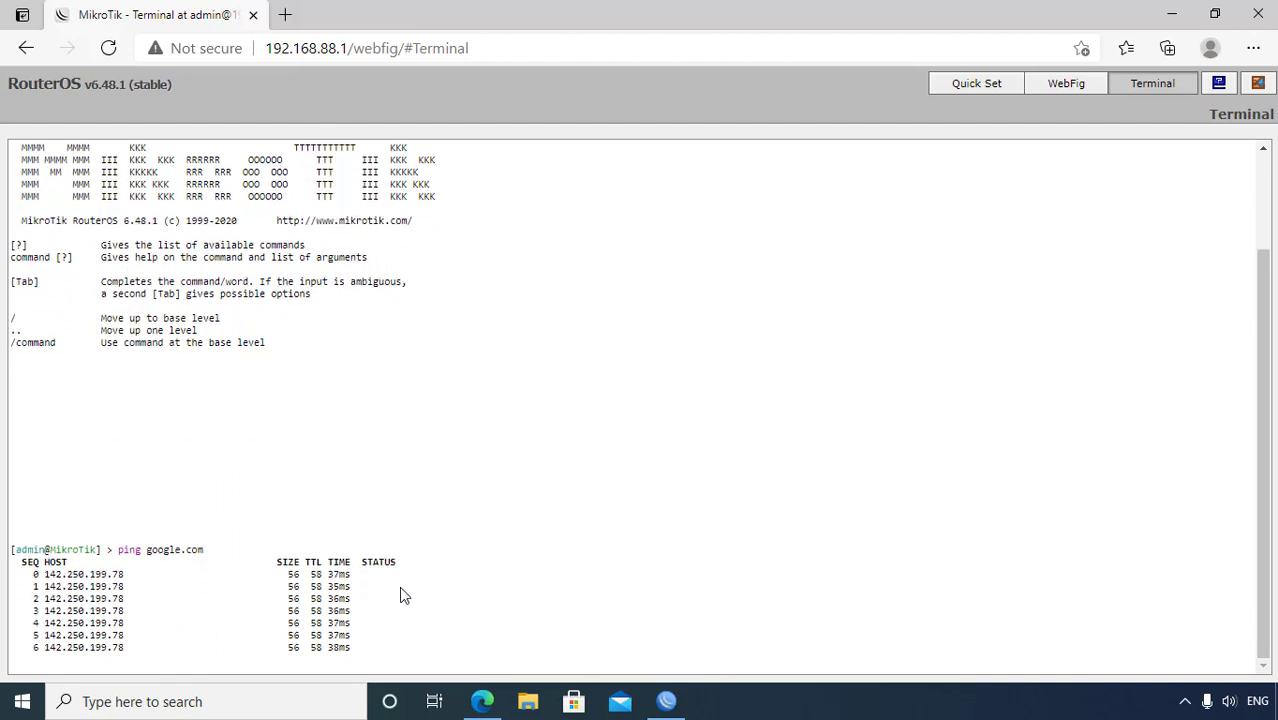
key("ctrl+c")
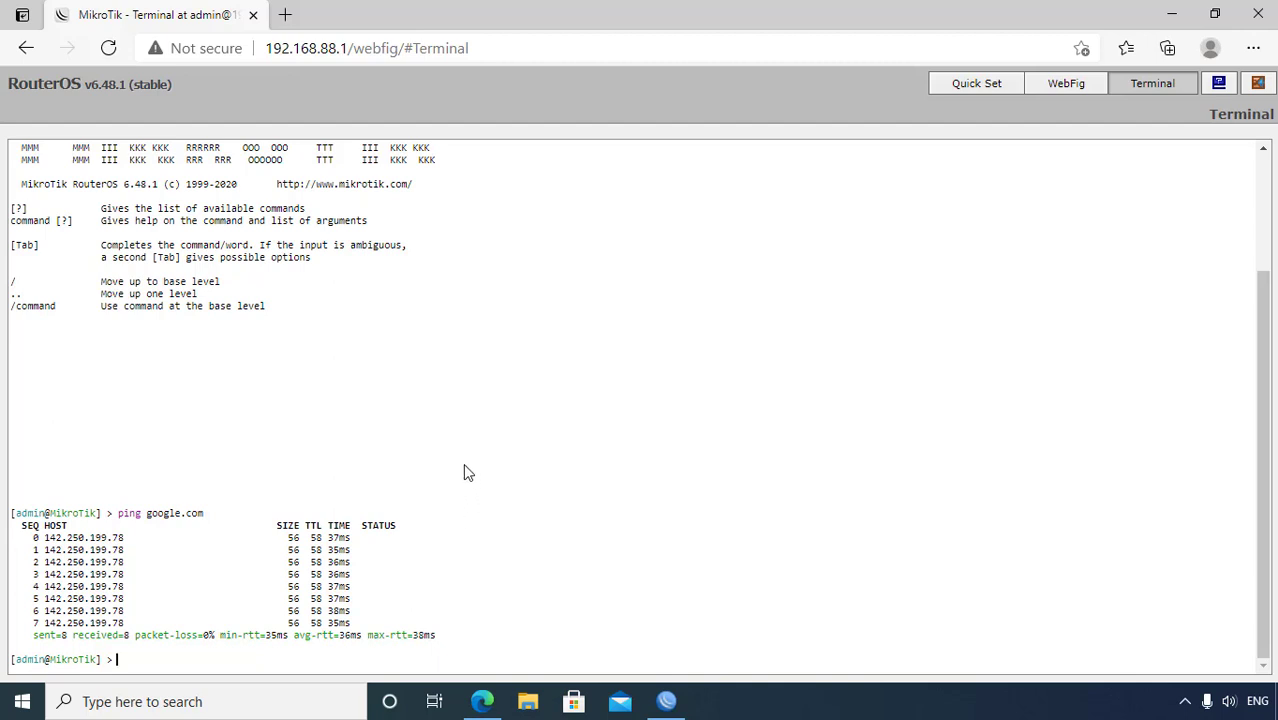
left_click(285, 14)
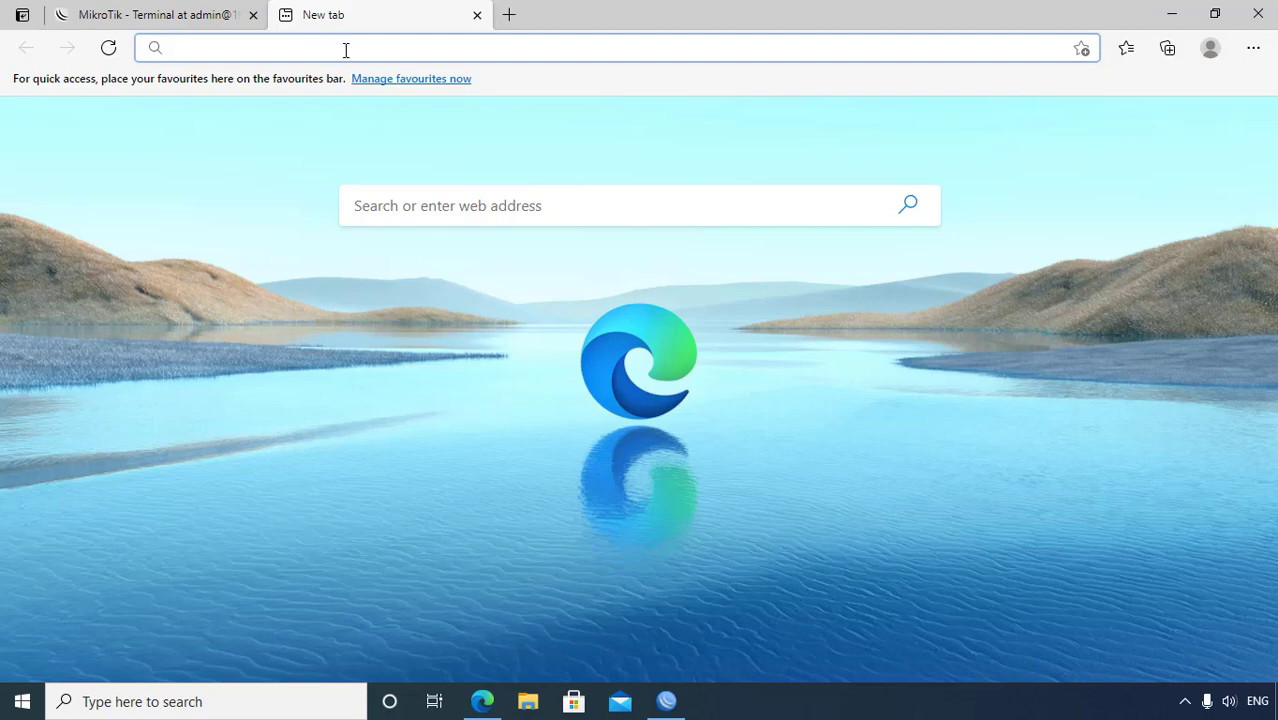
type("goo")
key("Return")
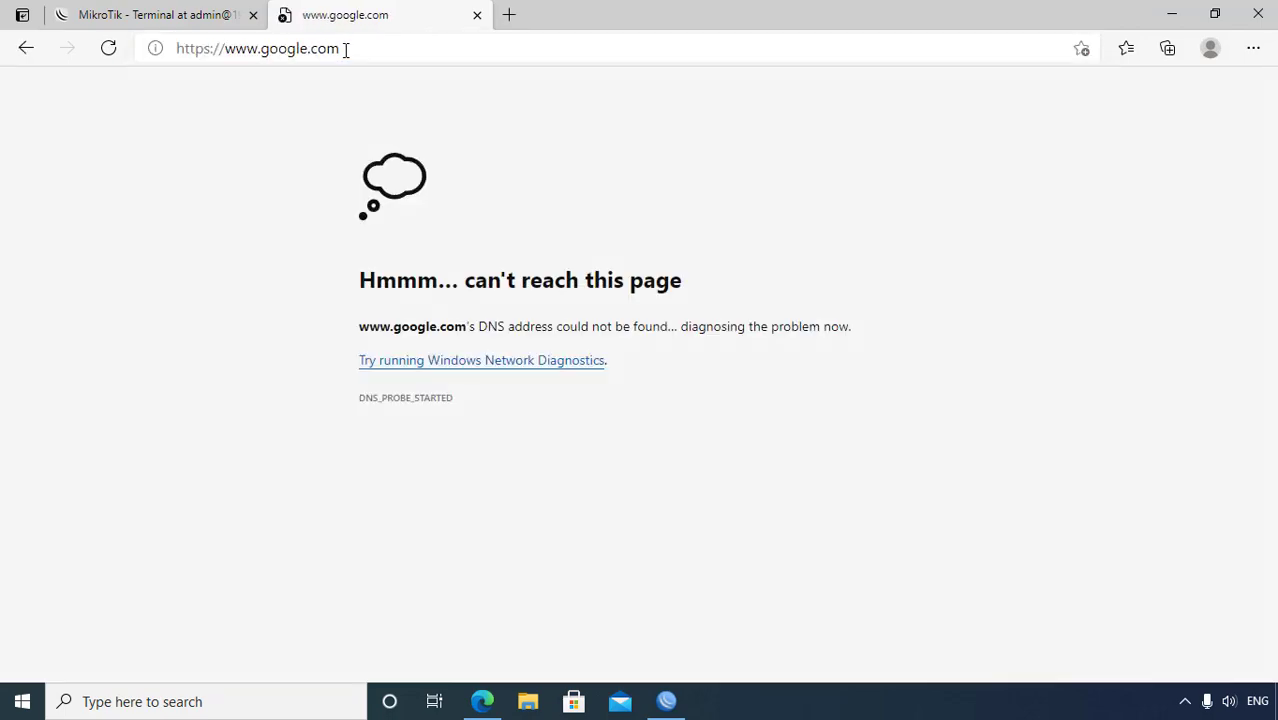
left_click(345, 50)
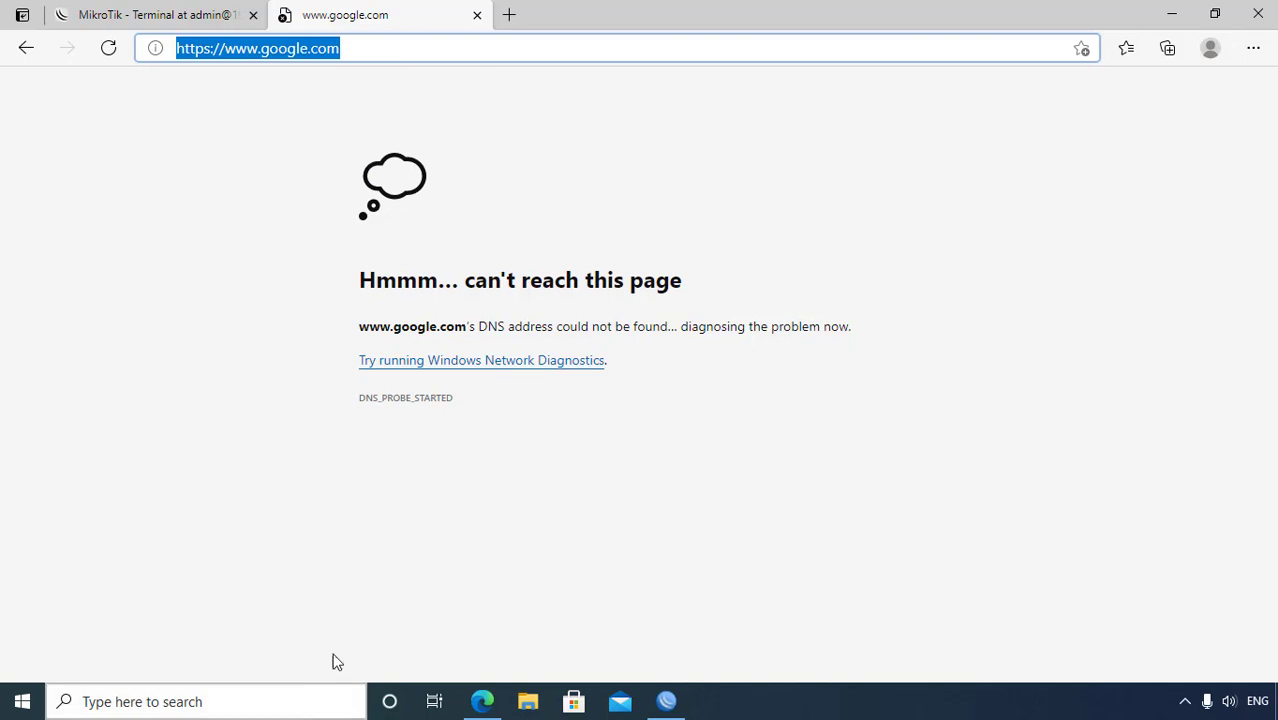
Ping google.com from a Windows Command Prompt, then close the prompt window.
left_click(279, 698)
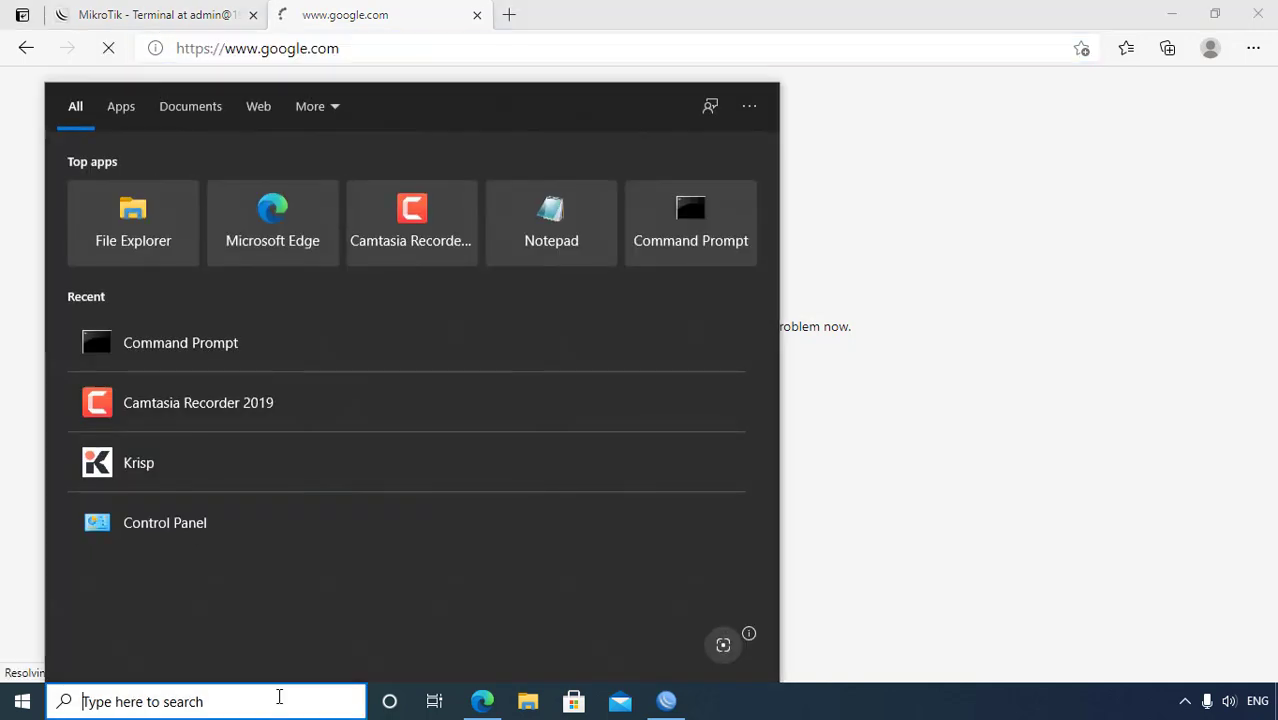
type("cmd\\")
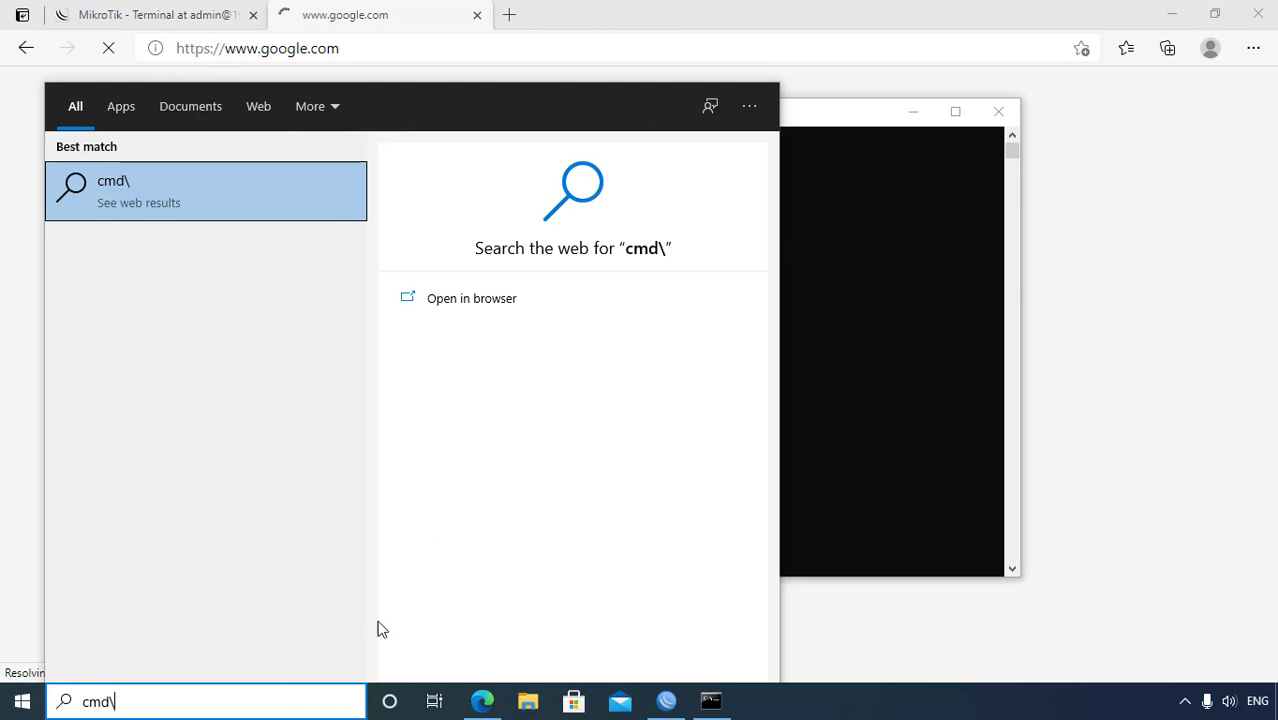
left_click(802, 436)
type("pin")
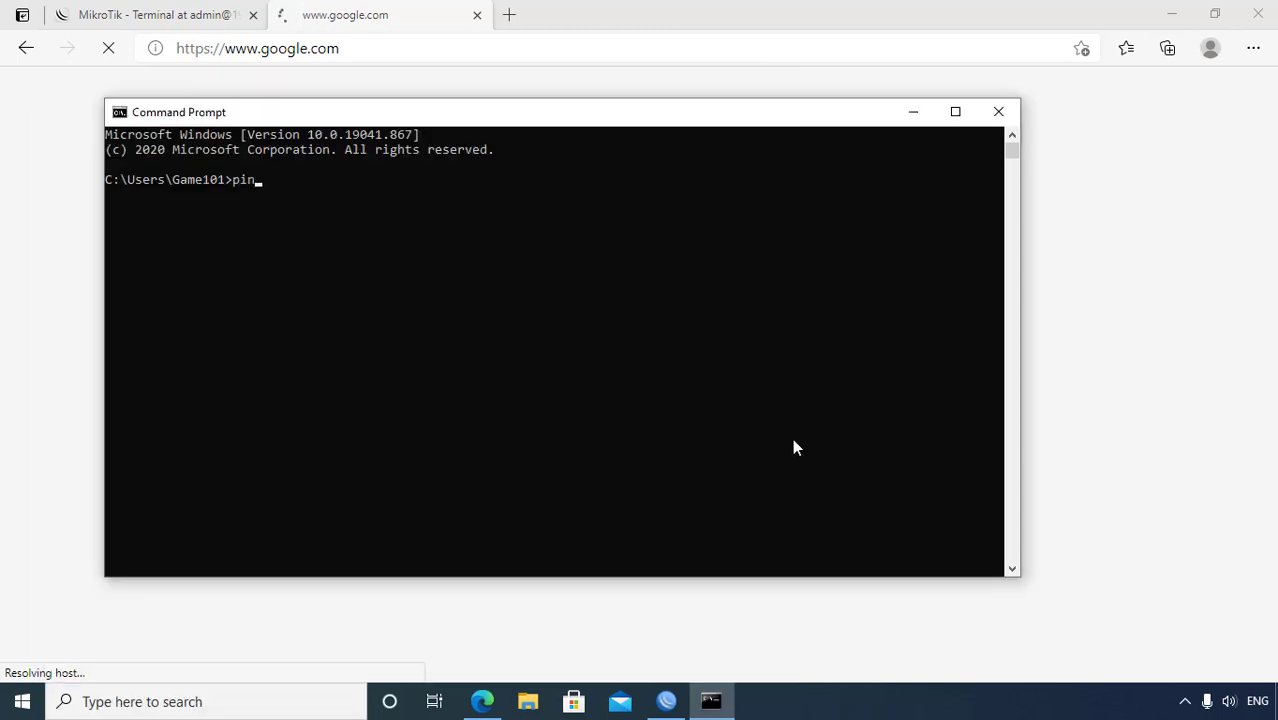
type("g google.com")
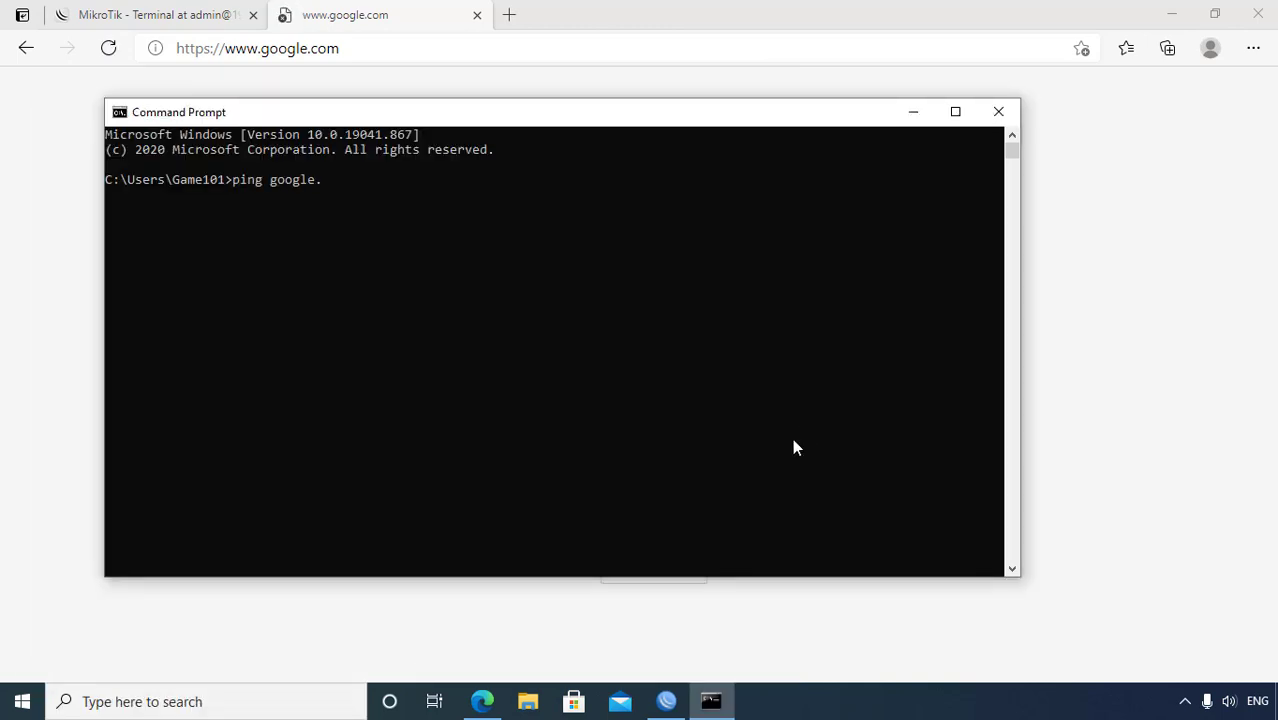
key("Return")
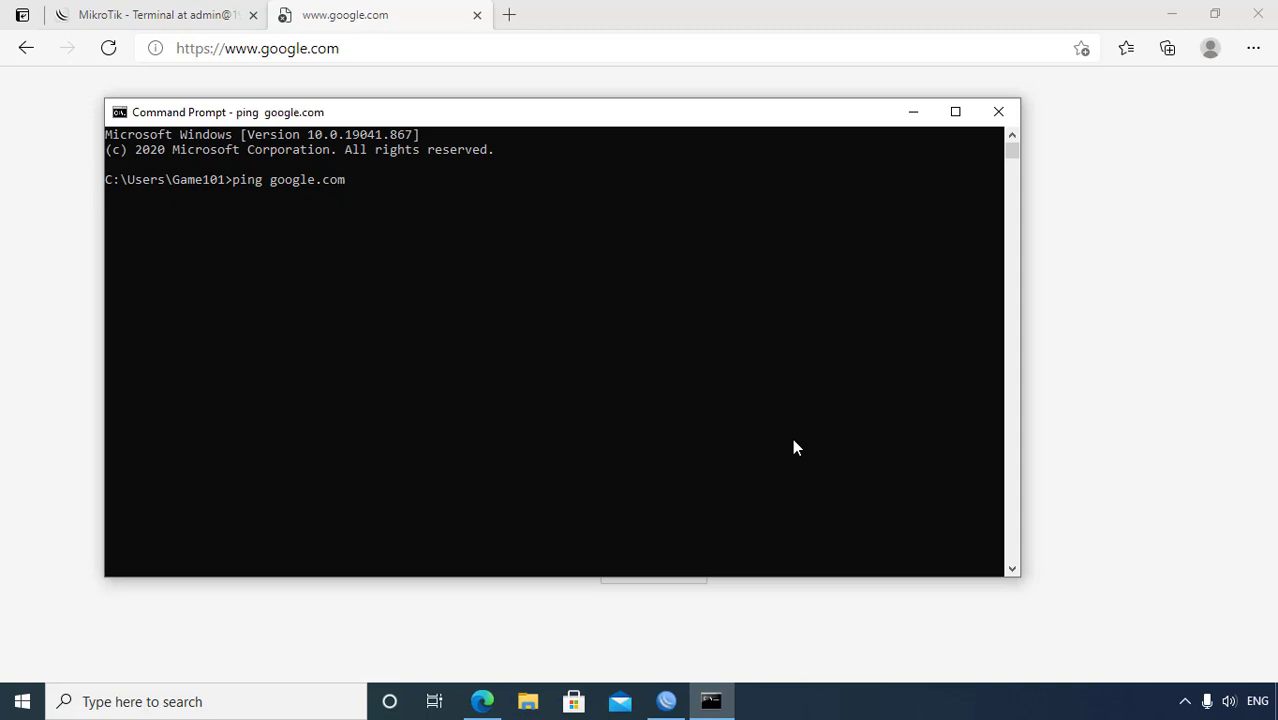
left_click(280, 268)
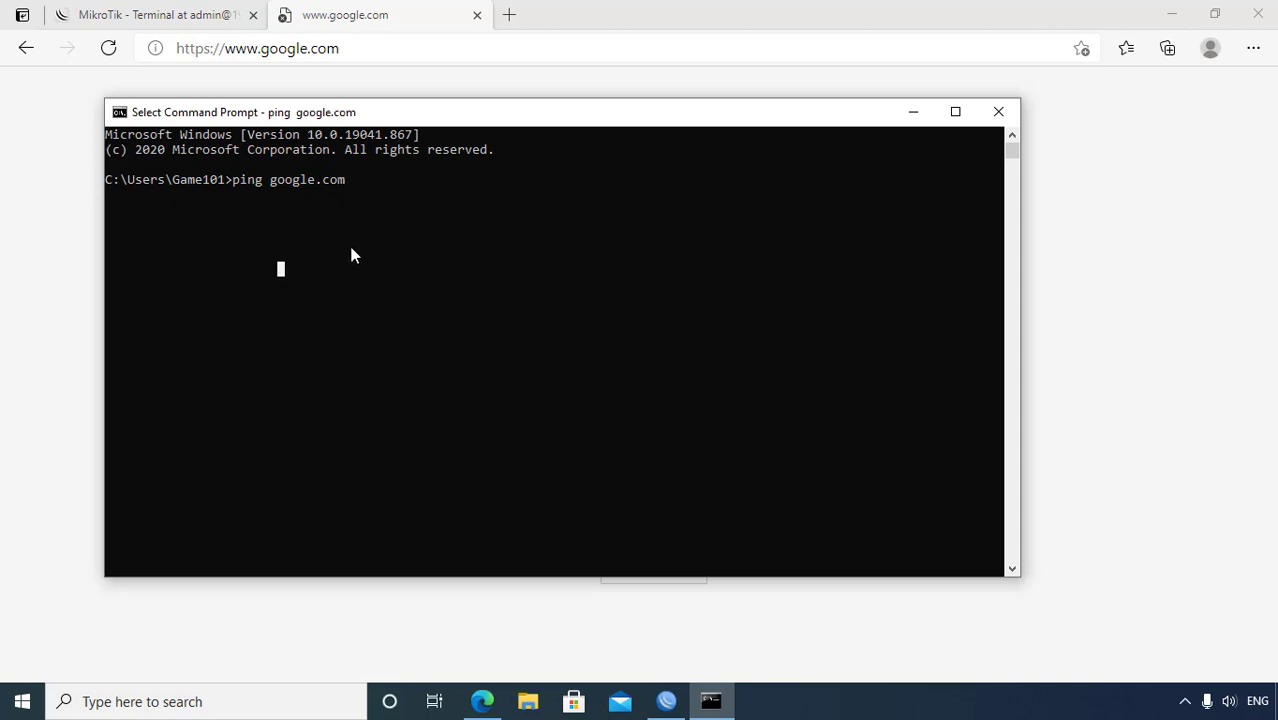
key("Return")
key("ctrl+x")
key("ctrl+z")
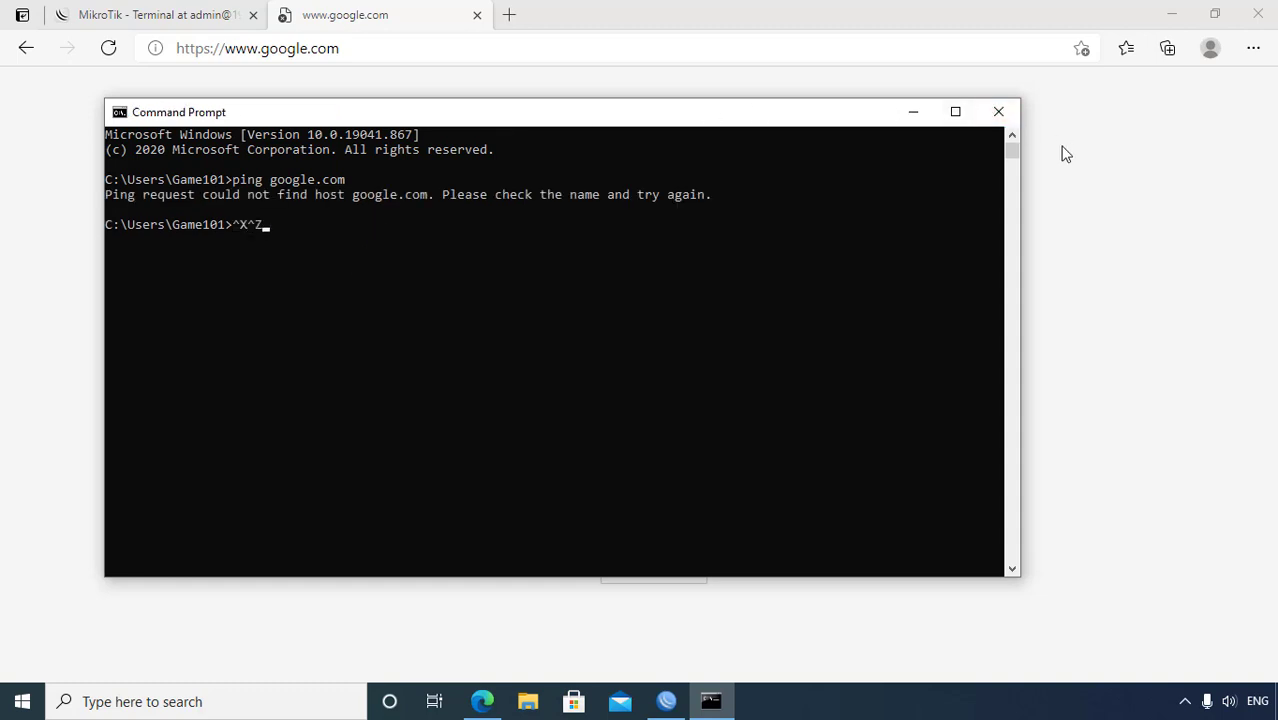
left_click(998, 111)
Return to the router configuration and create a firewall NAT rule on the srcnat chain with source address 192.168.88.0/24.
left_click(197, 18)
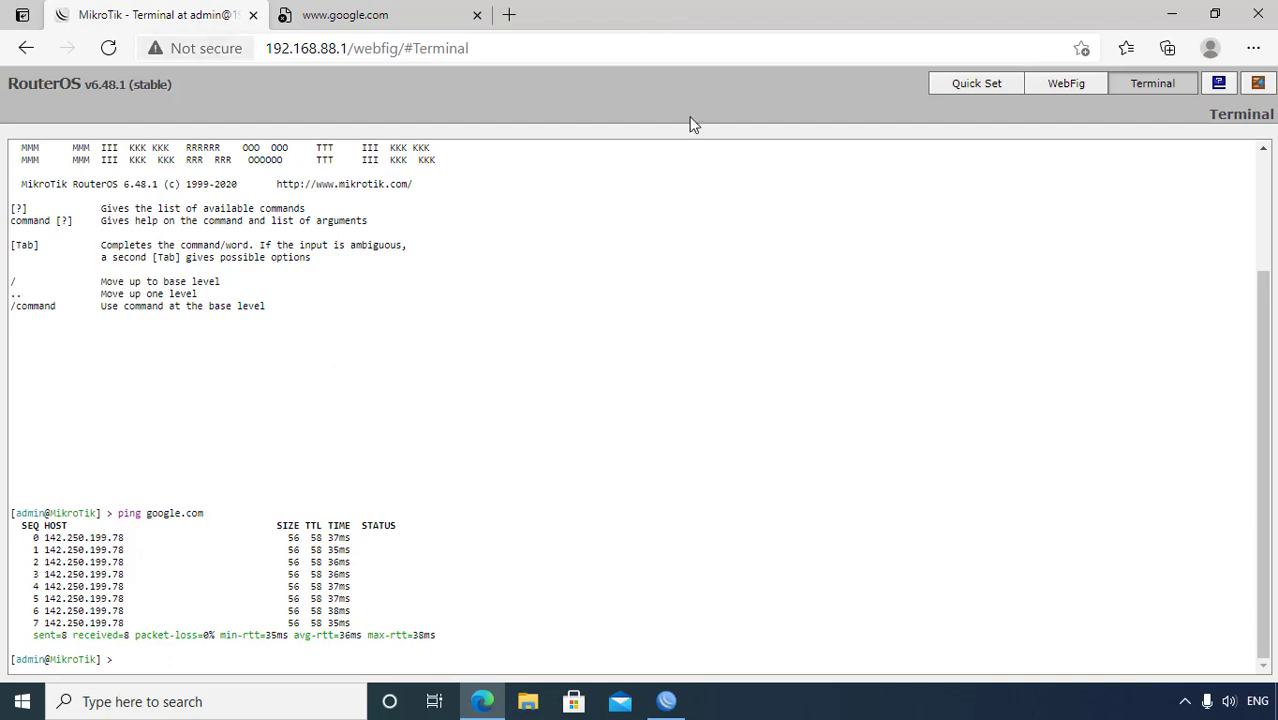
left_click(1073, 84)
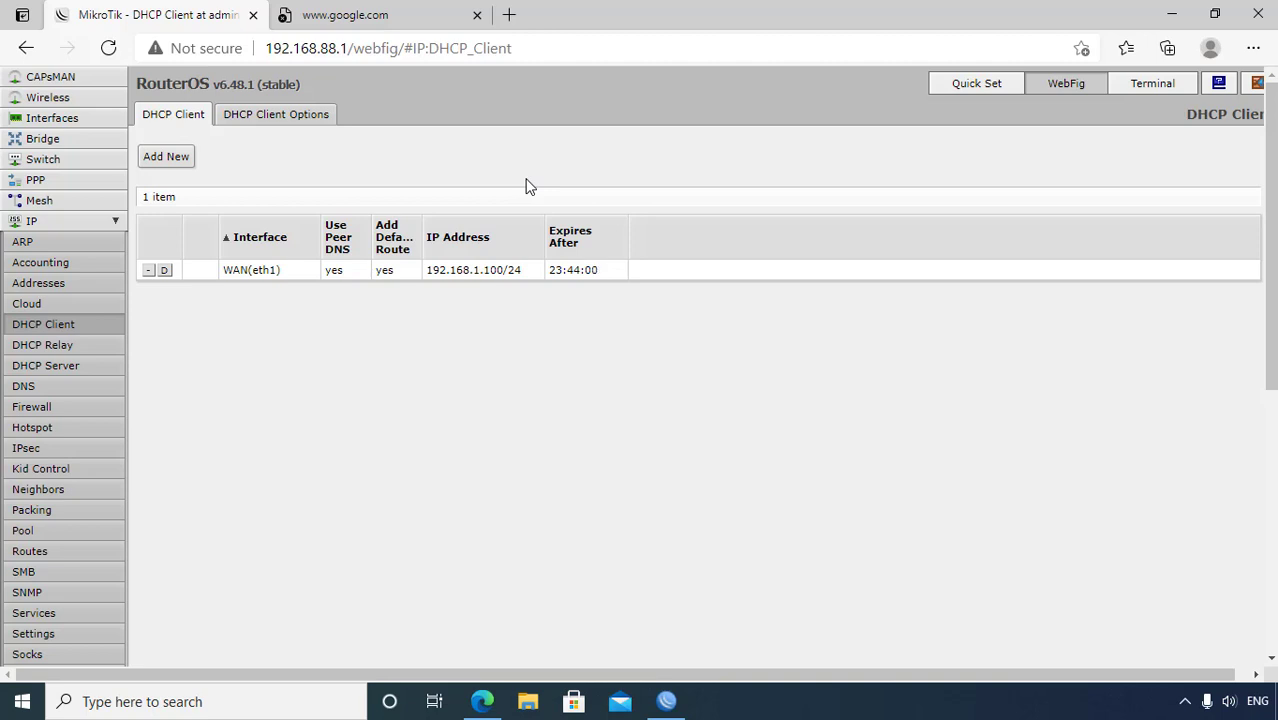
left_click(87, 410)
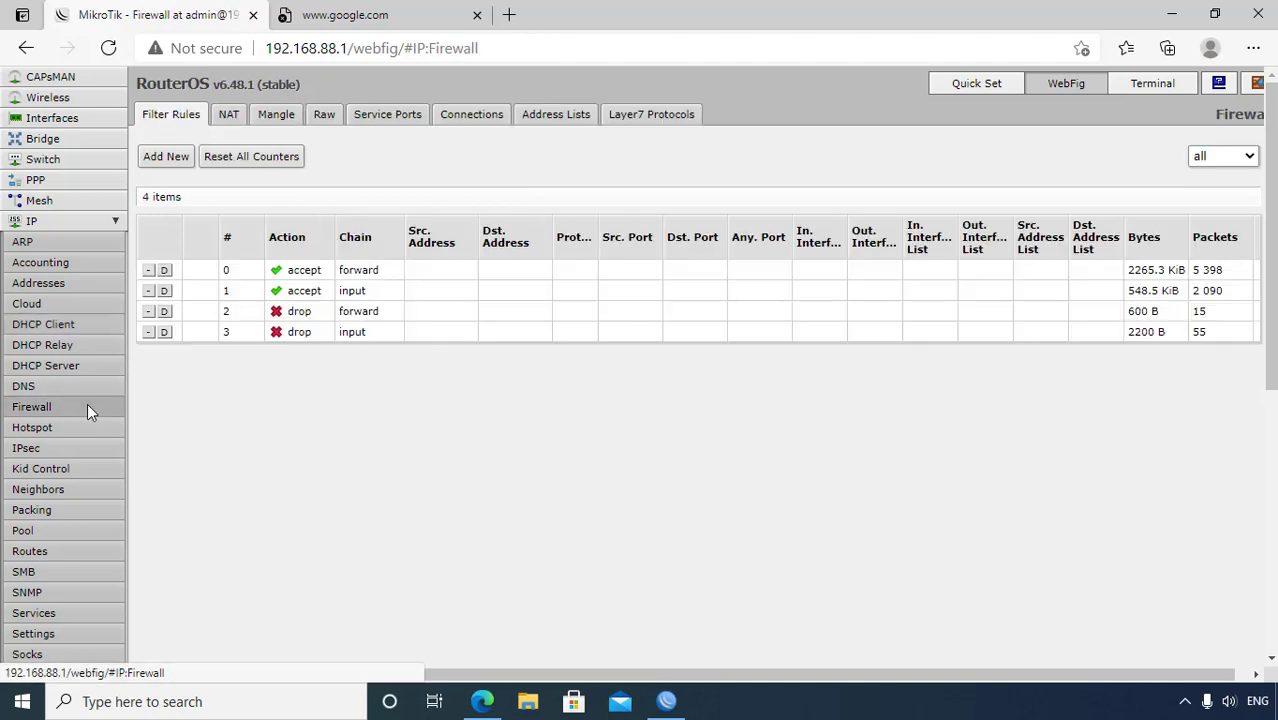
left_click(229, 115)
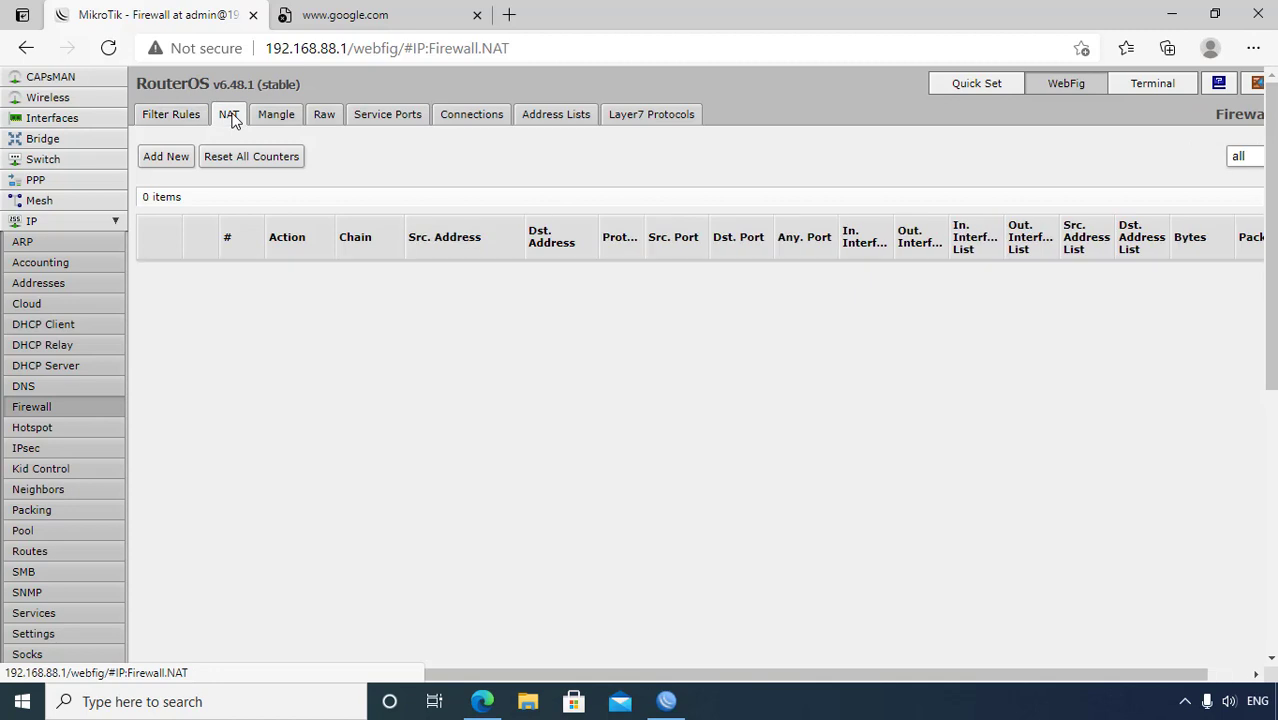
left_click(167, 158)
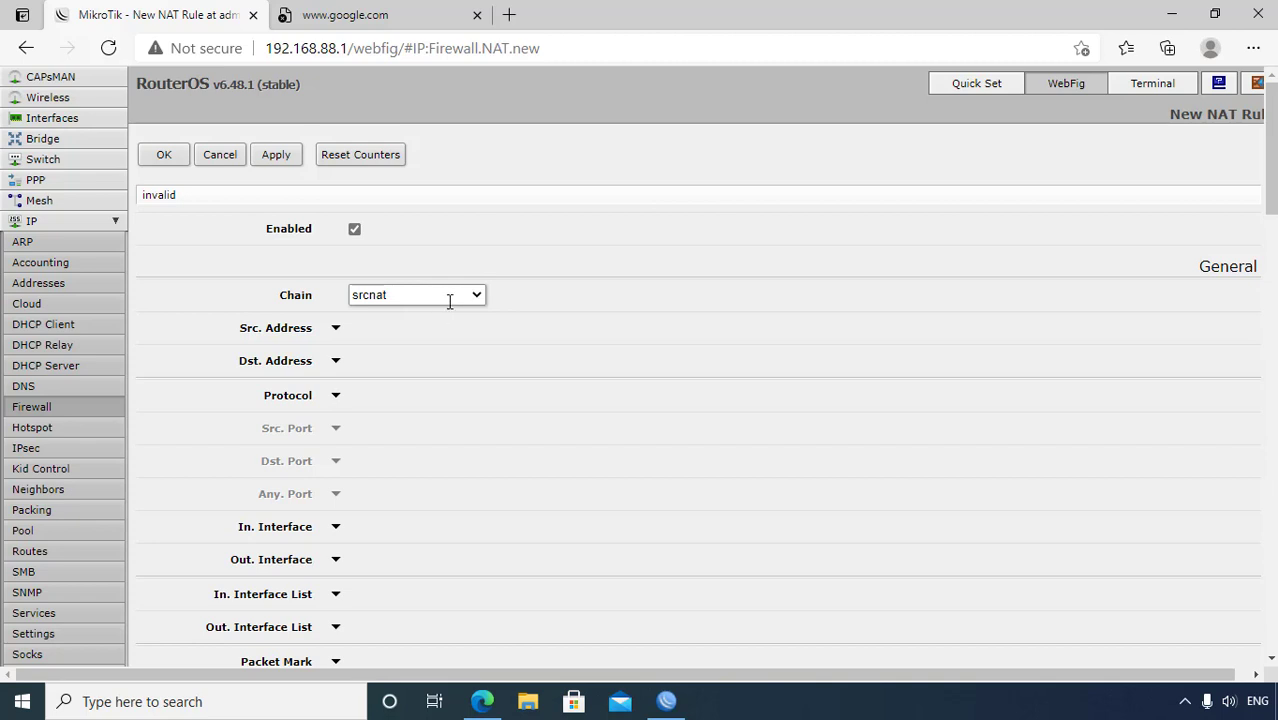
left_click(336, 329)
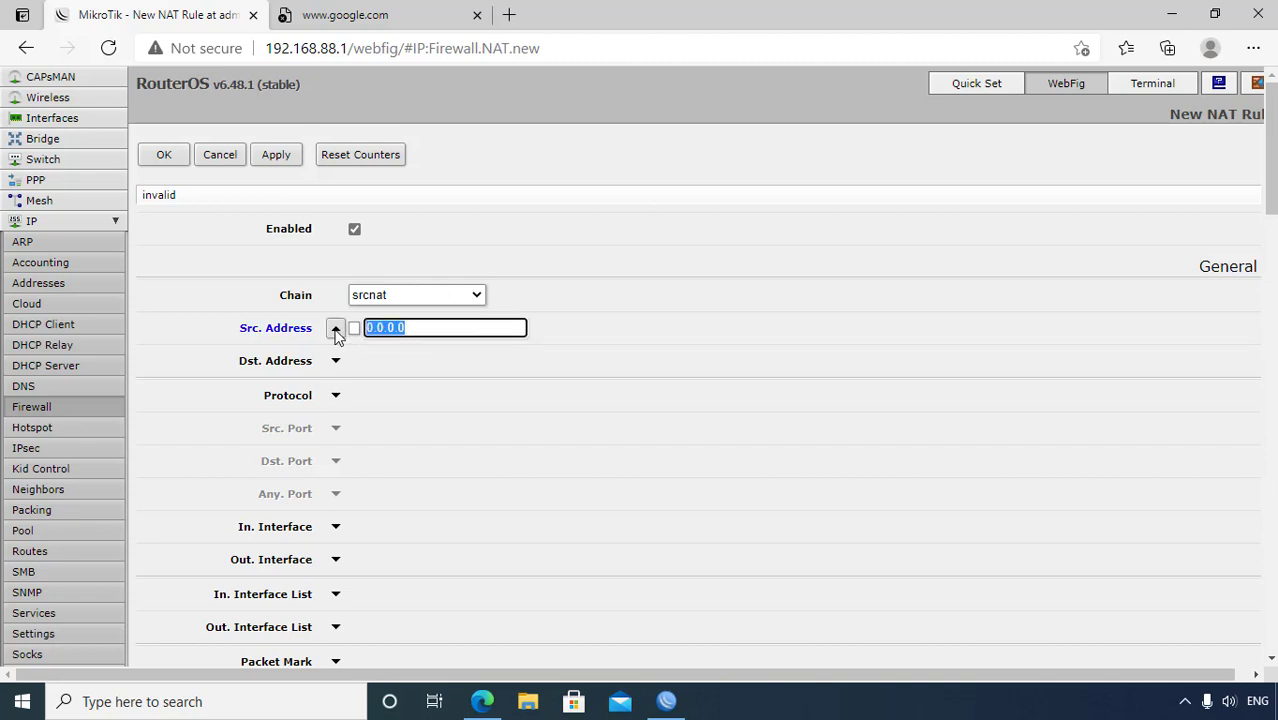
type("192.168")
key("BackSpace")
key("BackSpace")
type("168.88.0")
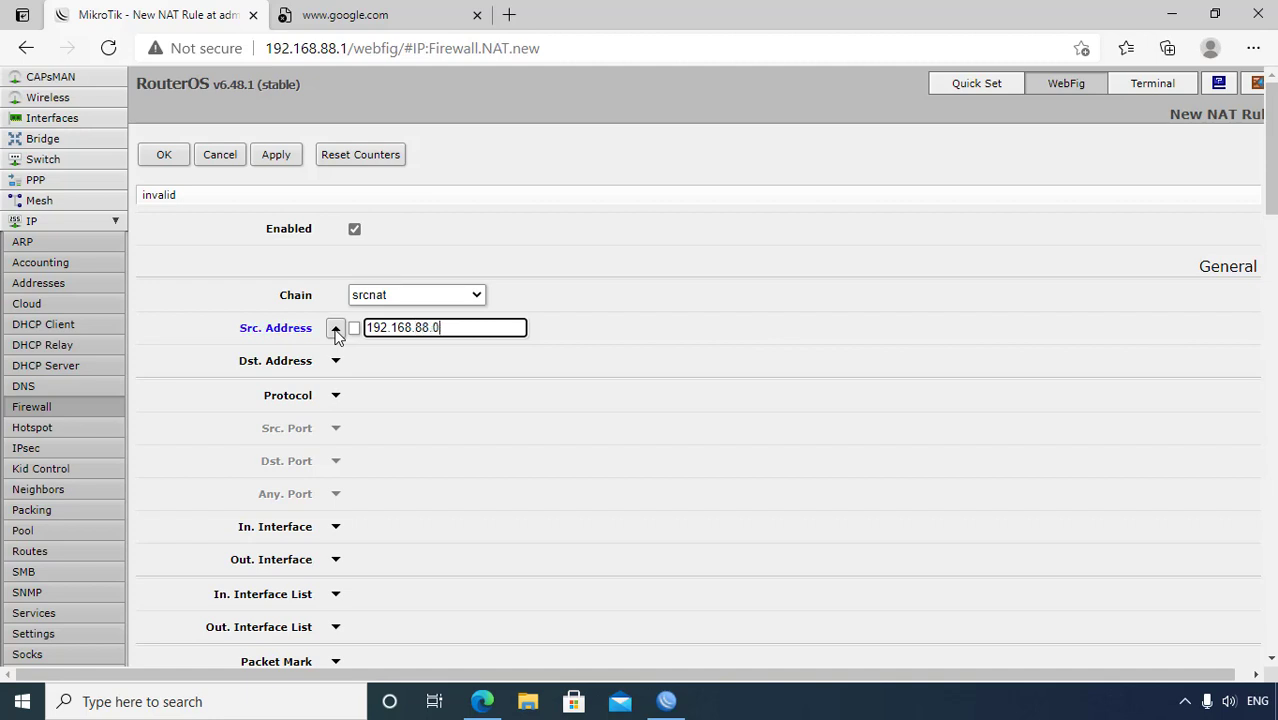
type("/24")
left_click_drag(478, 328, 359, 335)
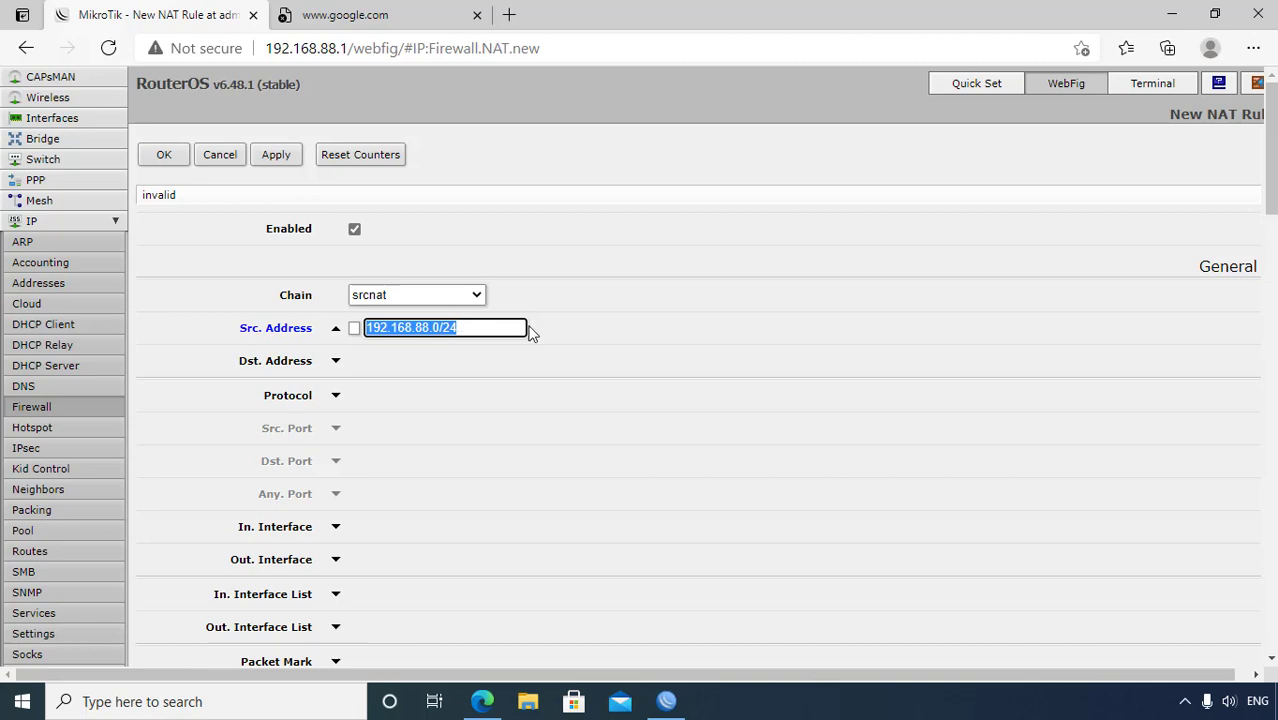
Set the NAT rule's action to masquerade, apply and save it, then widen the Action column in the rule list.
scroll(531, 333, "down", 15)
left_click(485, 405)
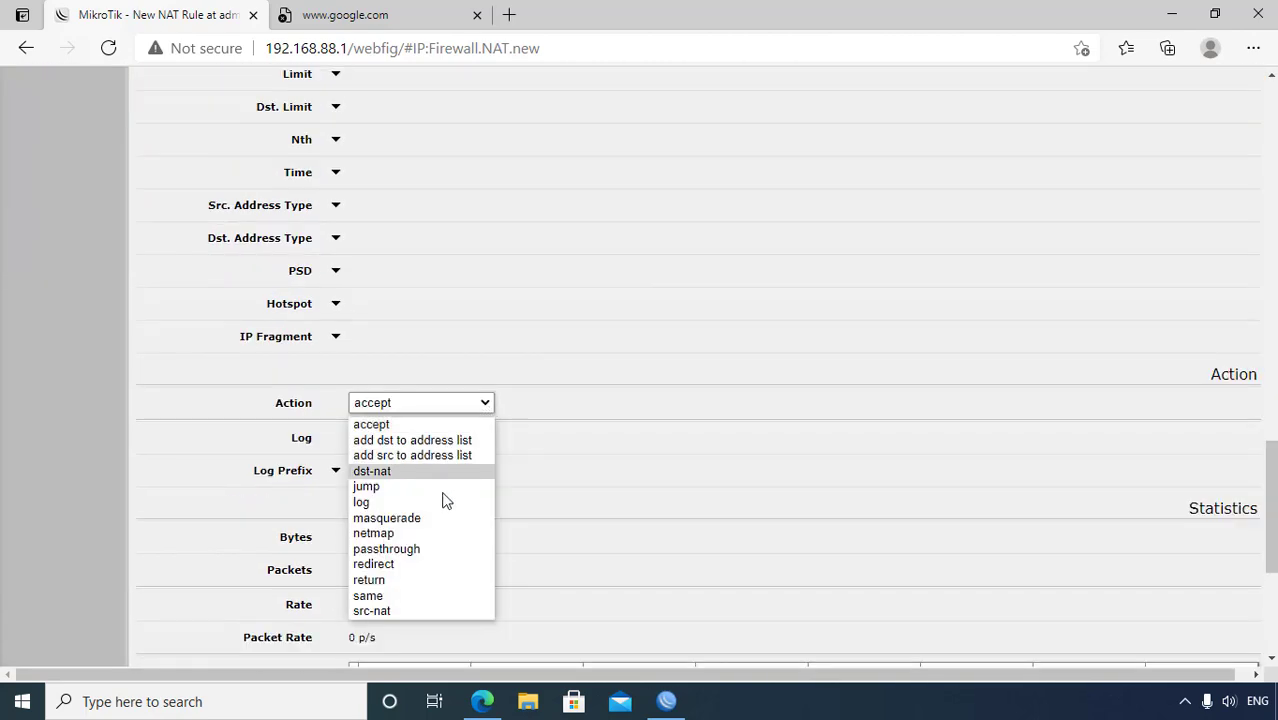
left_click(430, 518)
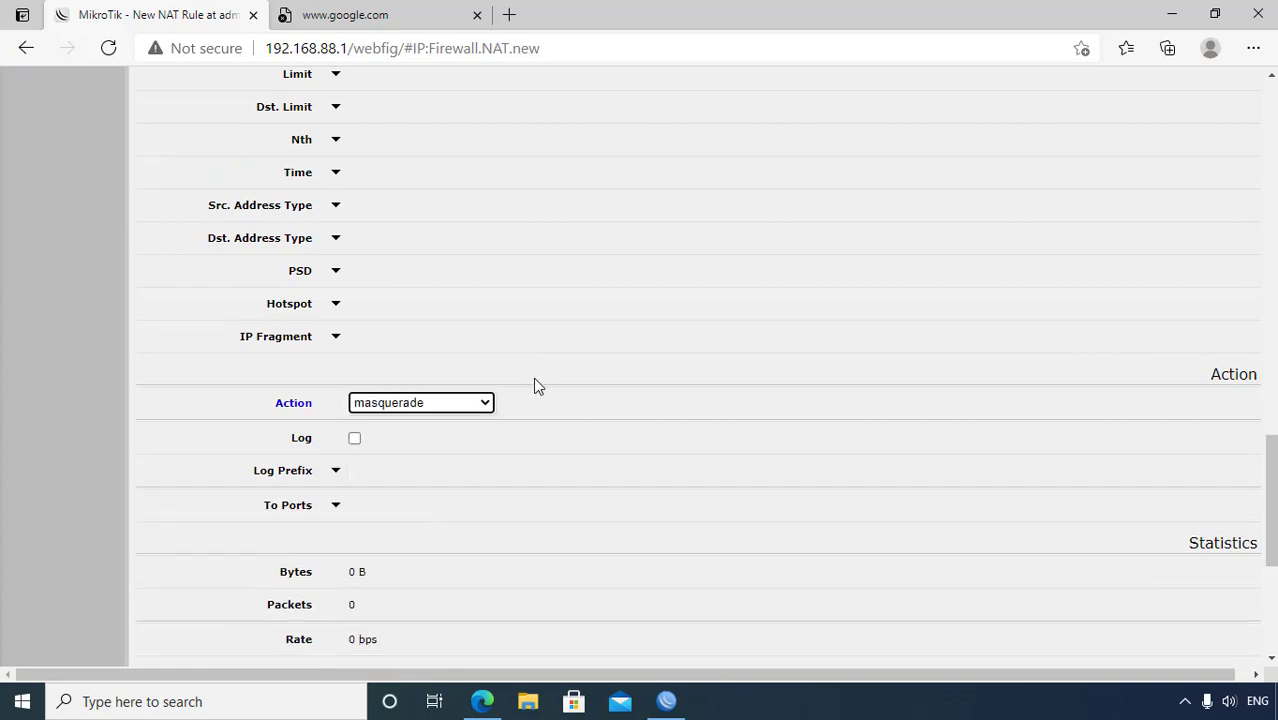
scroll(533, 393, "up", 15)
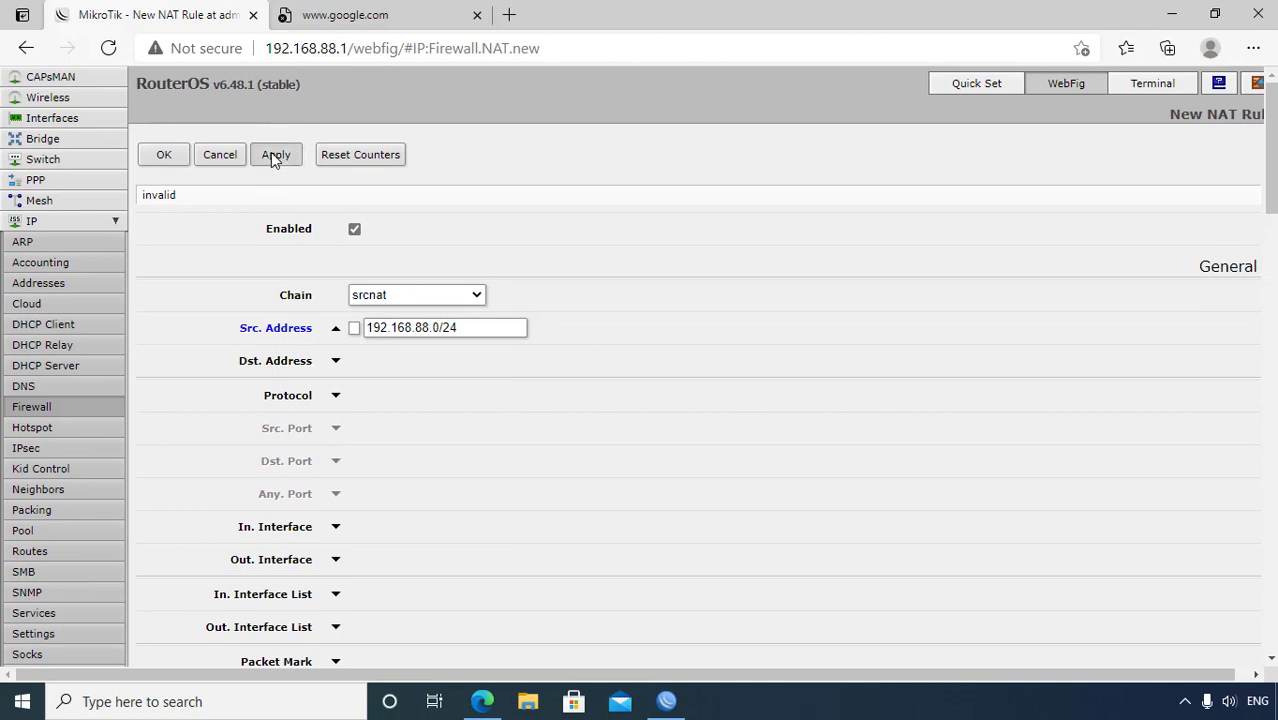
left_click(271, 152)
left_click(164, 155)
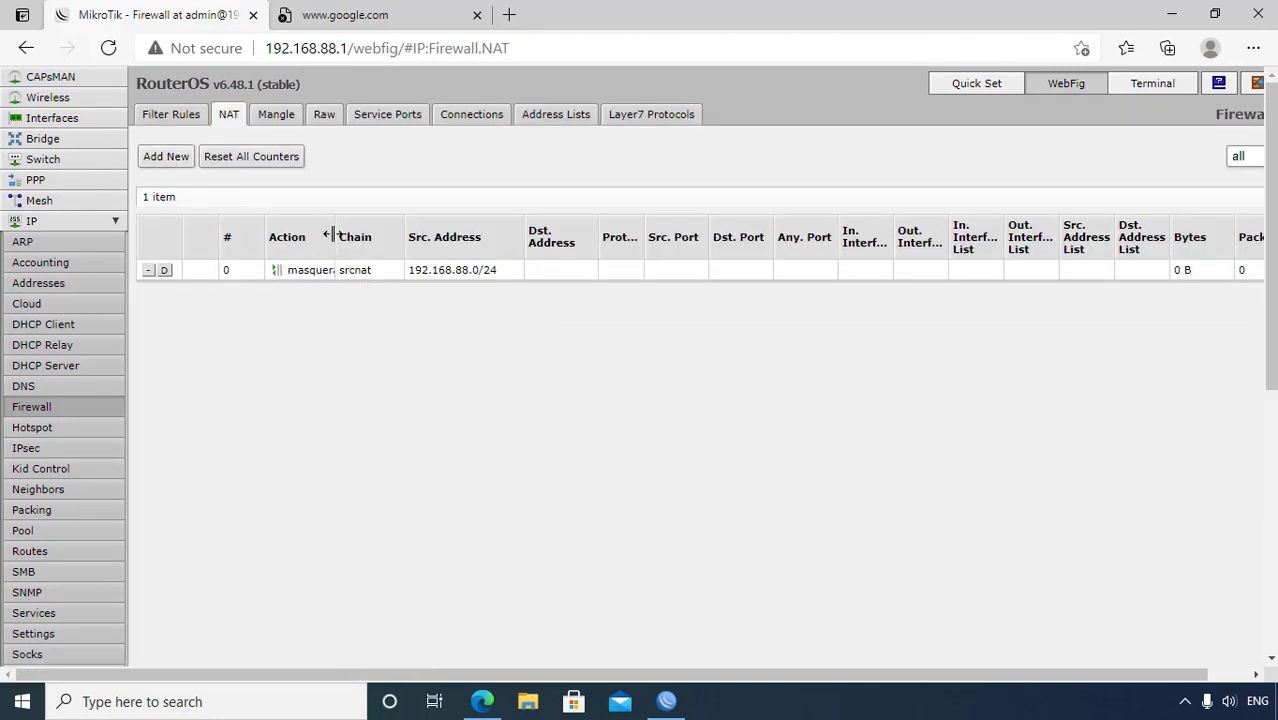
left_click_drag(334, 237, 367, 237)
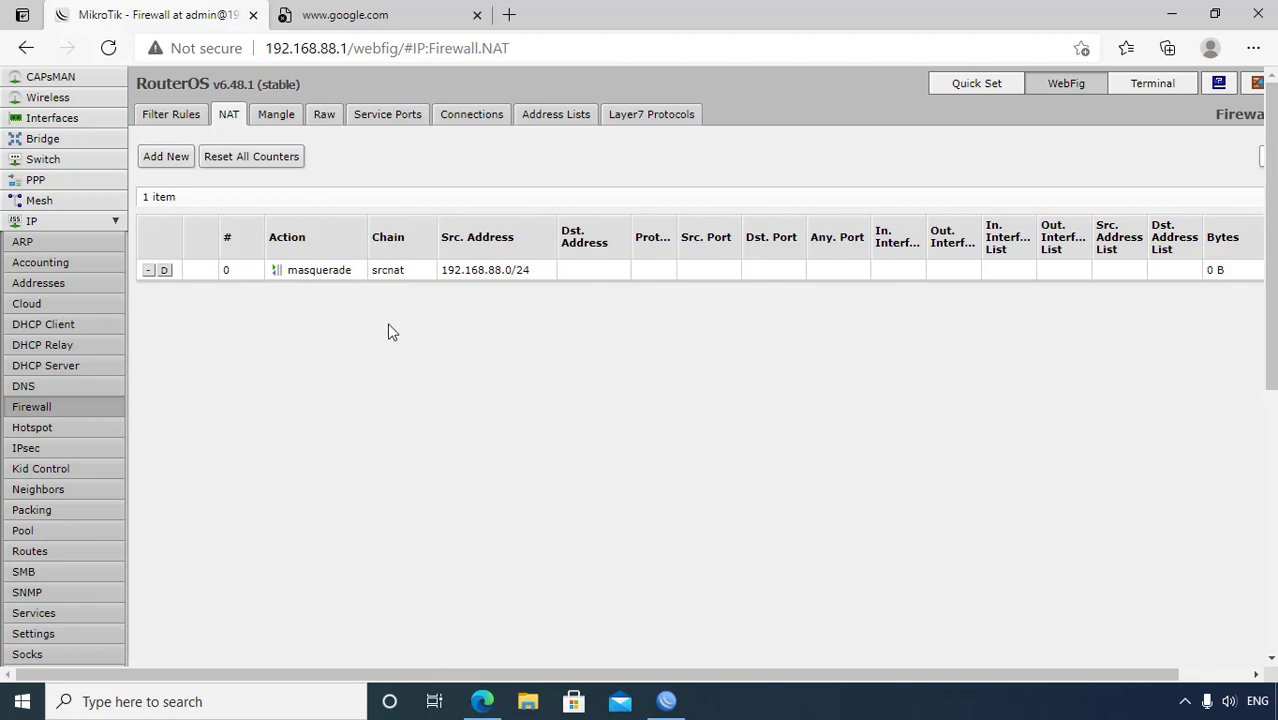
left_click(363, 18)
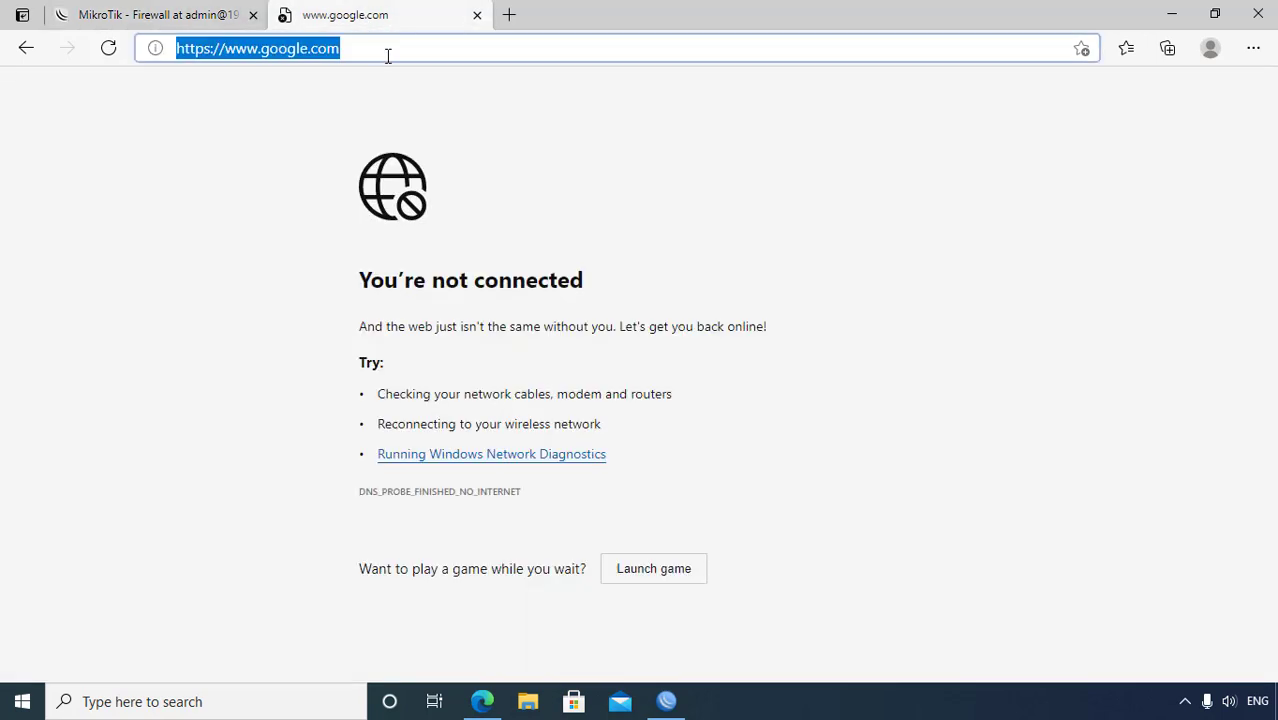
key("Return")
key("Return")
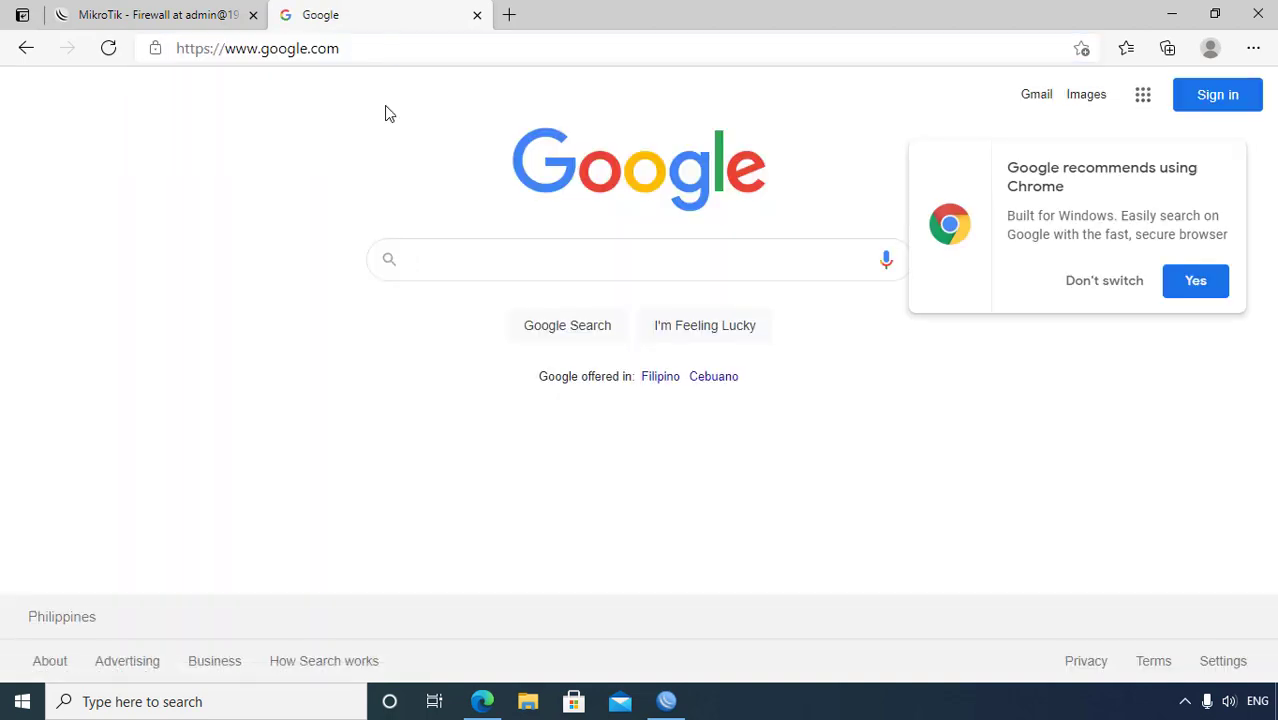
Open a new Windows Command Prompt, ping google.com again and close the window.
left_click(268, 690)
type("cmd")
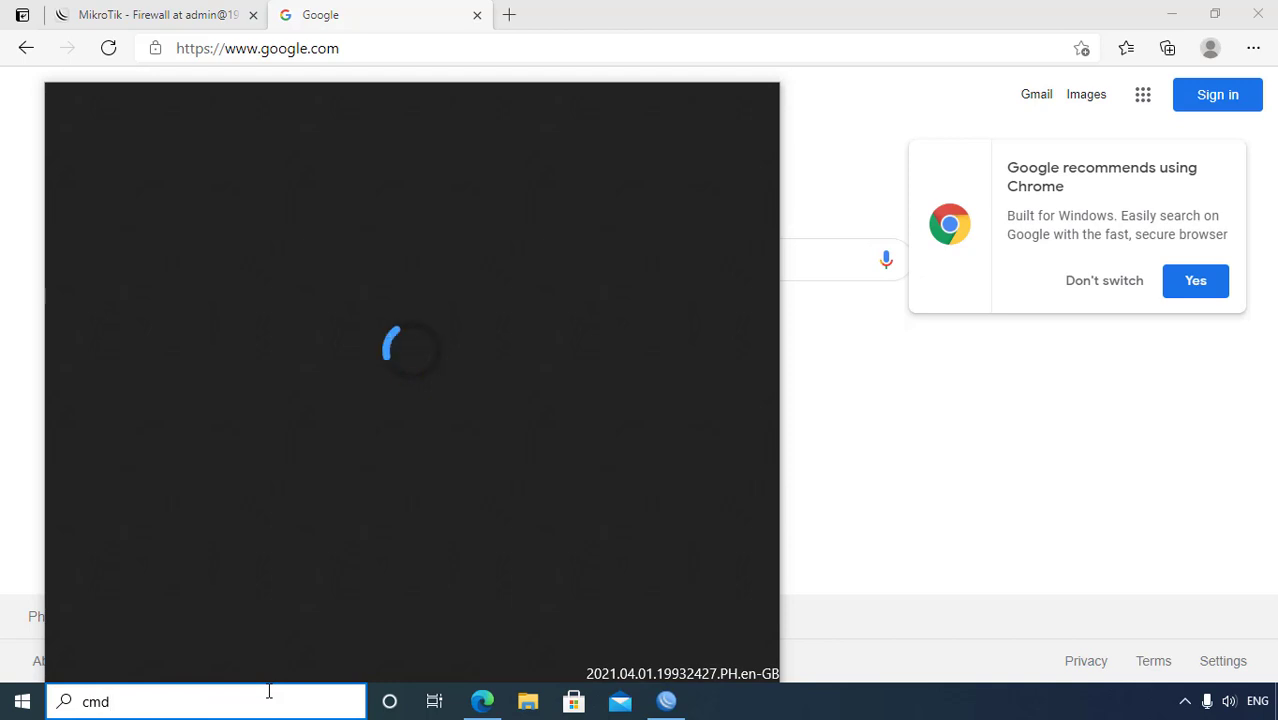
key("Return")
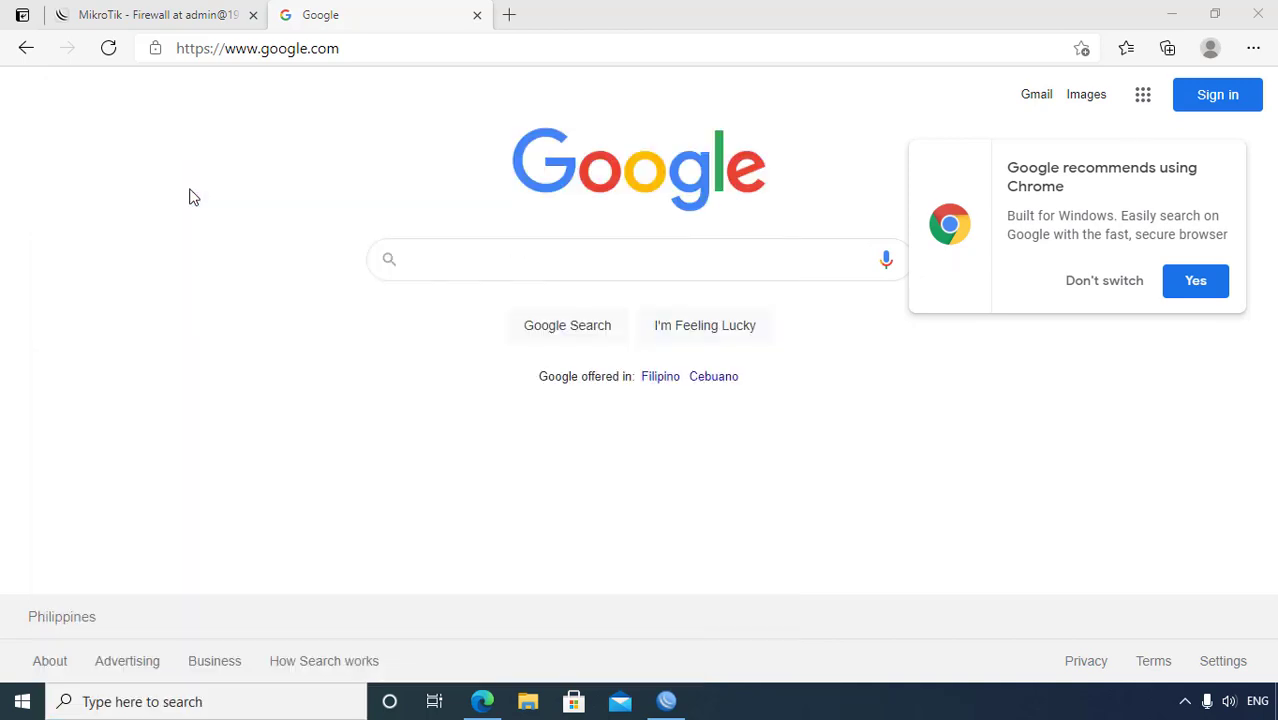
type("ping ")
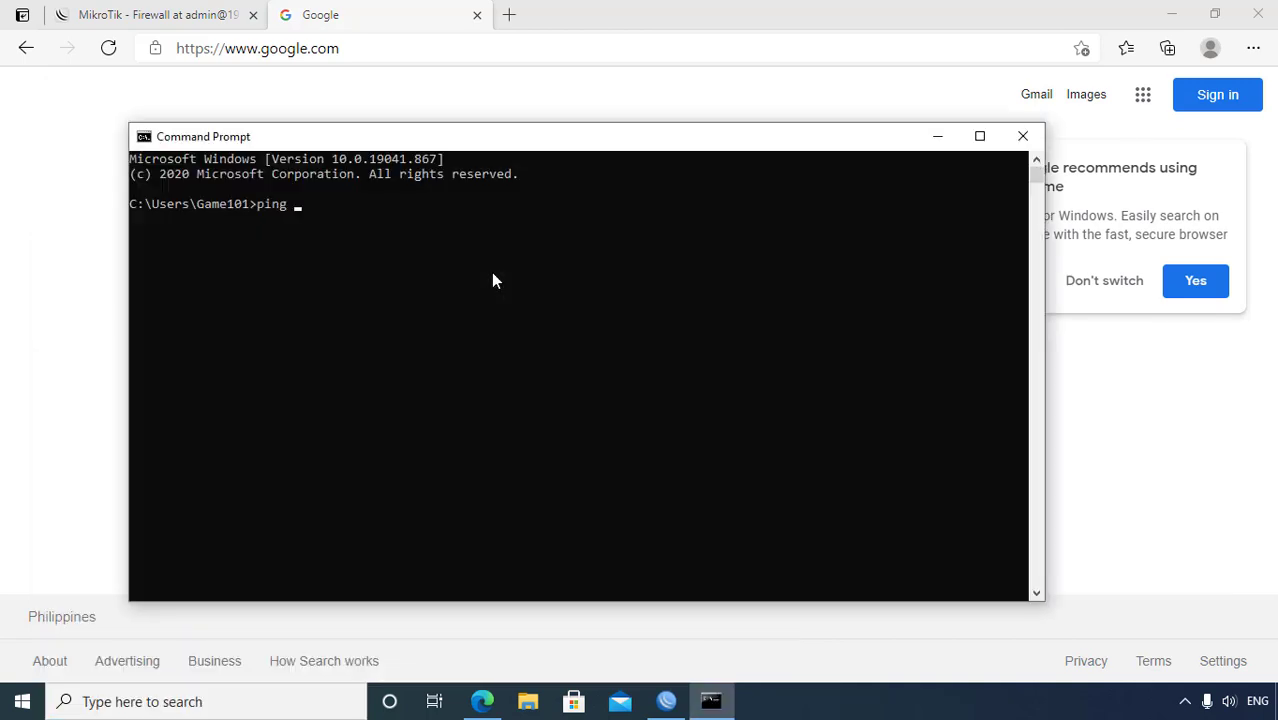
type("google.com")
key("Return")
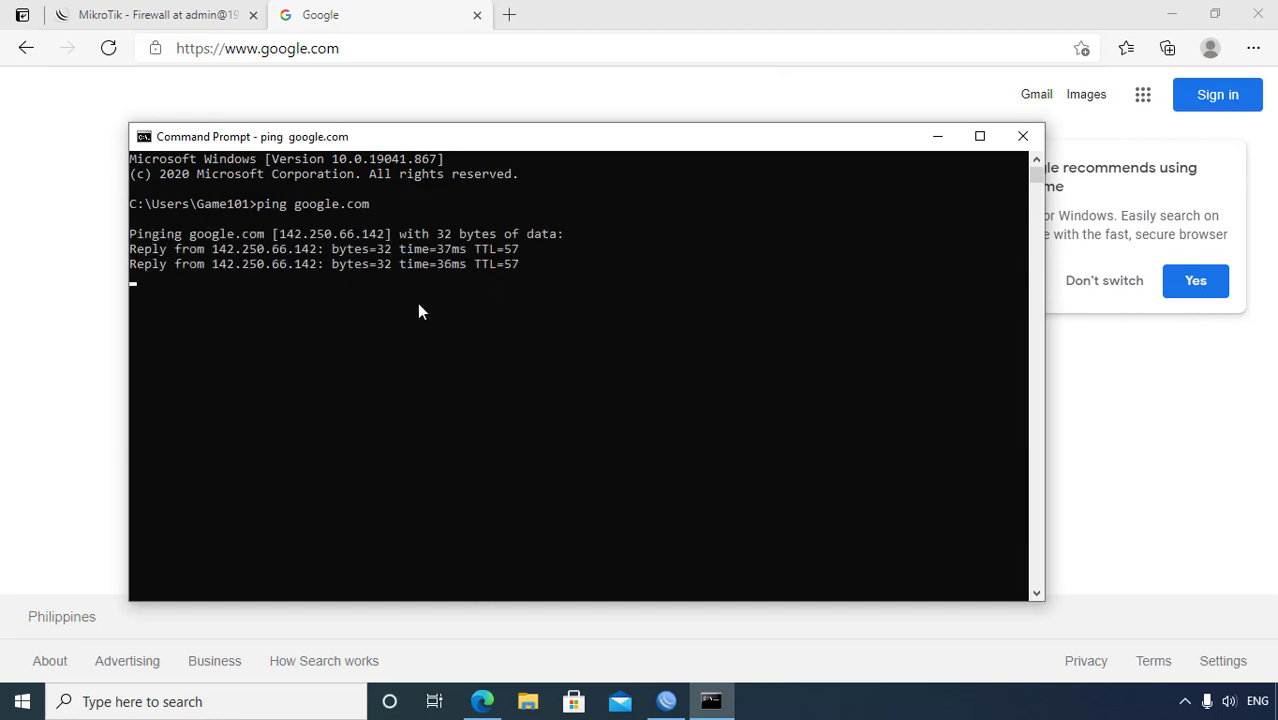
key("Return")
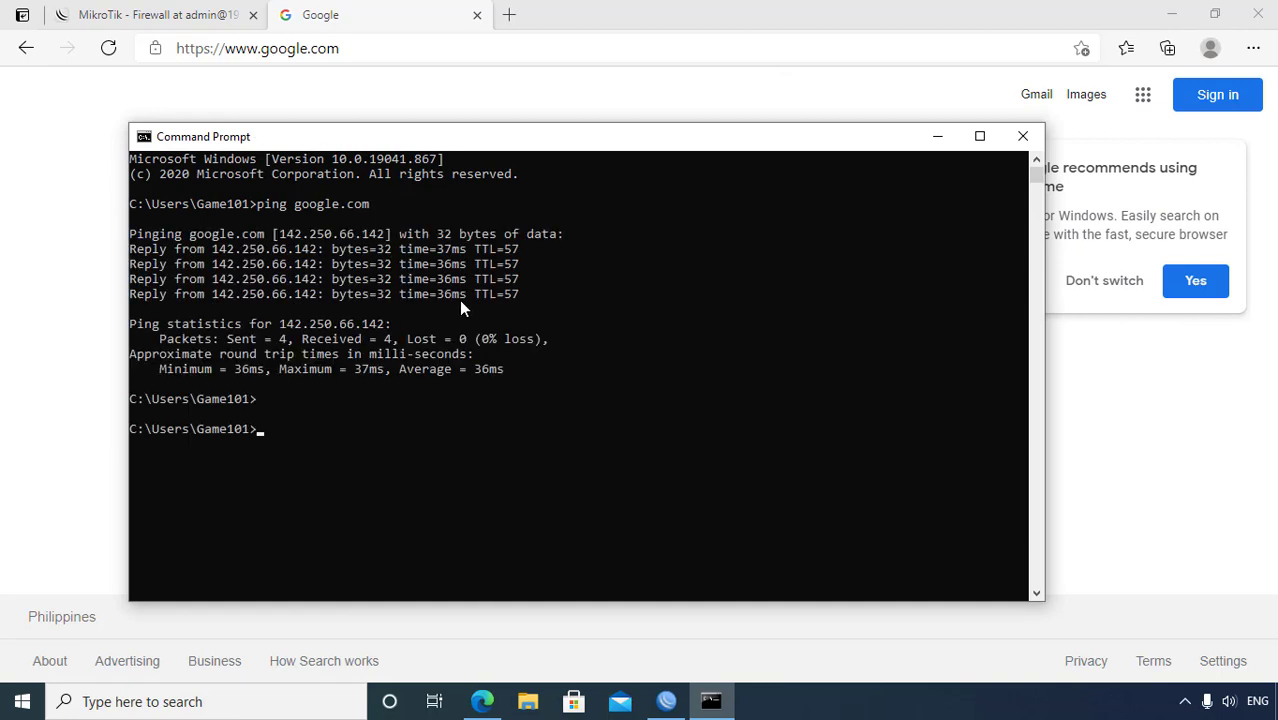
left_click(1023, 136)
Return to the router configuration and review the IP address list and the DHCP client's WAN address.
left_click(140, 14)
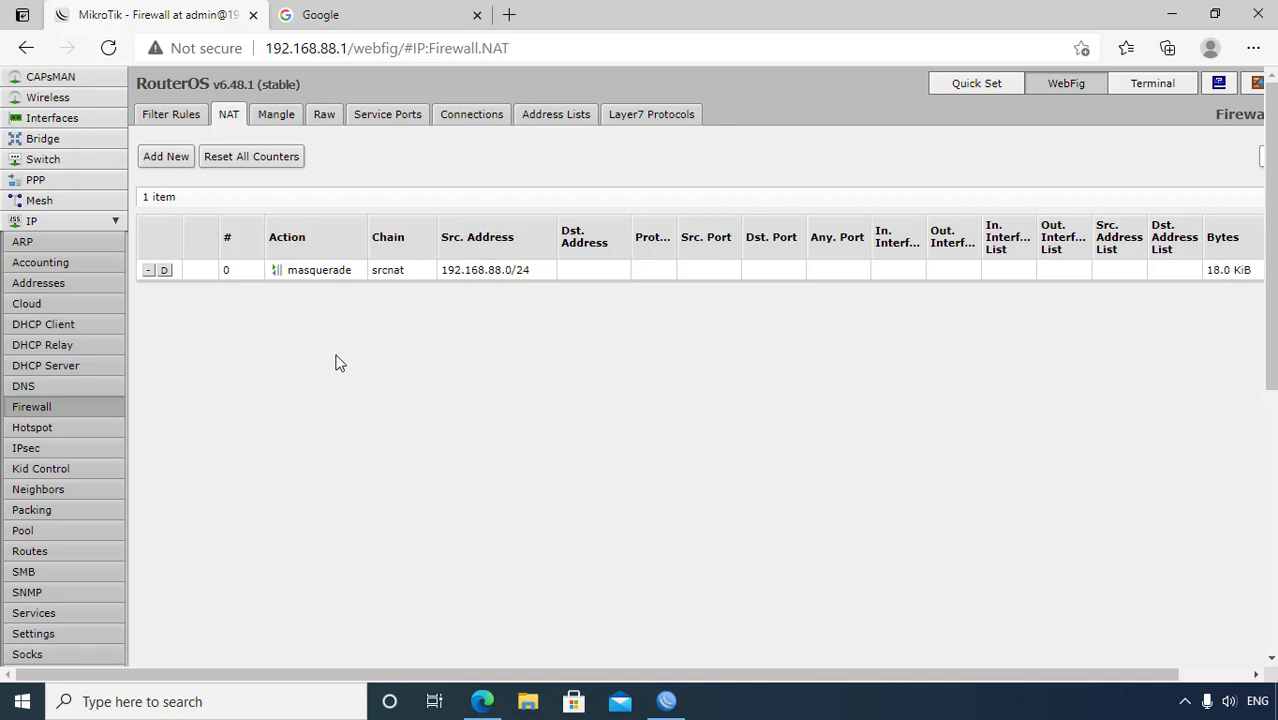
left_click(100, 284)
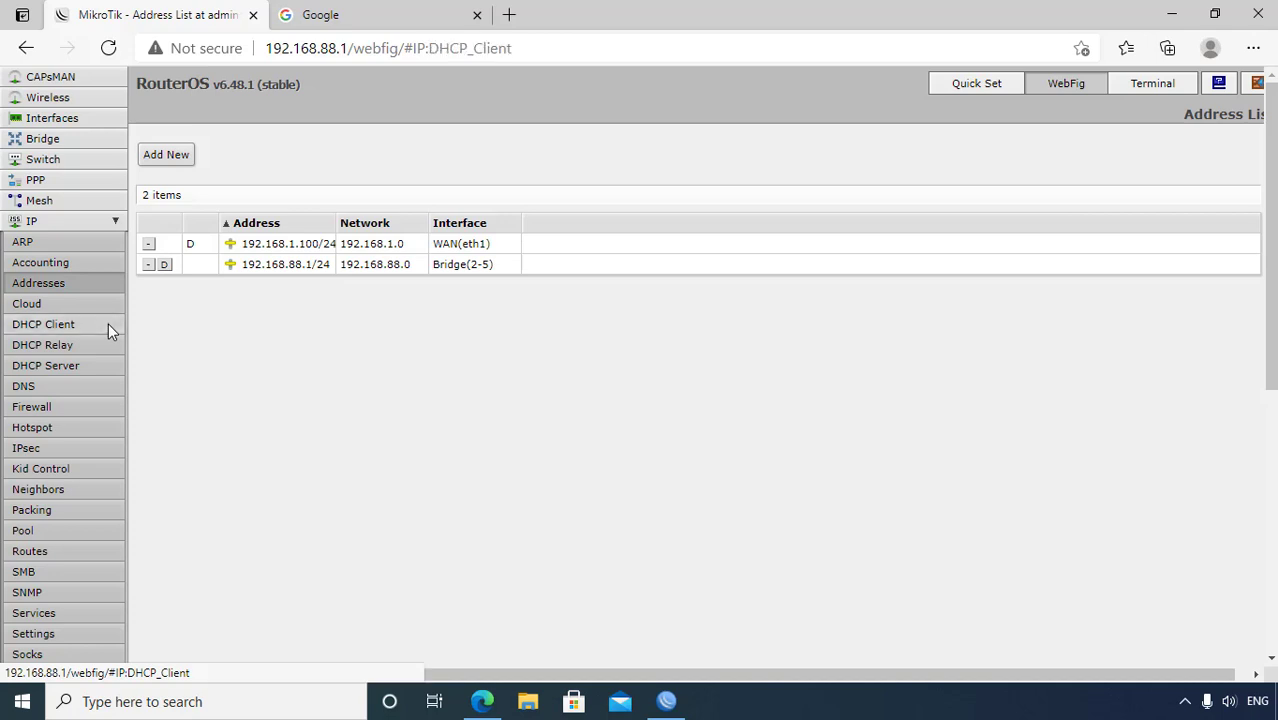
left_click(108, 323)
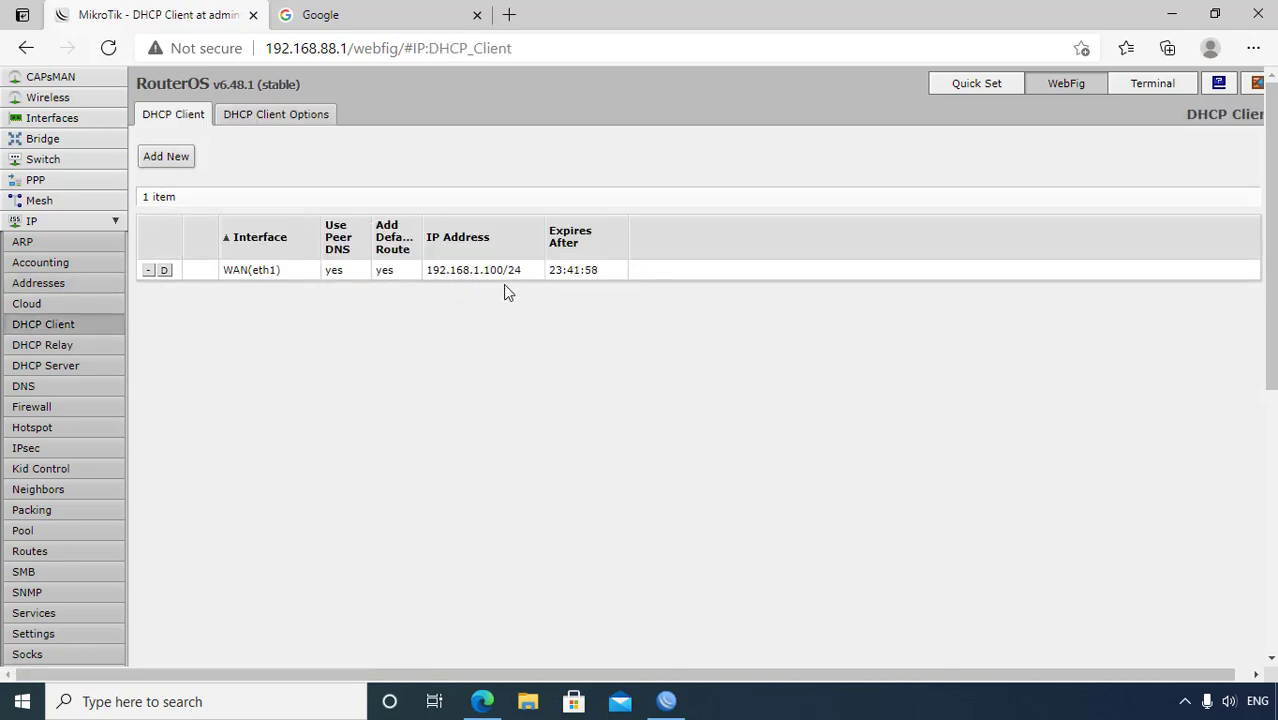
Review the IP route list and remove the DHCP client entry for the WAN(eth1) interface.
left_click(92, 548)
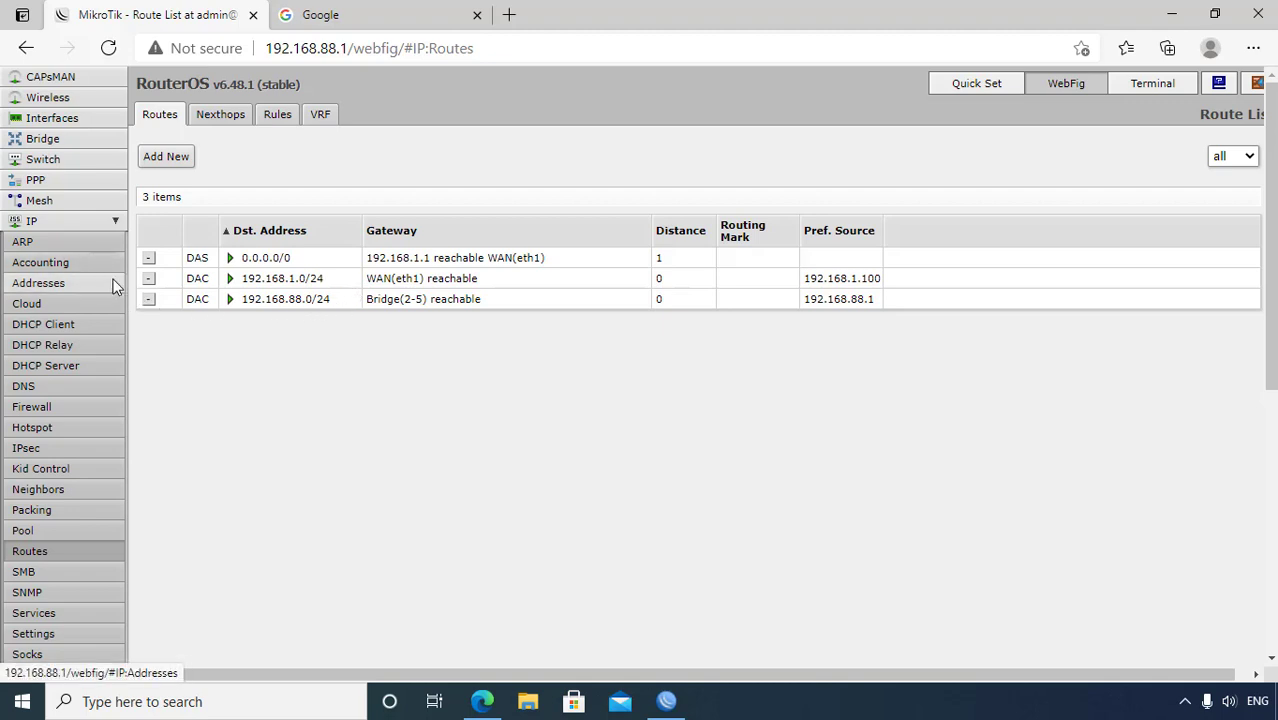
left_click(148, 278)
left_click(802, 167)
left_click(92, 325)
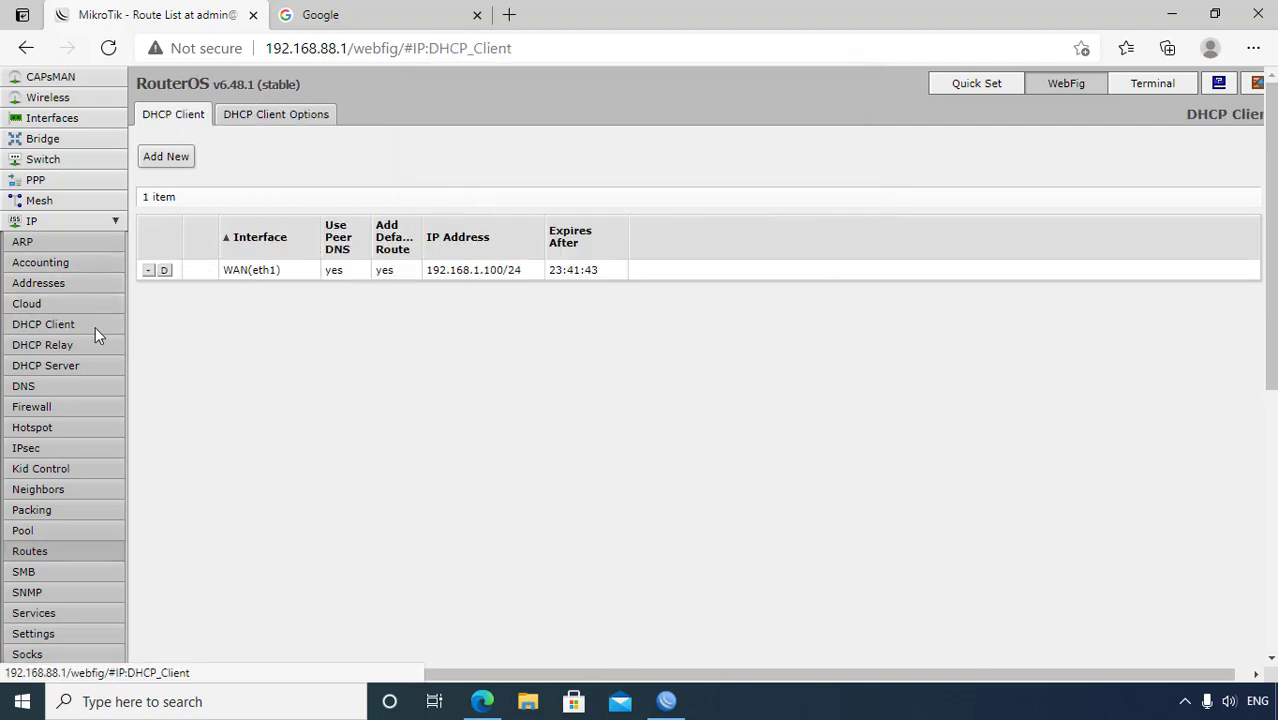
left_click(148, 270)
Reload the open Google page to test internet access, and return to the router configuration.
left_click(390, 15)
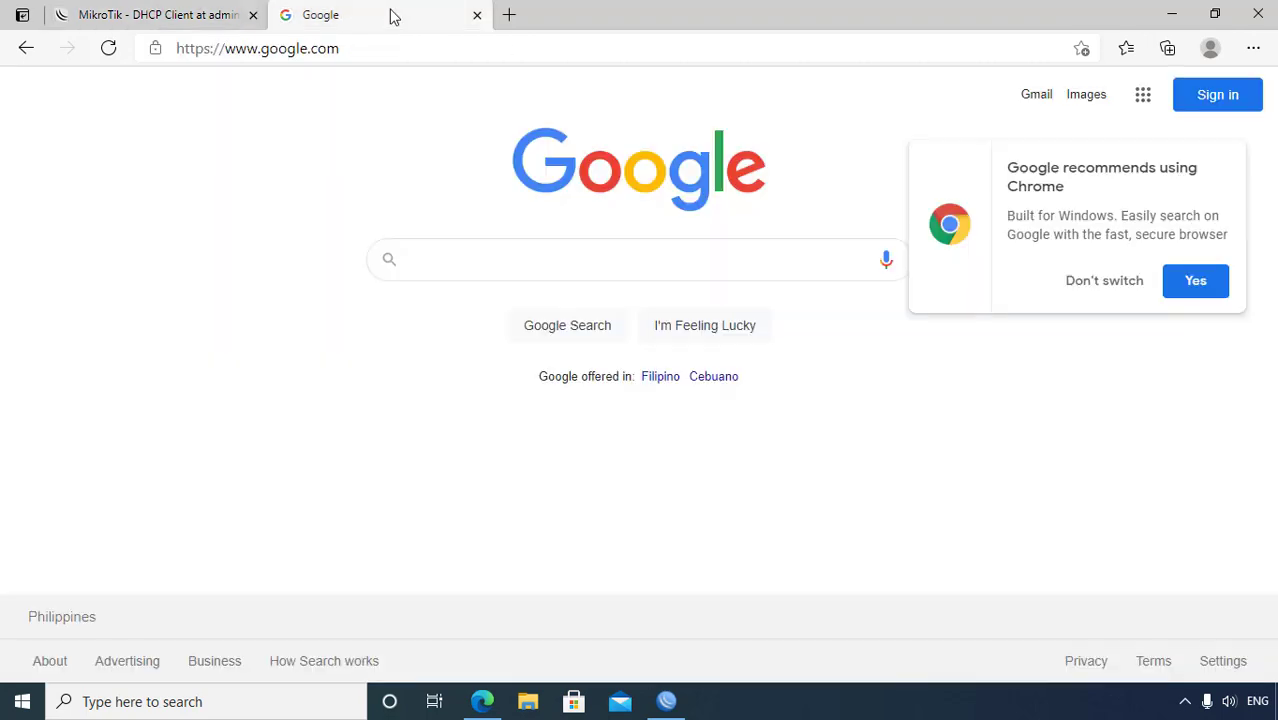
left_click(108, 50)
left_click(200, 15)
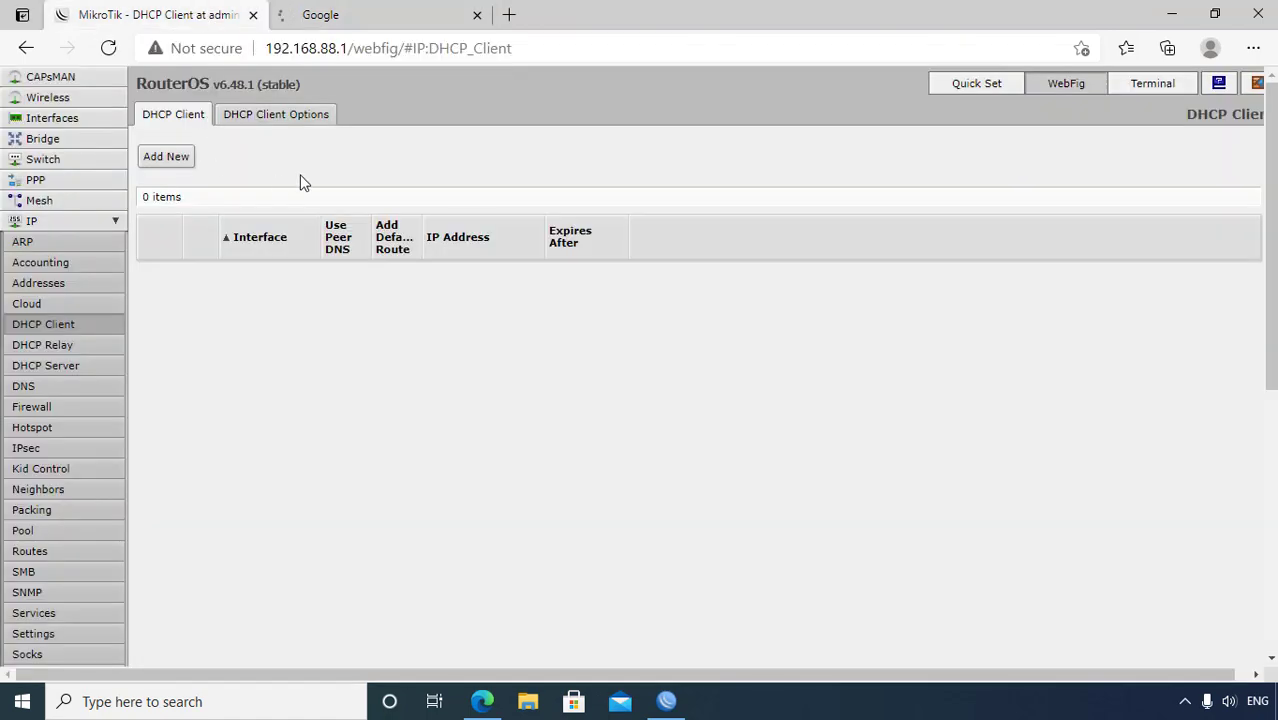
Create a new IP address entry with the address 192.168.1.100/24.
left_click(88, 283)
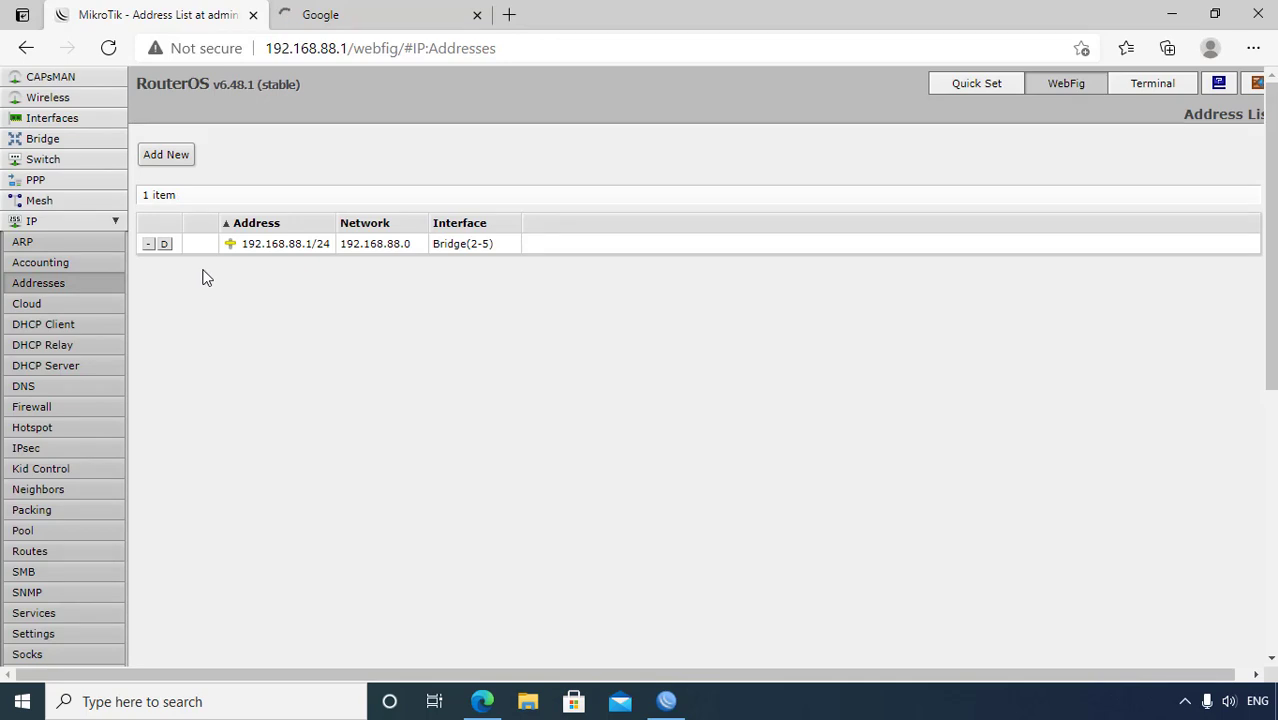
left_click(172, 155)
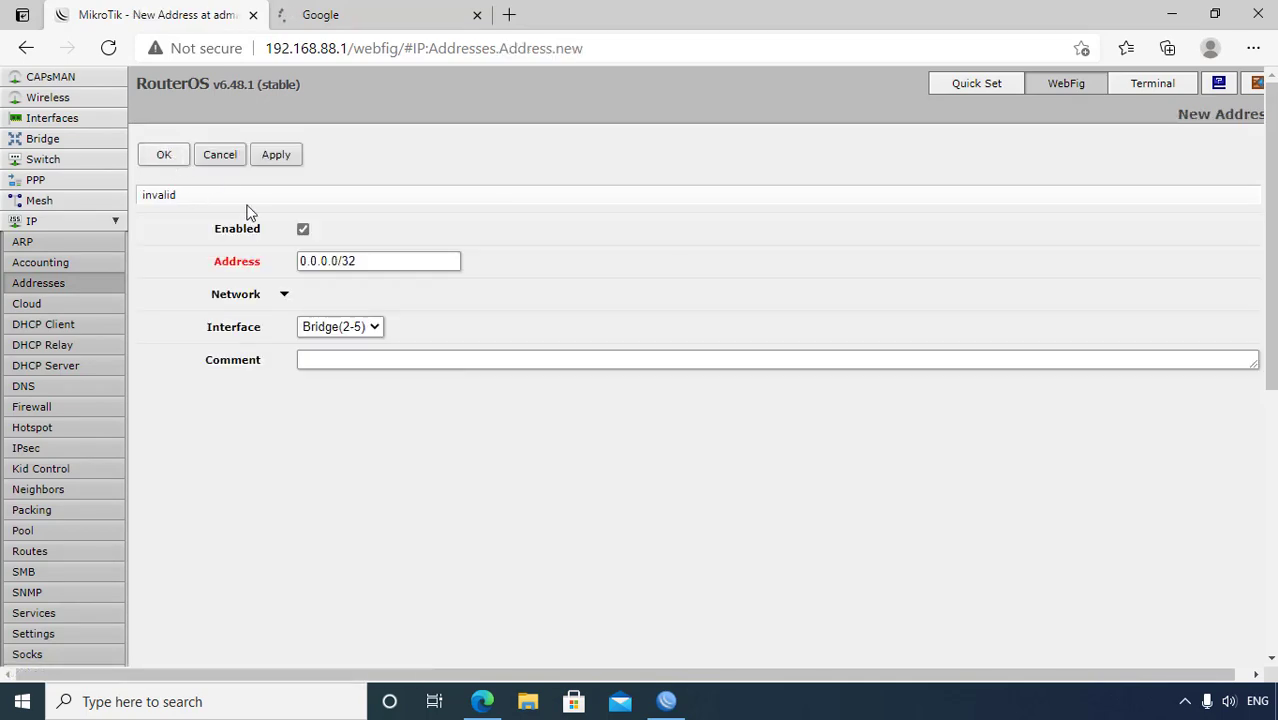
left_click_drag(339, 261, 263, 272)
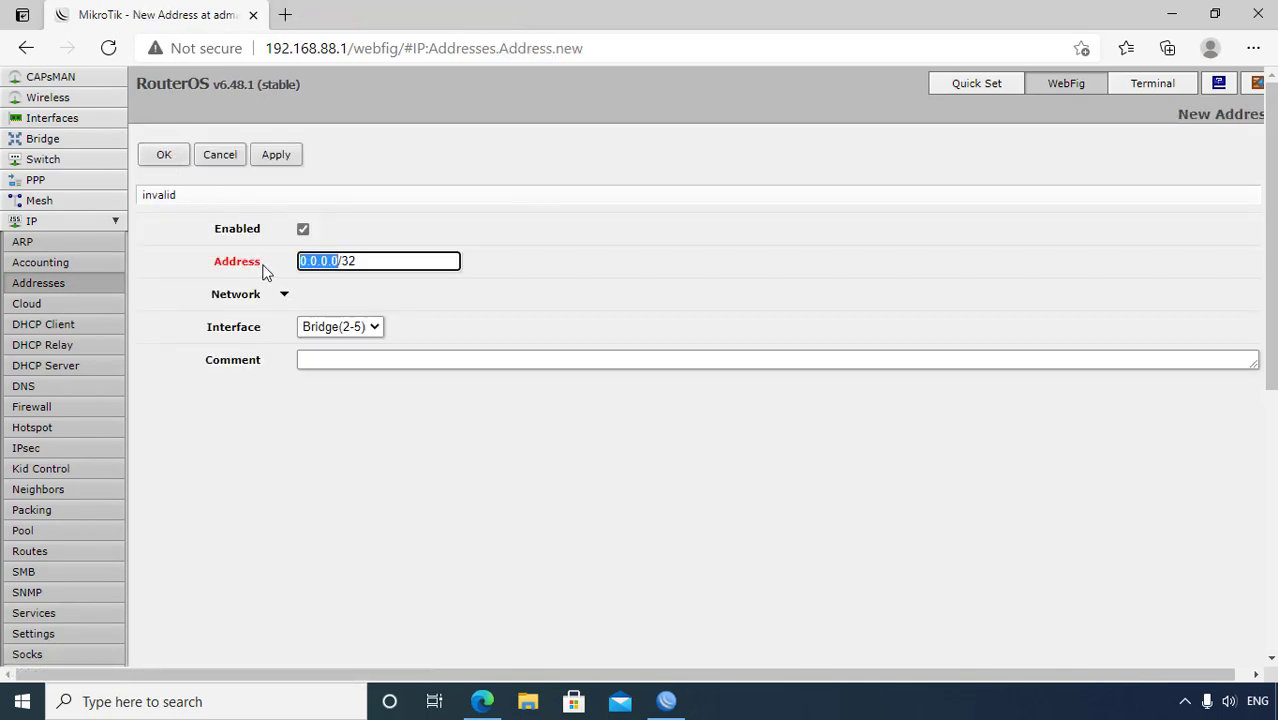
type("192.168.1.100")
double_click(405, 261)
type("234")
key("BackSpace")
key("BackSpace")
type("4")
Set the new address entry's network to 192.168.1.0 and its interface to WAN(eth1).
left_click(284, 294)
left_click(237, 301)
type("192.168.1.0")
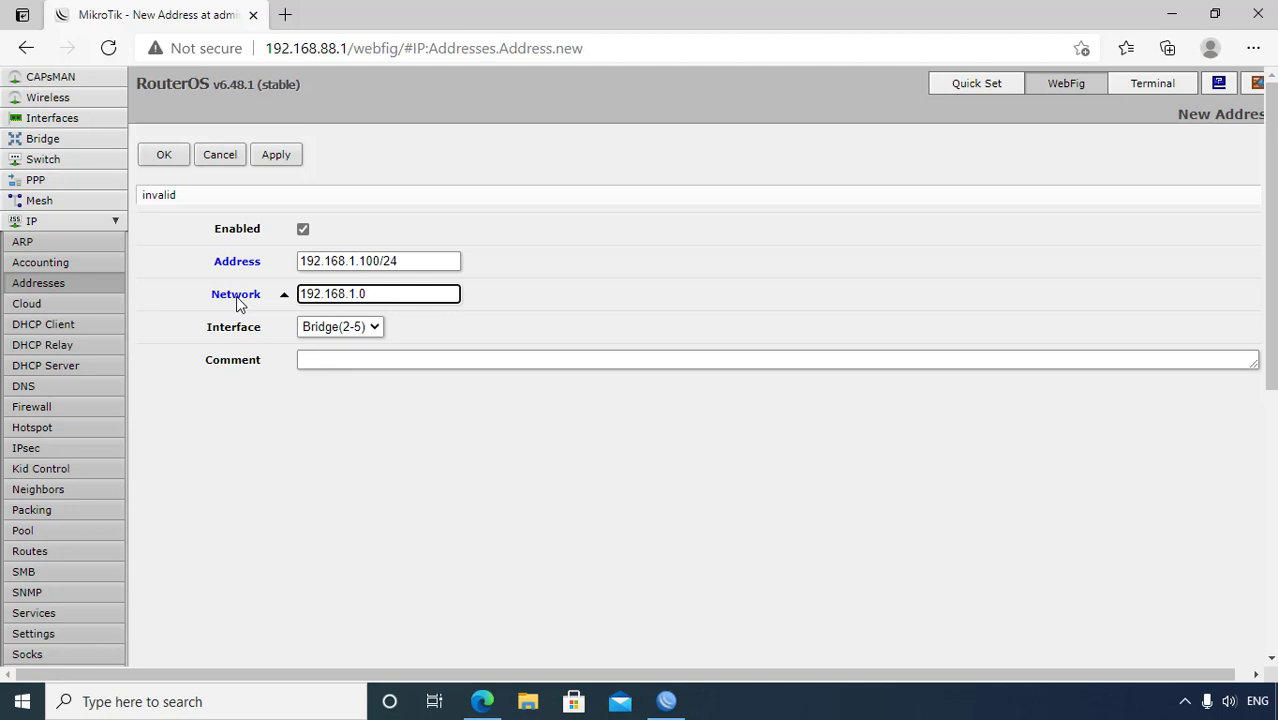
left_click(376, 327)
left_click(371, 364)
Add the comment "Internet Interface" to the address entry and save it.
left_click(358, 360)
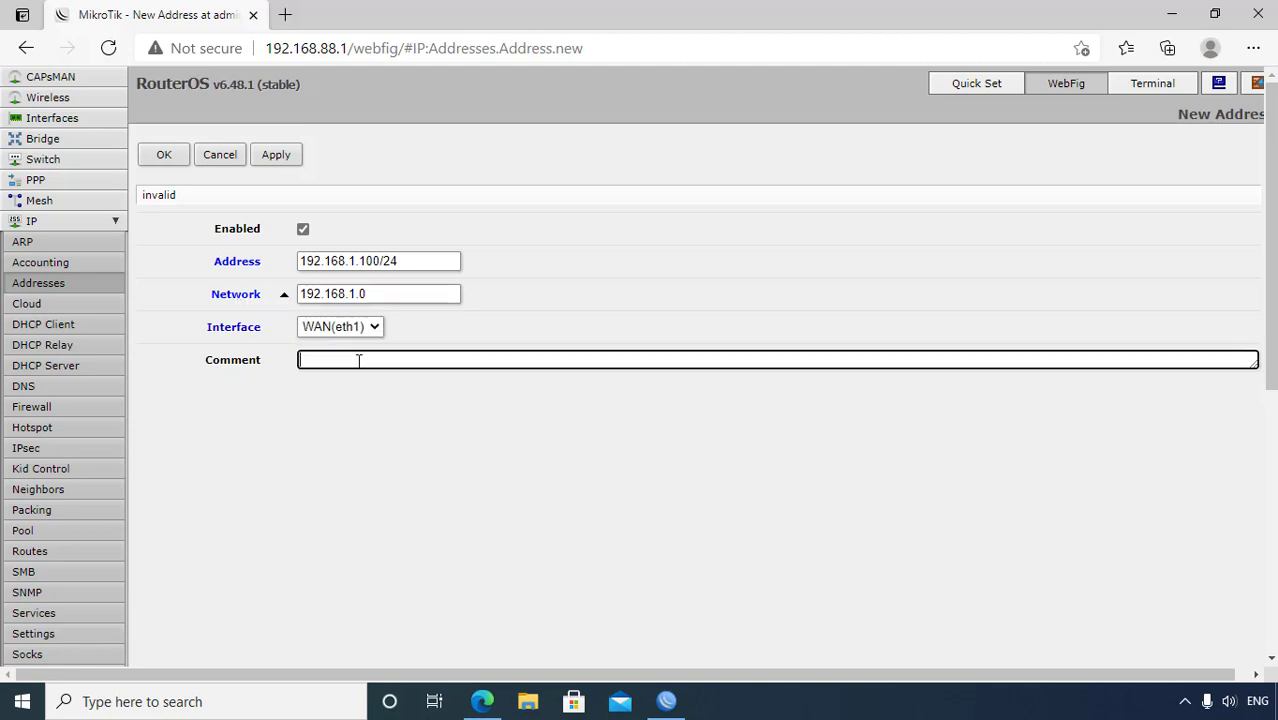
type("Internet Interface")
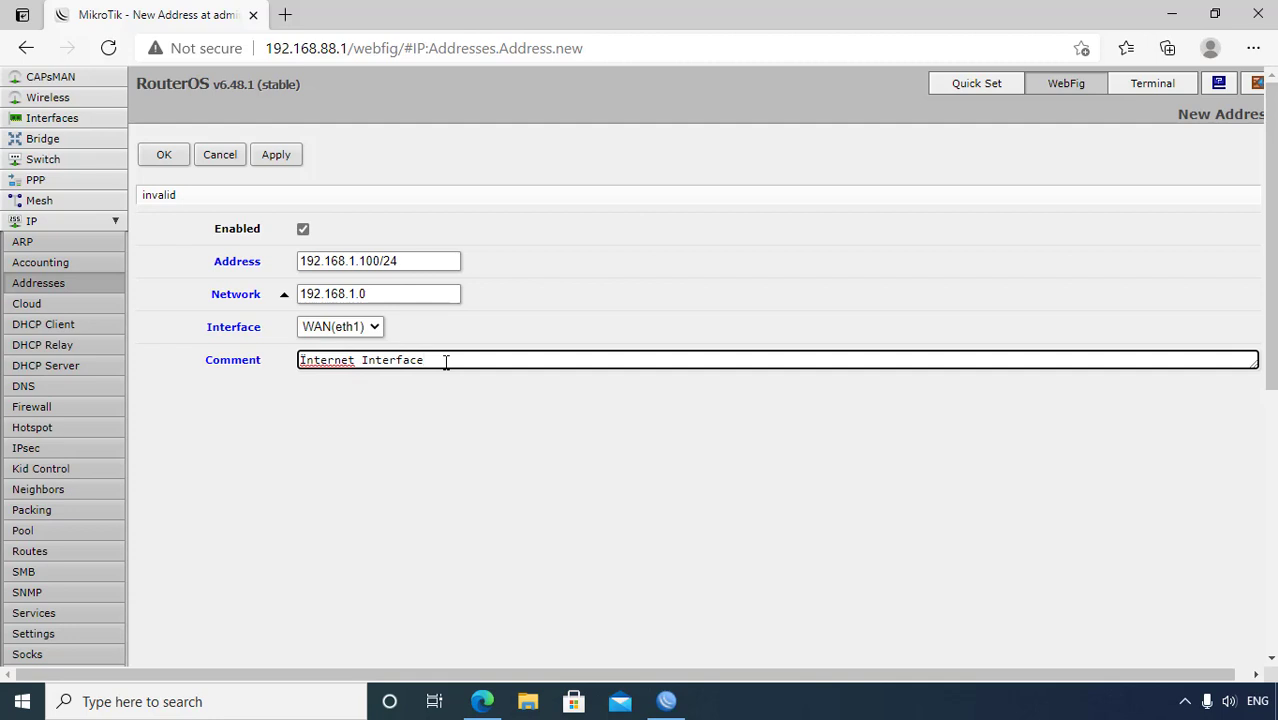
left_click(277, 158)
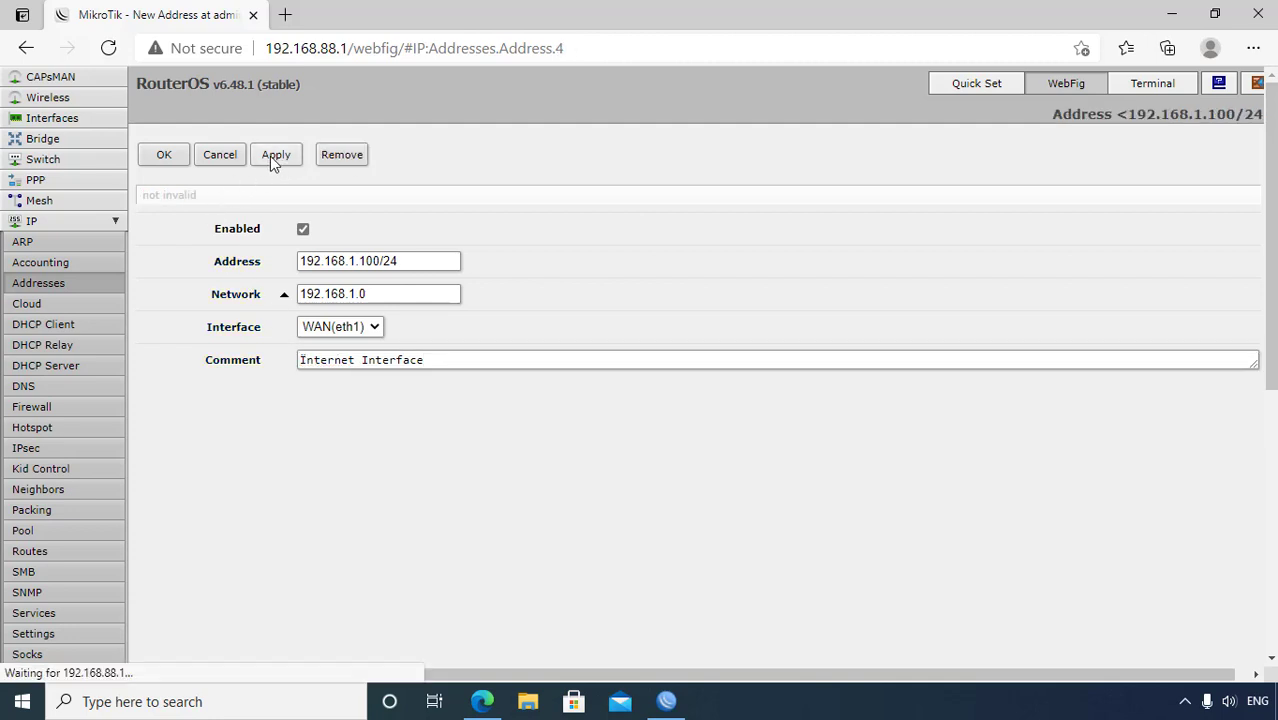
left_click(163, 155)
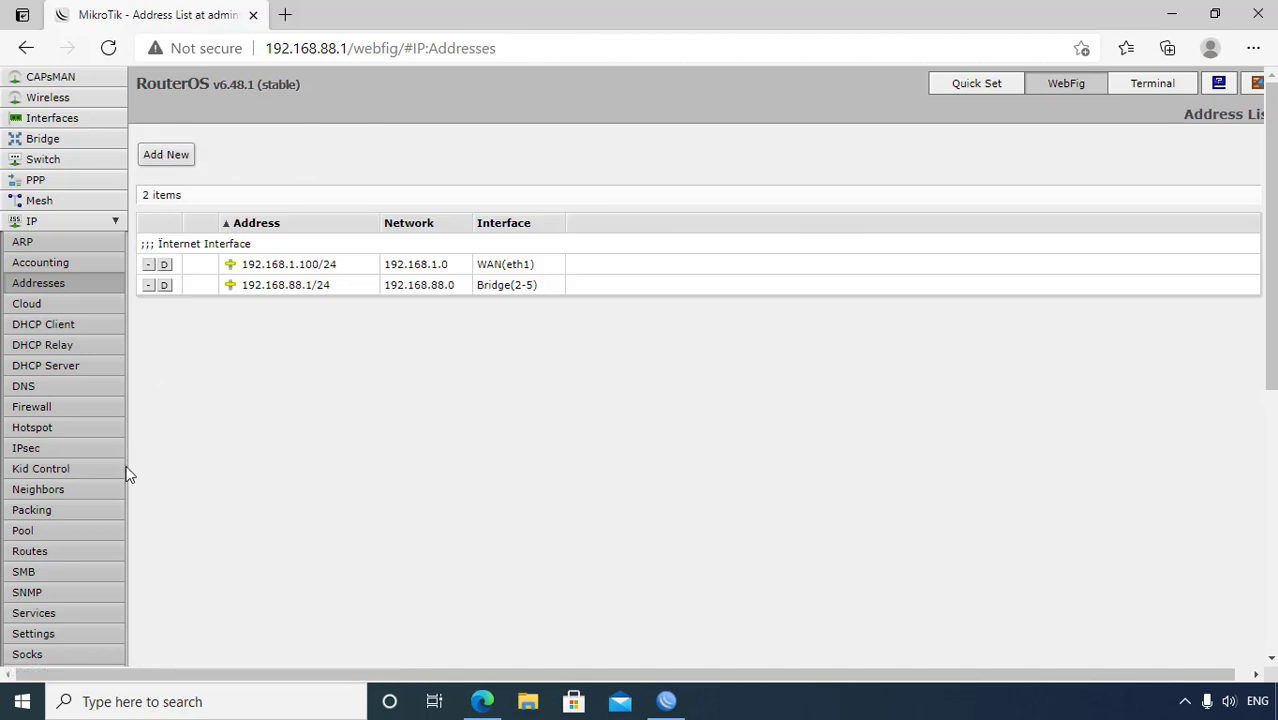
Add and save a static default route for 0.0.0.0/0 through the gateway 192.168.1.1.
left_click(96, 553)
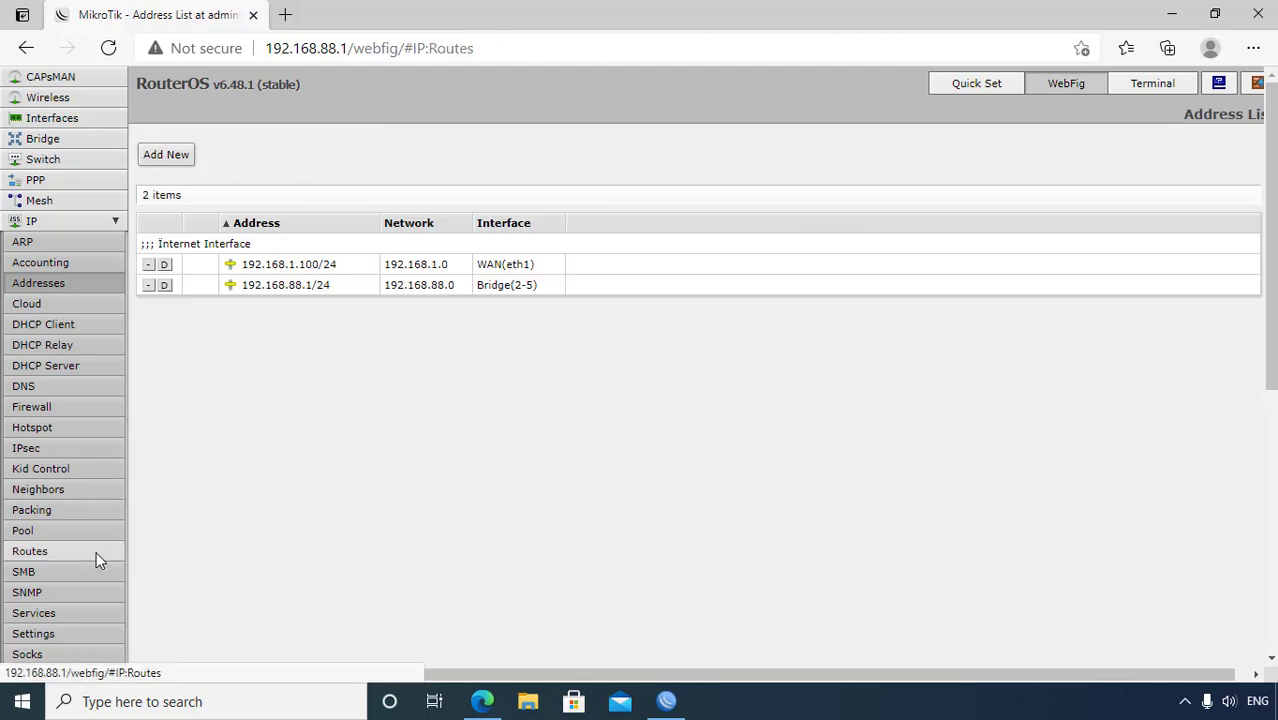
left_click(172, 160)
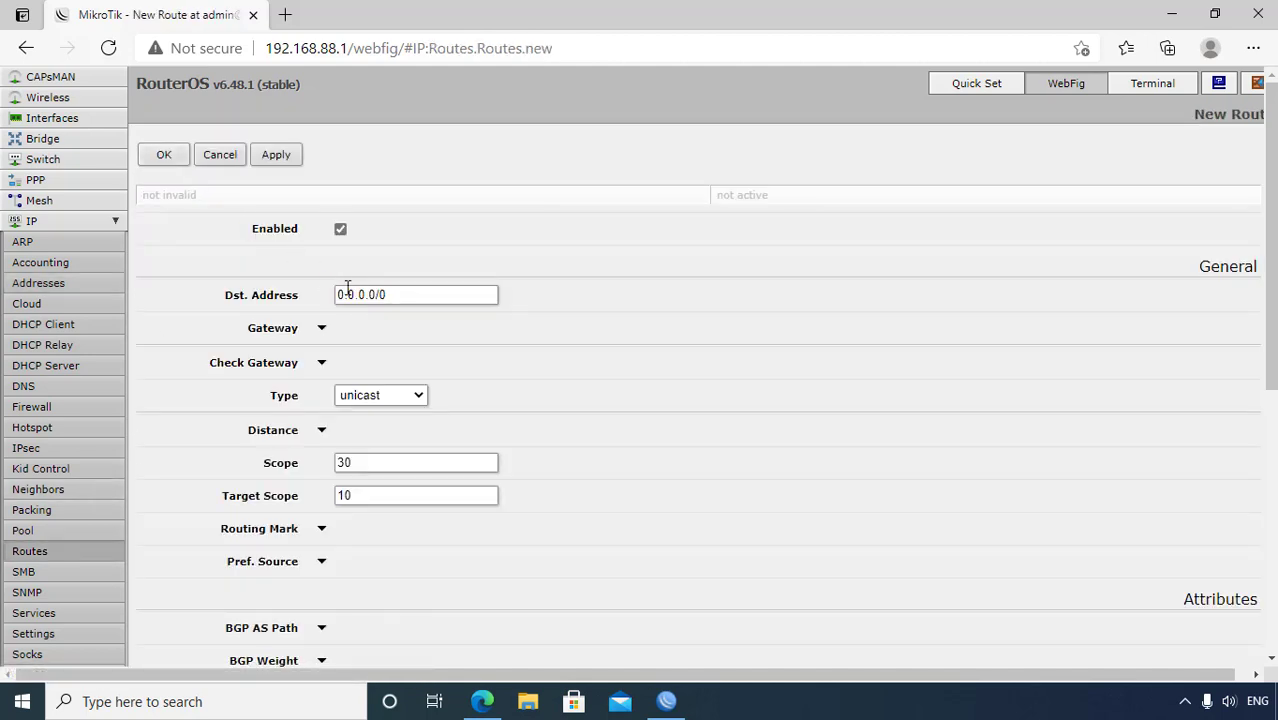
left_click(321, 328)
left_click(300, 330)
type("\"192")
key("BackSpace")
key("BackSpace")
key("BackSpace")
type("192")
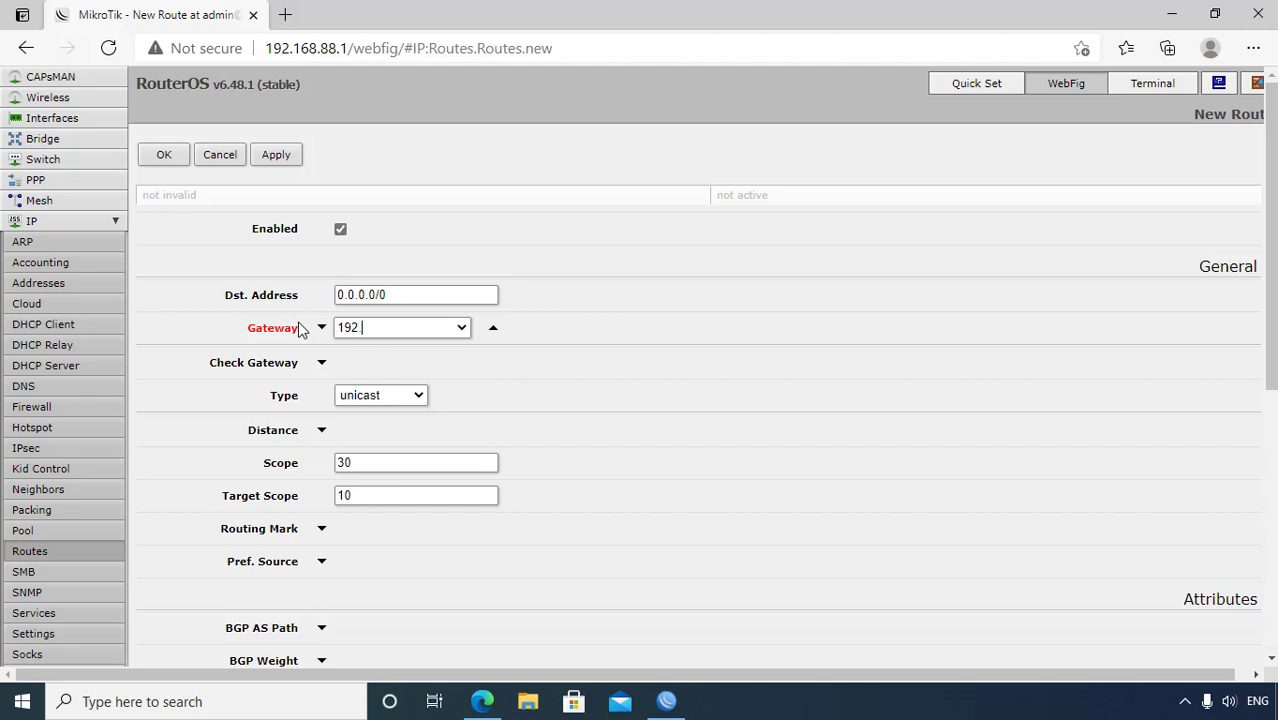
type(".168.1.1")
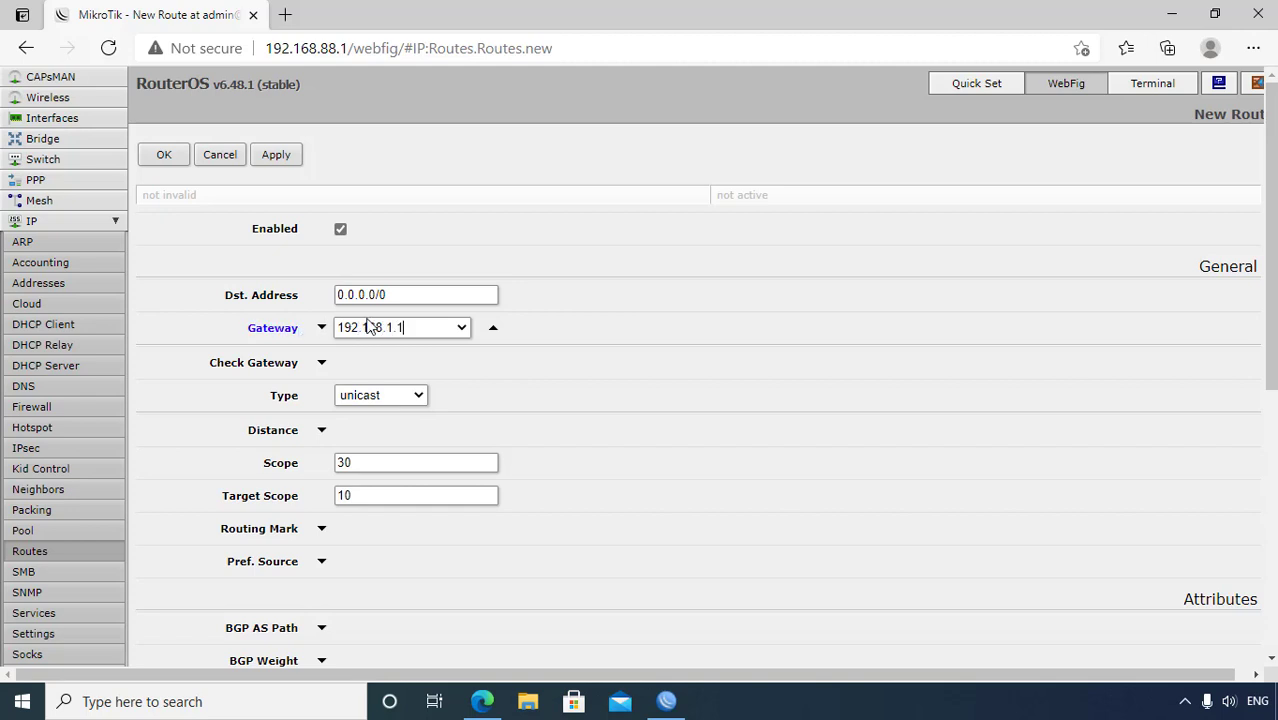
left_click_drag(430, 331, 308, 334)
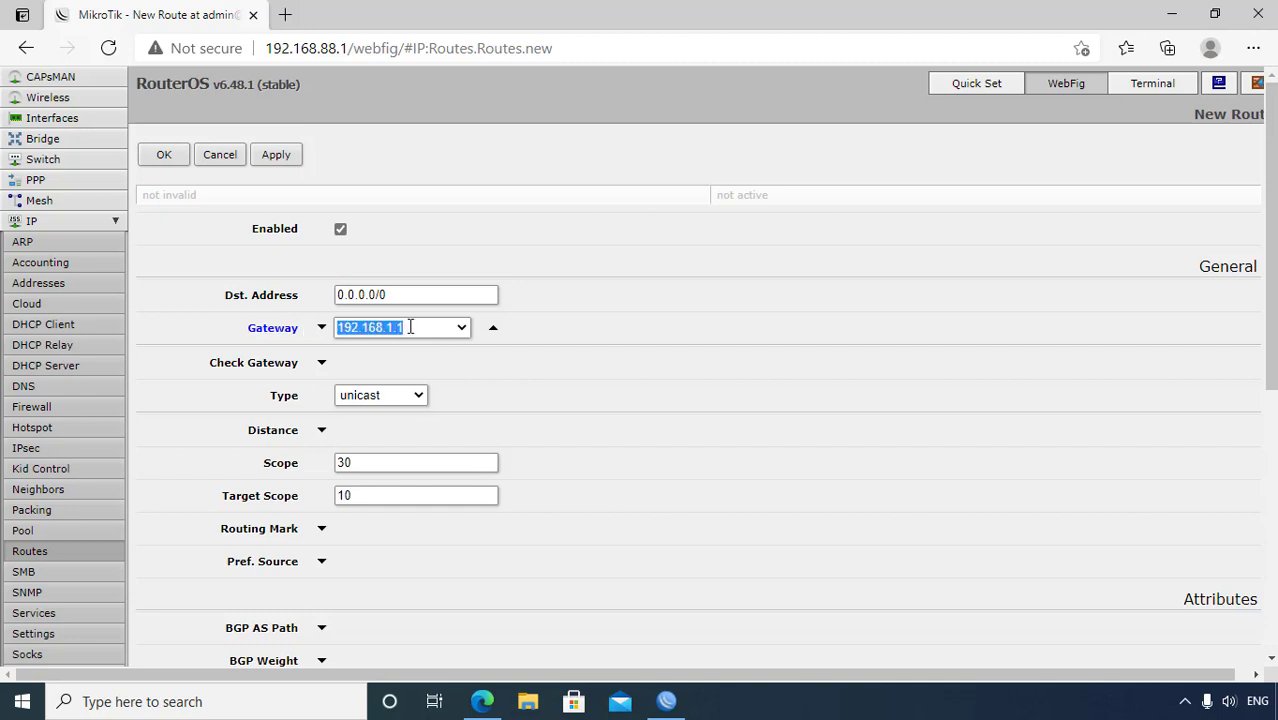
left_click(277, 157)
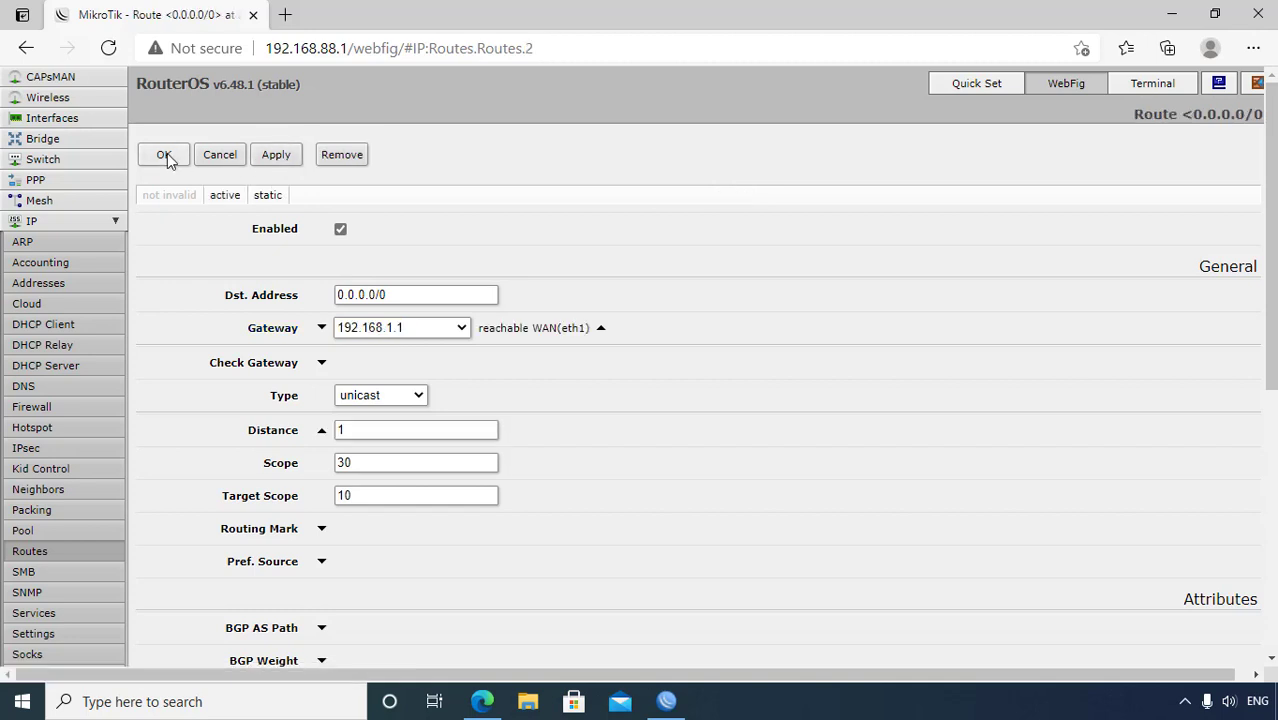
left_click(164, 156)
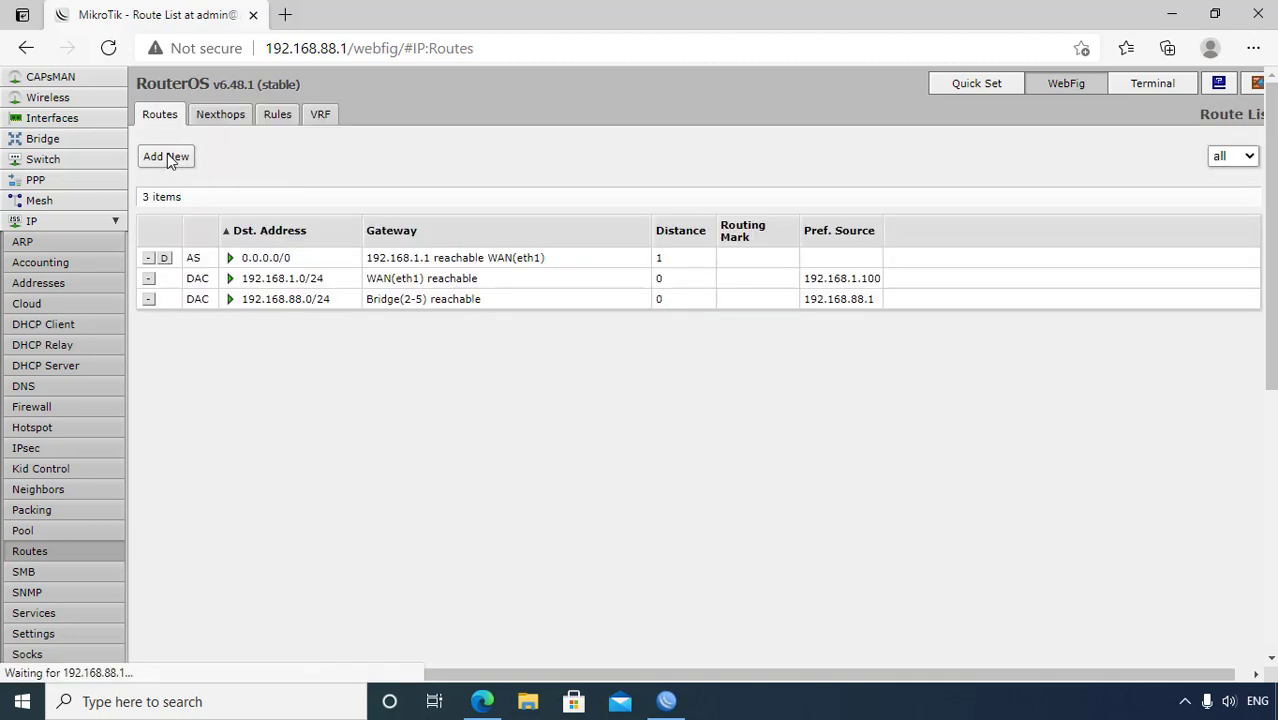
Open Google in a new browser tab to test internet access through the static configuration.
left_click(285, 16)
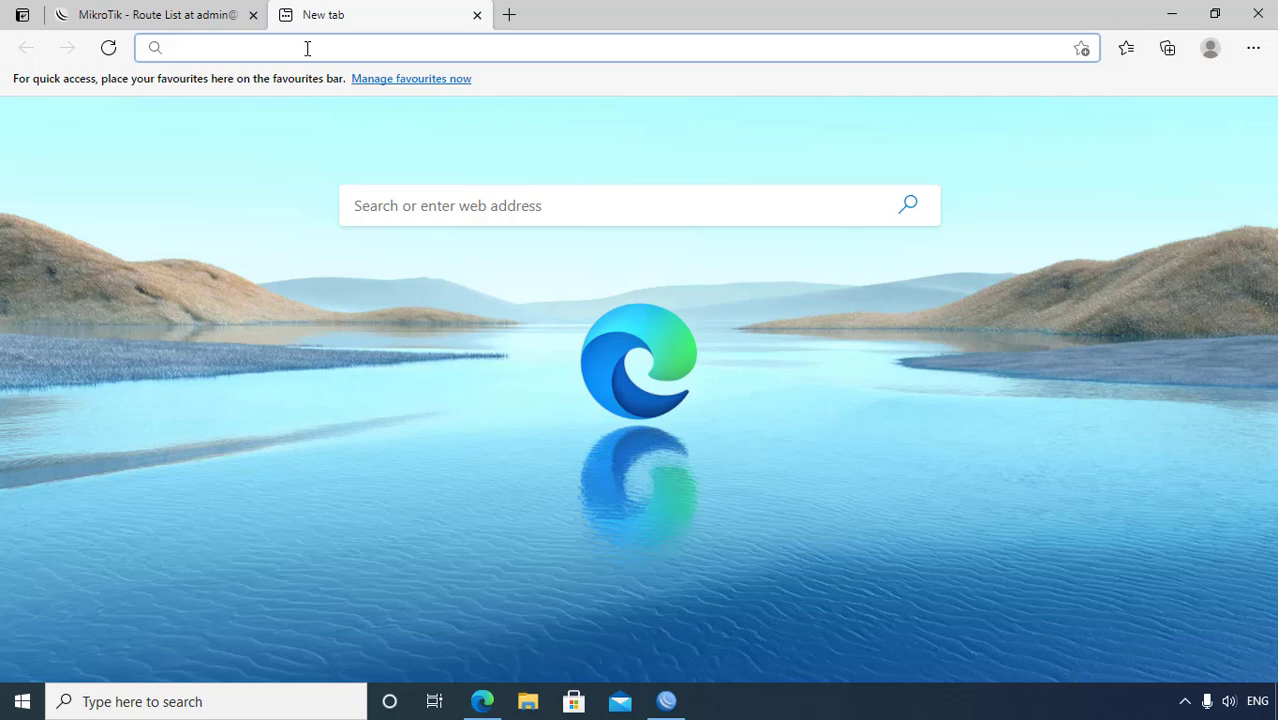
type("goo")
key("Return")
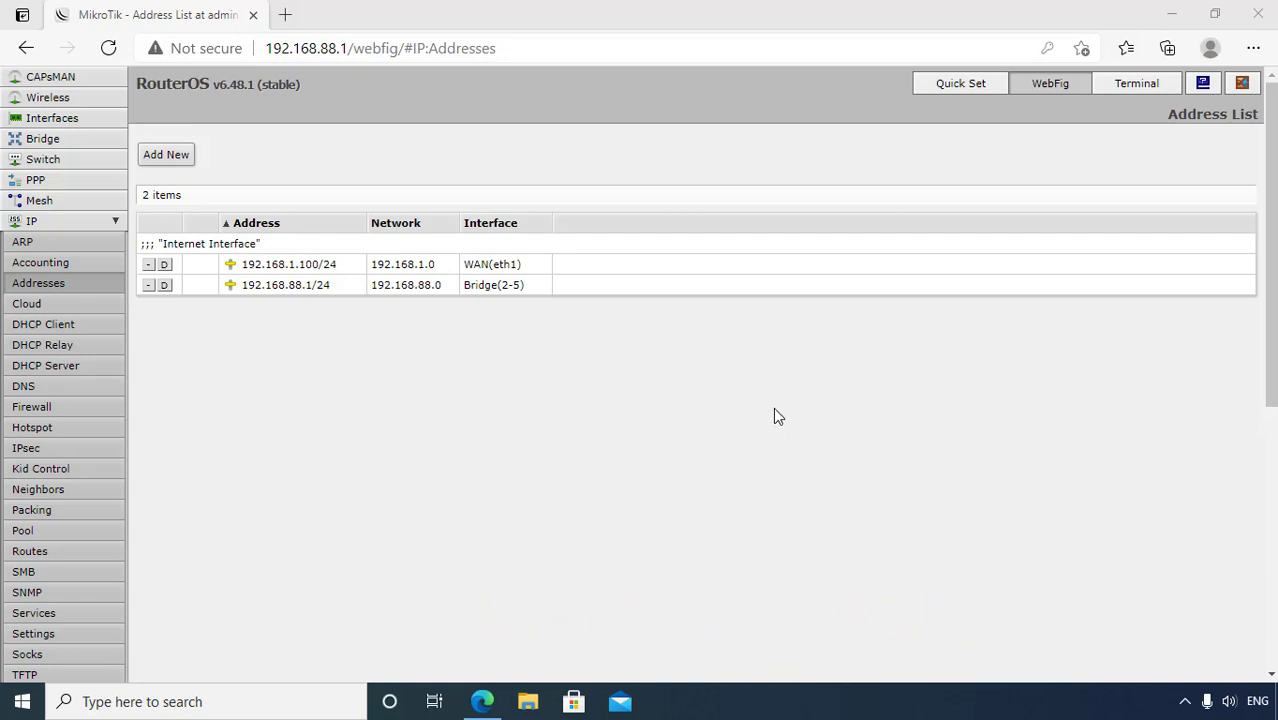
Open speedtest.net in a new browser tab and run a speed test of the connection.
left_click(285, 14)
left_click(548, 36)
type("s")
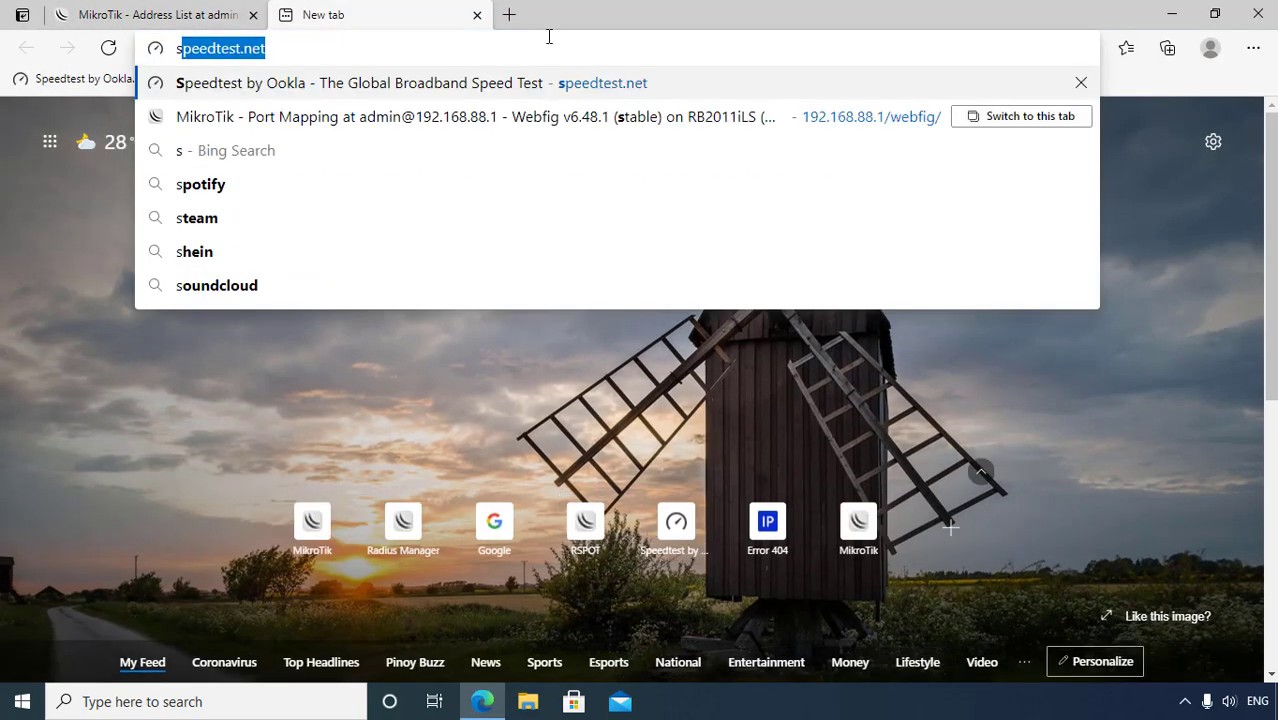
key("Return")
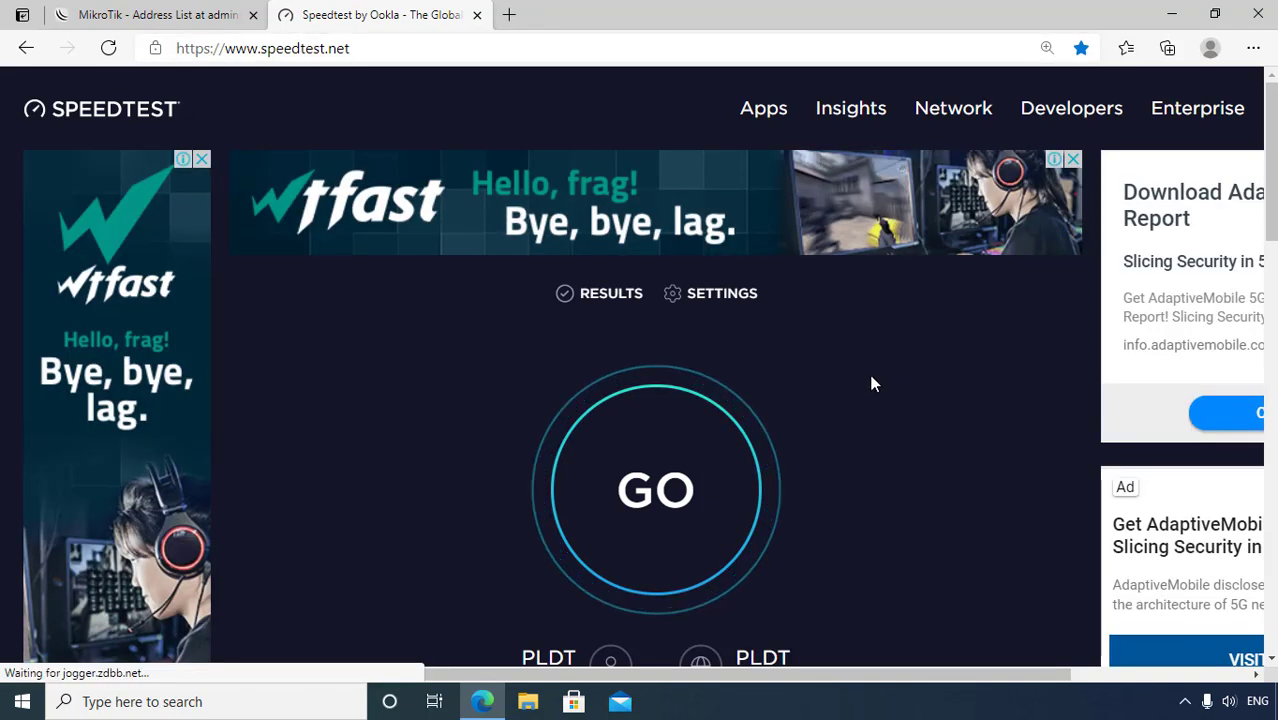
left_click(684, 488)
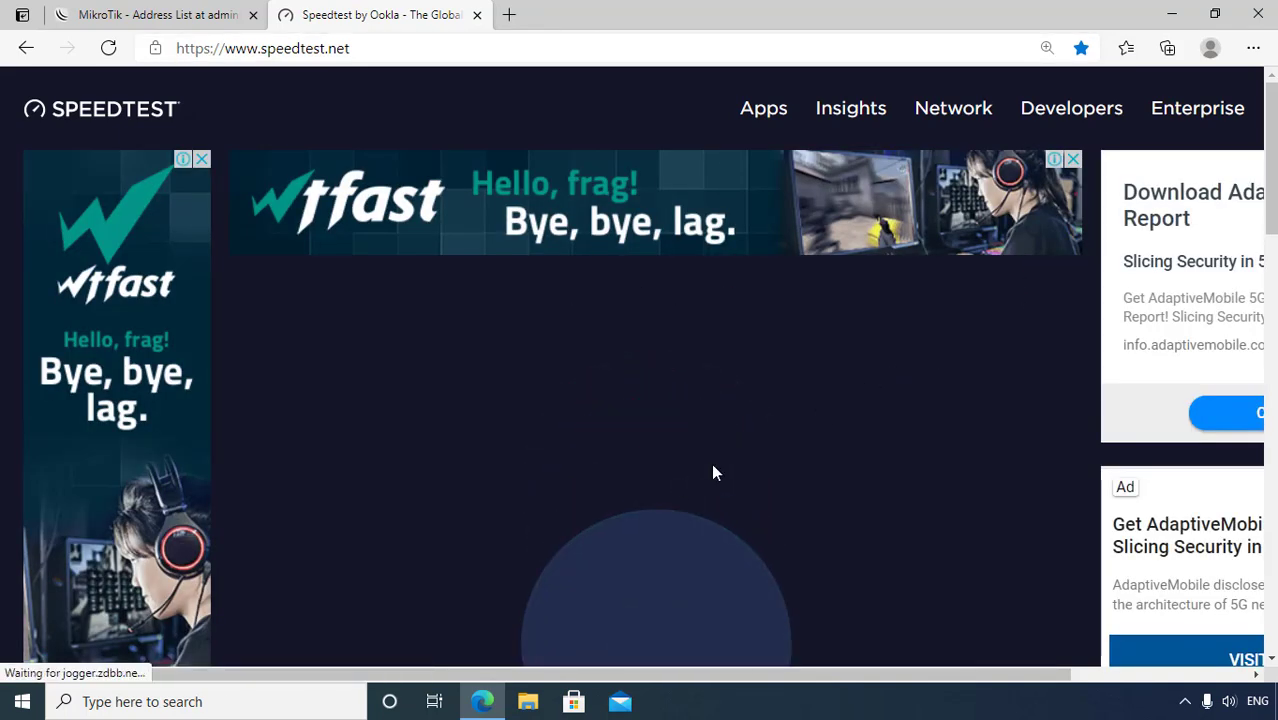
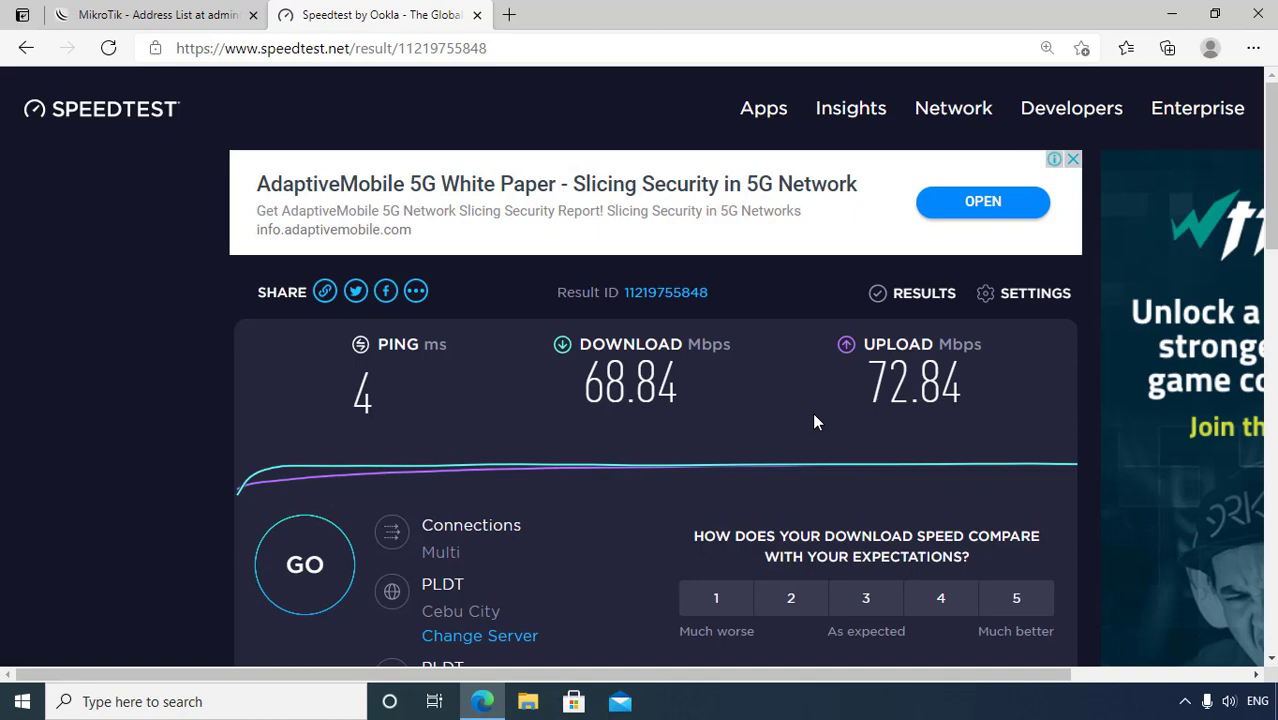
Create a firewall mangle rule in the router configuration with the source address 192.168.88.0/24, keeping the prerouting chain.
left_click(197, 15)
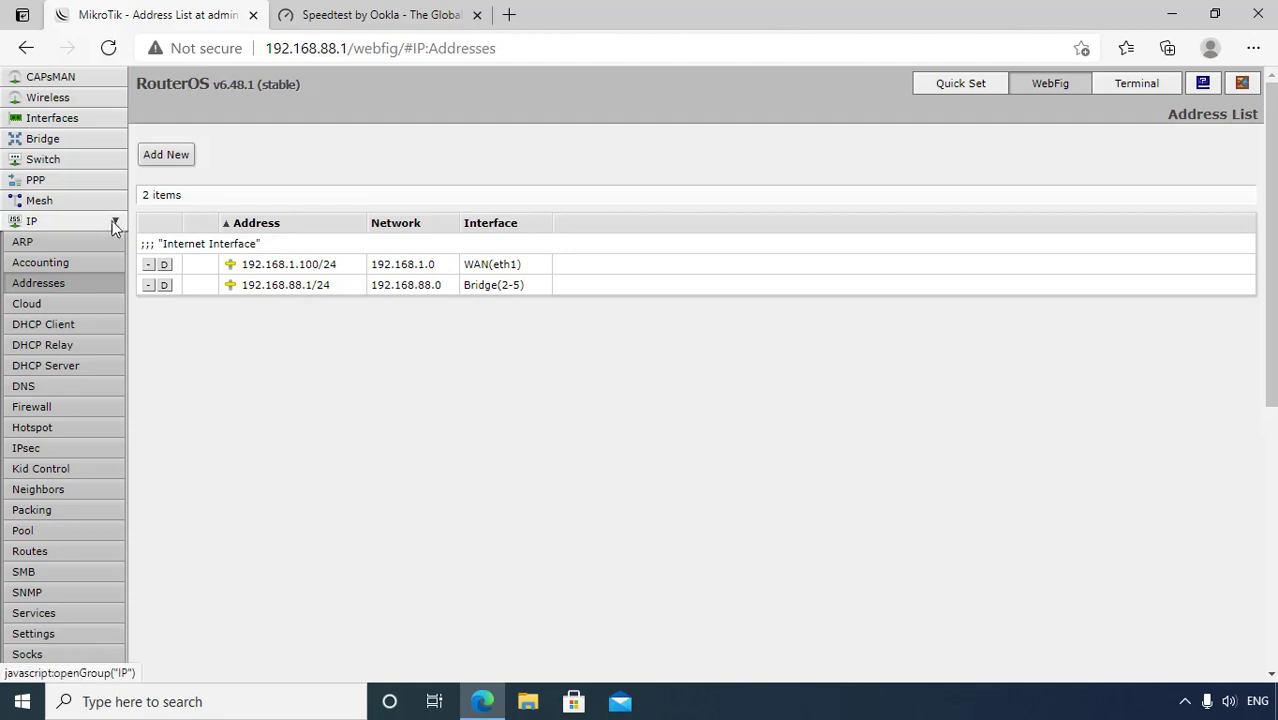
left_click(70, 406)
left_click(272, 116)
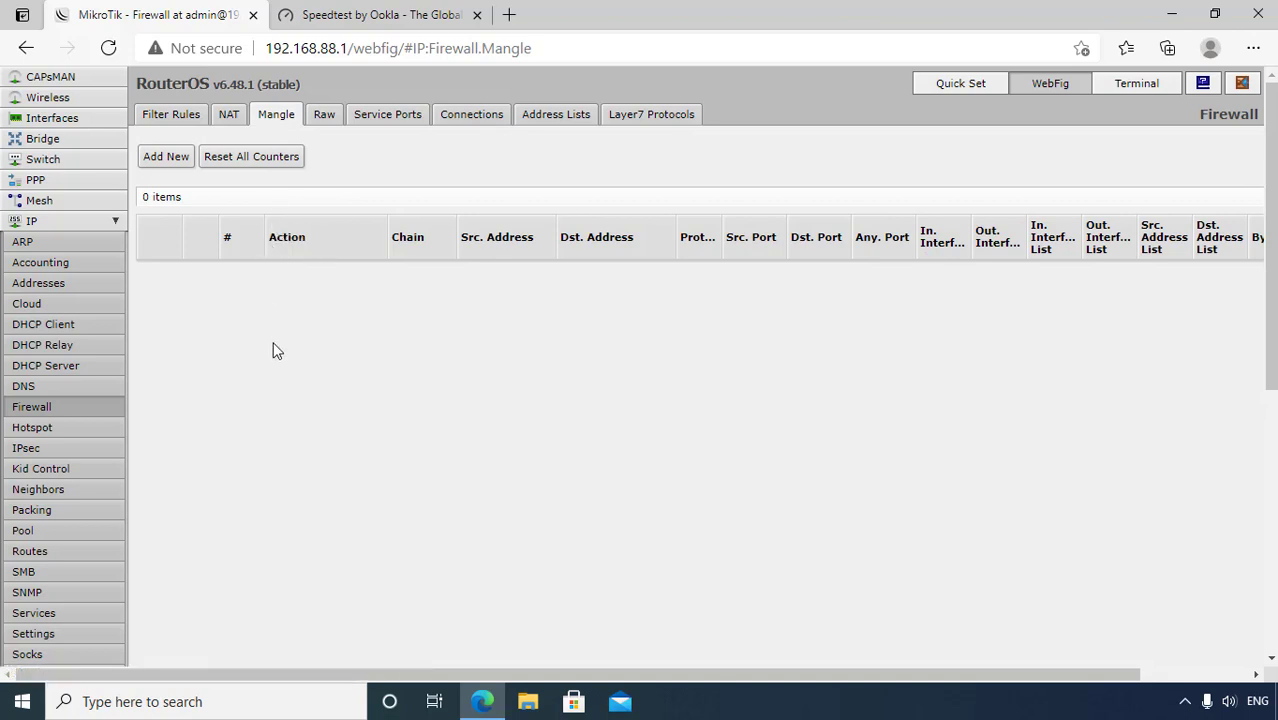
left_click(167, 158)
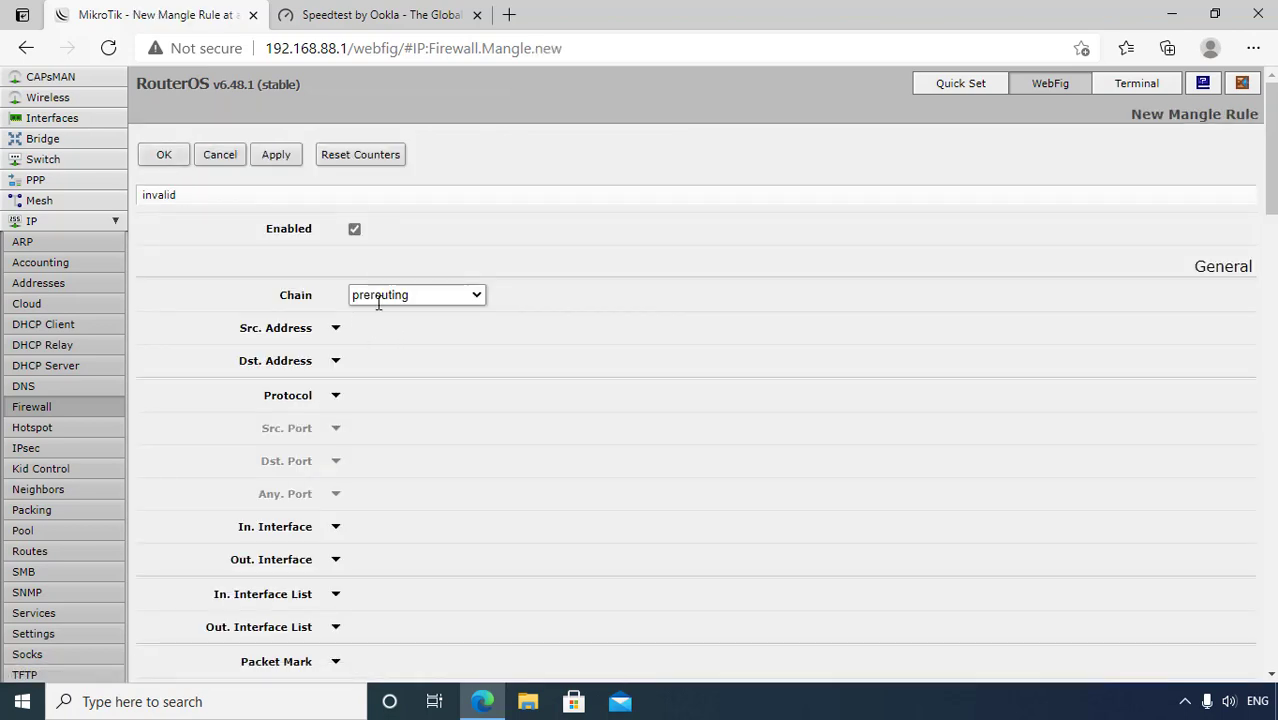
left_click(336, 328)
left_click(405, 328)
double_click(421, 328)
type("192.168.88.0/24")
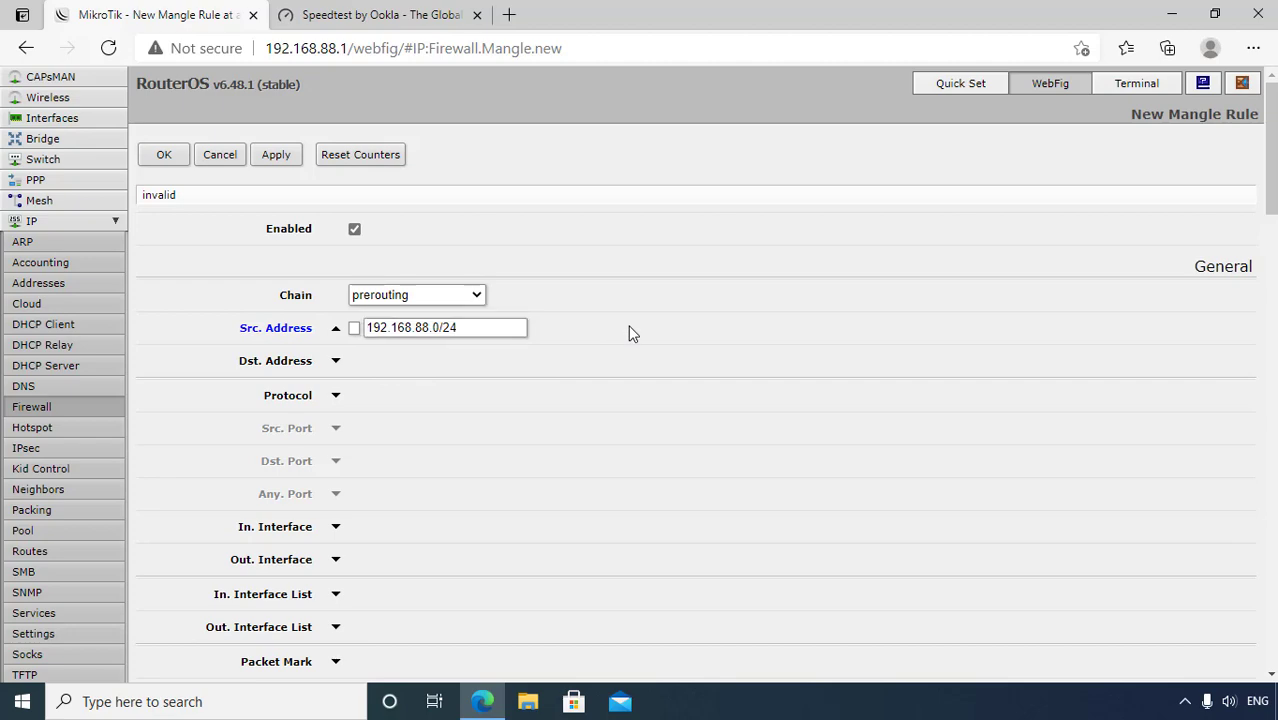
Set the mangle rule's action to mark packet, with UpConnection as the new packet mark.
scroll(630, 332, "down", 5)
scroll(580, 393, "down", 7)
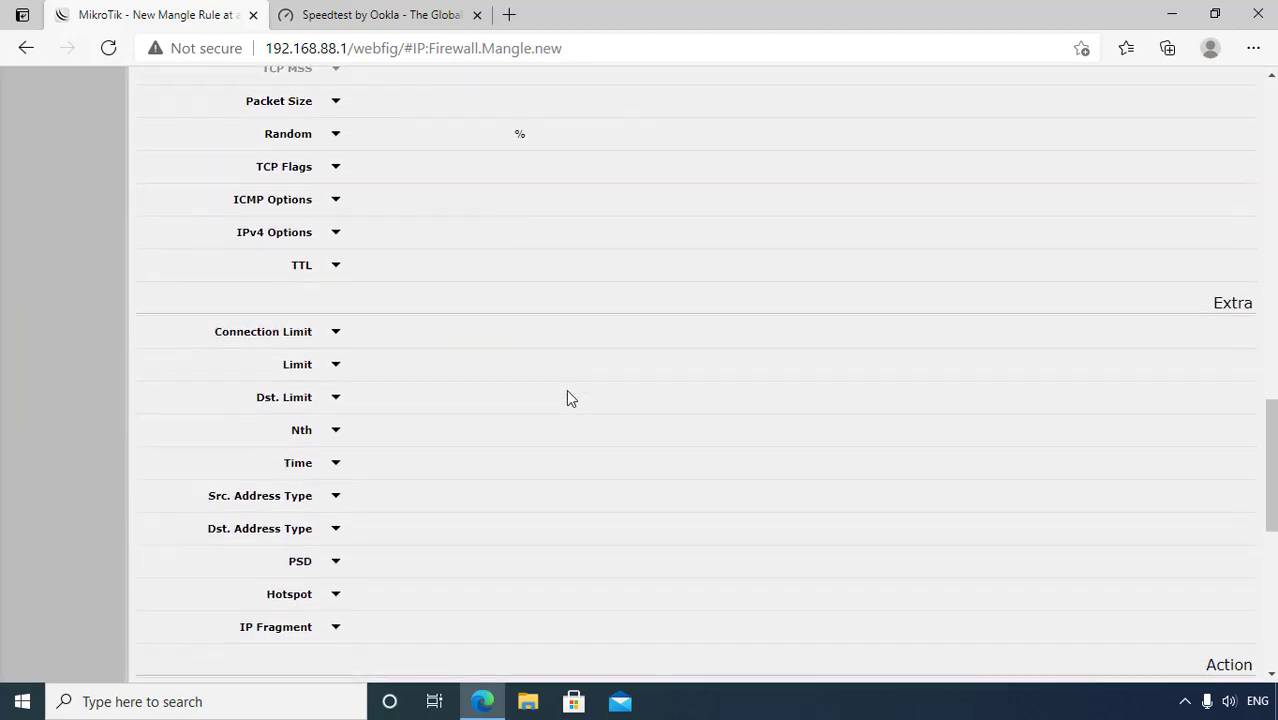
left_click(486, 331)
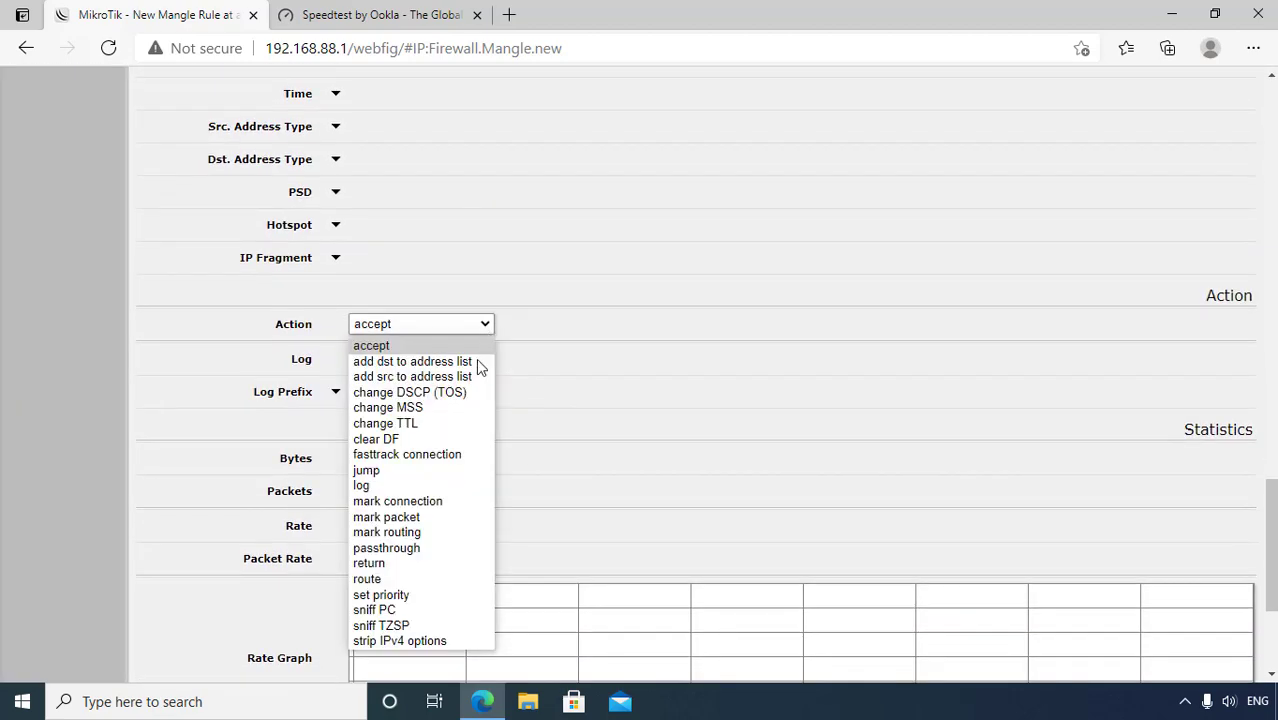
left_click(464, 515)
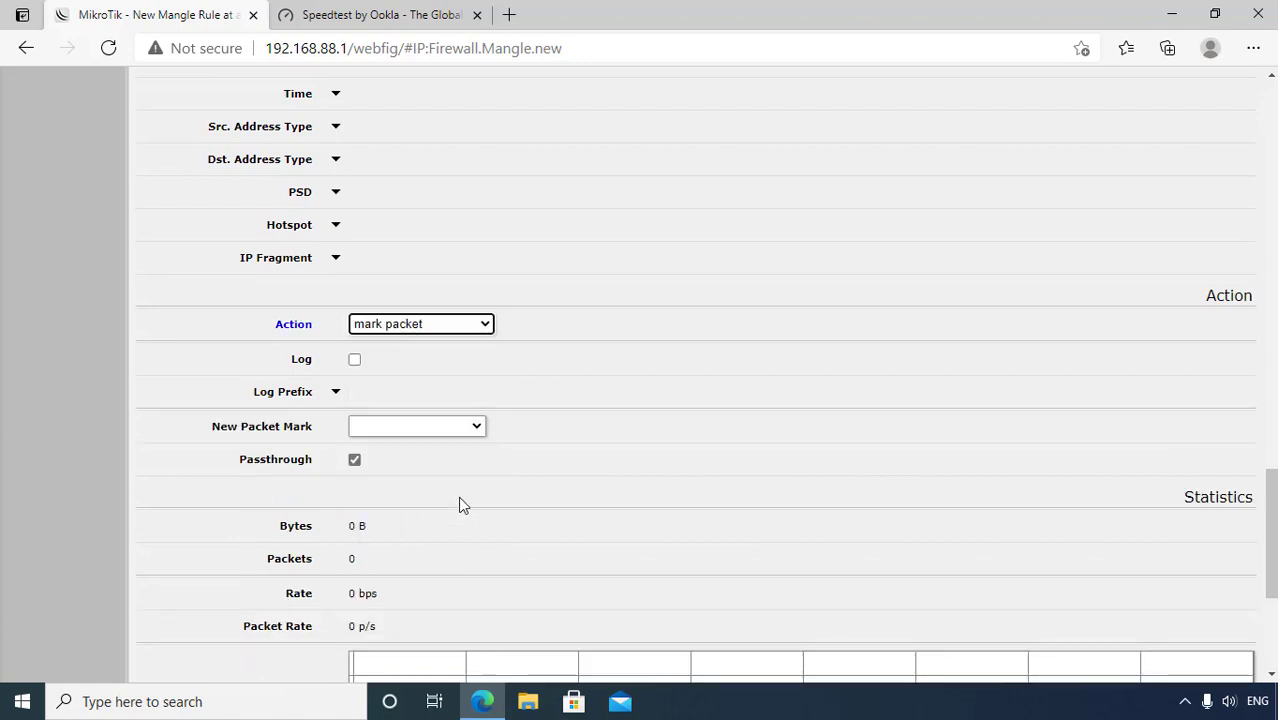
left_click(383, 428)
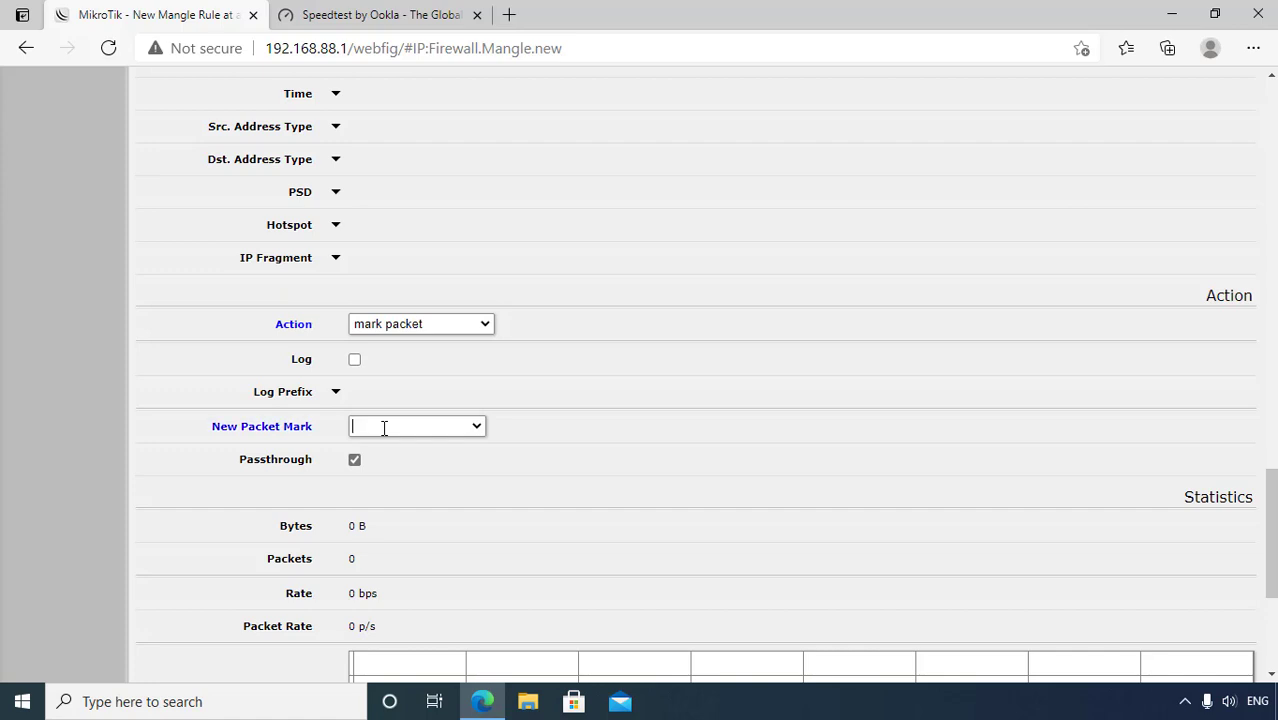
type("Upco")
type("Connection")
left_click(387, 426)
key("BackSpace")
type("o")
scroll(575, 305, "up", 1)
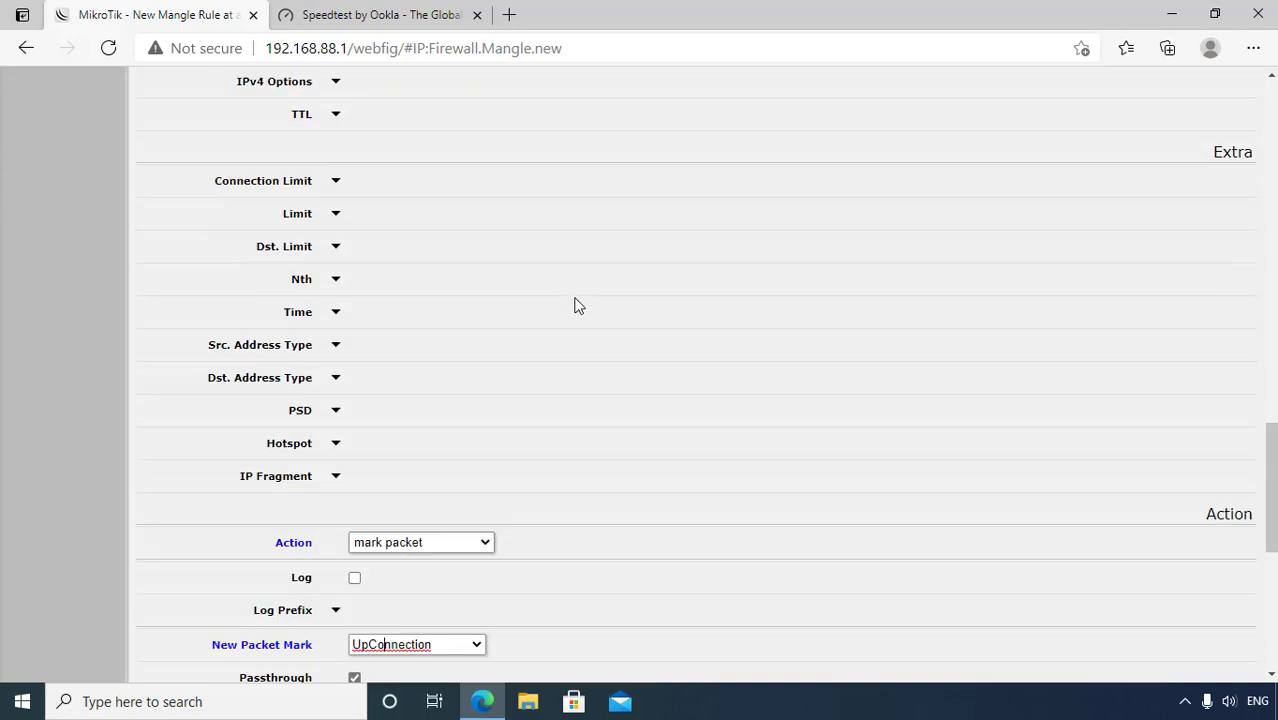
scroll(575, 305, "up", 15)
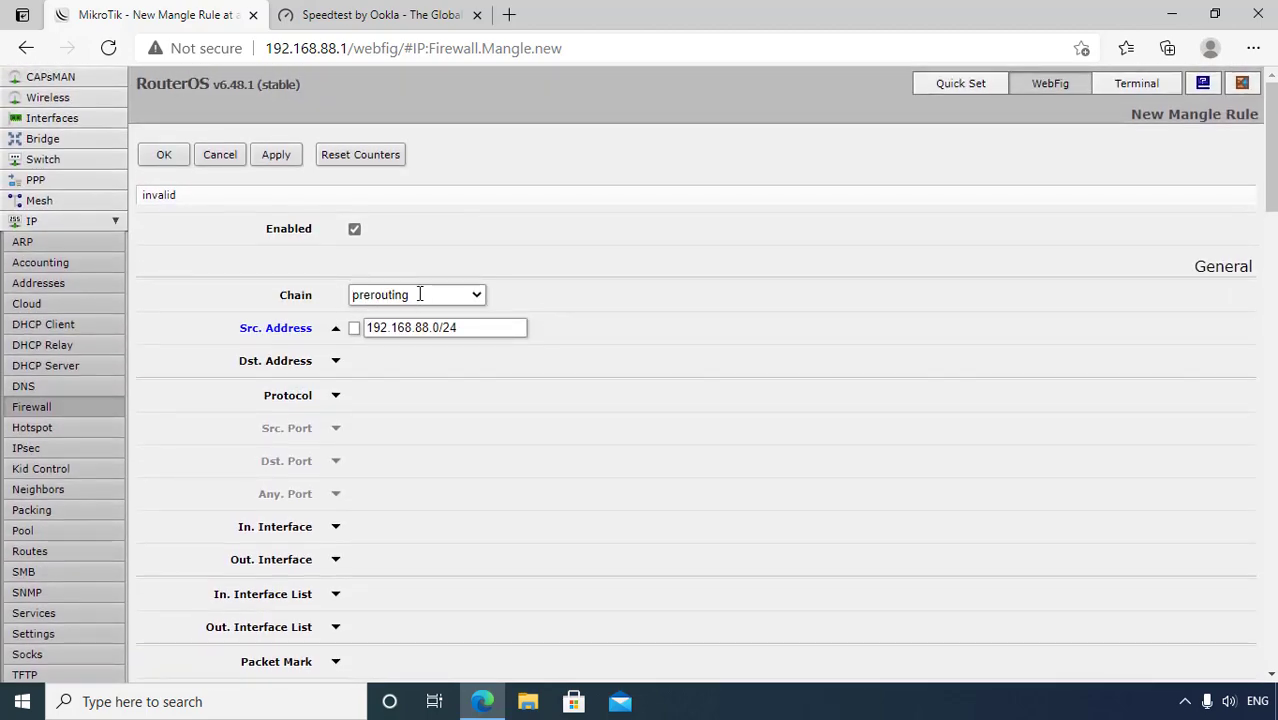
Save the upload mangle rule and create another one with the postrouting chain and destination address 192.168.88.0/24.
left_click(280, 157)
left_click(168, 156)
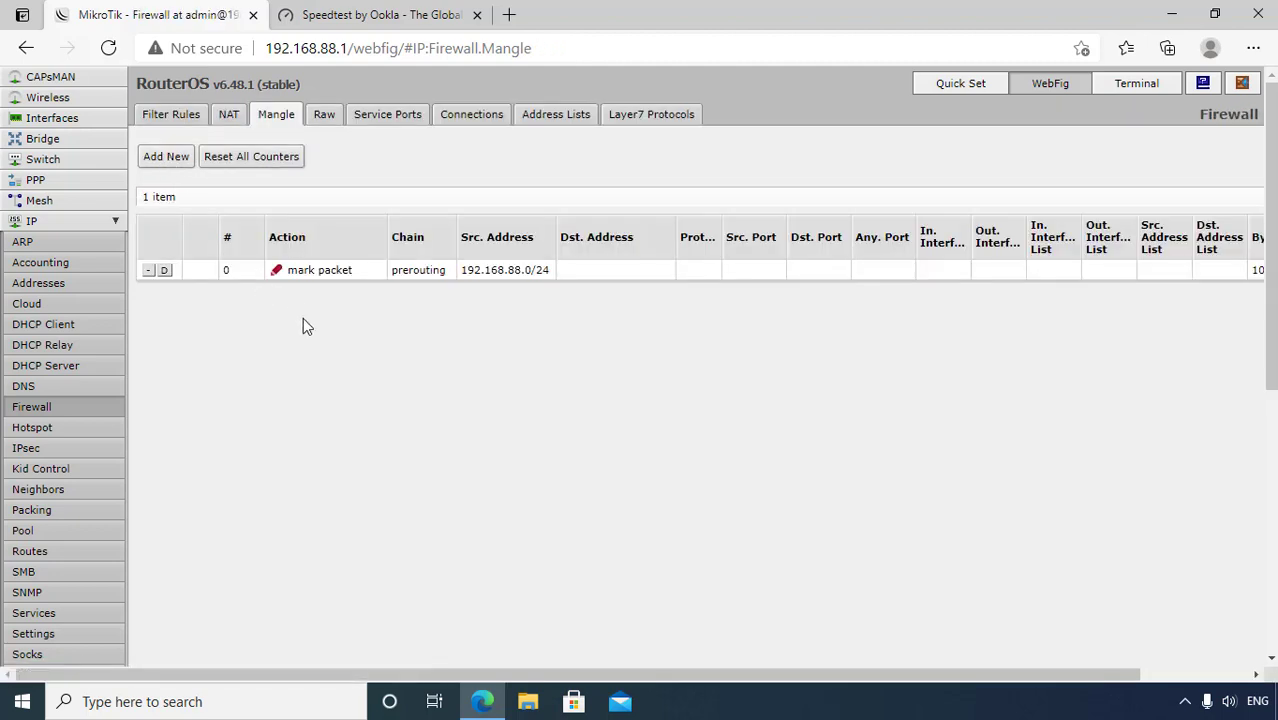
left_click(184, 161)
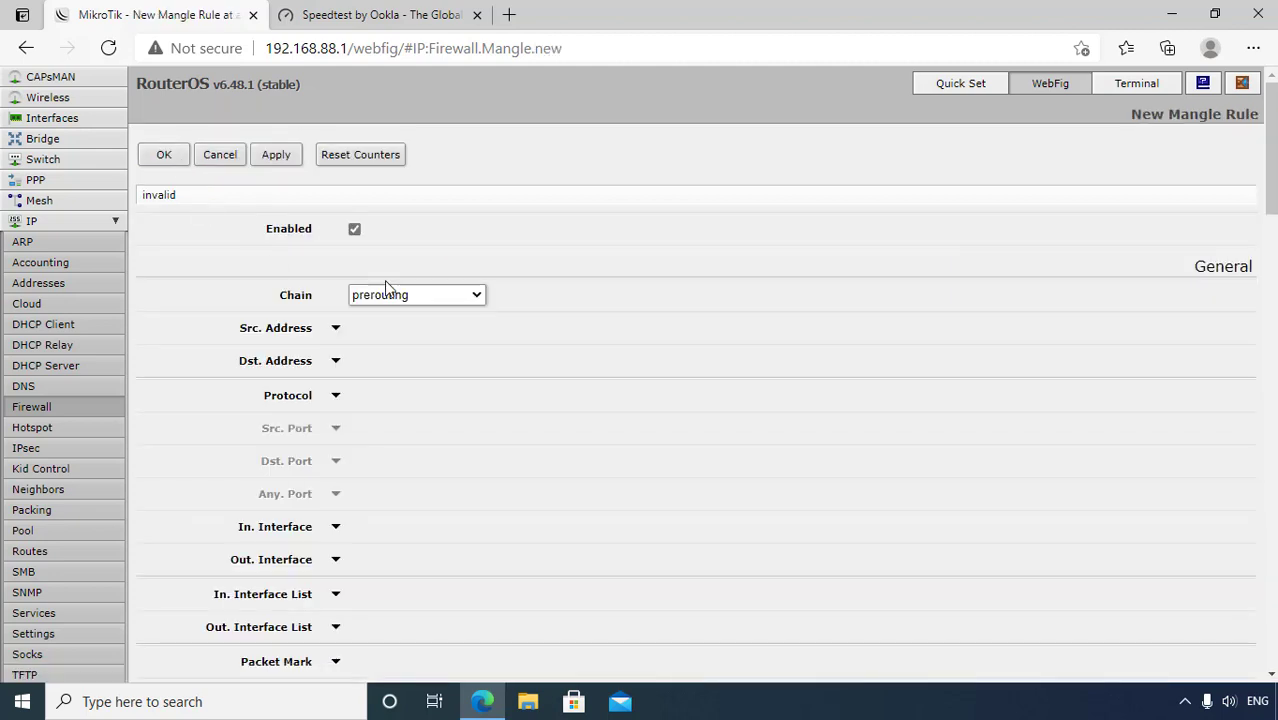
left_click(476, 295)
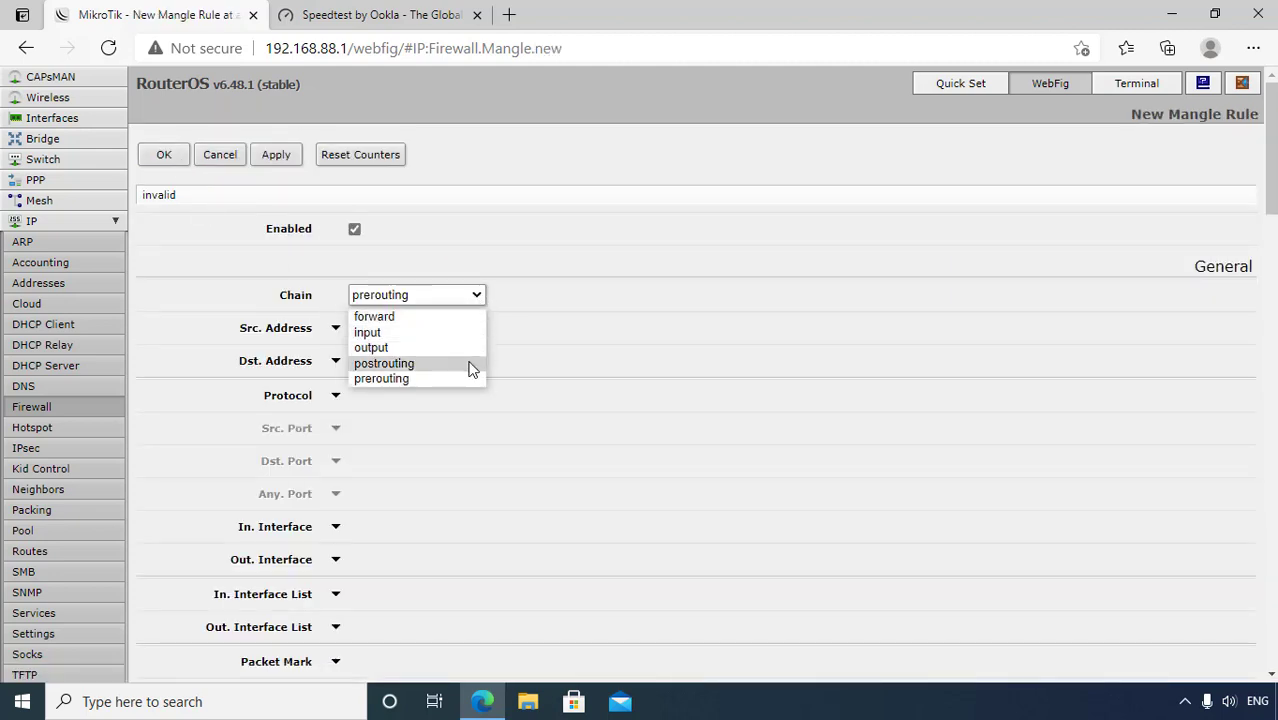
left_click(434, 363)
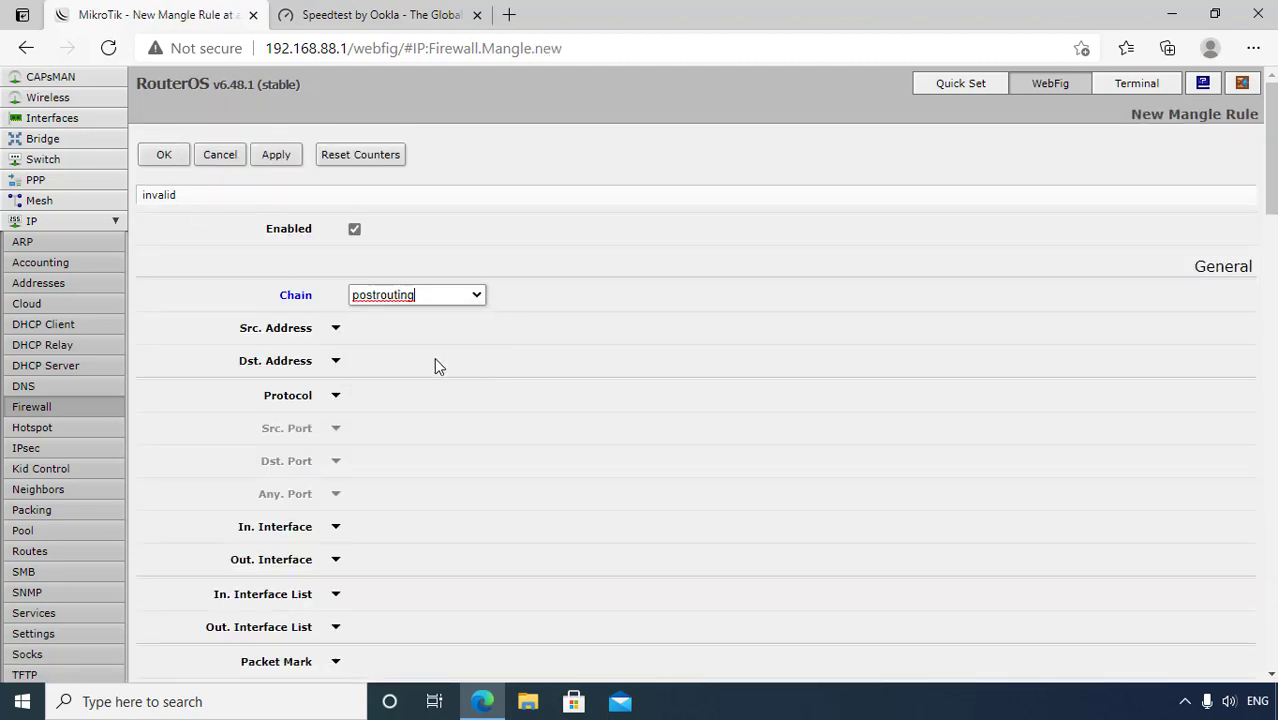
left_click(337, 361)
left_click_drag(428, 362, 365, 362)
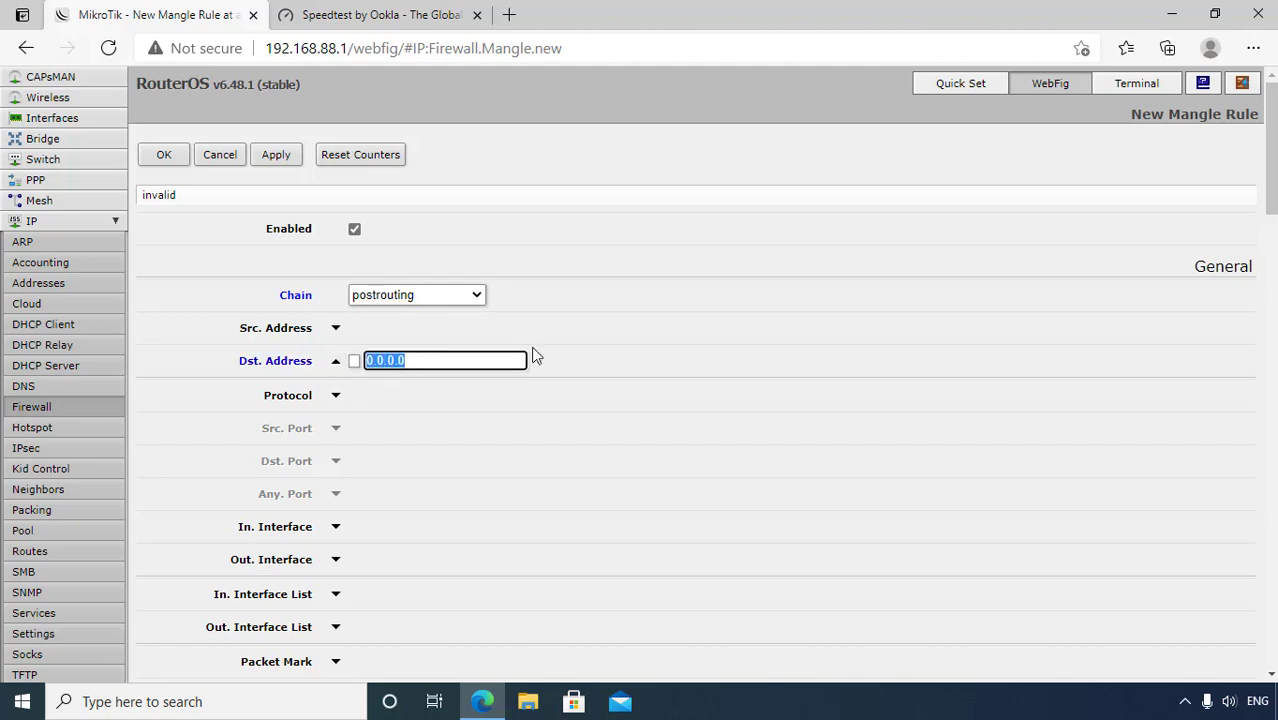
type("192.168.88.0/24")
Set the postrouting rule's action to mark packet with DwnConnection as the new packet mark, and save the rule.
scroll(533, 355, "down", 13)
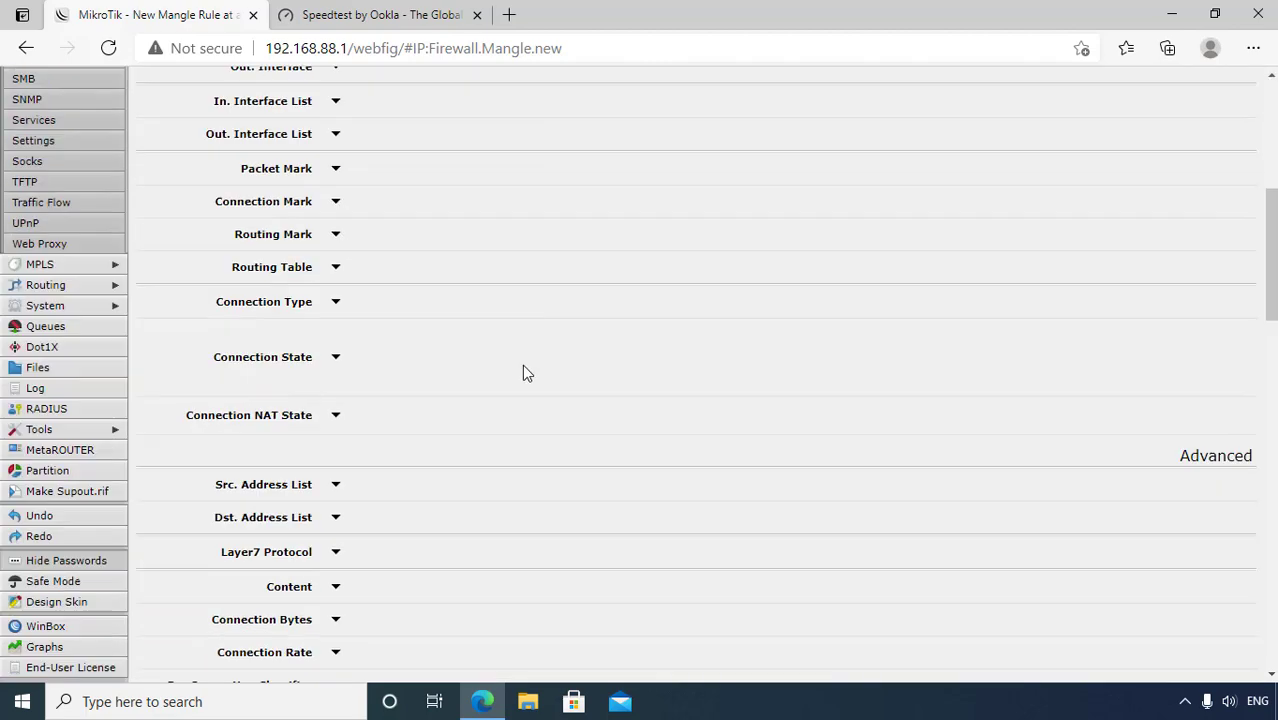
scroll(455, 277, "up", 2)
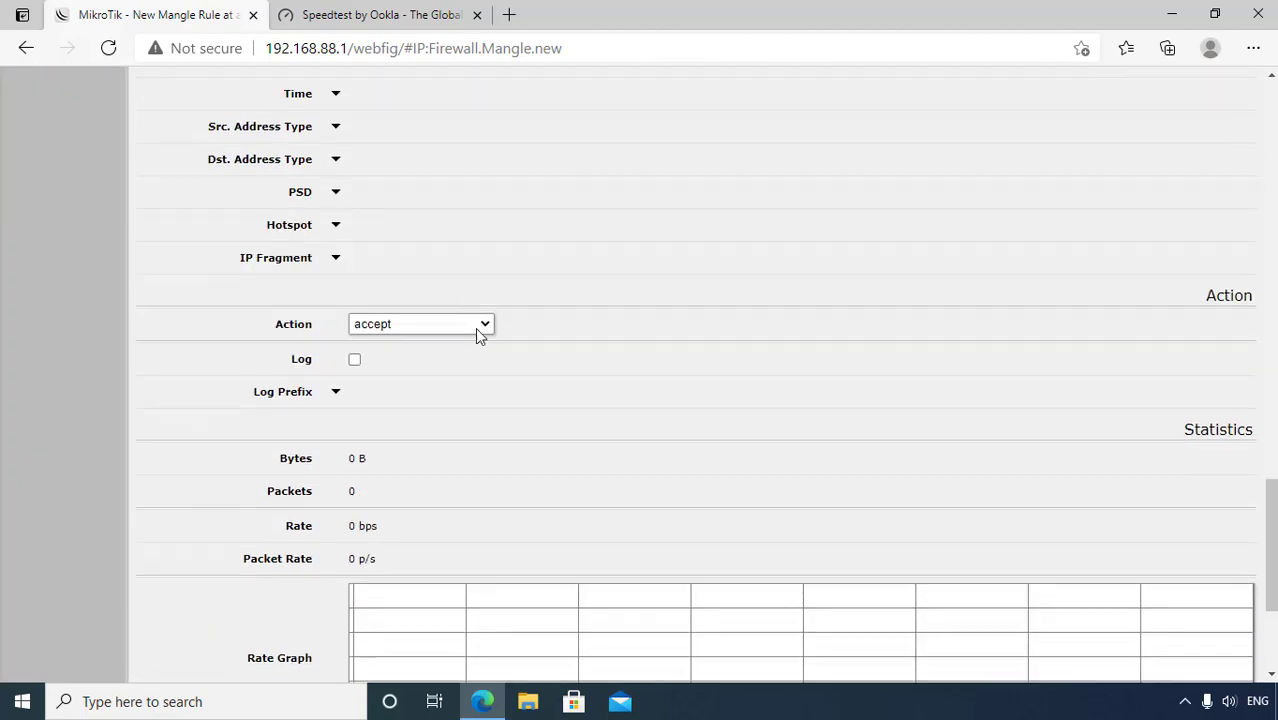
left_click(479, 326)
left_click(464, 519)
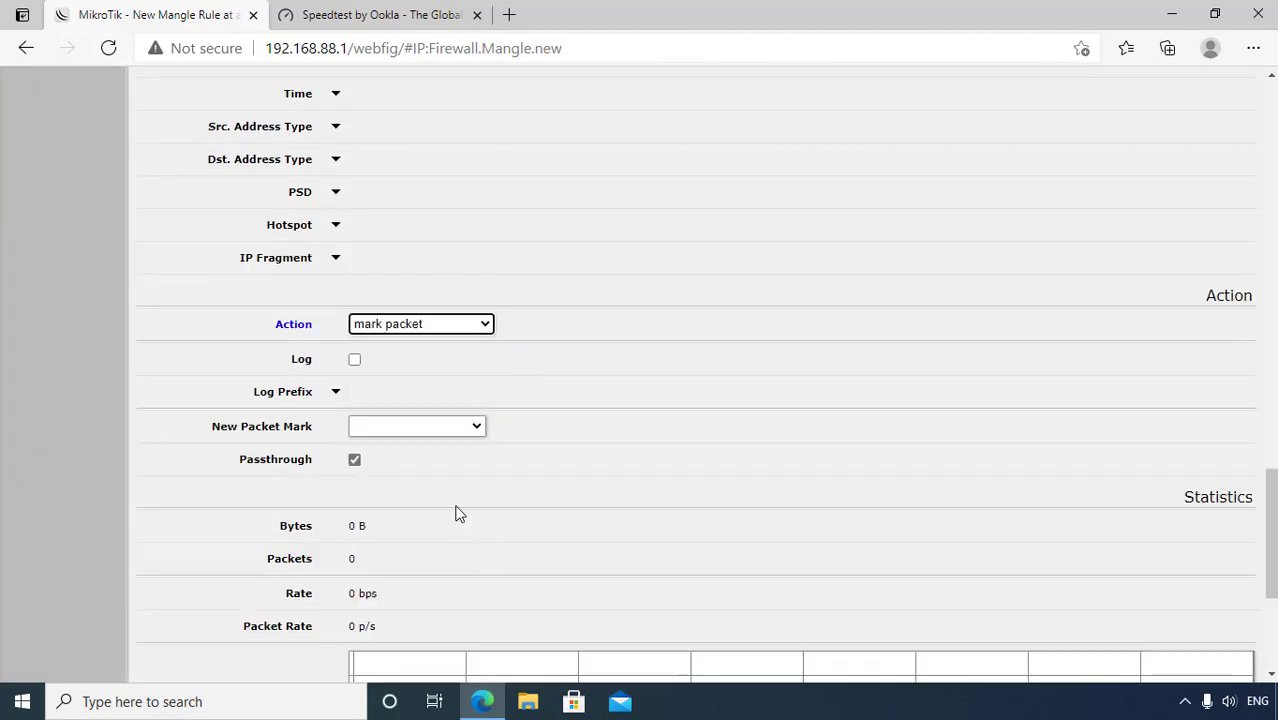
left_click(397, 428)
type("Down")
type("Connection")
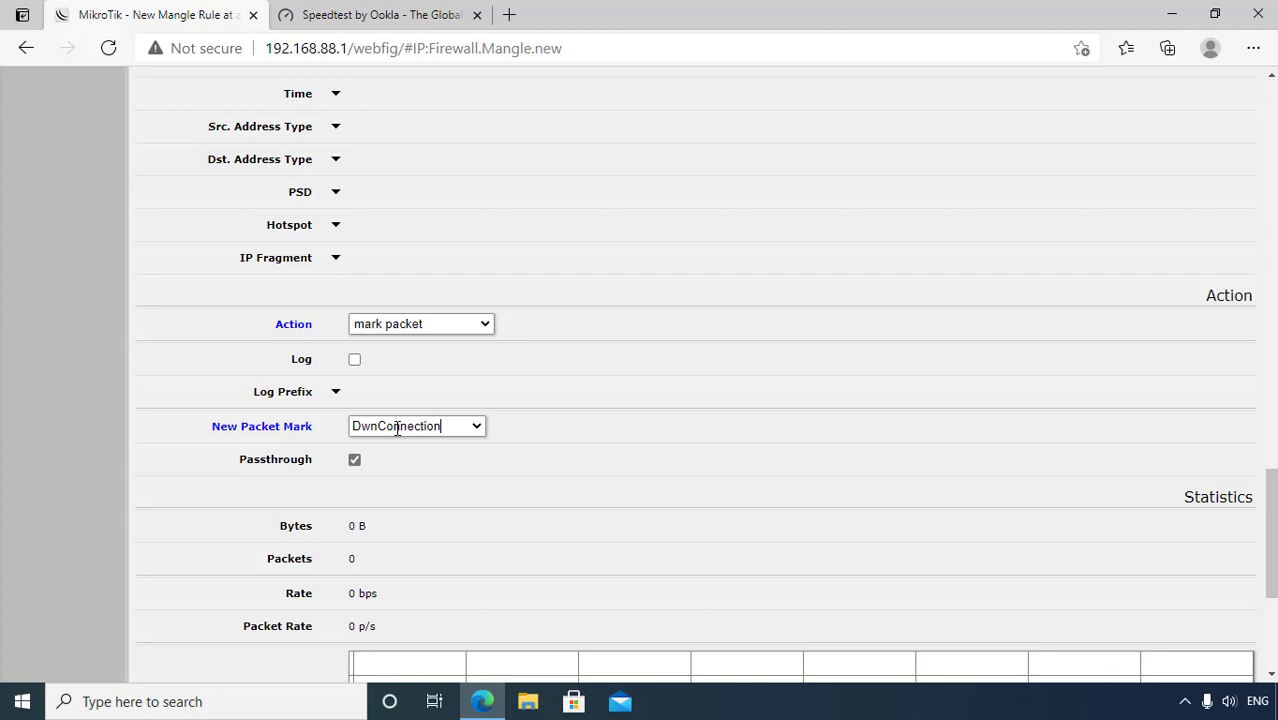
scroll(397, 428, "up", 10)
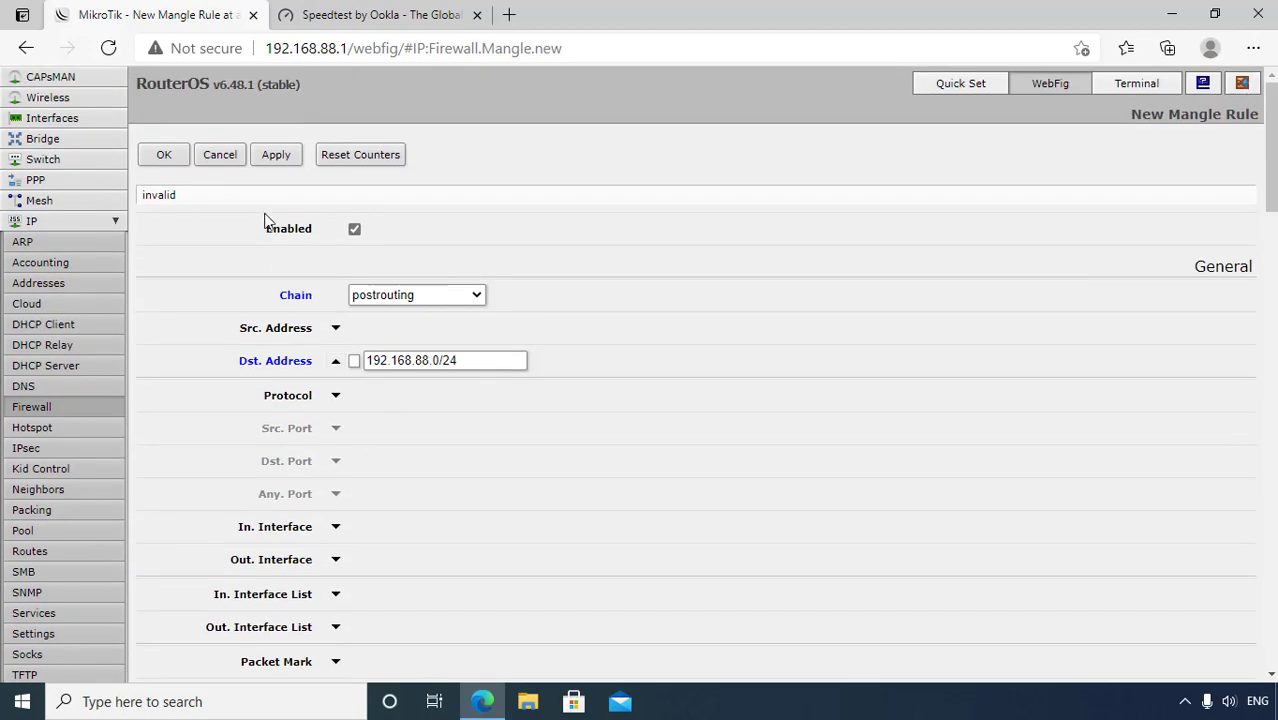
left_click(276, 155)
left_click(214, 160)
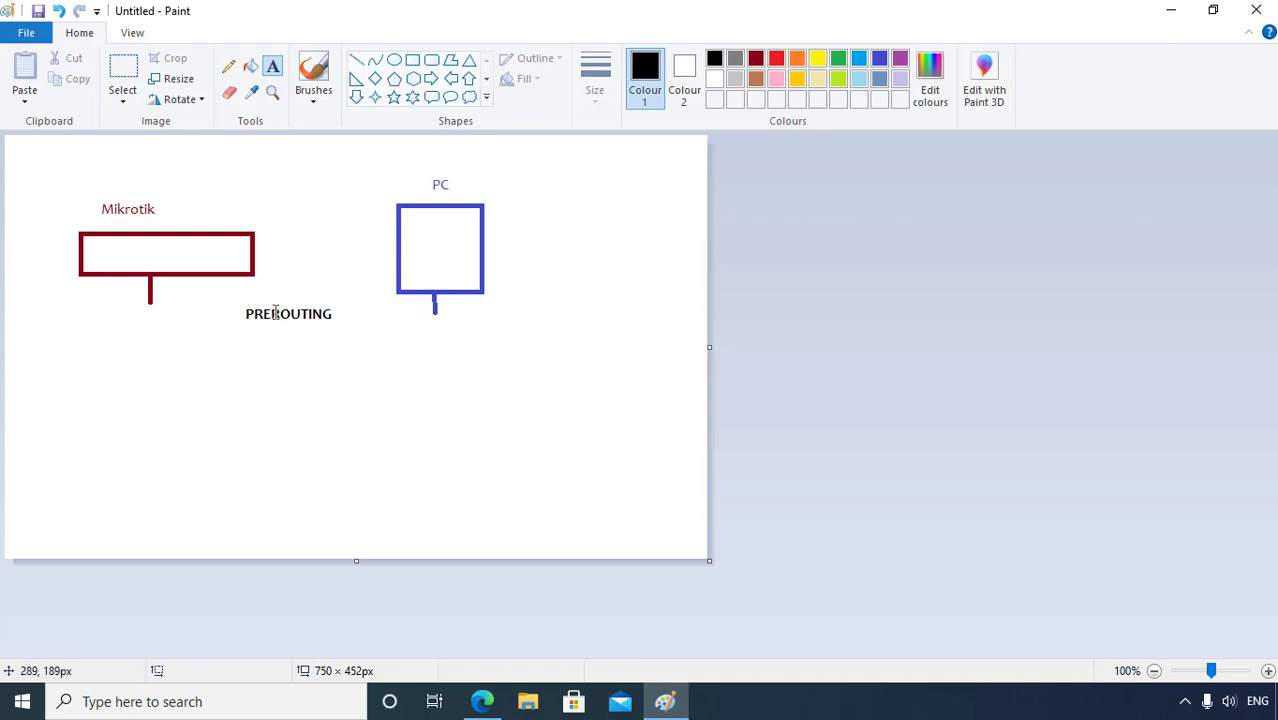
In the Paint diagram, brush a red curved arrow from the PC to the Mikrotik box below the PREROUTING label.
left_click(313, 74)
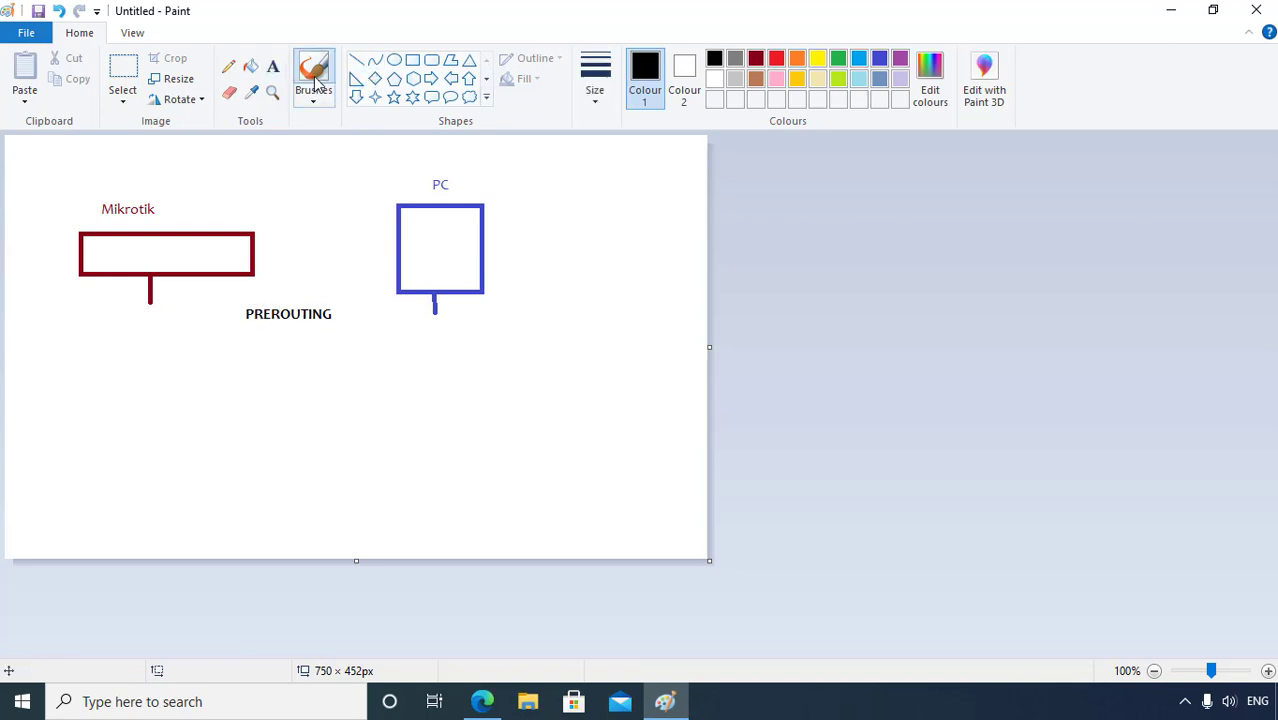
left_click(776, 58)
mouse_move(437, 320)
left_mouse_down()
mouse_move(411, 356)
mouse_move(271, 374)
mouse_move(148, 314)
left_mouse_up()
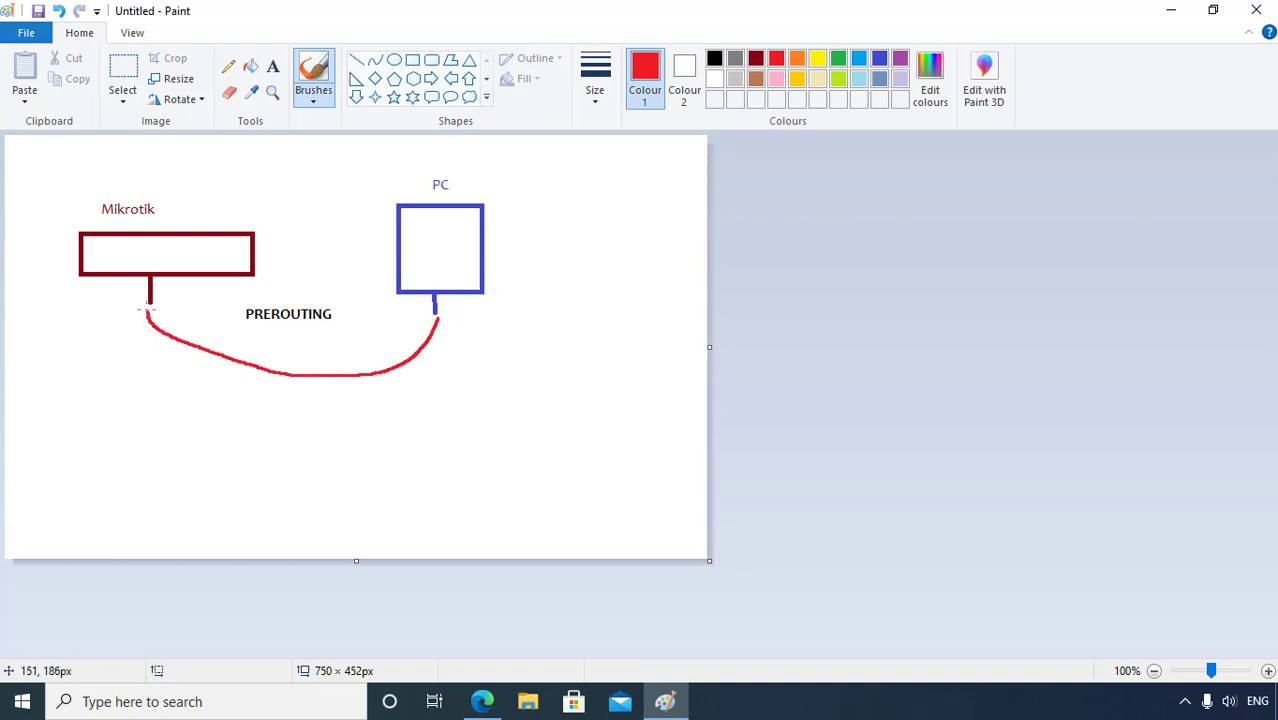
left_click_drag(150, 314, 172, 322)
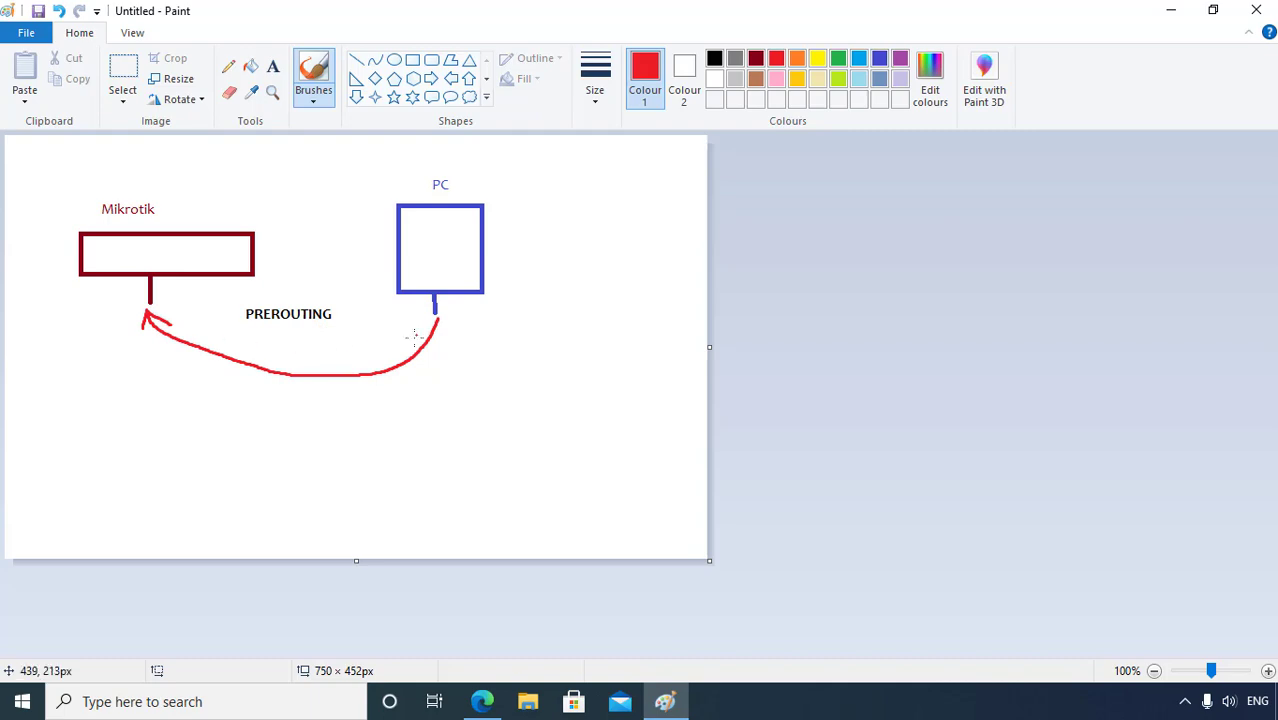
Switch to the router configuration in the browser and compare the prerouting rule's source address and packet mark with the Paint diagram.
left_click(480, 703)
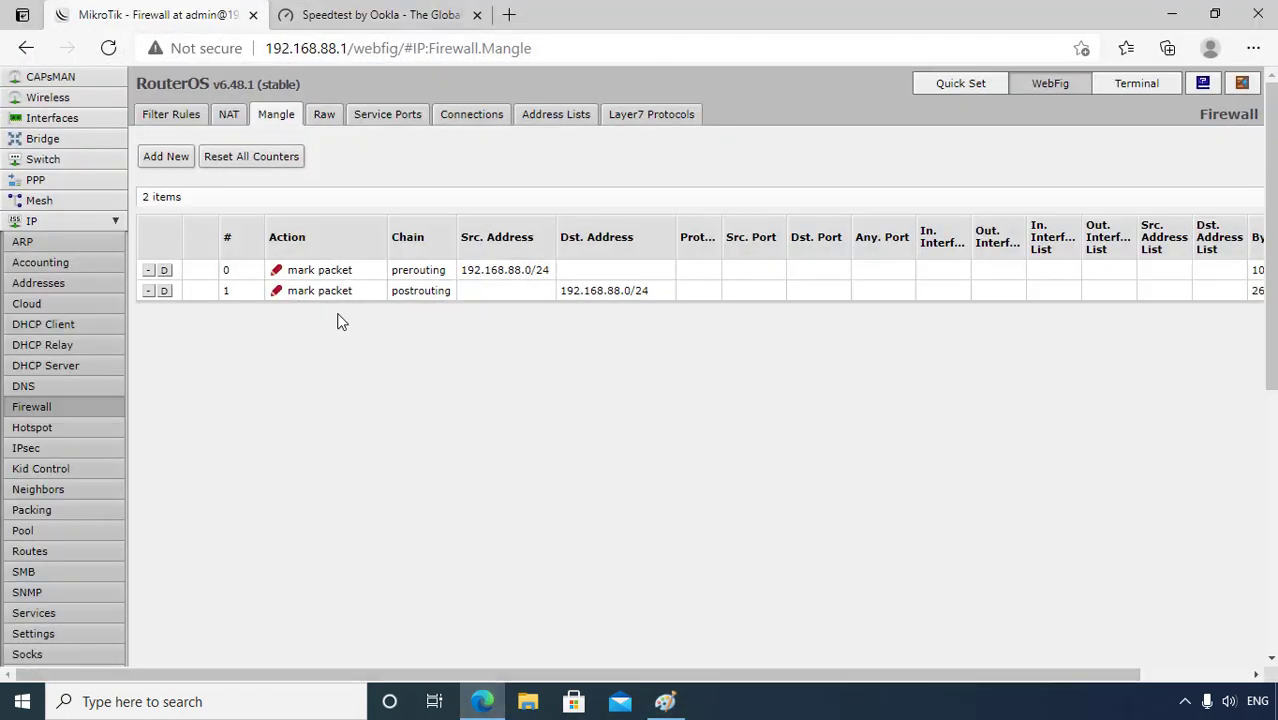
left_click(415, 272)
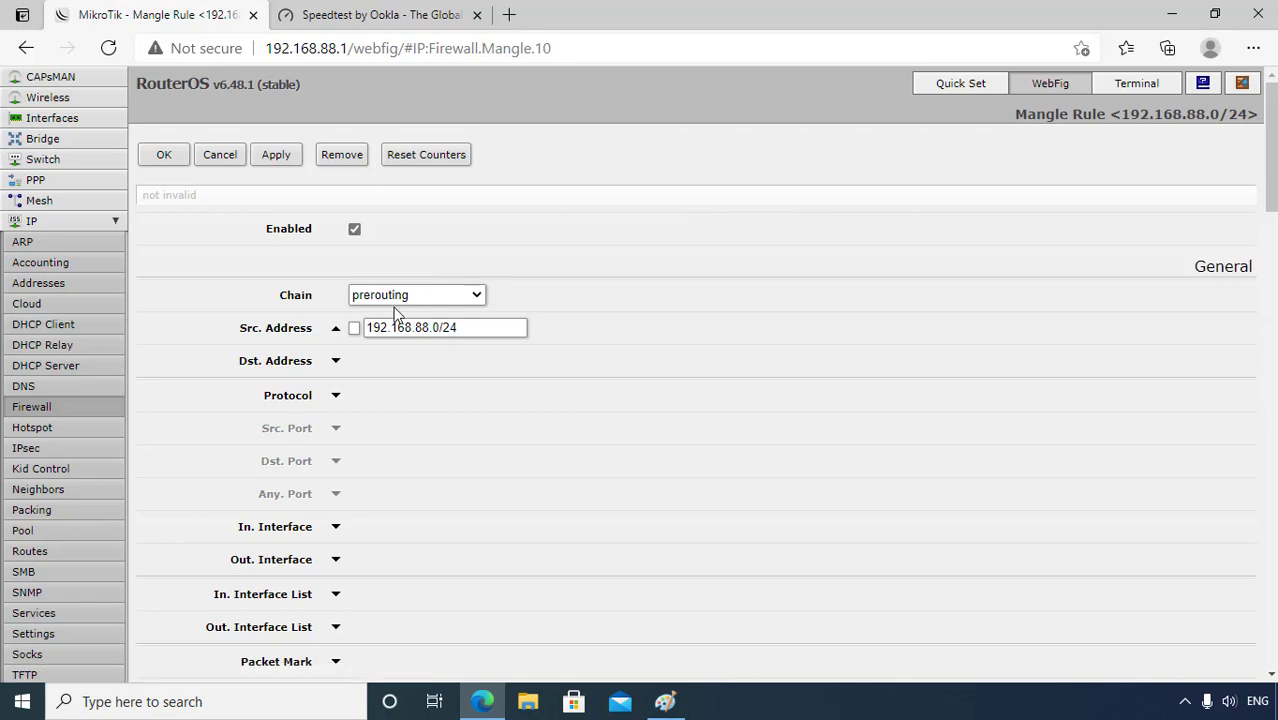
left_click(665, 701)
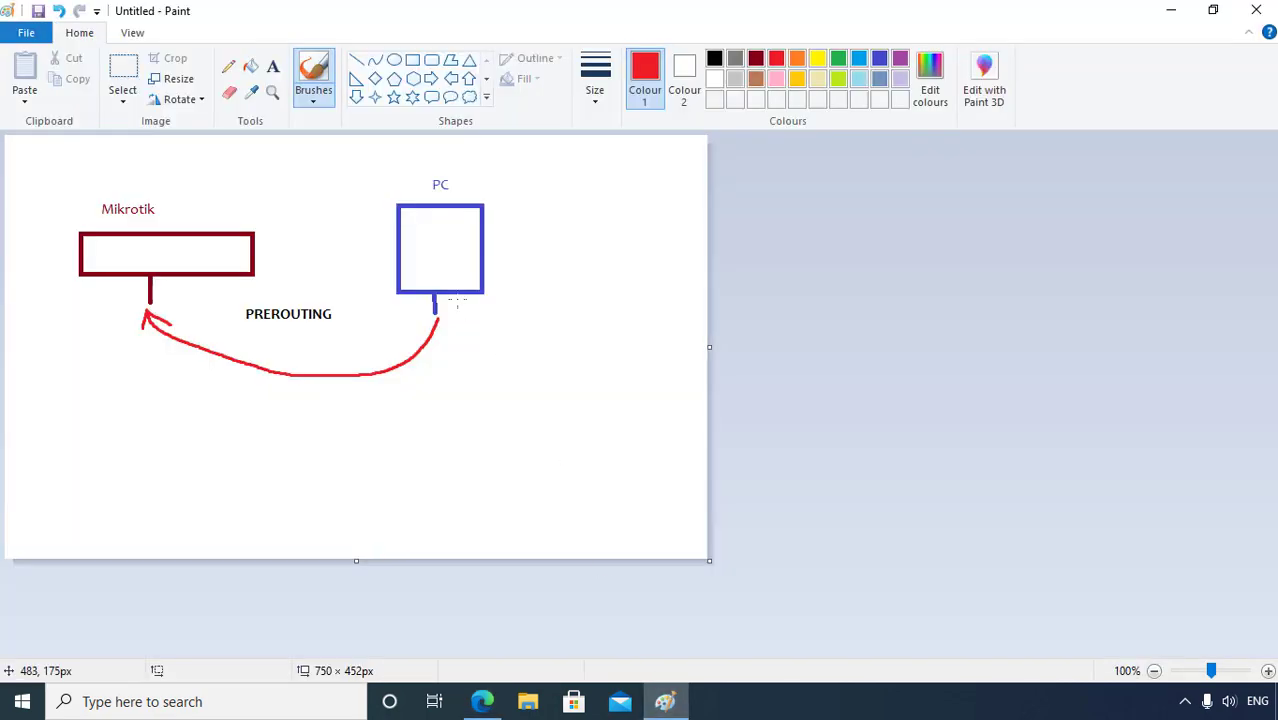
left_click(665, 701)
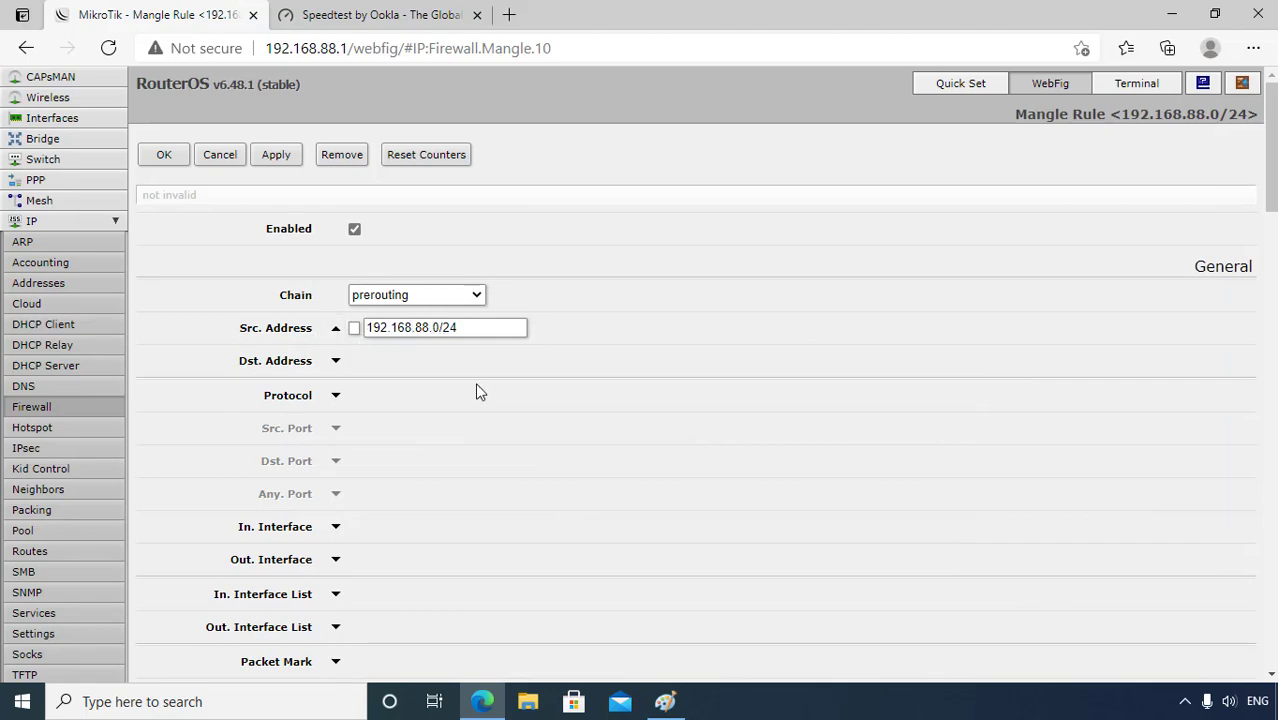
scroll(596, 498, "down", 10)
scroll(594, 498, "down", 5)
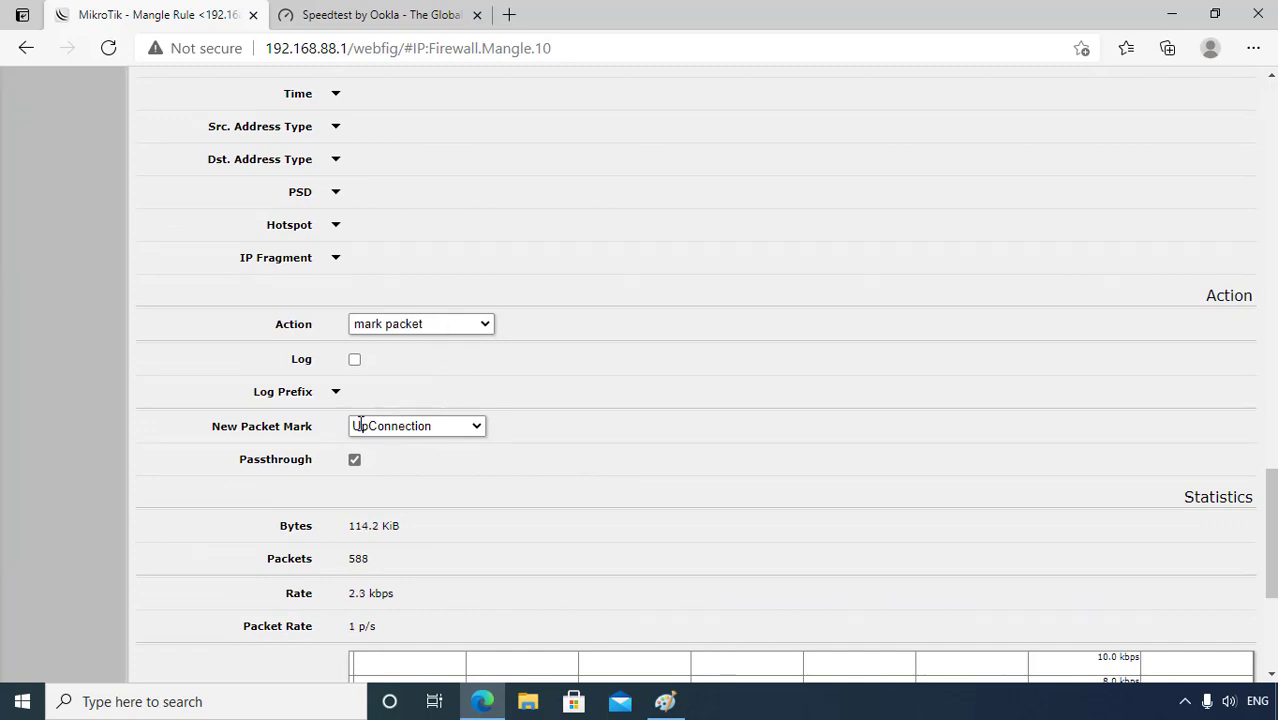
In Paint, add a red POSTROUTING label below the arrow and brush a green curved arrow from the Mikrotik box to the PC.
left_click(665, 701)
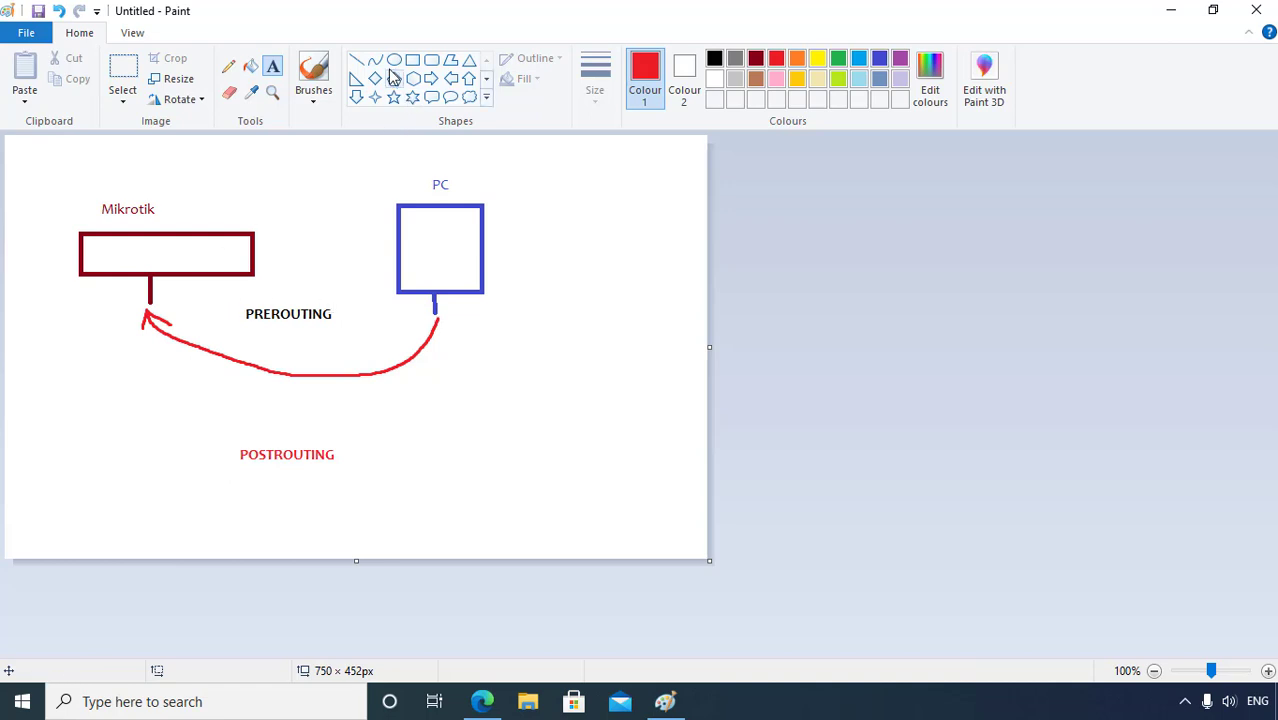
left_click(318, 68)
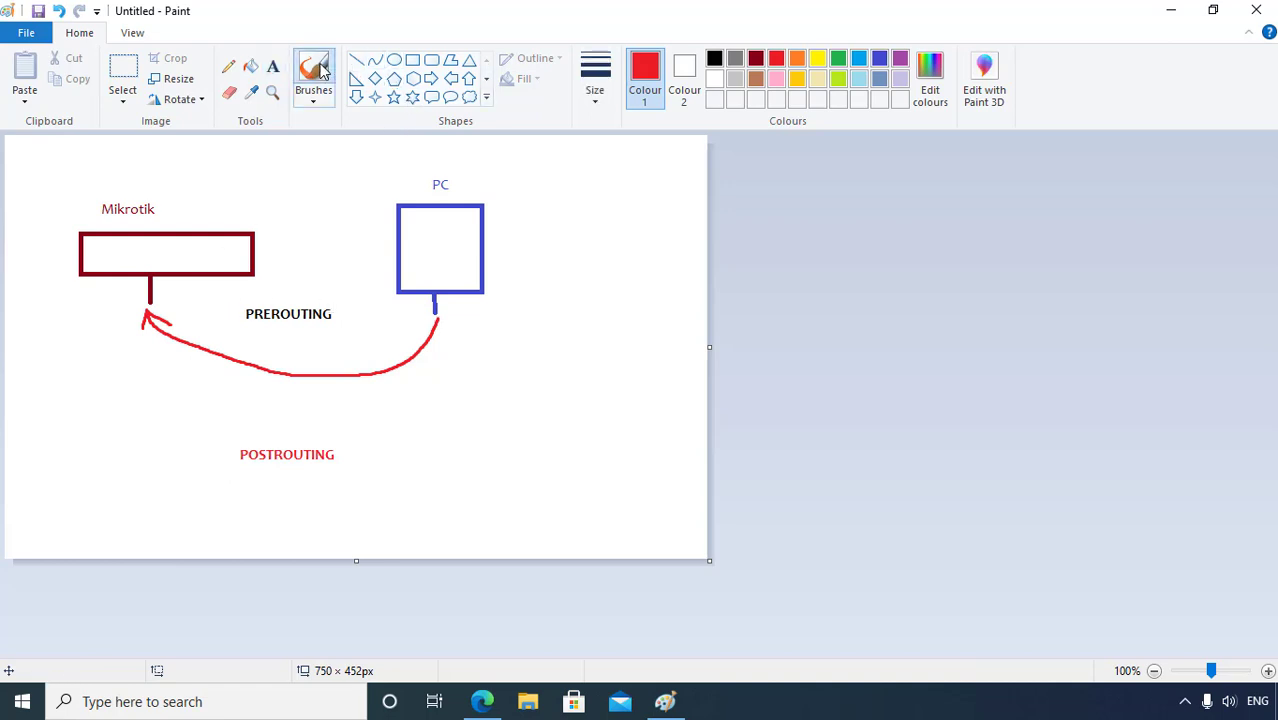
left_click(840, 59)
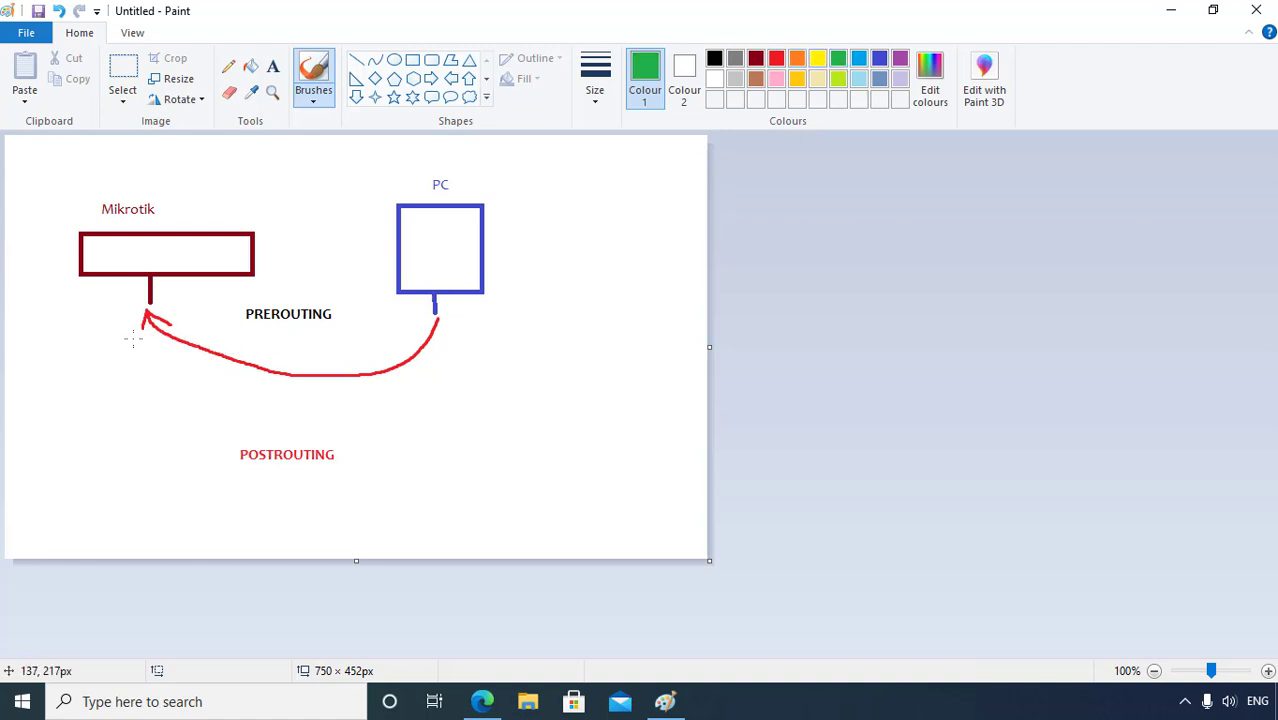
mouse_move(140, 340)
left_mouse_down()
mouse_move(265, 403)
mouse_move(417, 383)
mouse_move(457, 327)
mouse_move(445, 332)
left_mouse_up()
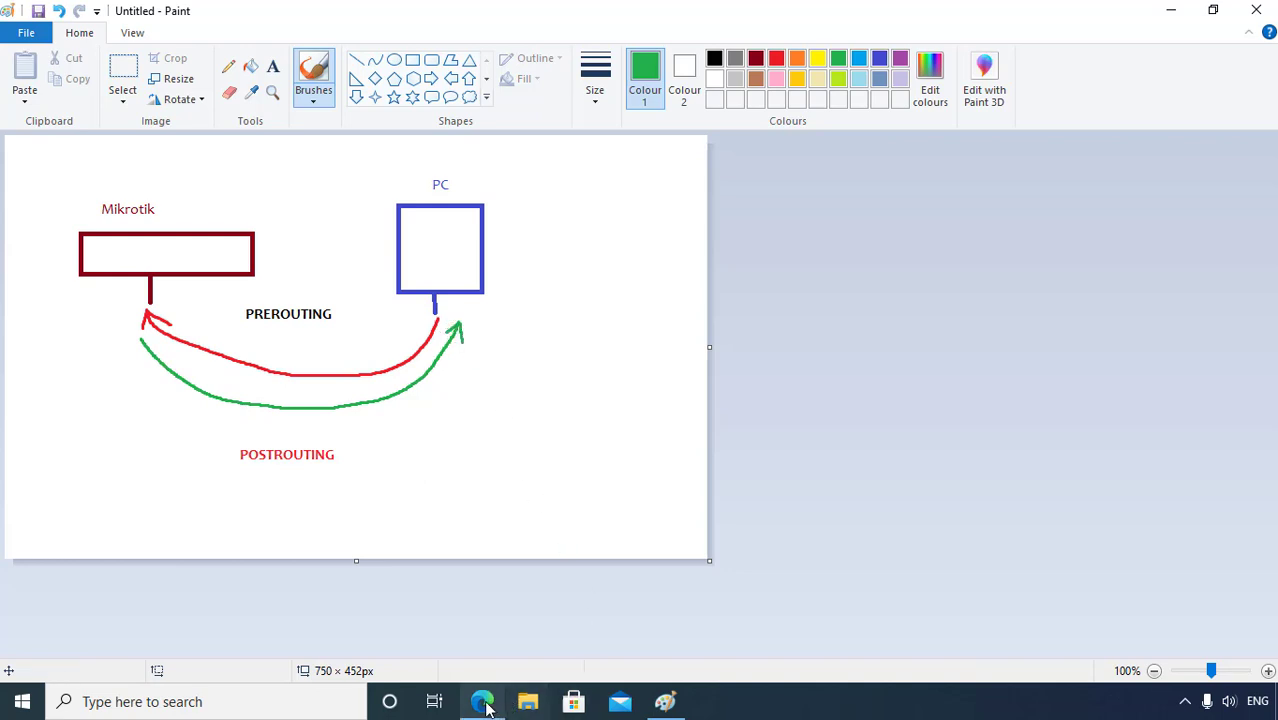
Switch to the browser and compare the postrouting rule's destination address and packet mark with the Paint diagram, then return to the mangle list.
left_click(481, 697)
left_click(24, 48)
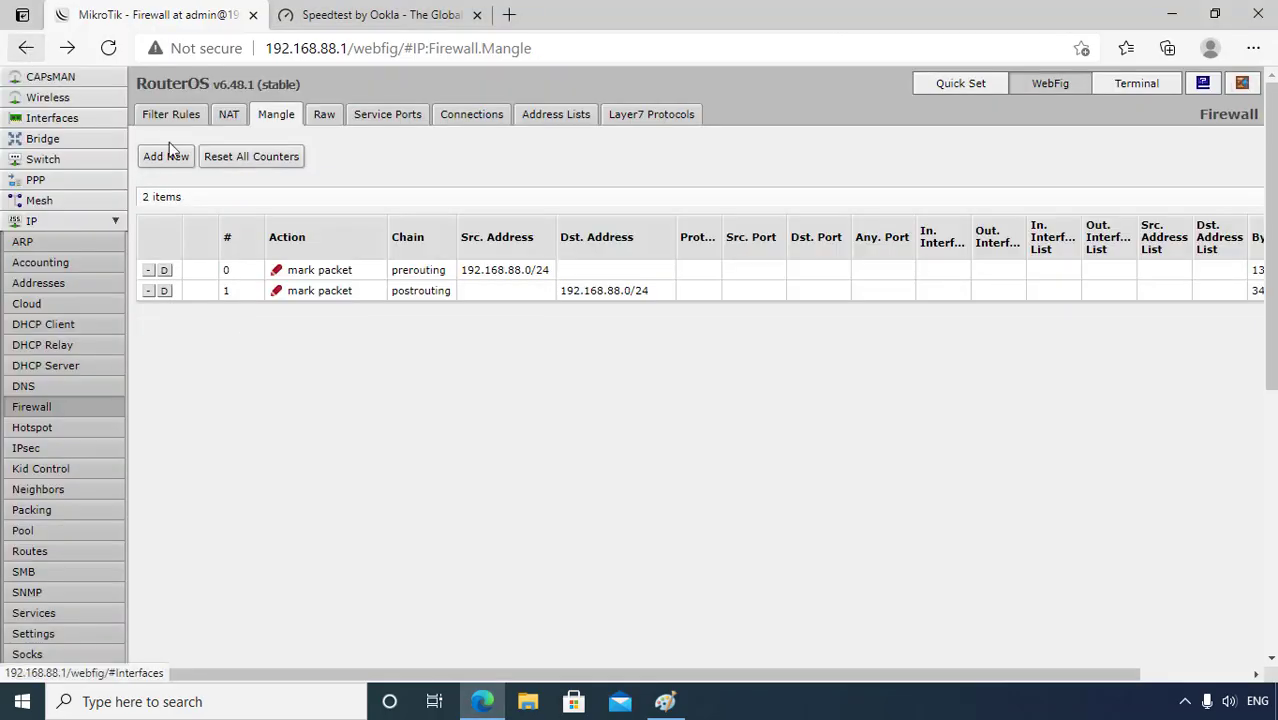
left_click(403, 289)
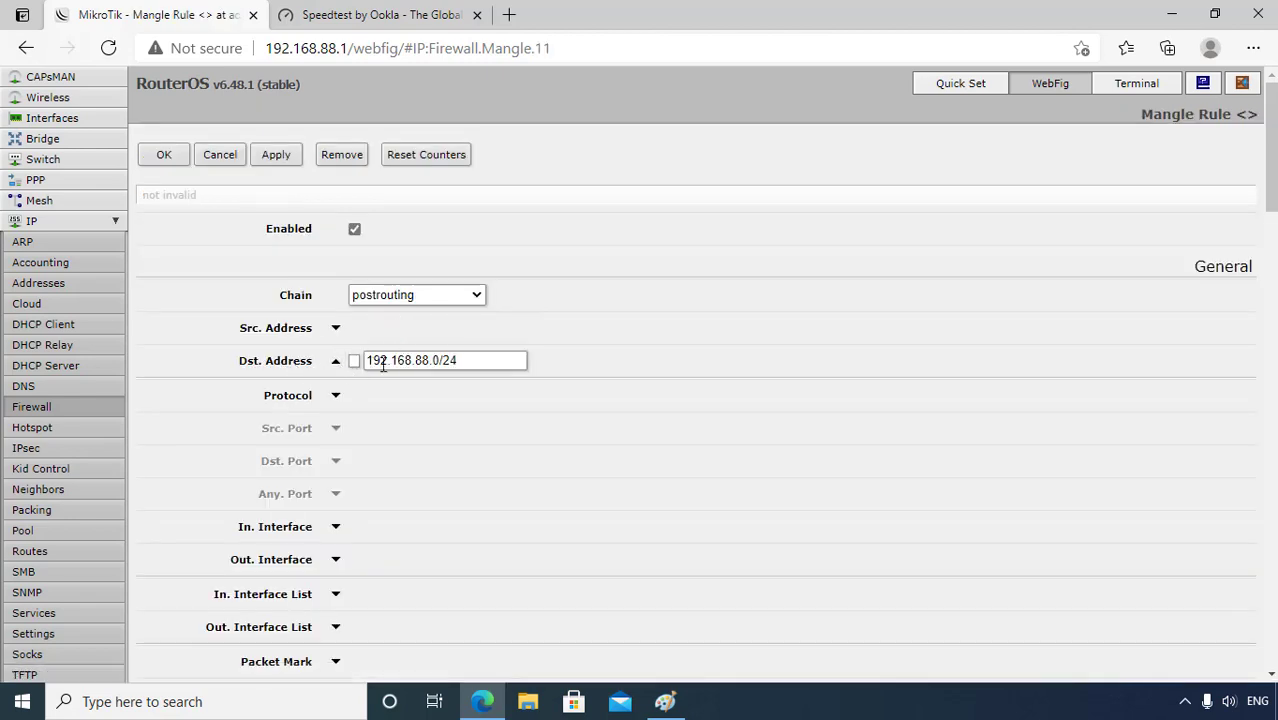
left_click(665, 701)
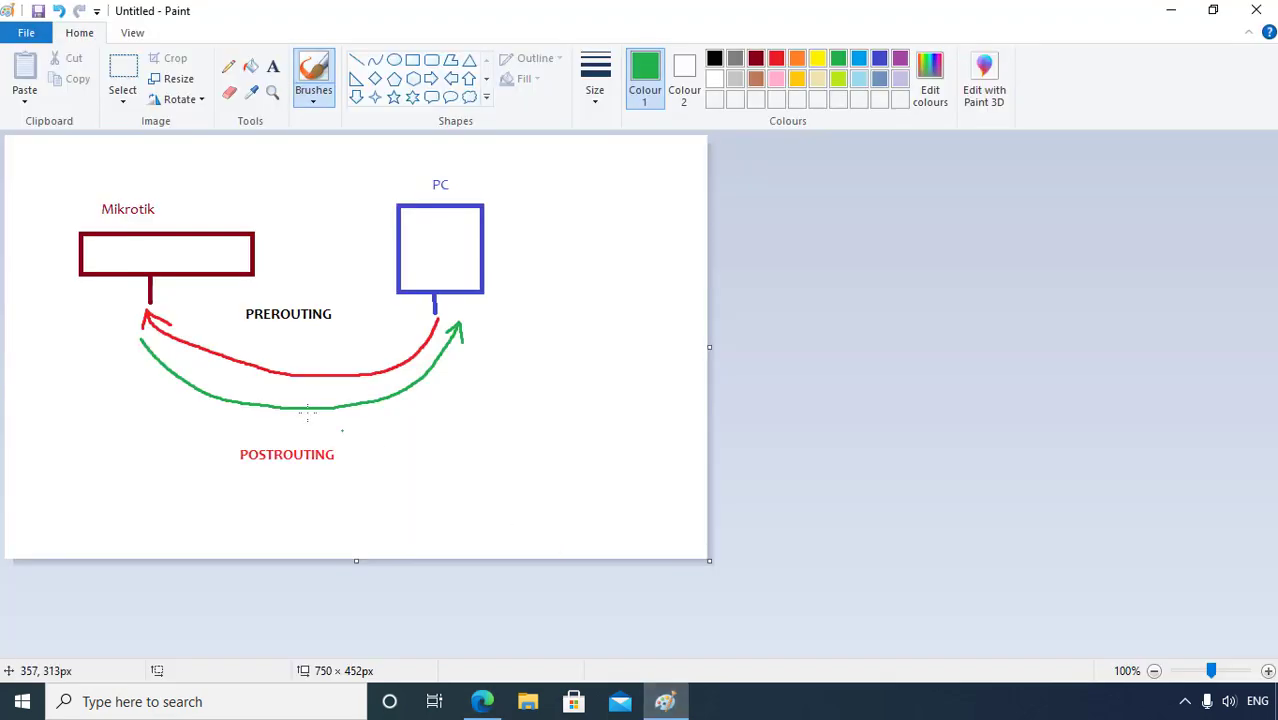
left_click(482, 701)
scroll(424, 410, "down", 15)
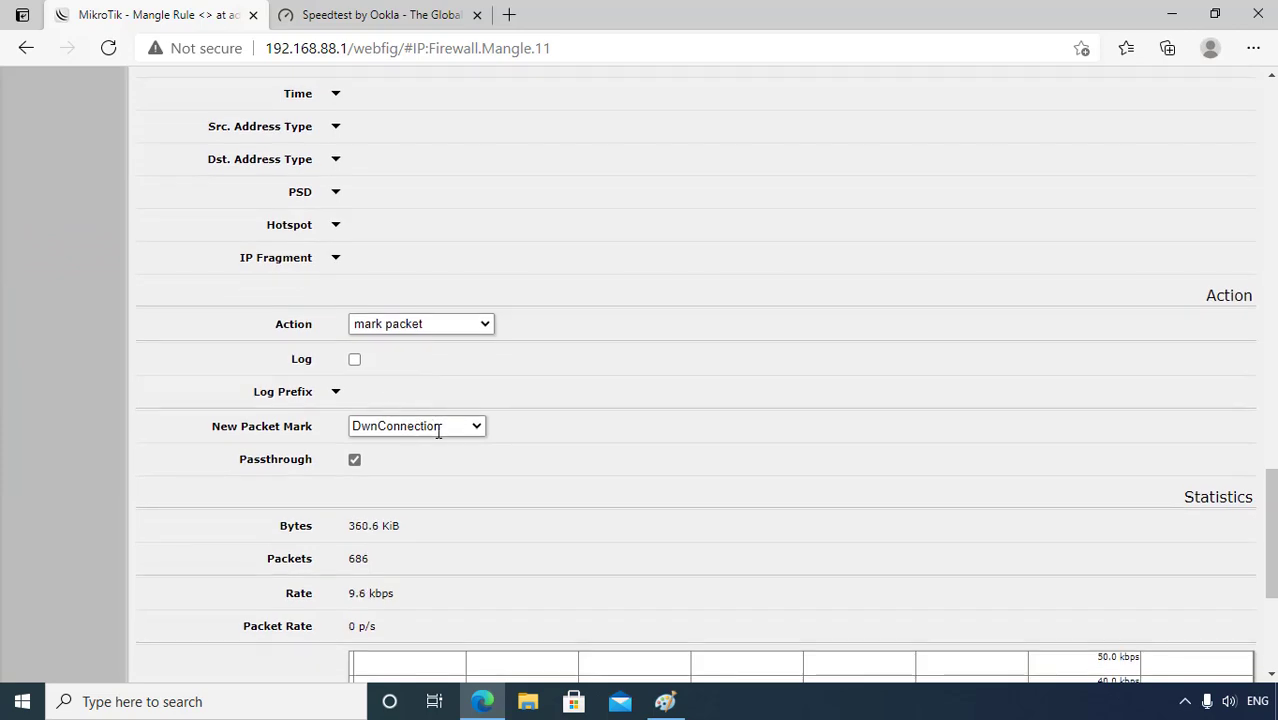
left_click(665, 701)
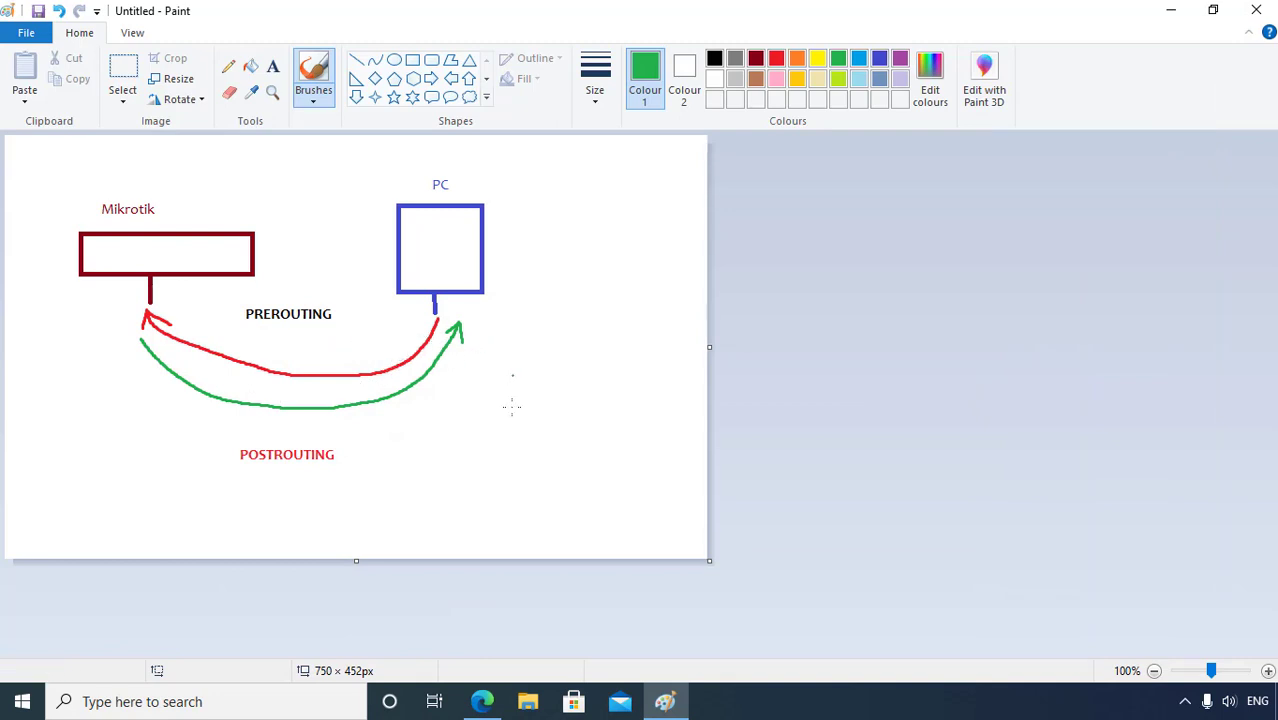
left_click(484, 699)
scroll(400, 320, "up", 15)
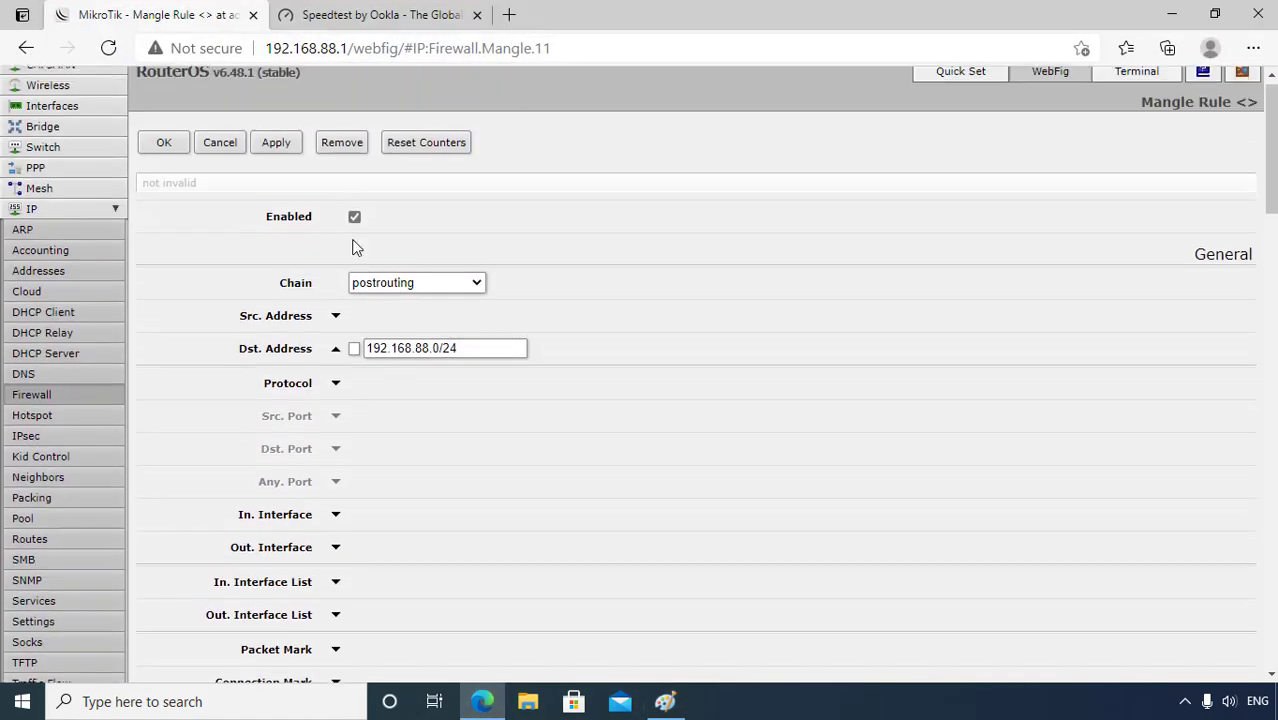
left_click(220, 155)
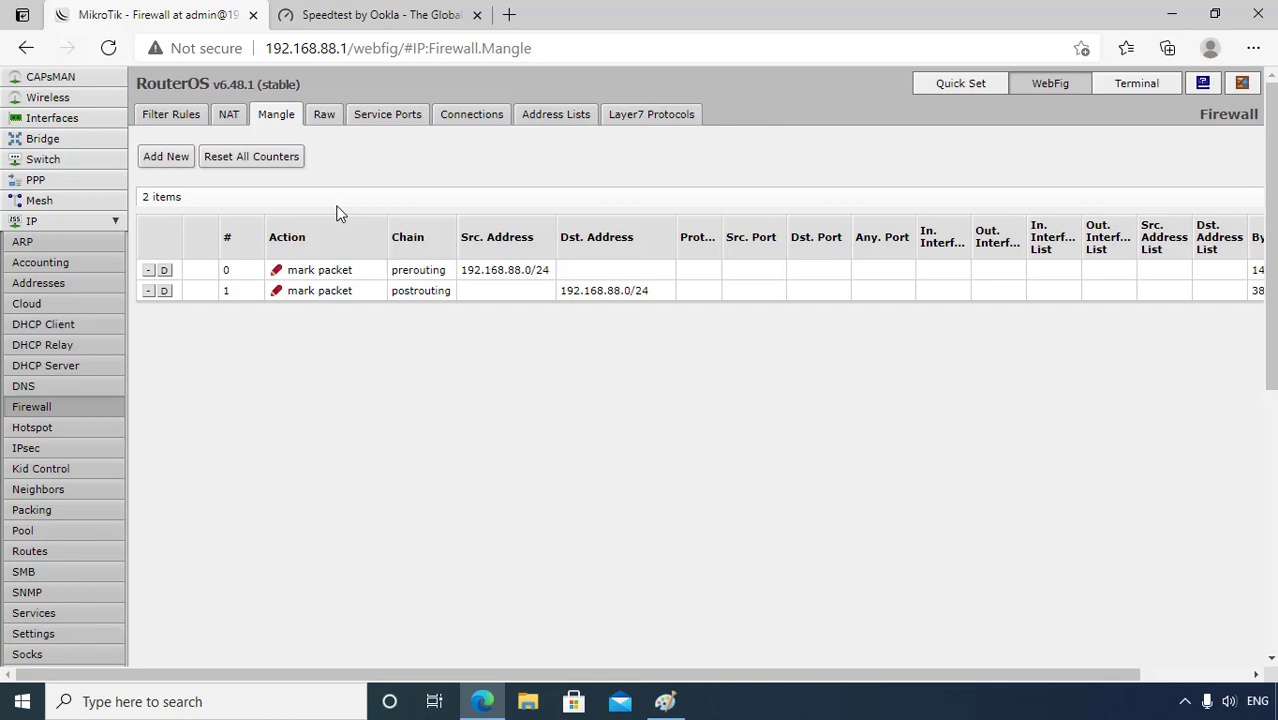
Start a new entry in the queue tree, naming it UpLimit with global as its parent.
left_click(100, 222)
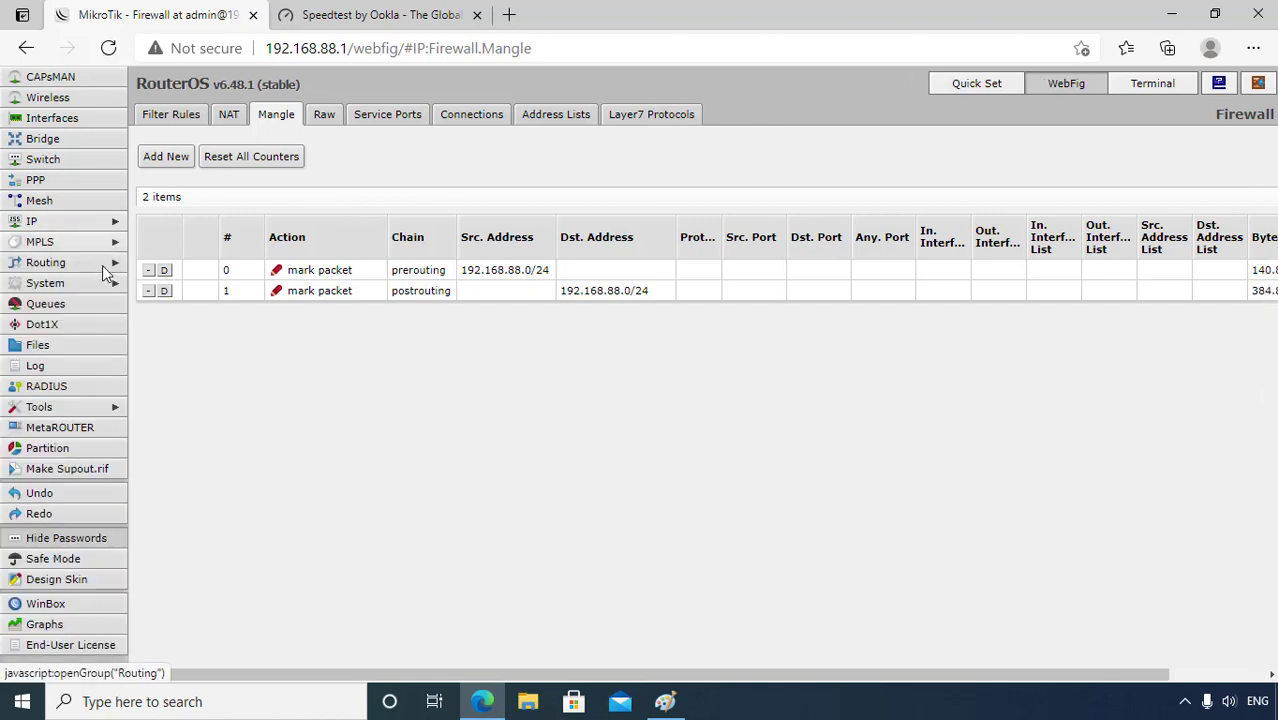
left_click(98, 308)
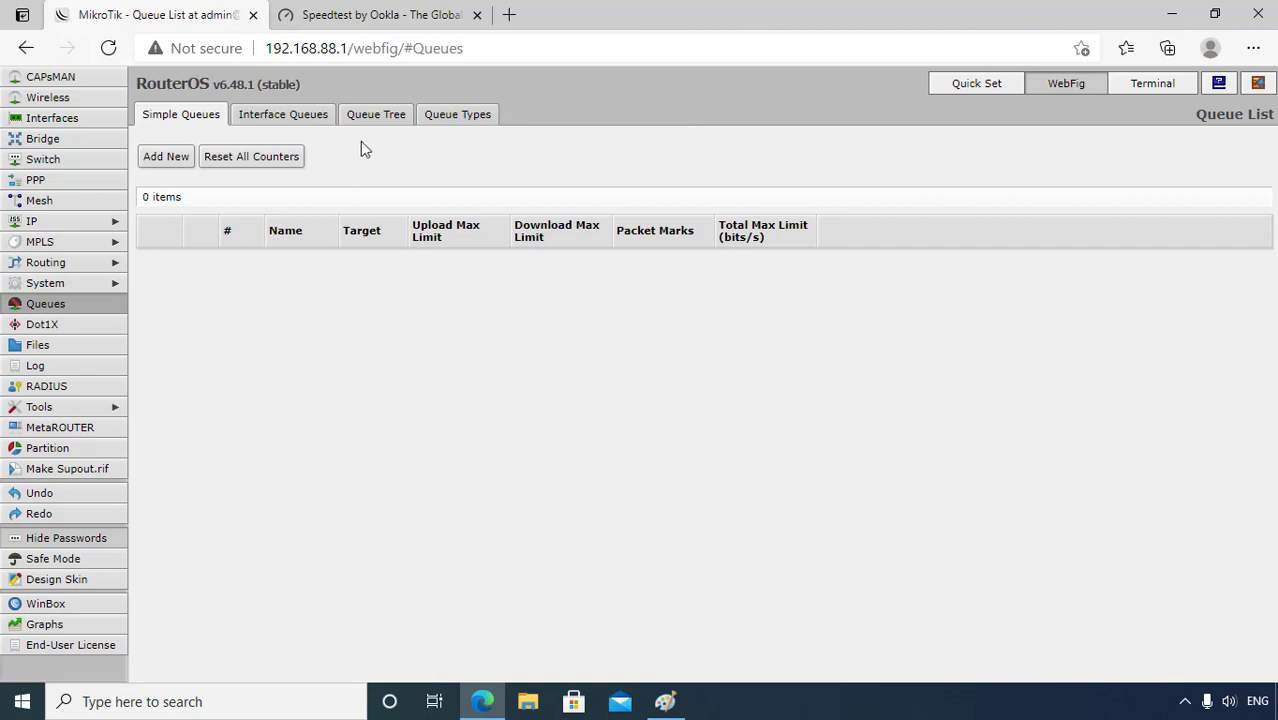
left_click(372, 118)
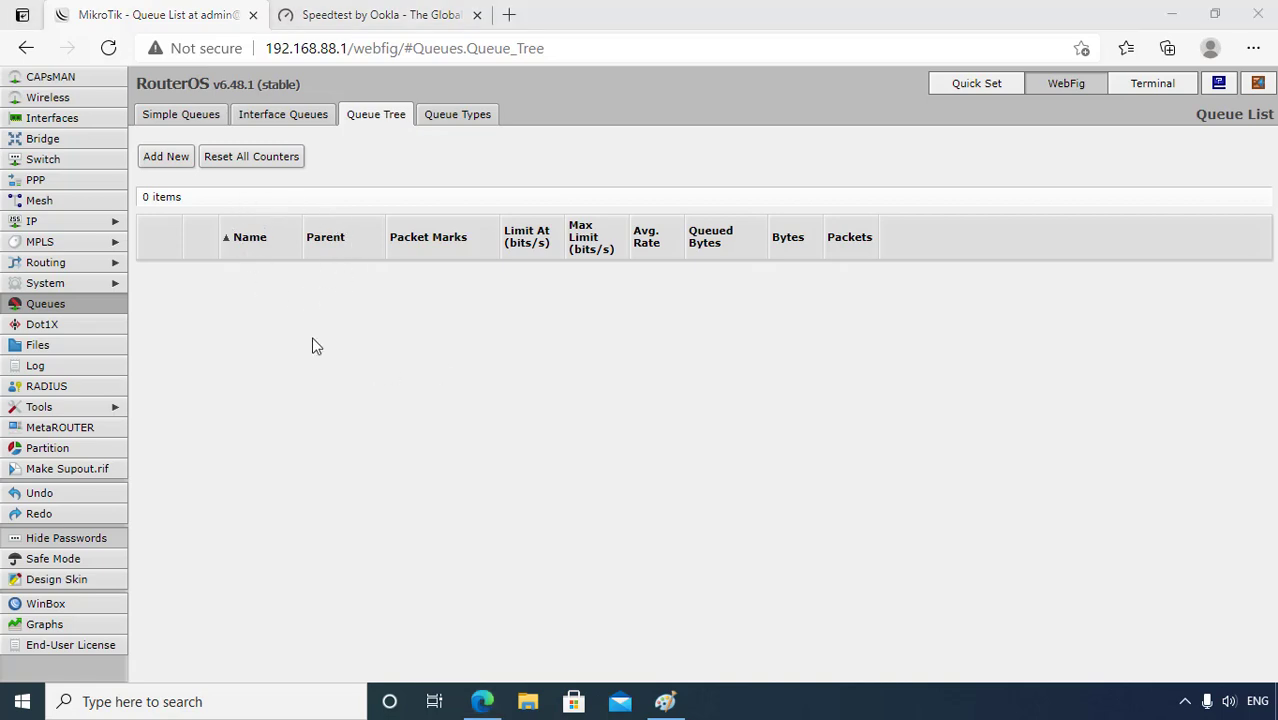
left_click(160, 157)
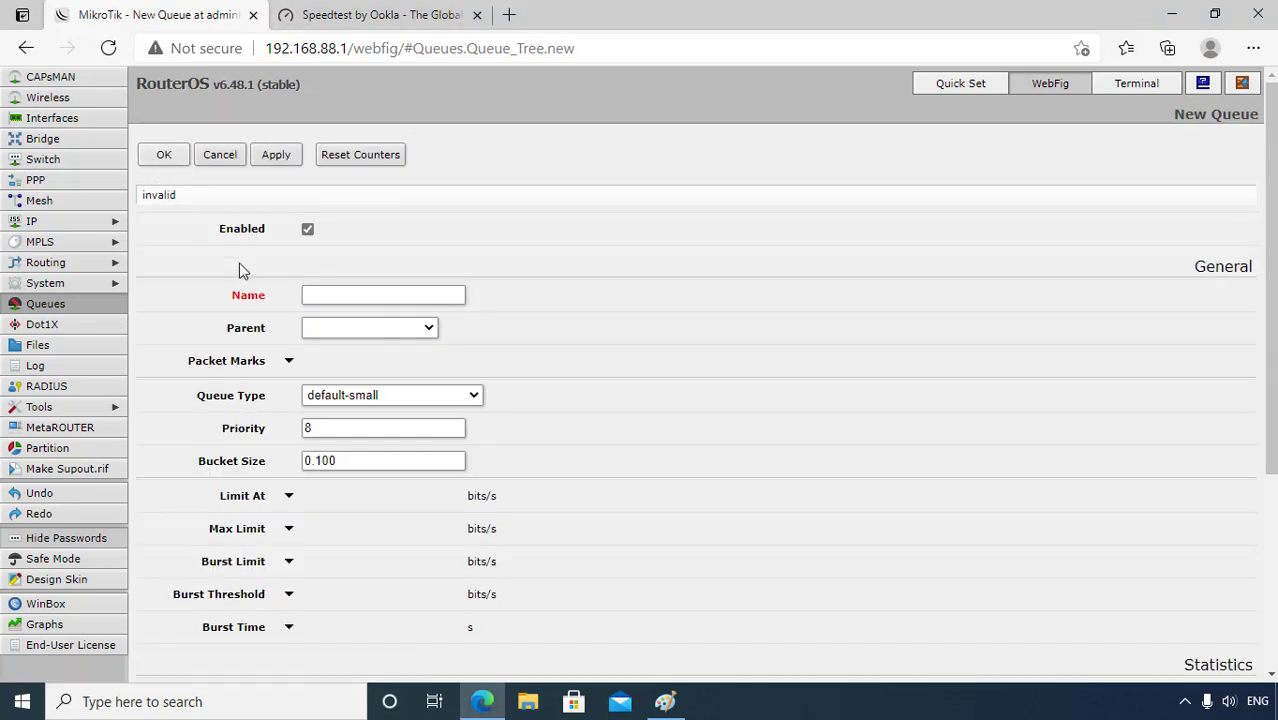
left_click(372, 295)
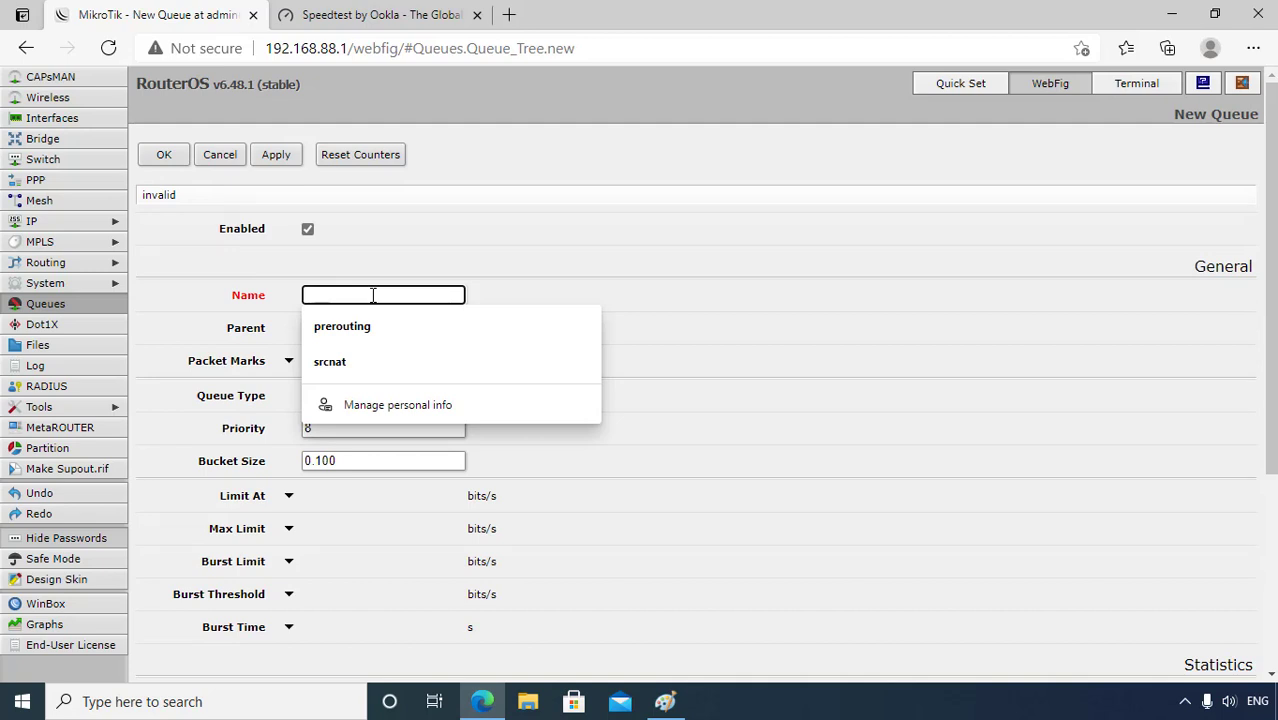
type("u")
key("BackSpace")
type("Up")
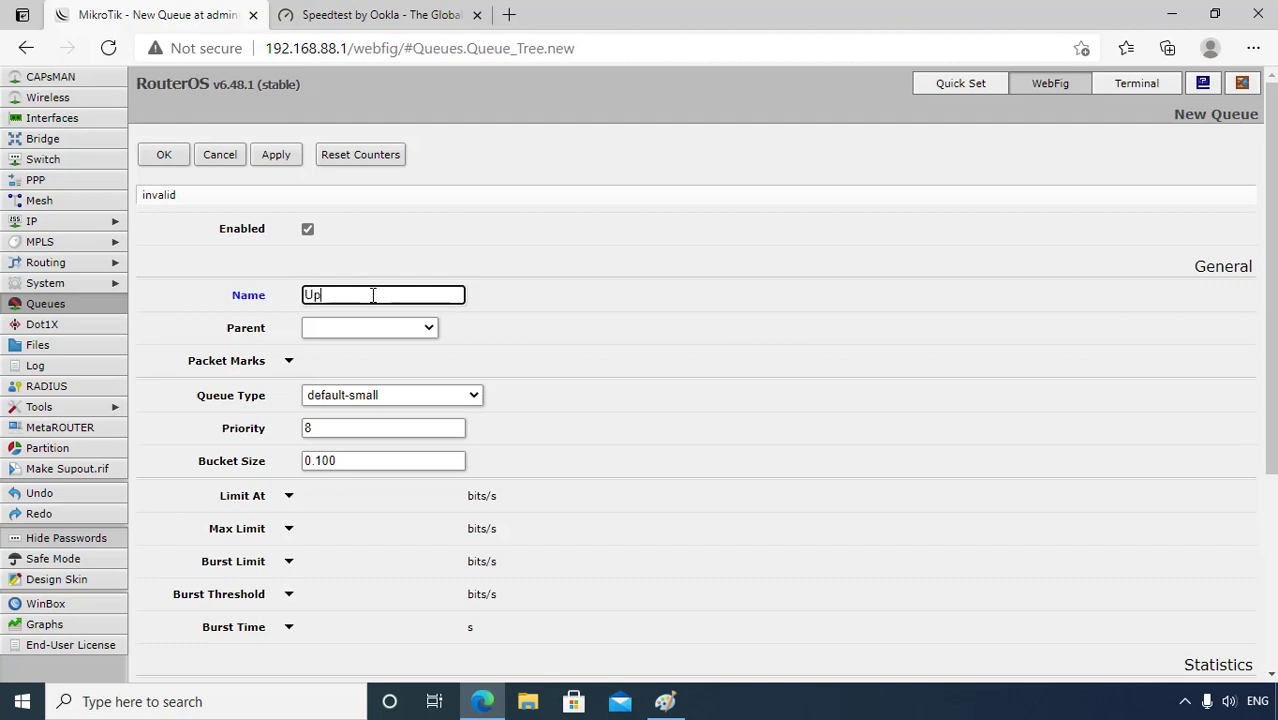
type("Limit")
left_click(414, 327)
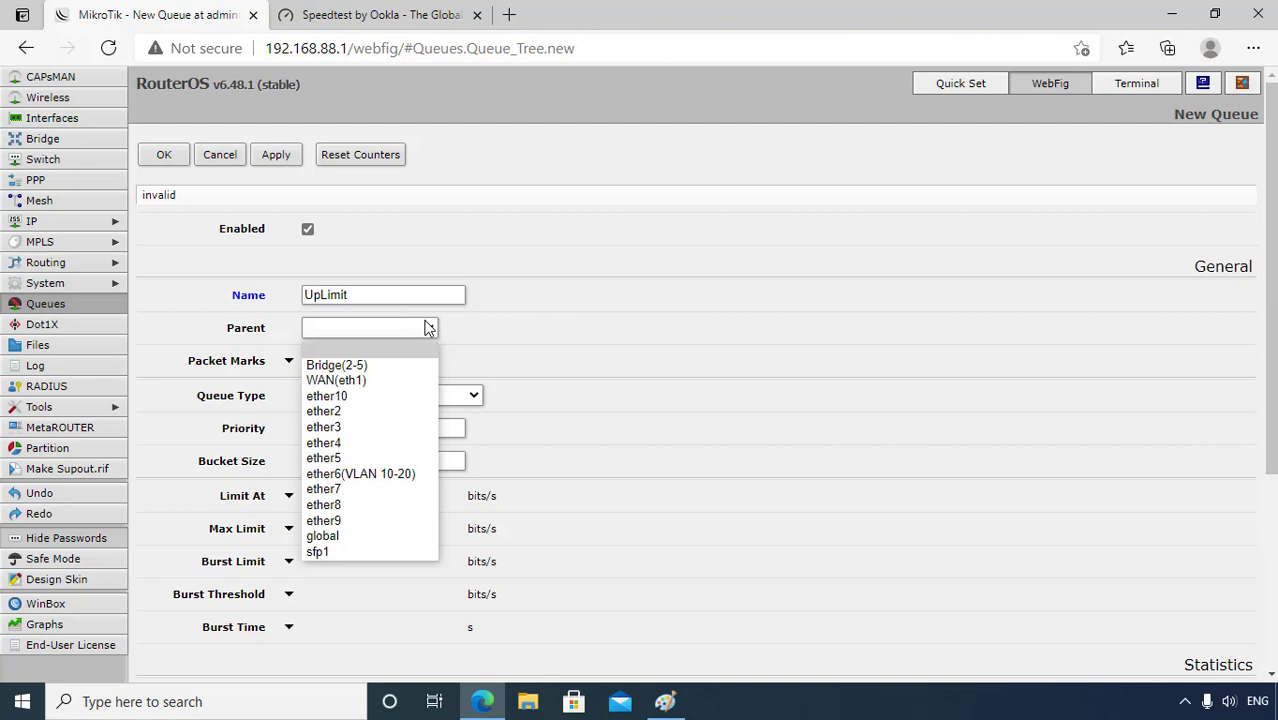
left_click(387, 533)
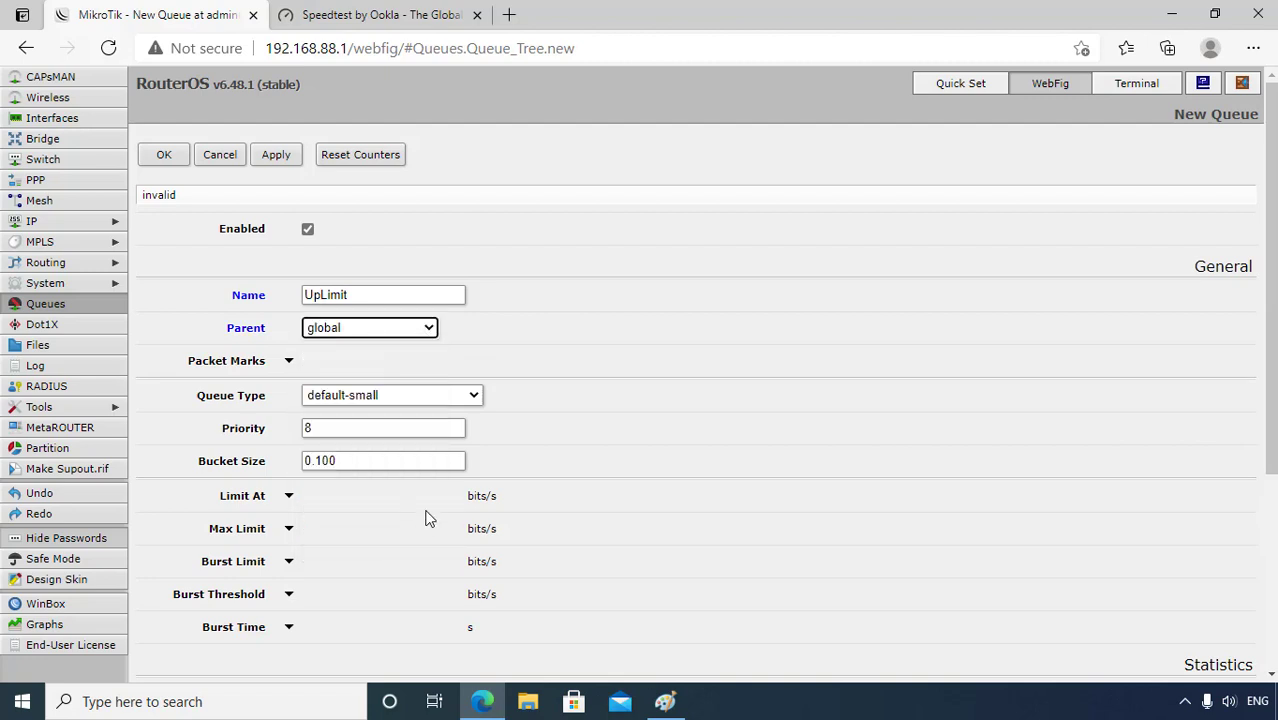
Assign the UpConnection packet mark and a 10M max limit to the UpLimit queue, then save it.
left_click(288, 361)
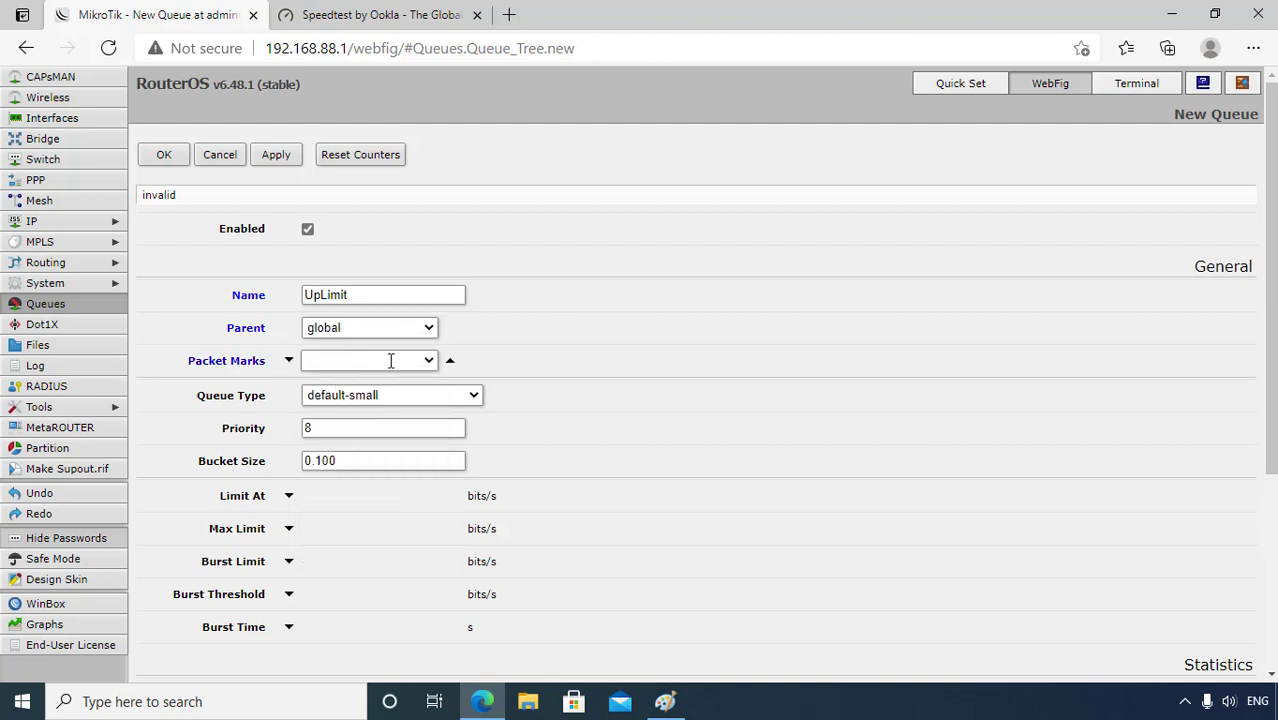
left_click(428, 361)
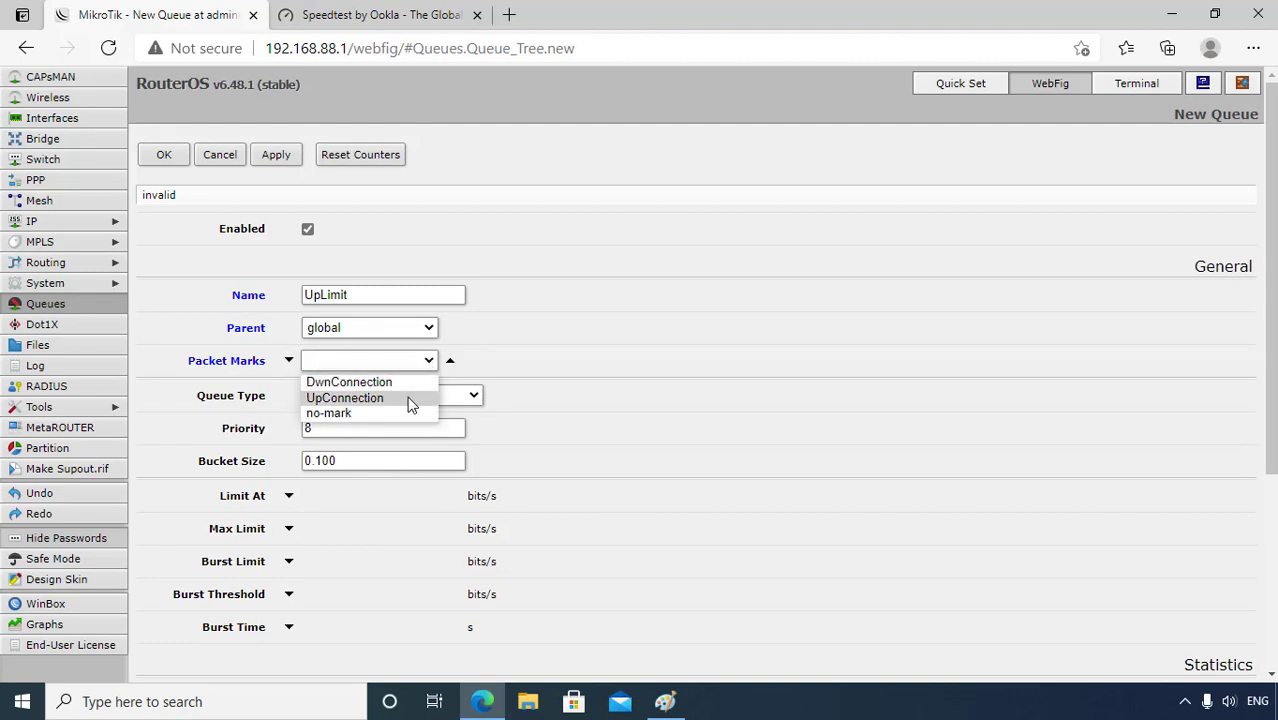
left_click(410, 404)
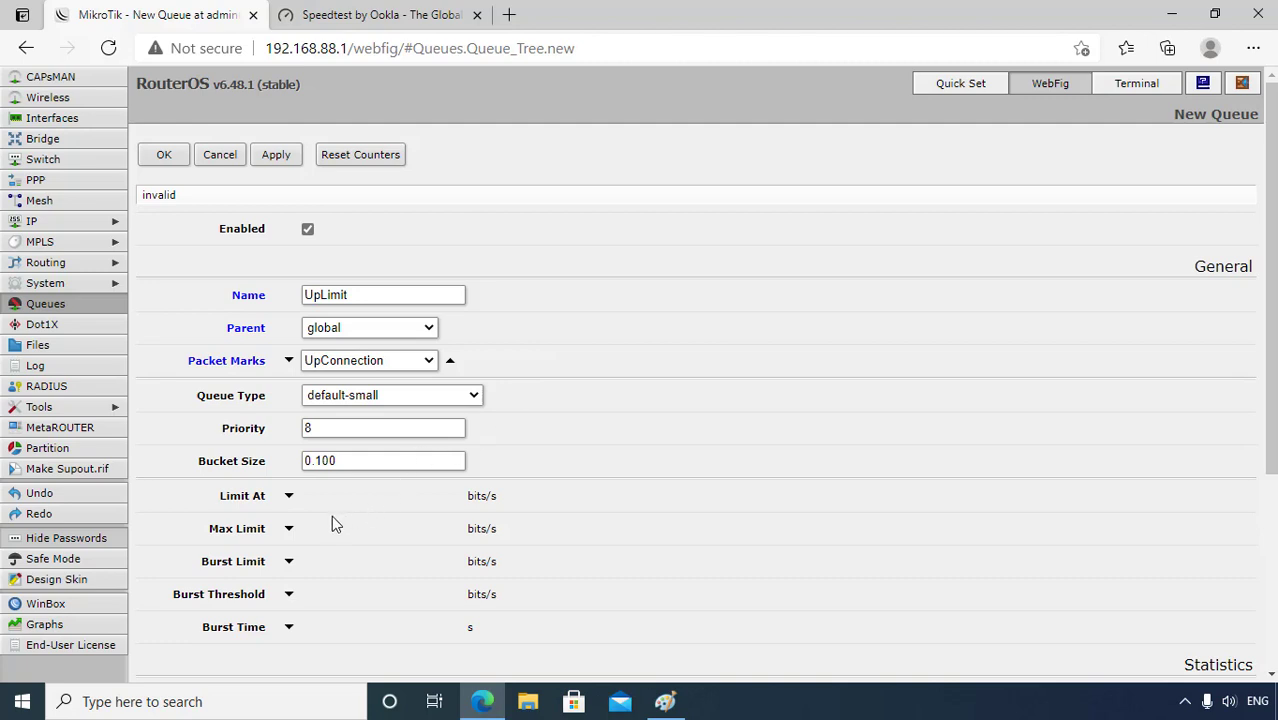
left_click(288, 528)
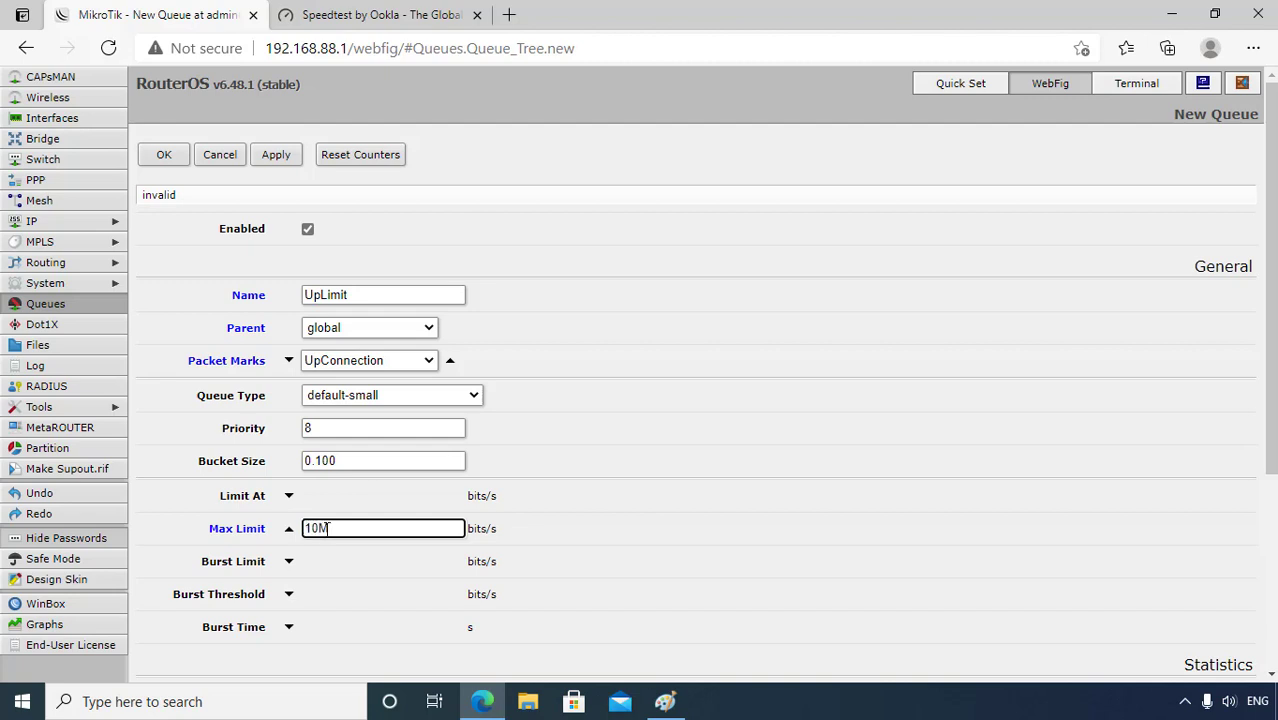
left_click_drag(317, 528, 342, 529)
left_click(270, 158)
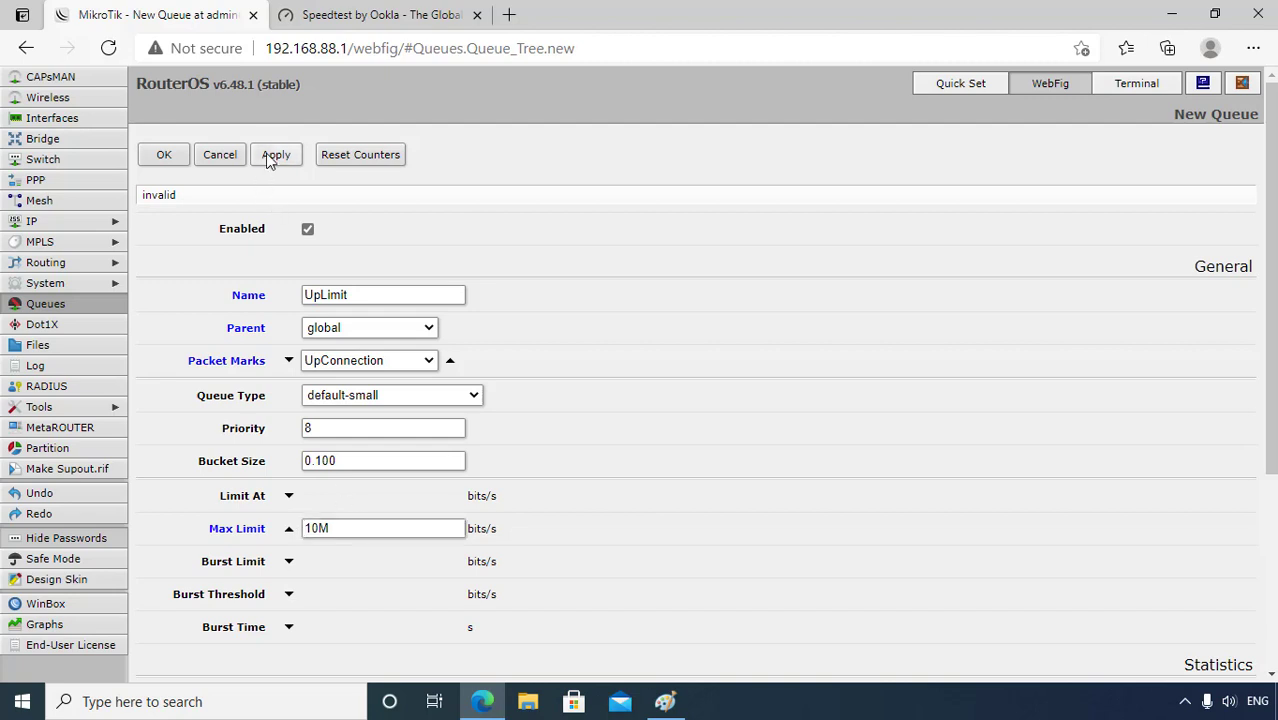
left_click(164, 157)
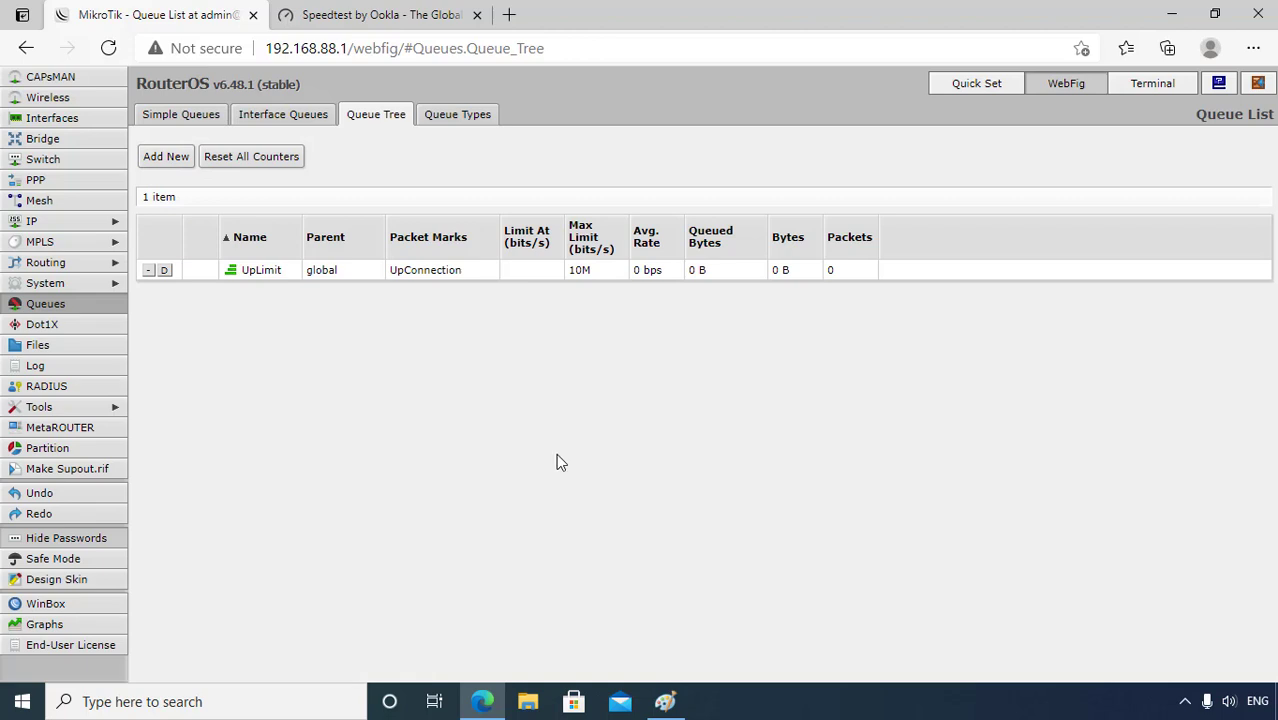
Start a second queue tree entry named DwnLimit with global as its parent.
left_click(174, 160)
left_click(343, 297)
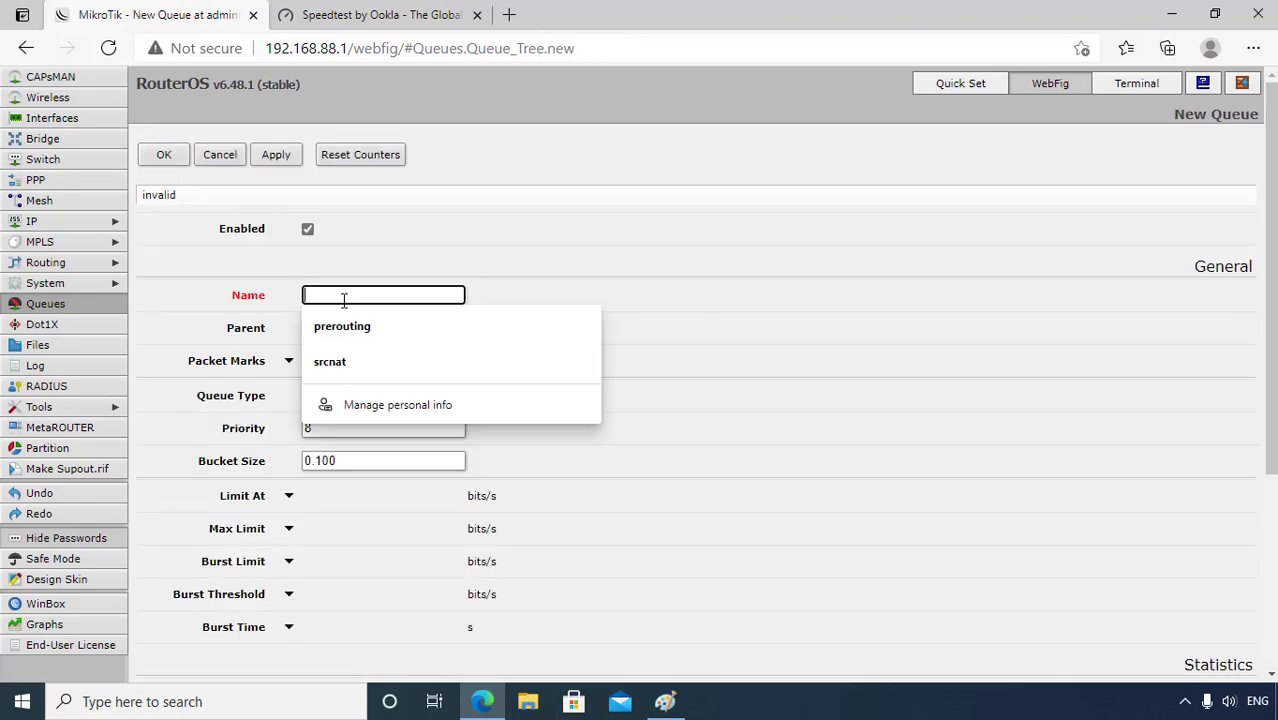
type("D")
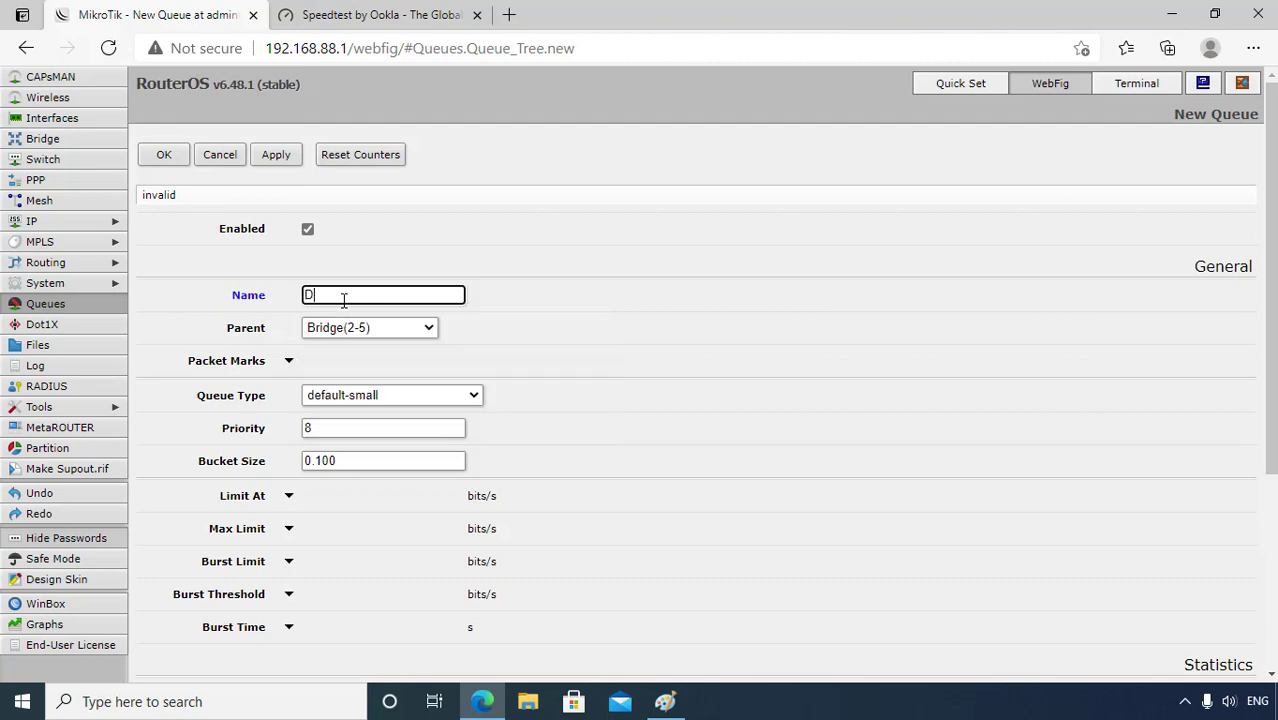
type("wnLimit")
left_click(415, 328)
left_click(374, 531)
Assign the DwnConnection packet mark and a 5M max limit to the DwnLimit queue, then save it.
left_click(288, 360)
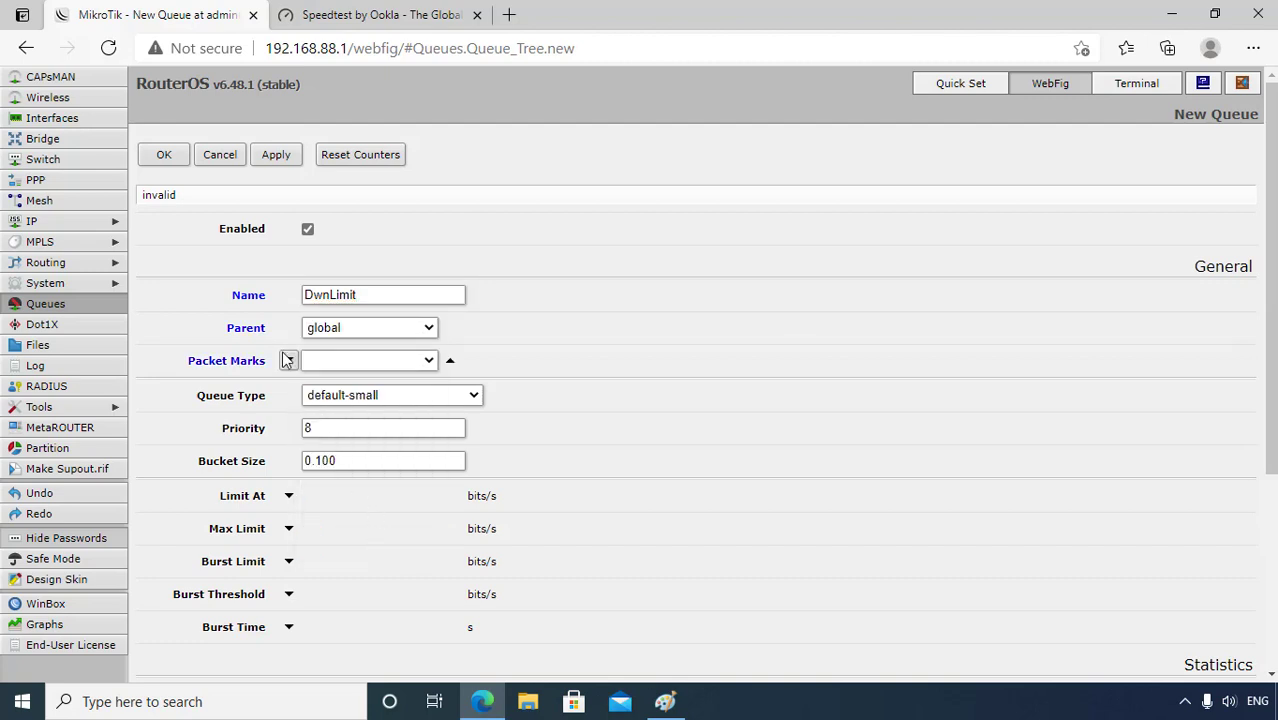
left_click(420, 360)
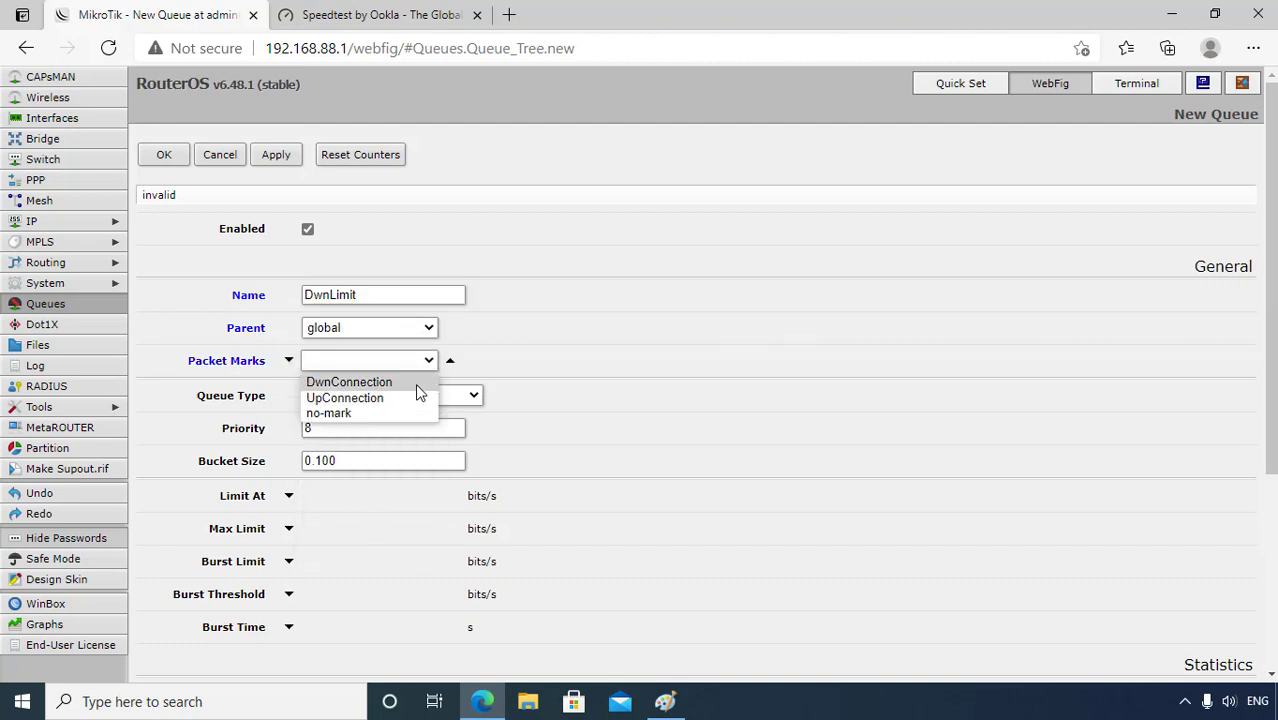
left_click(416, 385)
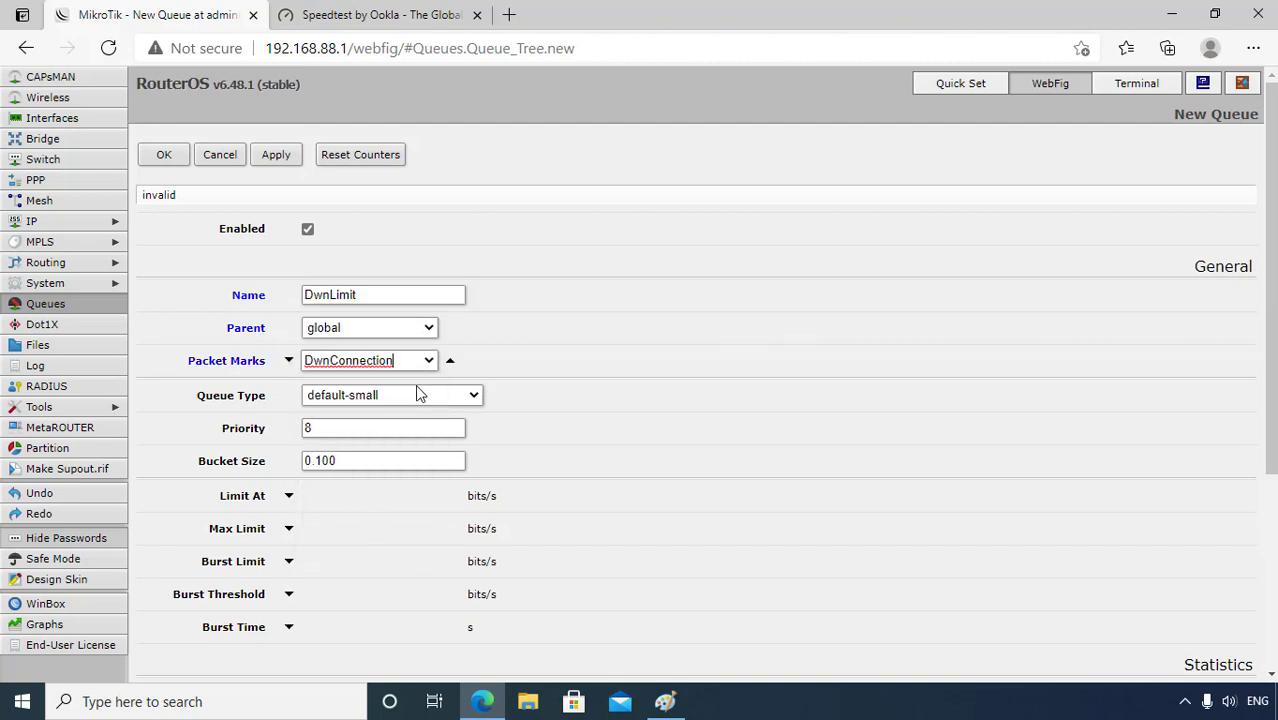
left_click(288, 529)
type("5M")
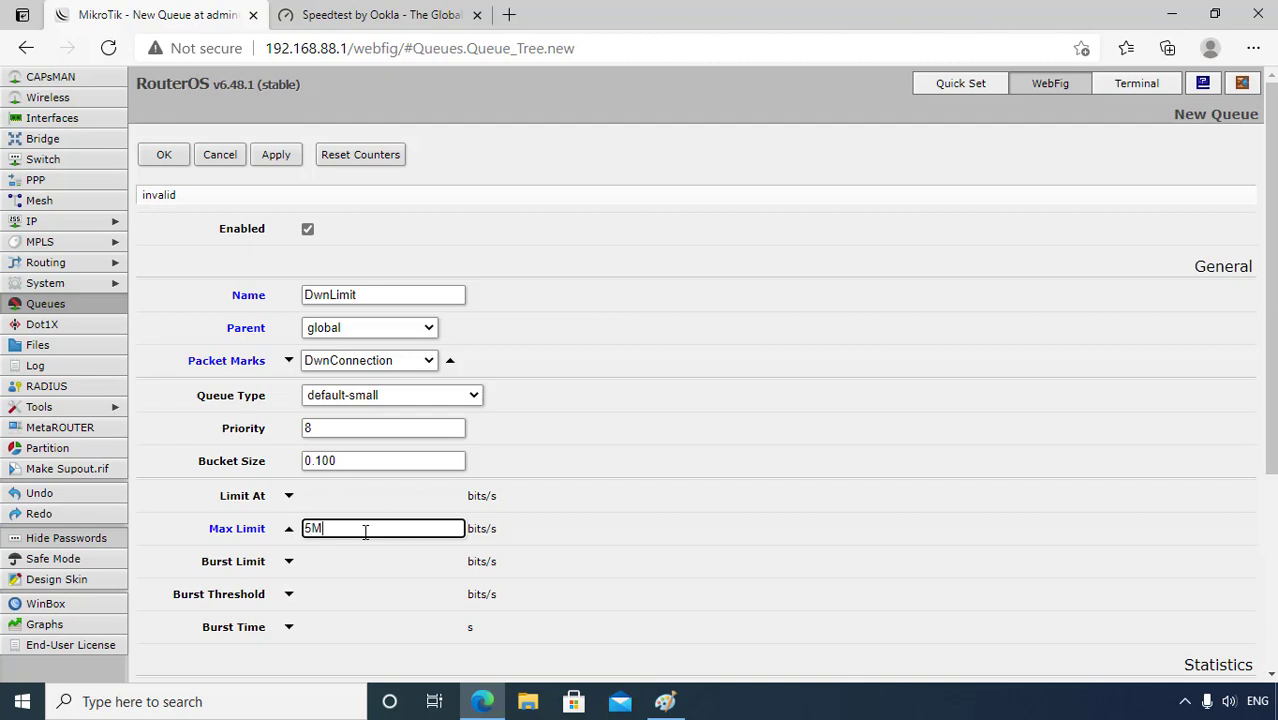
left_click(276, 155)
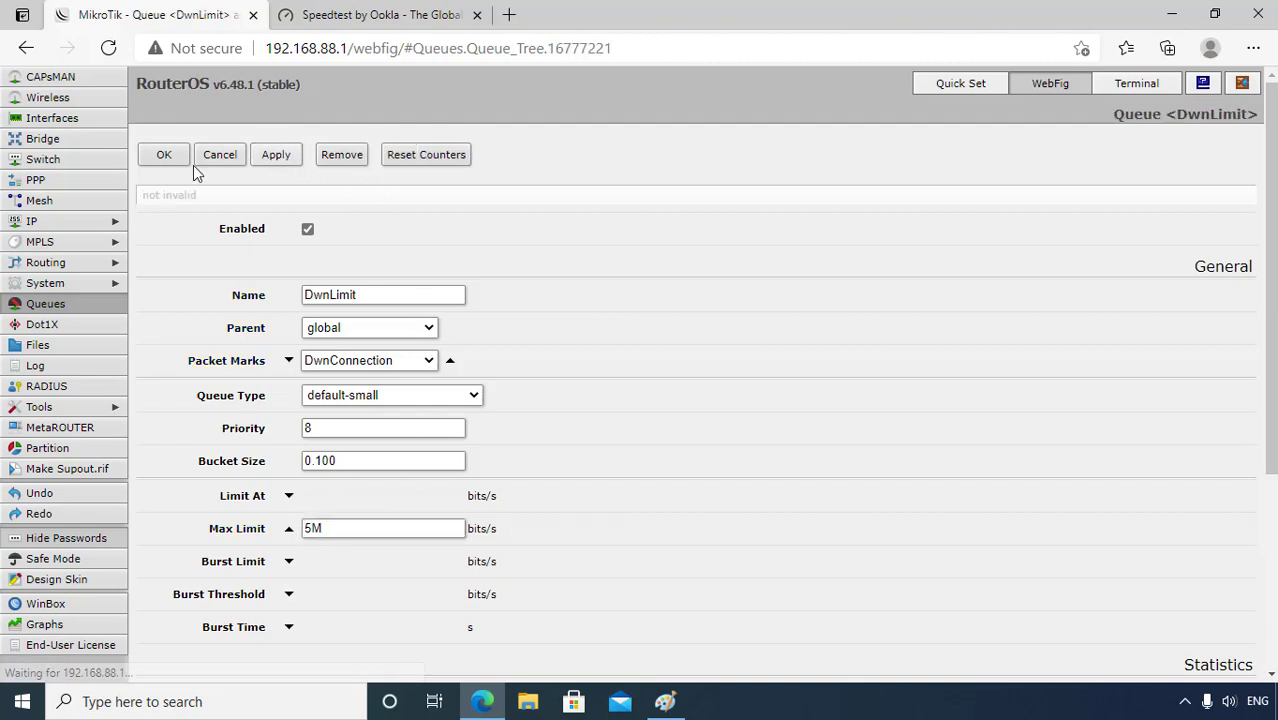
left_click(166, 158)
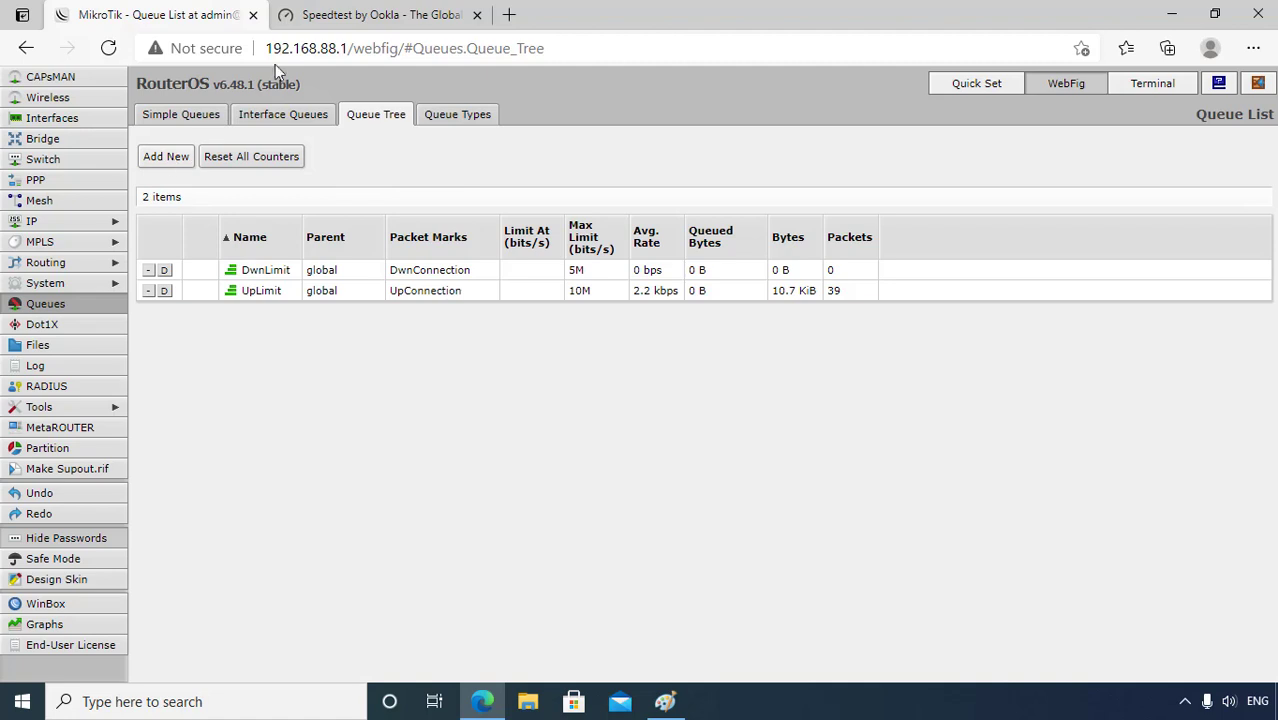
Run a Speedtest to check the download and upload speeds, then return to the router's queue tree.
left_click(358, 18)
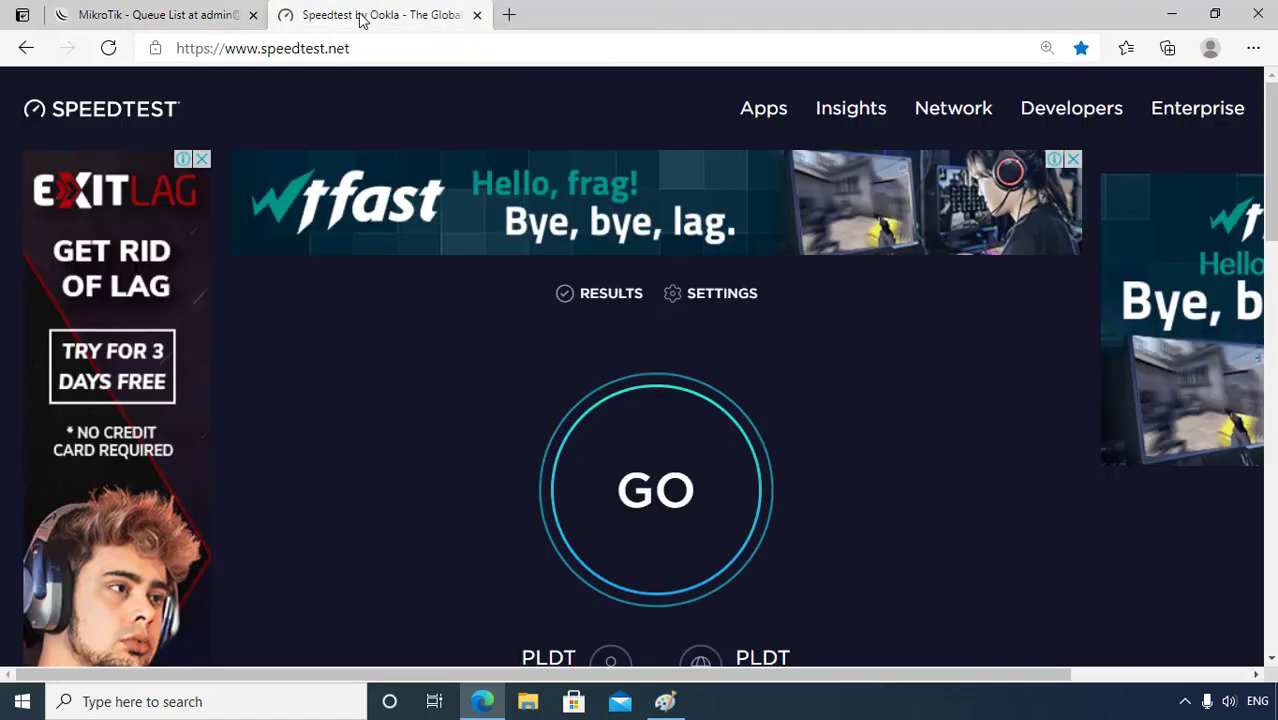
left_click(652, 490)
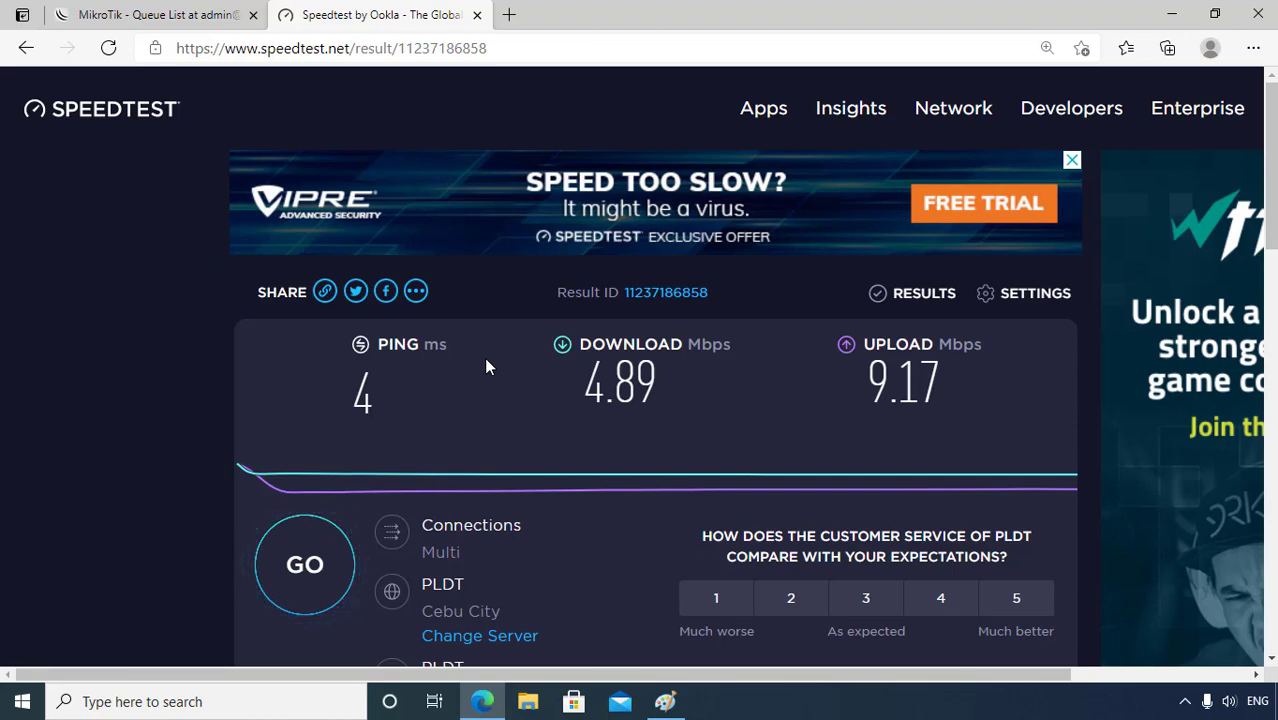
left_click(183, 12)
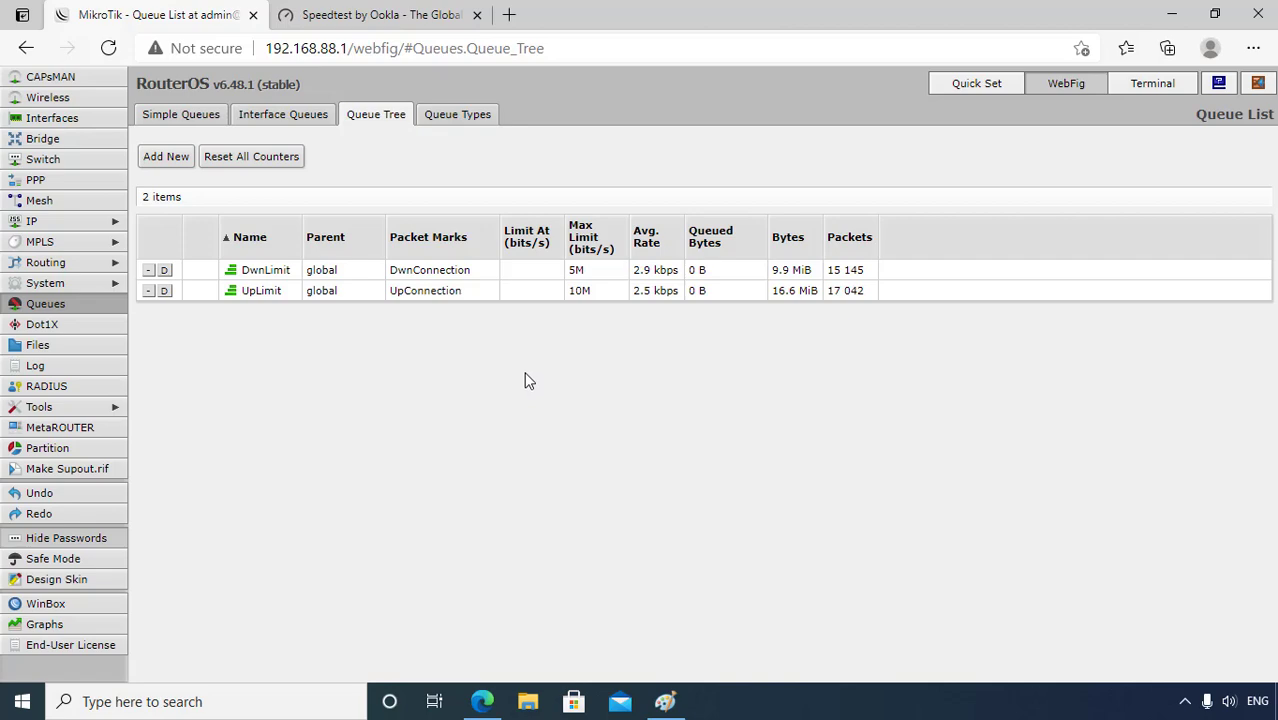
Search Google for "mikrotik pcq" in a new browser tab and open the MikroTik wiki page Manual:Queues - PCQ.
left_click(511, 16)
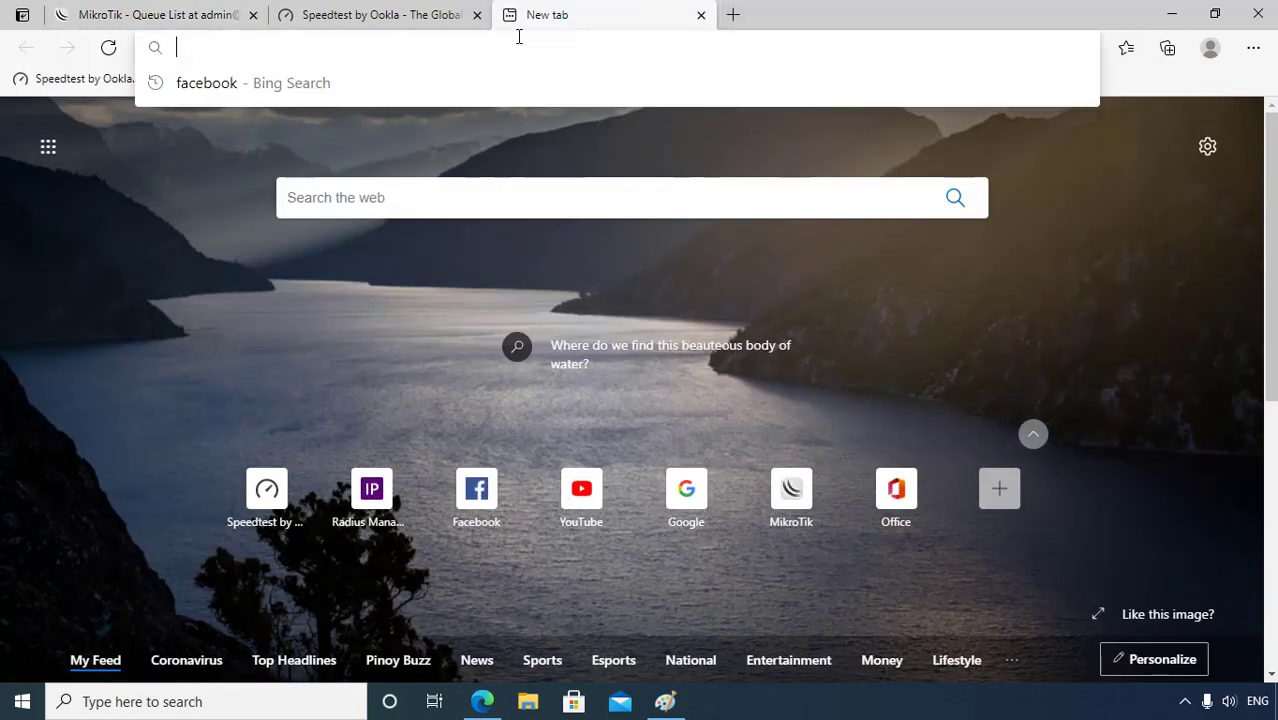
type("go")
key("Return")
type("mik")
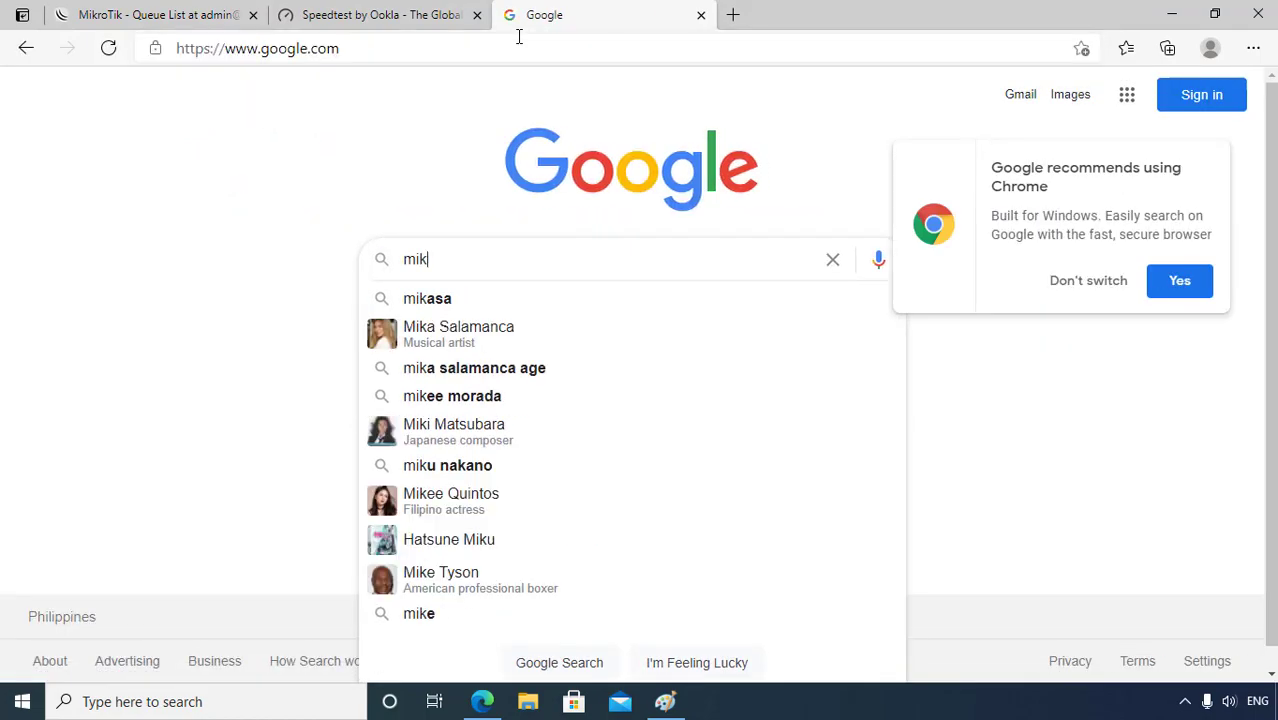
type("rotik pcq")
key("Return")
left_click(240, 285)
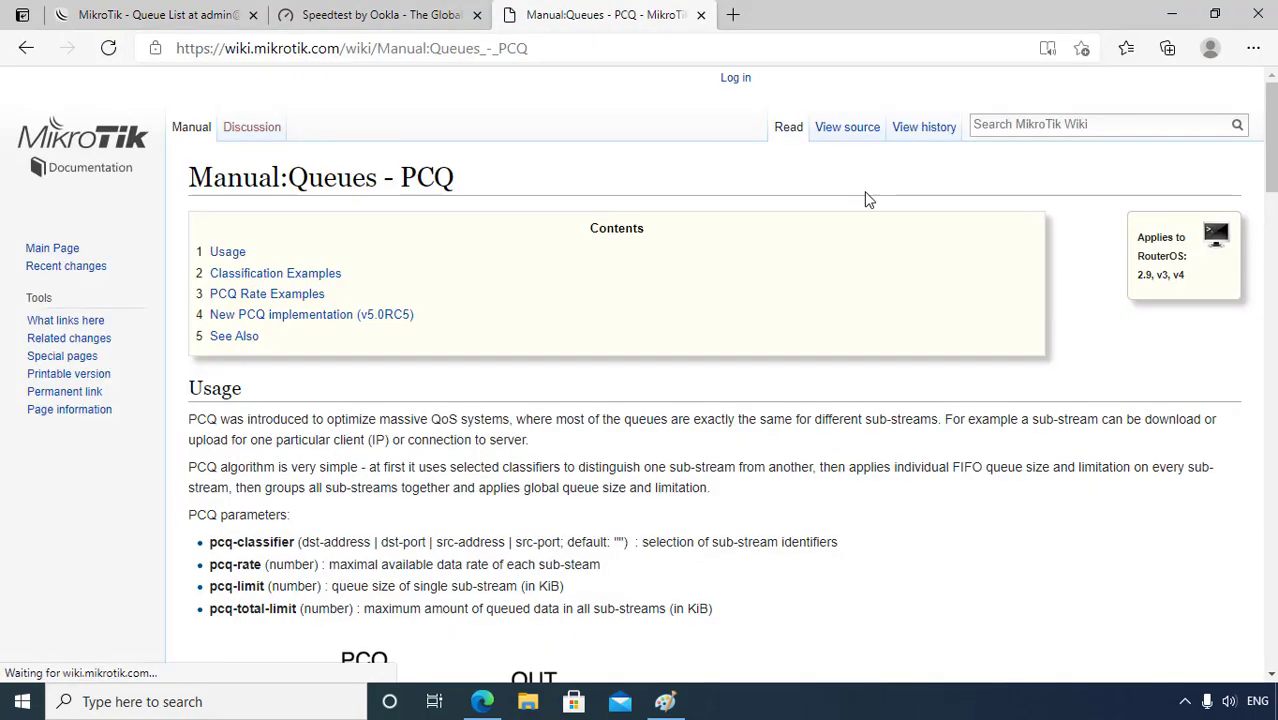
Examine the wiki's diagrams for pcq-rate=128000 and pcq-rate=0, then return to the router's queue tree.
scroll(245, 274, "down", 10)
left_click_drag(1272, 273, 1272, 425)
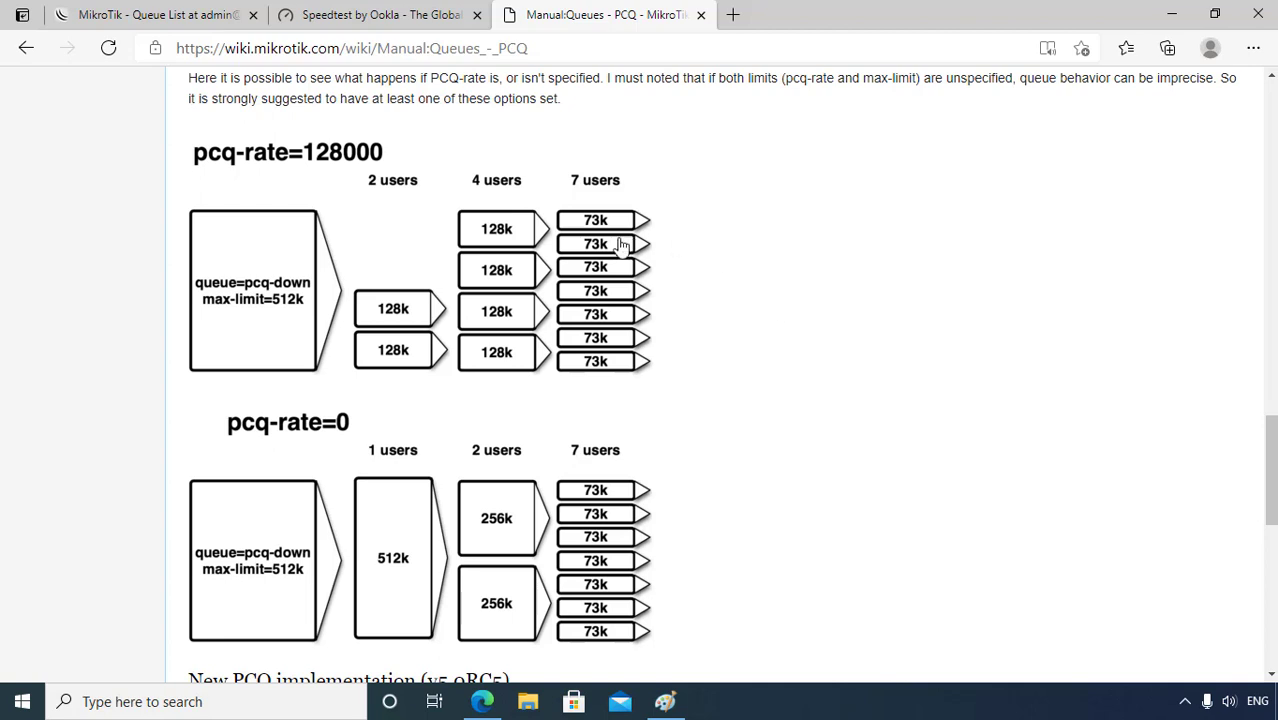
left_click(172, 14)
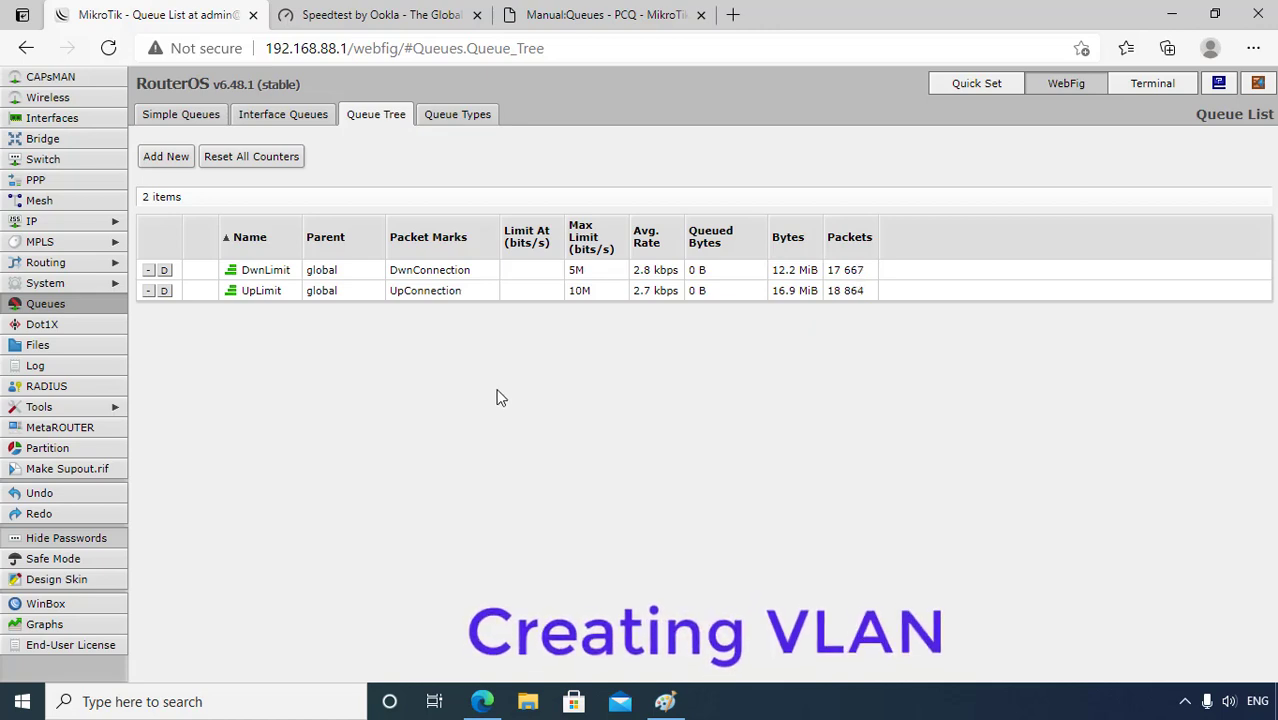
Close the Speedtest and PCQ wiki pages, then open the VLAN diagram image from the desktop.
left_click(476, 16)
left_click(476, 16)
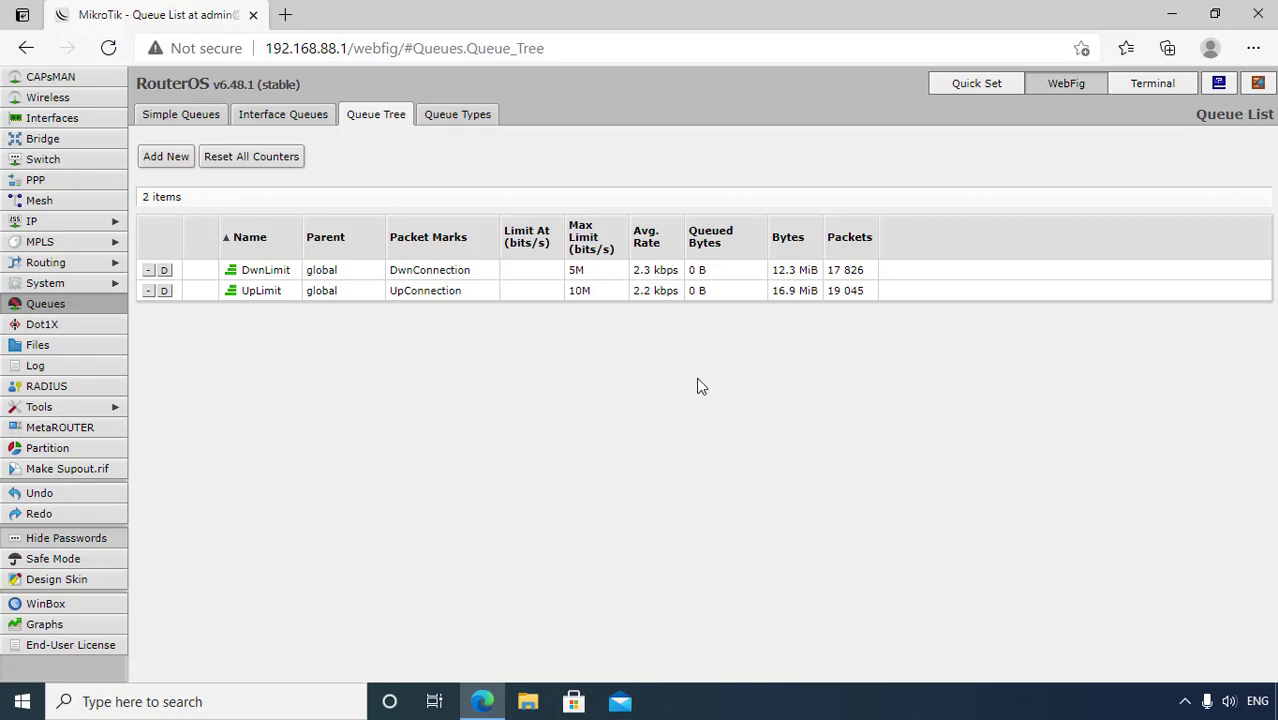
left_click(1172, 14)
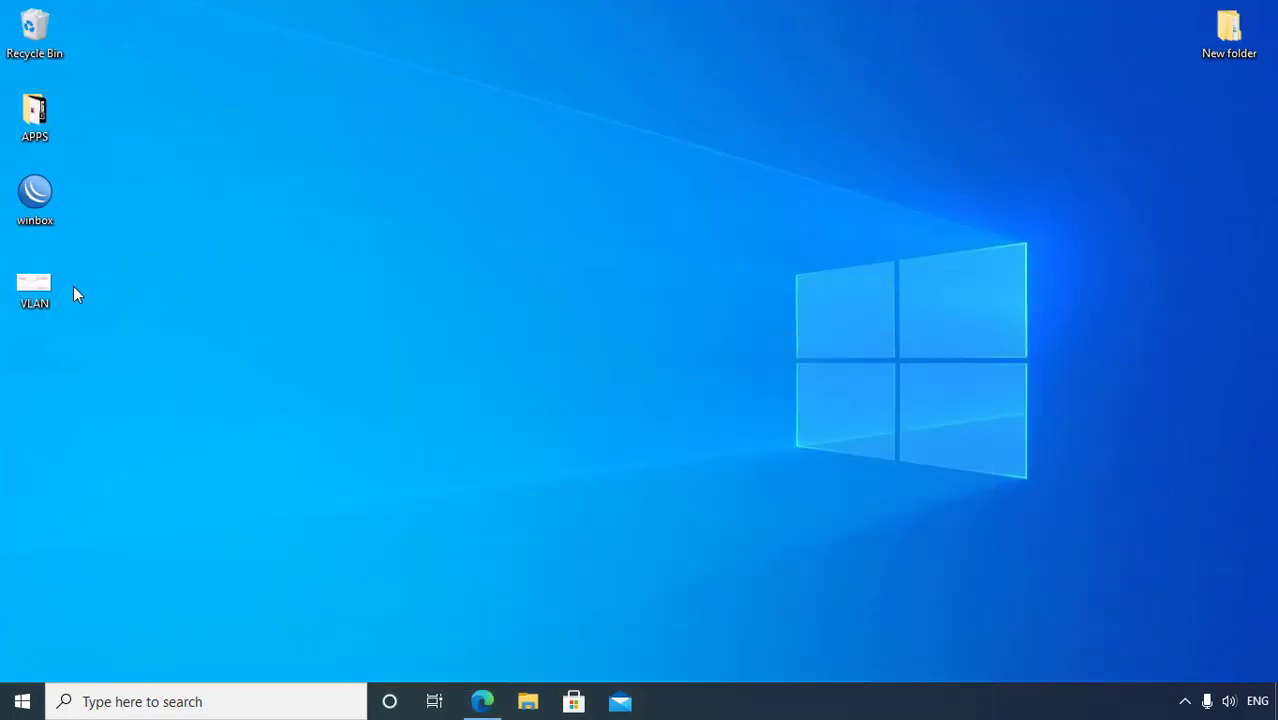
double_click(54, 289)
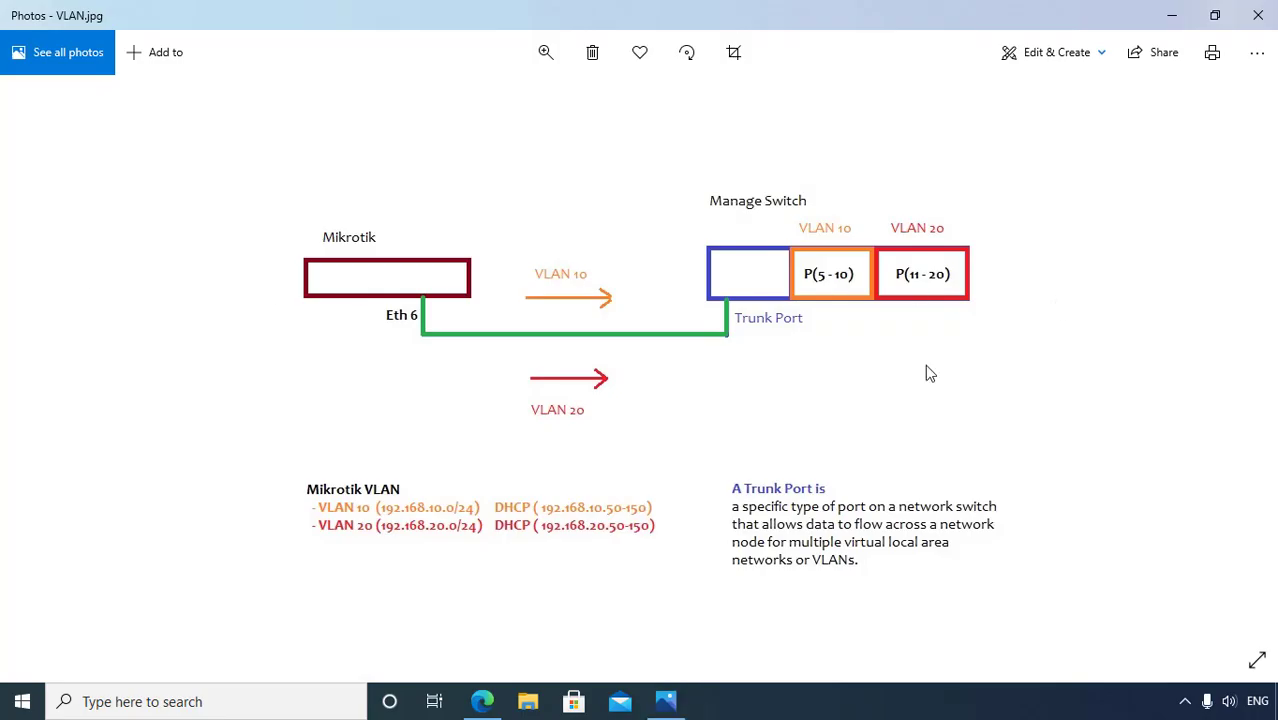
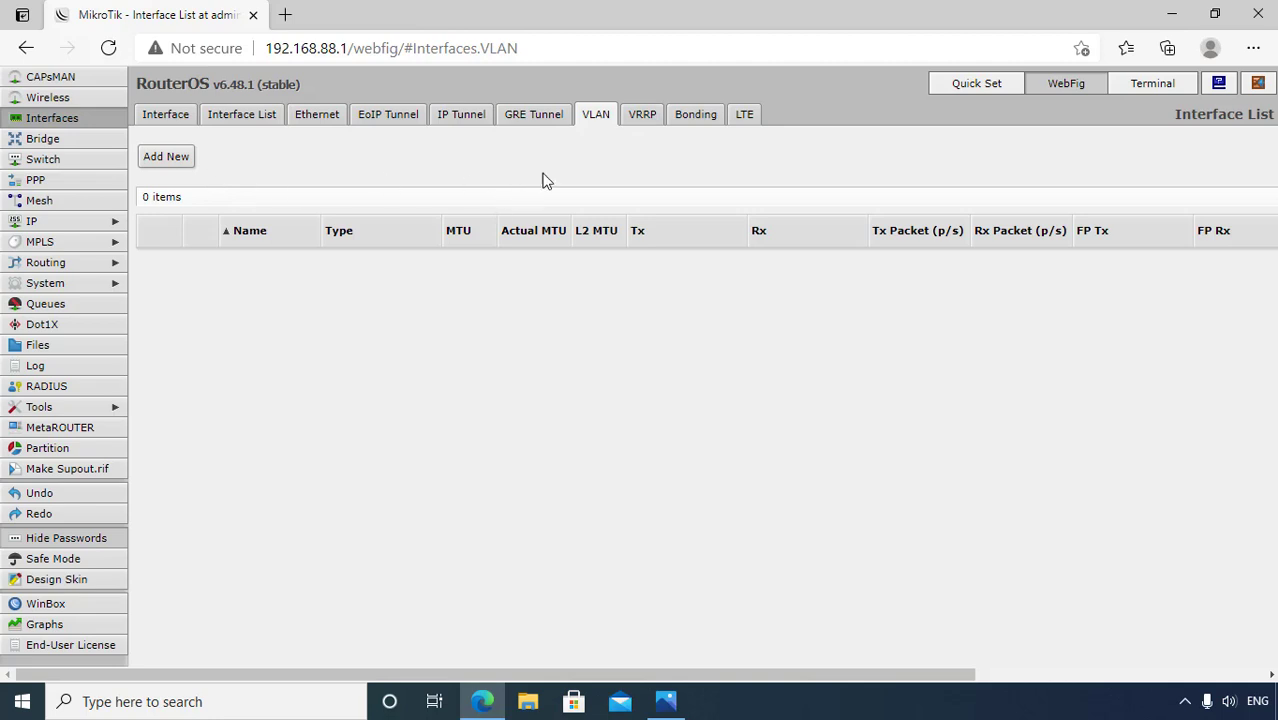
Launch WinBox from the desktop and connect to the discovered MikroTik RB2011iLS router.
left_click(1170, 18)
double_click(49, 211)
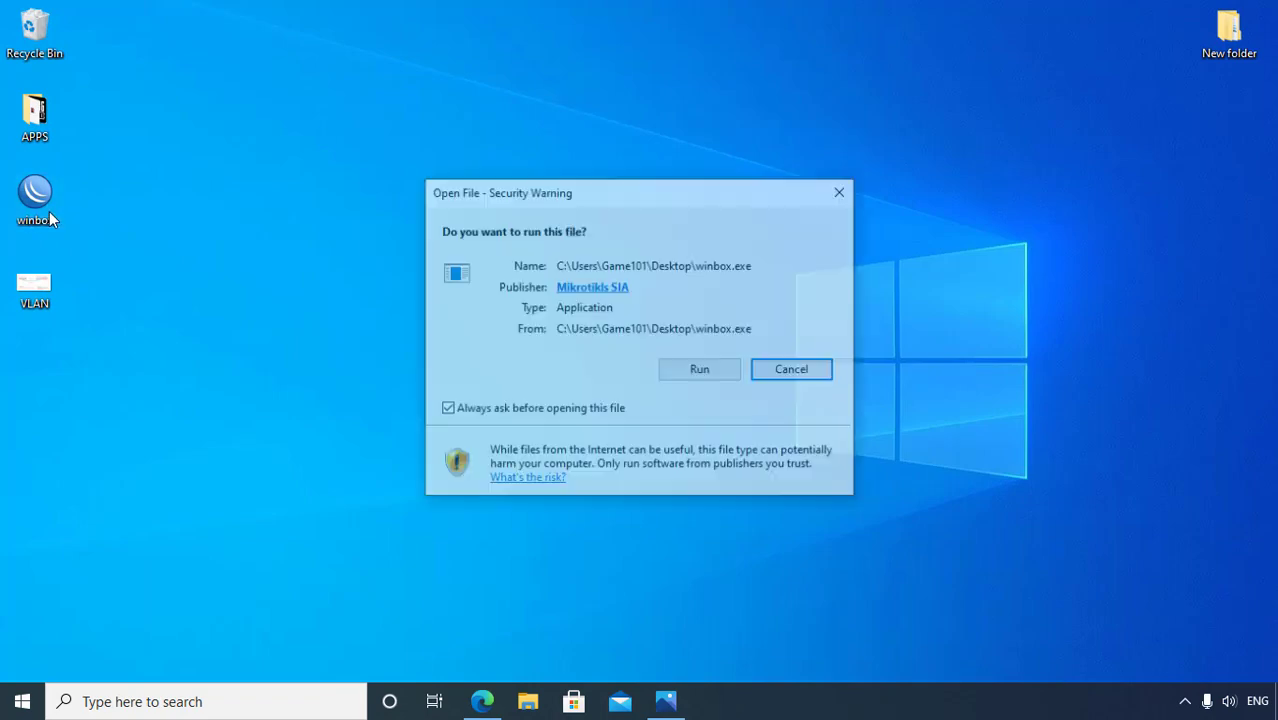
left_click(700, 370)
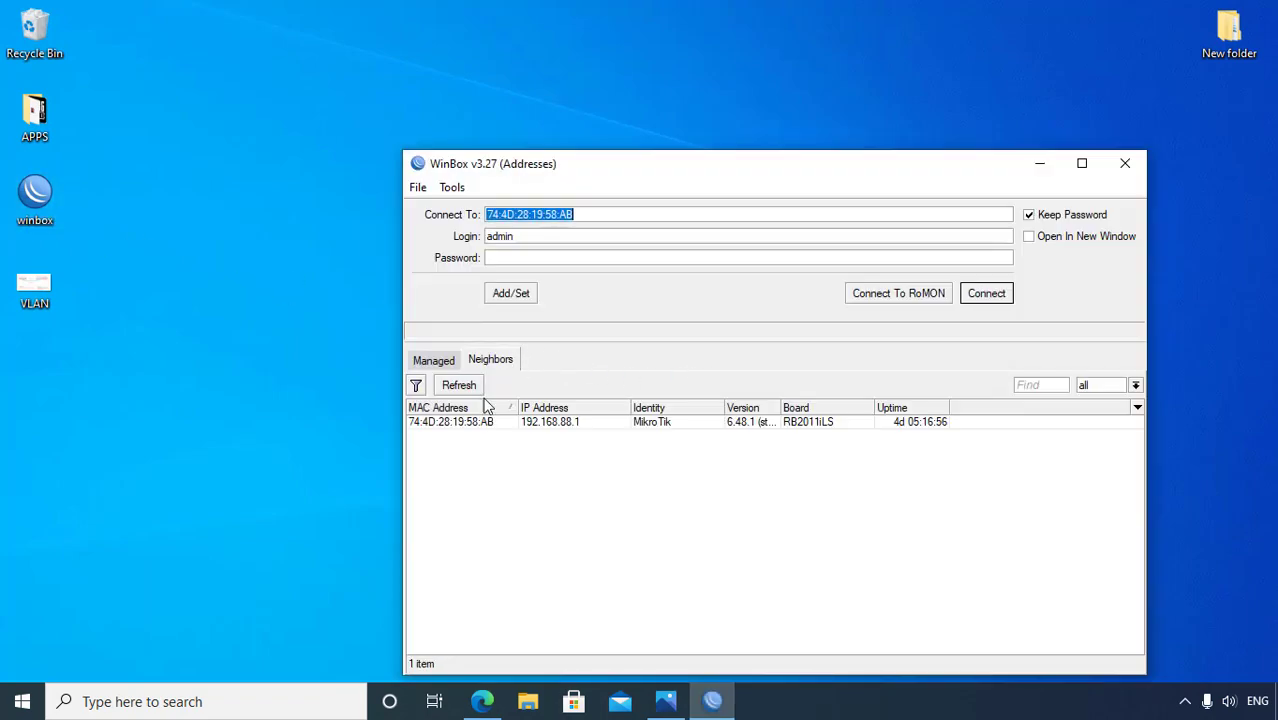
left_click(471, 422)
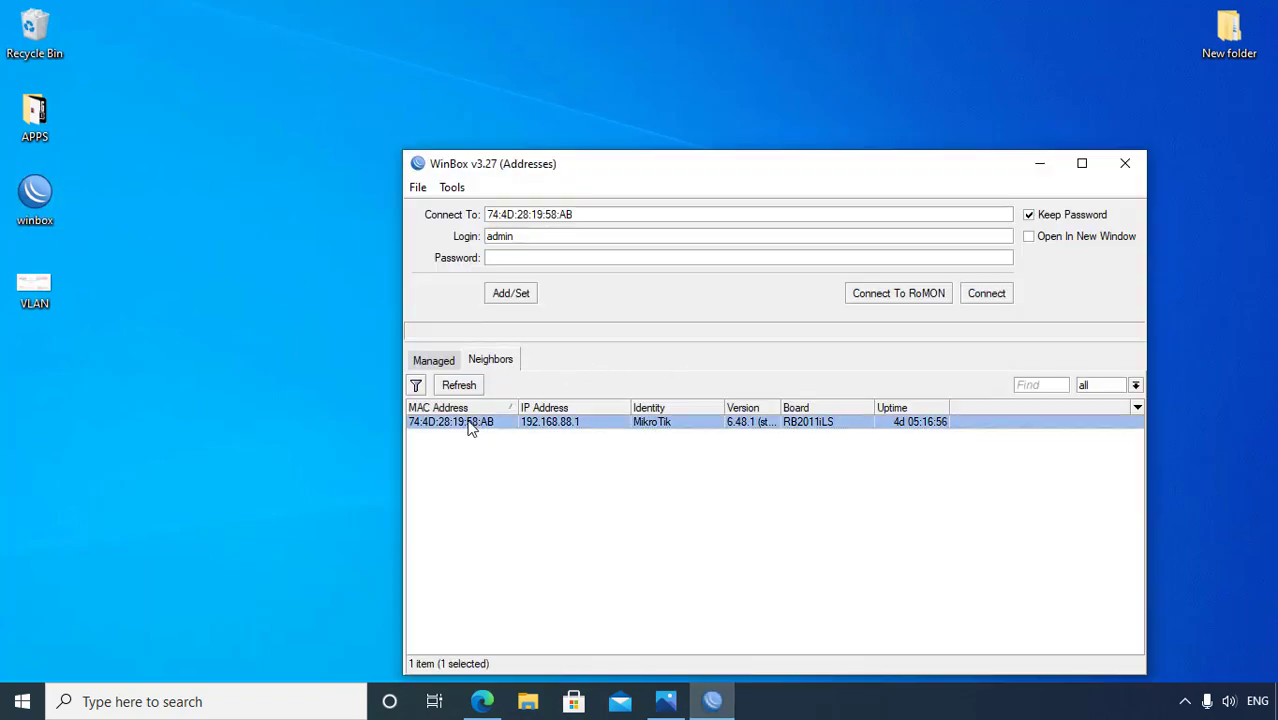
left_click(980, 298)
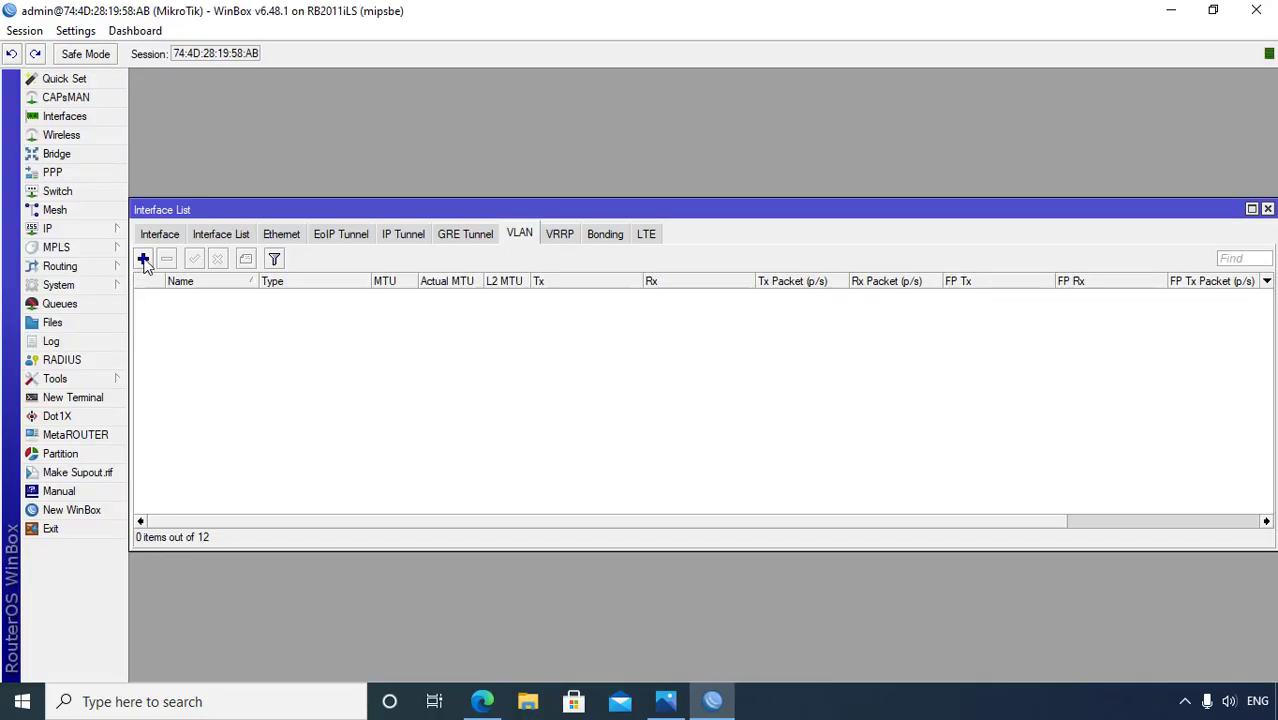
Start a new VLAN interface named VLAN 10 with ether6 as its parent interface.
left_click(143, 259)
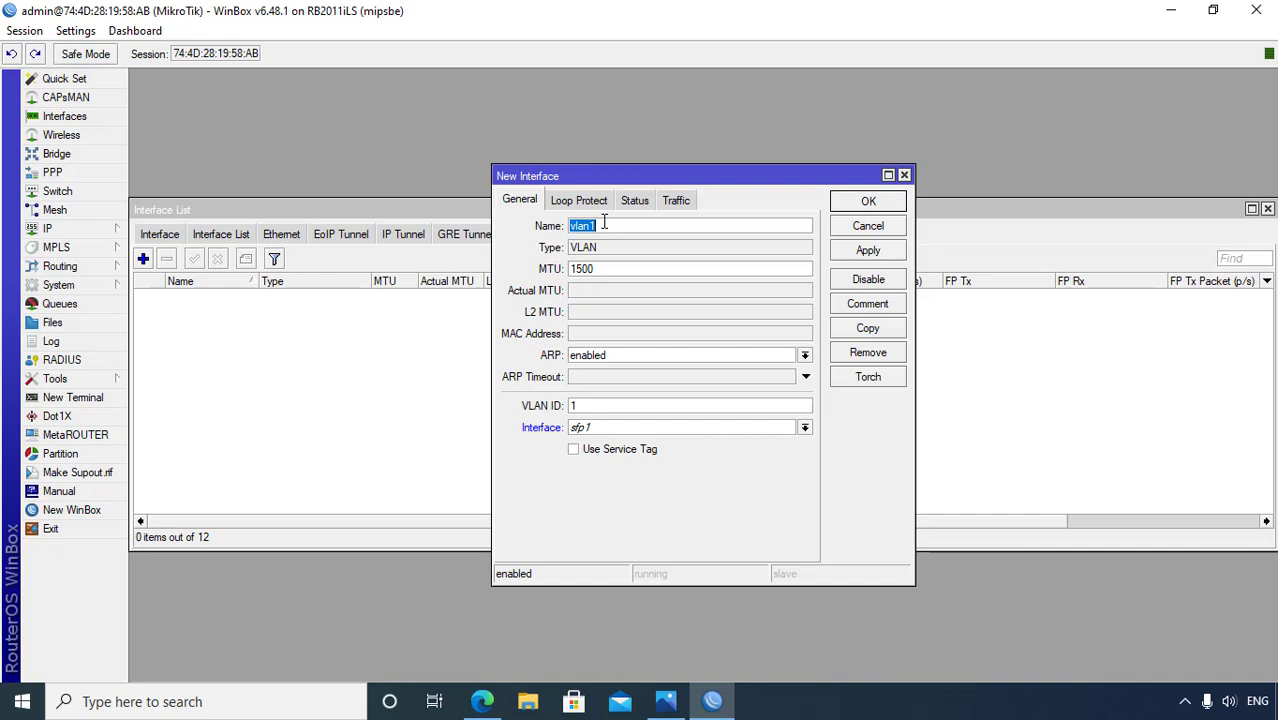
type("VLAN 10")
left_click(805, 428)
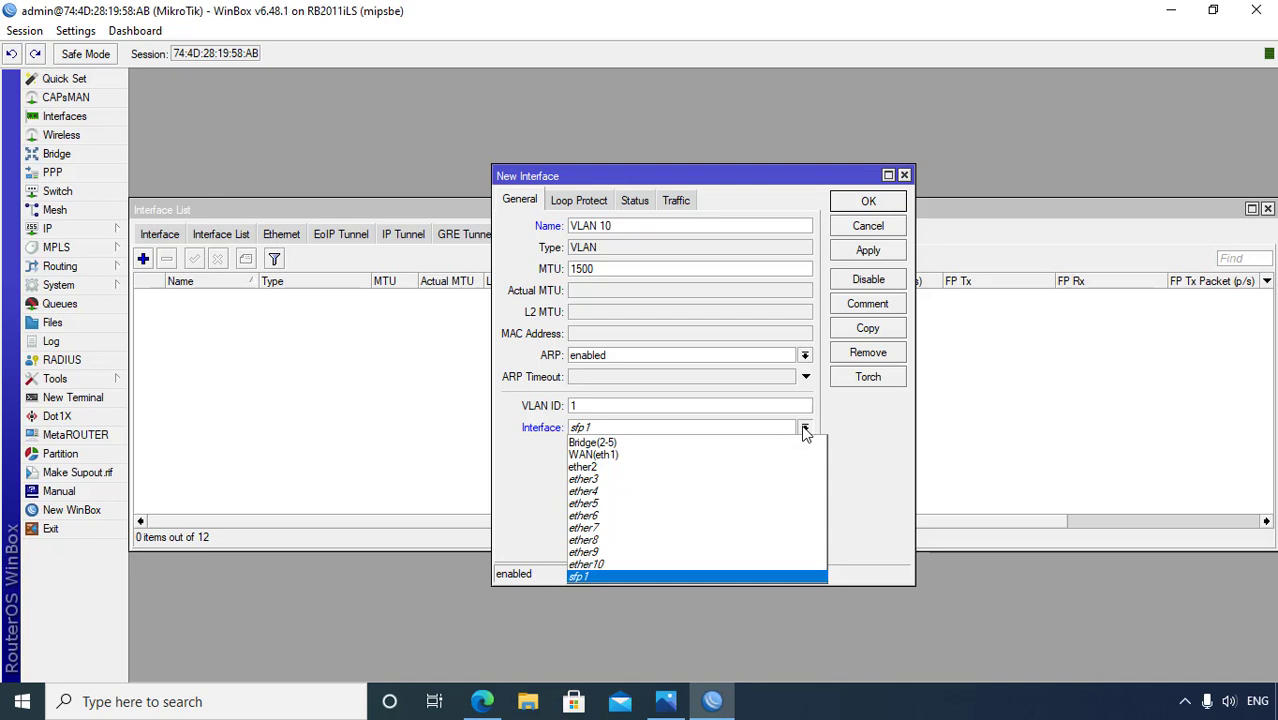
left_click(789, 516)
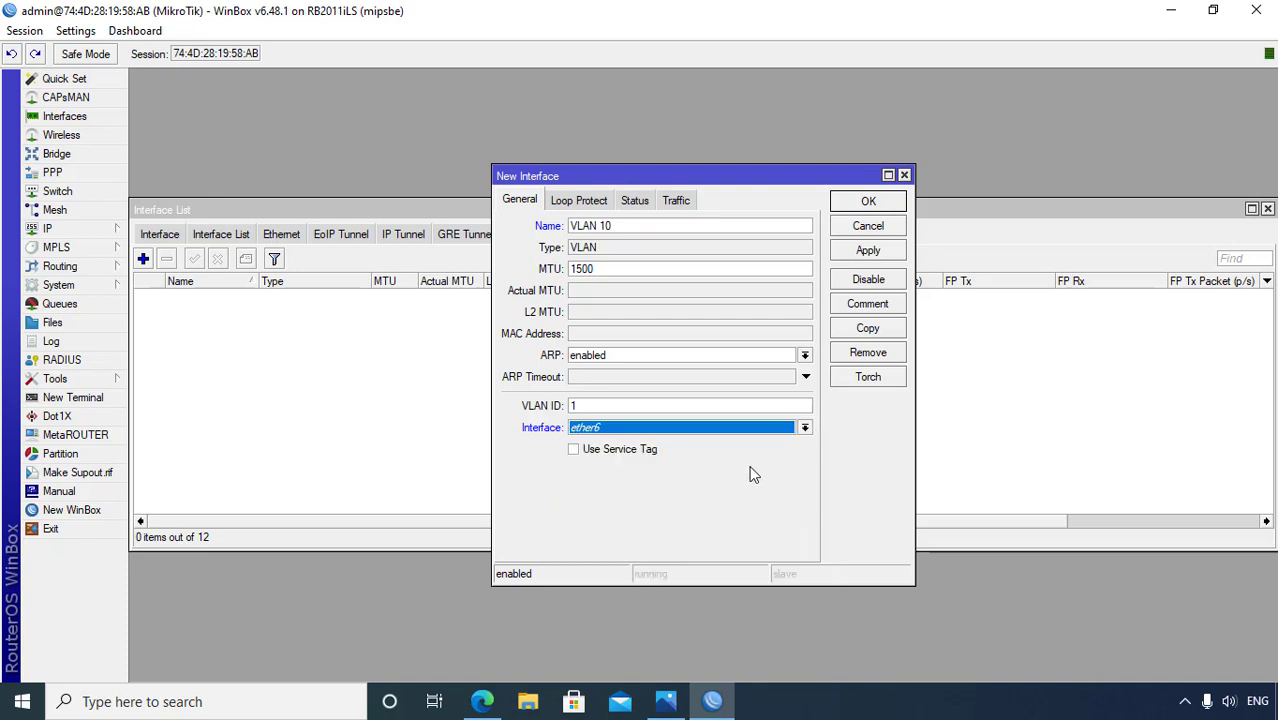
left_click(611, 433)
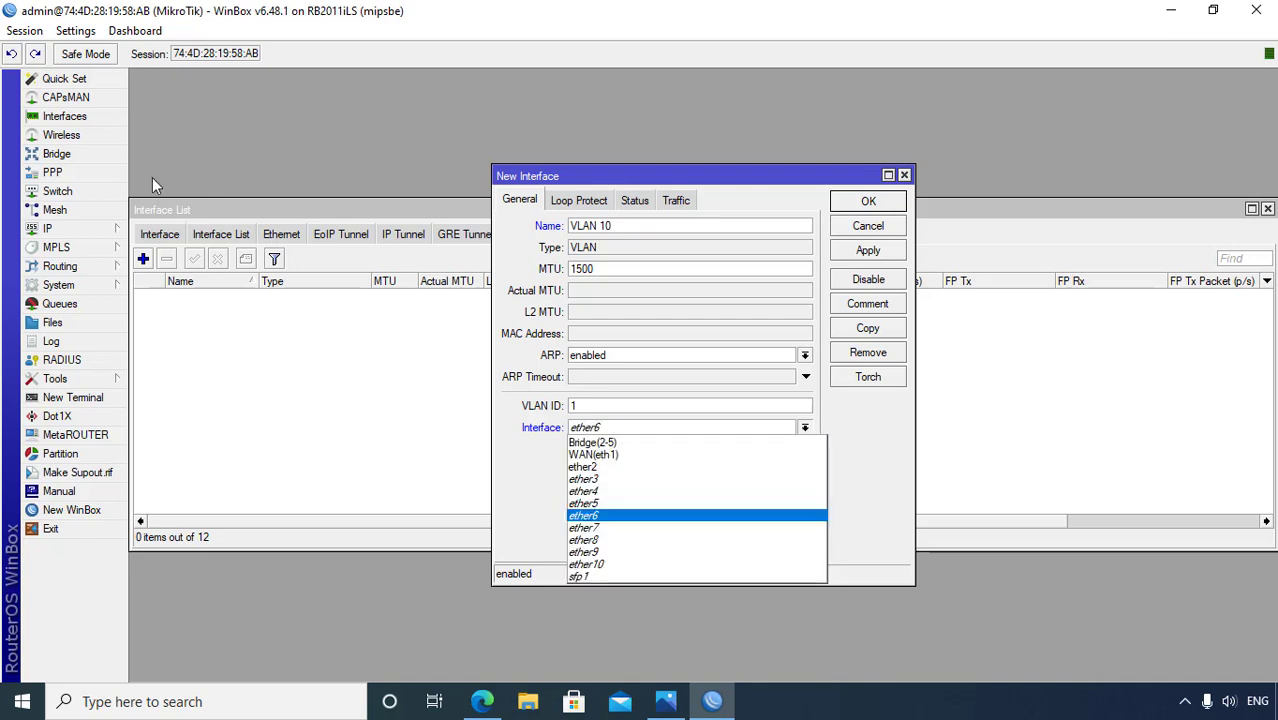
Rename the ether6 Ethernet interface as "ether6(VLAN 10, 20)" in the interface list.
left_click(87, 120)
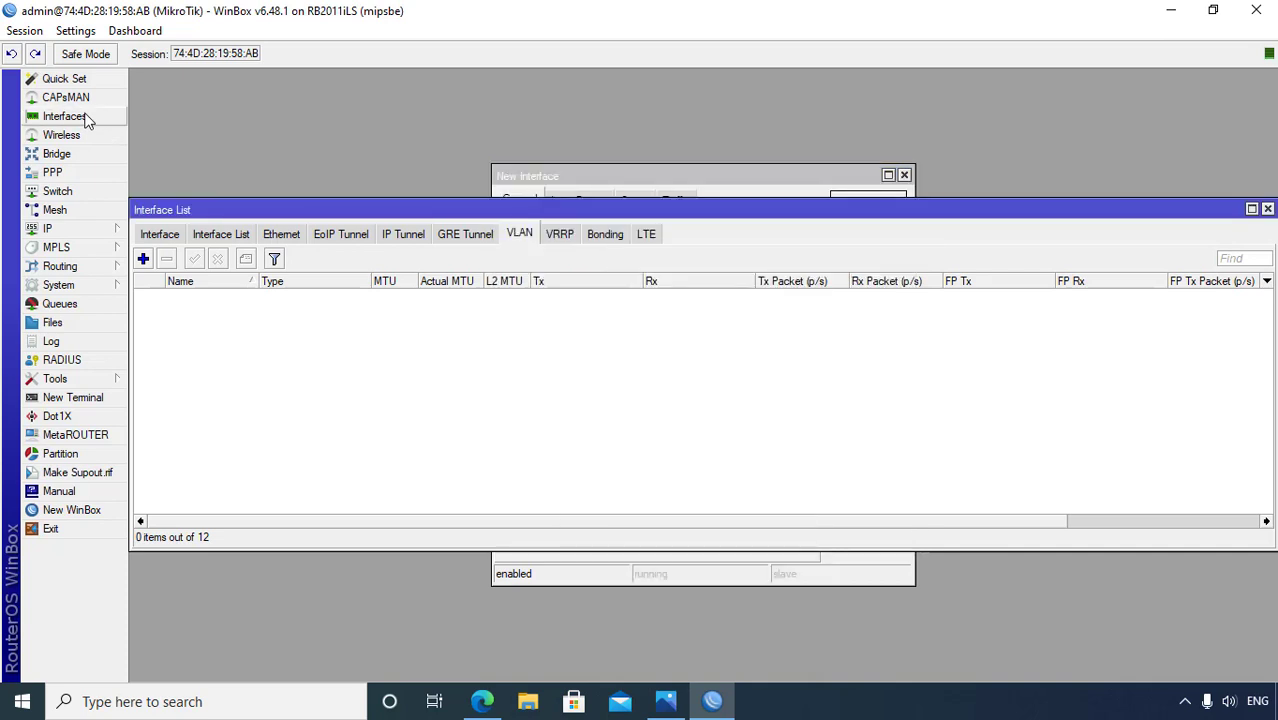
left_click(150, 234)
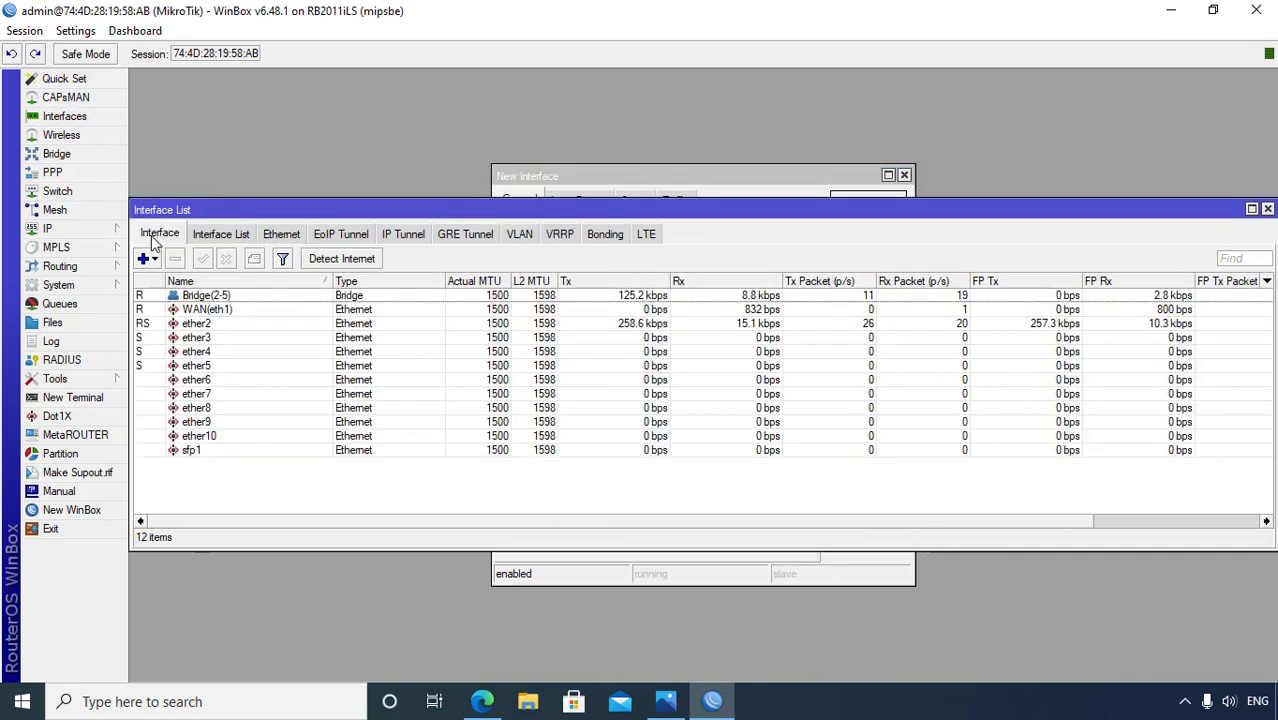
double_click(208, 381)
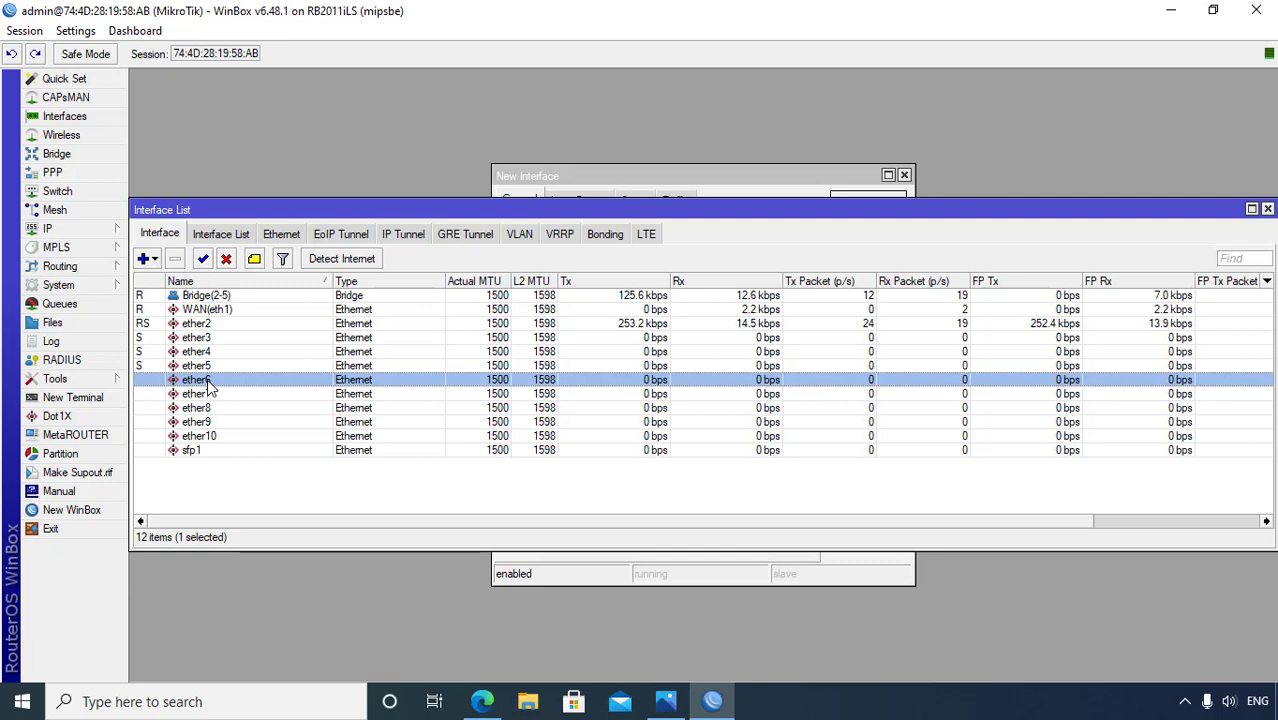
left_click(667, 217)
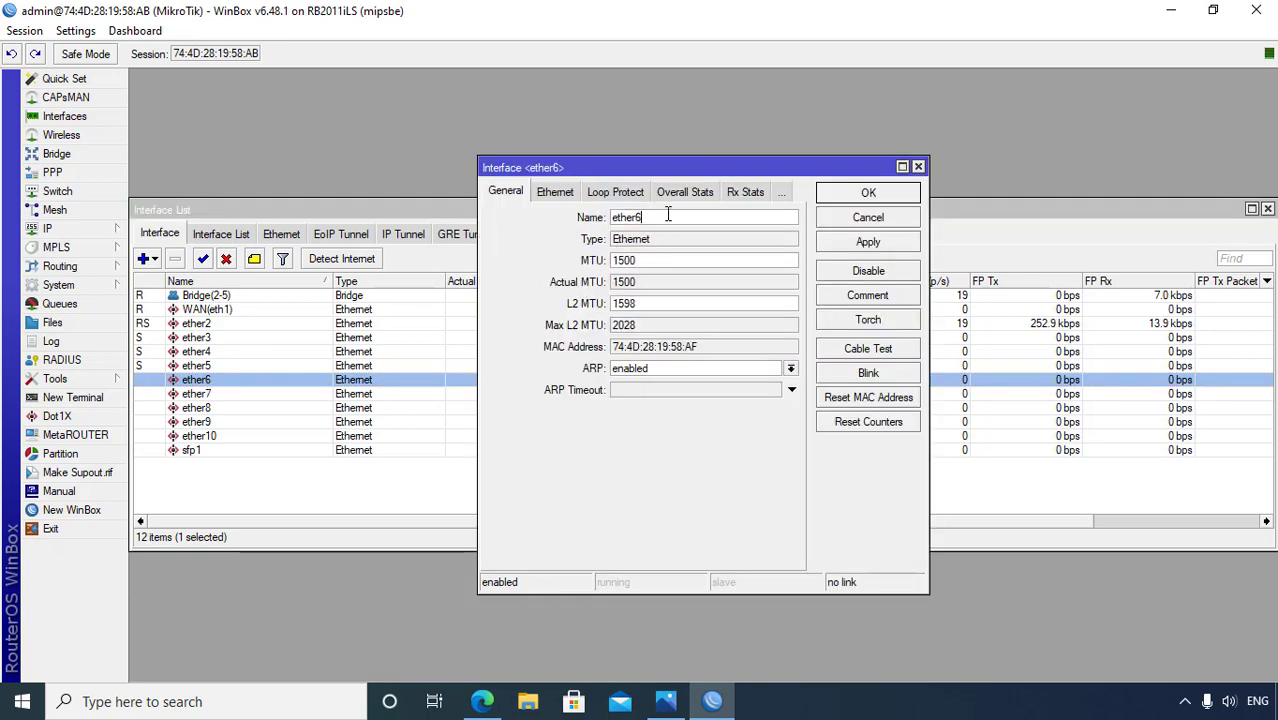
type("(v")
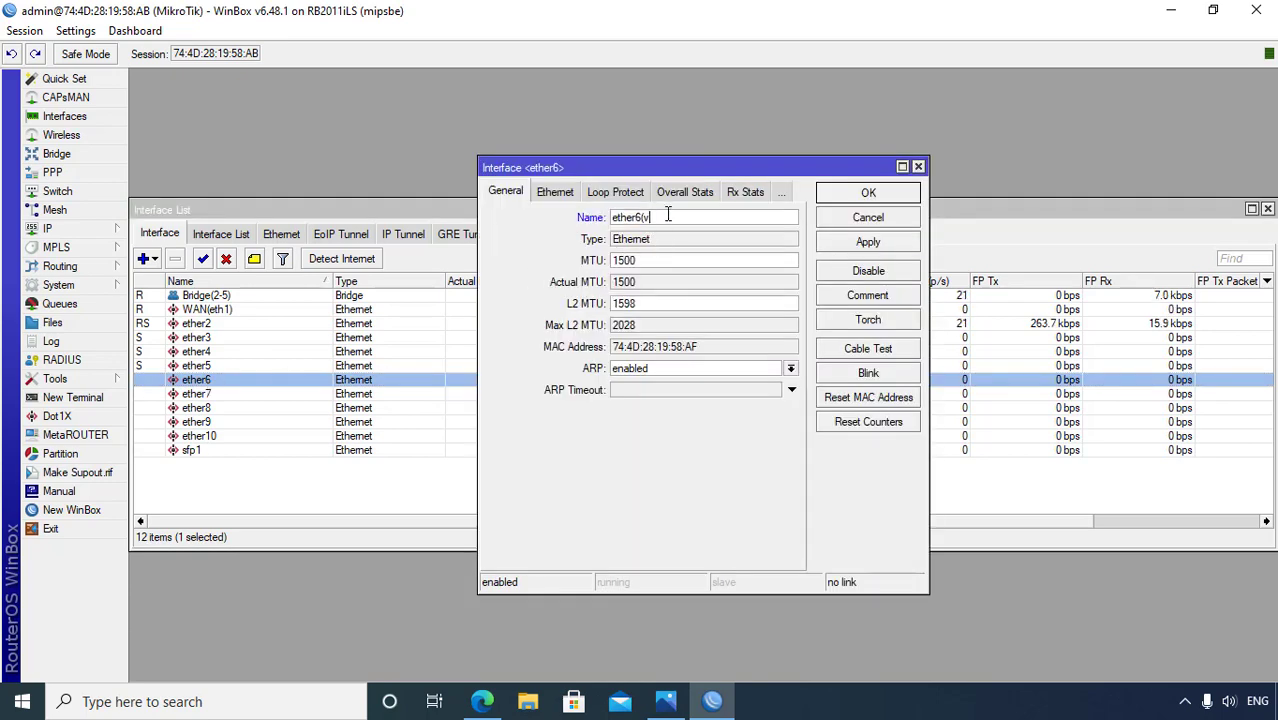
key("BackSpace")
type("VLAN")
type(" 10-")
type(", 20")
left_click(862, 246)
left_click(879, 192)
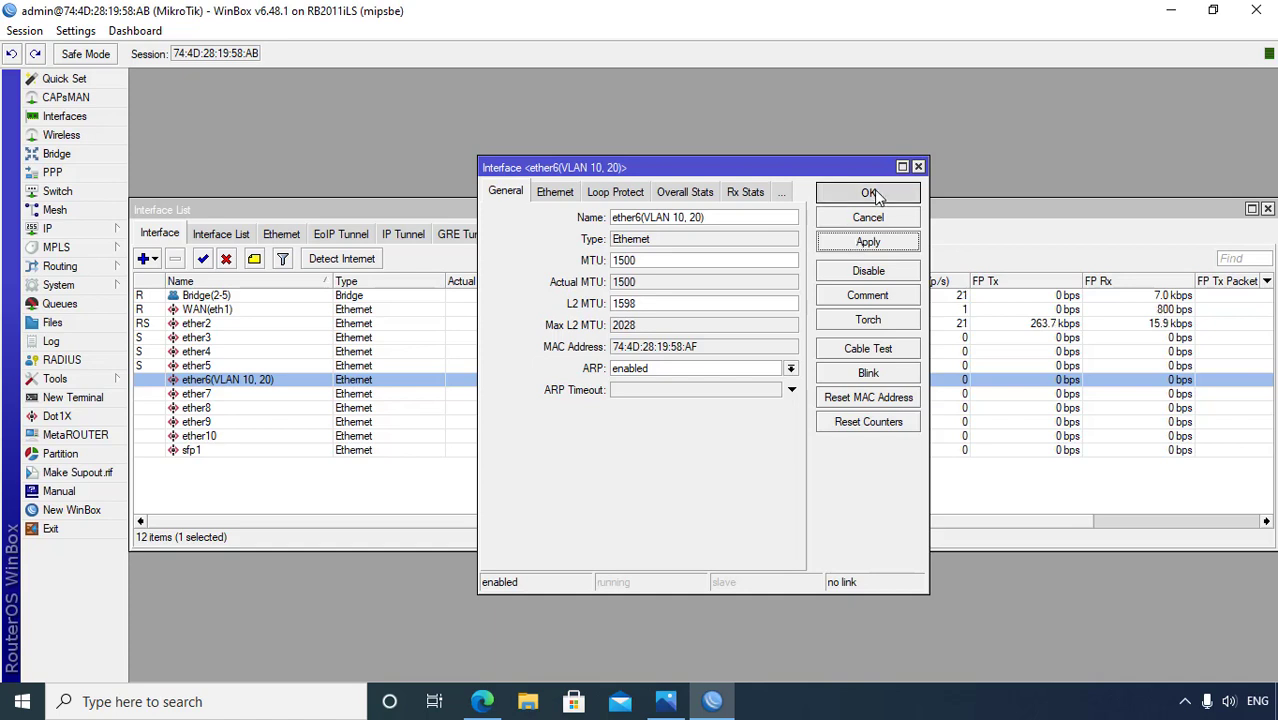
Set the pending VLAN 10 interface's VLAN ID to 10 on ether6(VLAN 10, 20) and save it.
left_click(705, 178)
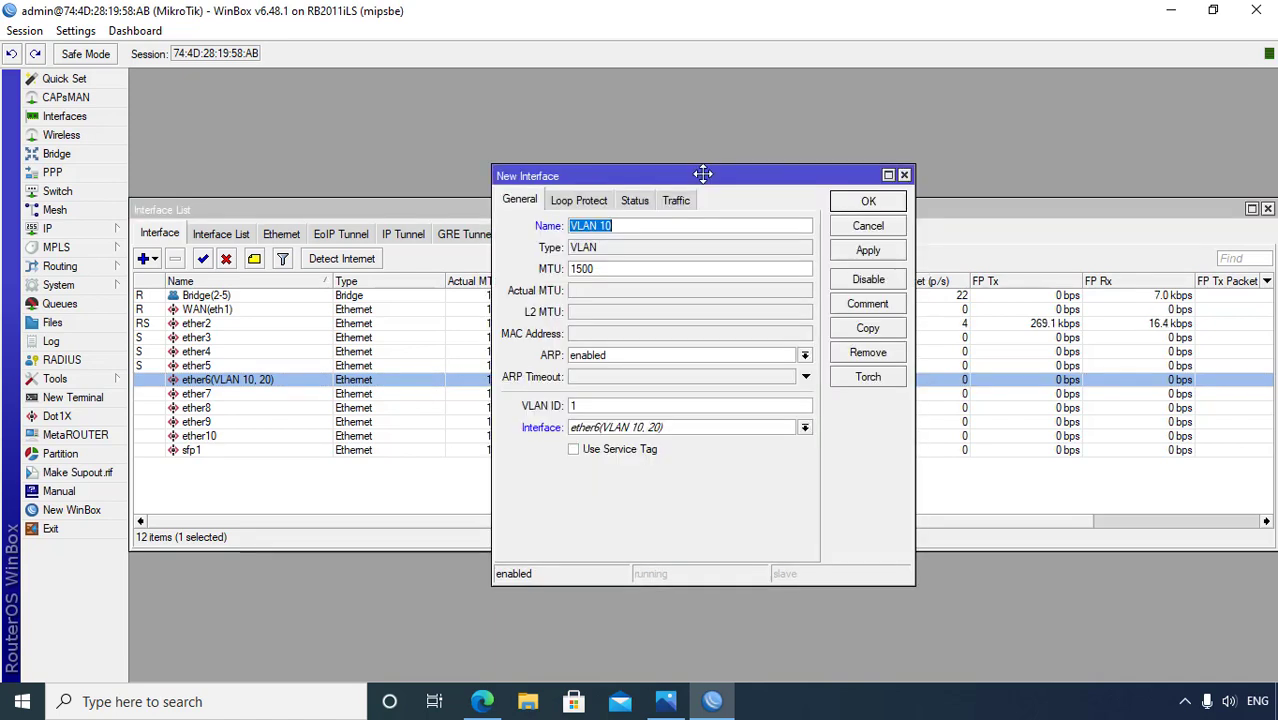
left_click(805, 427)
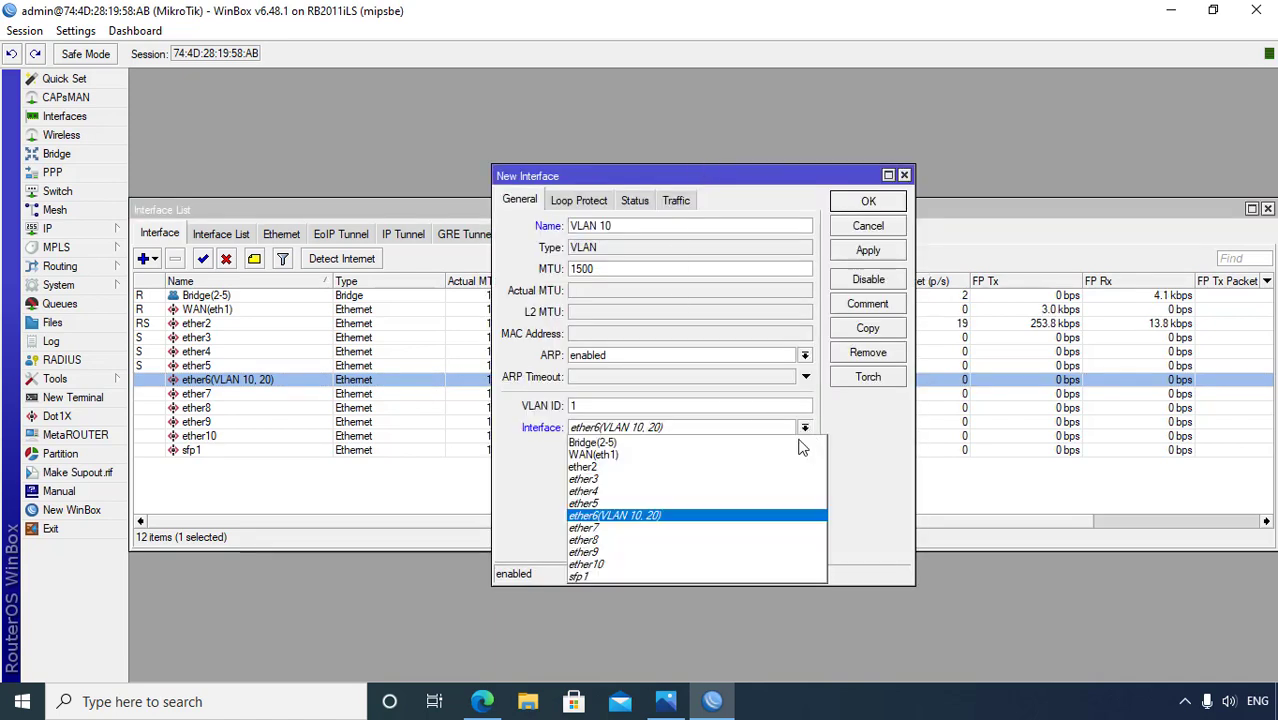
left_click(754, 517)
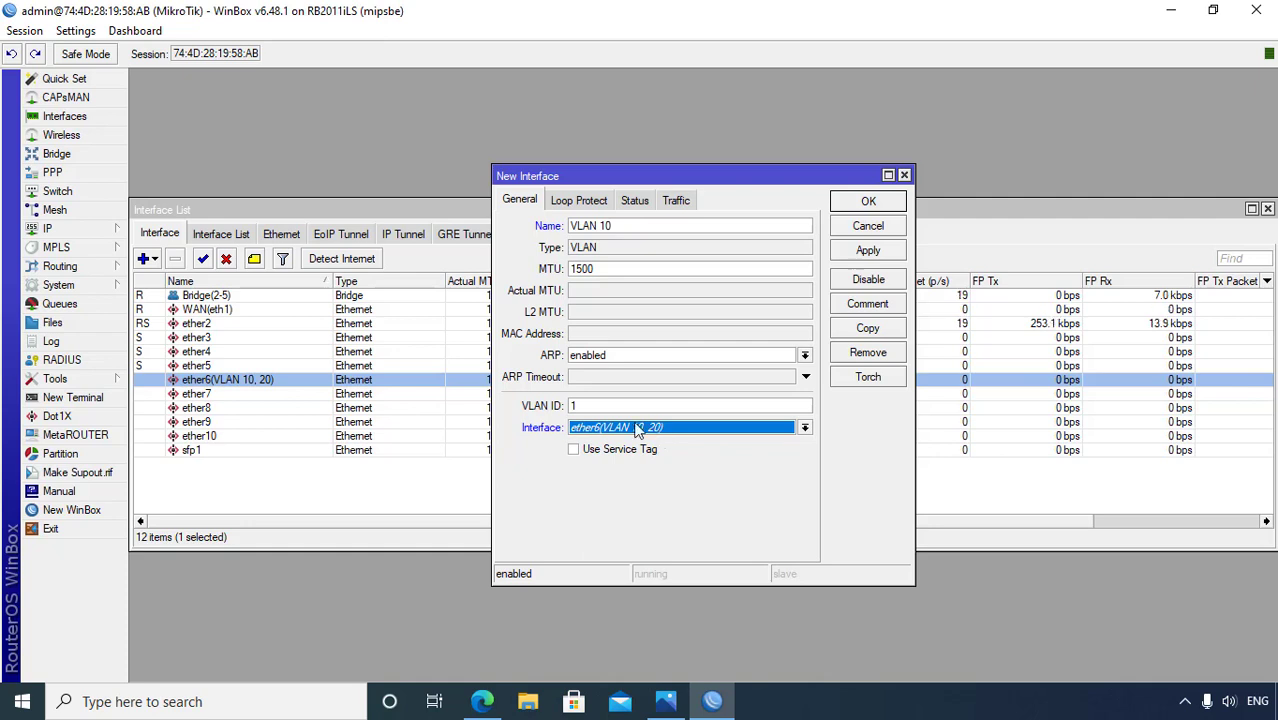
left_click(585, 403)
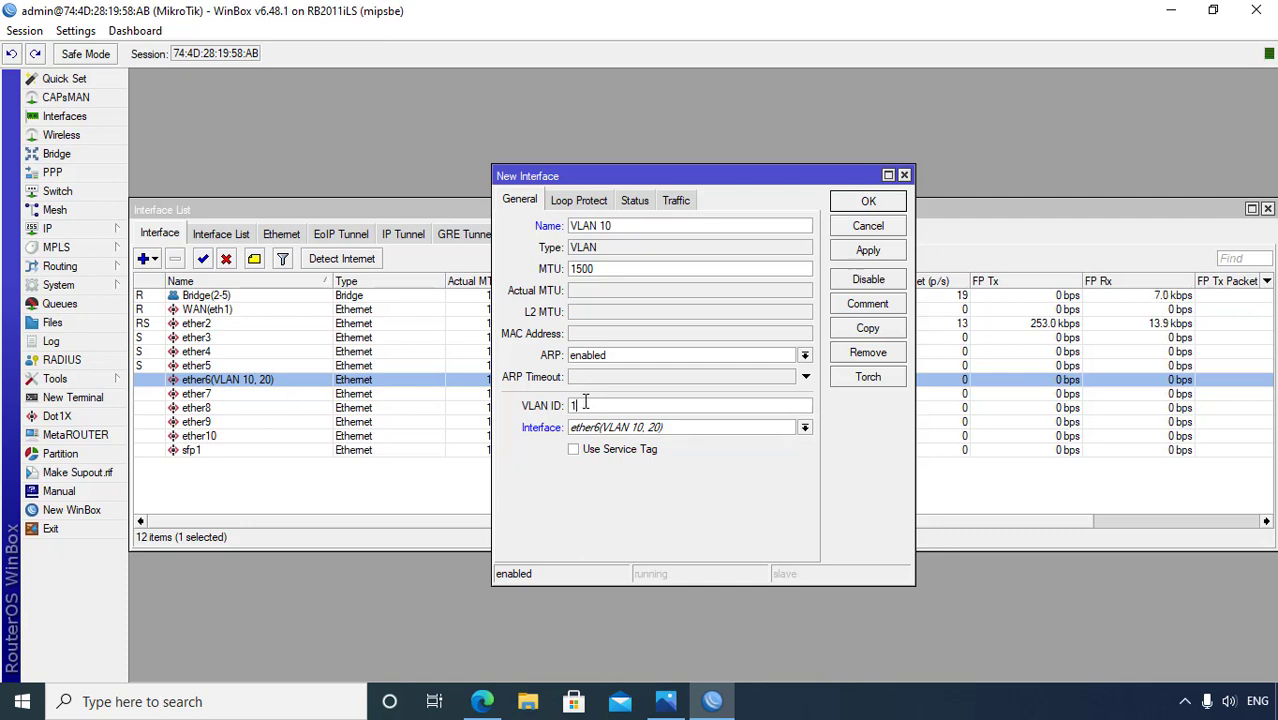
type("0")
left_click_drag(582, 404, 562, 405)
left_click(871, 254)
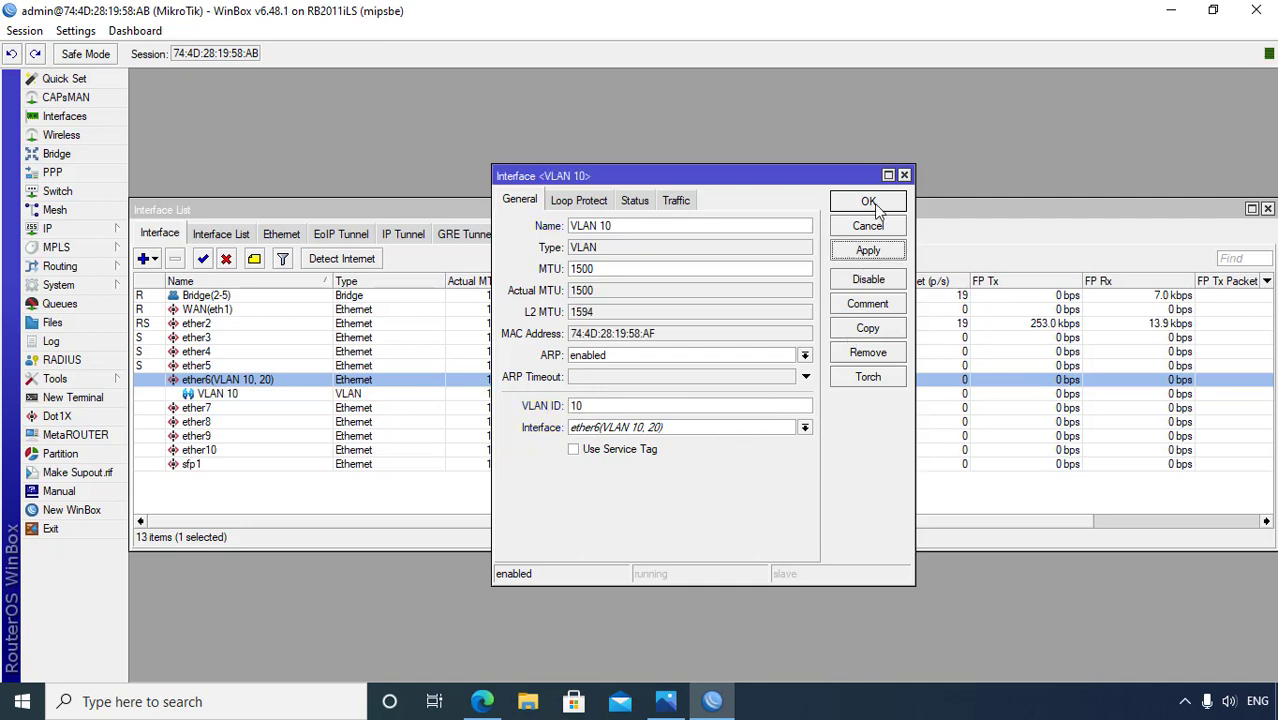
left_click(870, 203)
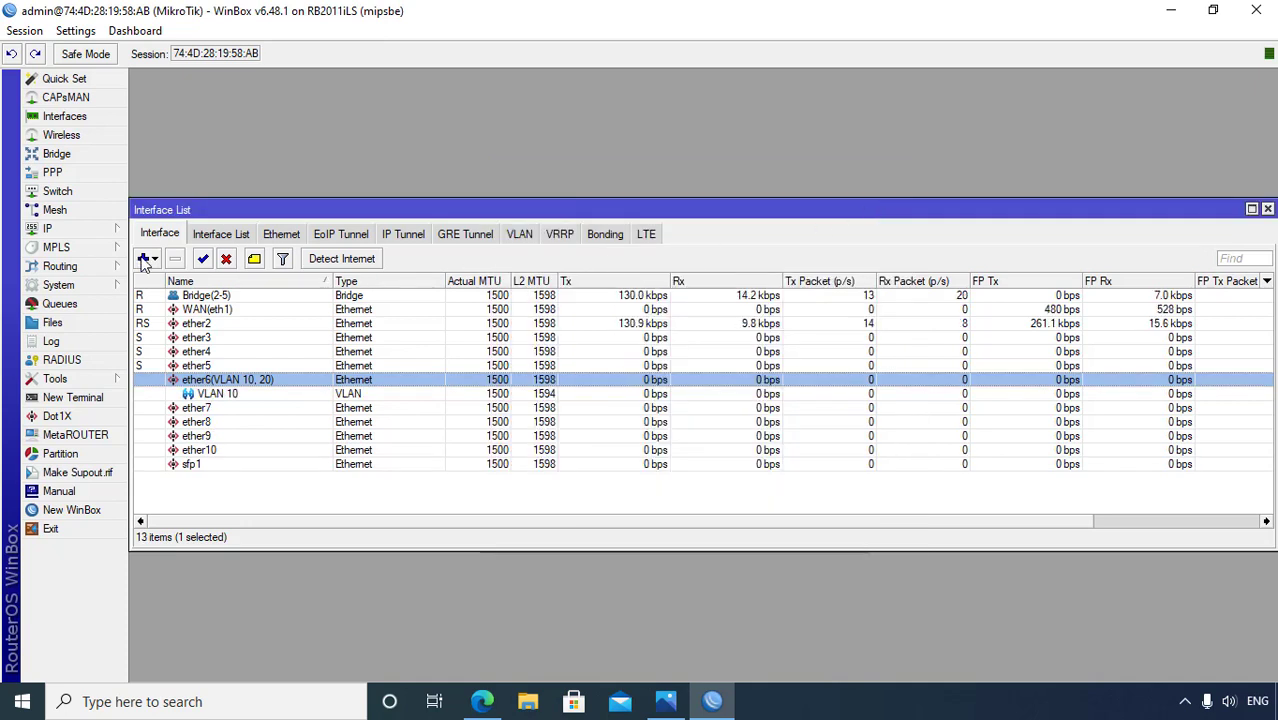
Create a second VLAN interface named VLAN 20 with VLAN ID 20 on ether6(VLAN 10, 20).
left_click(518, 236)
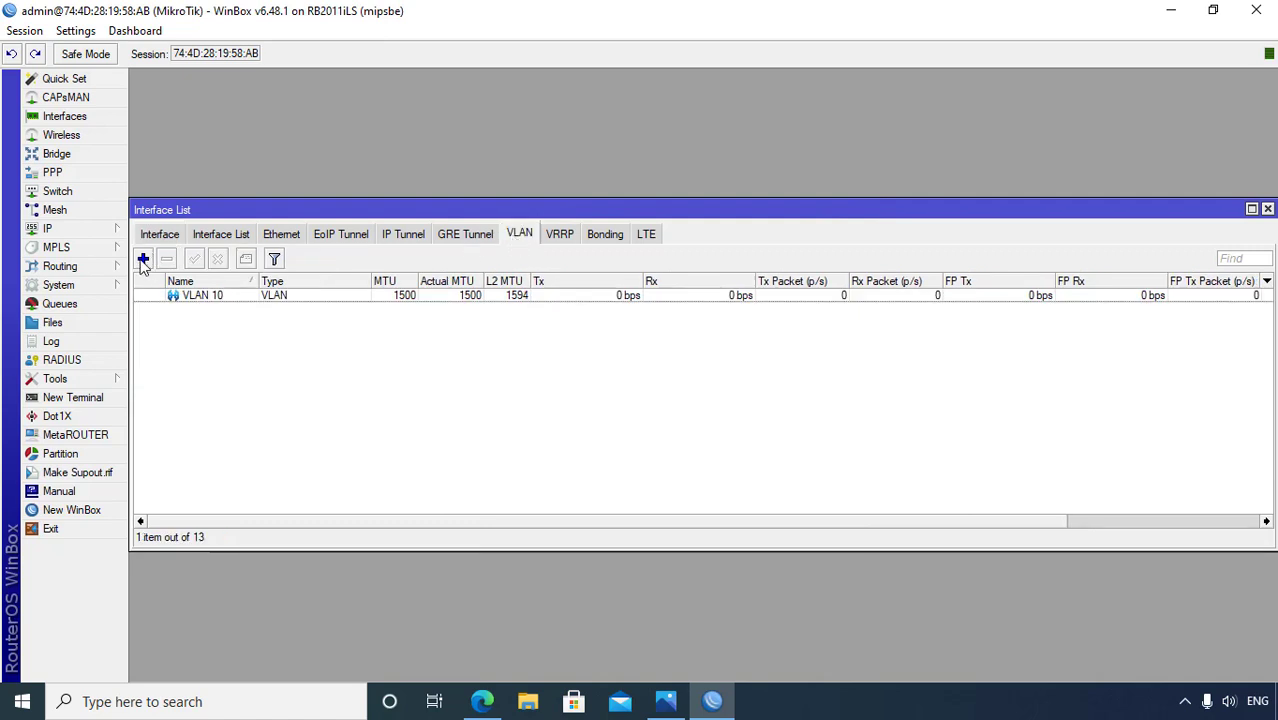
left_click(143, 259)
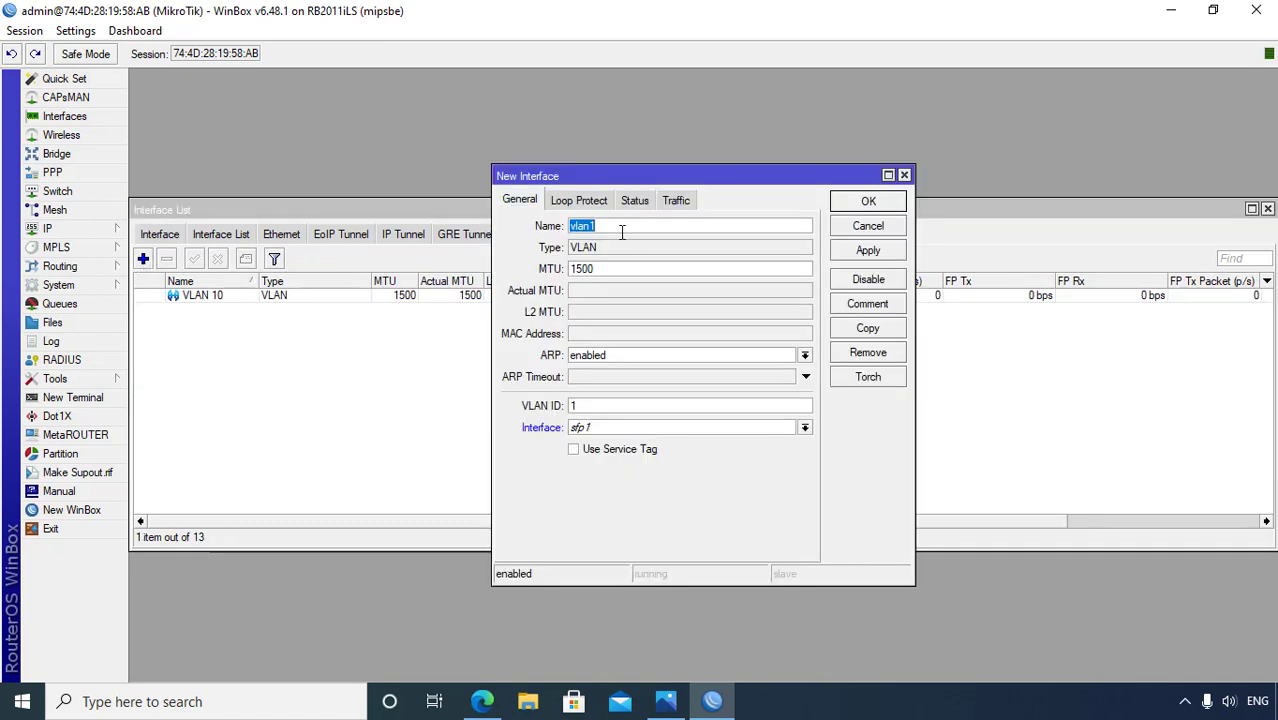
type("VLAN 20")
double_click(587, 406)
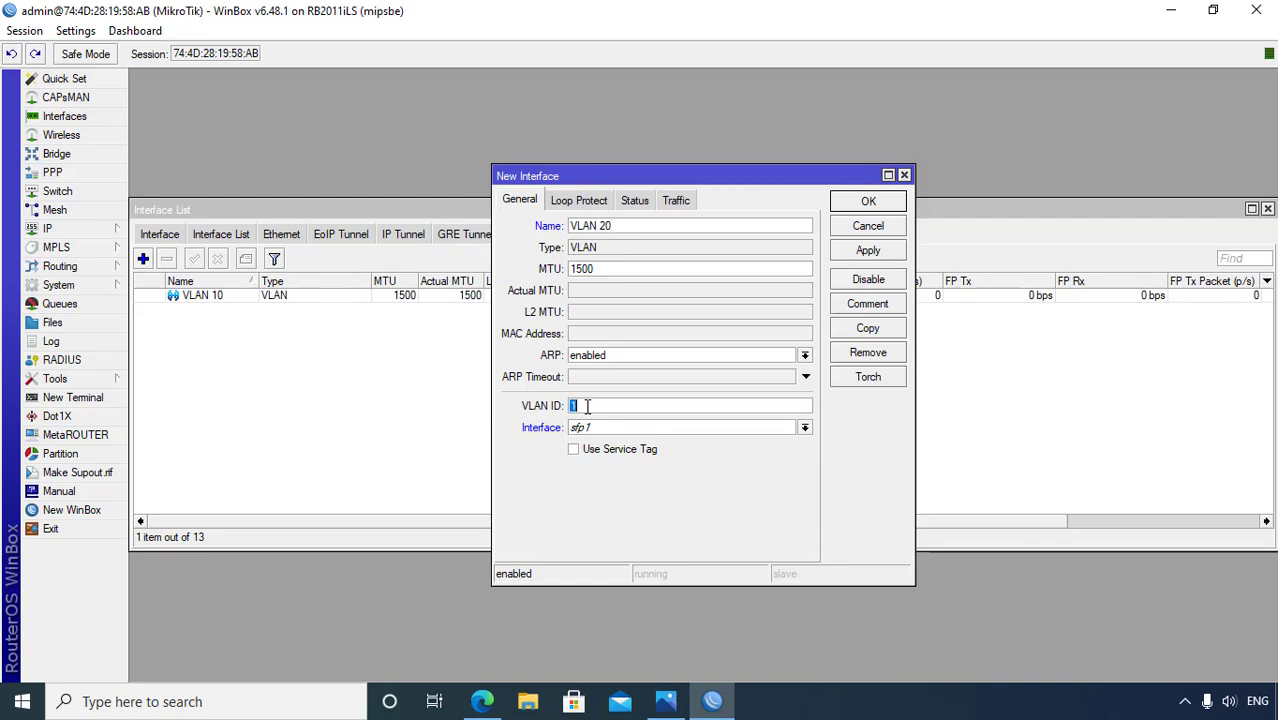
type("20")
left_click(805, 427)
left_click(779, 530)
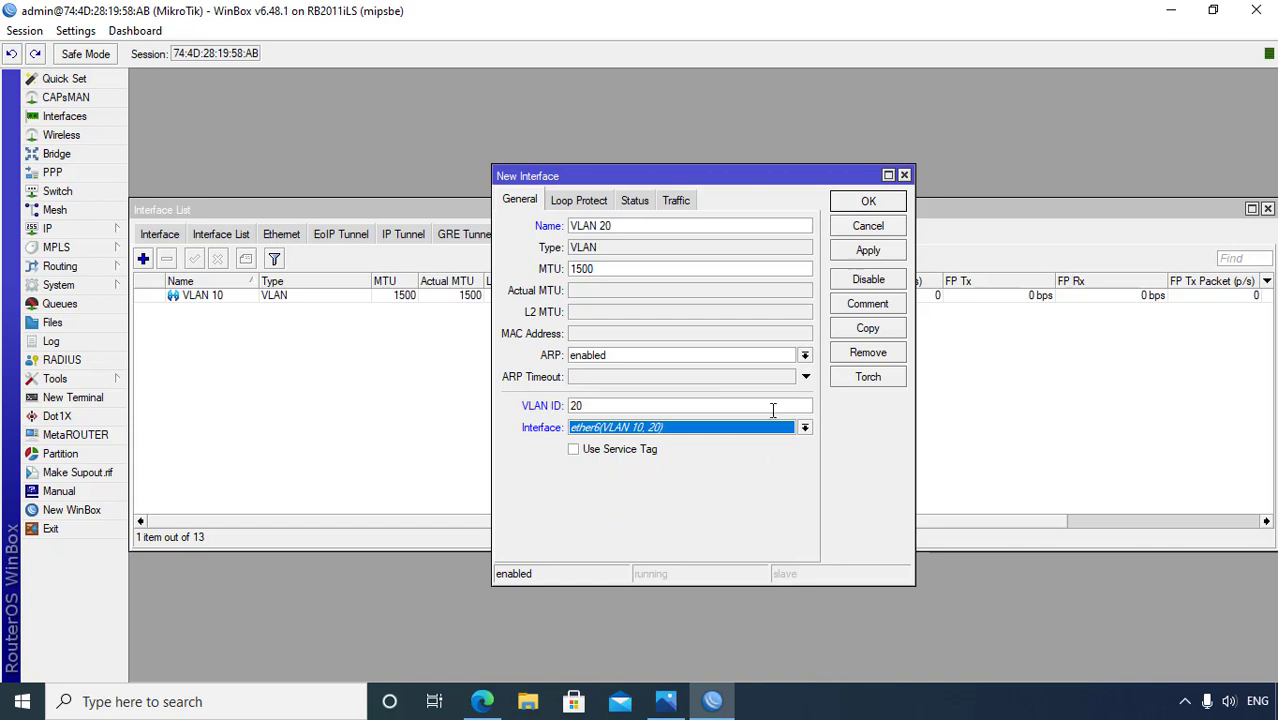
left_click(866, 252)
left_click(868, 201)
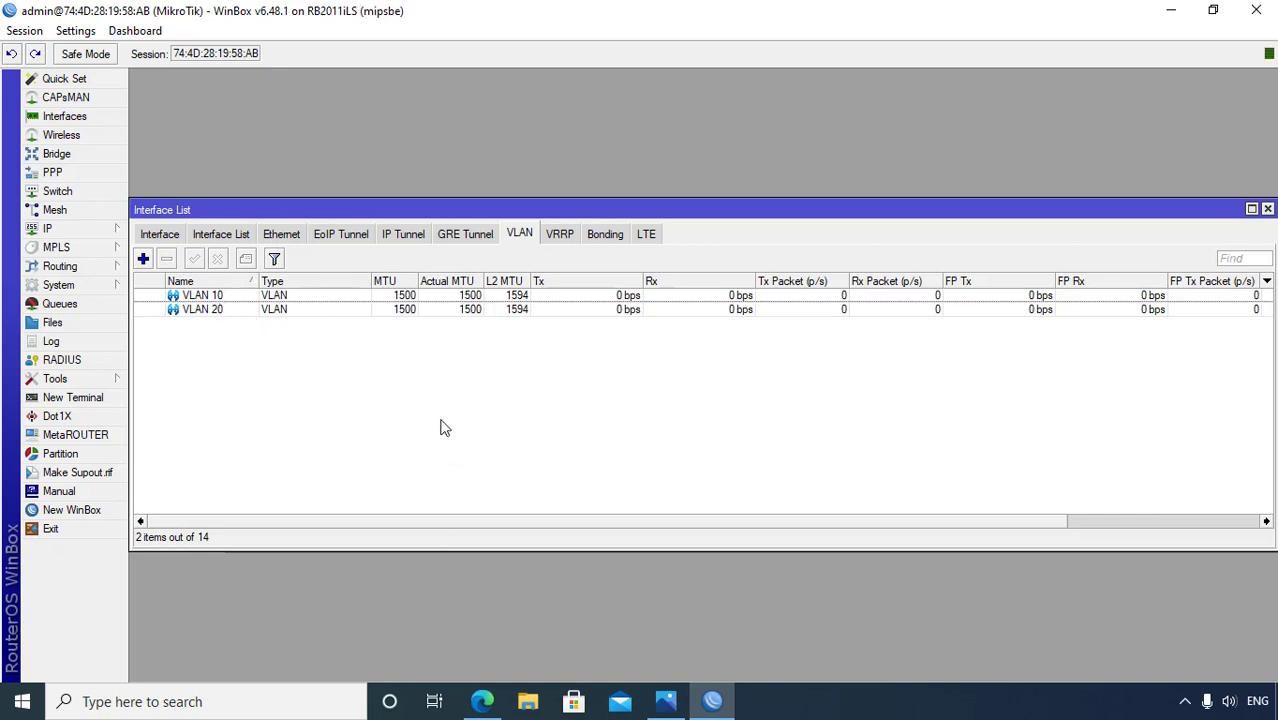
Switch to WebFig in the browser and open the router's IP address list.
left_click(483, 703)
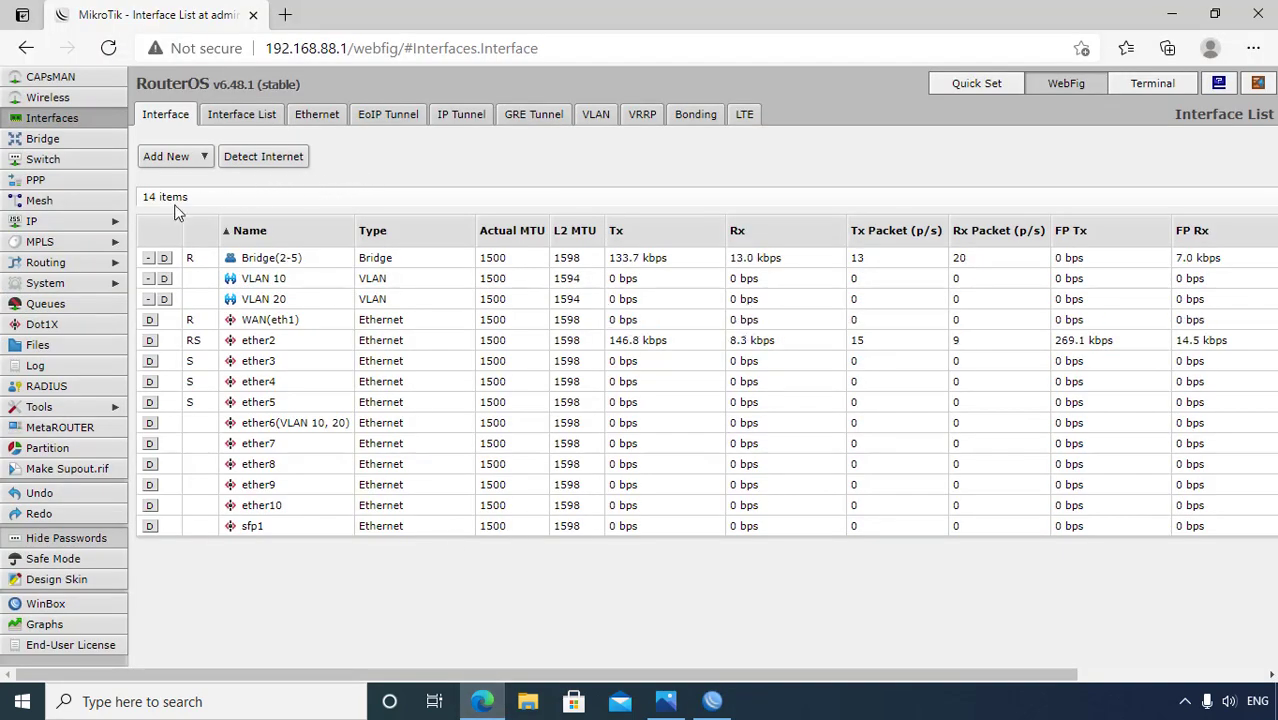
left_click(92, 219)
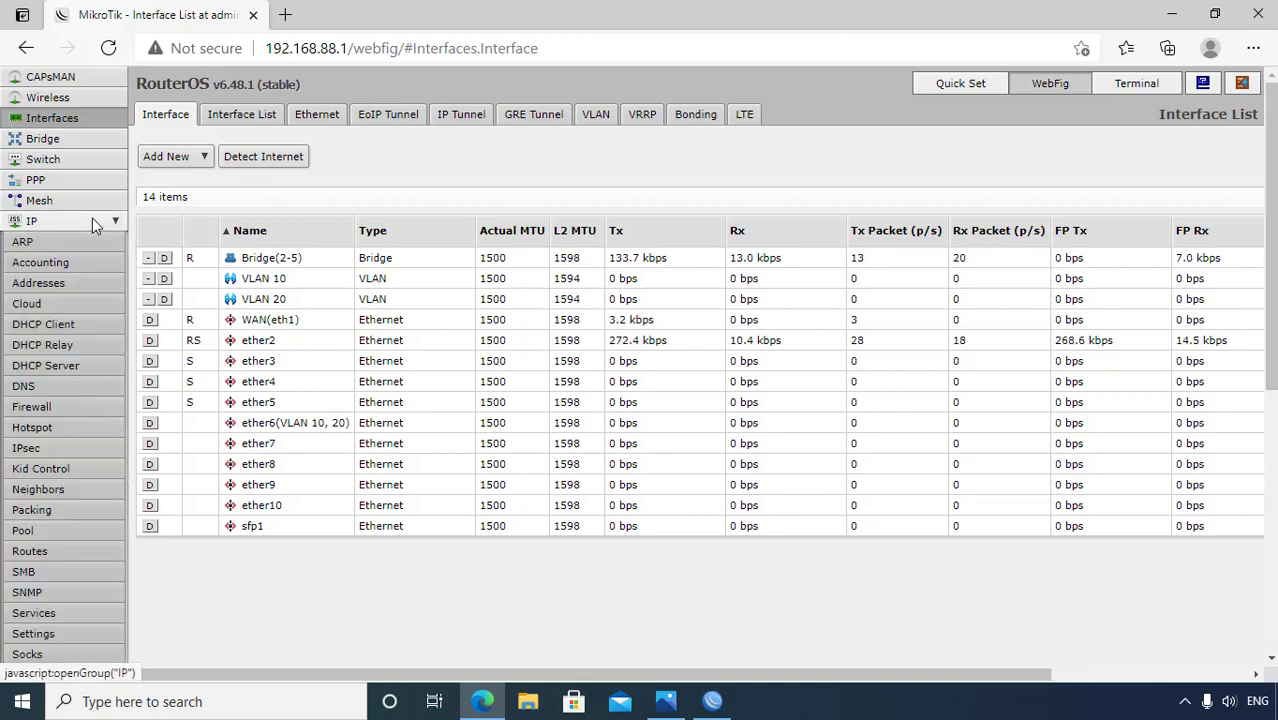
left_click(93, 285)
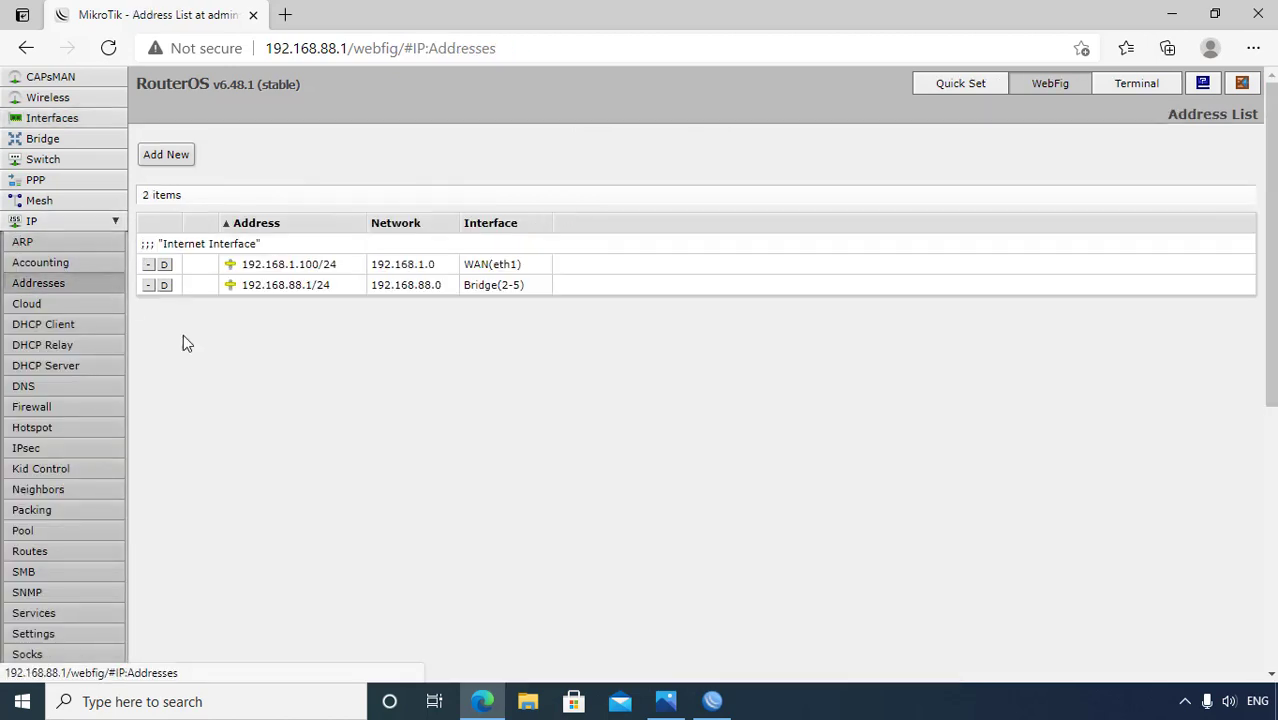
View the same IP address list in WinBox, close it and return to WebFig.
left_click(712, 701)
left_click(77, 231)
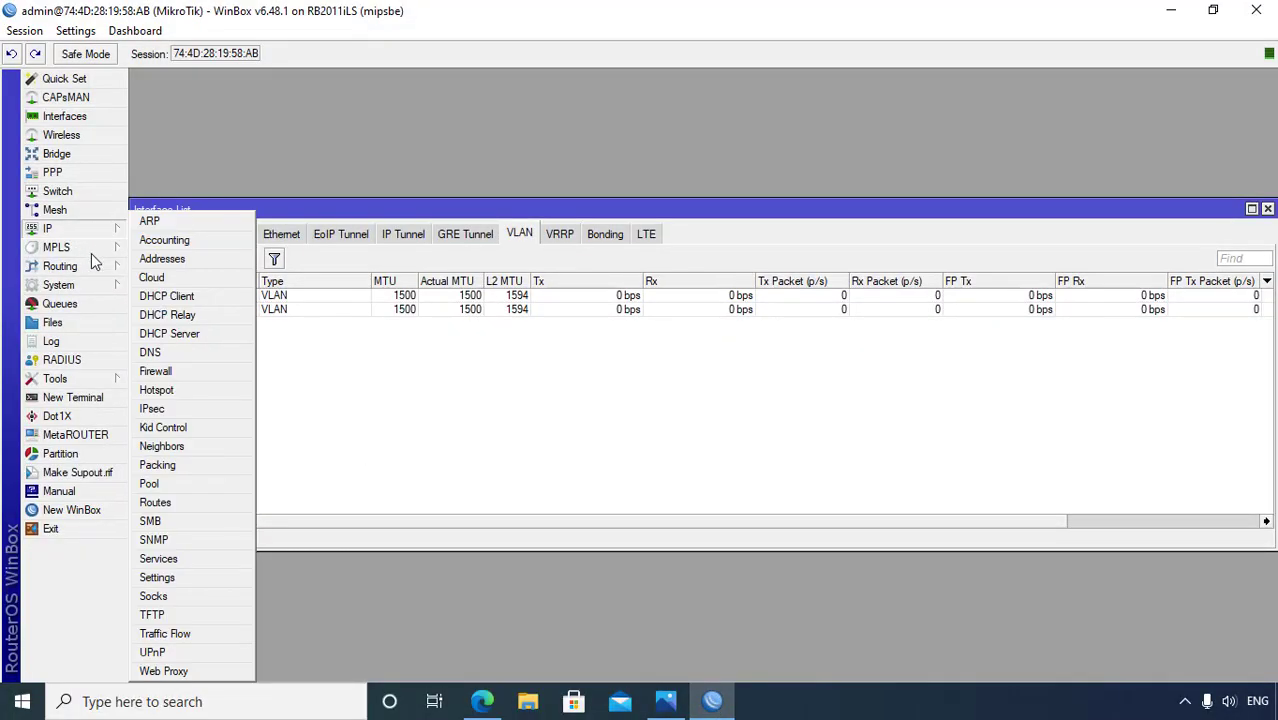
left_click(164, 257)
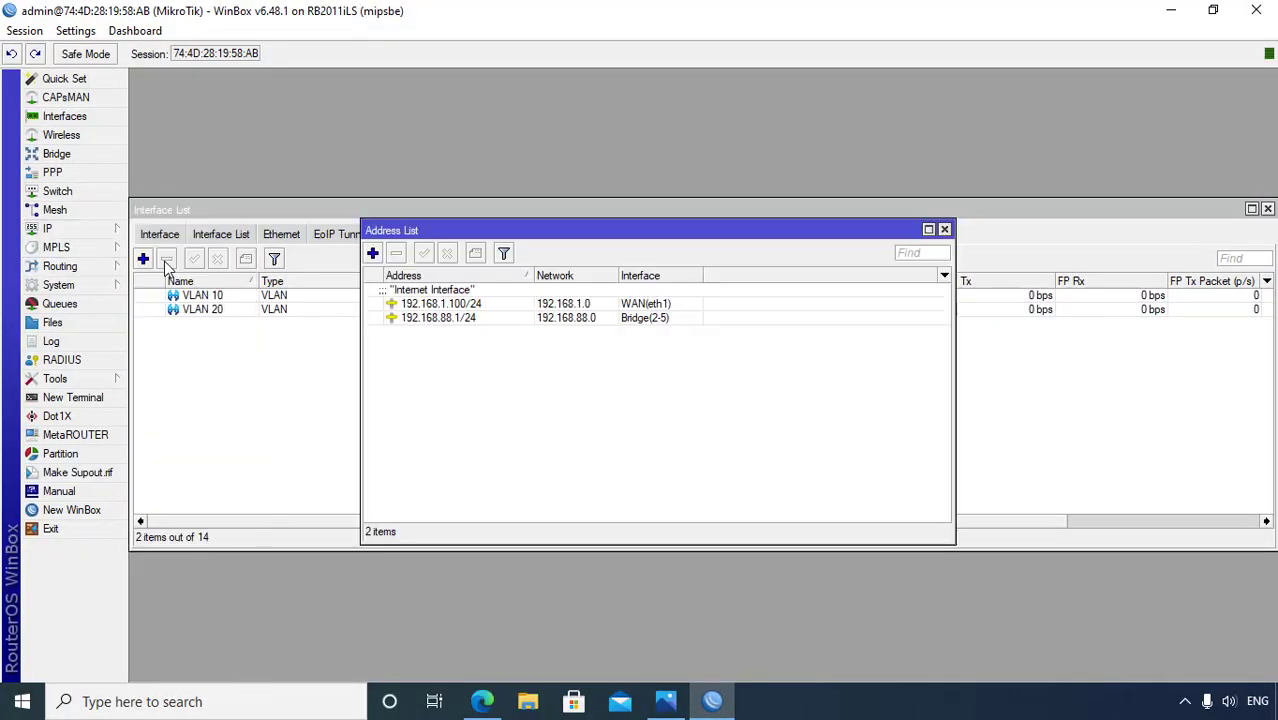
left_click(944, 230)
left_click(495, 702)
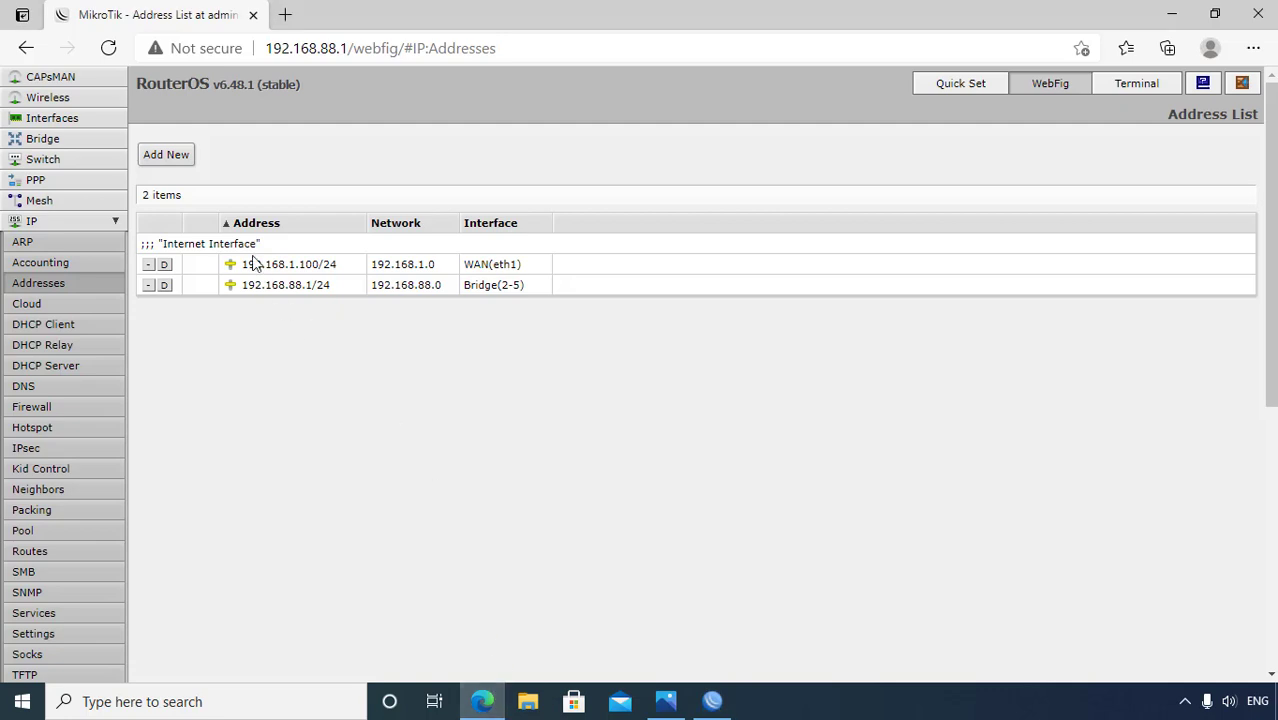
Start a new IP address entry and set its address to 192.168.10.1/24, consulting the VLAN diagram for the subnet.
left_click(182, 162)
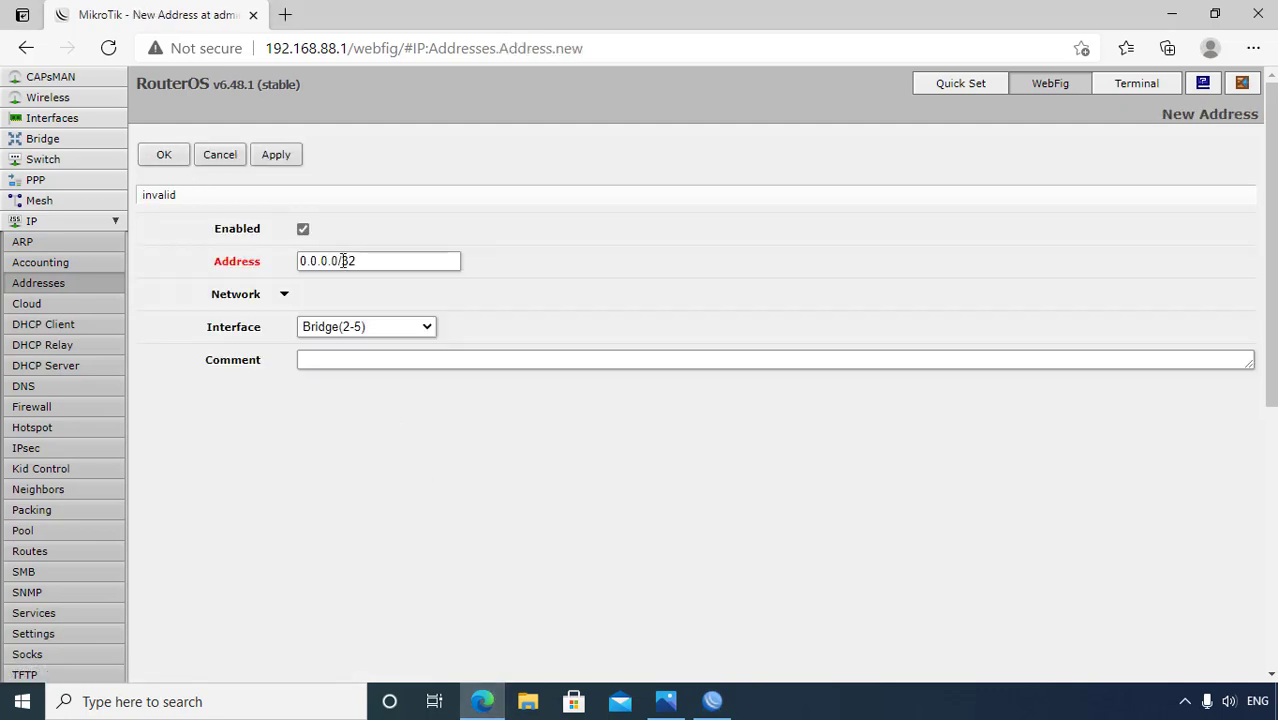
left_click_drag(339, 261, 276, 265)
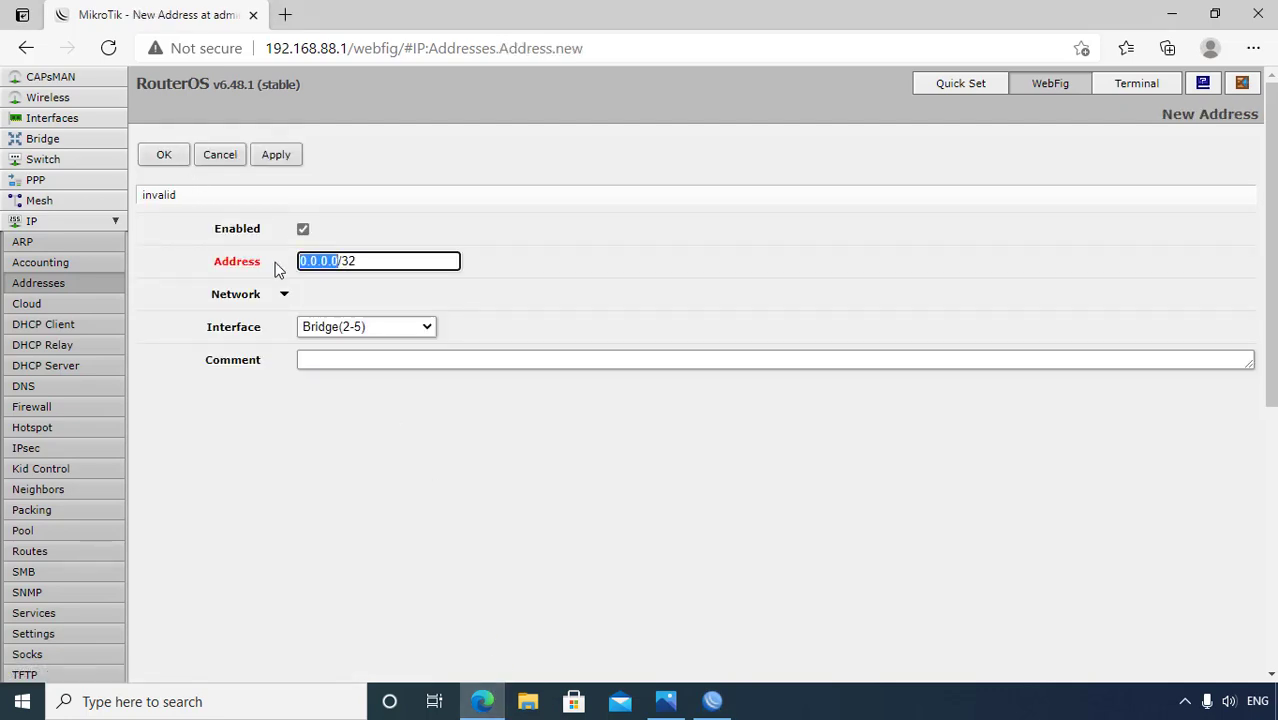
left_click(679, 703)
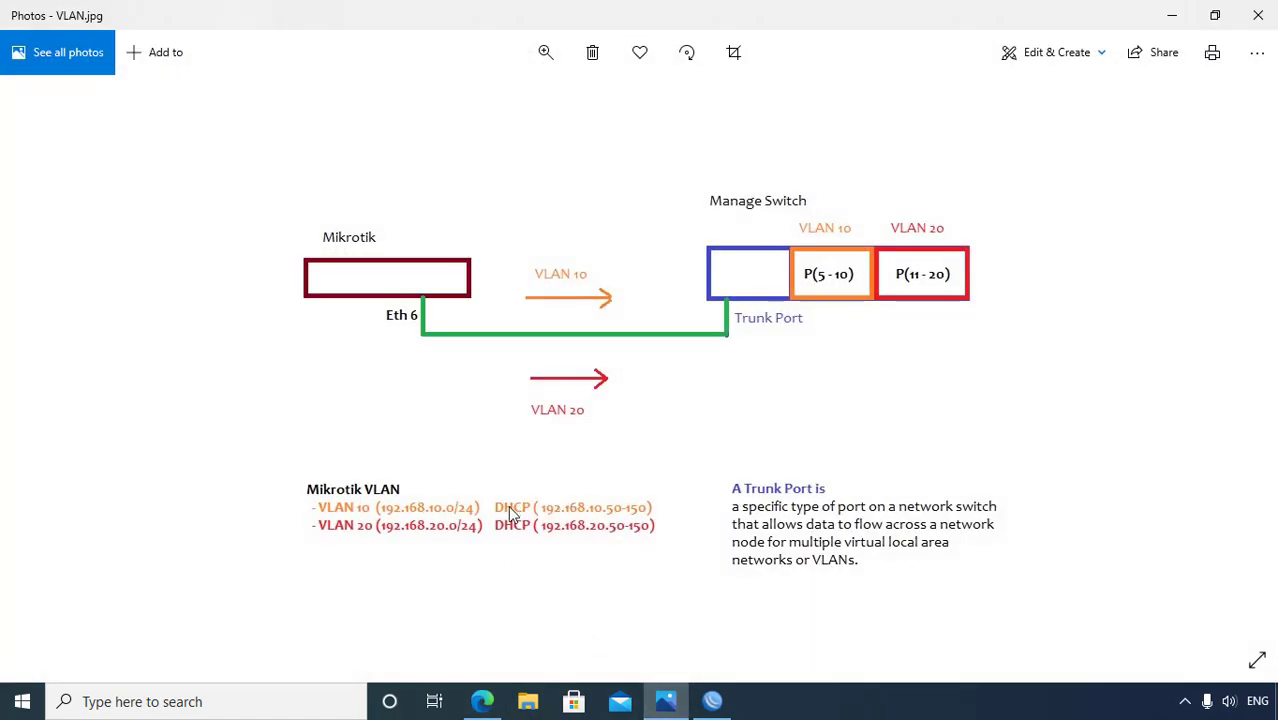
left_click(665, 701)
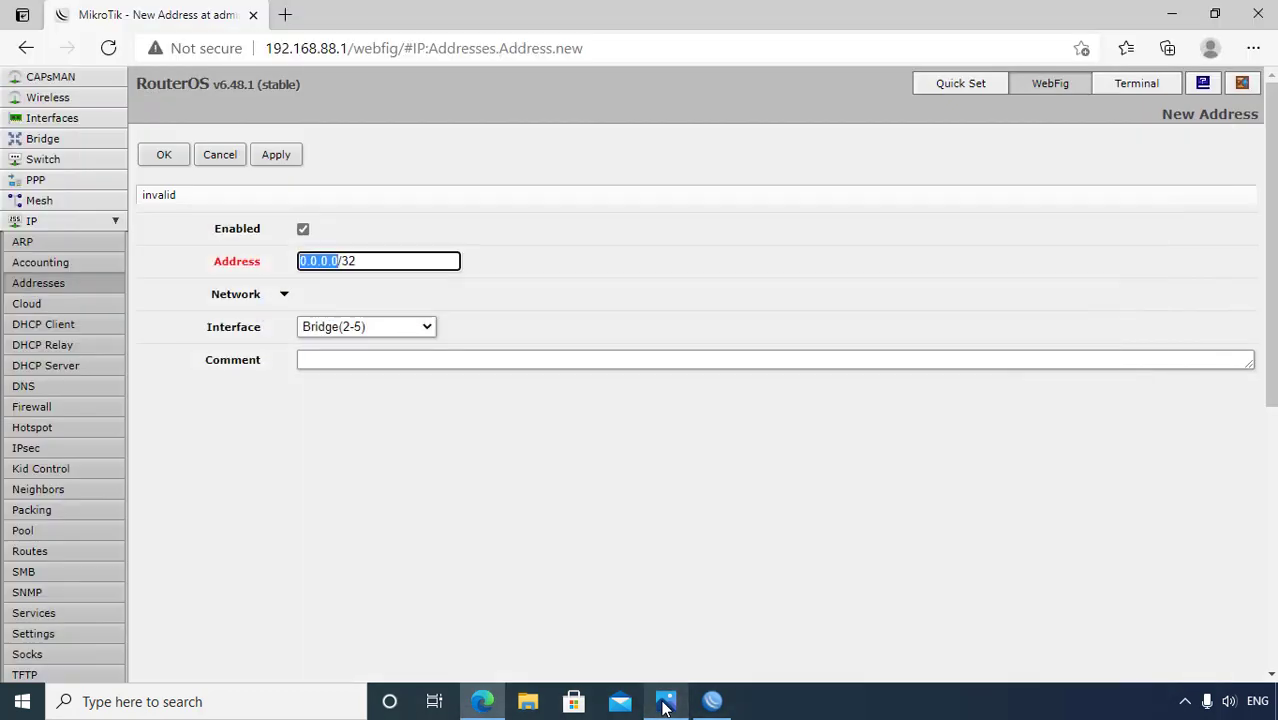
type("192.168")
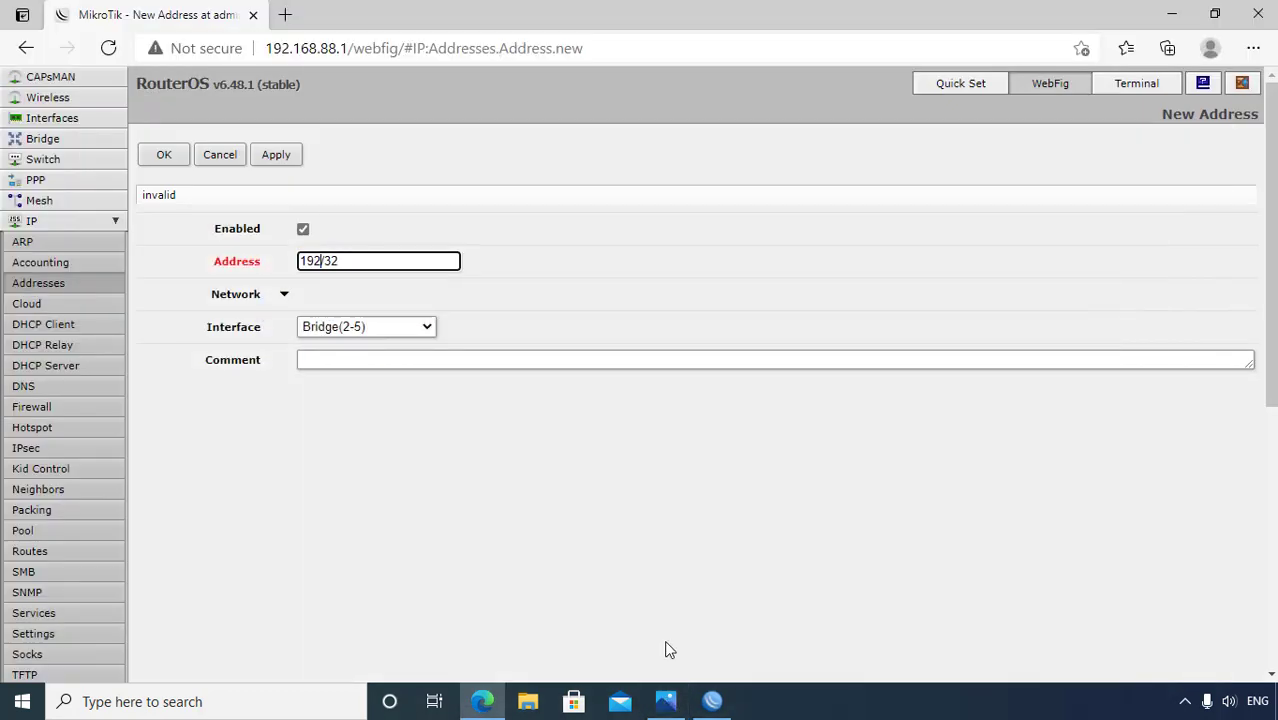
type(".10.1")
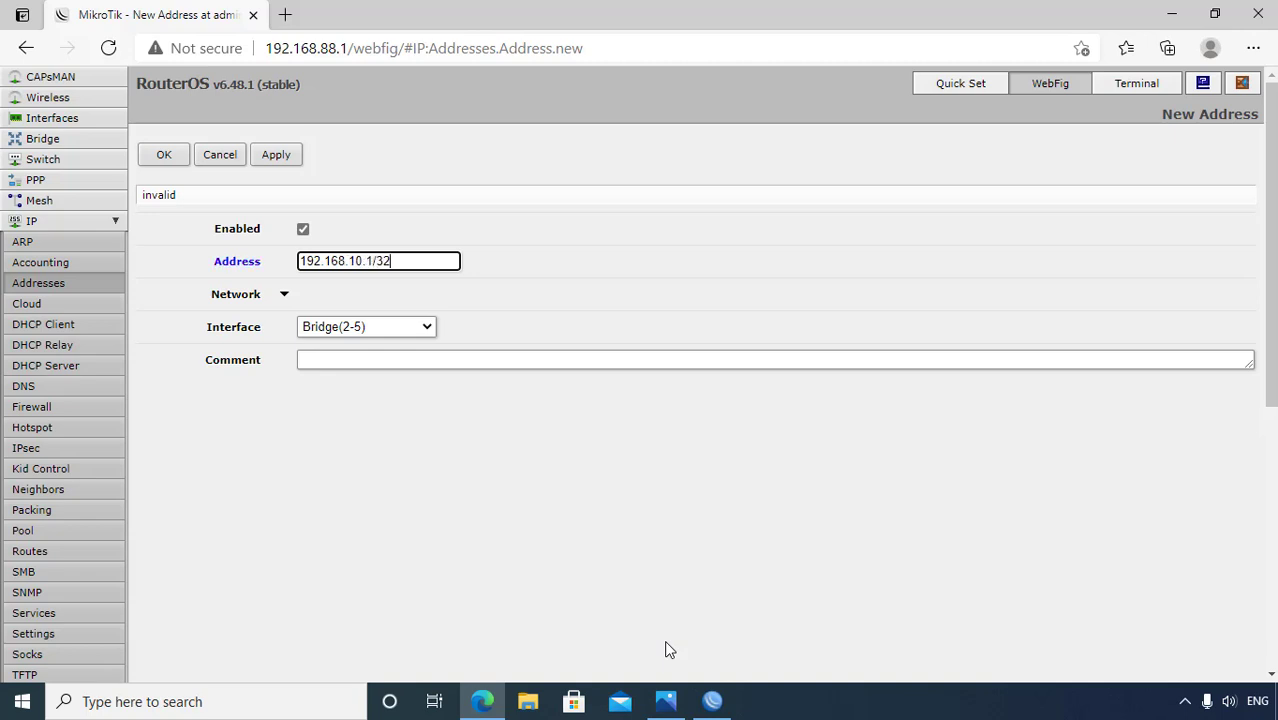
key("BackSpace")
type("2")
Enable the Network field of the new address entry and set it to 192.168.10.0.
left_click(284, 294)
double_click(313, 291)
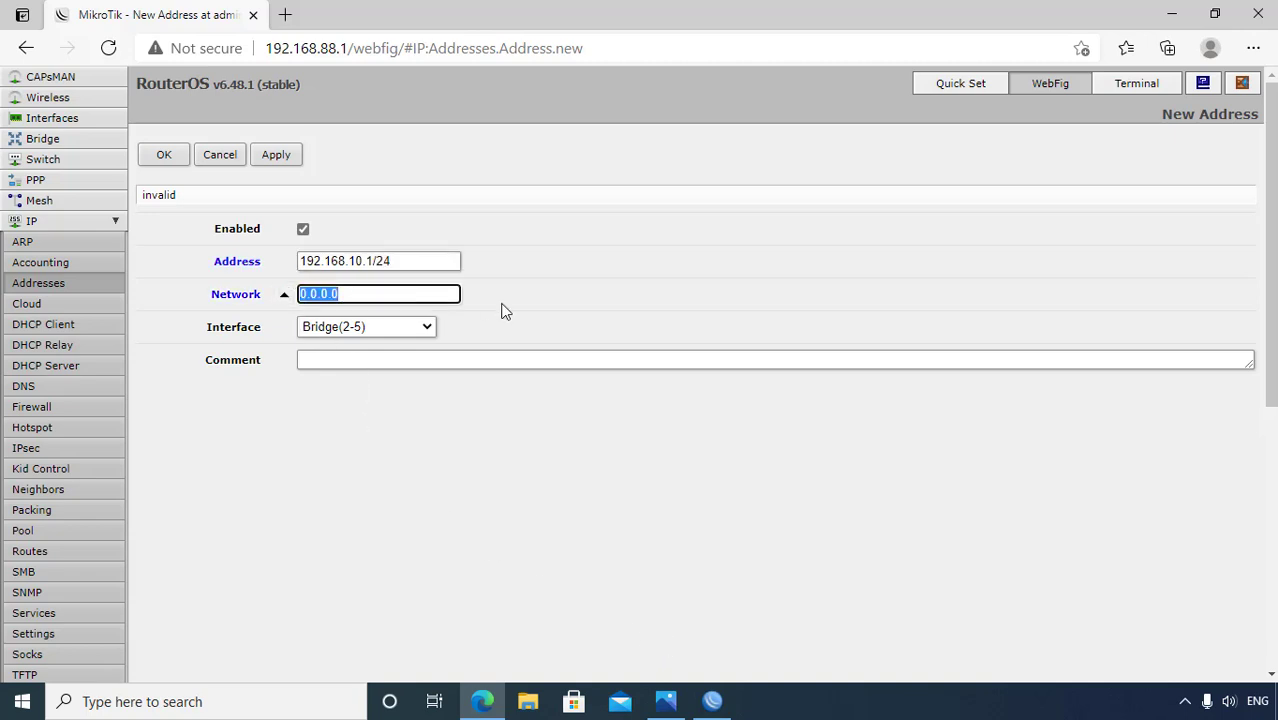
type("192.168.10.1")
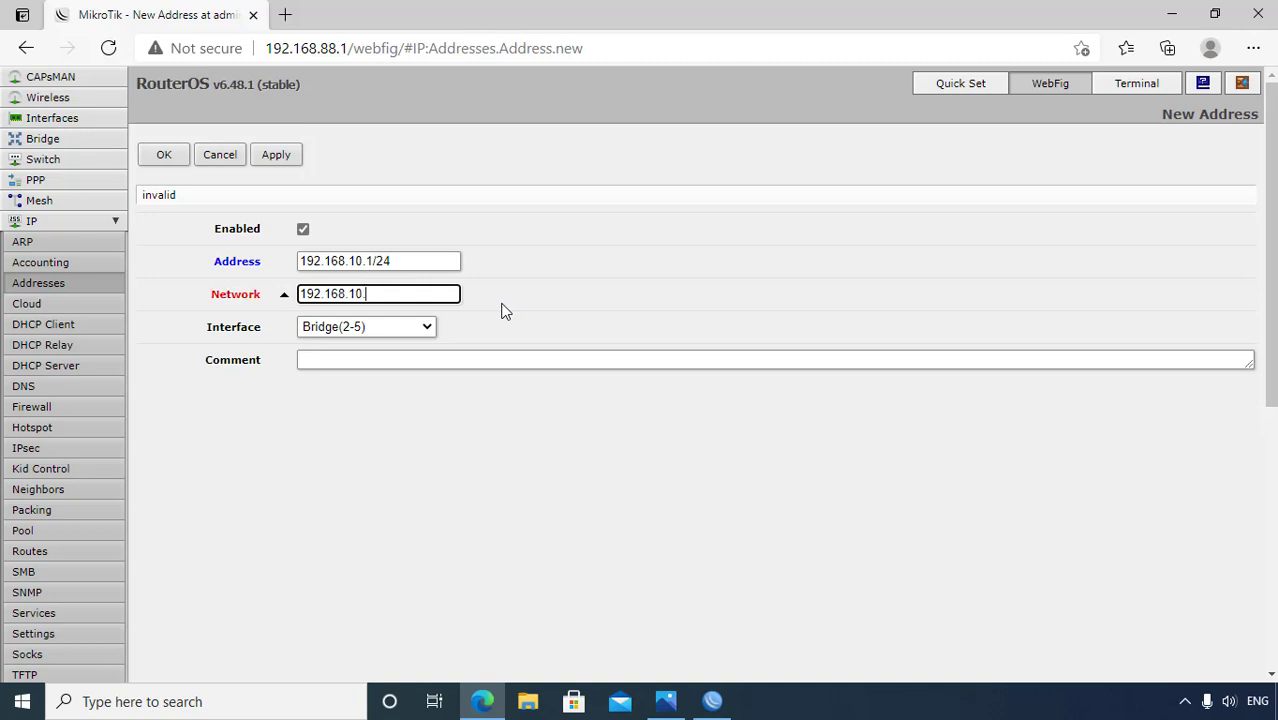
key("BackSpace")
type("0")
Assign the new address to interface VLAN 10 with the comment "VLAN 10 INTERFACE" and save it.
left_click(427, 327)
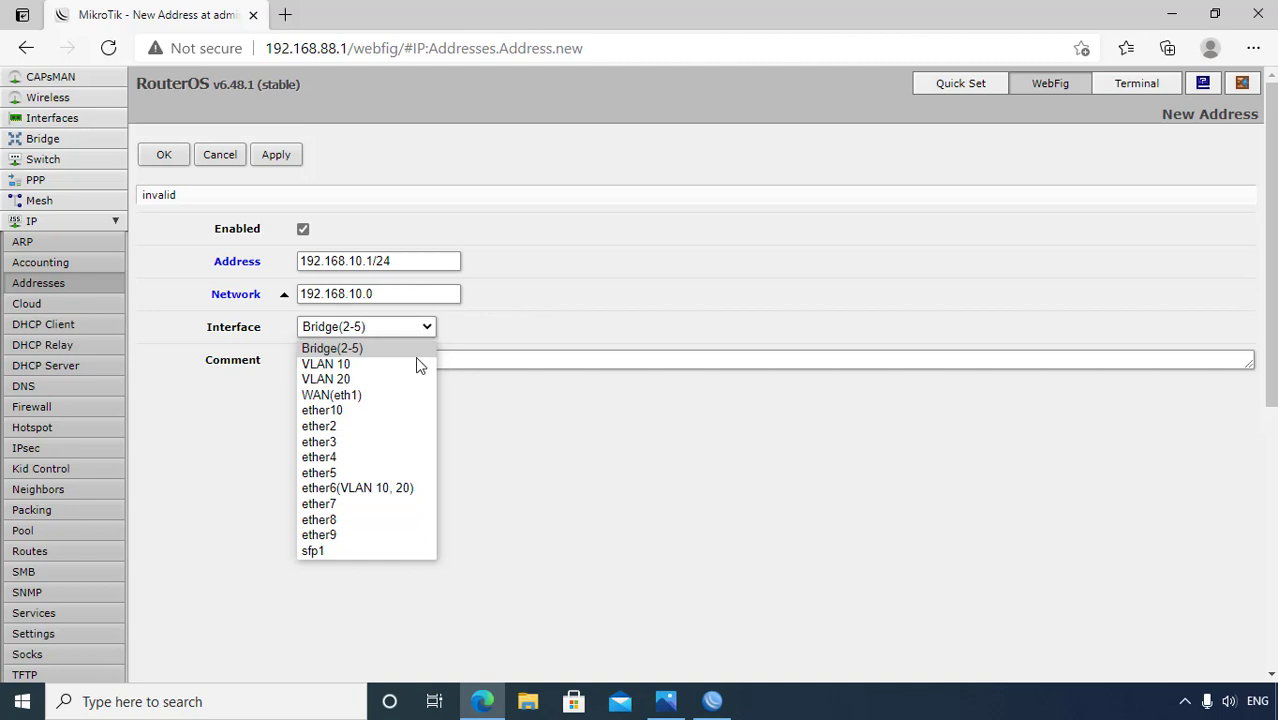
left_click(416, 363)
left_click(416, 362)
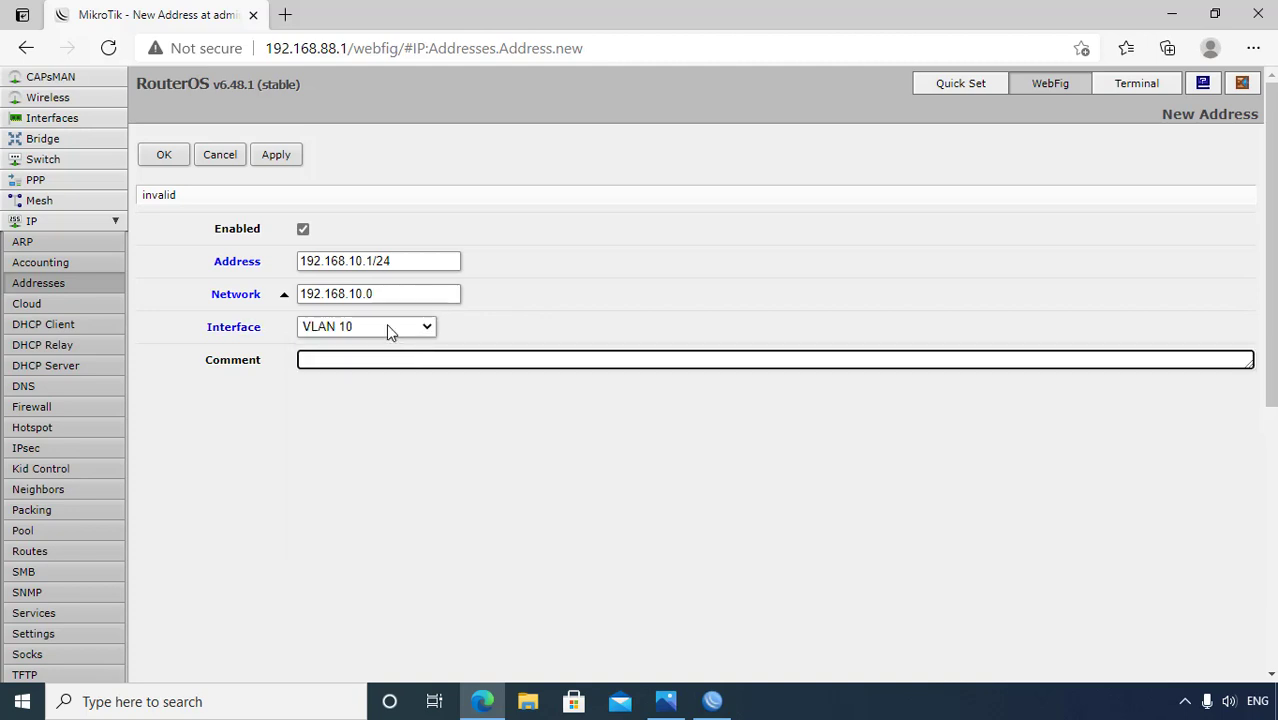
type("VLAN 10 INTERFACE")
left_click(273, 155)
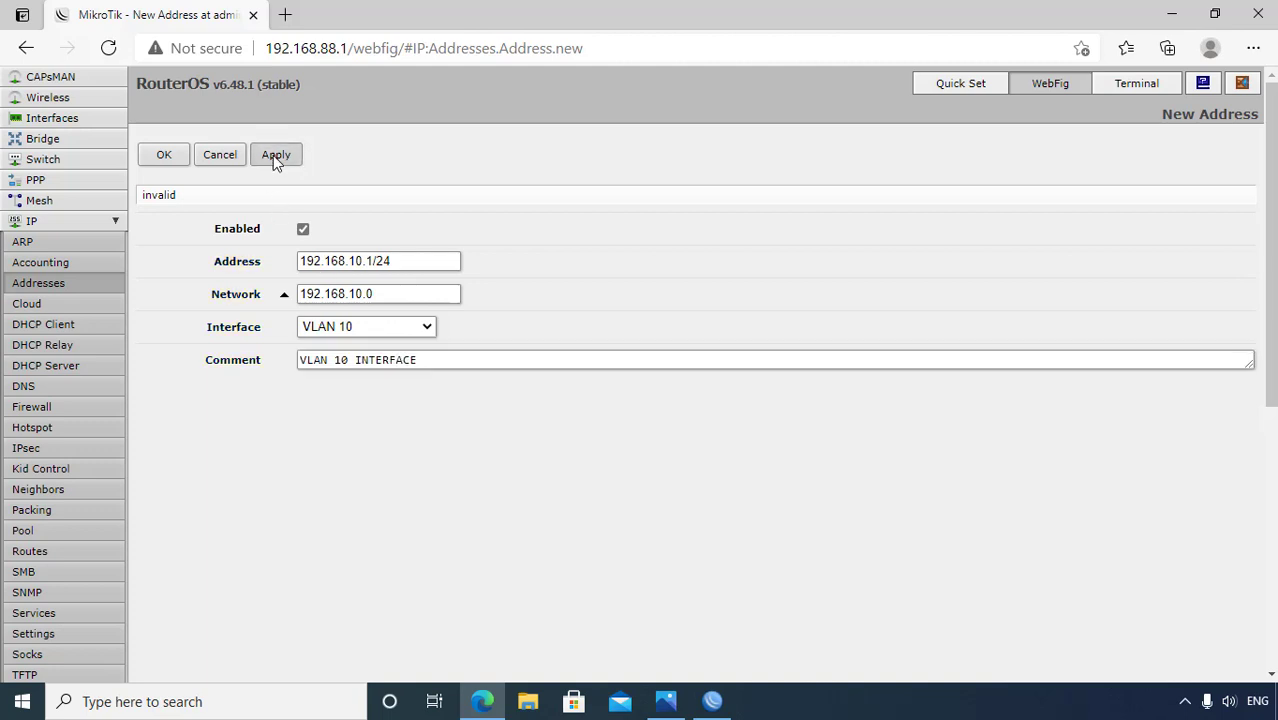
left_click(164, 155)
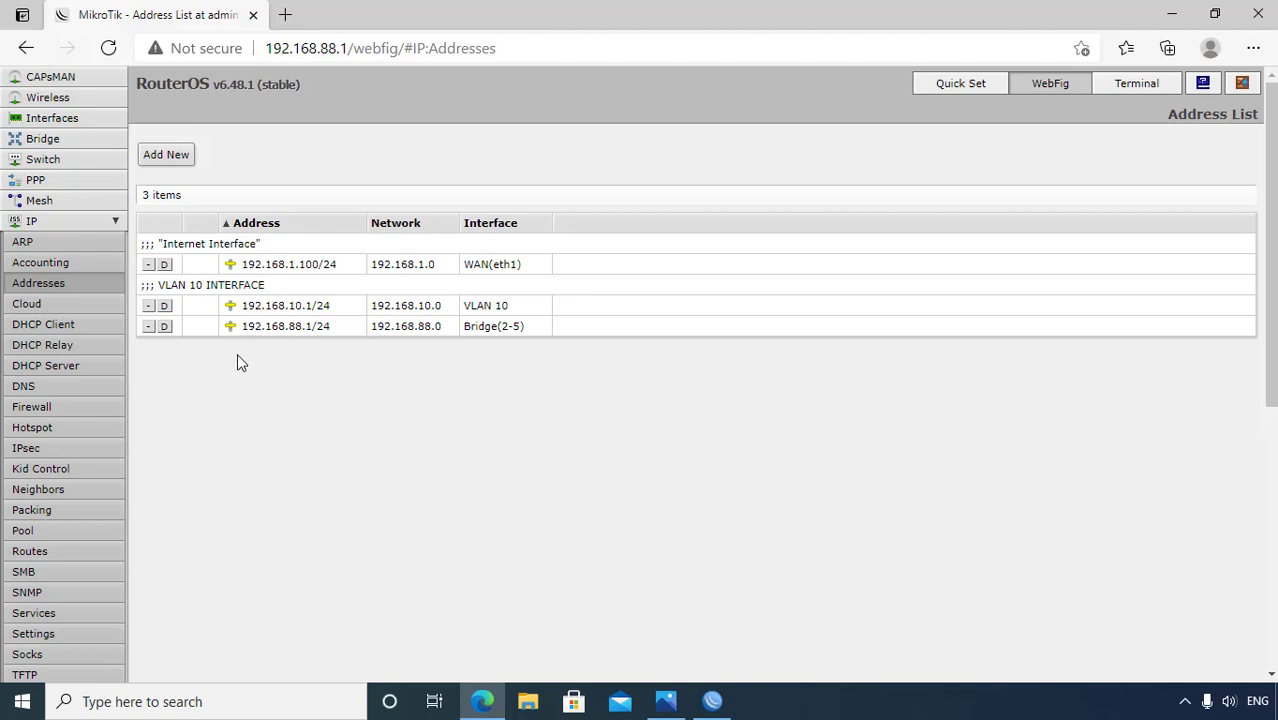
Start another new IP address entry and set its address to 192.168.20.1/24.
left_click(166, 156)
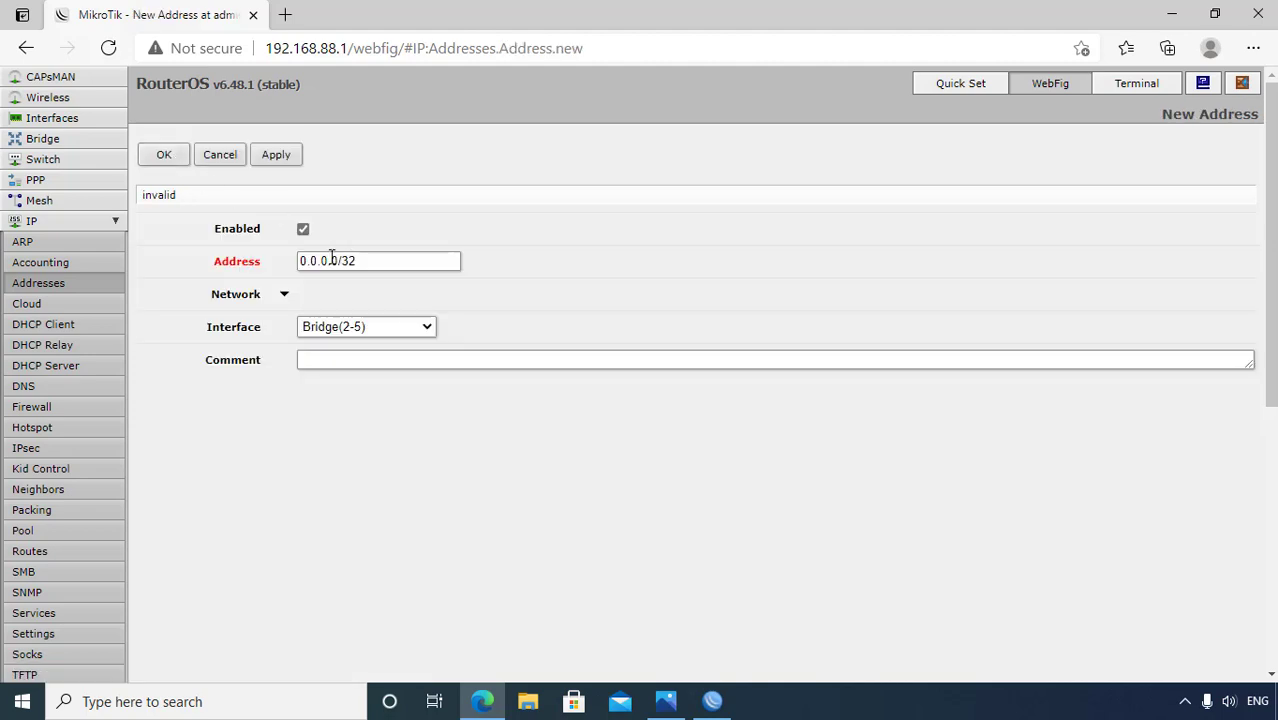
left_click(219, 158)
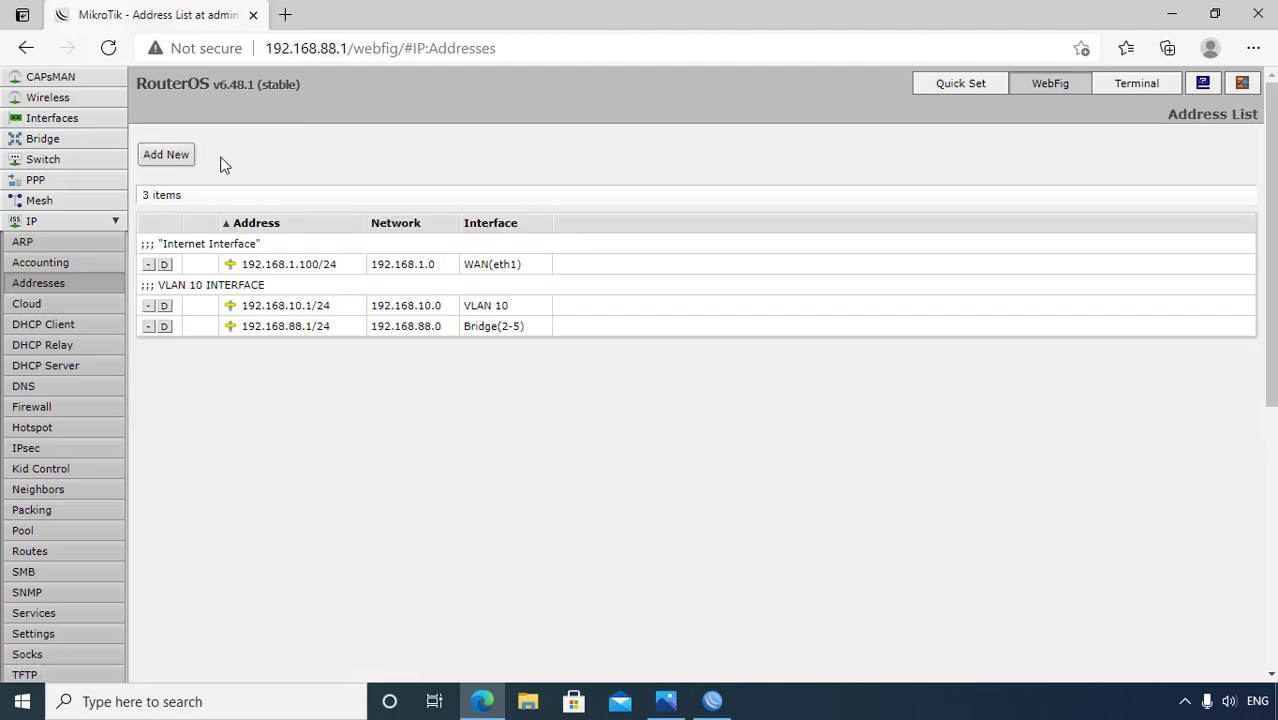
left_click(166, 156)
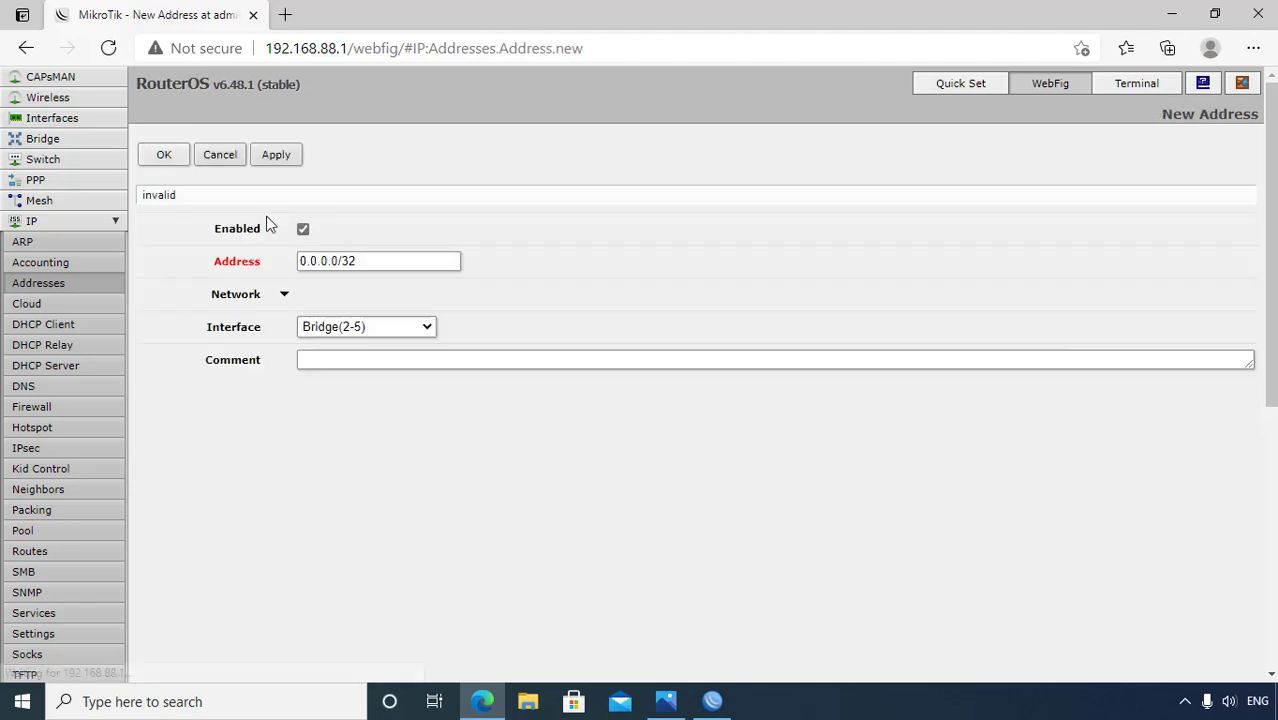
left_click_drag(338, 261, 282, 265)
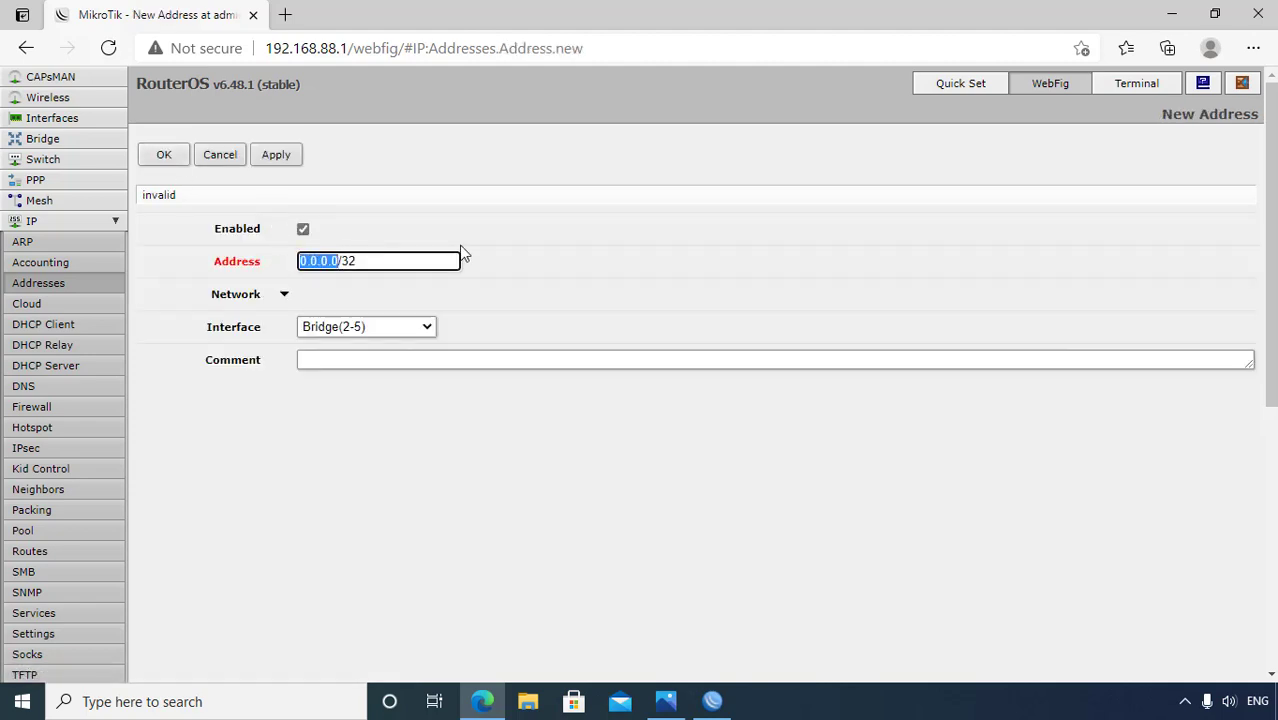
type("192.168.")
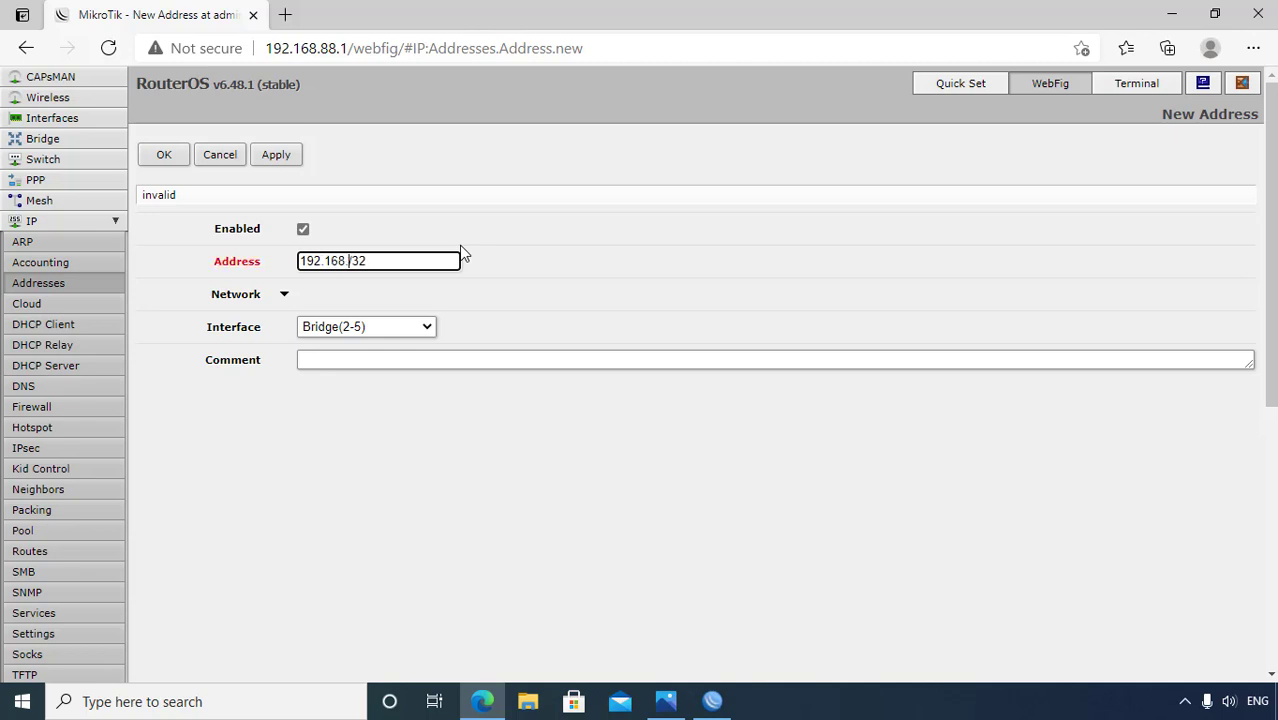
type("20.1")
key("BackSpace")
type("24")
Set the entry's network to 192.168.20.0 and its interface to VLAN 20, and save the address.
left_click(284, 293)
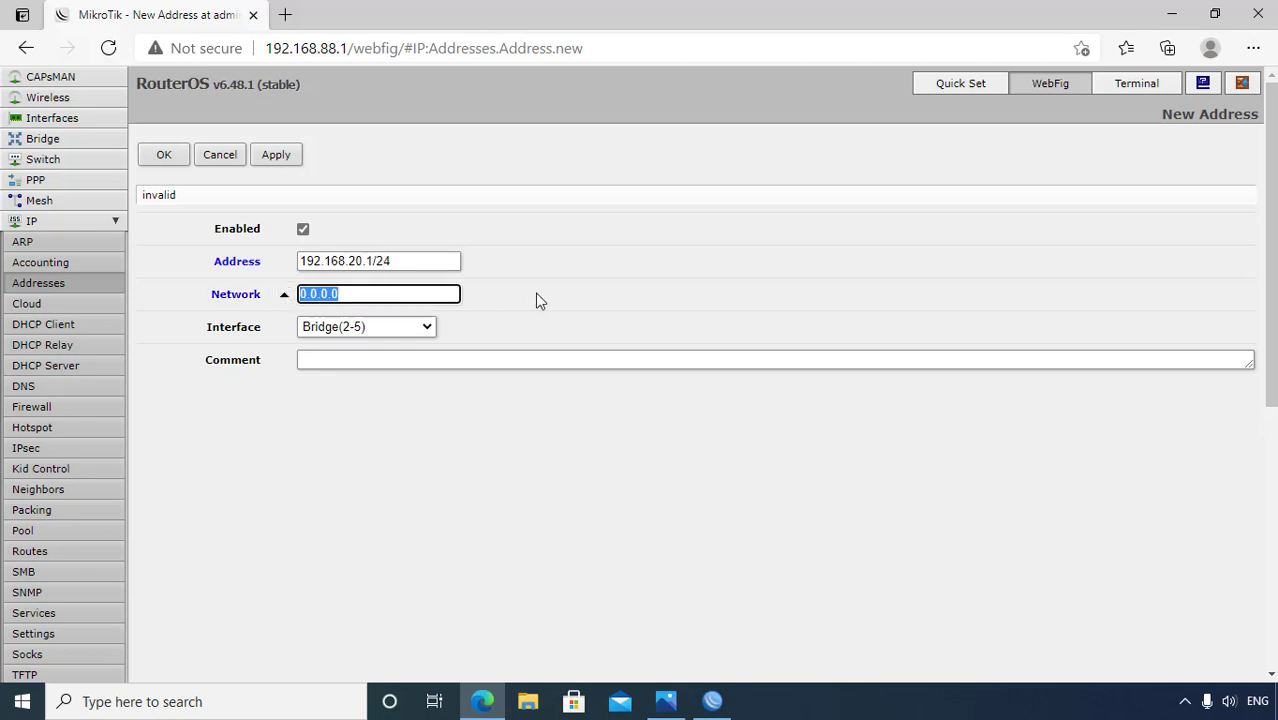
type("192.168.")
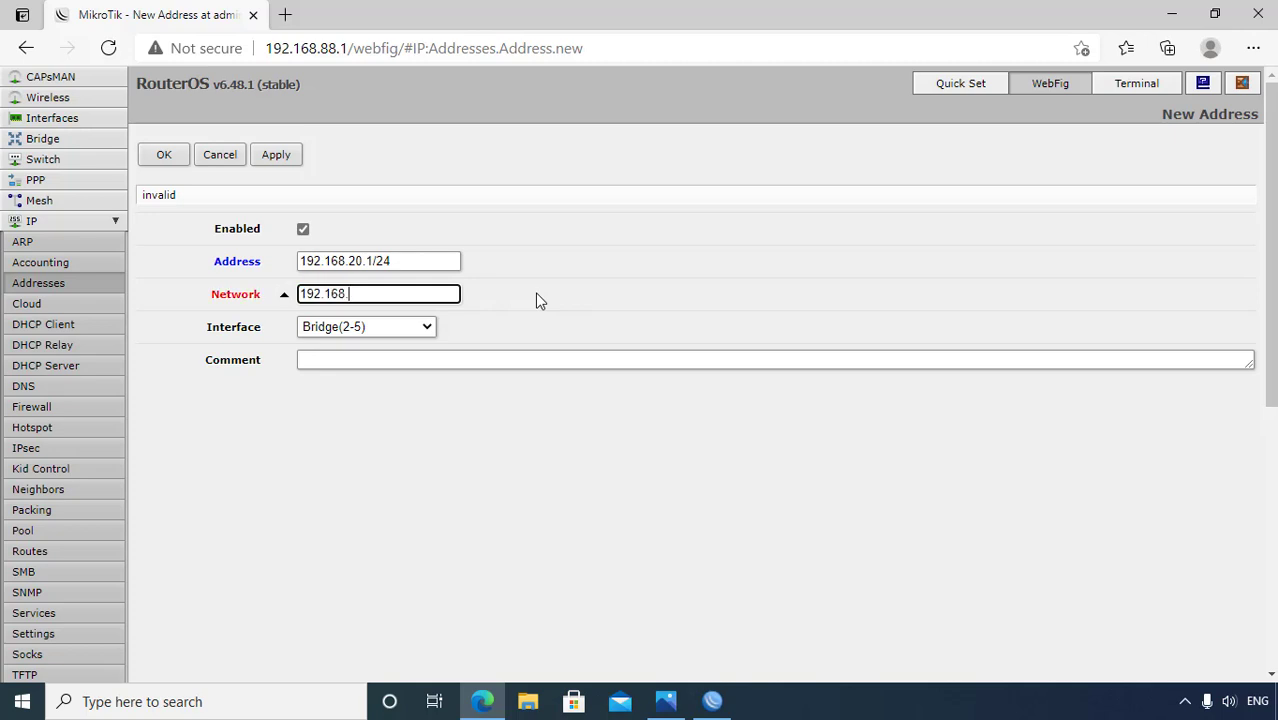
type("20.0")
left_click(427, 328)
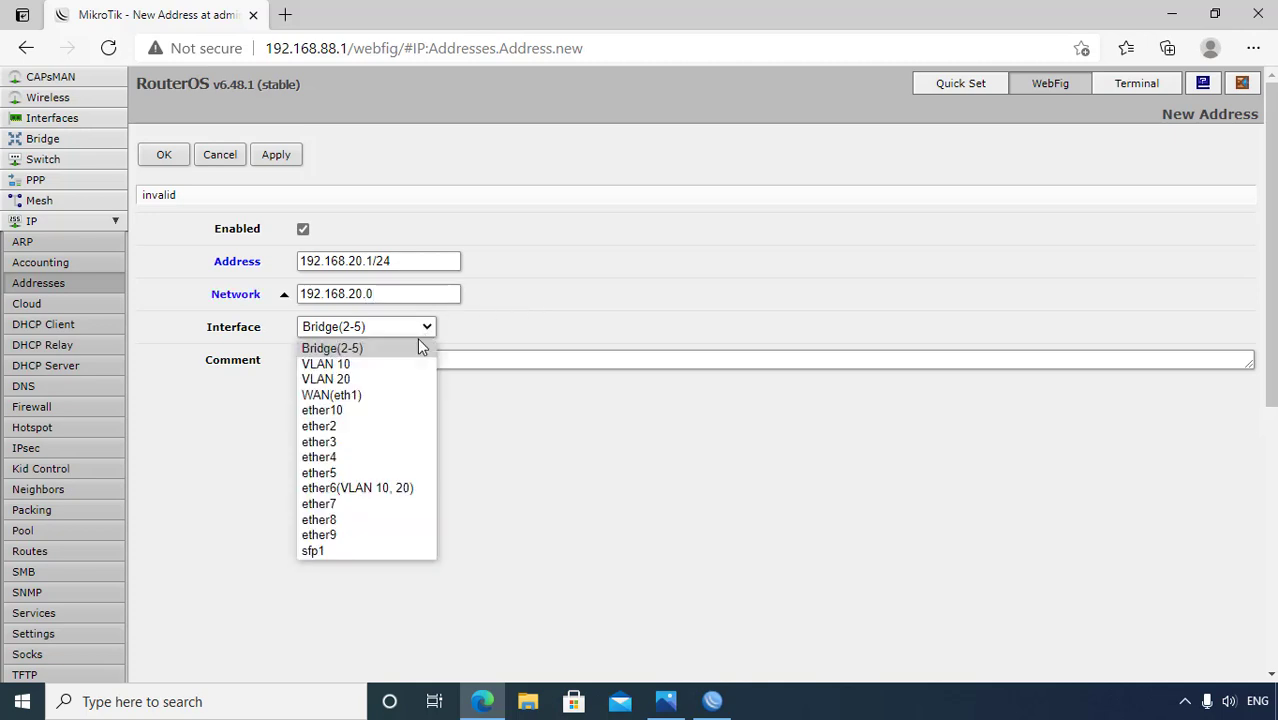
left_click(415, 381)
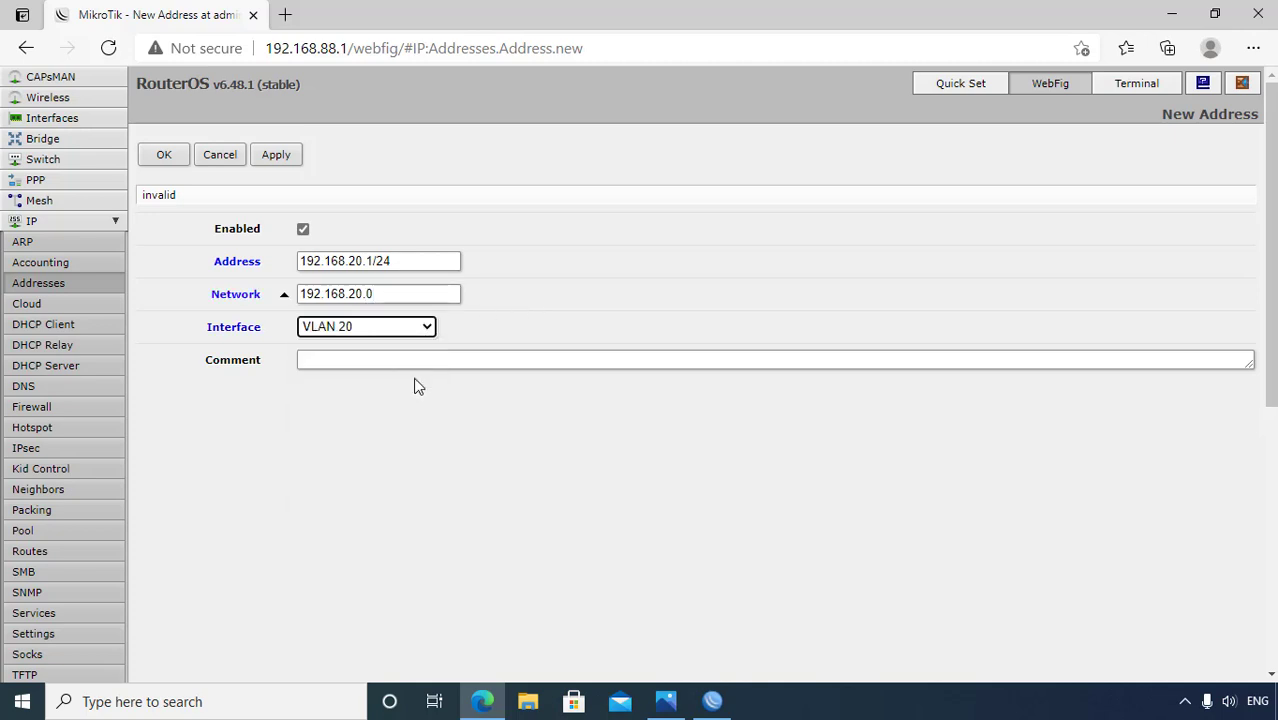
left_click(276, 156)
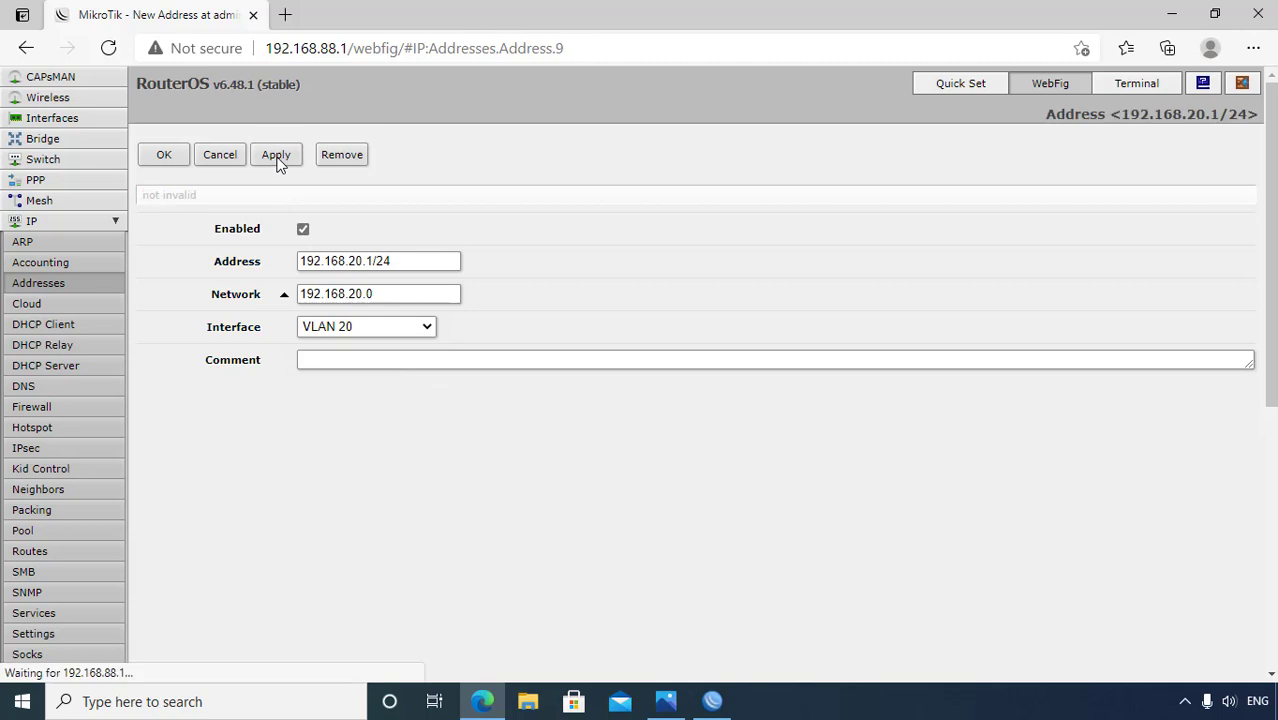
left_click(166, 155)
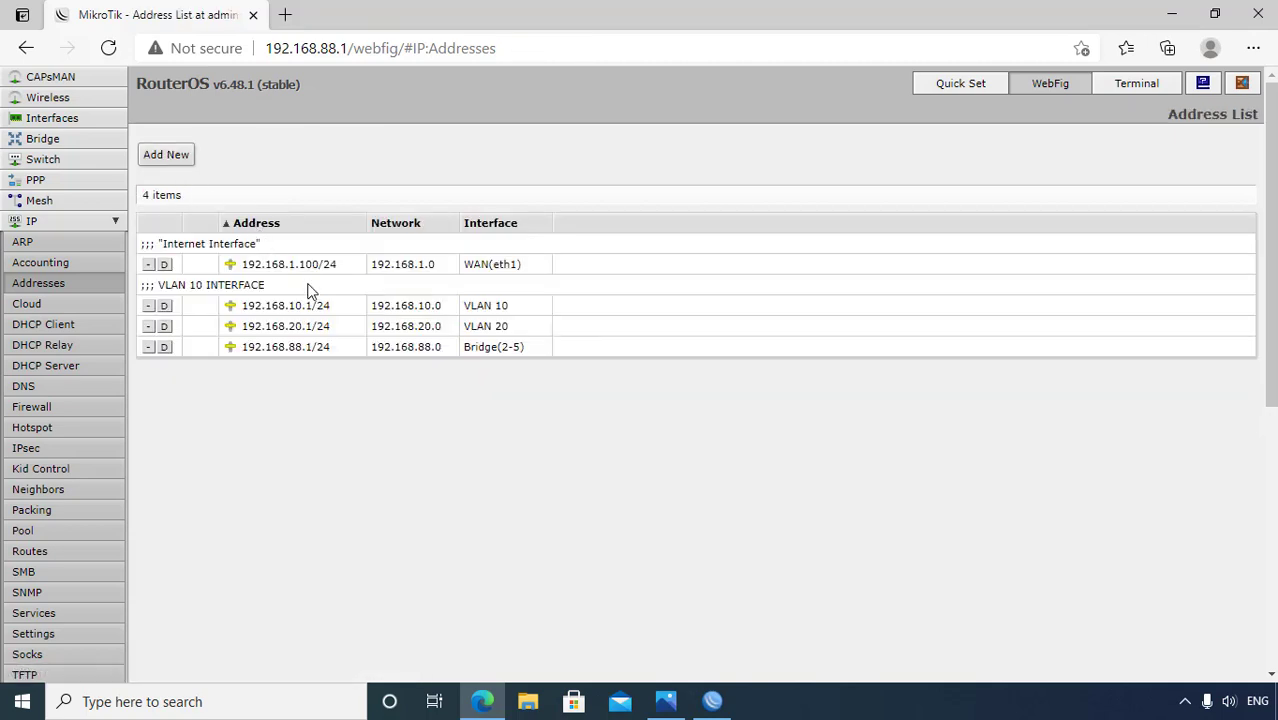
Add the comment "VLAN 20 INTERFACE" to the 192.168.20.1/24 address and save it.
left_click(310, 333)
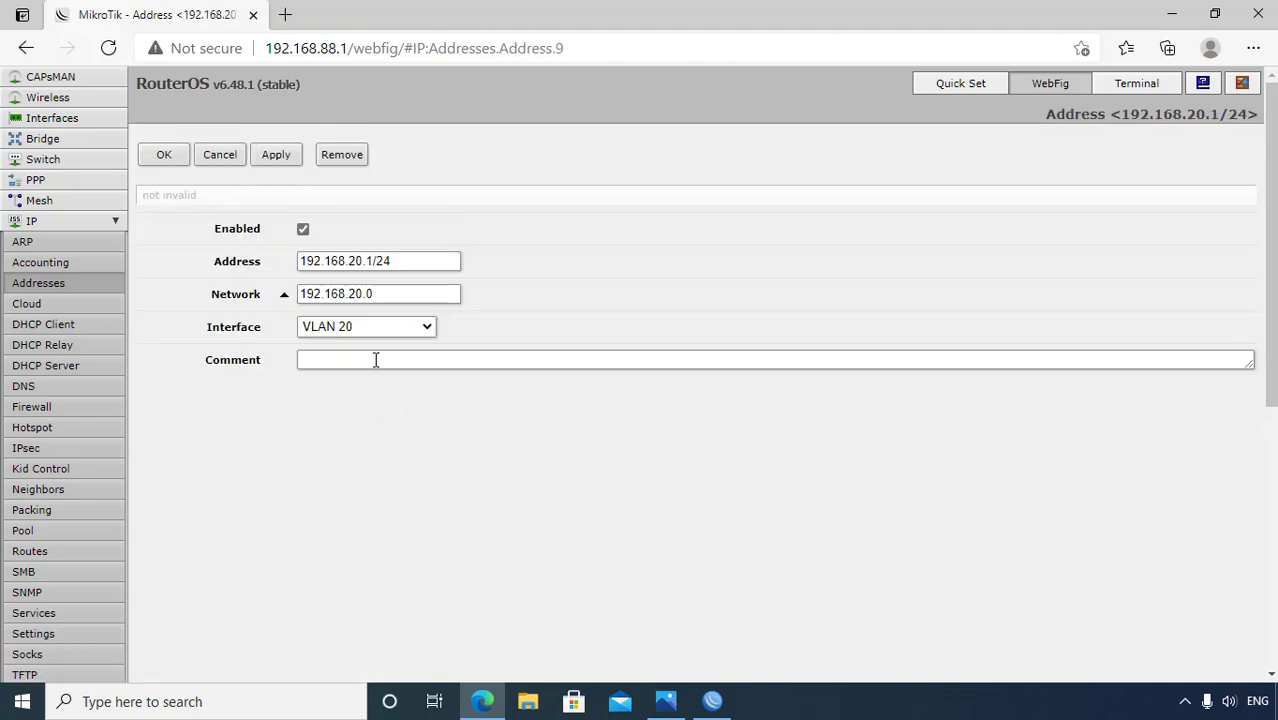
left_click(375, 360)
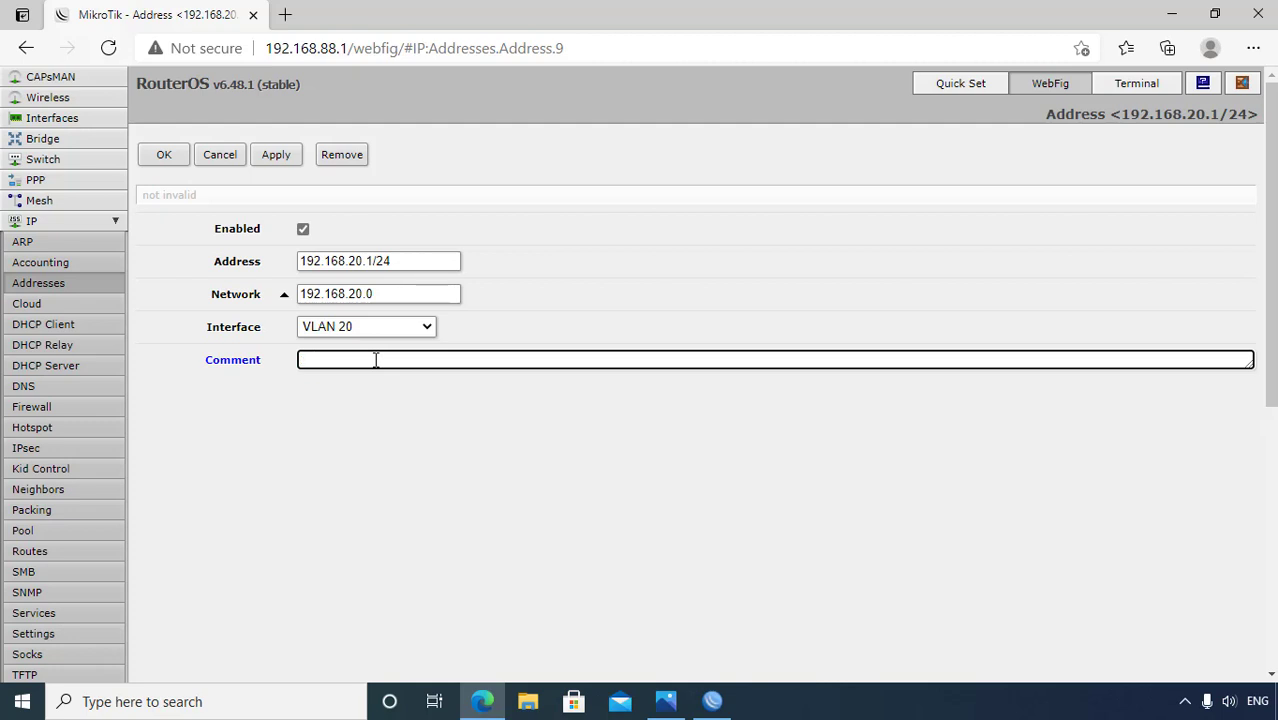
type("VLAN 20 INTERFACE")
left_click(277, 156)
left_click(170, 157)
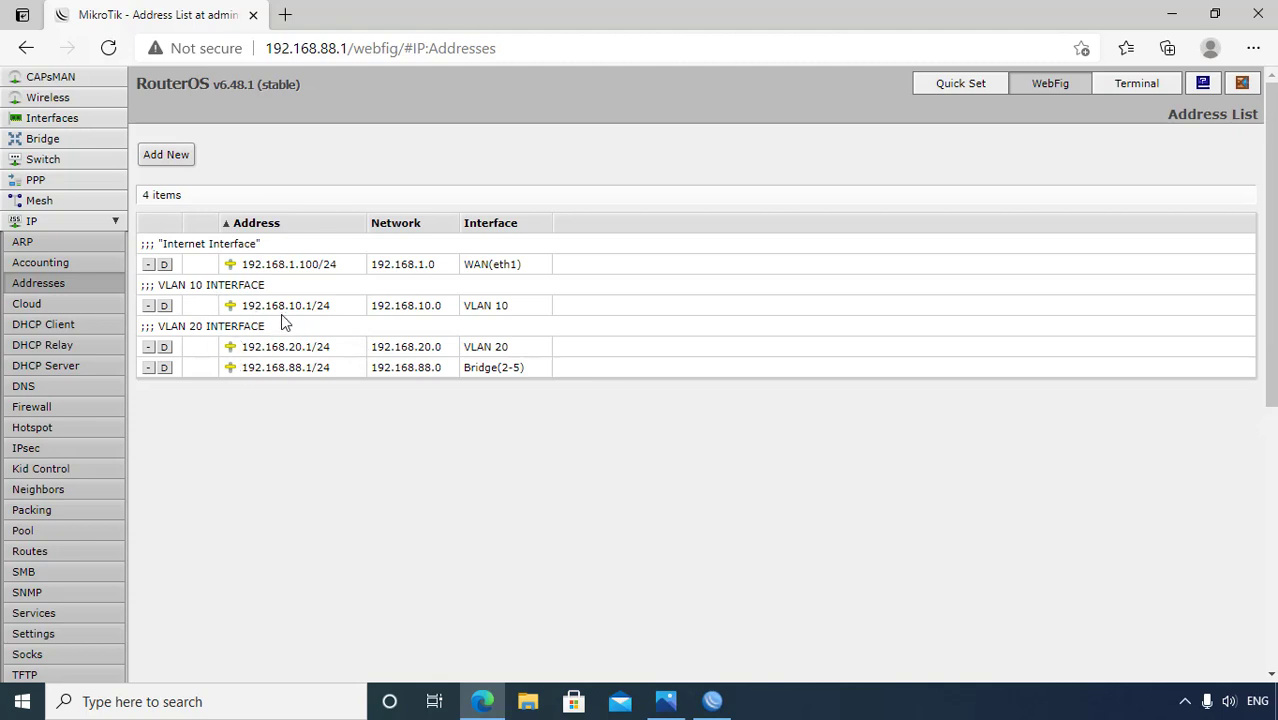
left_click(287, 367)
left_click(217, 155)
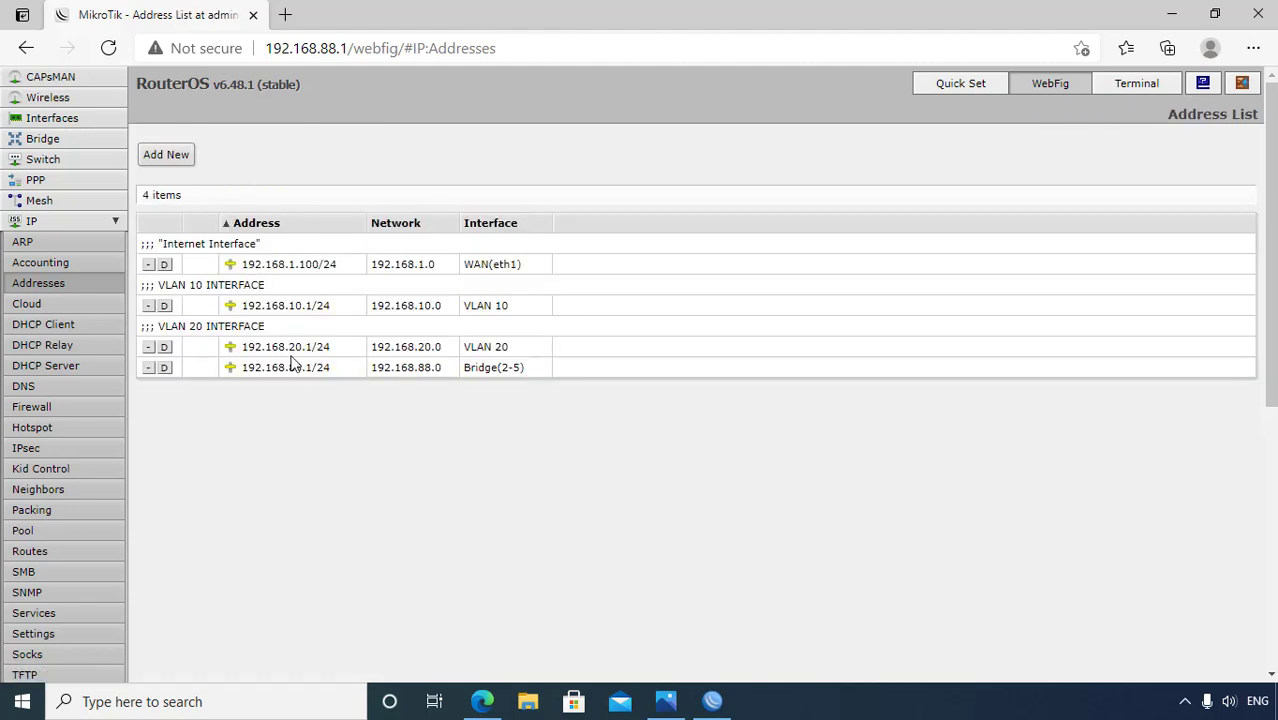
Start DHCP Setup on interface VLAN 10, accepting address space 192.168.10.0/24 and gateway 192.168.10.1.
left_click(85, 367)
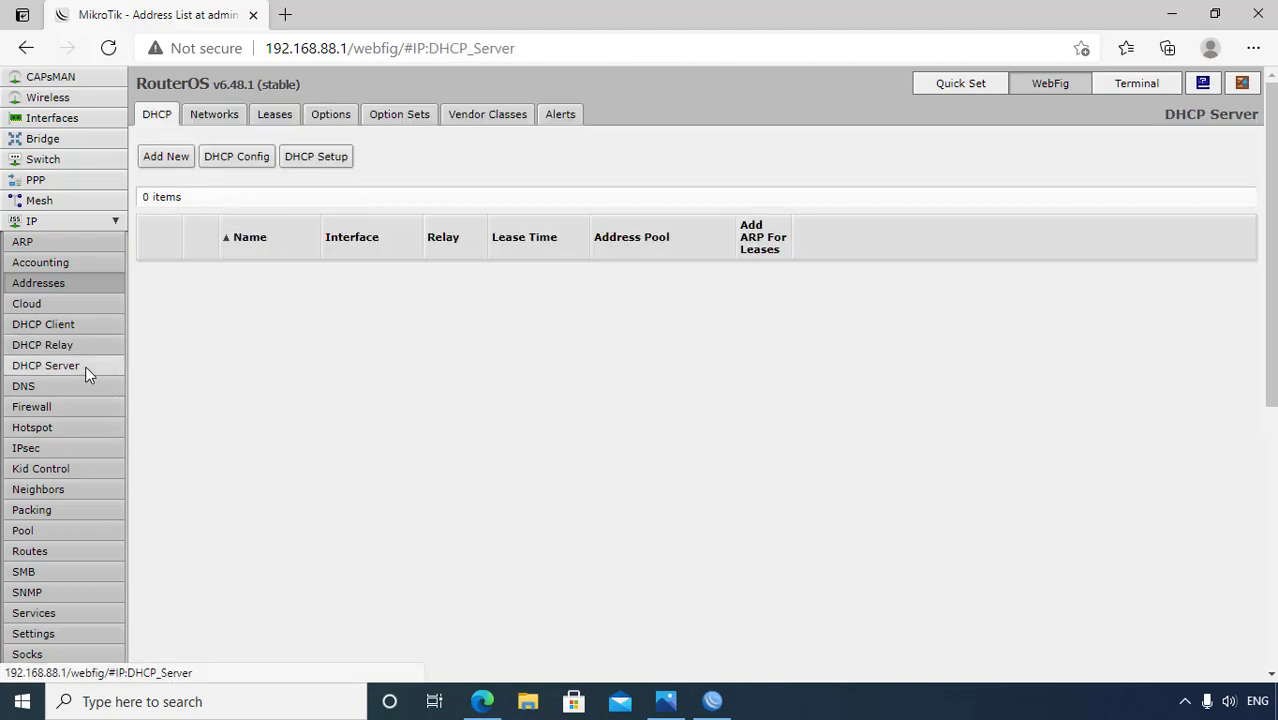
left_click(315, 157)
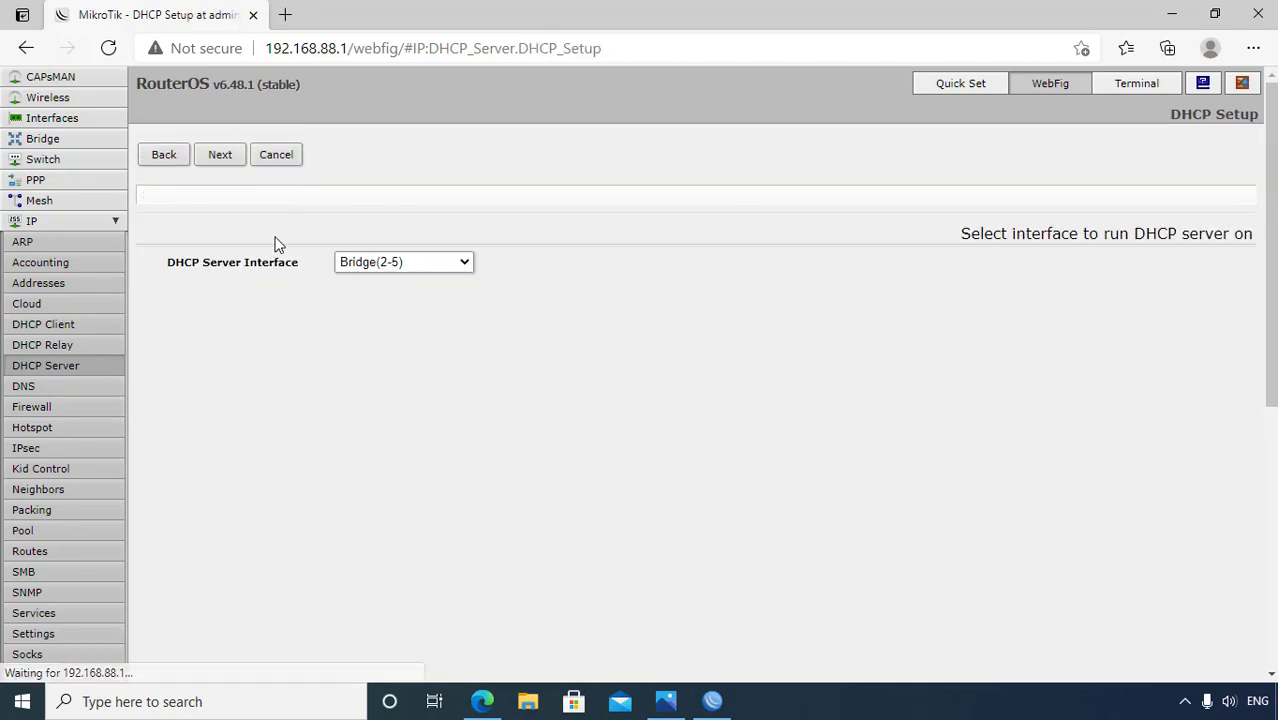
left_click(461, 262)
left_click(442, 299)
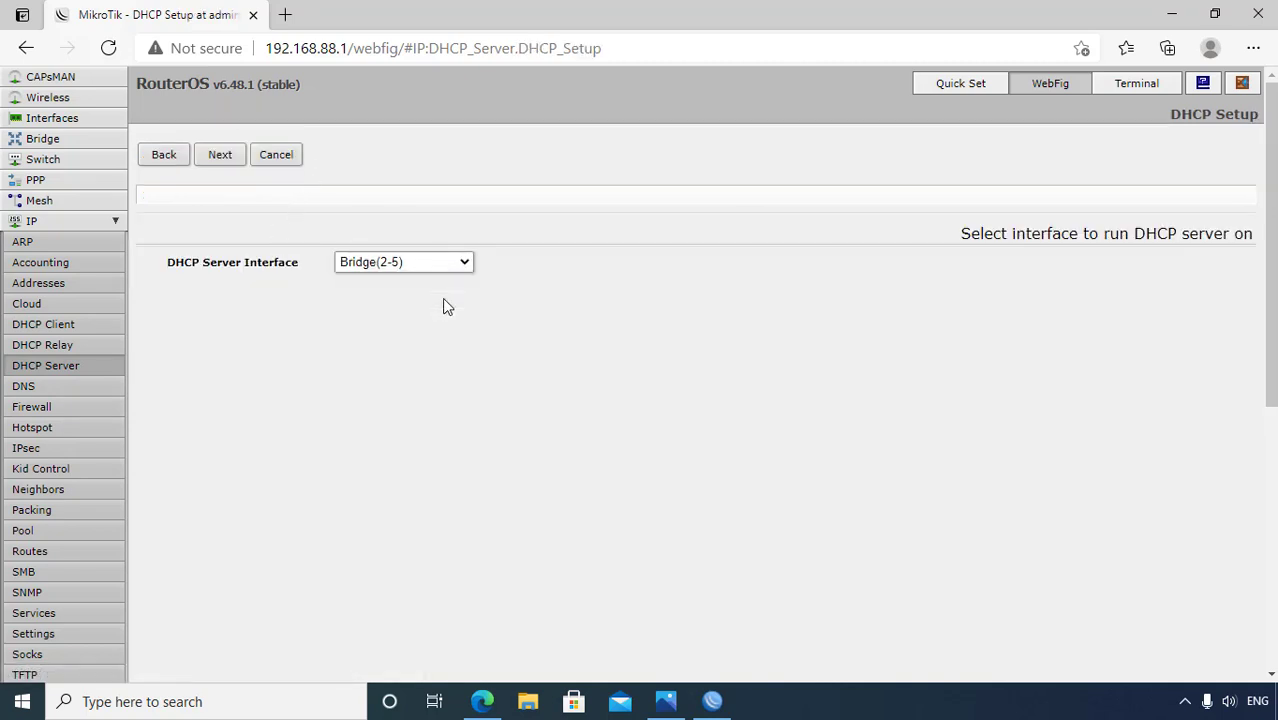
left_click(220, 155)
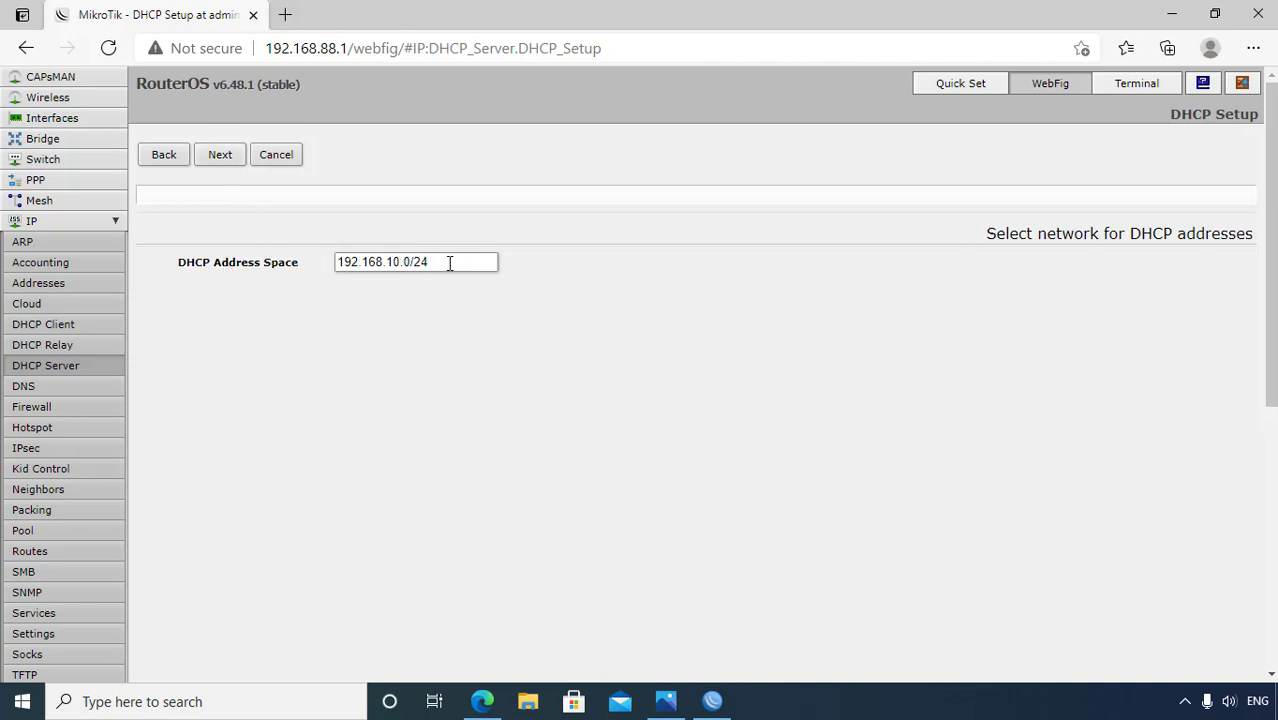
left_click(222, 160)
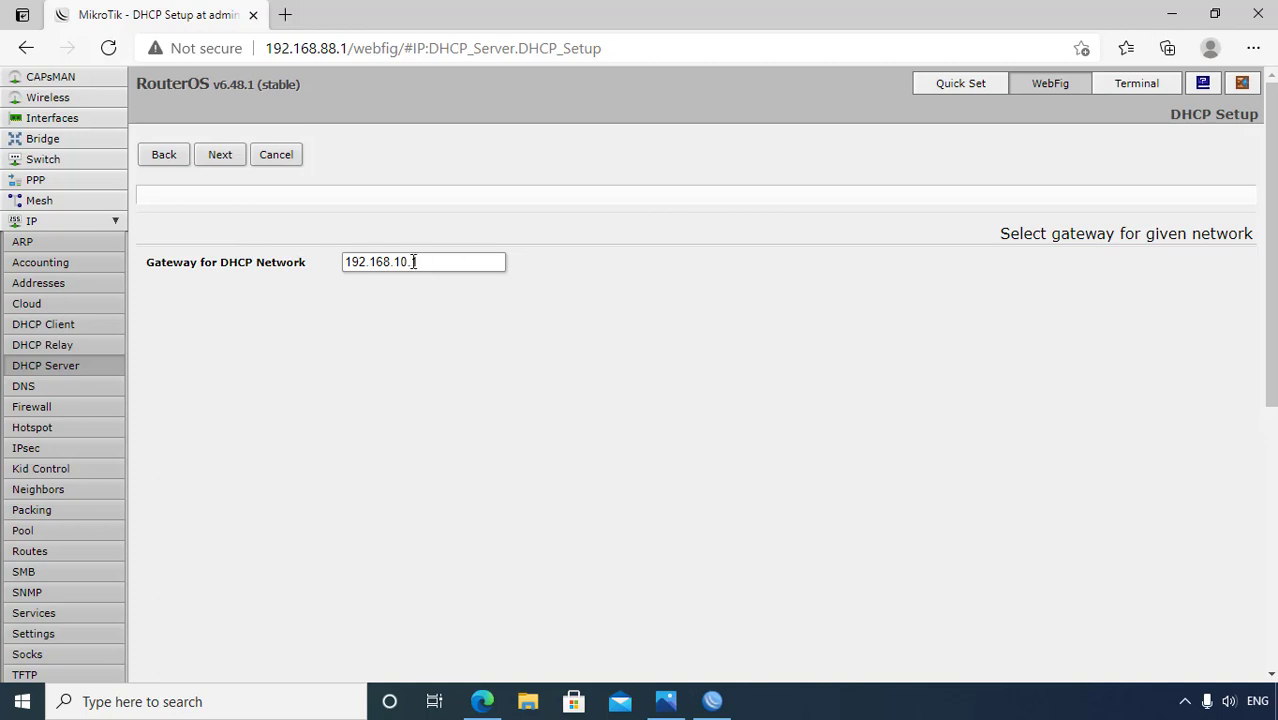
left_click(218, 162)
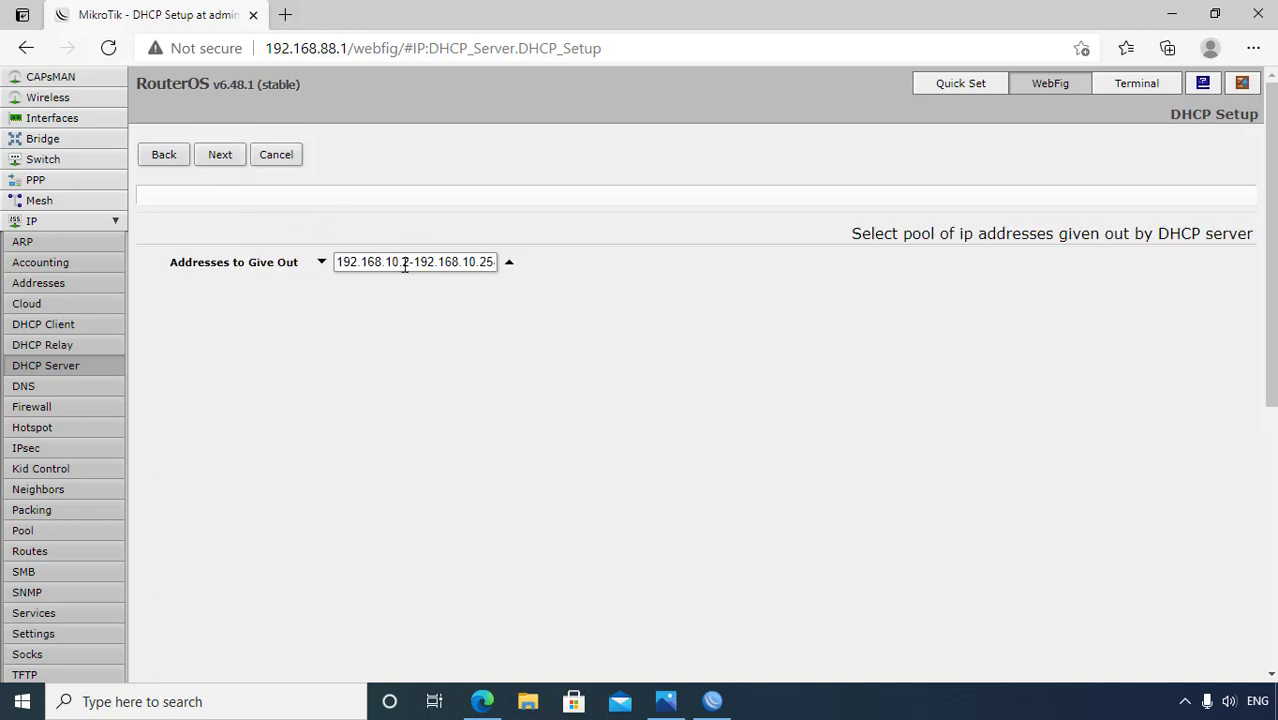
Check the VLAN diagram for the DHCP range and set VLAN 10's address pool to 192.168.10.50-192.168.10.150.
left_click(666, 700)
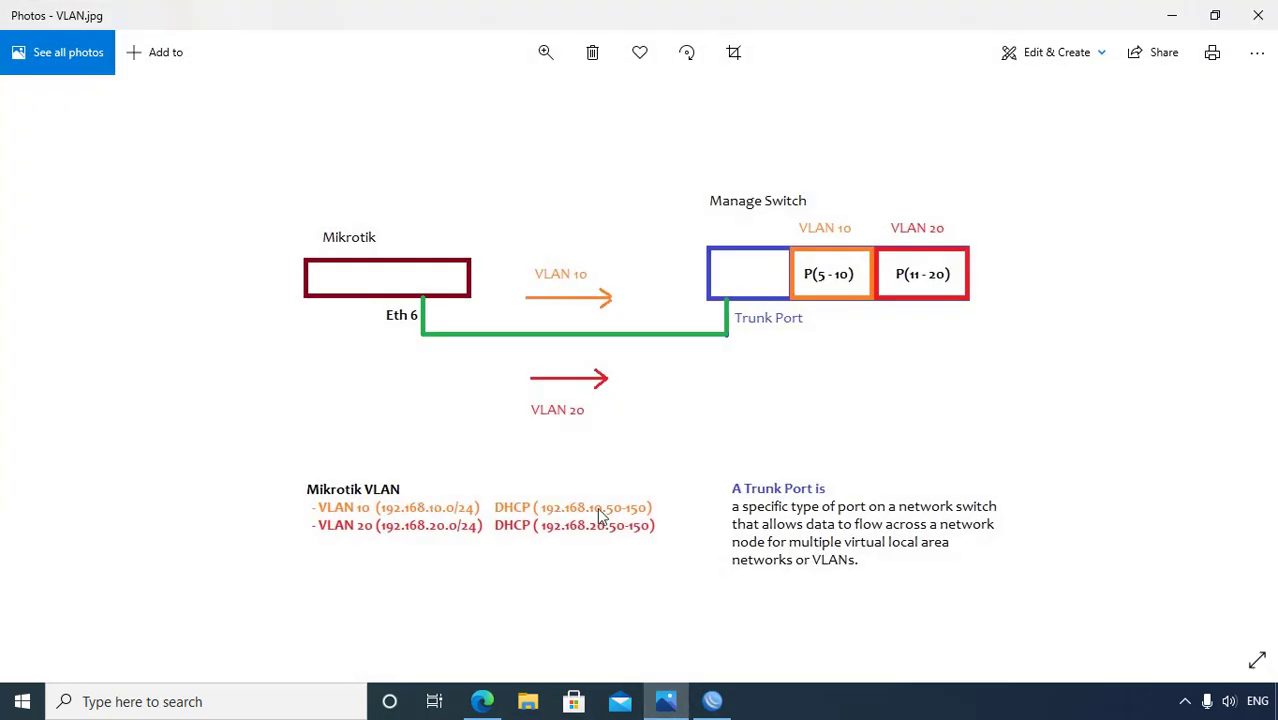
left_click(666, 703)
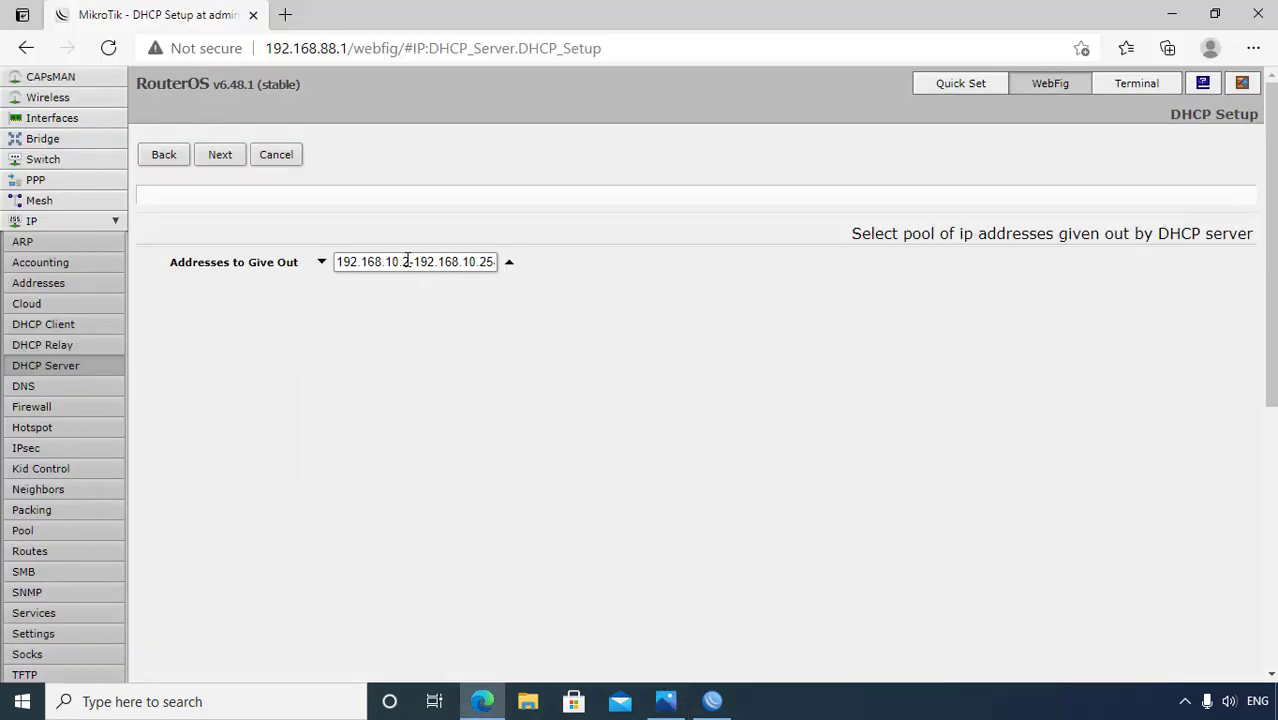
left_click_drag(400, 261, 406, 261)
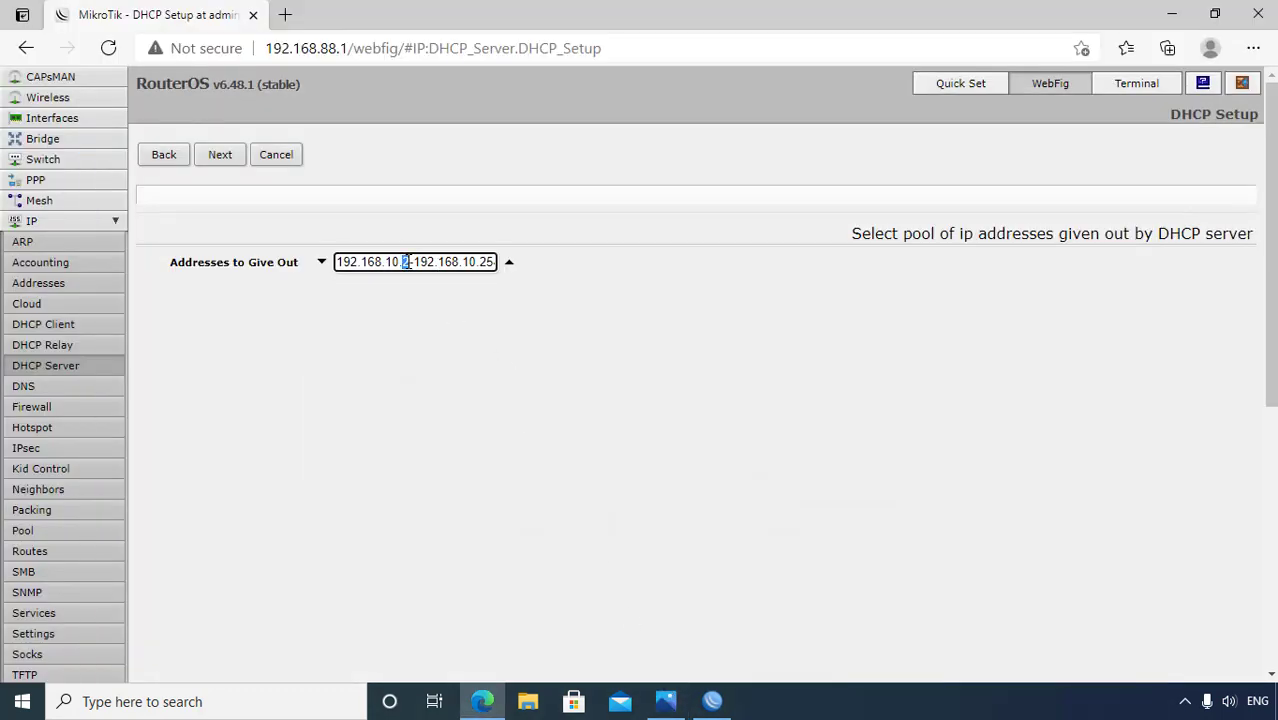
type("50")
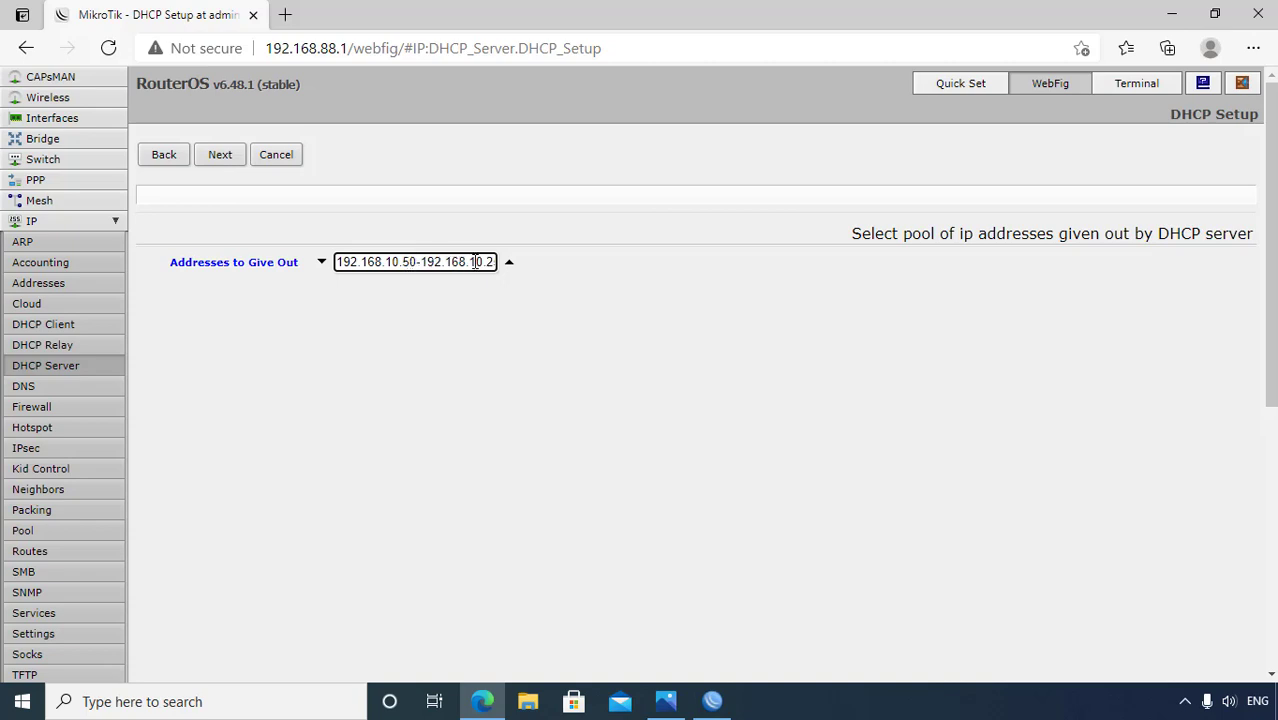
key("End")
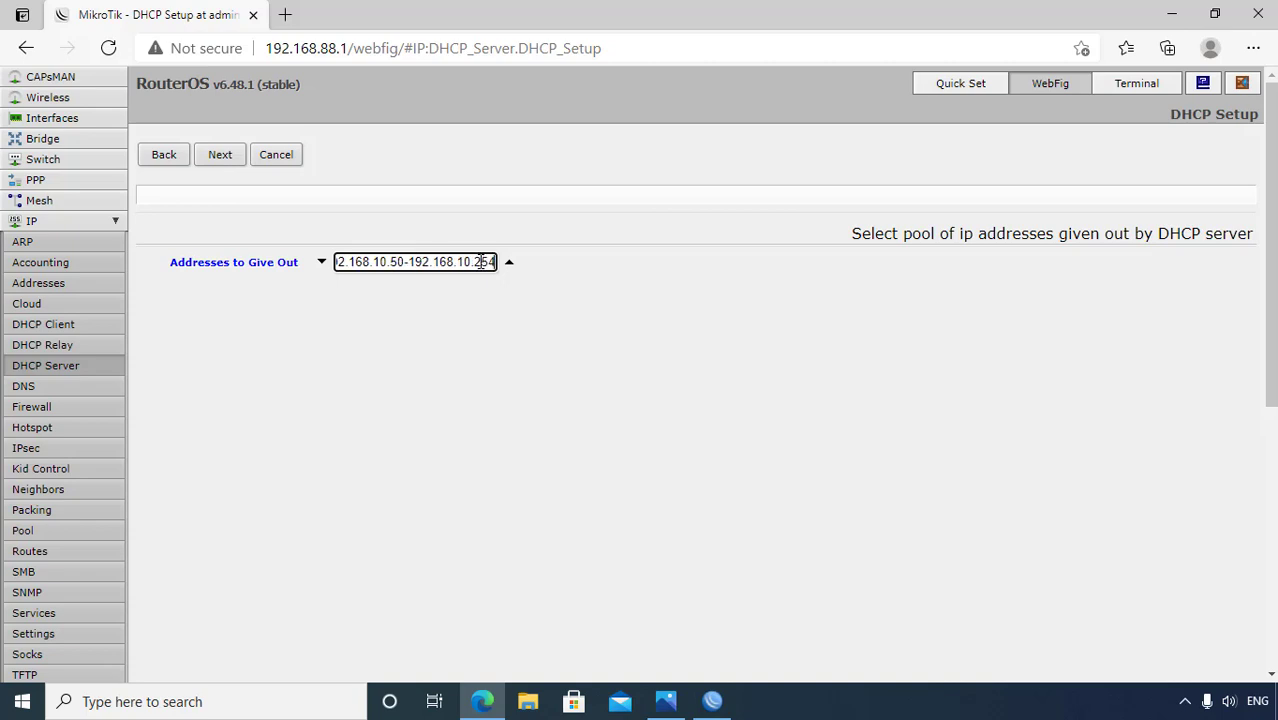
key("BackSpace")
key("BackSpace")
key("BackSpace")
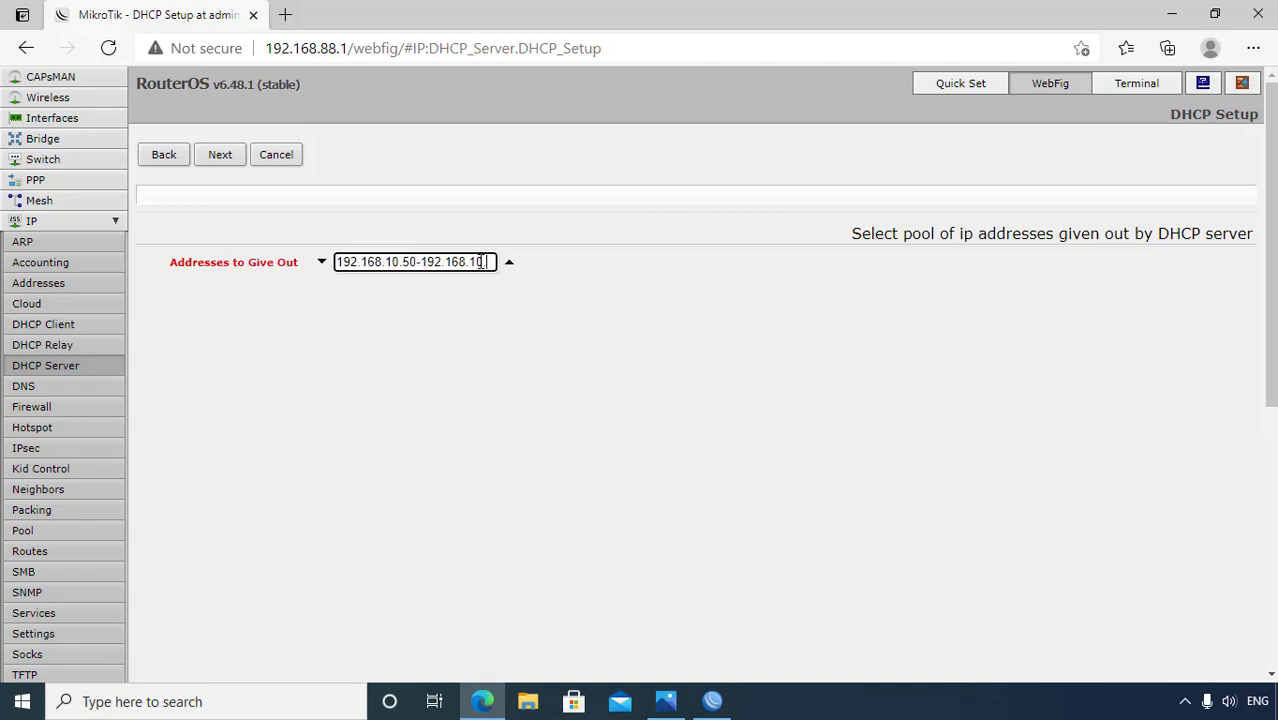
type("15")
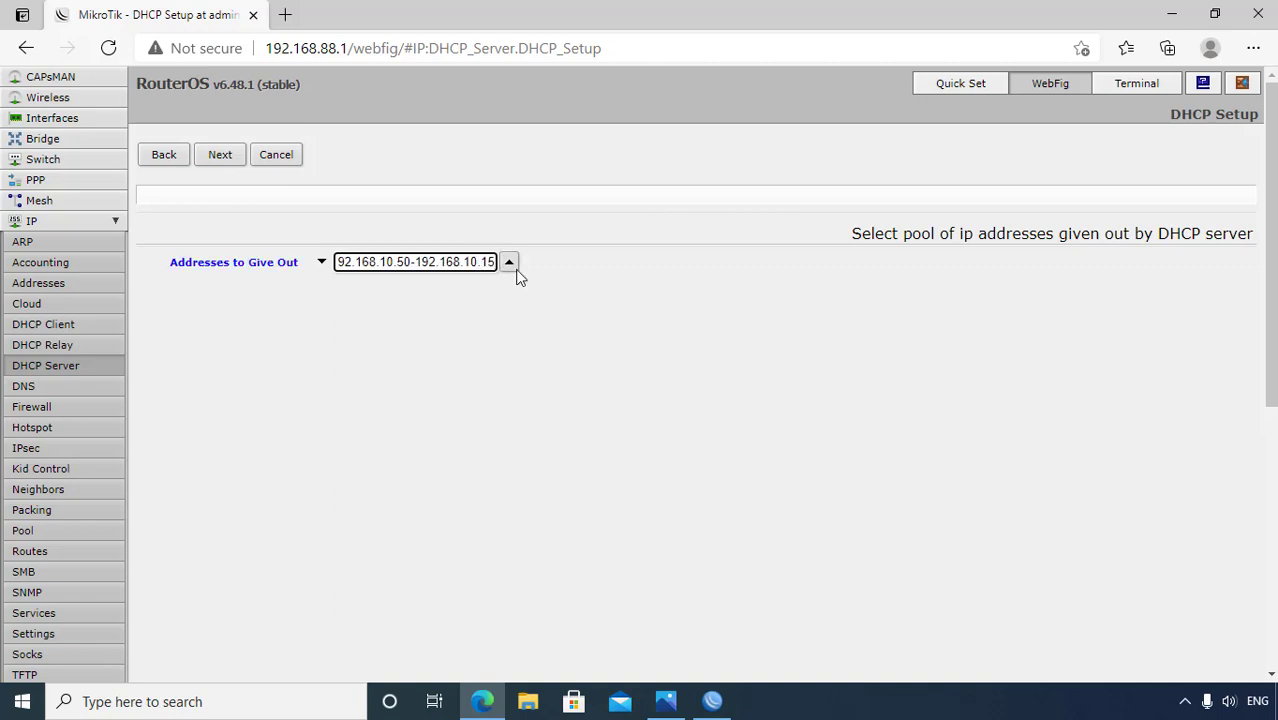
type("0")
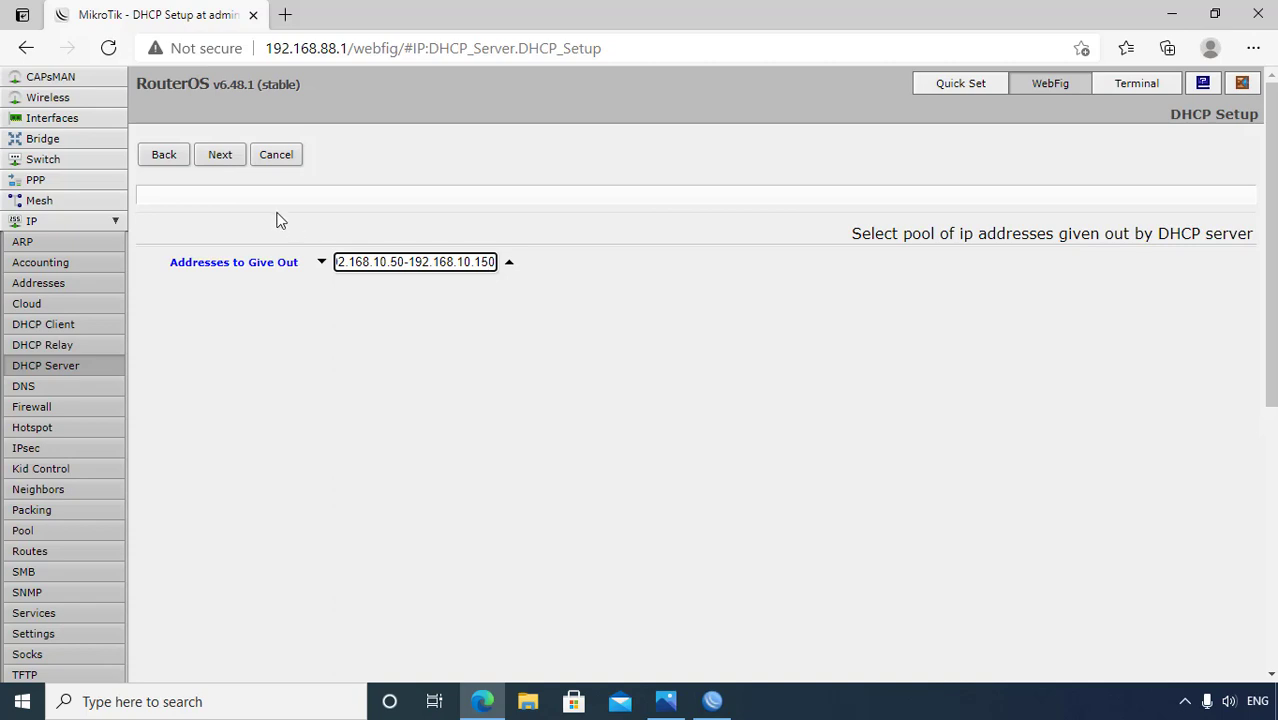
left_click(230, 162)
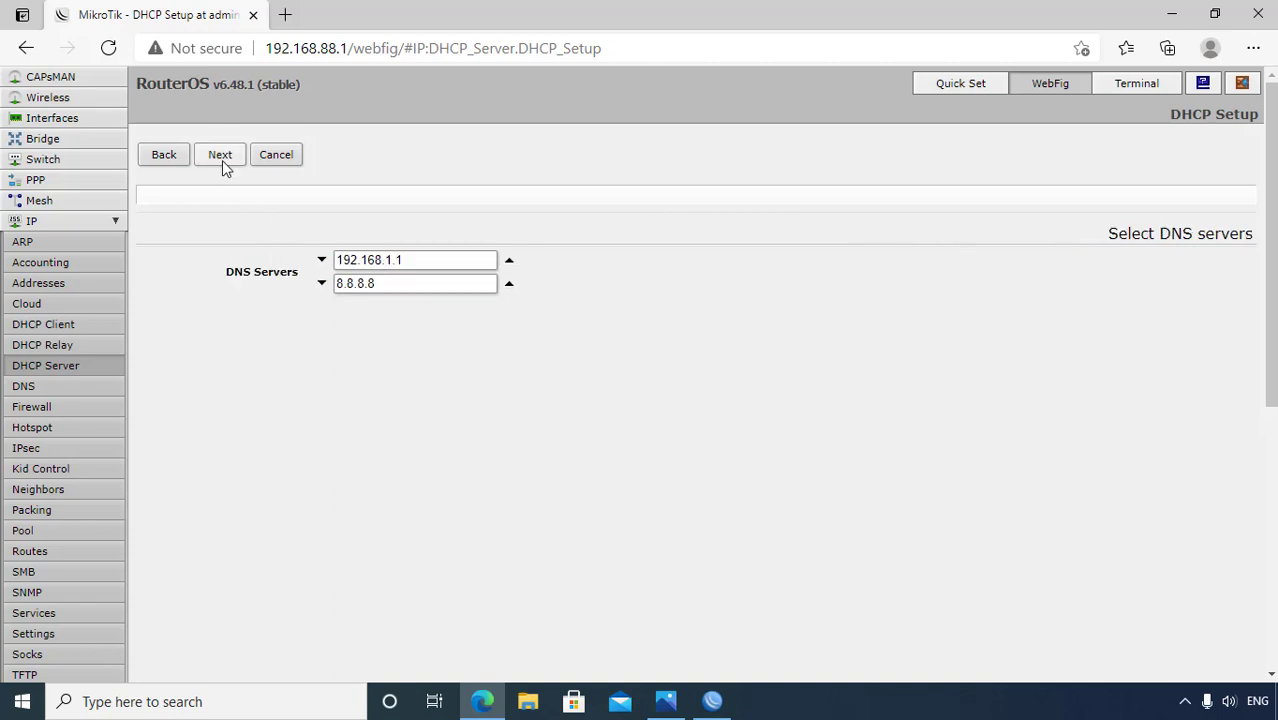
Accept DNS servers 192.168.1.1 and 8.8.8.8 and complete the VLAN 10 DHCP setup with a lease time of 02:10:00.
left_click(222, 160)
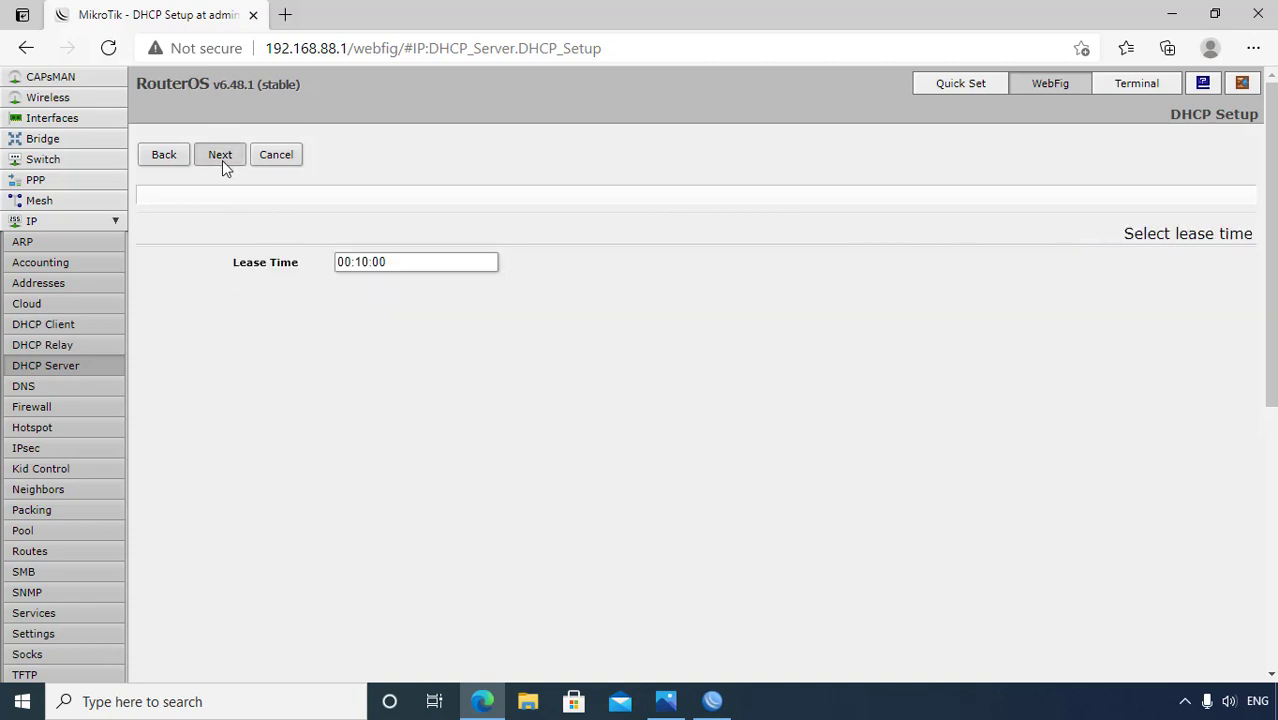
double_click(348, 262)
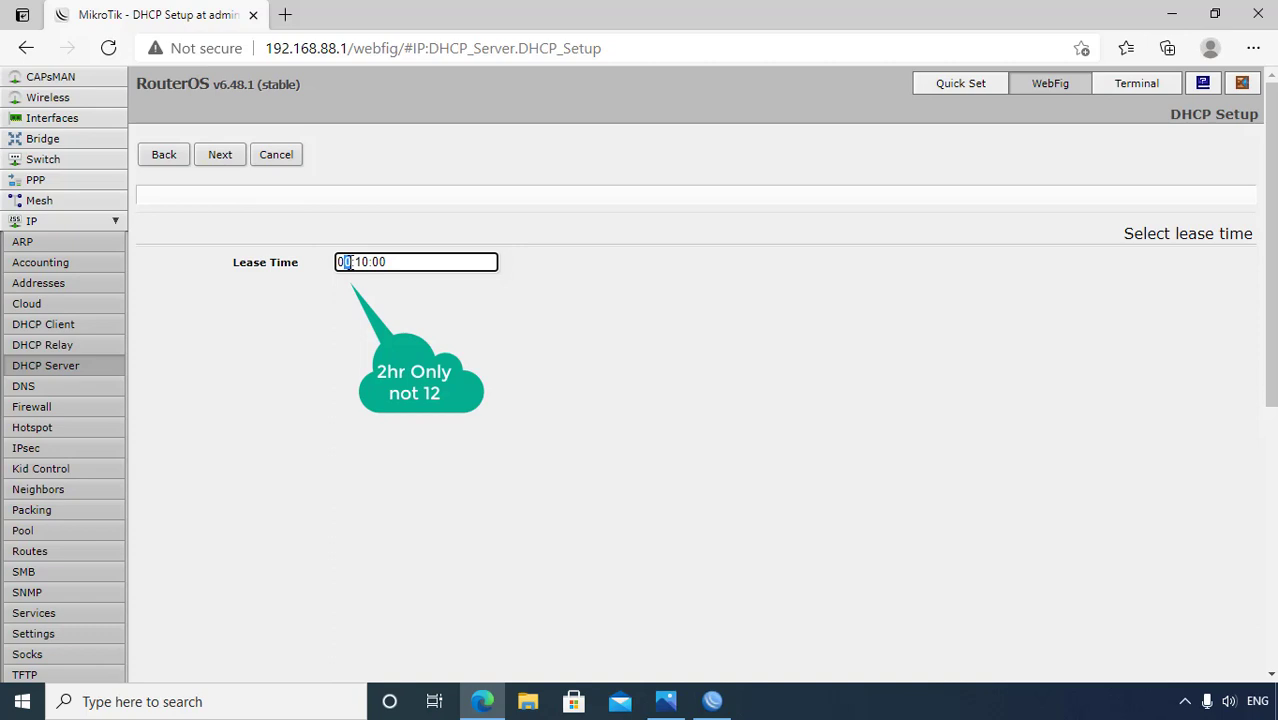
left_click(219, 156)
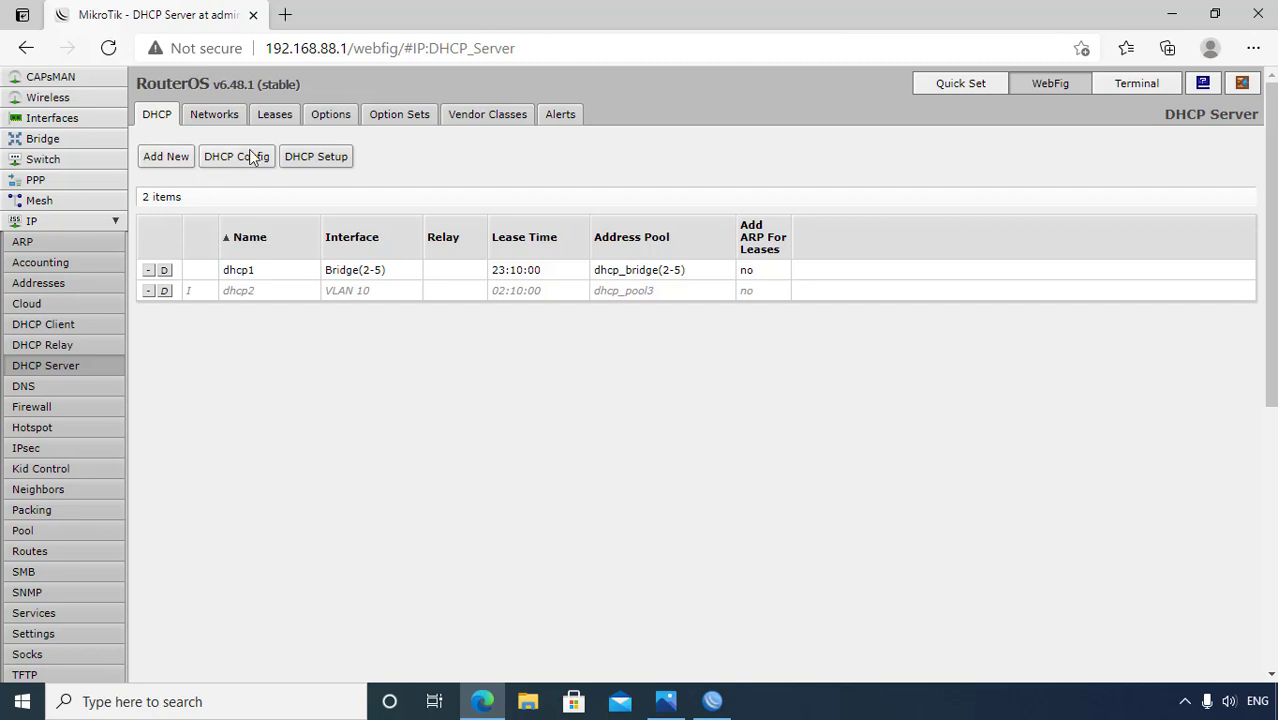
Start DHCP Setup on interface VLAN 20, accepting address space 192.168.20.0/24 and the suggested gateway.
left_click(303, 160)
left_click(452, 264)
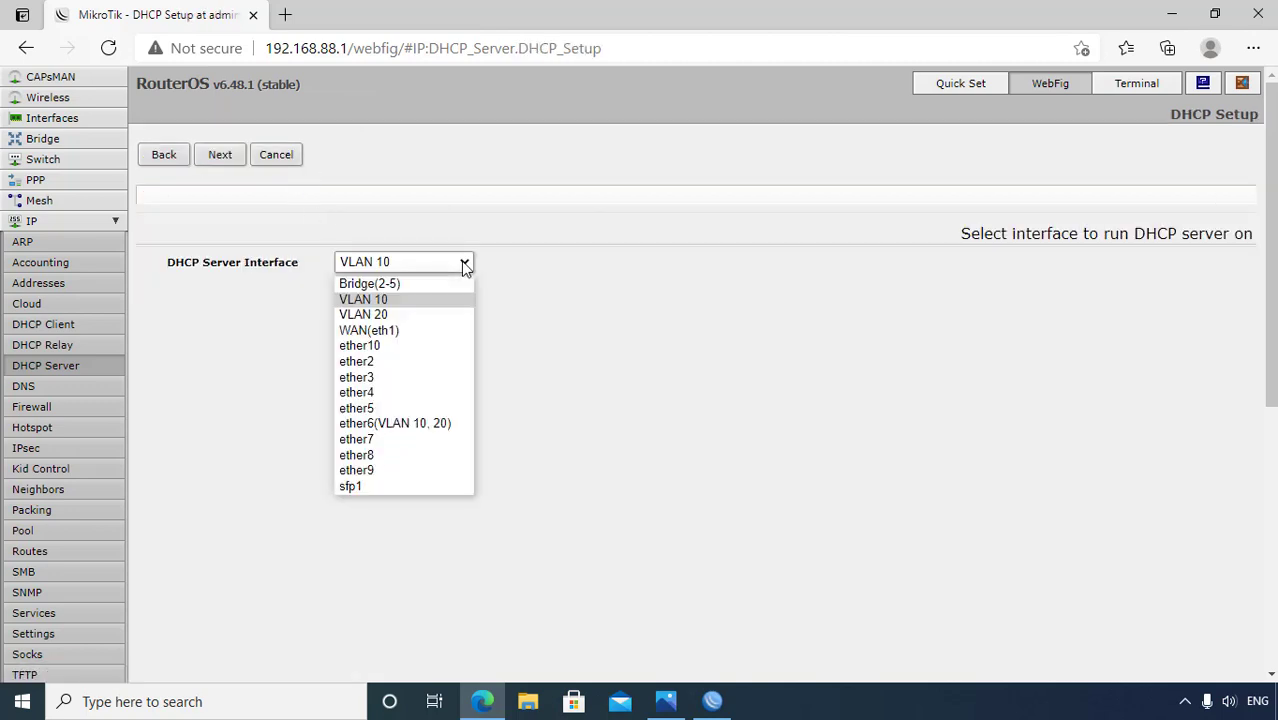
left_click(438, 315)
left_click(220, 160)
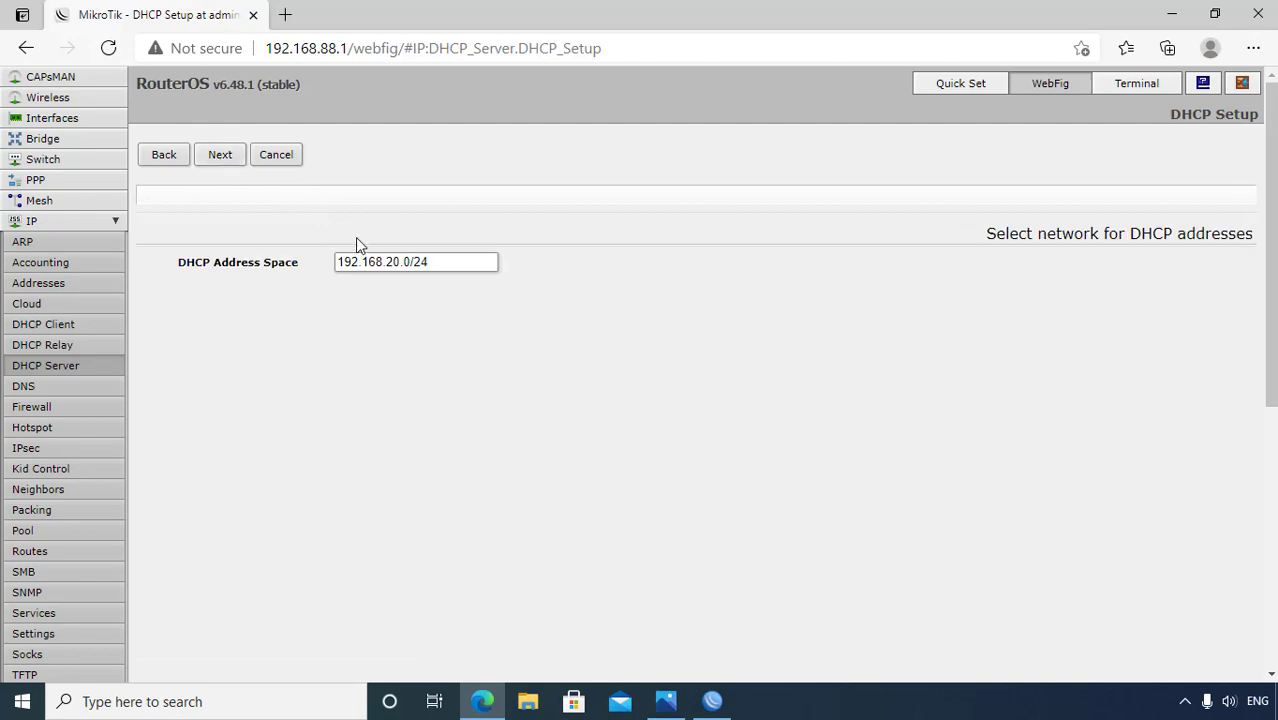
left_click(218, 160)
left_click(218, 160)
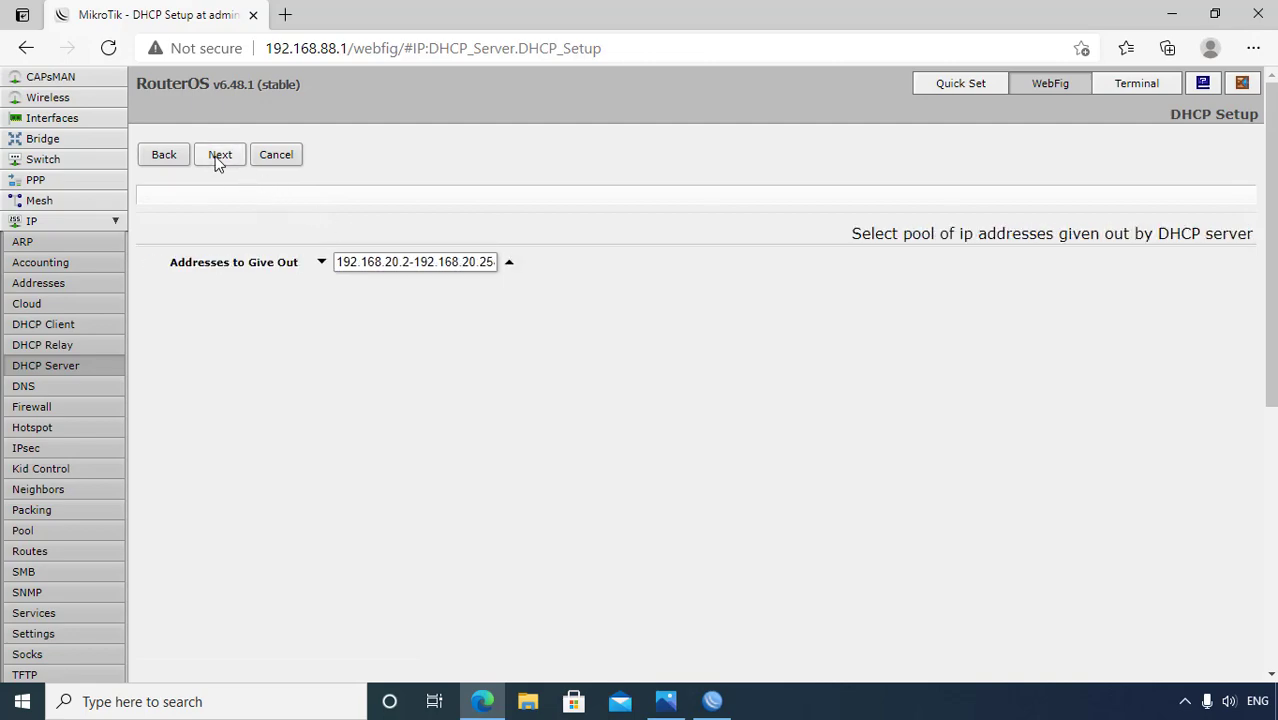
Check the VLAN diagram for the DHCP range and set VLAN 20's address pool to 192.168.20.50-192.168.20.150.
left_click(684, 706)
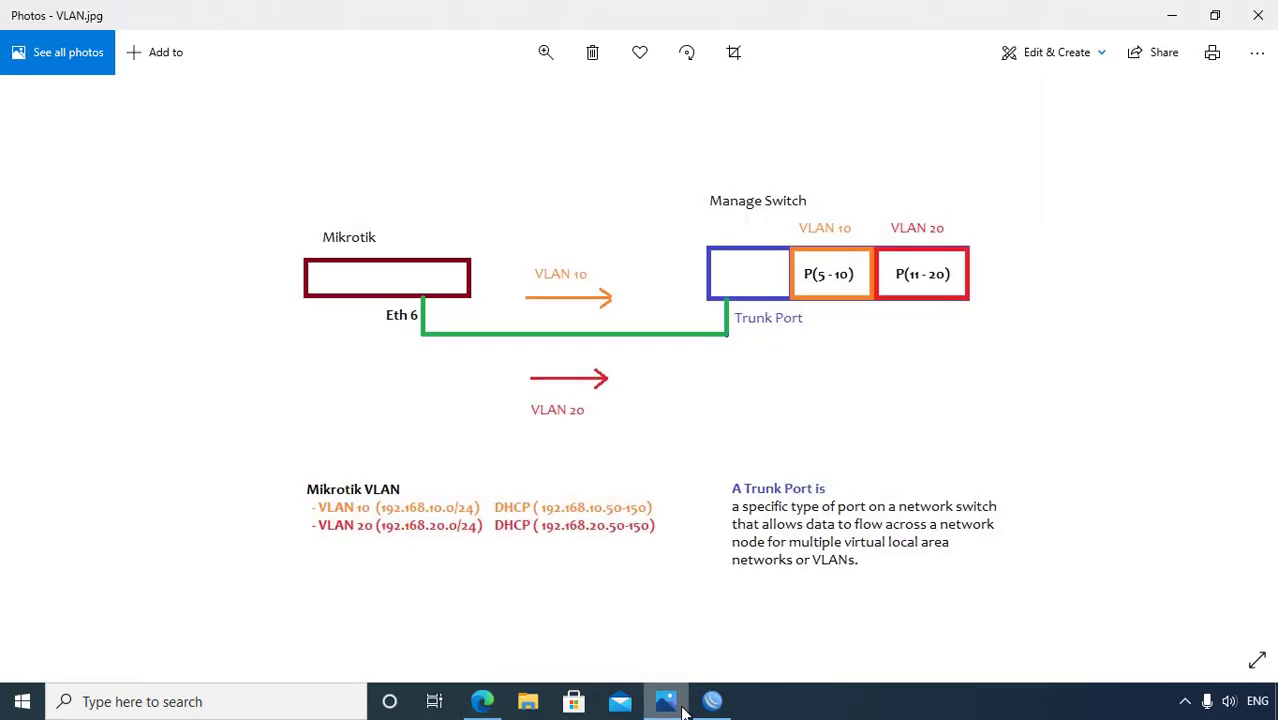
left_click(675, 706)
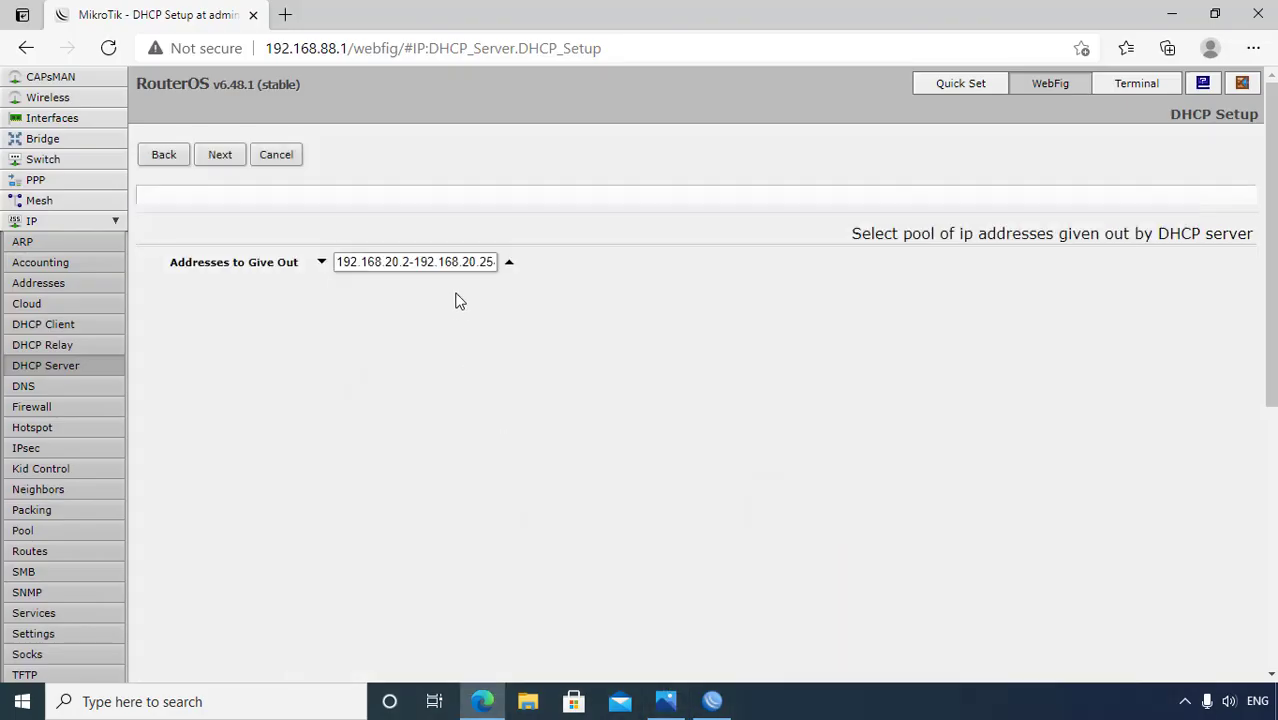
left_click(403, 261)
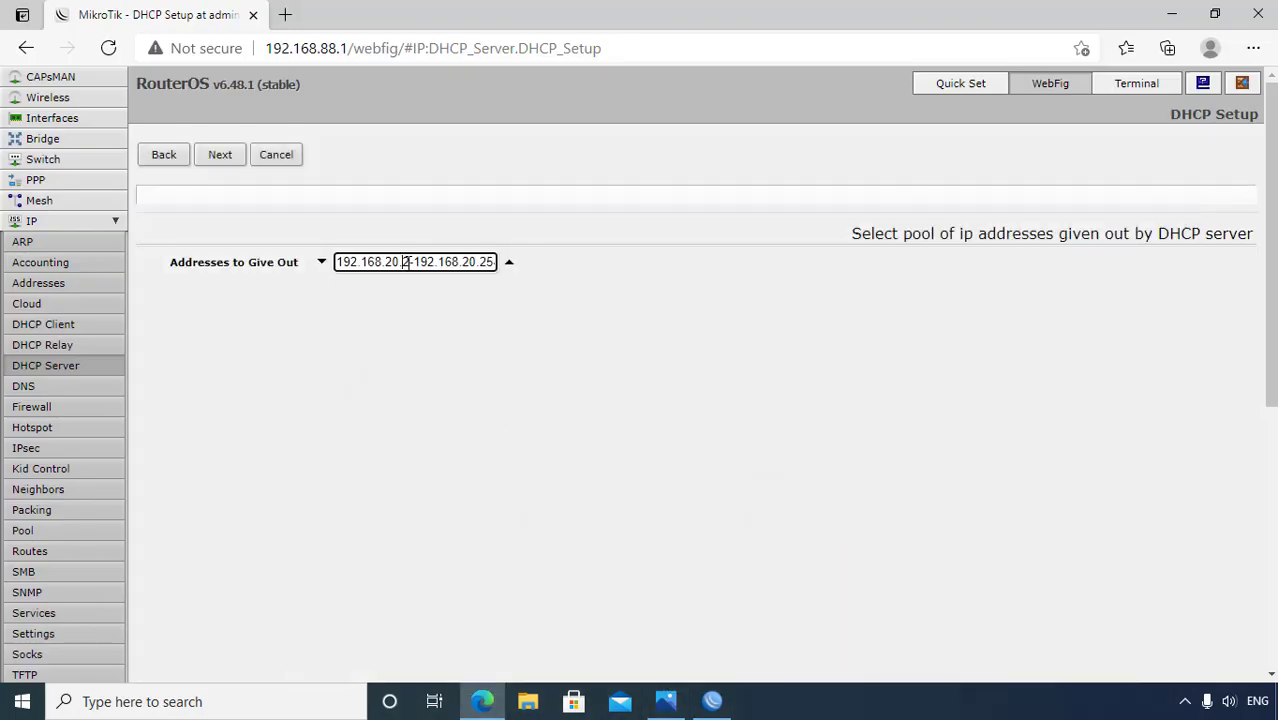
type("50")
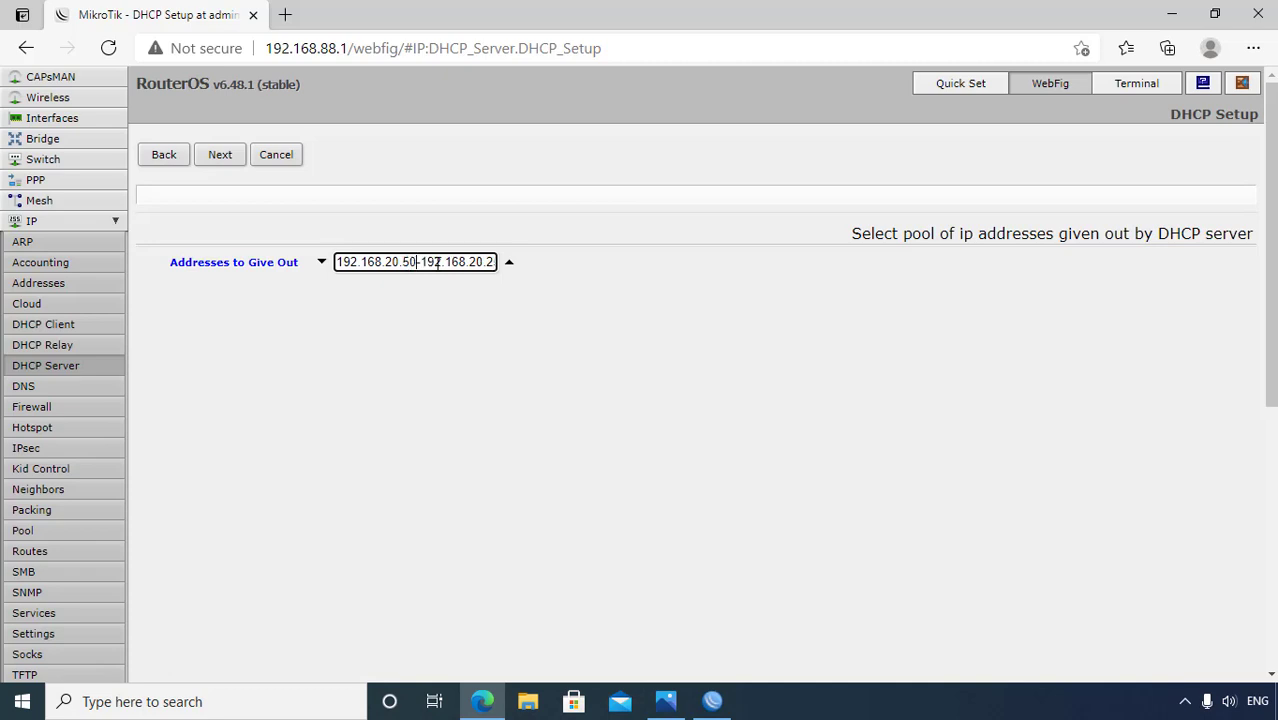
left_click_drag(489, 261, 528, 260)
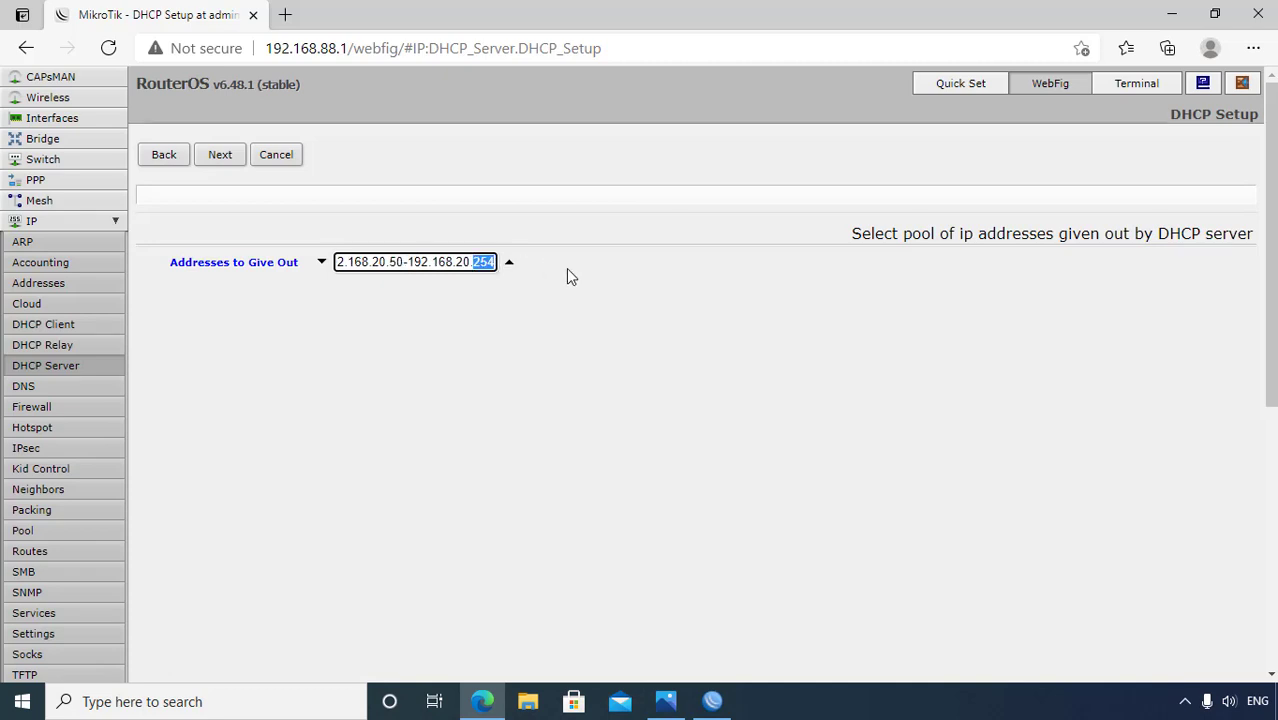
type("150")
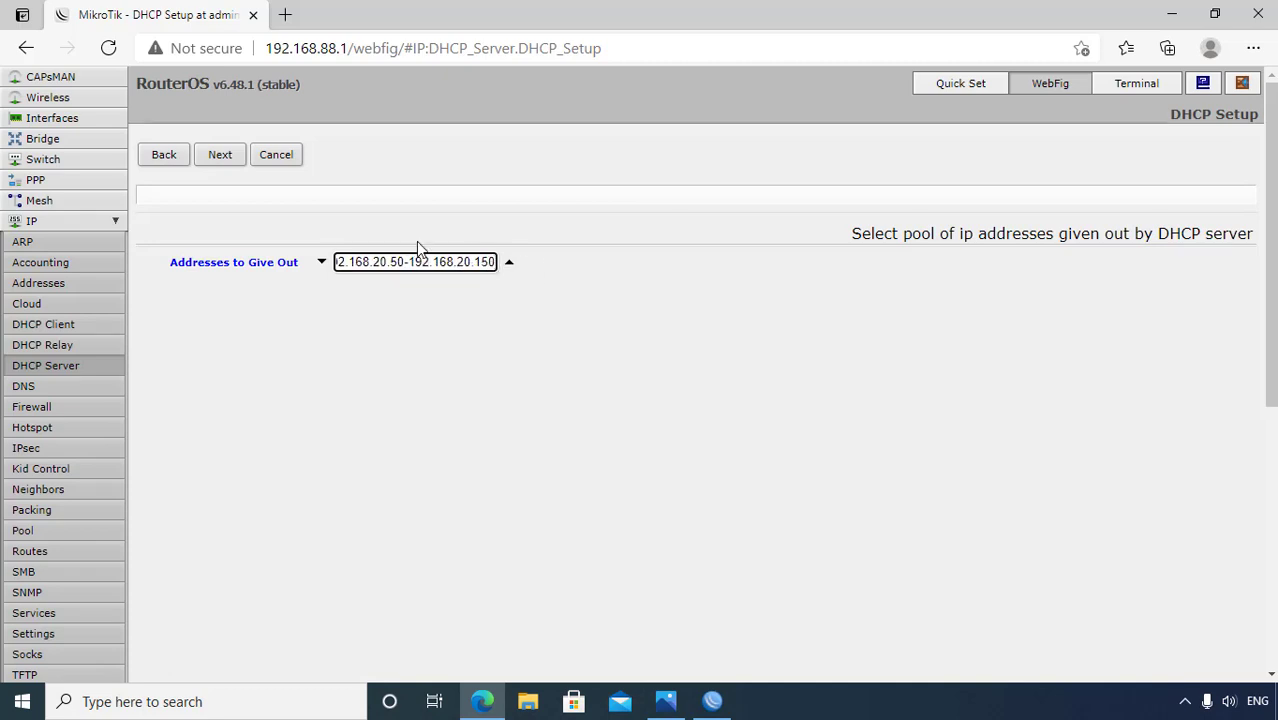
left_click(221, 158)
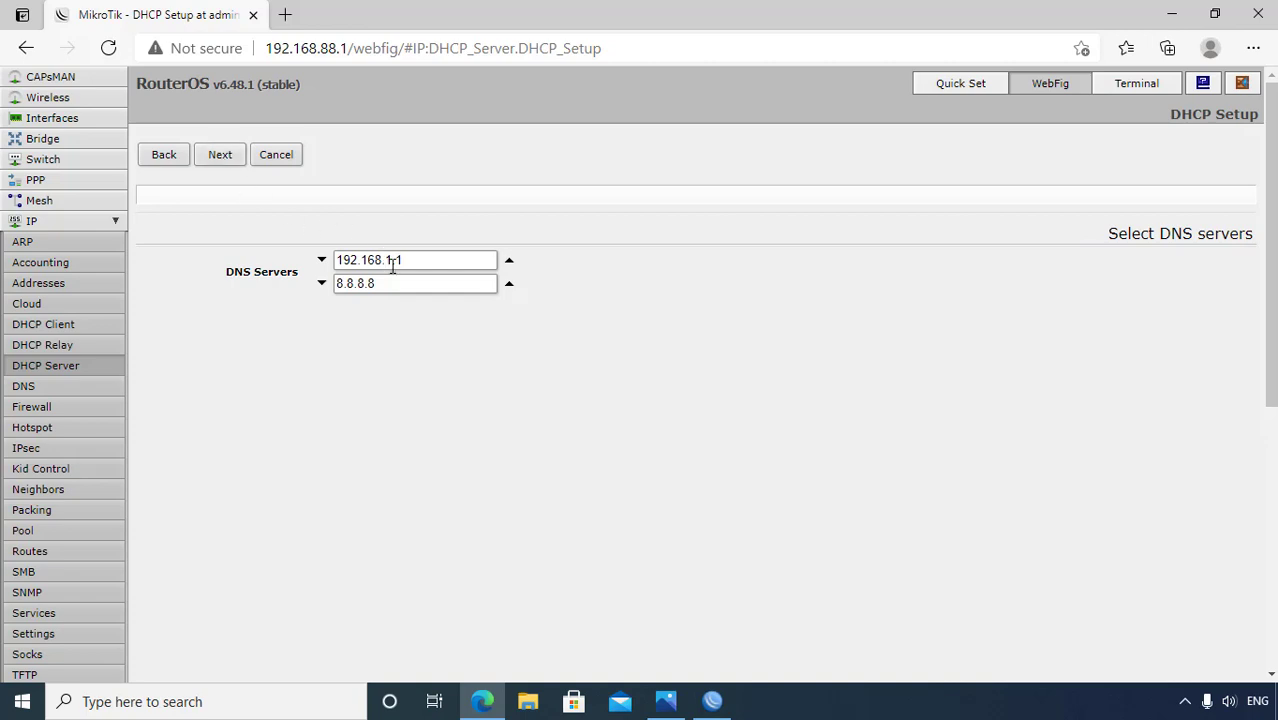
Accept DNS servers 192.168.1.1 and 8.8.8.8 and complete the VLAN 20 DHCP setup with a lease time of 02:10:00.
left_click(221, 156)
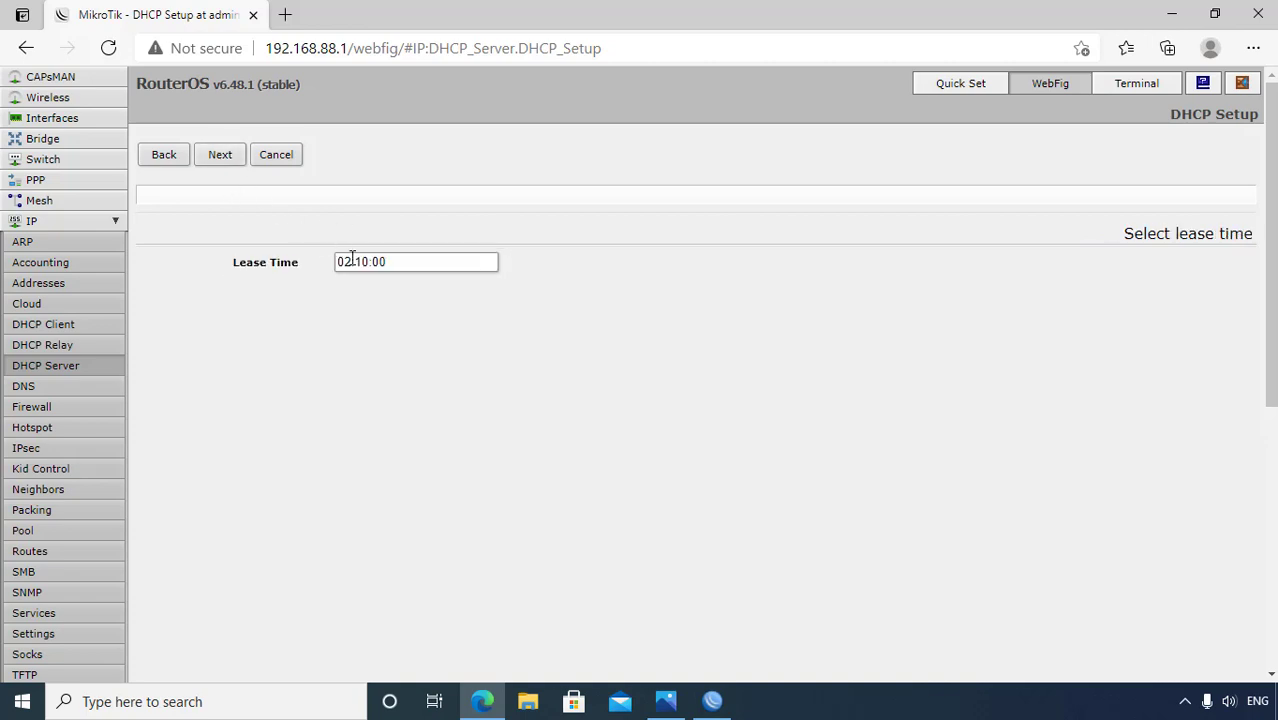
left_click_drag(345, 261, 339, 262)
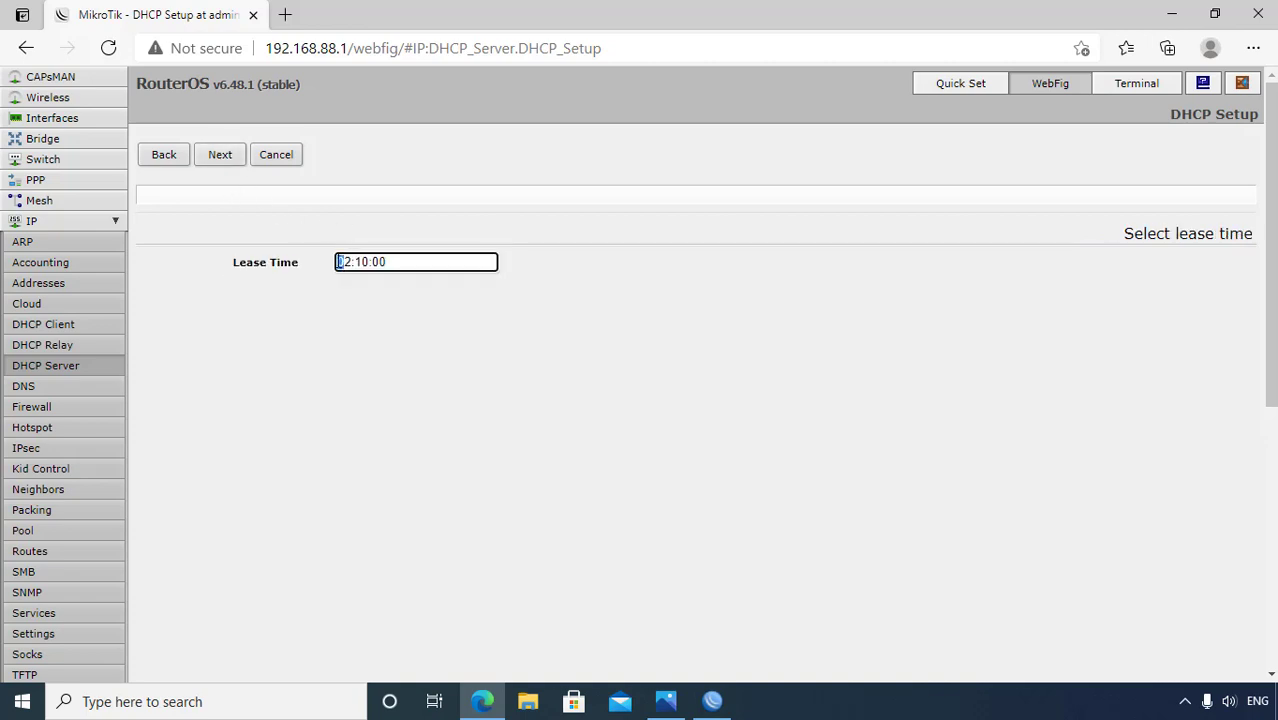
type("1")
left_click_drag(352, 262, 332, 267)
left_click(345, 261)
left_click(219, 157)
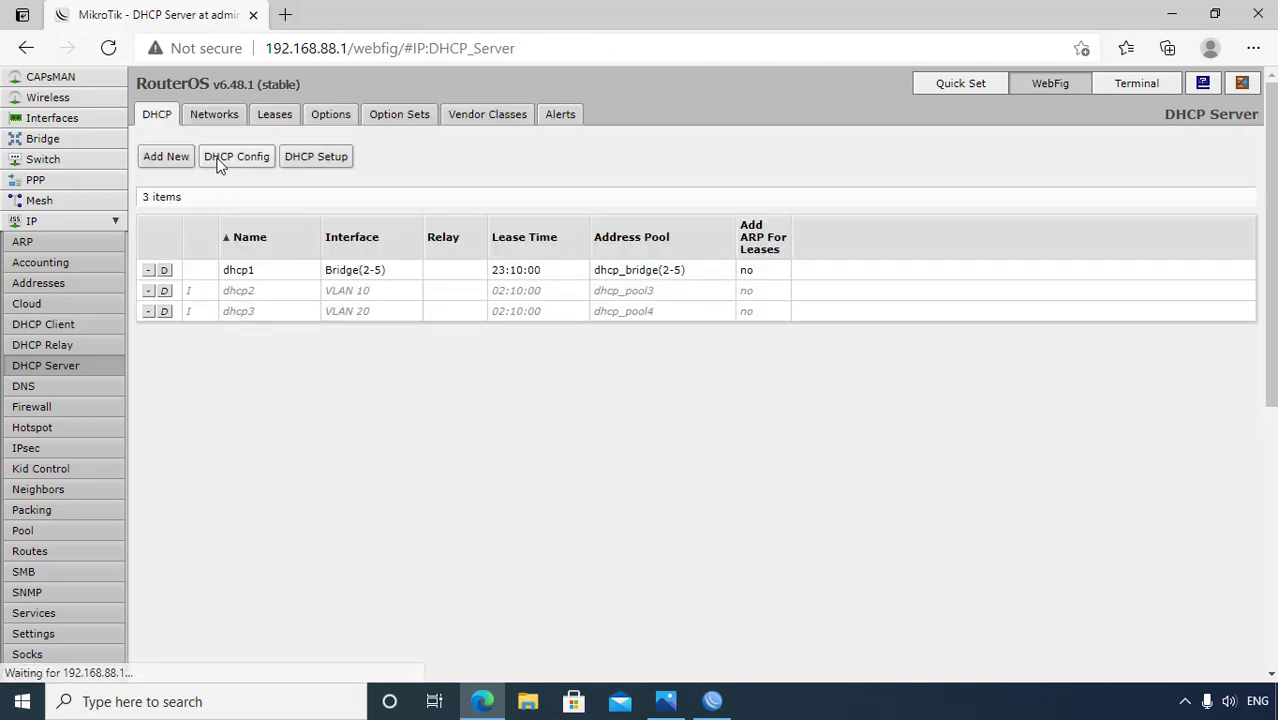
Set the VLAN 10 DHCP server's lease time to 12:10:00 and save the server.
left_click(357, 297)
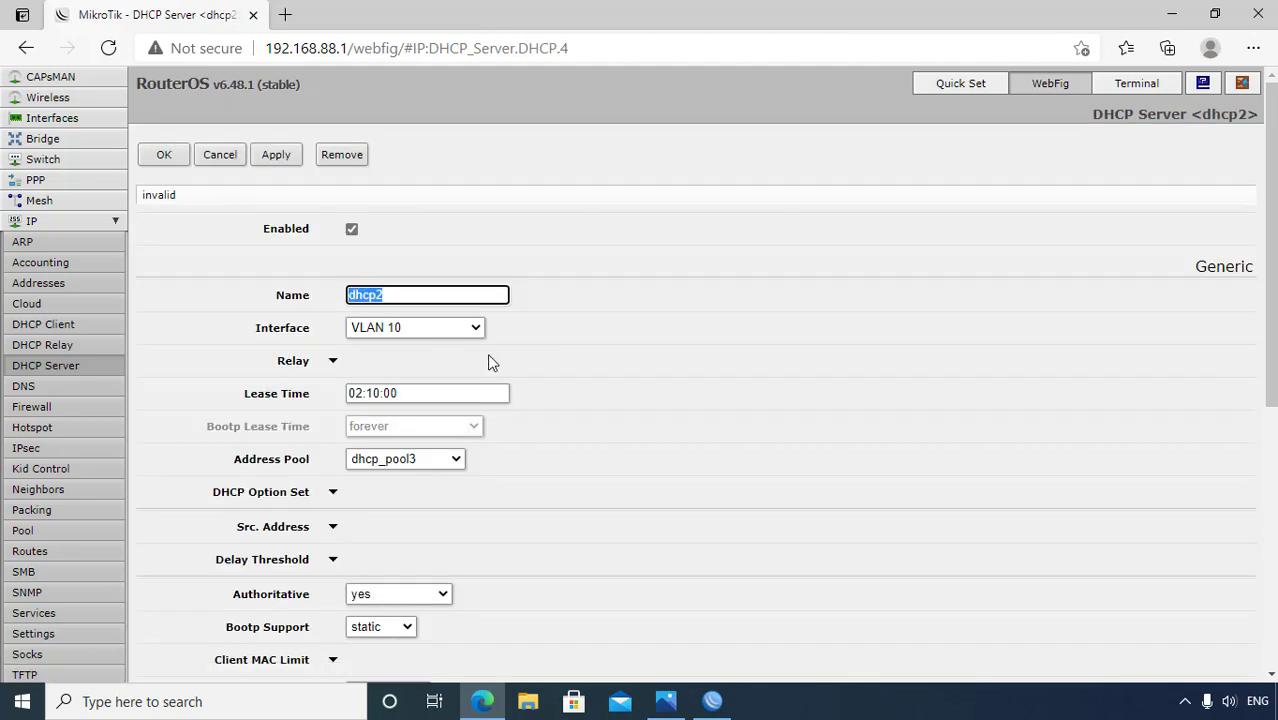
left_click(358, 393)
left_click_drag(353, 393, 349, 393)
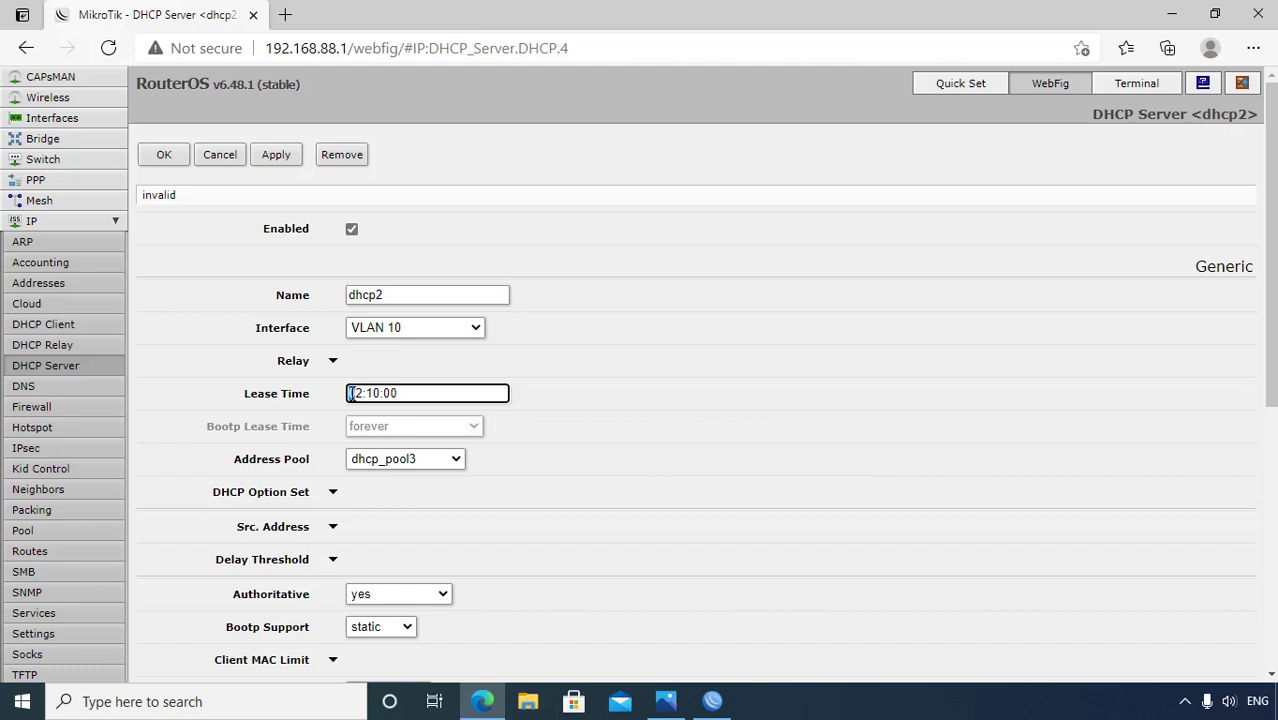
type("1")
left_click_drag(400, 395, 250, 328)
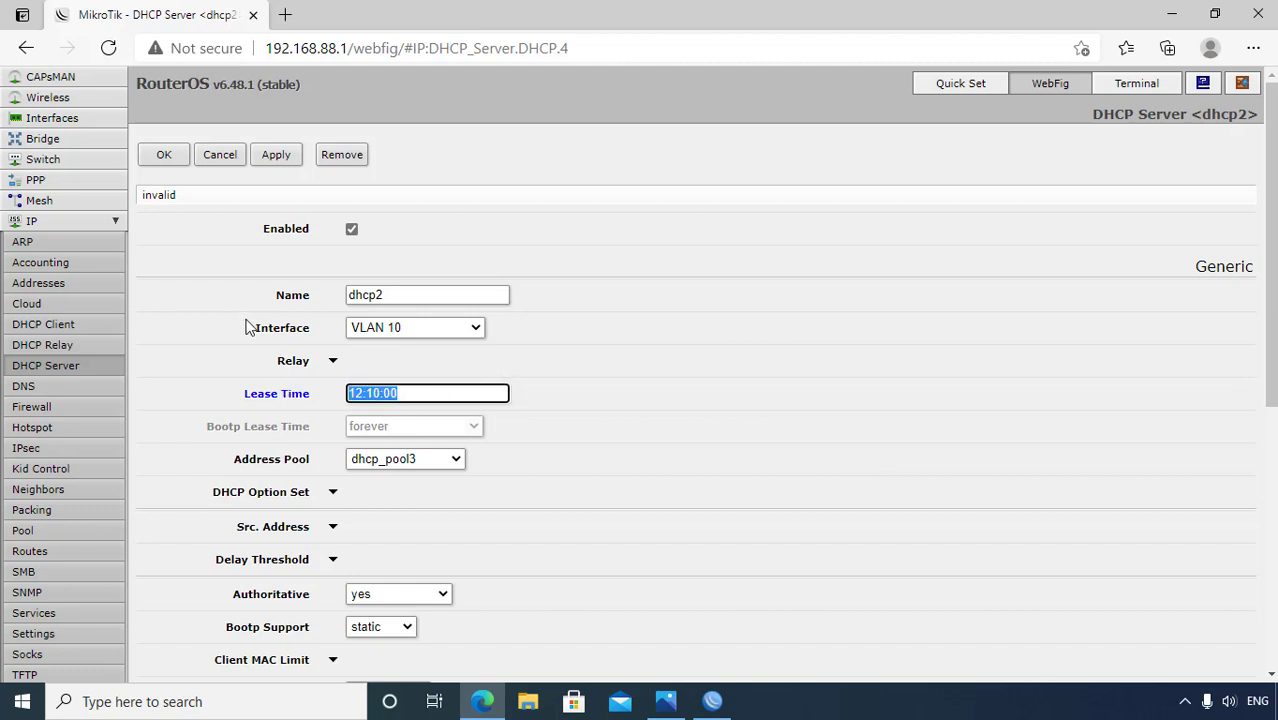
left_click(222, 276)
left_click(272, 160)
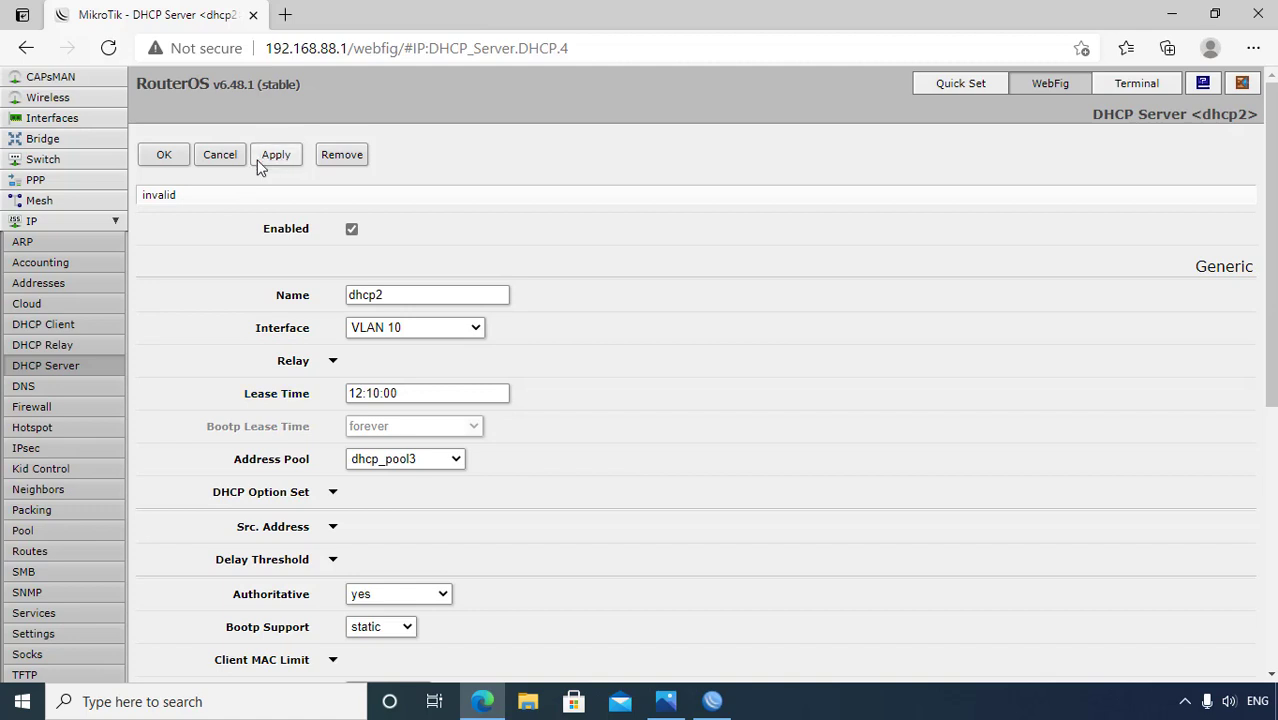
left_click(165, 155)
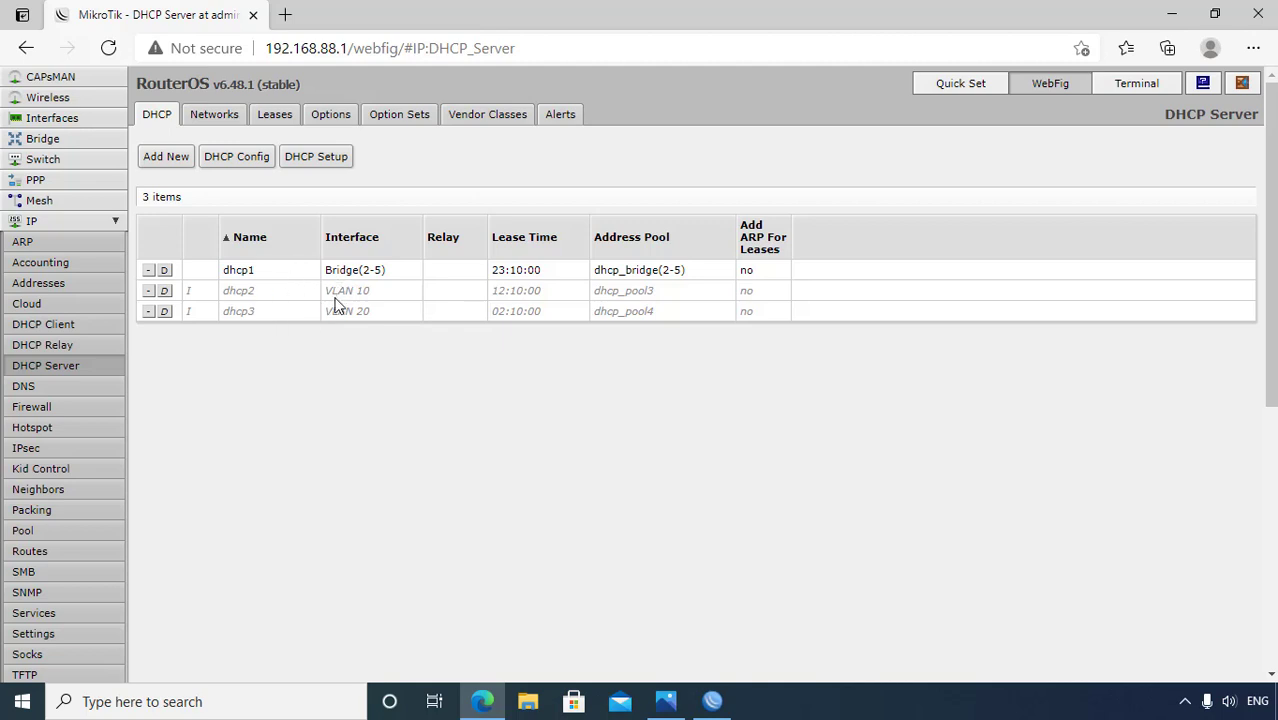
Start a new firewall NAT rule on the srcnat chain with source address 192.168.10.0/24.
left_click(85, 407)
left_click(240, 115)
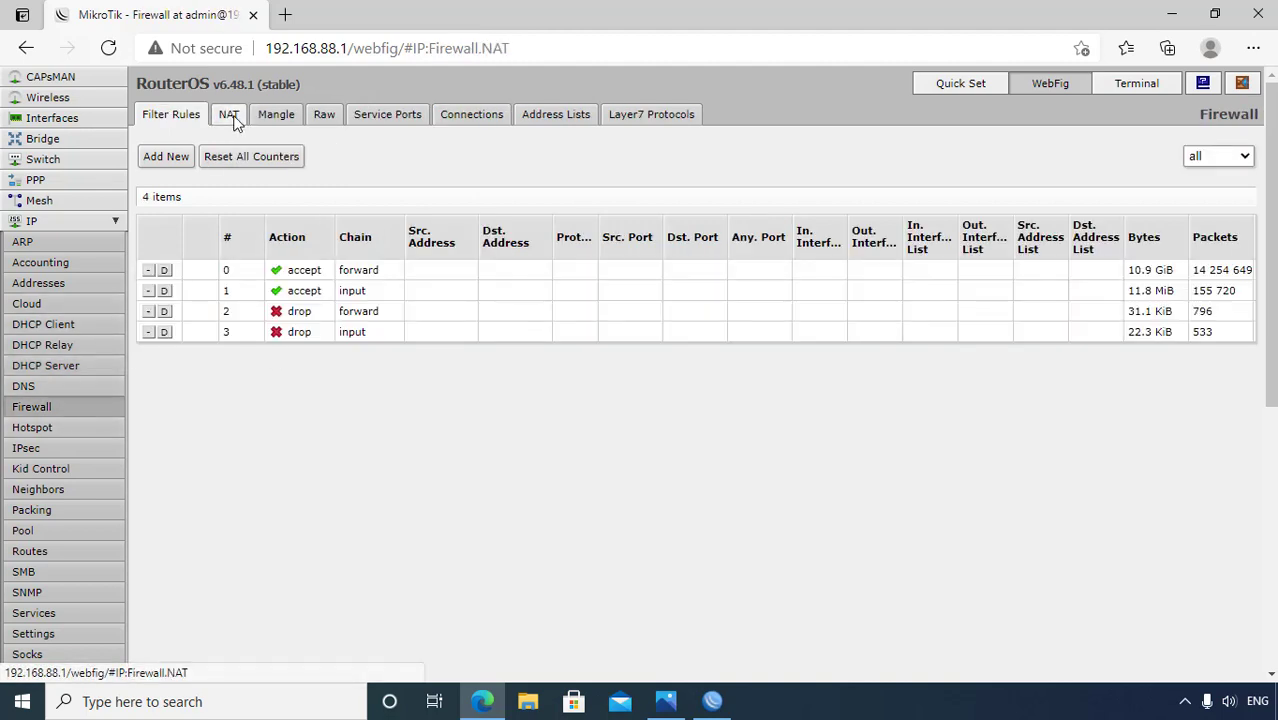
left_click_drag(332, 246, 403, 247)
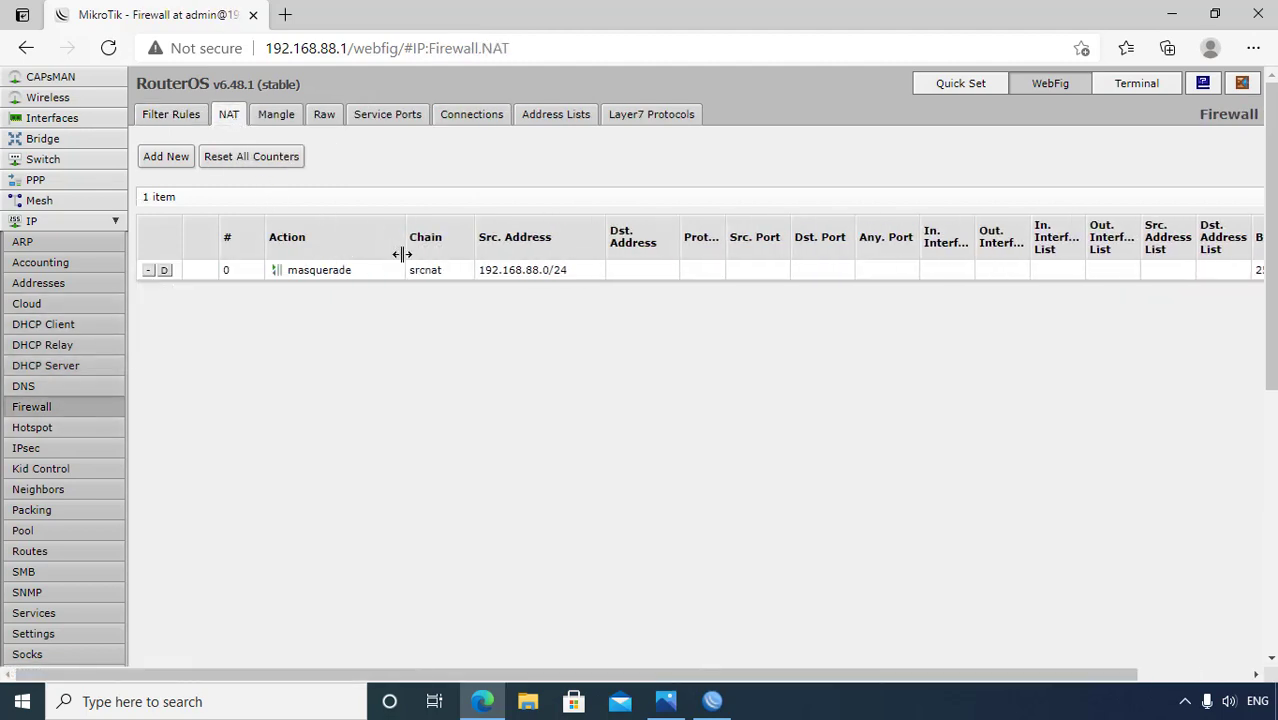
left_click(170, 158)
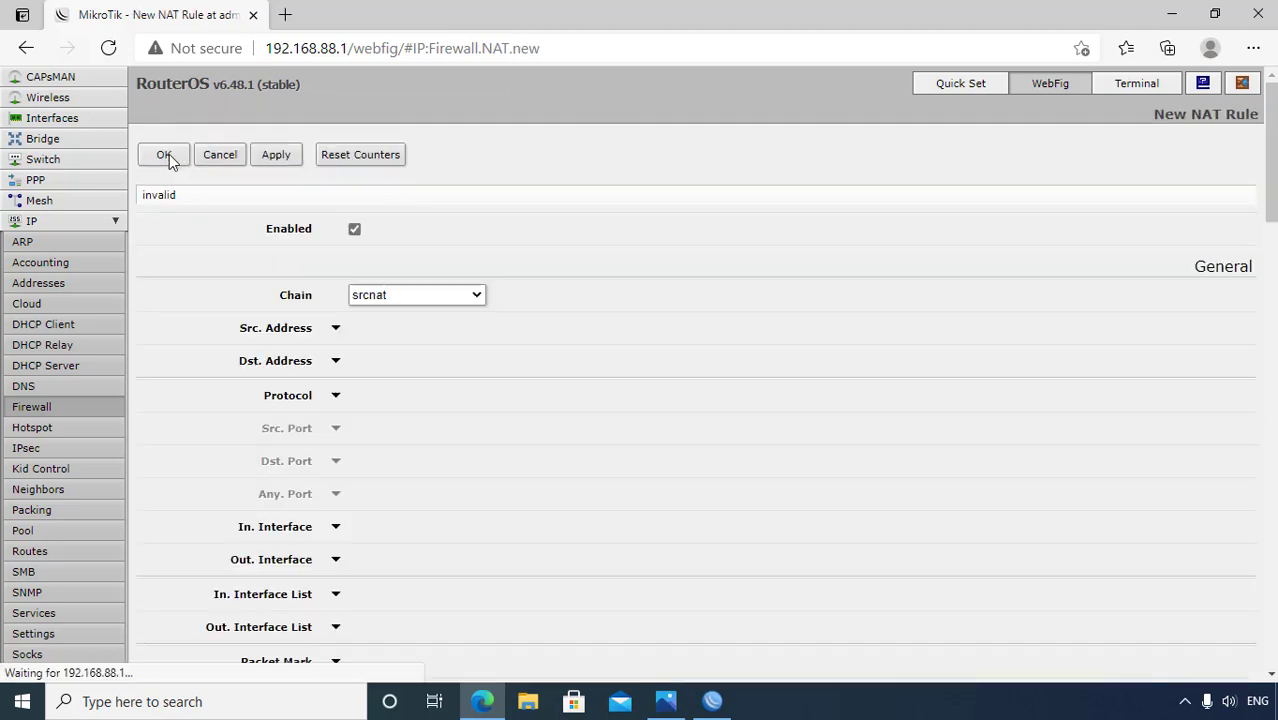
left_click(336, 328)
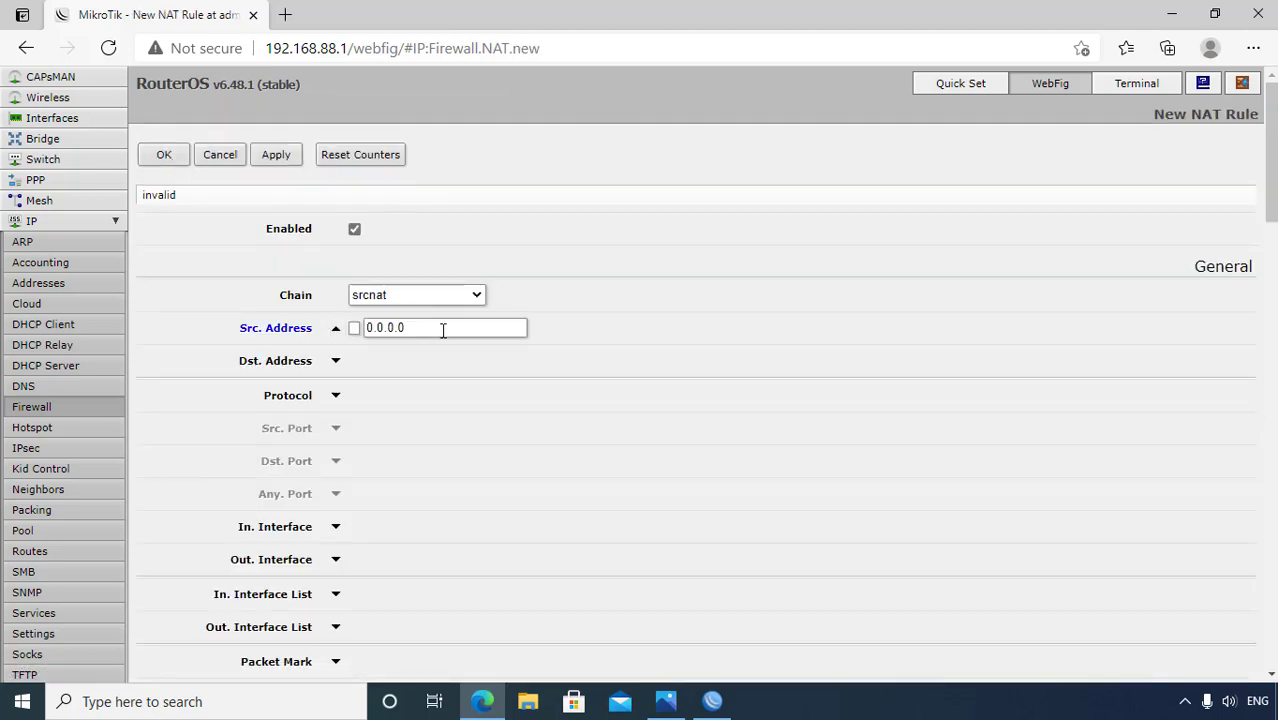
left_click_drag(442, 331, 362, 331)
type("192")
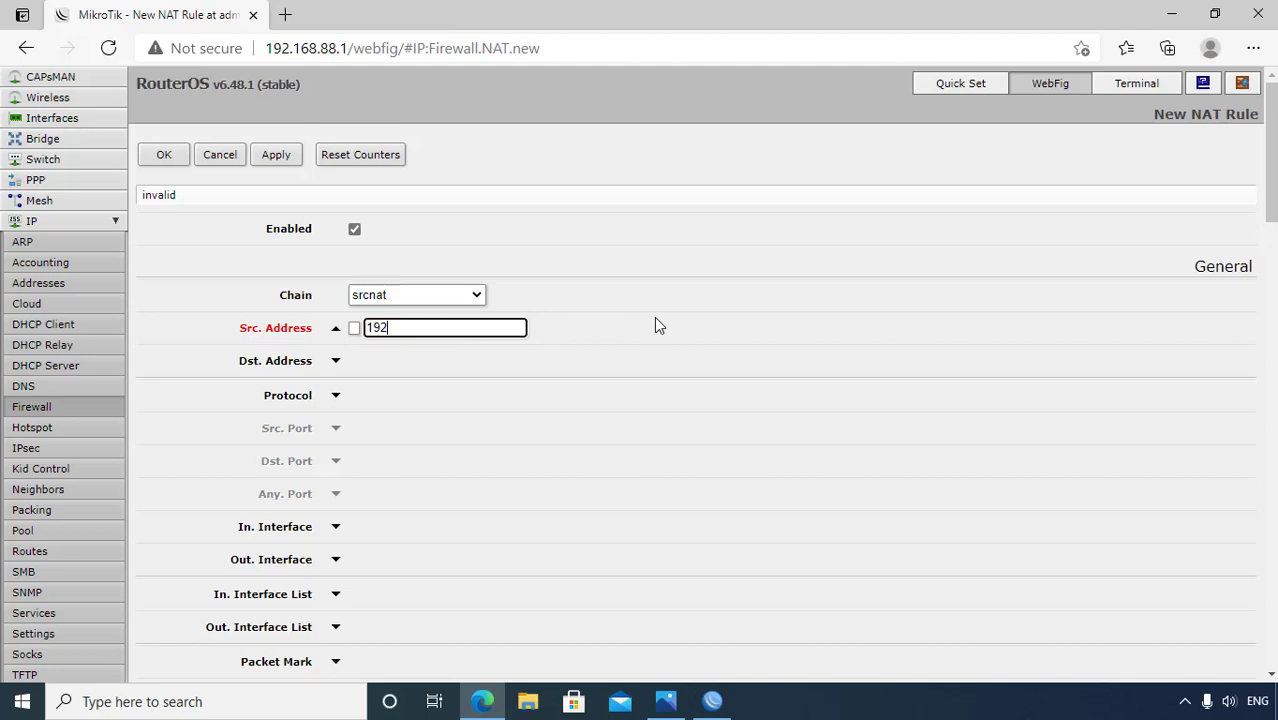
type(".168.10.0/24")
Set the VLAN 10 NAT rule's action to masquerade and save the rule.
scroll(366, 350, "down", 12)
scroll(366, 355, "down", 5)
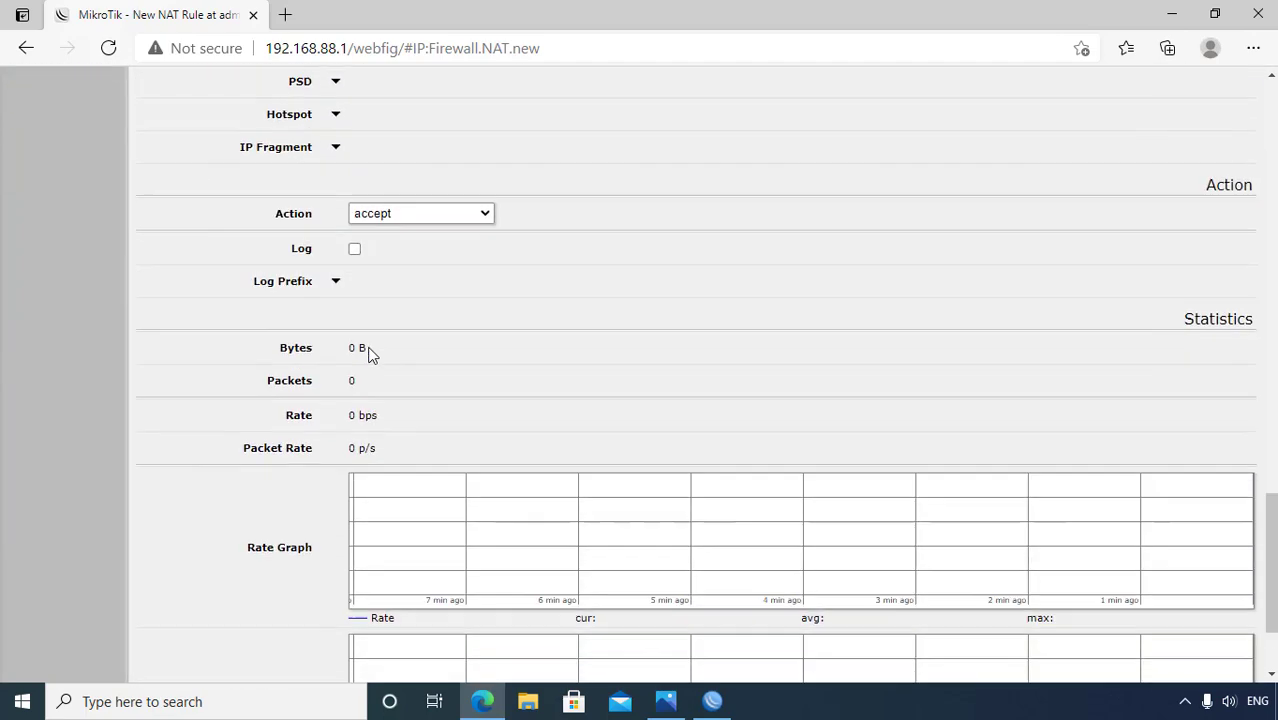
left_click(472, 175)
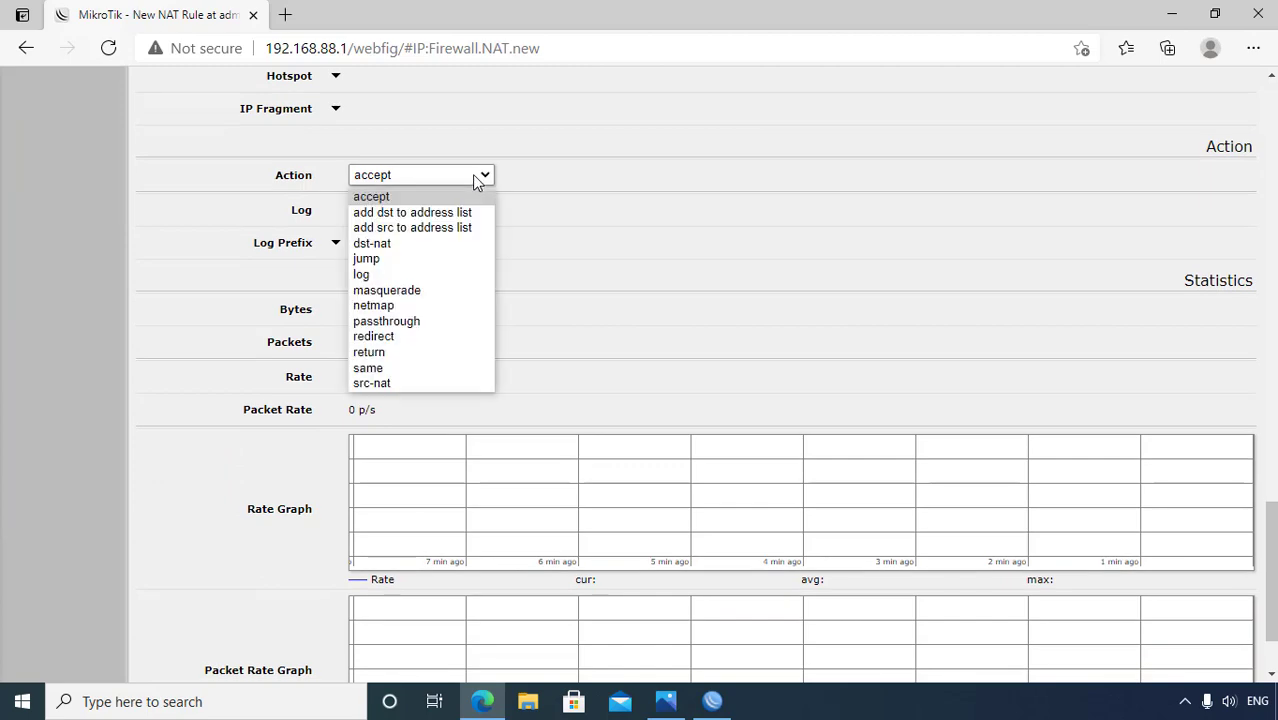
left_click(451, 290)
scroll(458, 310, "up", 3)
scroll(456, 308, "up", 14)
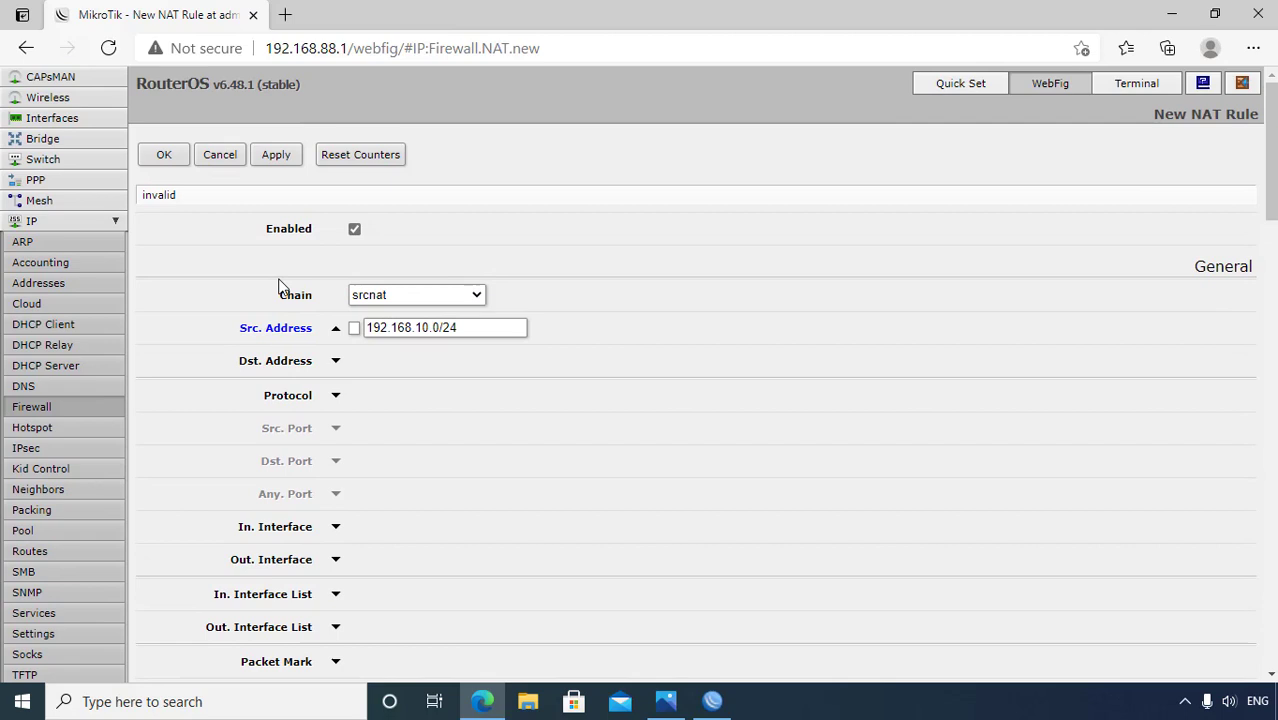
left_click(276, 155)
left_click(164, 156)
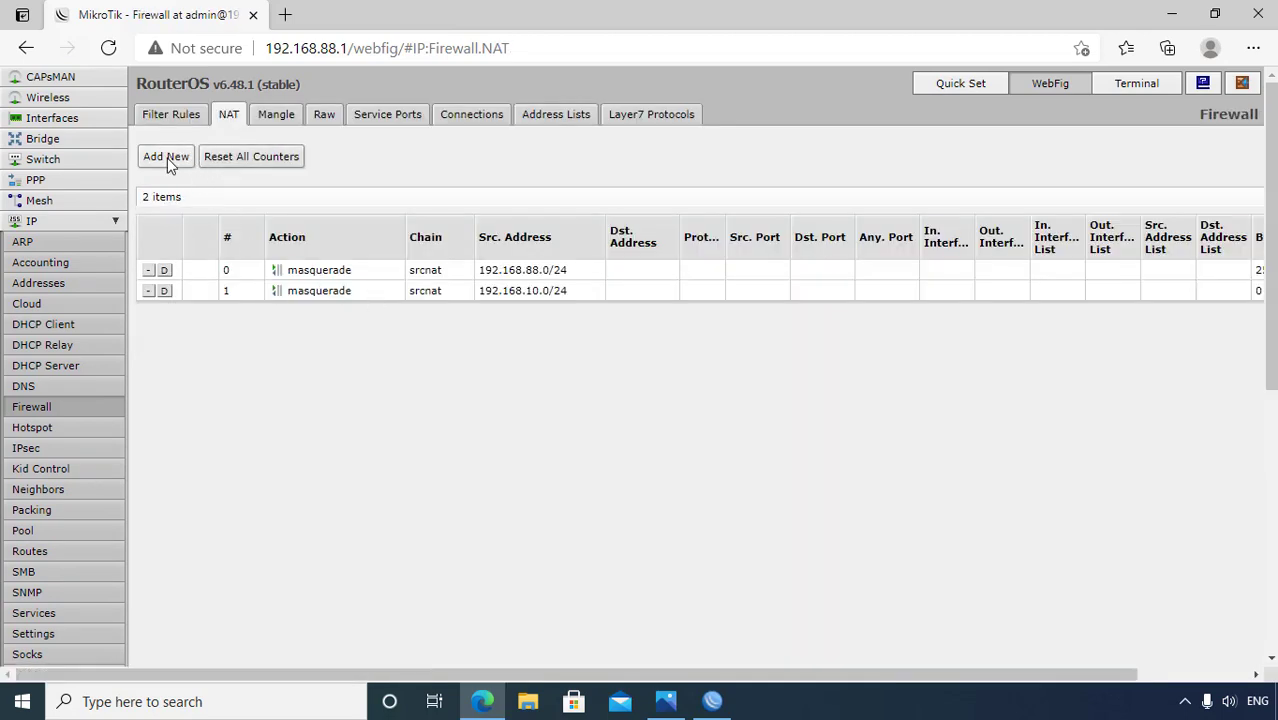
Start another srcnat NAT rule for VLAN 20 with source address 192.168.20.0/24.
left_click(165, 157)
left_click(336, 328)
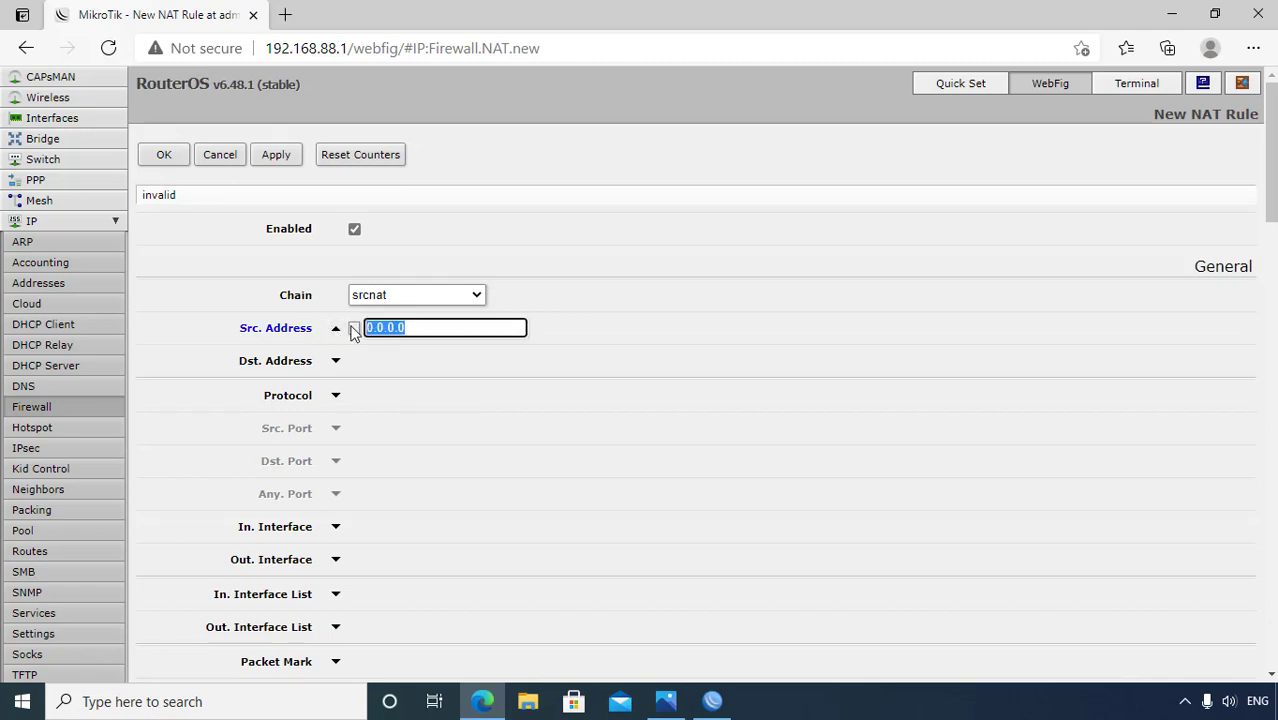
type("192.168.20")
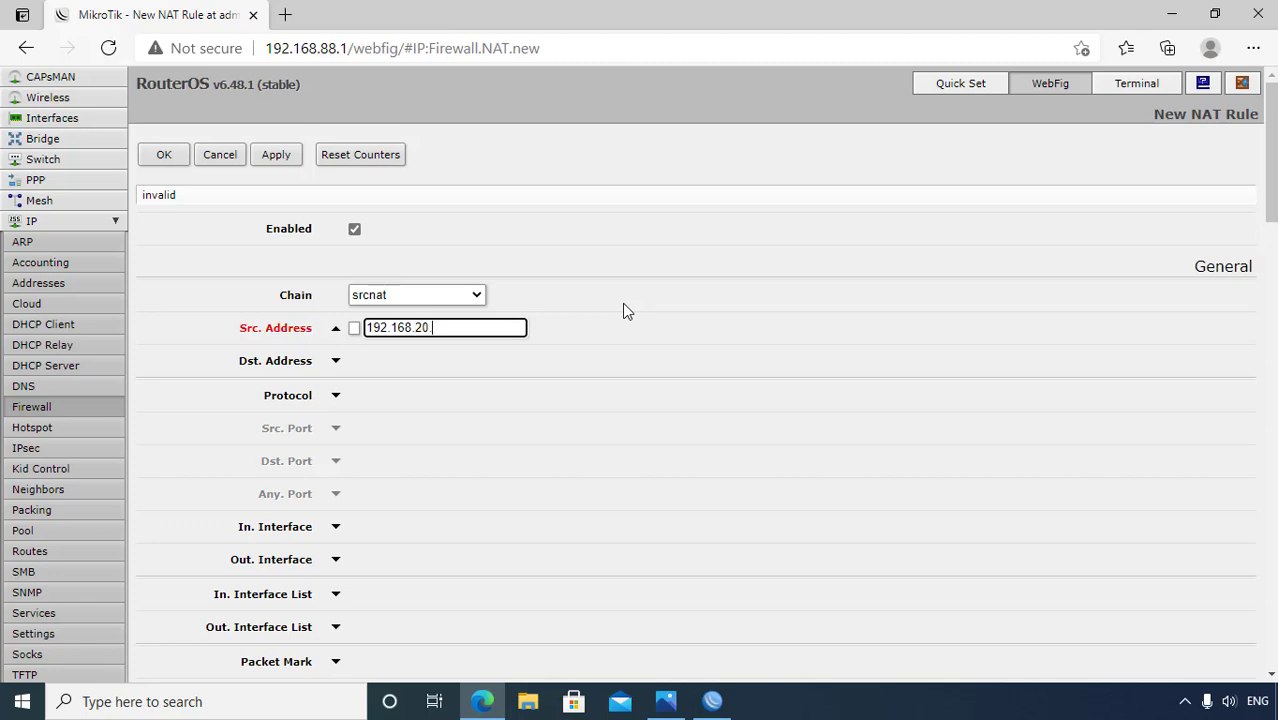
type(".0/24")
Set the VLAN 20 NAT rule's action to masquerade and save the rule.
scroll(622, 316, "down", 15)
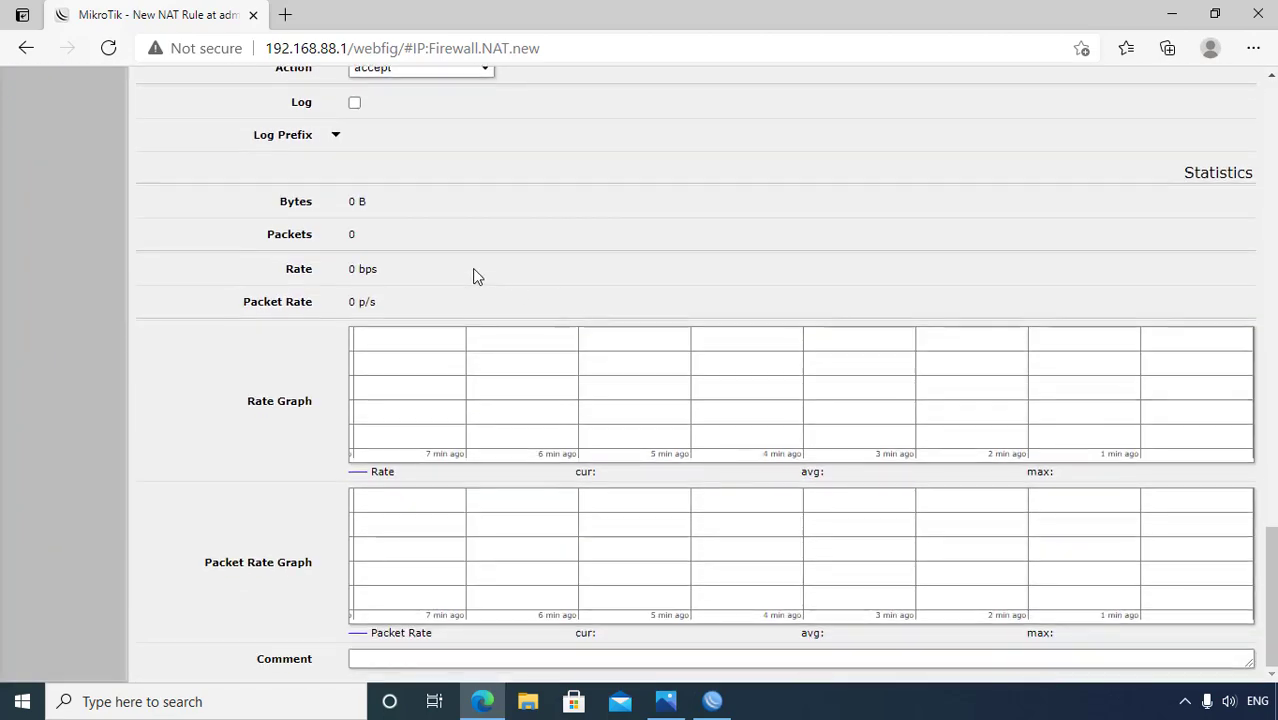
scroll(474, 274, "up", 2)
left_click(474, 255)
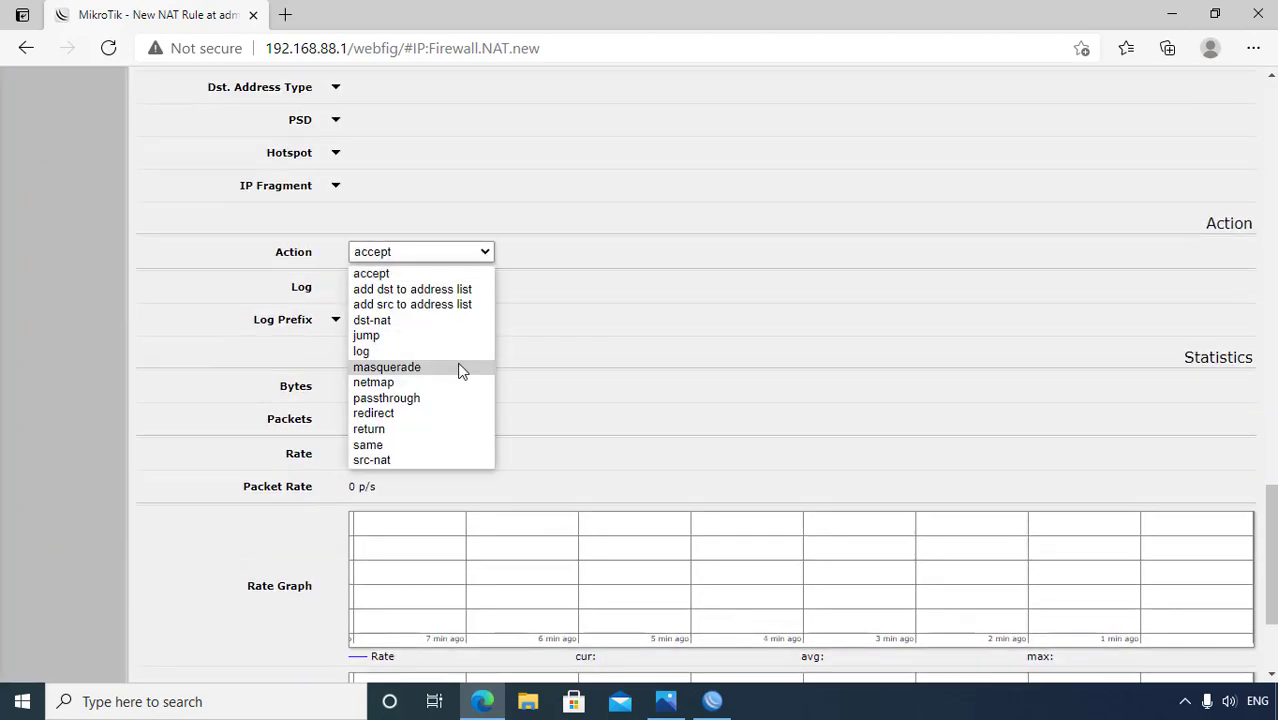
left_click(460, 369)
scroll(460, 369, "up", 15)
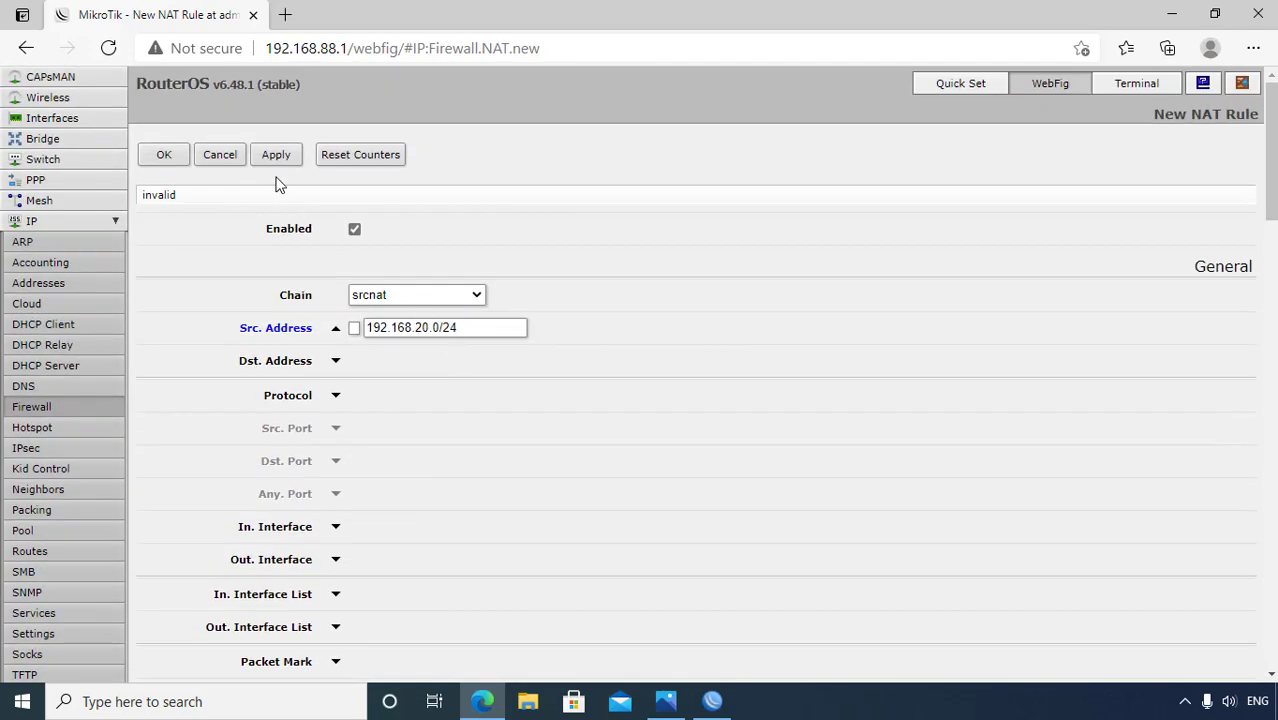
left_click(277, 160)
left_click(165, 157)
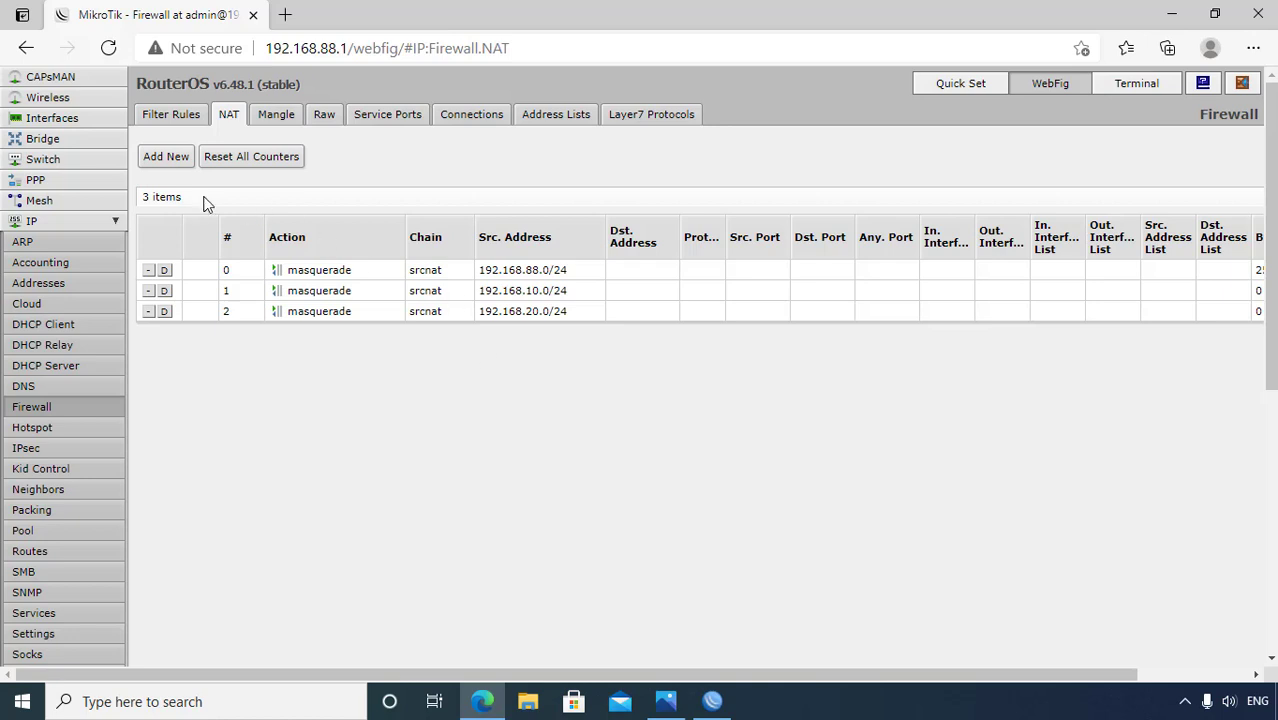
Open the router's list of VLAN interfaces to check VLAN 10 and VLAN 20.
left_click(94, 122)
left_click(595, 114)
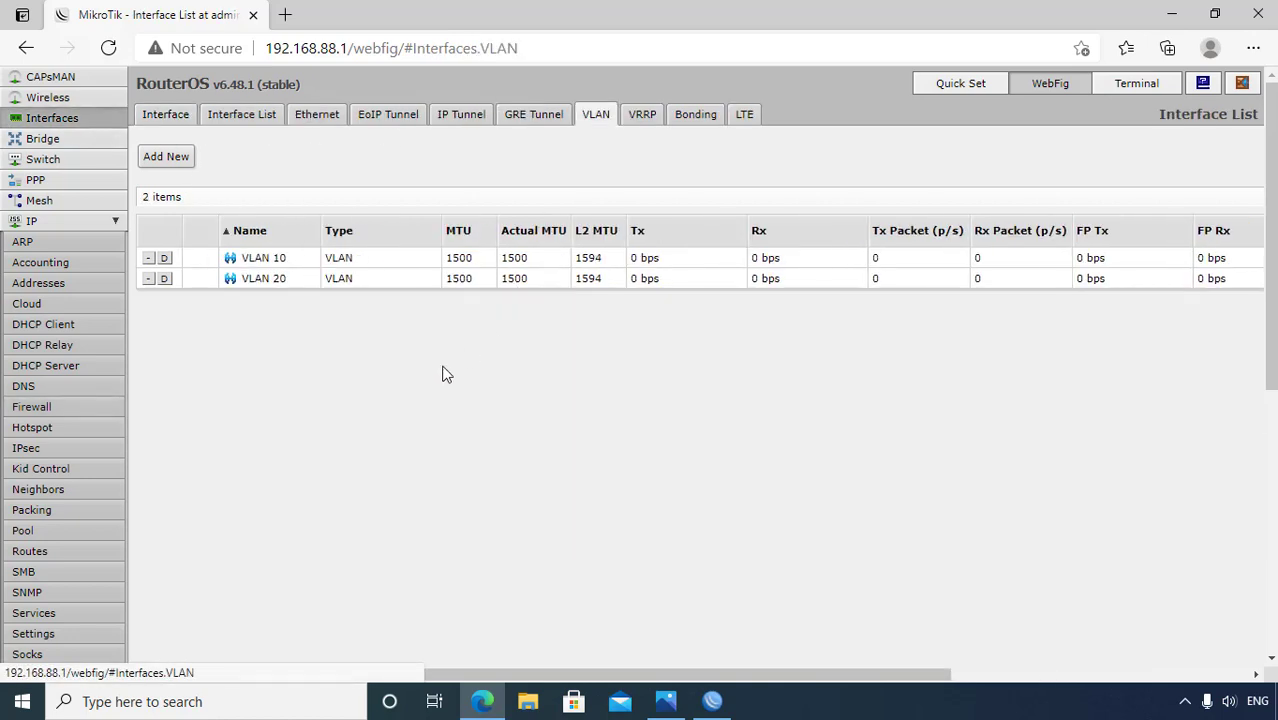